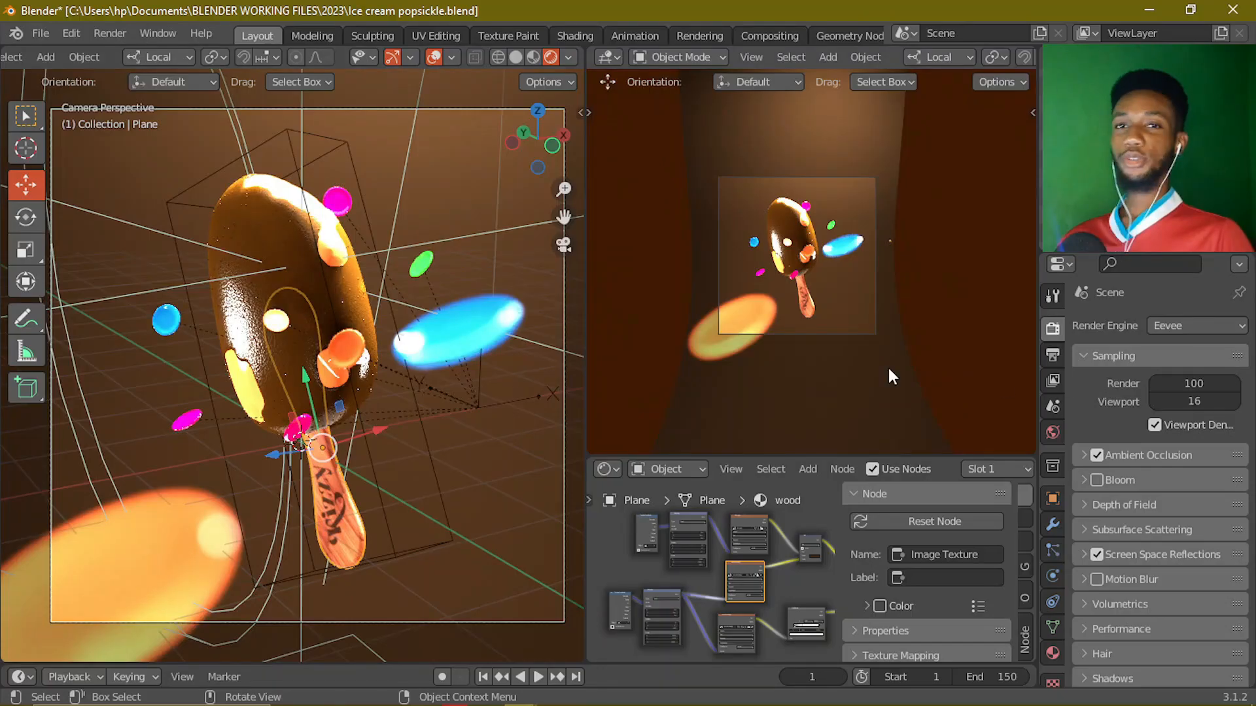
- Start a new General file, saving the changes to Ice cream popsickle.blend first
click(42, 33)
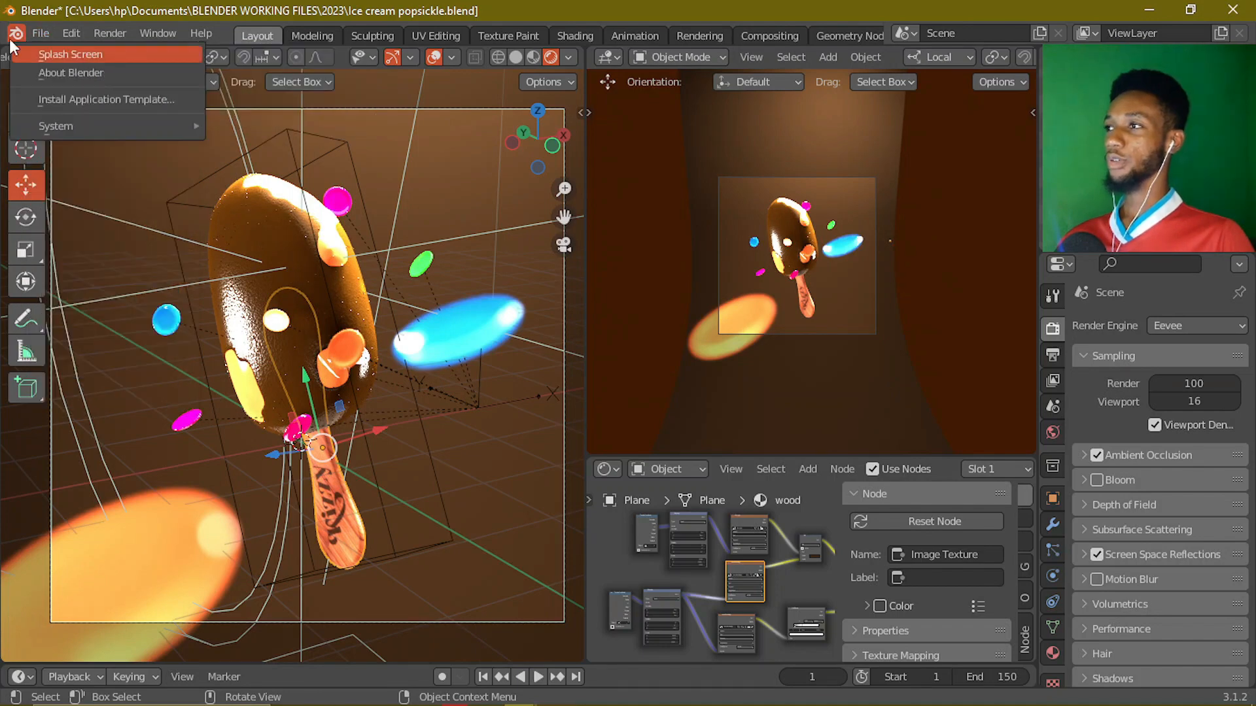
click(45, 34)
click(45, 34)
mouse_move(149, 54)
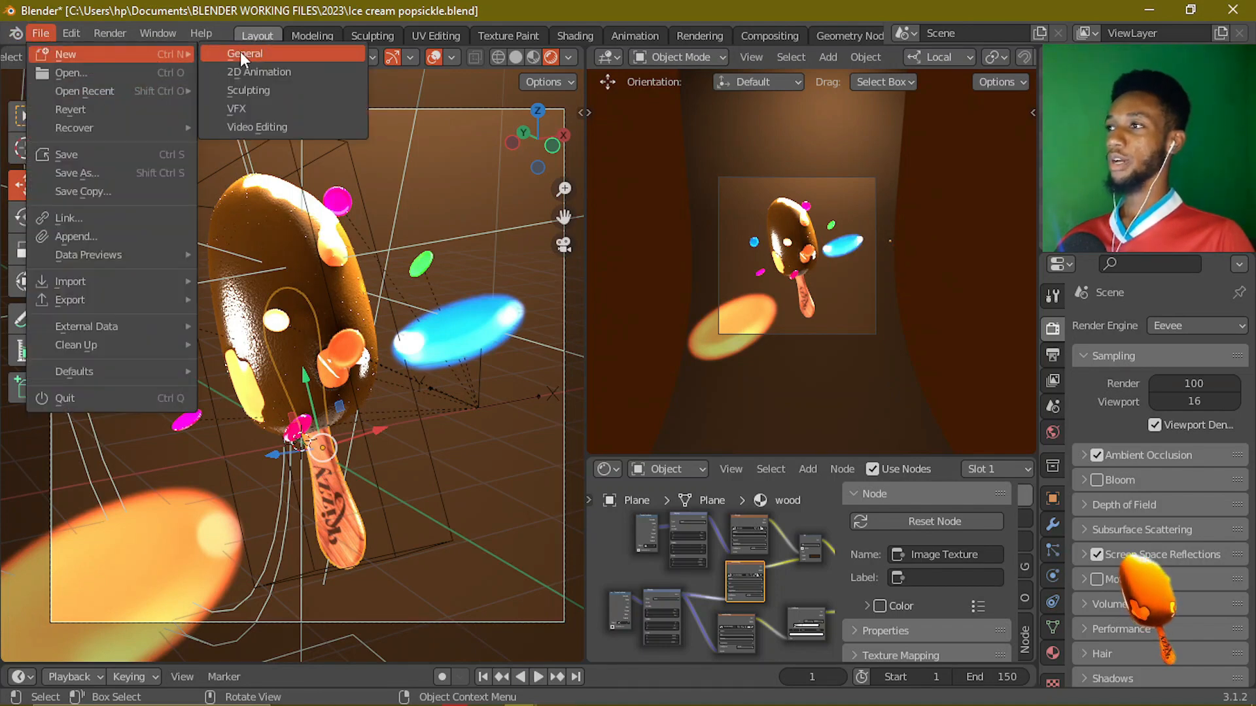
click(246, 53)
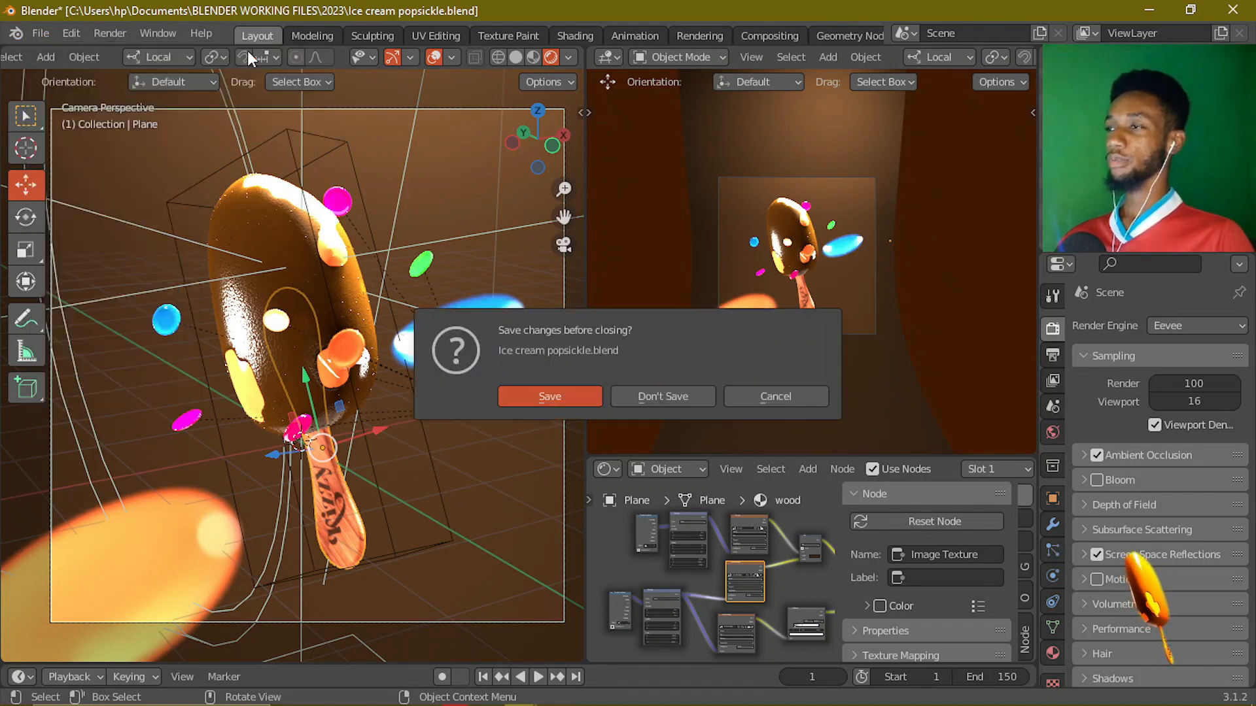
click(533, 398)
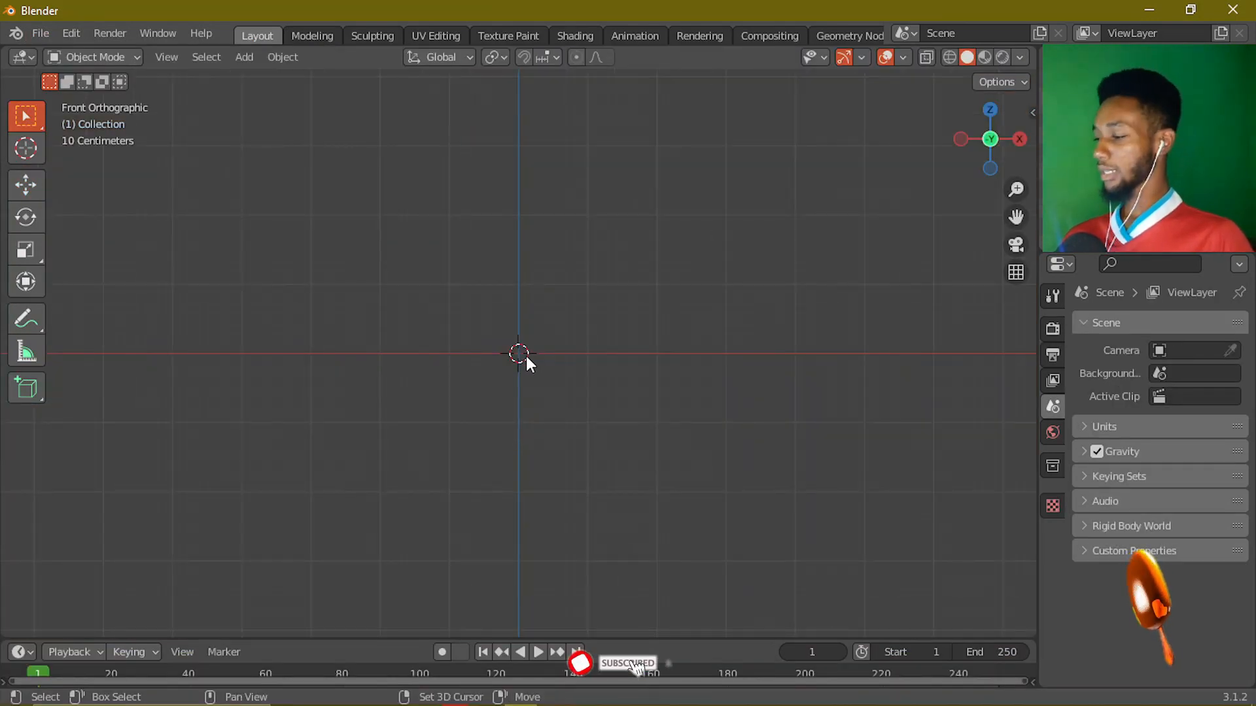
- Add a plane mesh at the origin and rotate it 90° about the X axis so it faces the front view
key(shift+a)
mouse_move(513, 314)
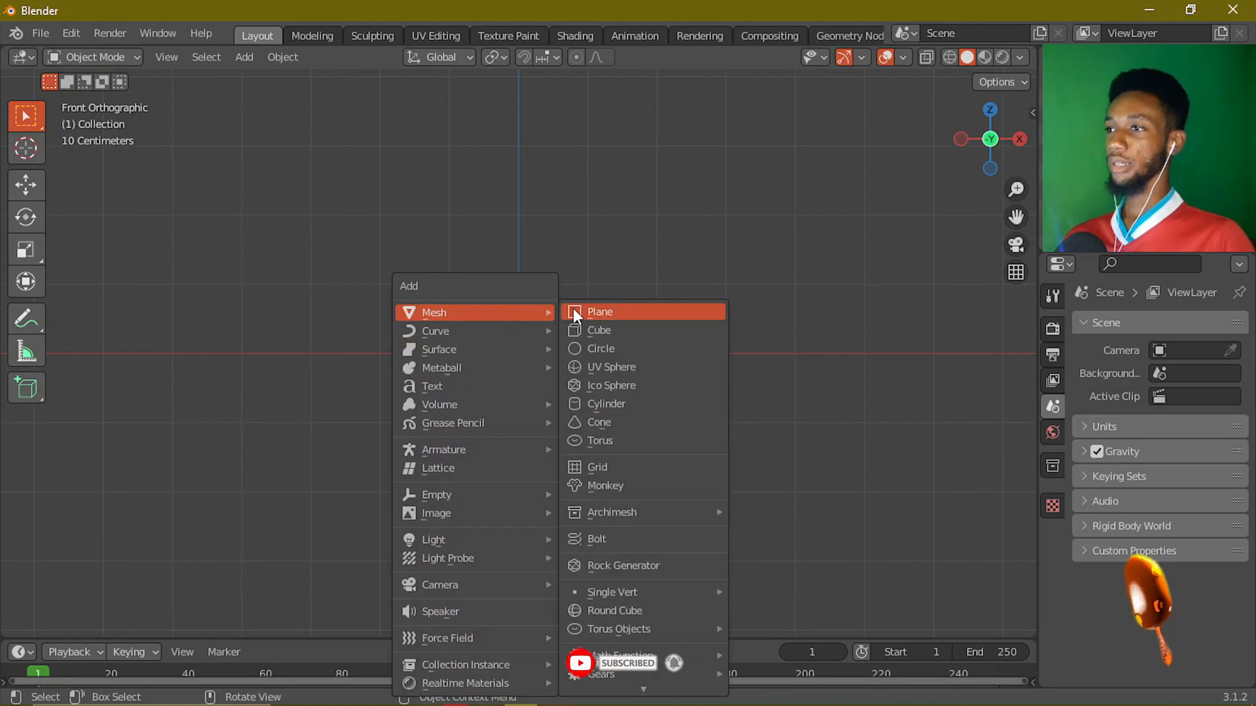
click(574, 311)
key(r)
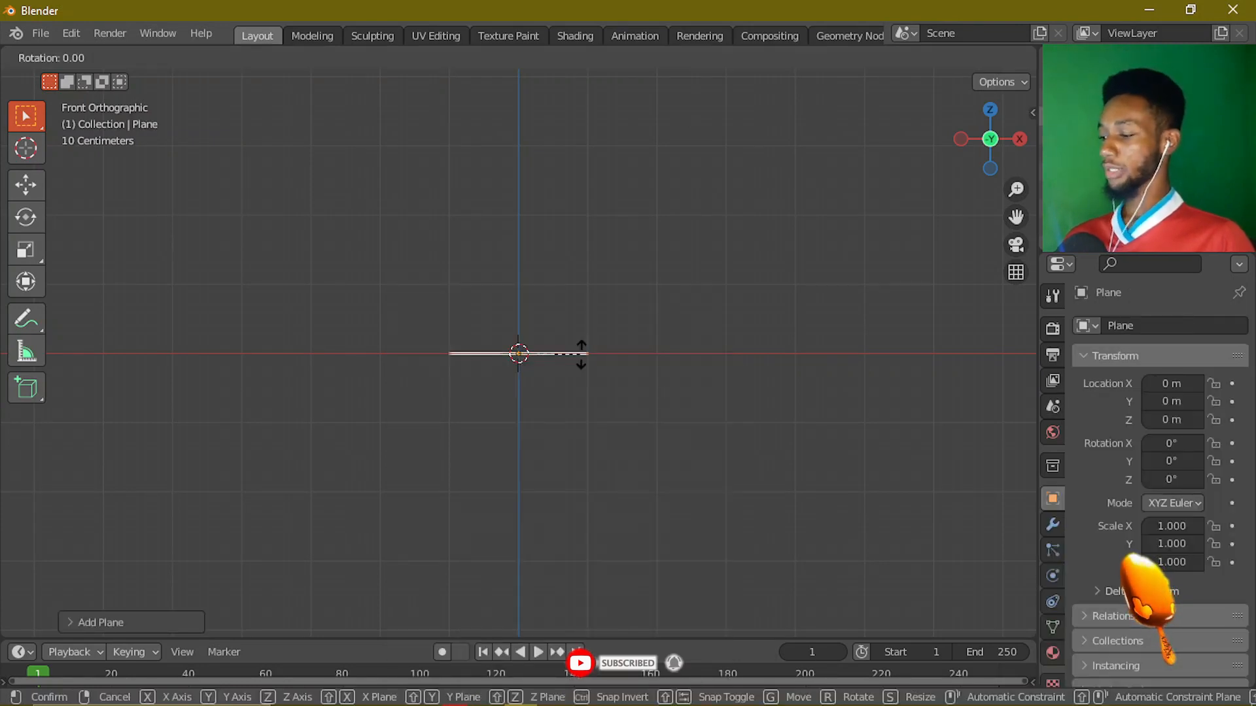
text(x)
text(90)
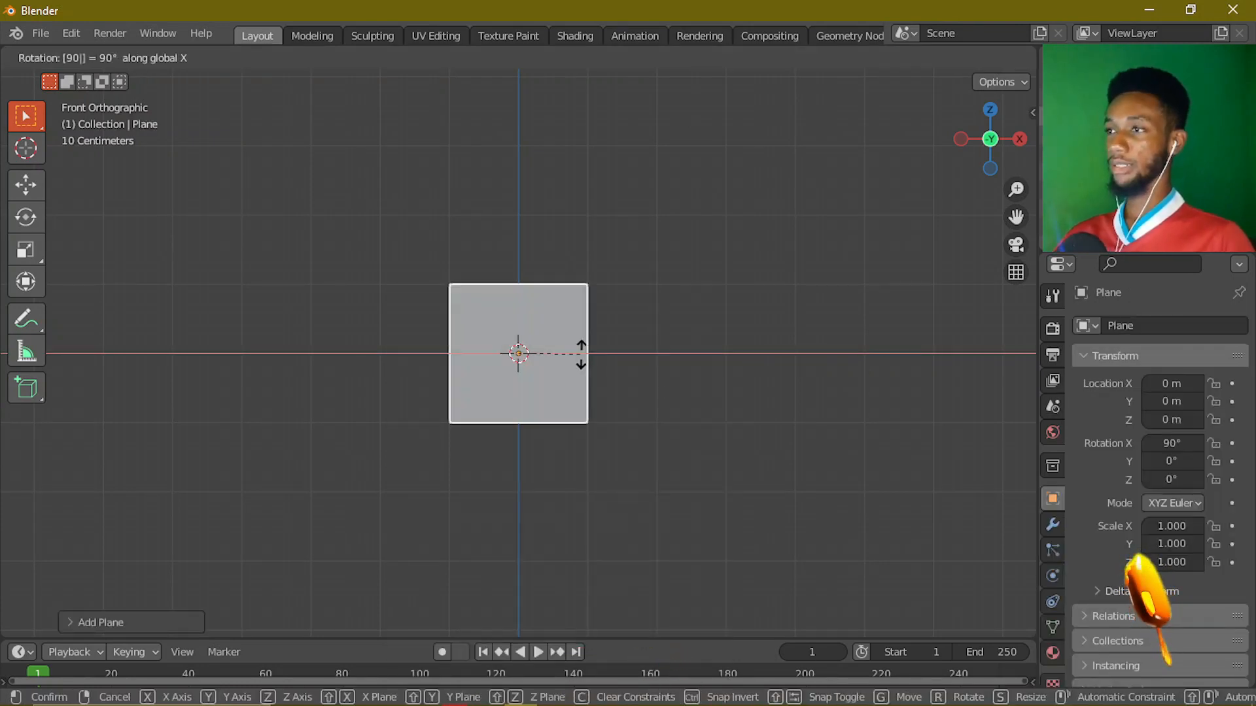
key(Return)
scroll(467, 364, up, 2)
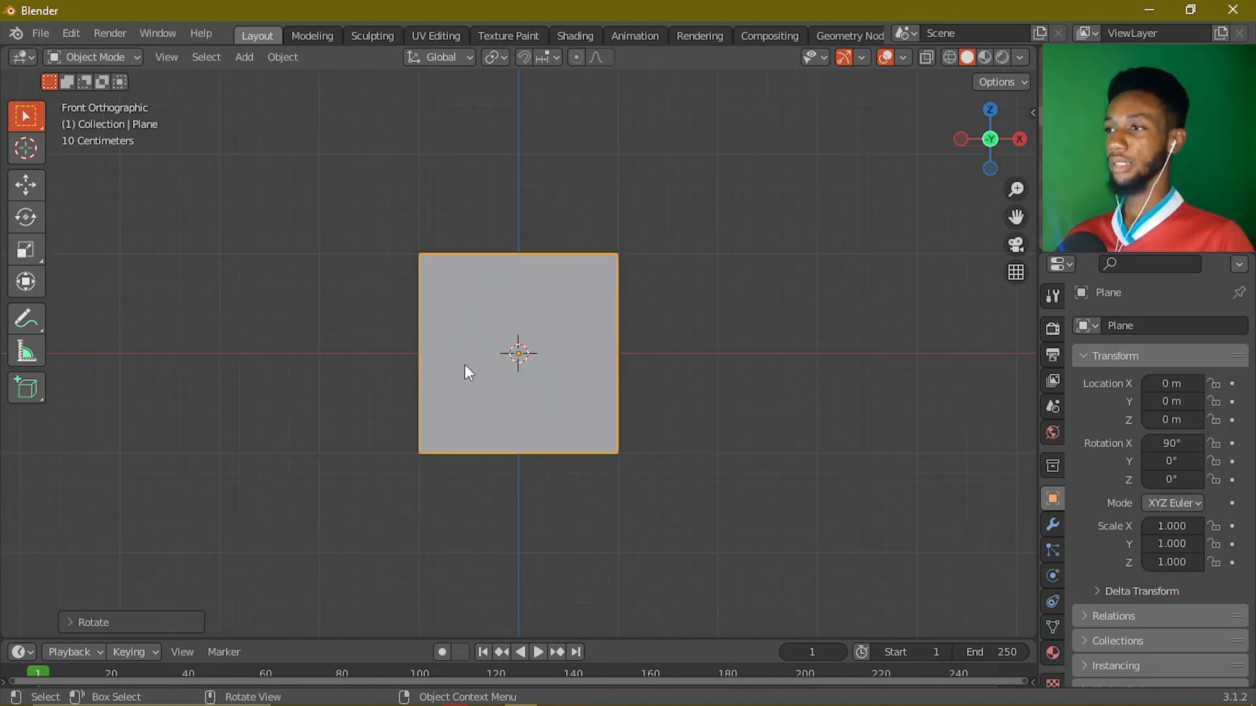
- Scale the plane's whole mesh along X in Edit Mode into a tall rectangle less than a third of its original width
key(Tab)
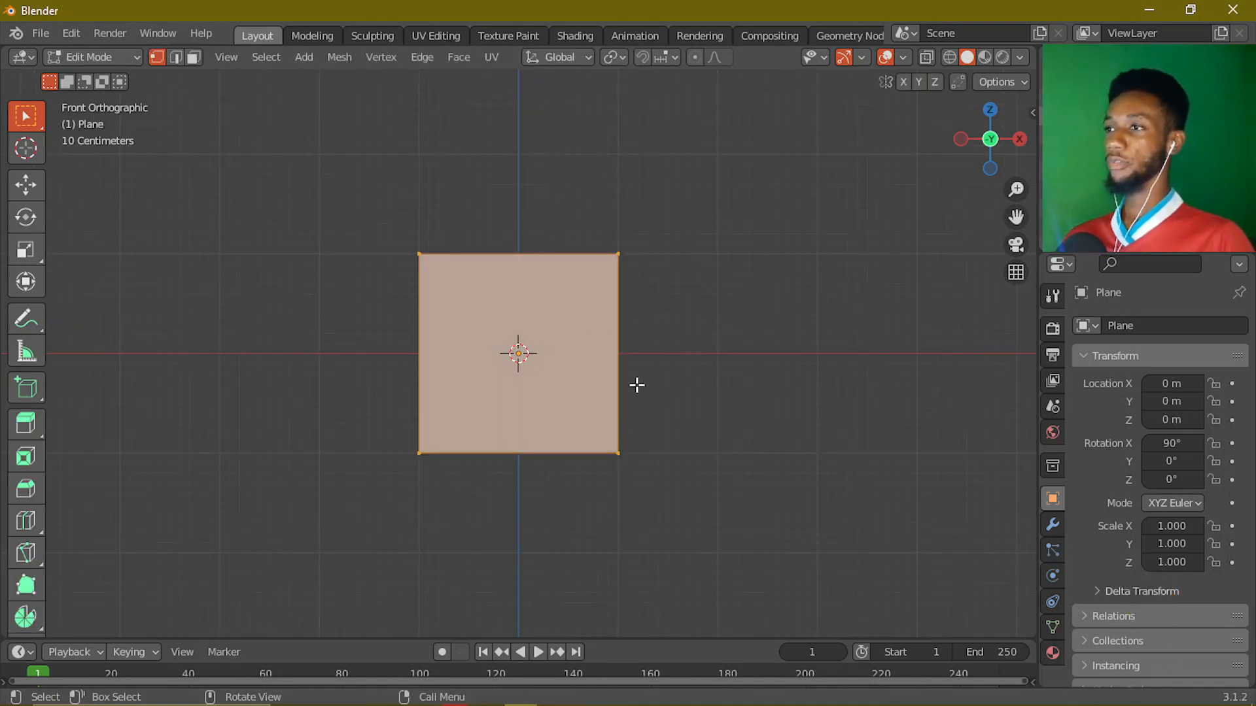
key(s)
key(x)
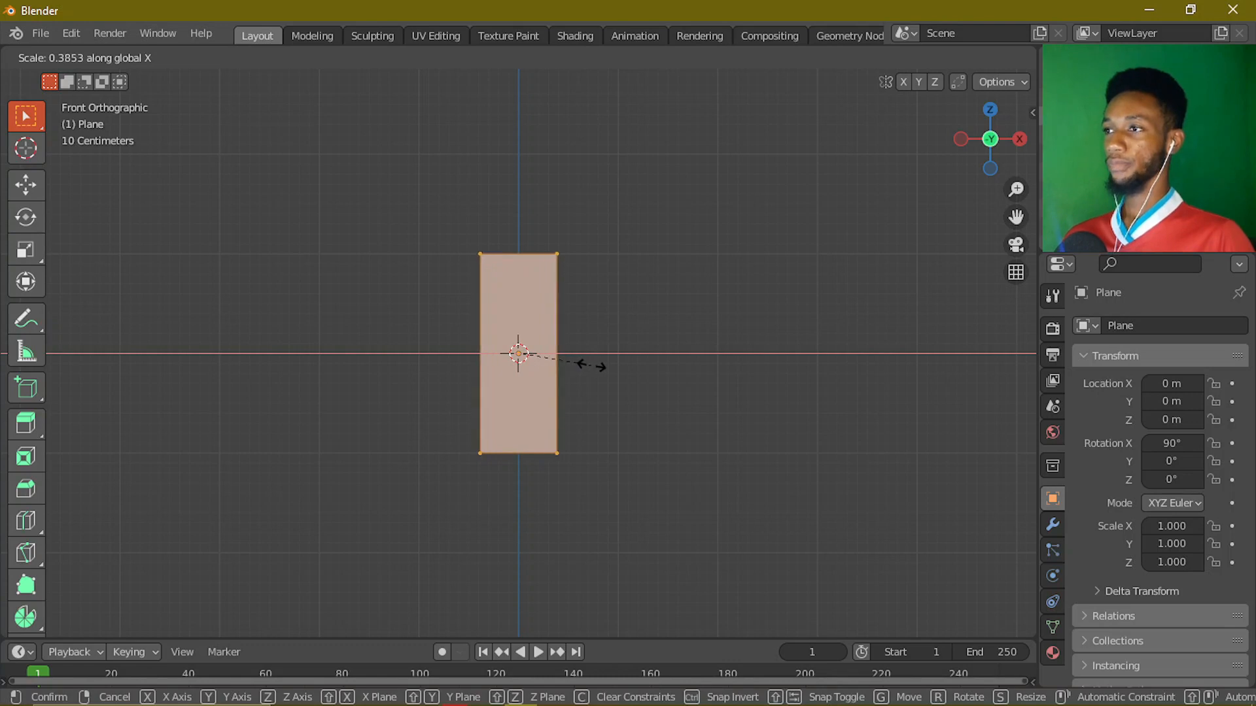
click(572, 367)
scroll(589, 356, up, 2)
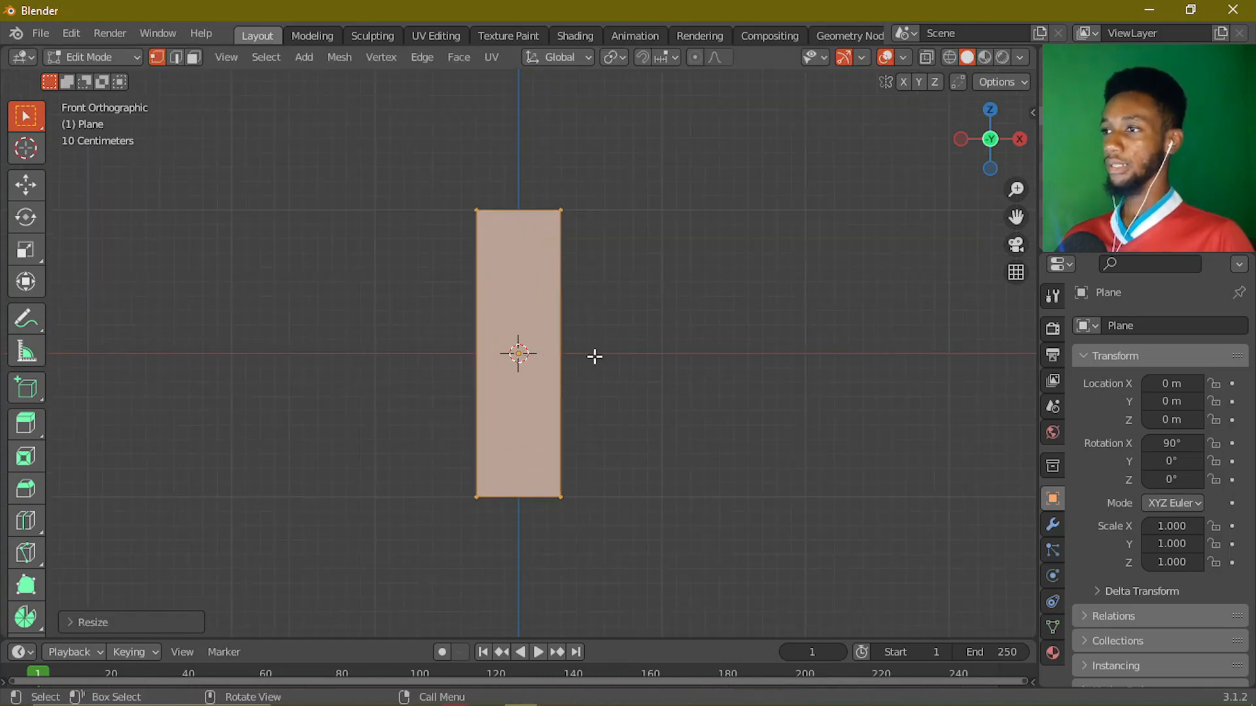
- Add a centred horizontal loop cut across the rectangle and scale it inward along X to form a narrow waist
key(ctrl+r)
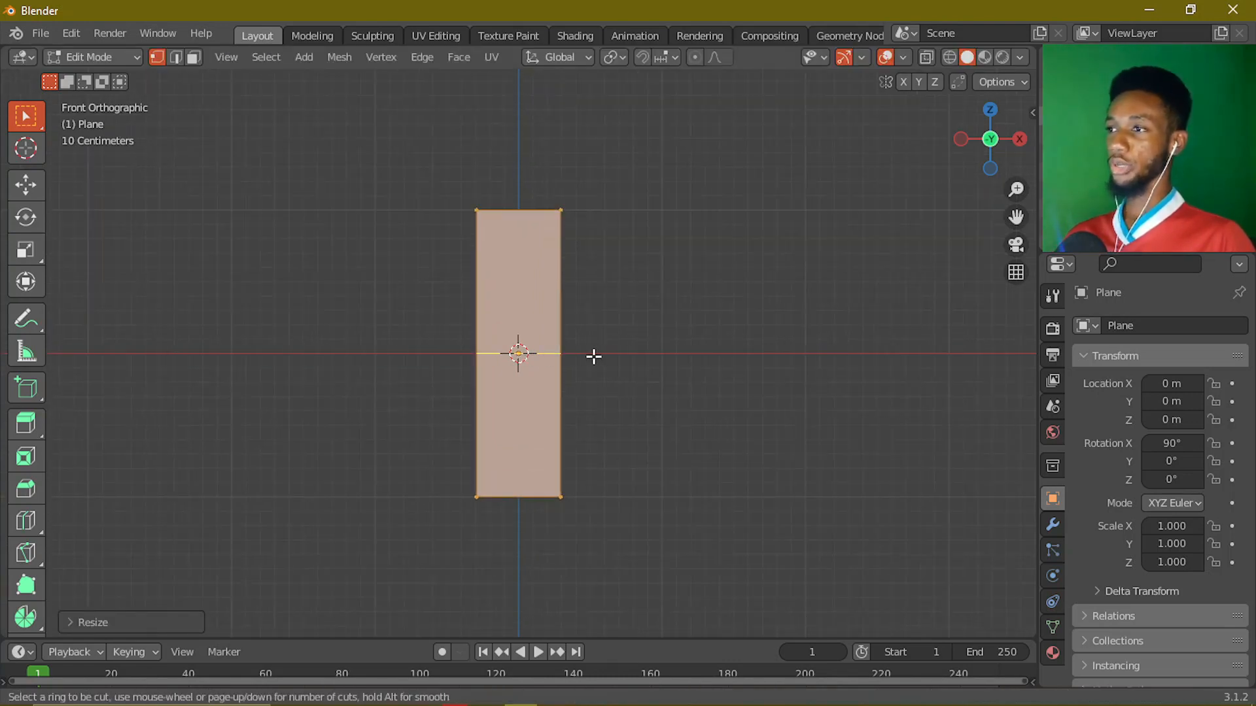
click(593, 355)
right_click(593, 356)
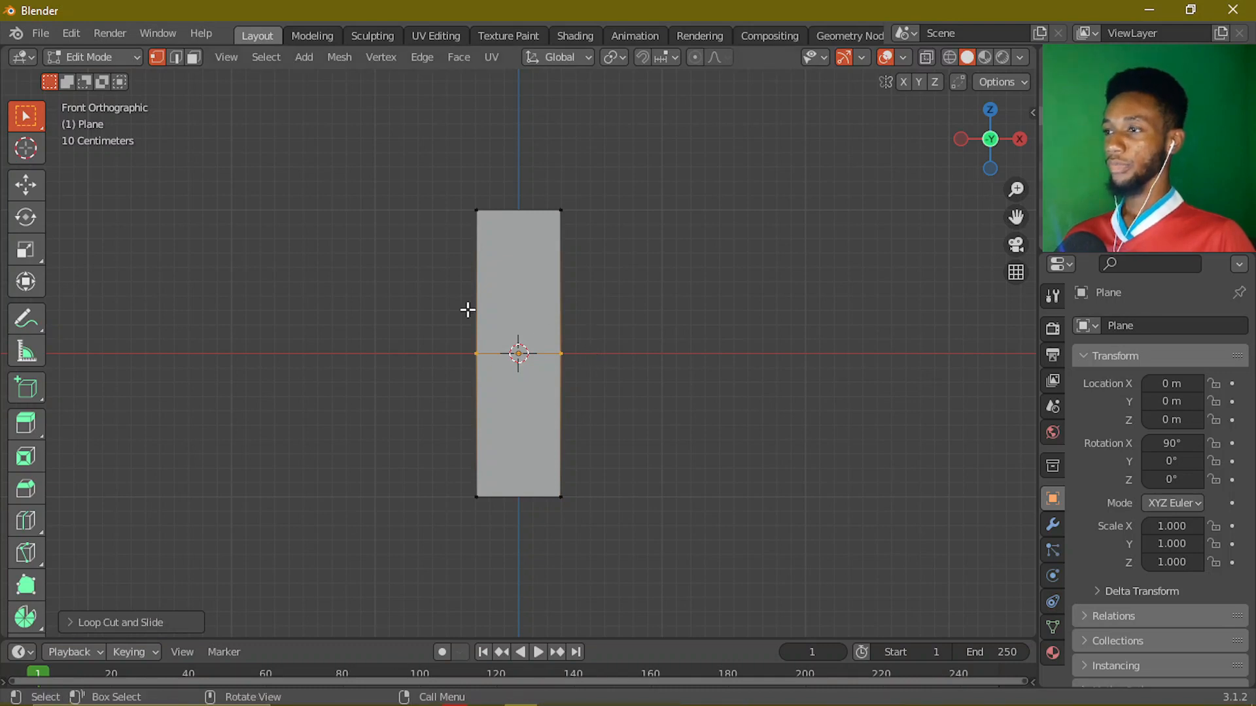
drag(401, 283, 654, 399)
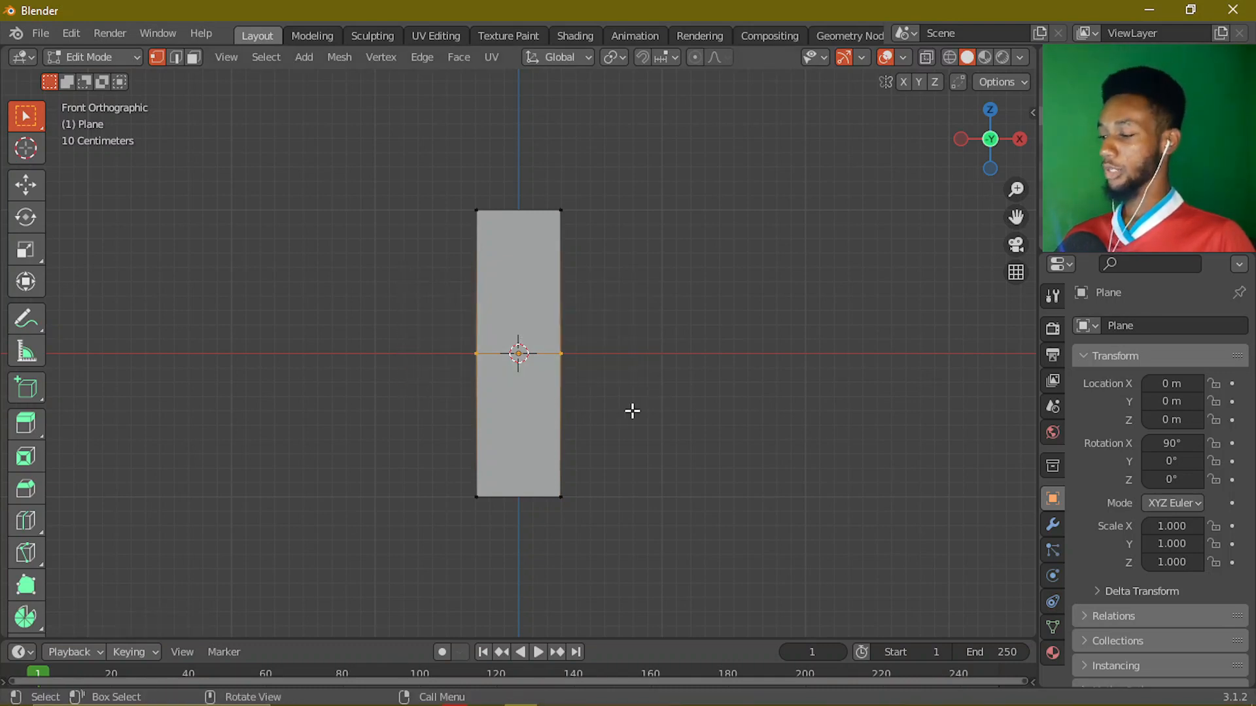
key(s)
key(x)
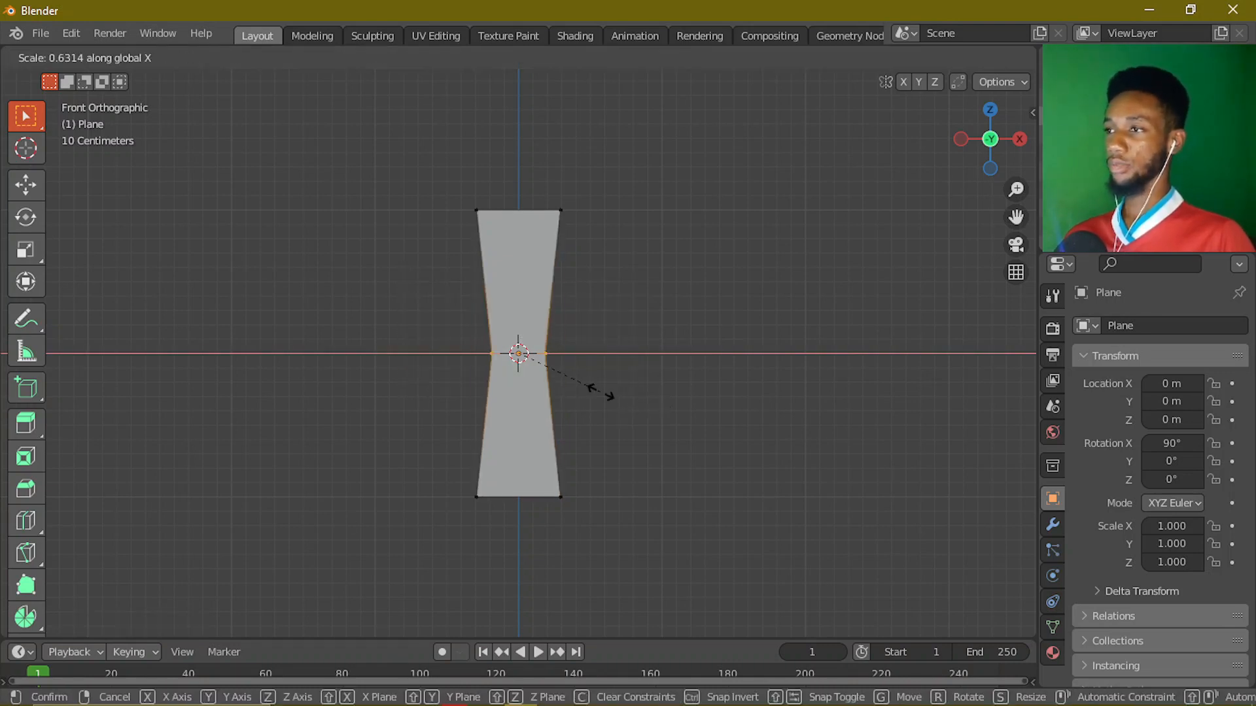
click(561, 379)
scroll(572, 372, down, 2)
scroll(575, 360, up, 1)
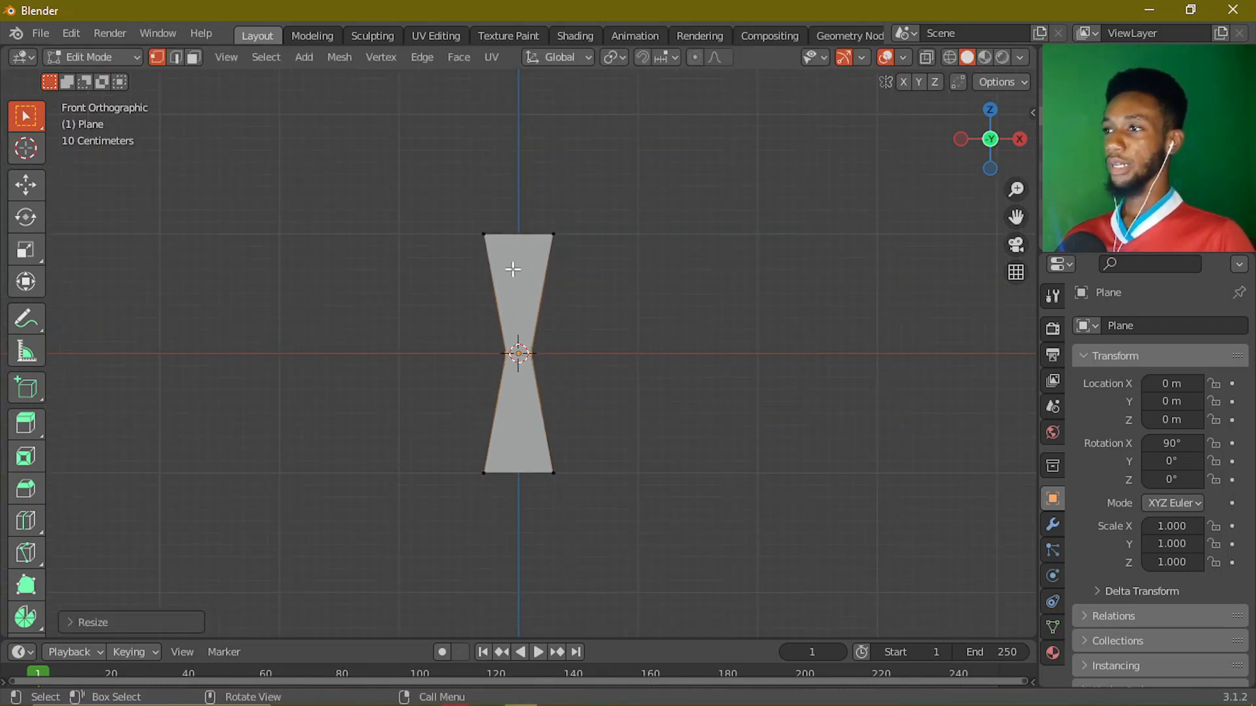
- Move the two top vertices straight up by about 0.5 m to lengthen the upper half of the stick
drag(417, 177, 627, 289)
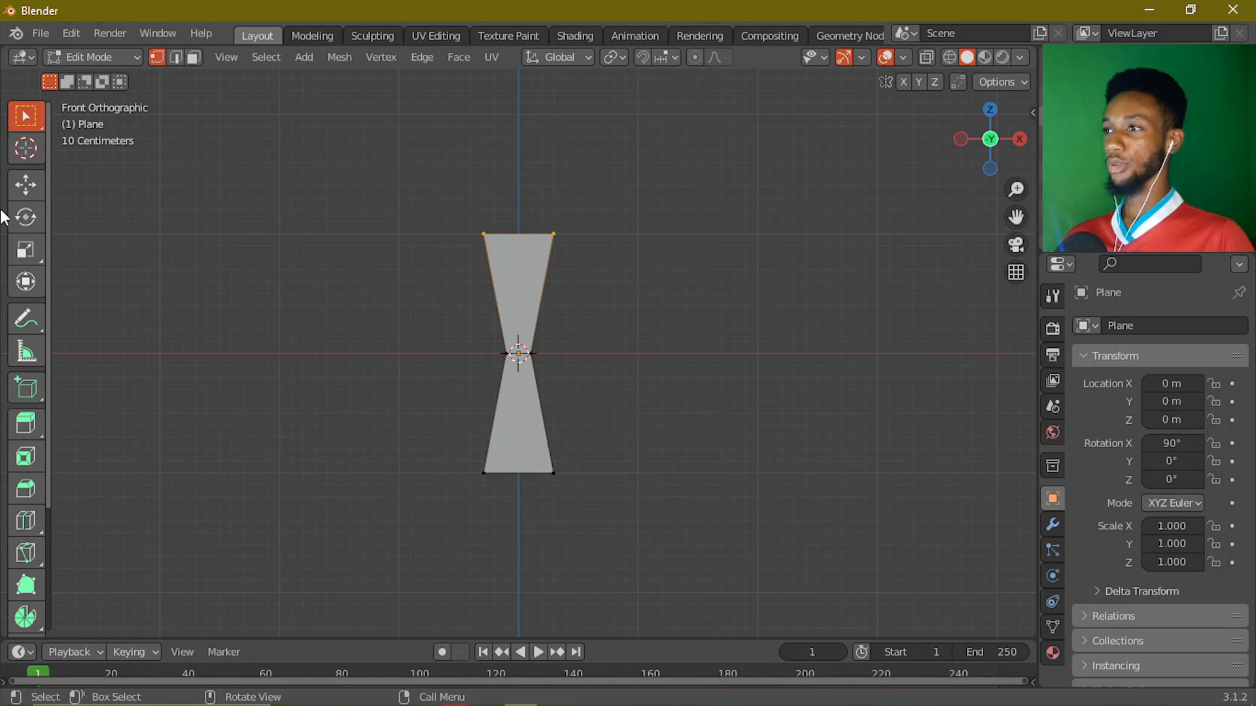
click(25, 185)
drag(513, 199, 511, 136)
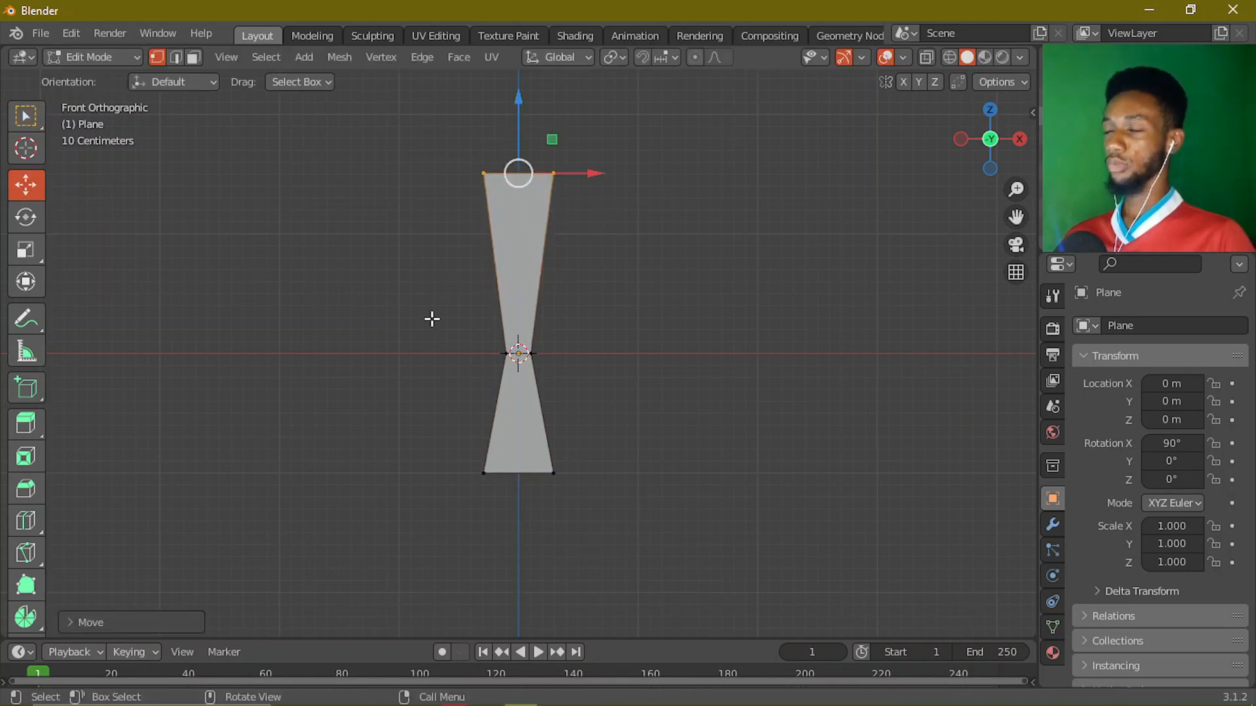
- Bevel the four corner vertices at both ends of the stick with a single-segment vertex bevel
drag(391, 133, 618, 220)
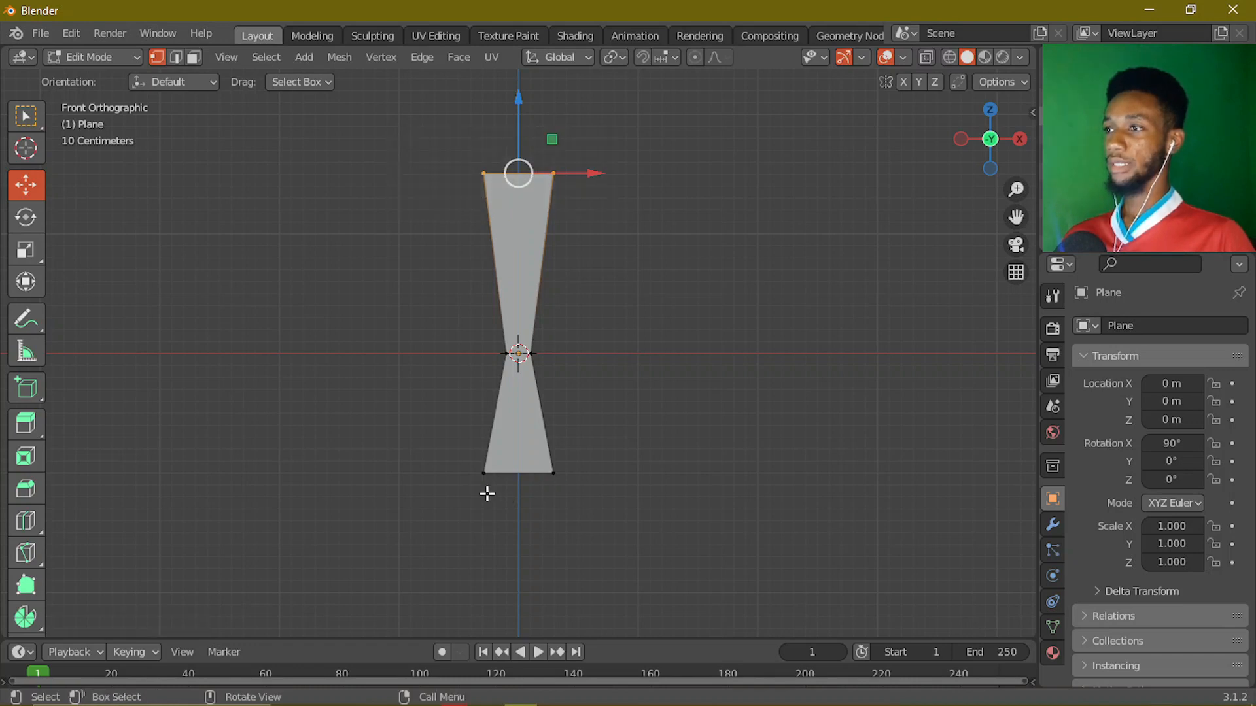
shift+drag(441, 441, 573, 503)
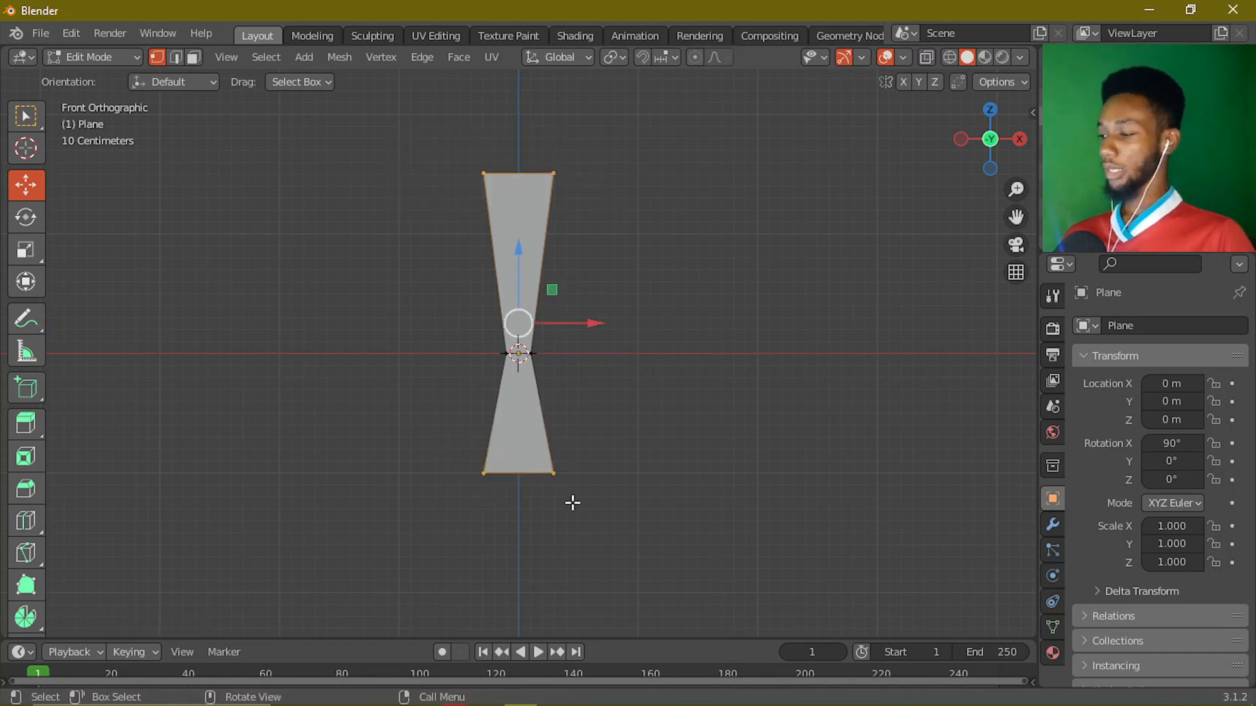
key(ctrl+b)
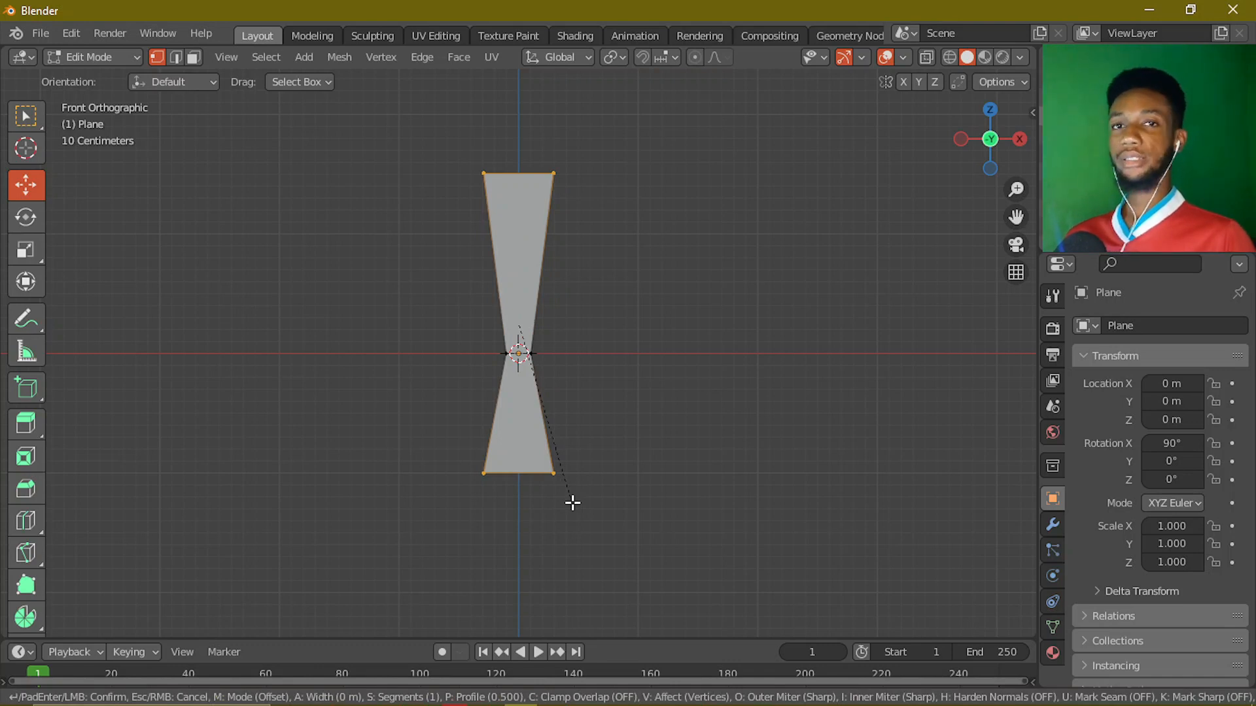
click(646, 498)
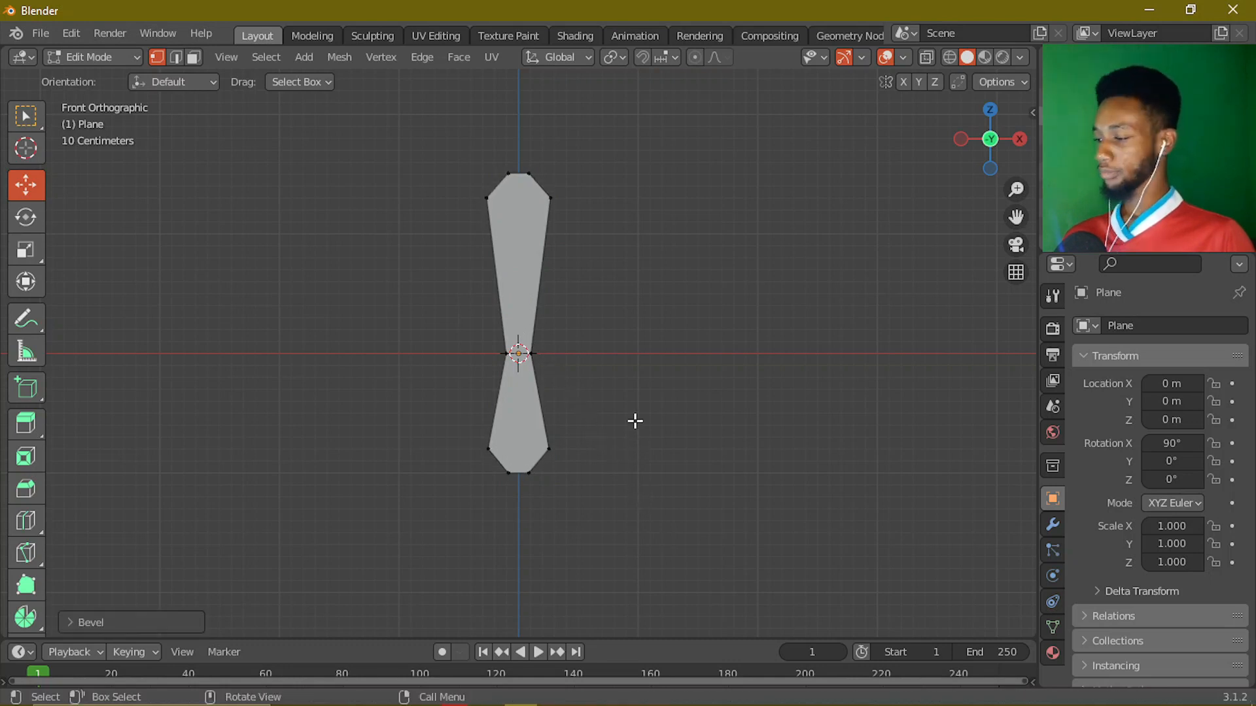
- Return to Object Mode and add a Subdivision Surface modifier to the stick with its viewport level set to 3
key(Tab)
scroll(595, 310, up, 2)
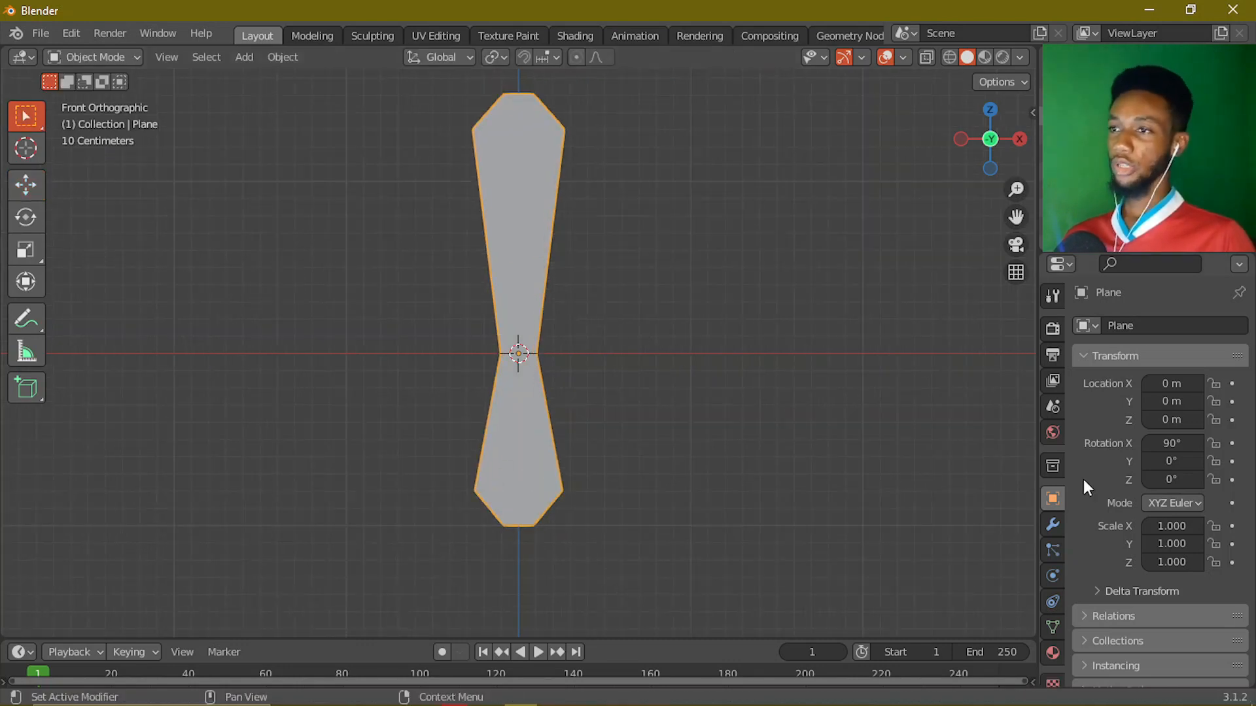
click(1054, 524)
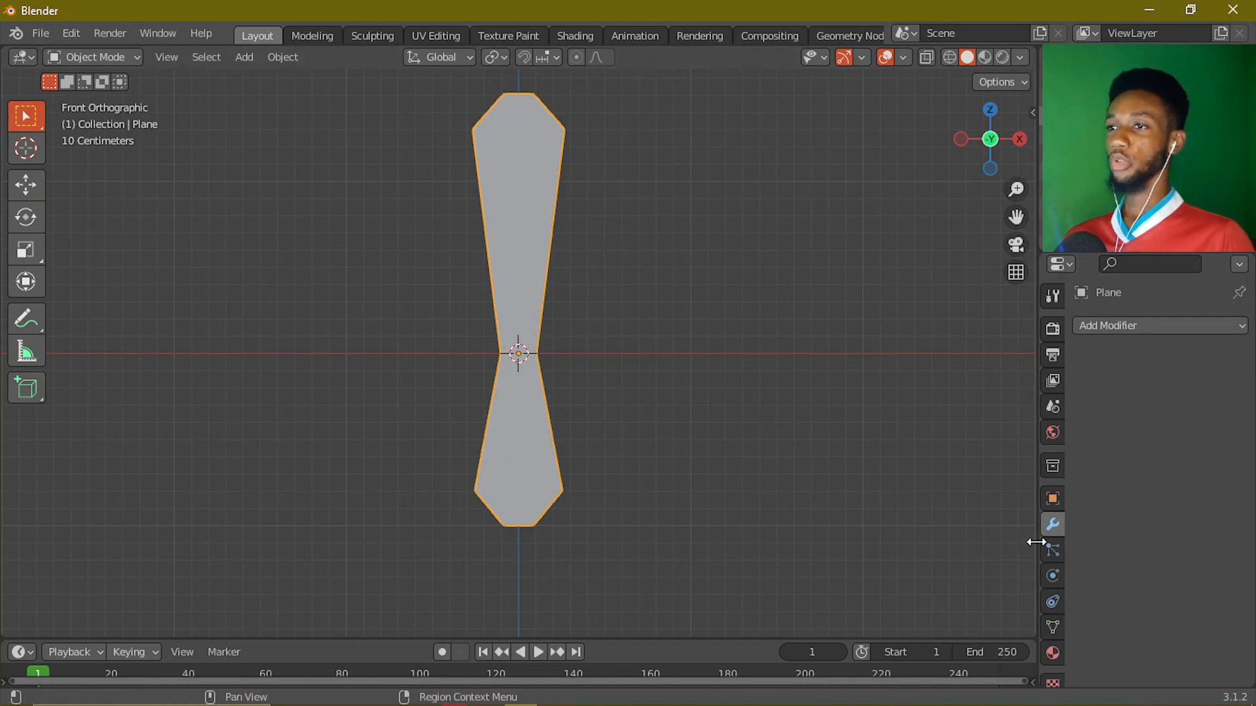
click(1132, 325)
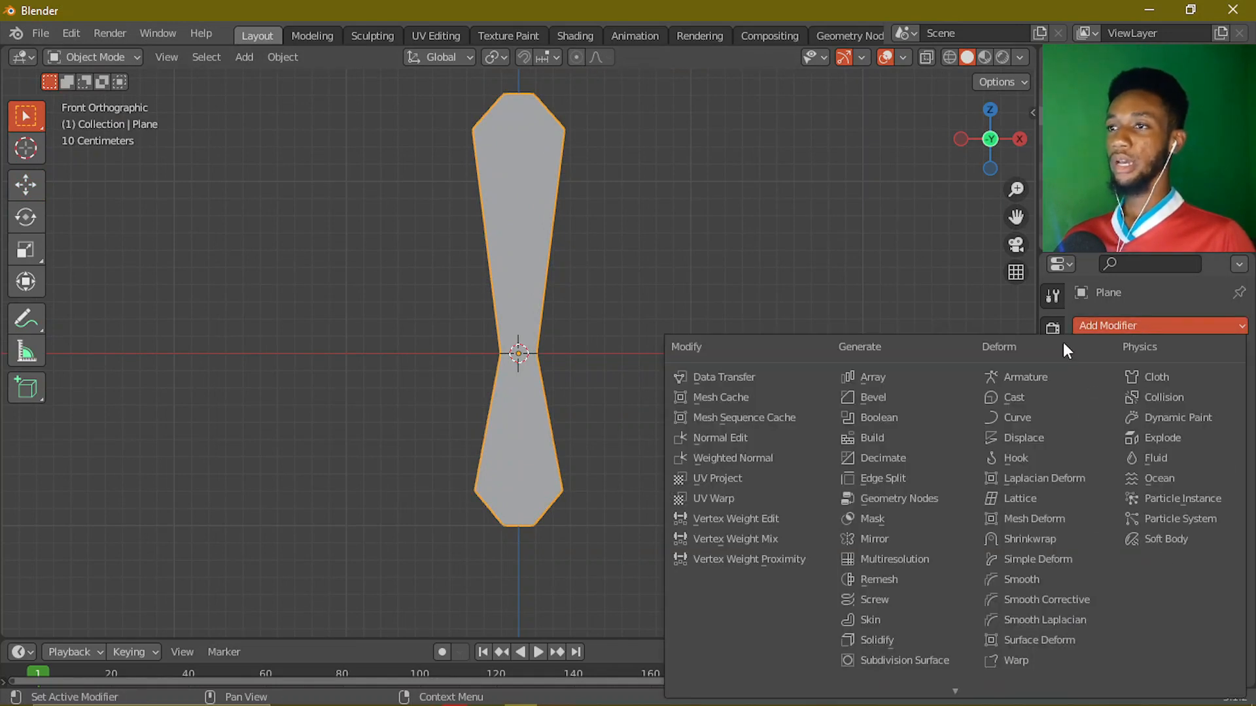
click(924, 659)
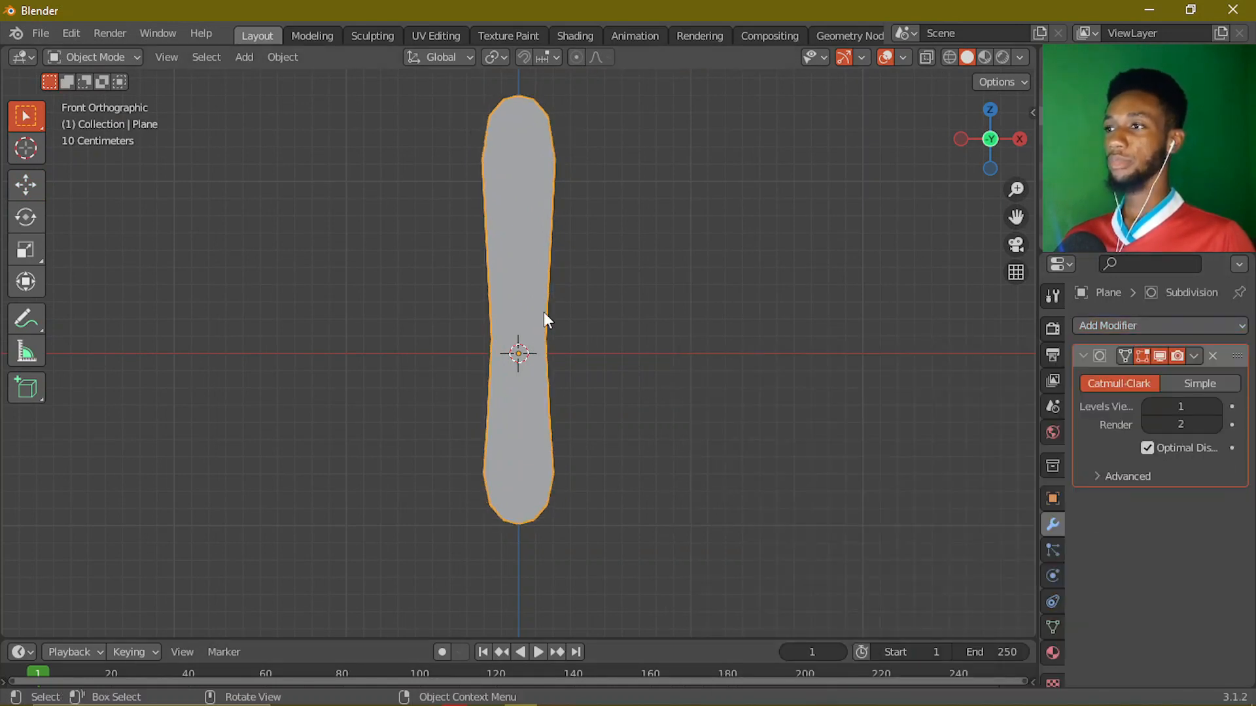
click(1213, 407)
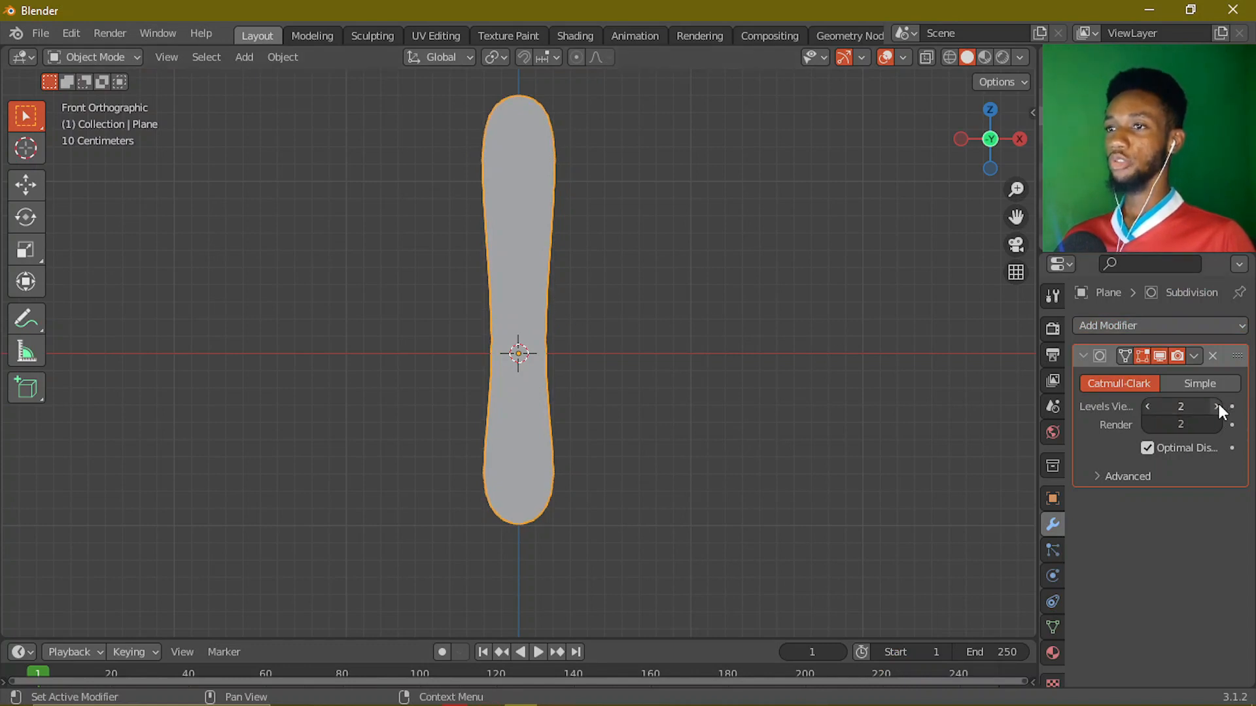
click(1212, 407)
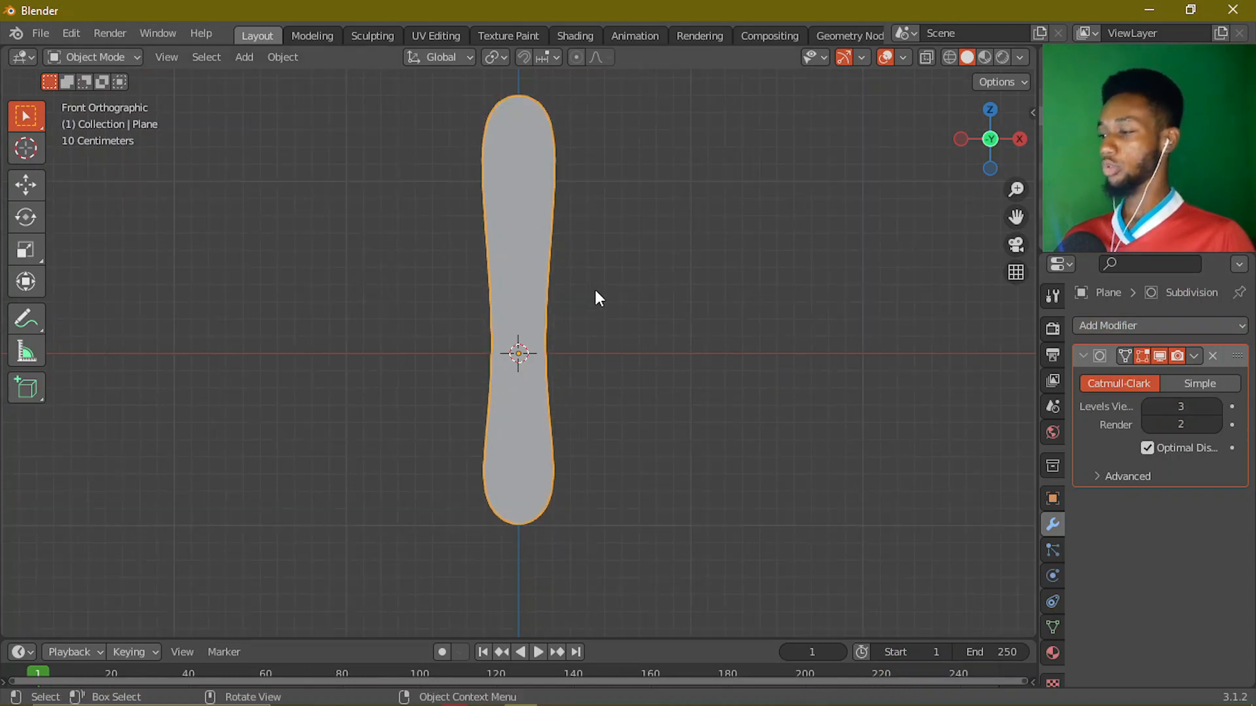
- Scale the stick's middle vertices further inward along X to narrow the waist of the subdivided shape
key(Tab)
scroll(609, 346, up, 1)
key(a)
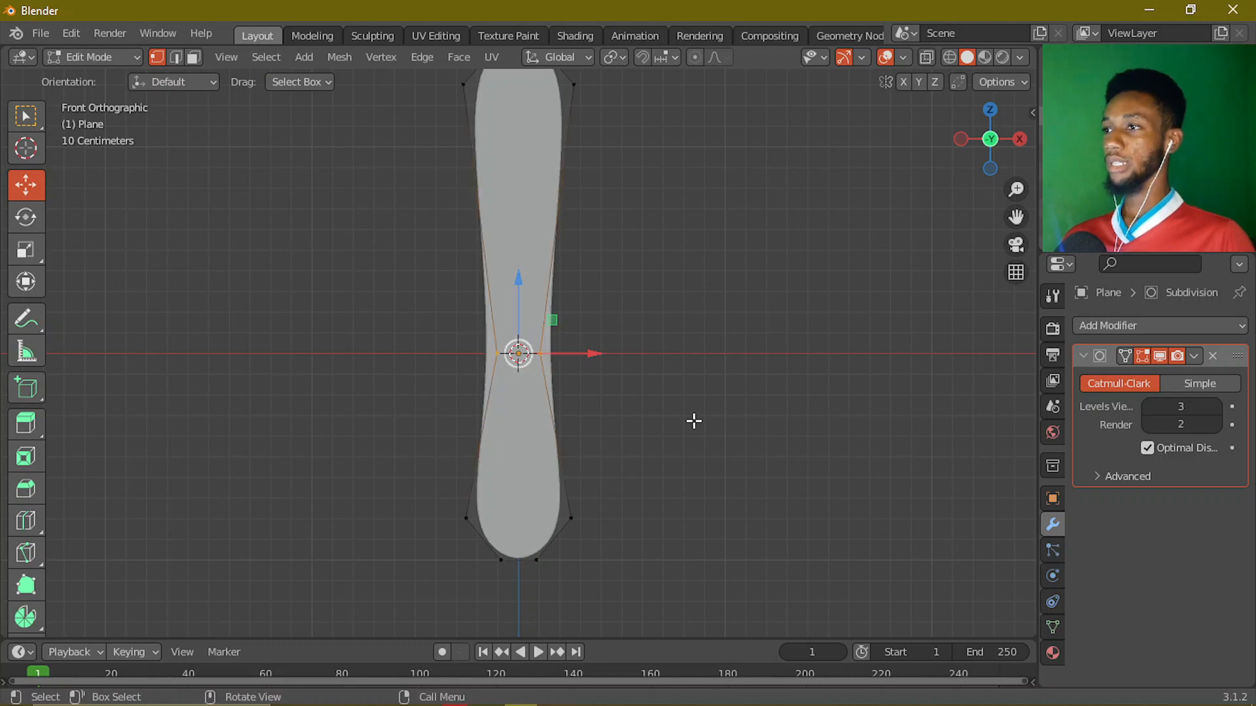
key(s)
key(x)
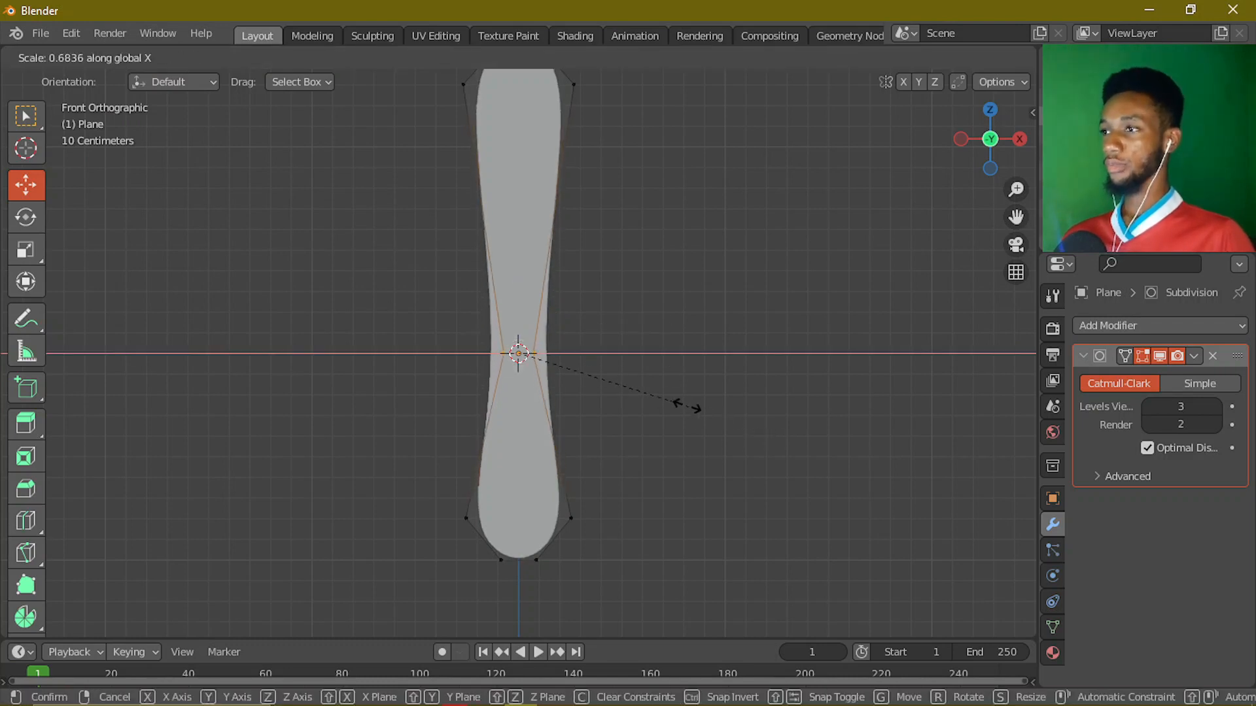
click(616, 375)
scroll(547, 298, down, 3)
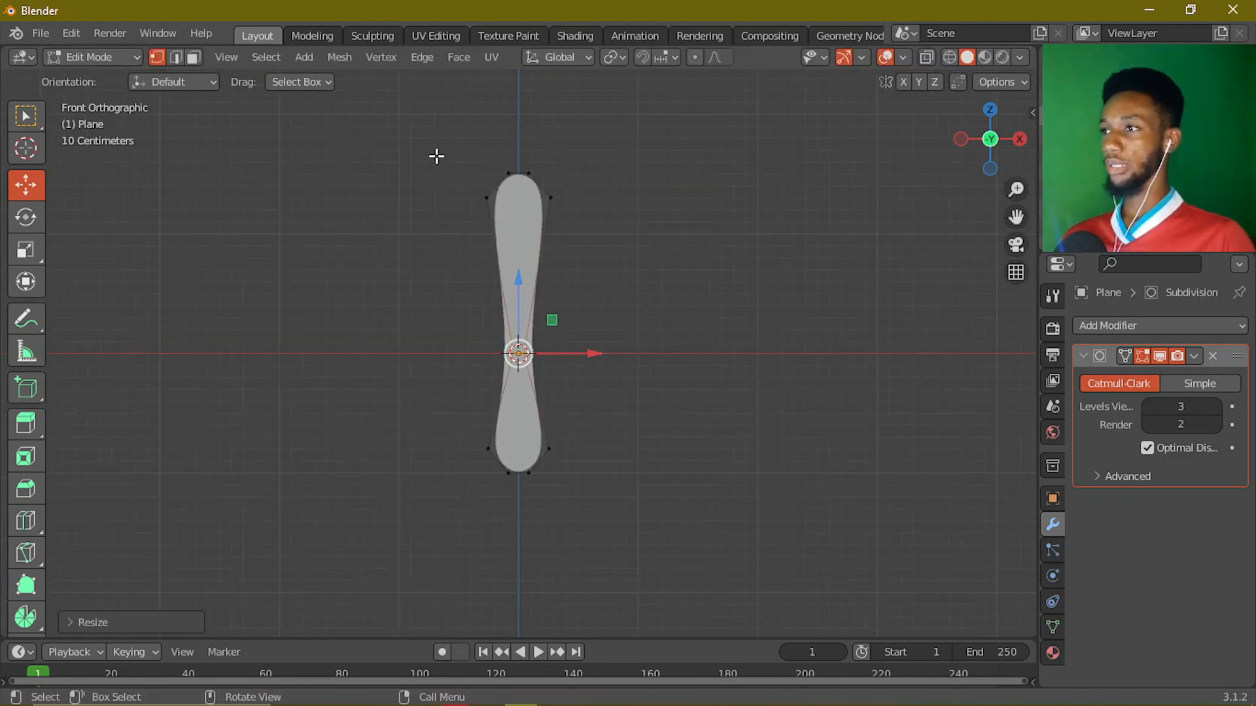
- Select all vertices at both ends of the stick and scale them along X to about 1.4 times their width
drag(436, 155, 661, 261)
drag(443, 394, 611, 497)
key(s)
key(x)
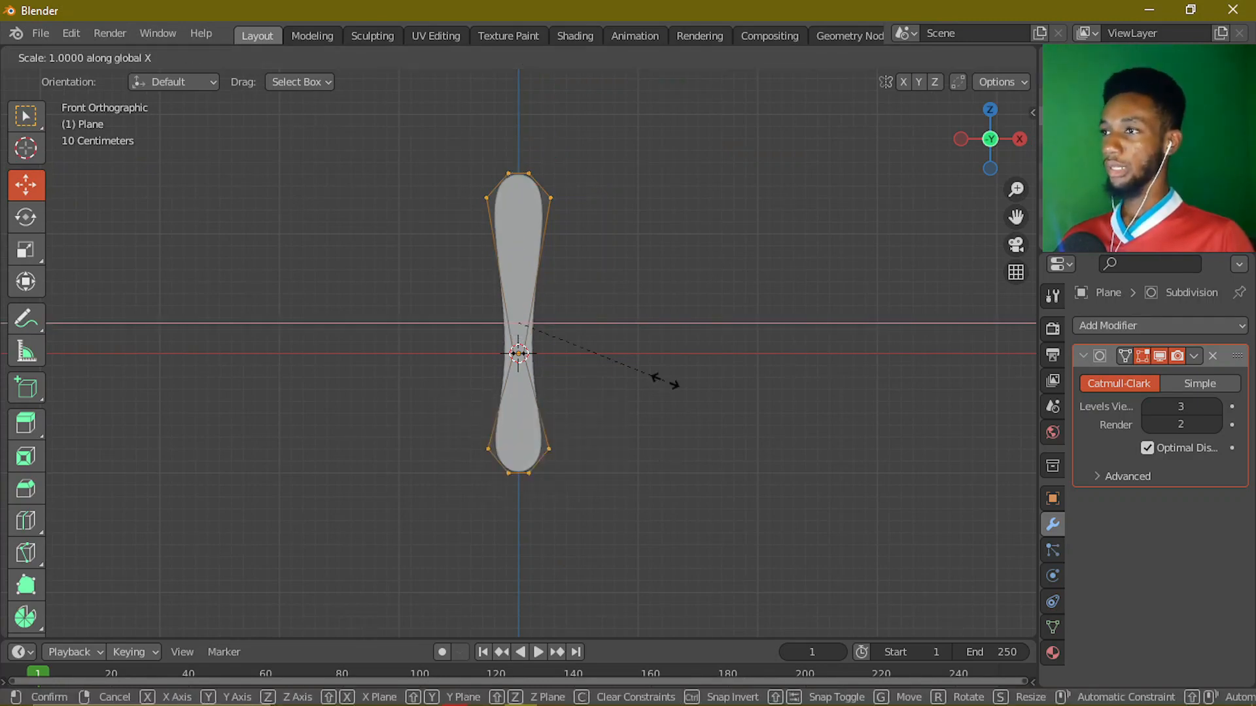
click(721, 417)
- Select the middle vertices again and scale them closer together along X to balance the widened ends
drag(447, 312, 632, 404)
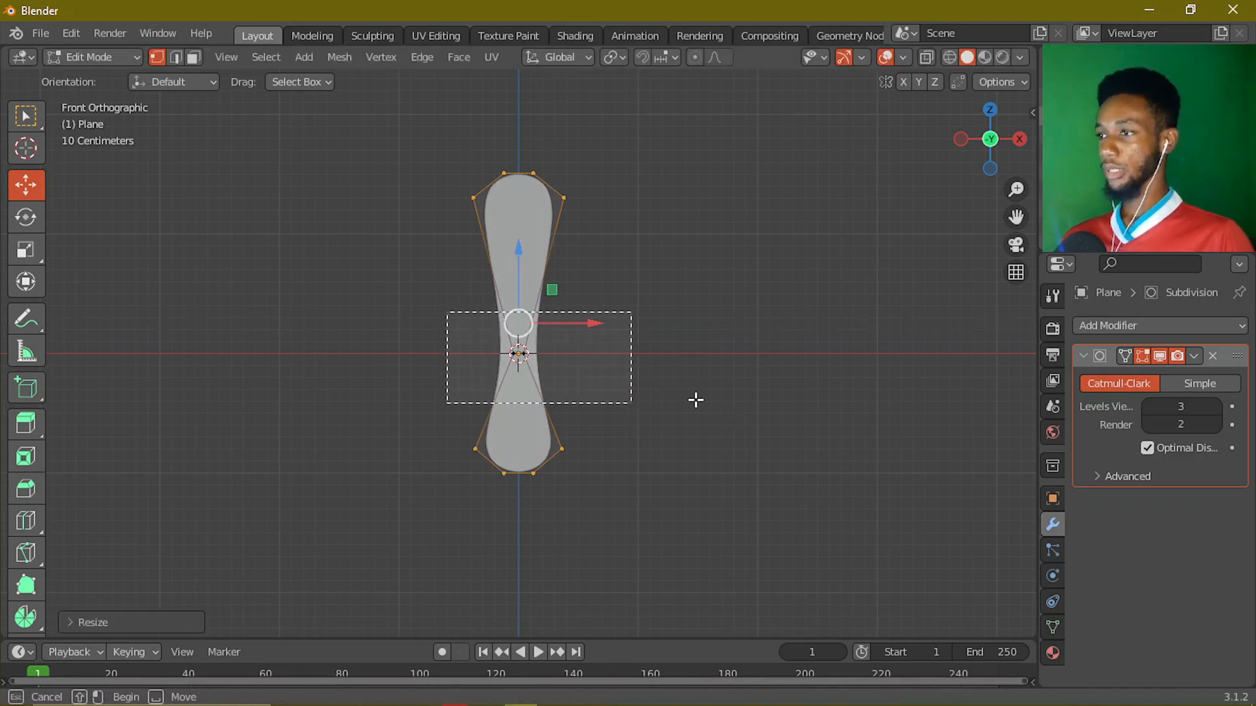
key(s)
key(x)
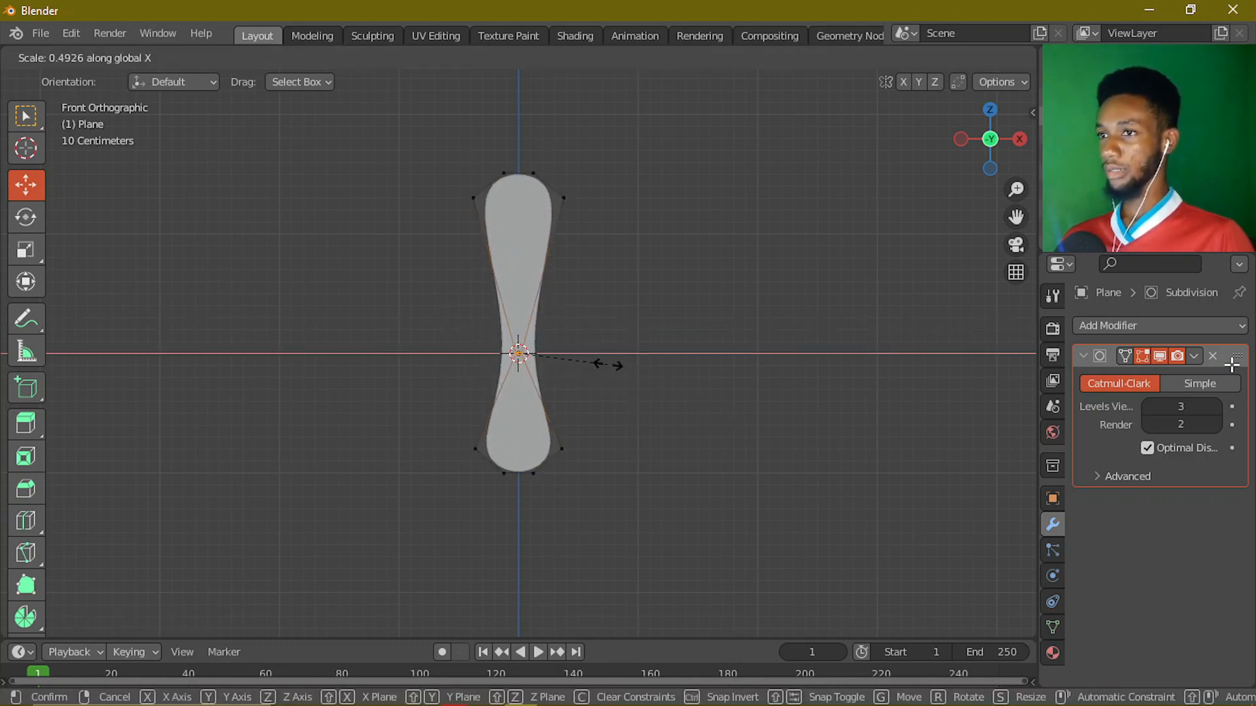
click(1218, 424)
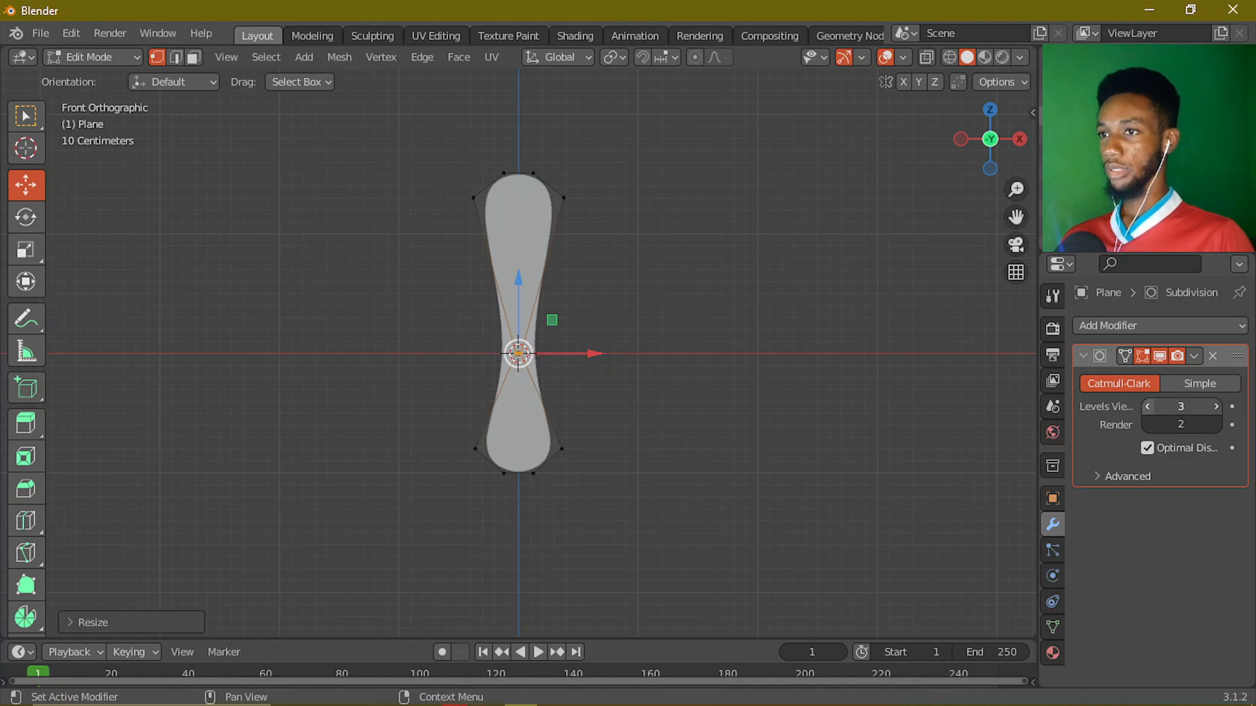
- Set the Subdivision modifier's viewport level to 2 and stretch the vertices at the stick's lower end along Z
click(1146, 407)
scroll(543, 287, up, 1)
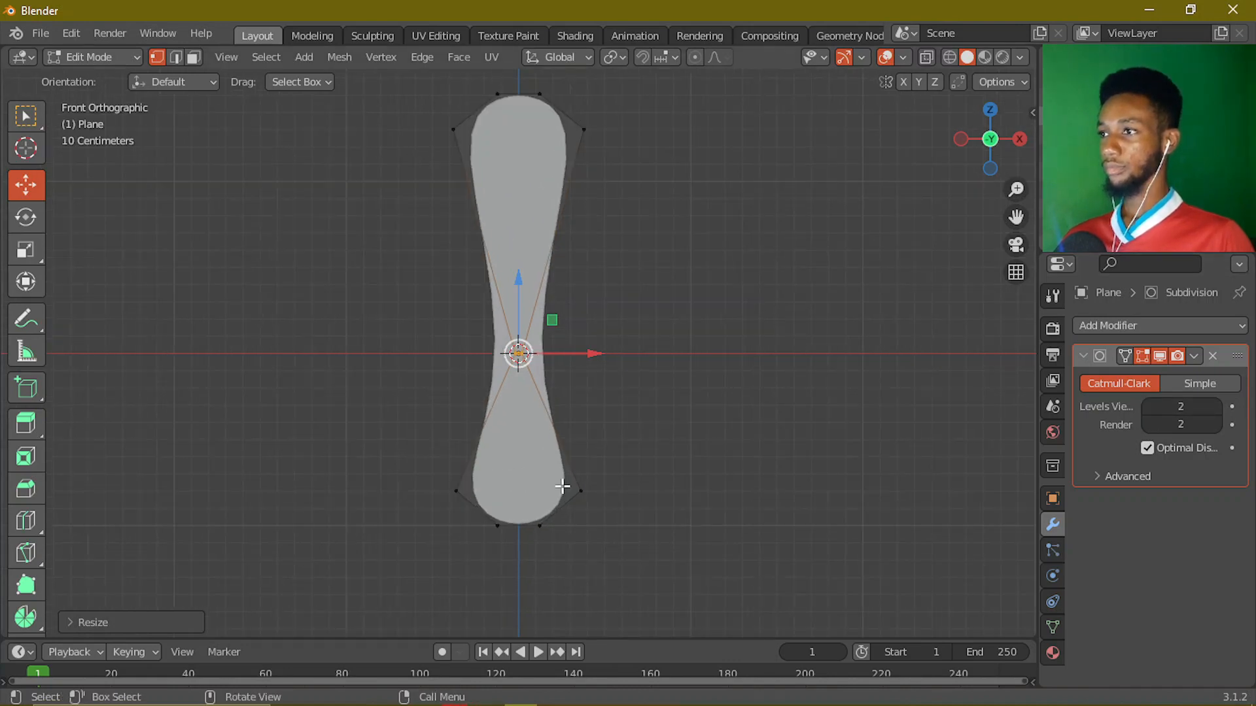
drag(426, 458, 653, 574)
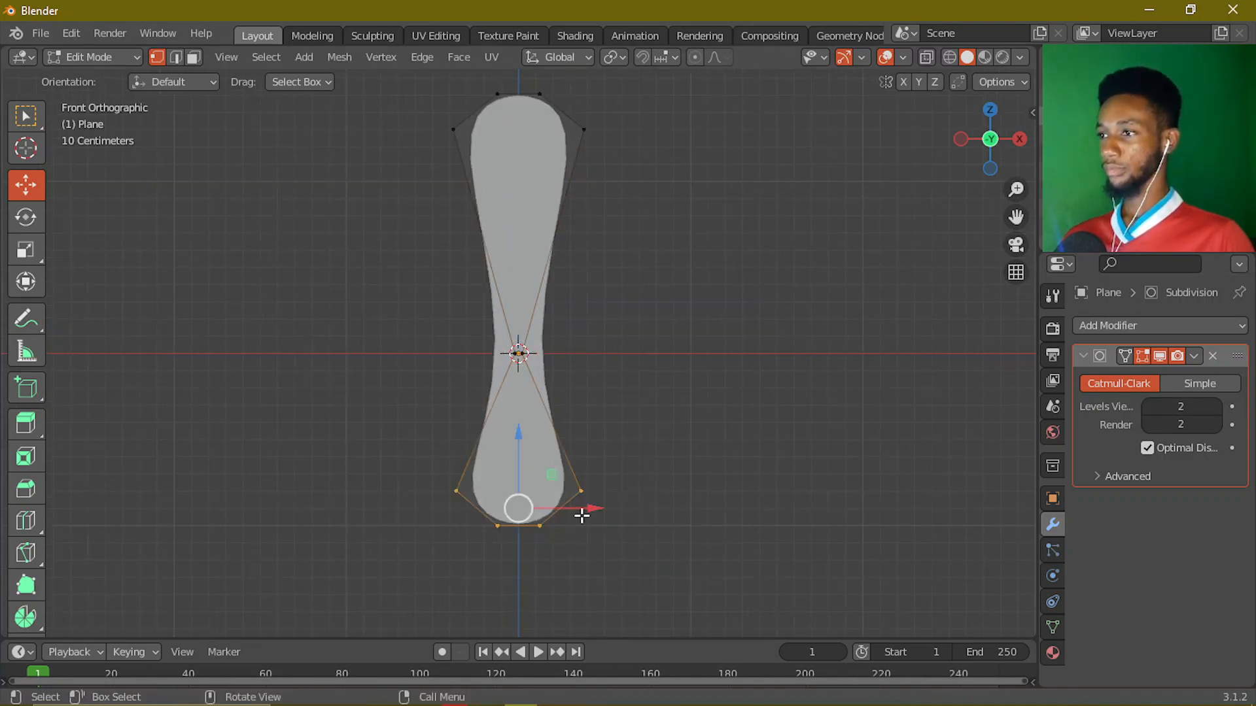
key(s)
key(z)
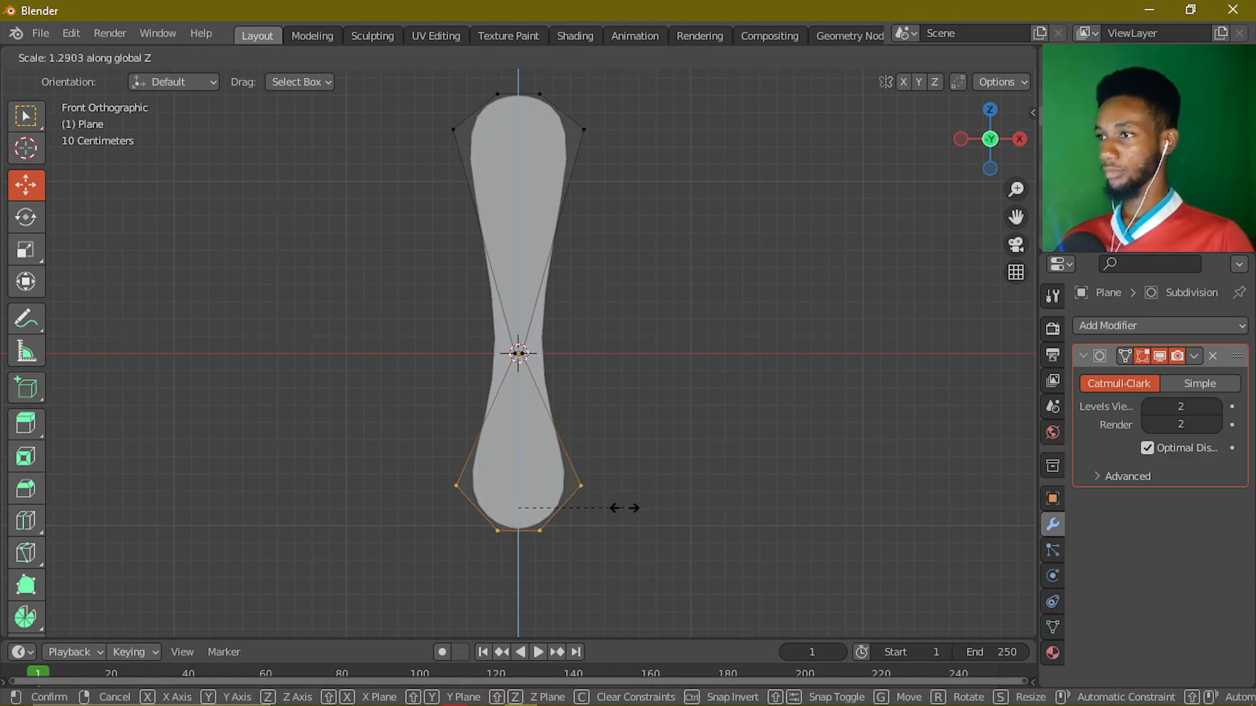
click(636, 515)
- Move the stick's lower-end vertices slightly down along Z and return to Object Mode
drag(522, 437, 528, 445)
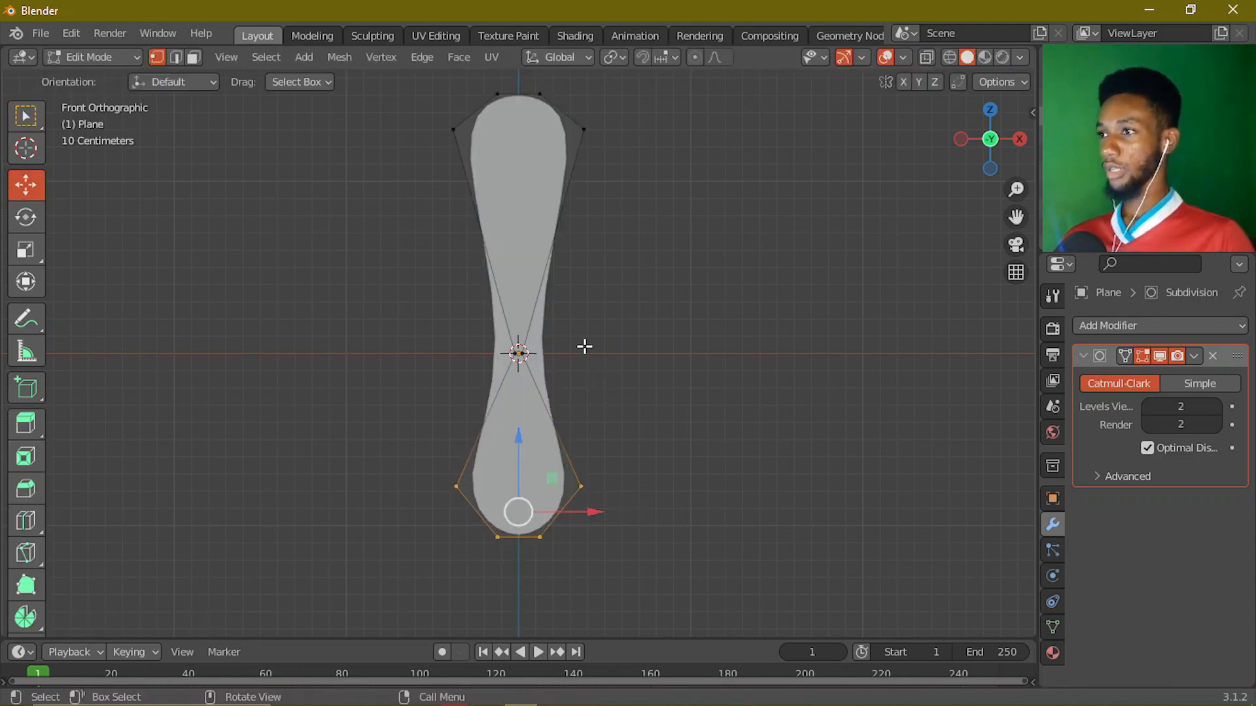
key(Tab)
key(Tab)
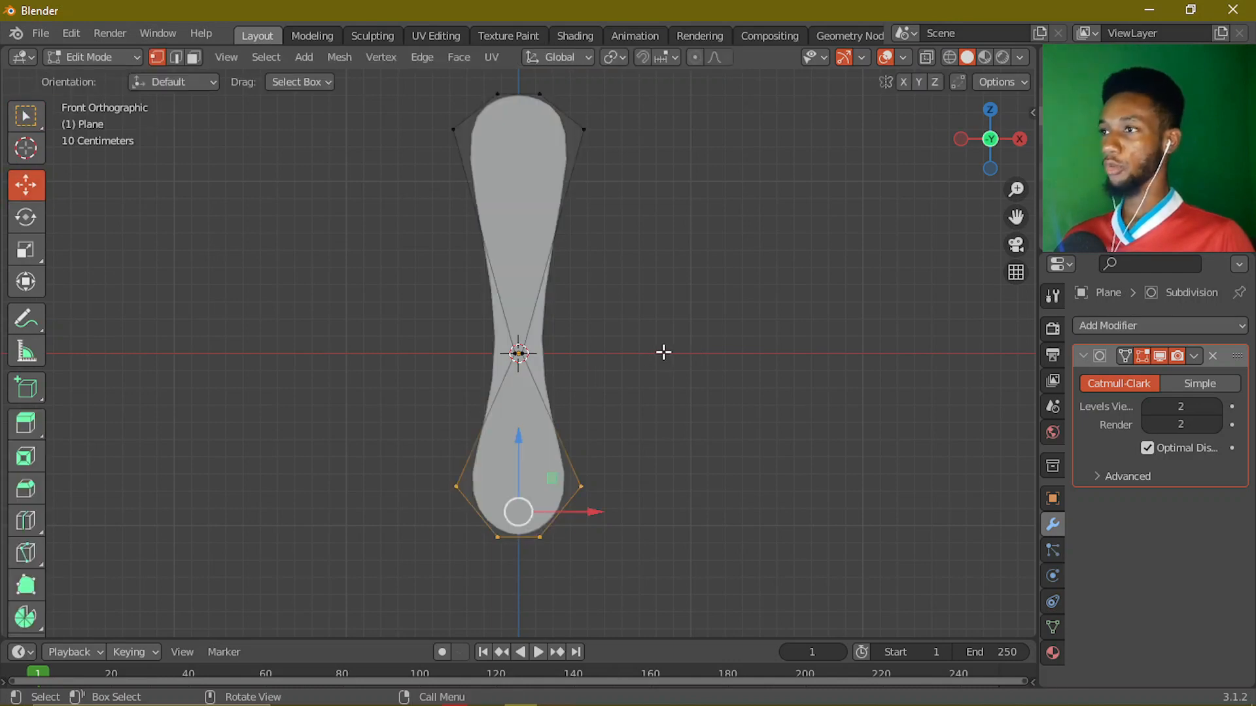
key(Tab)
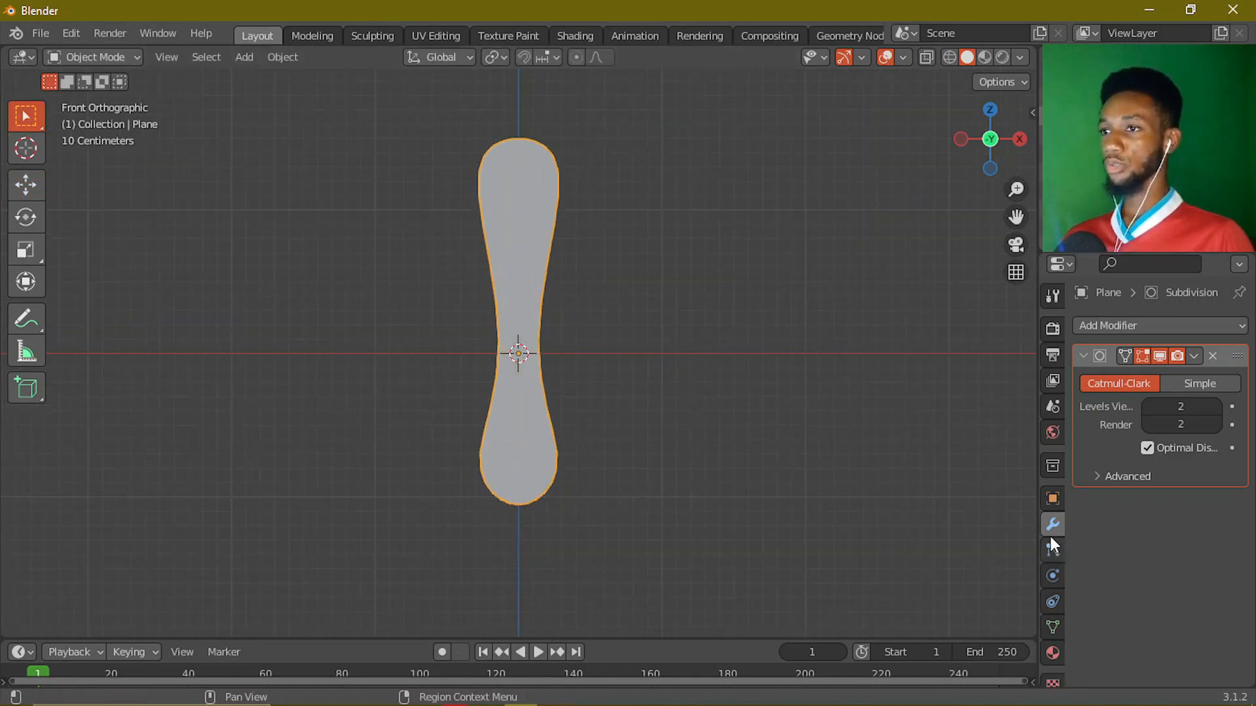
- Add a Solidify modifier to the stick and apply the object's scale
click(1085, 356)
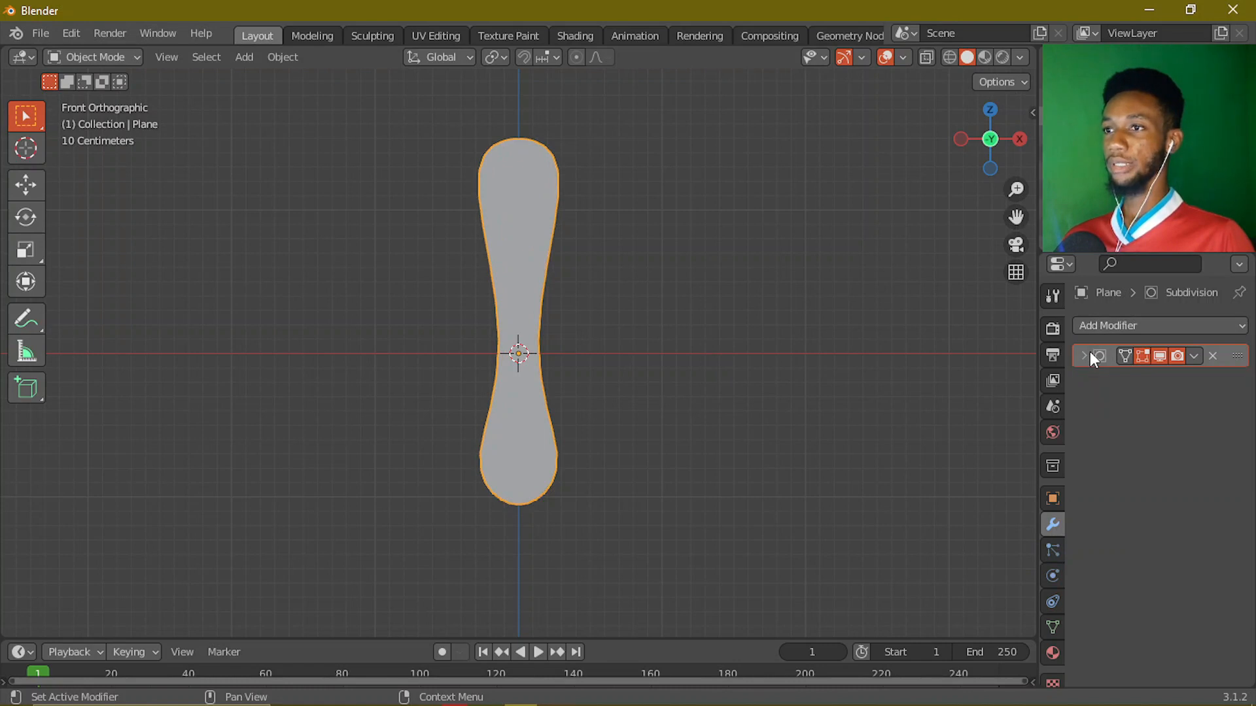
click(1108, 327)
click(875, 640)
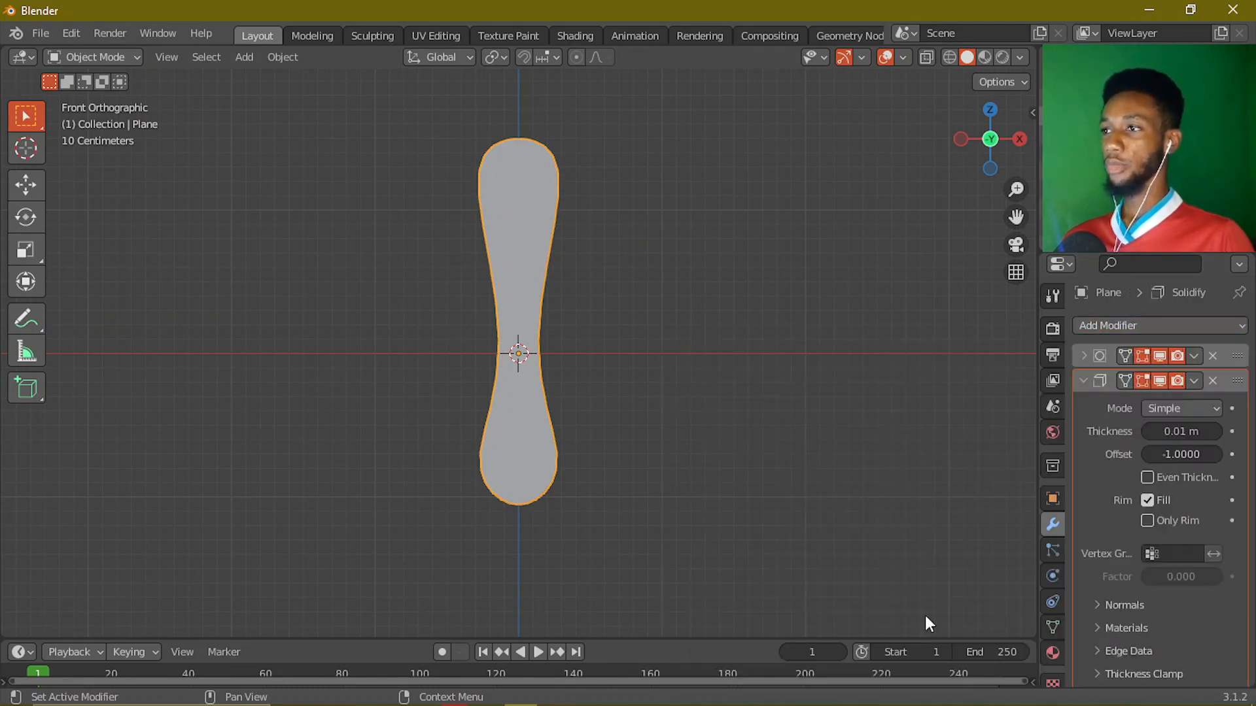
middle_drag(667, 403, 556, 329)
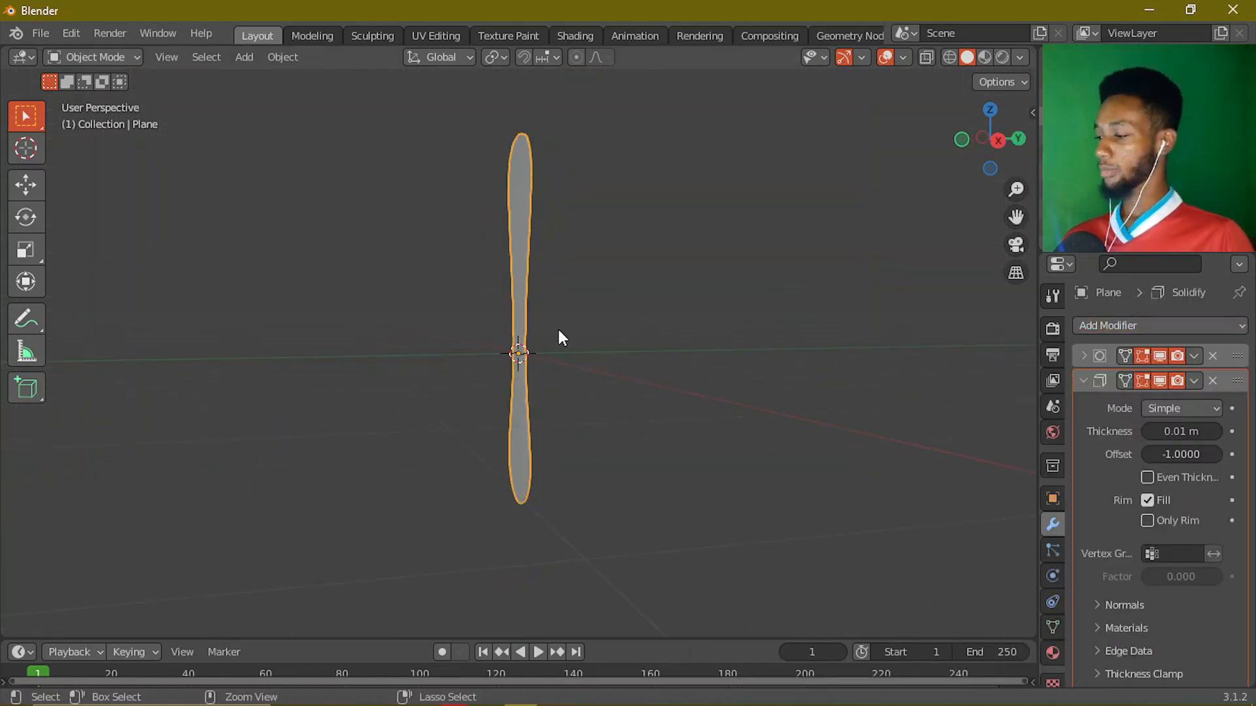
key(ctrl+a)
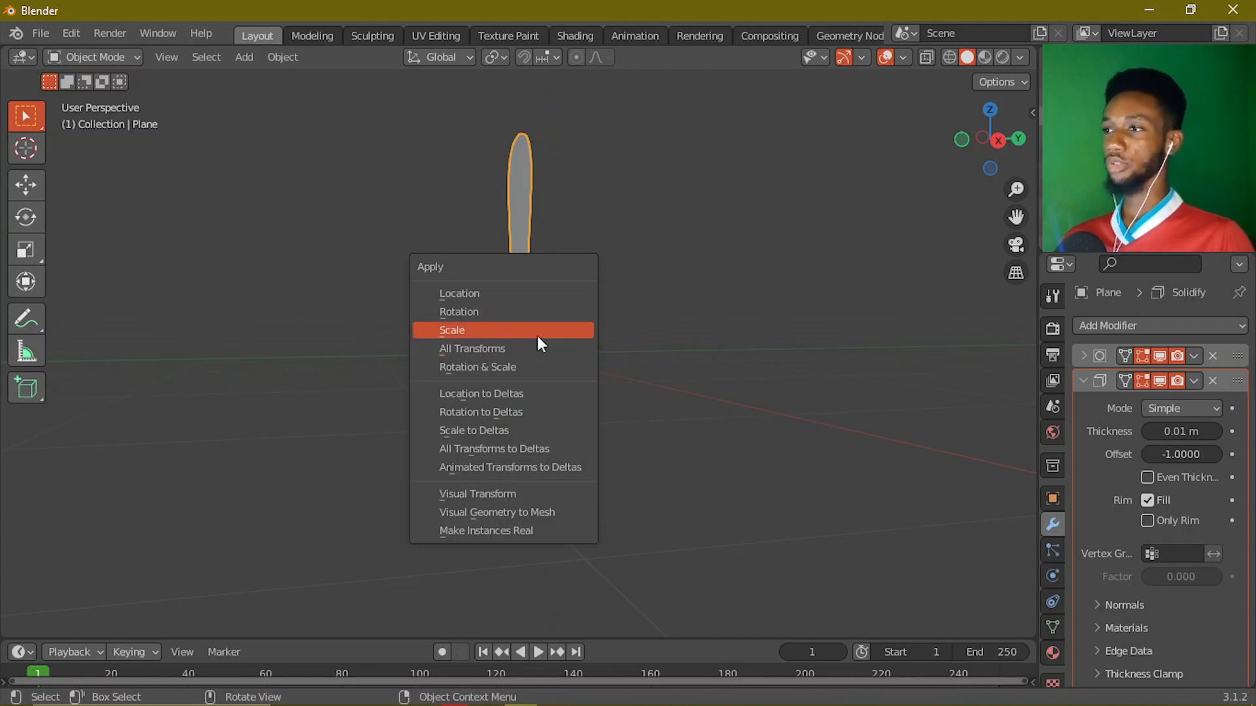
click(536, 335)
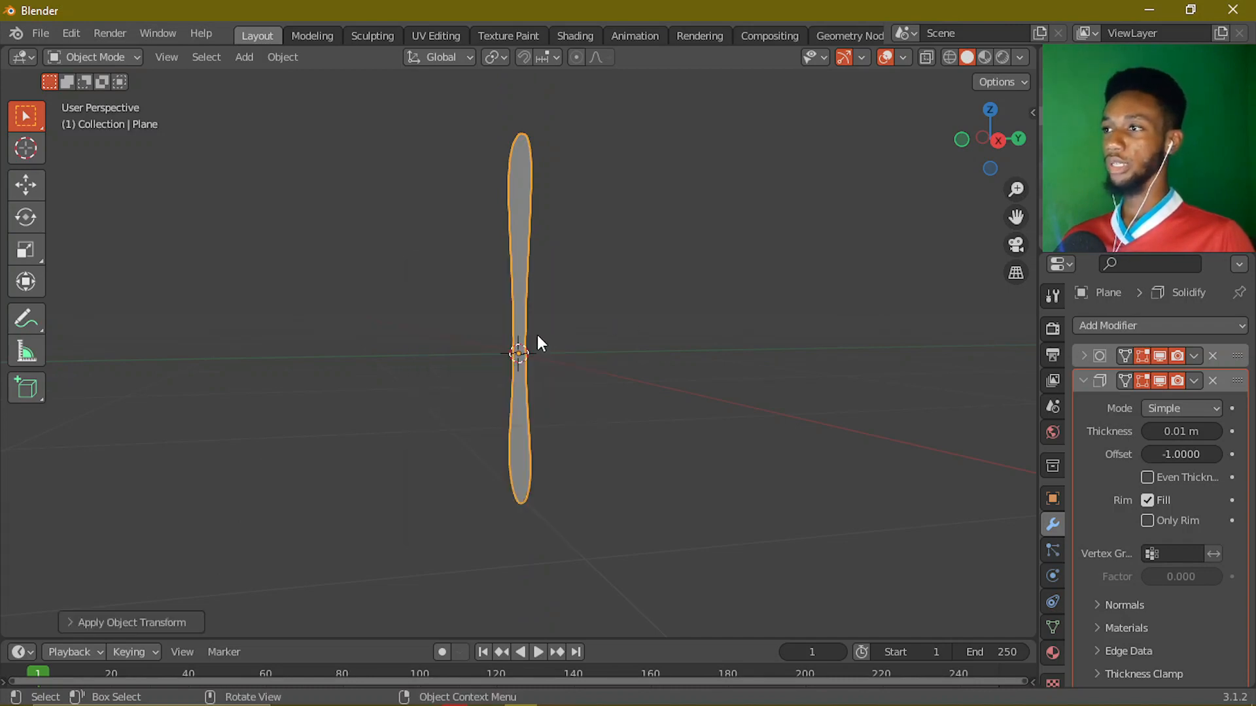
- Set the Solidify thickness of the stick to -0.06 m
click(1087, 381)
click(1087, 381)
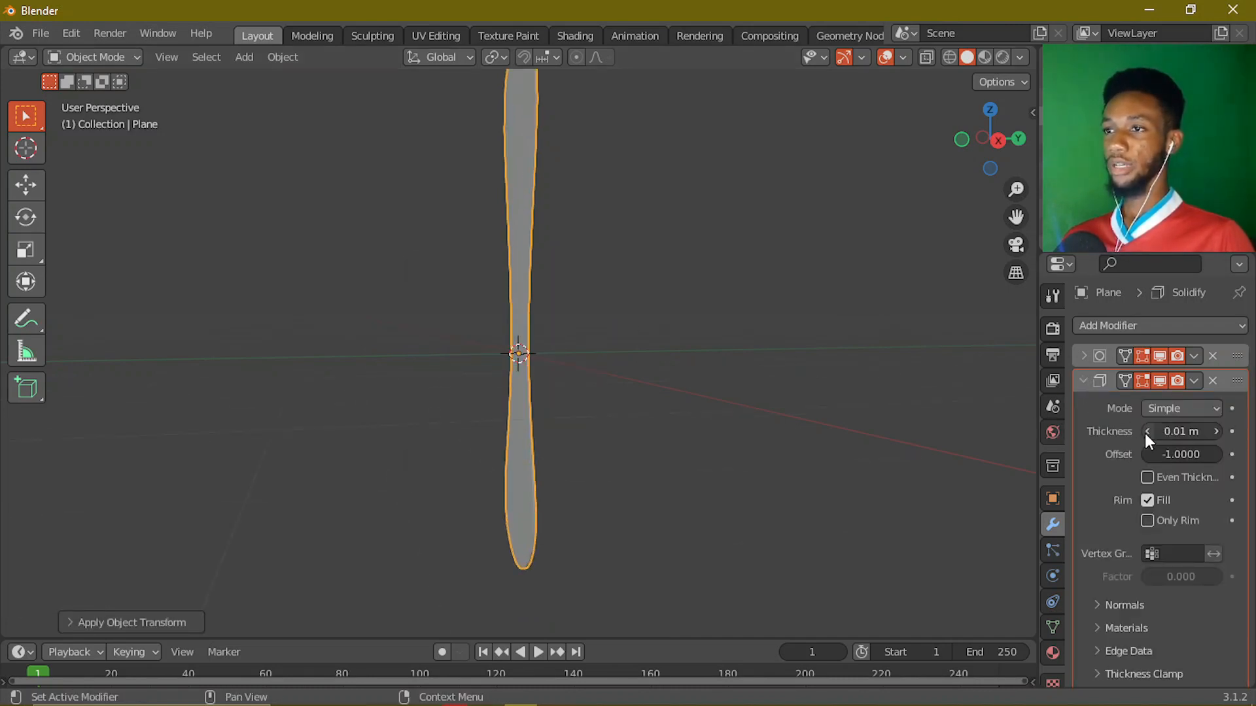
drag(1145, 433, 1121, 433)
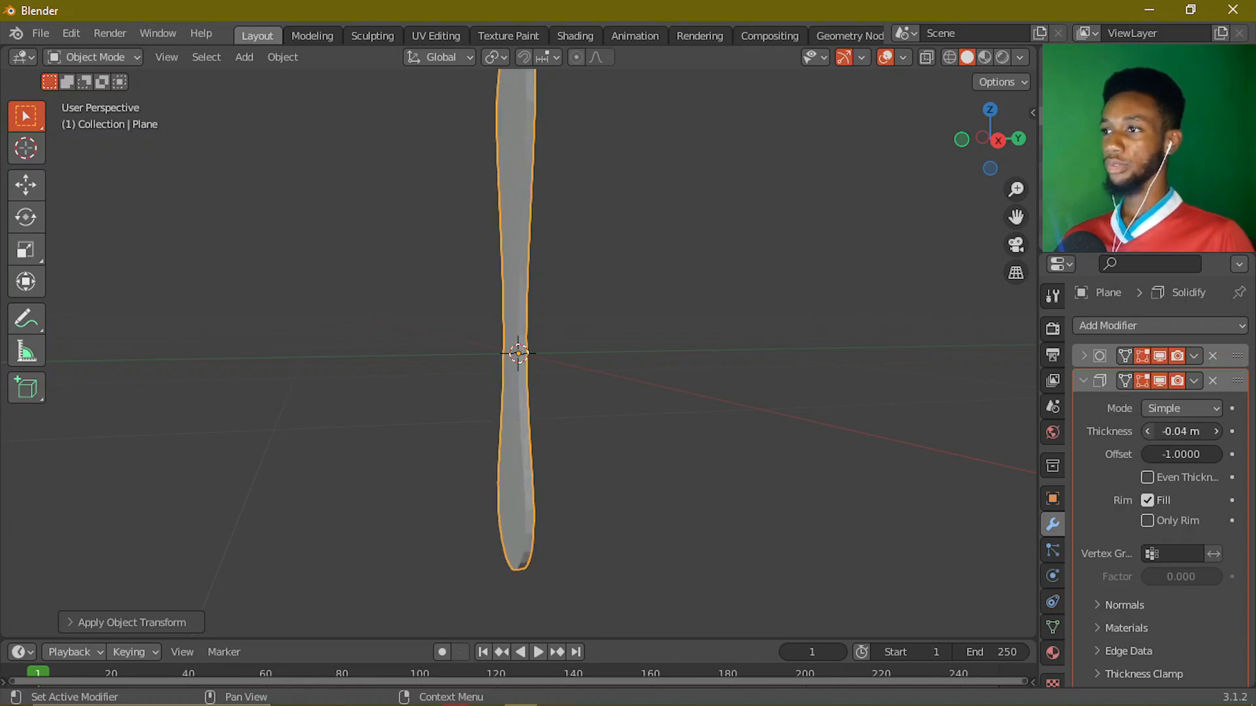
click(1146, 432)
click(1146, 432)
click(1146, 431)
click(1147, 431)
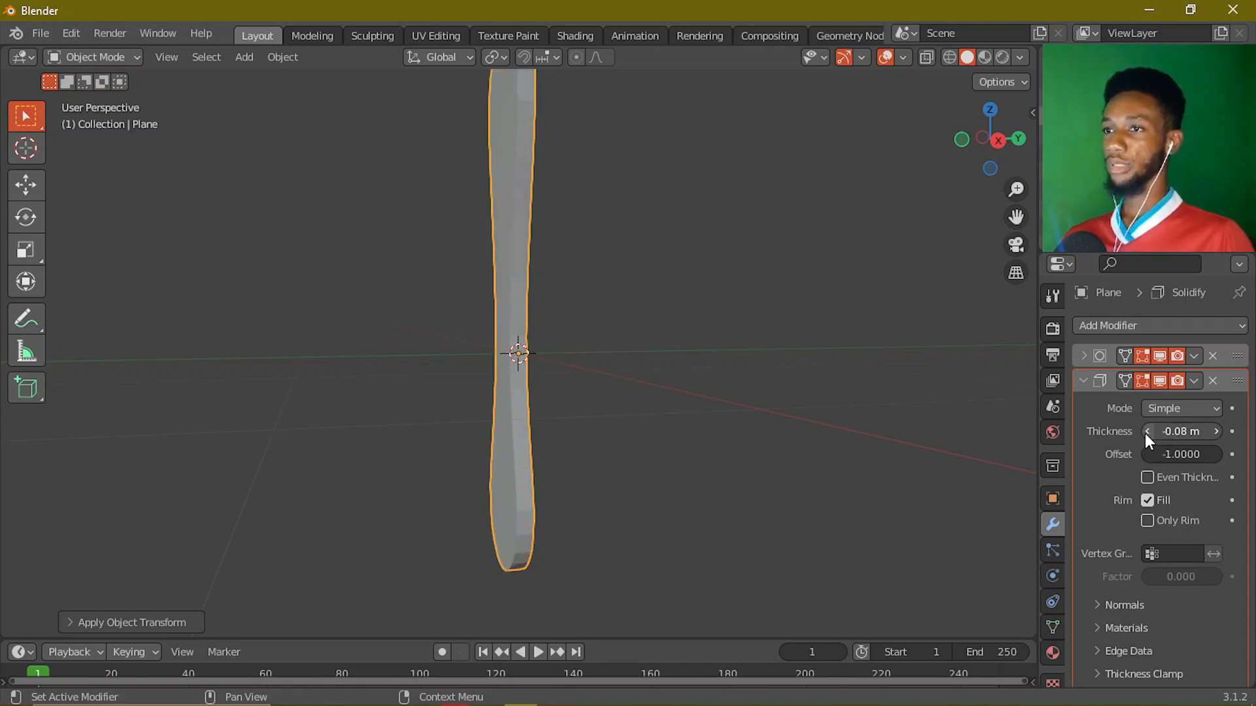
click(1147, 431)
click(1146, 432)
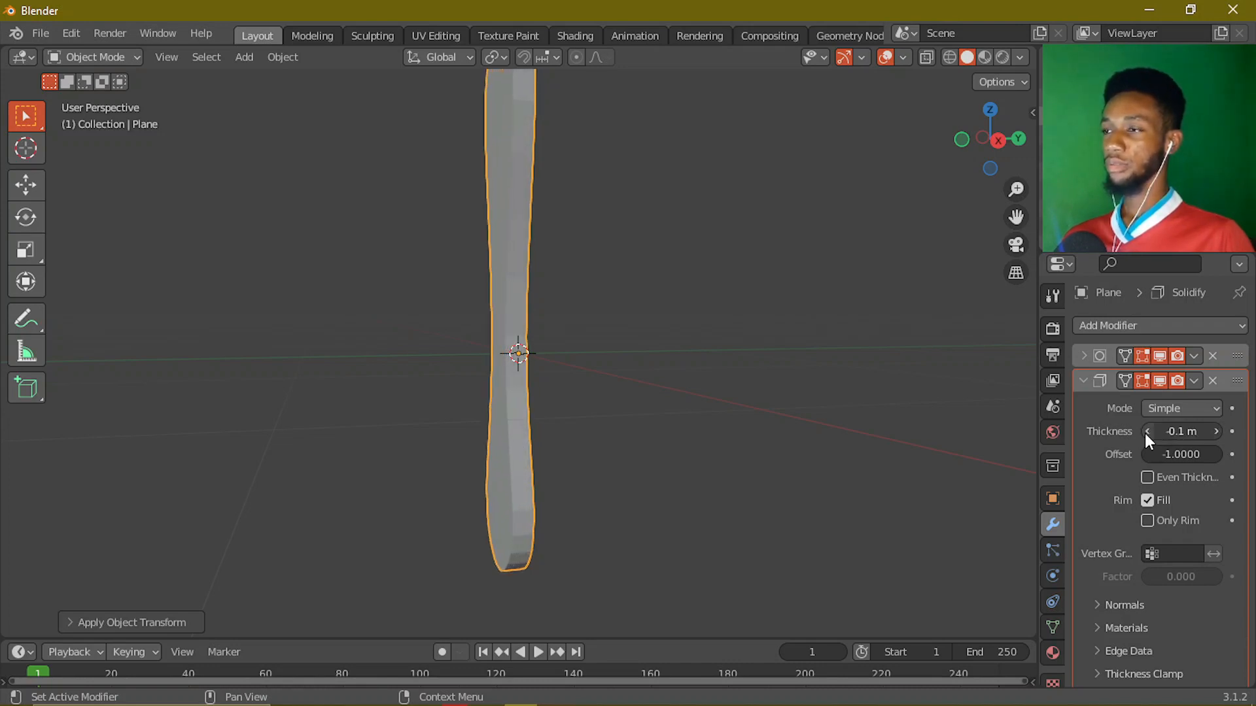
click(1218, 431)
click(1218, 432)
click(1218, 431)
click(1218, 432)
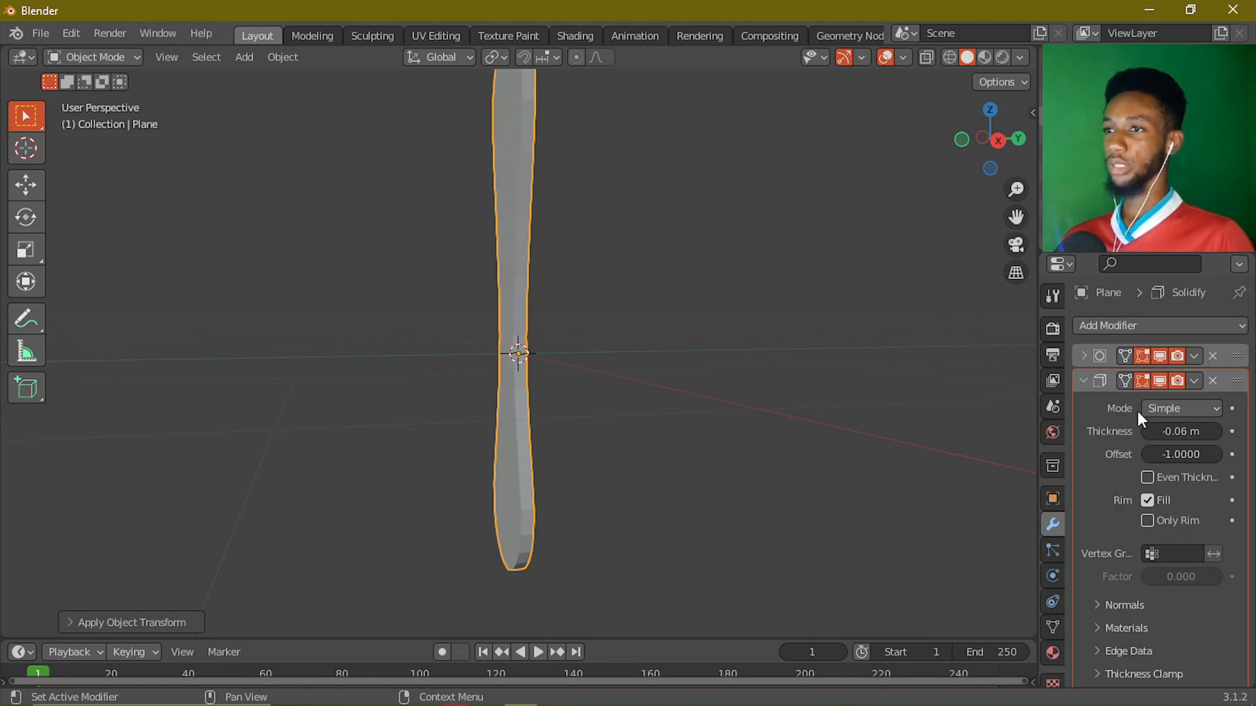
click(1084, 378)
- Duplicate the stick's Subdivision modifier and place the copy below Solidify in the modifier stack
click(1099, 328)
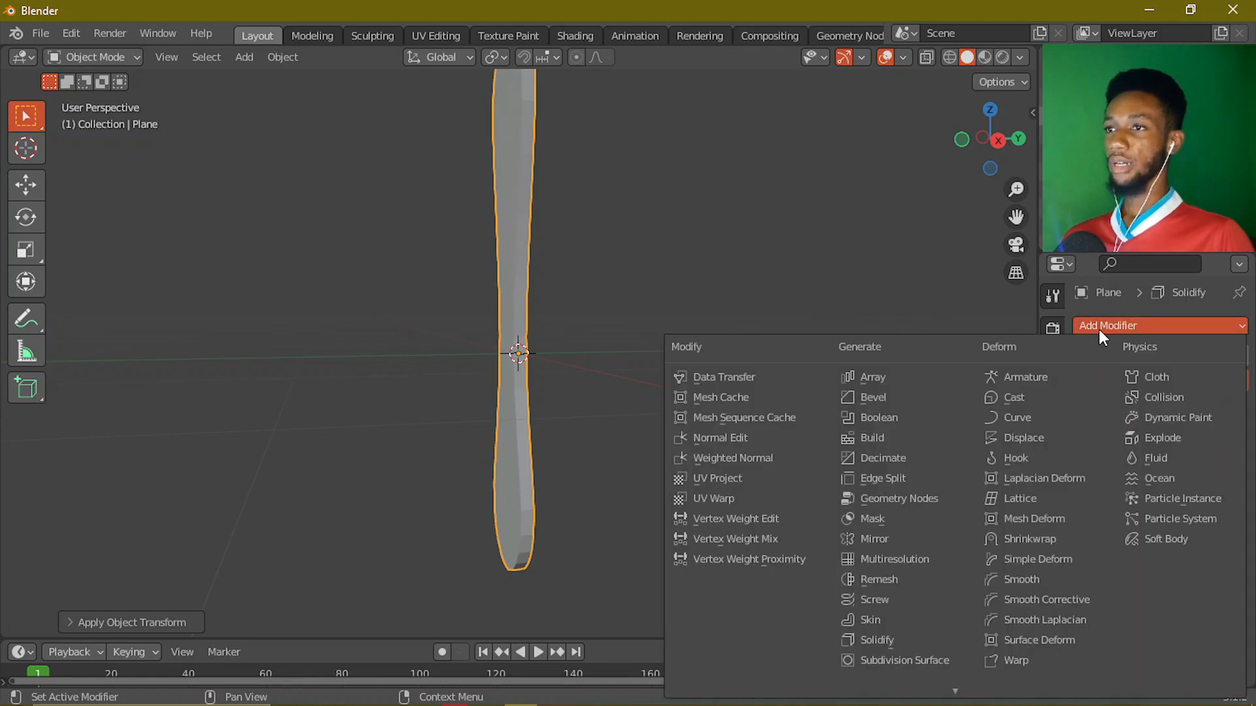
click(1099, 330)
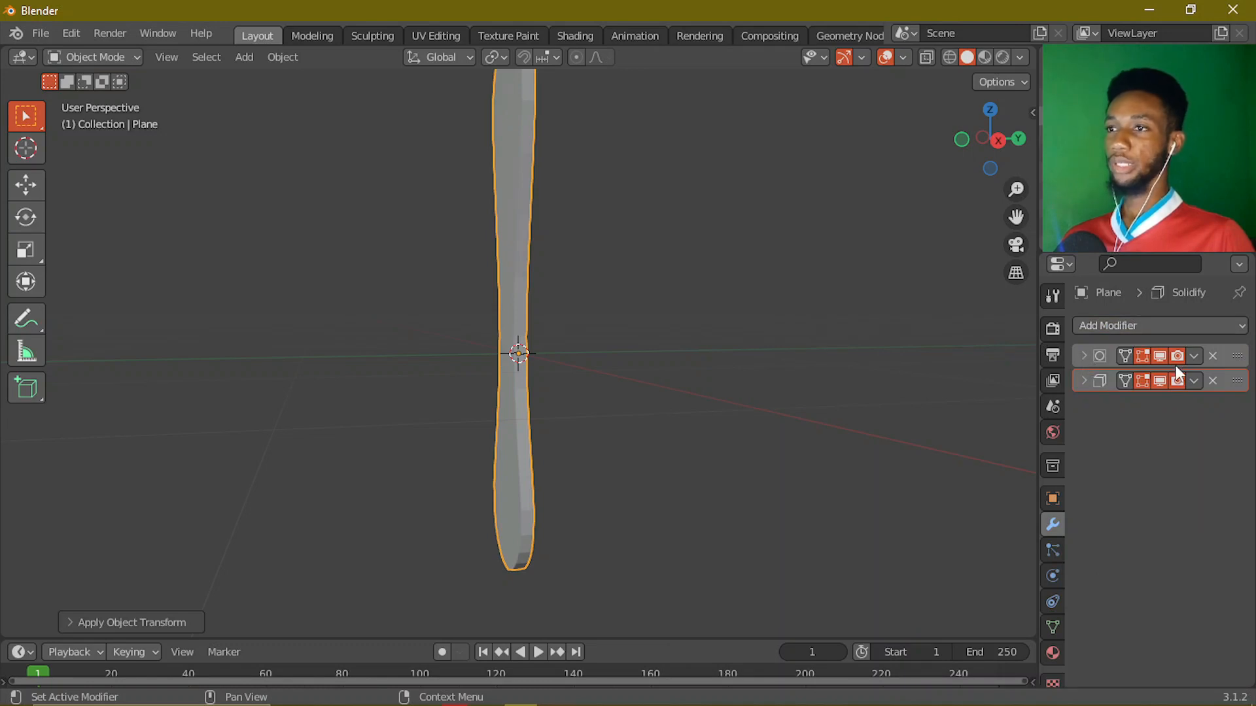
click(1192, 357)
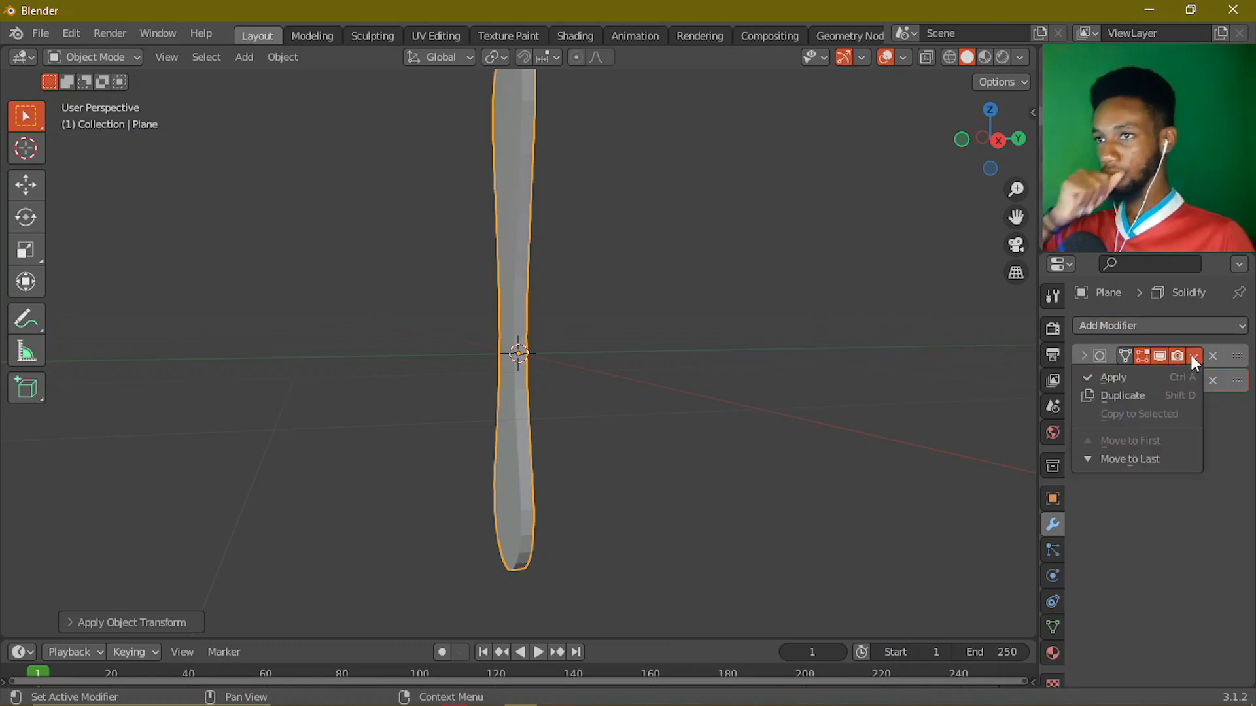
click(1168, 389)
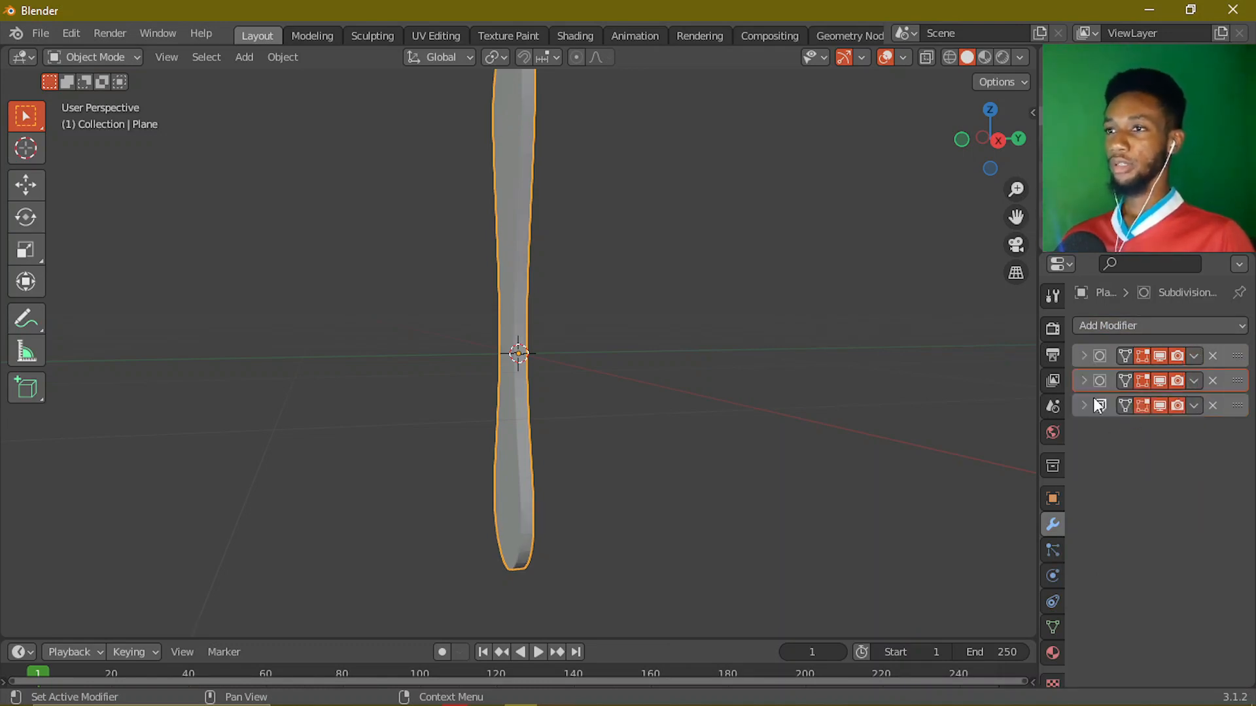
drag(1238, 380, 1241, 426)
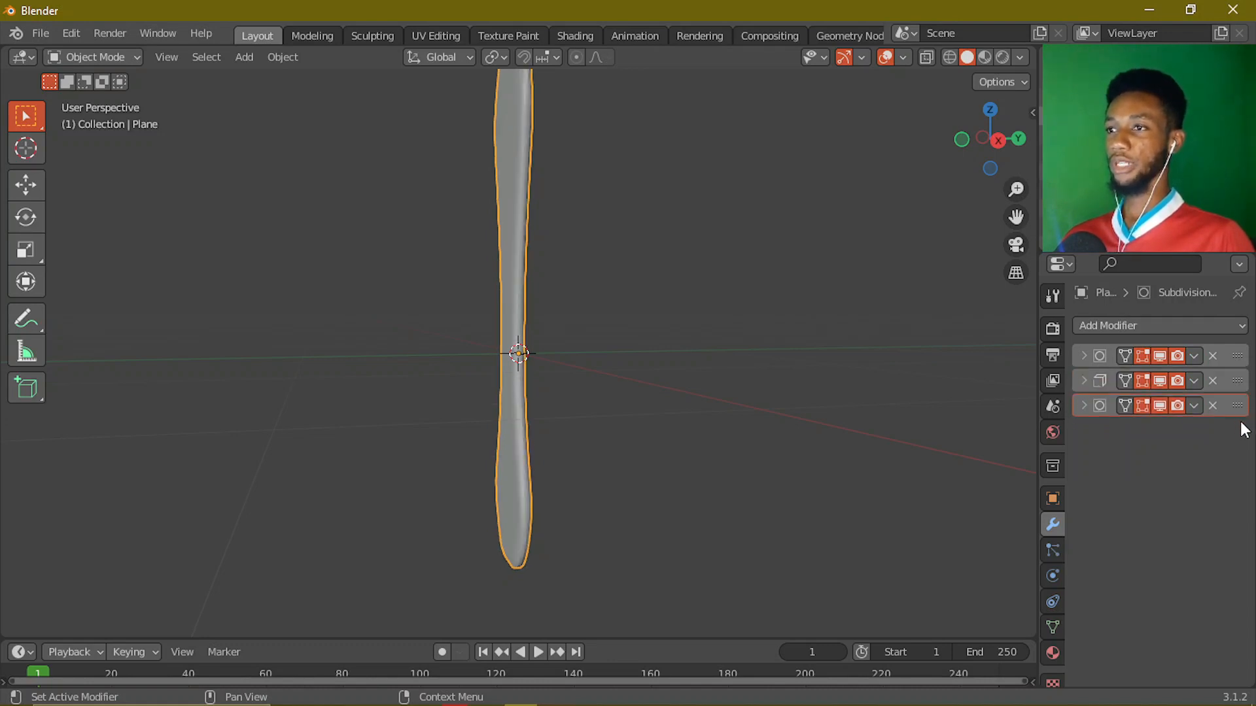
middle_drag(541, 396, 621, 387)
click(1083, 406)
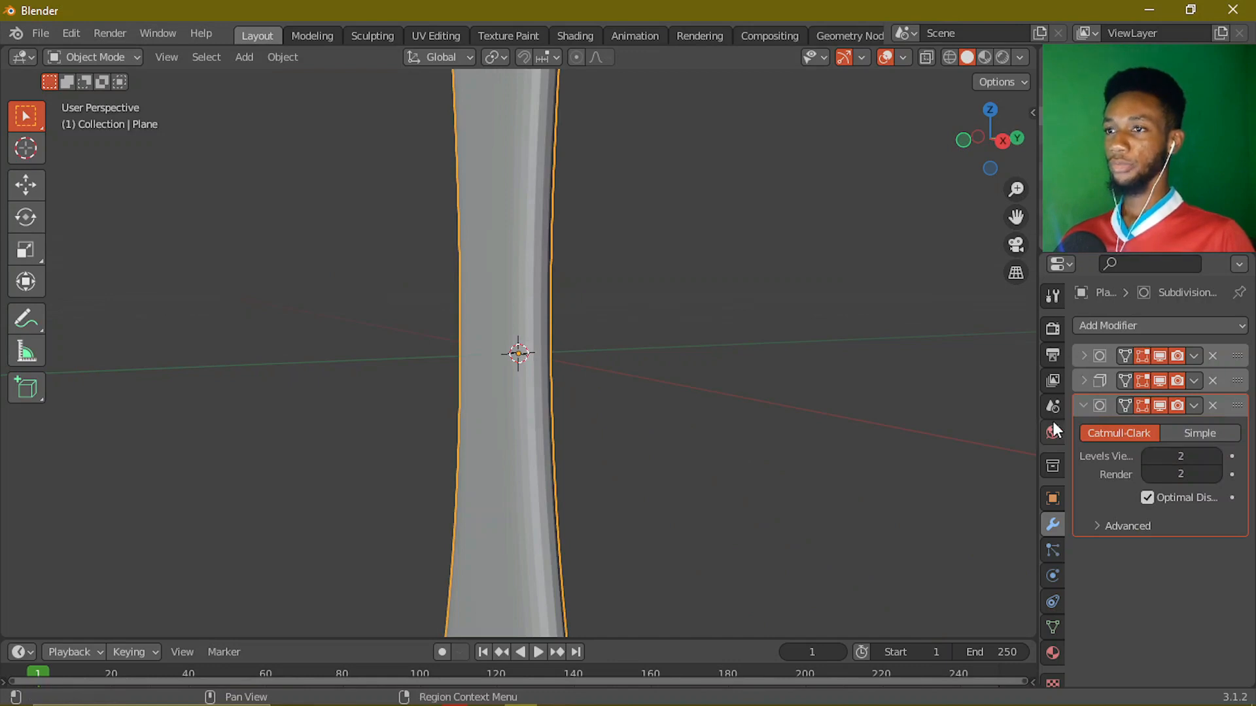
click(1084, 405)
- Shade the stick smooth and deselect it
right_click(492, 218)
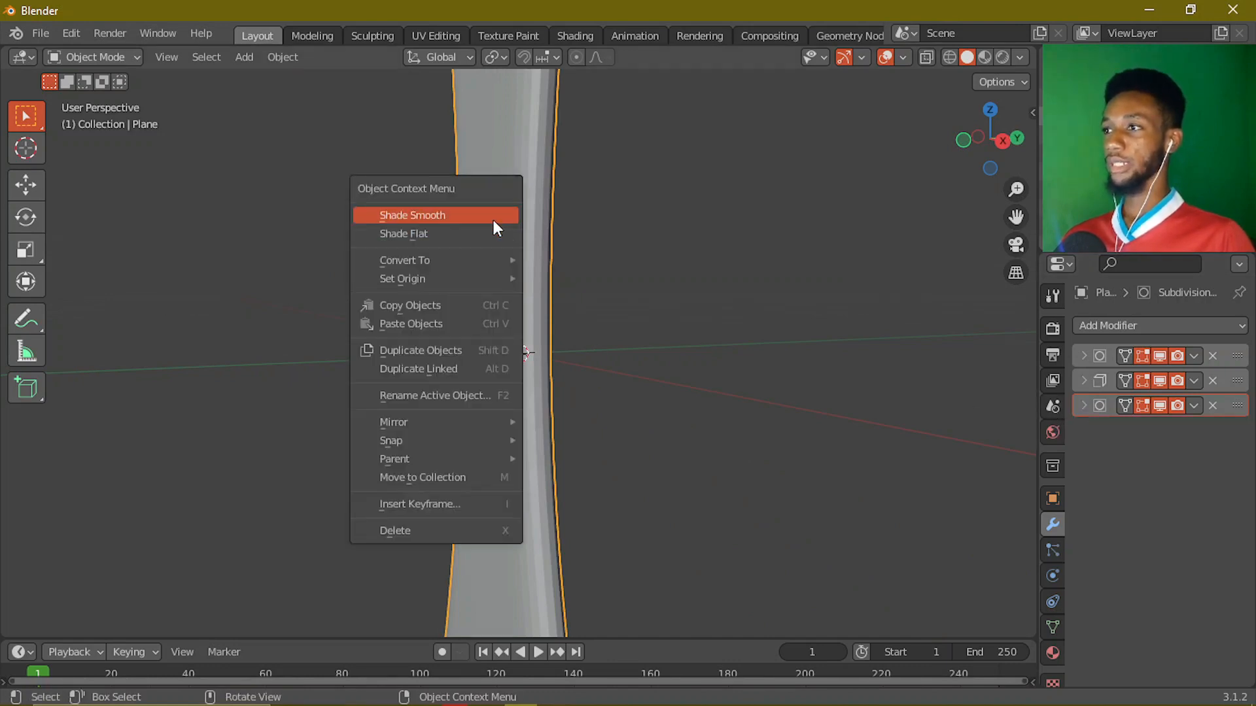
click(492, 217)
click(551, 403)
- Add a cube in front view and move it up along Z so it covers the stick's upper half
key(KP_1)
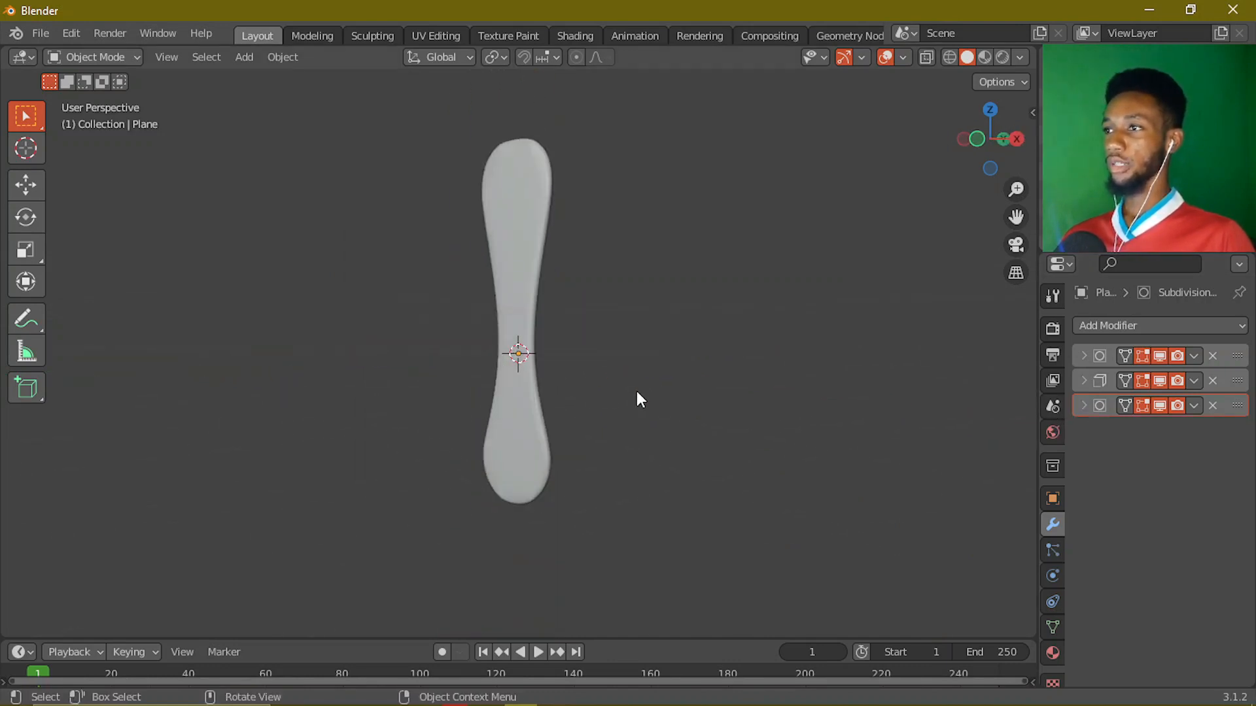
scroll(633, 390, down, 2)
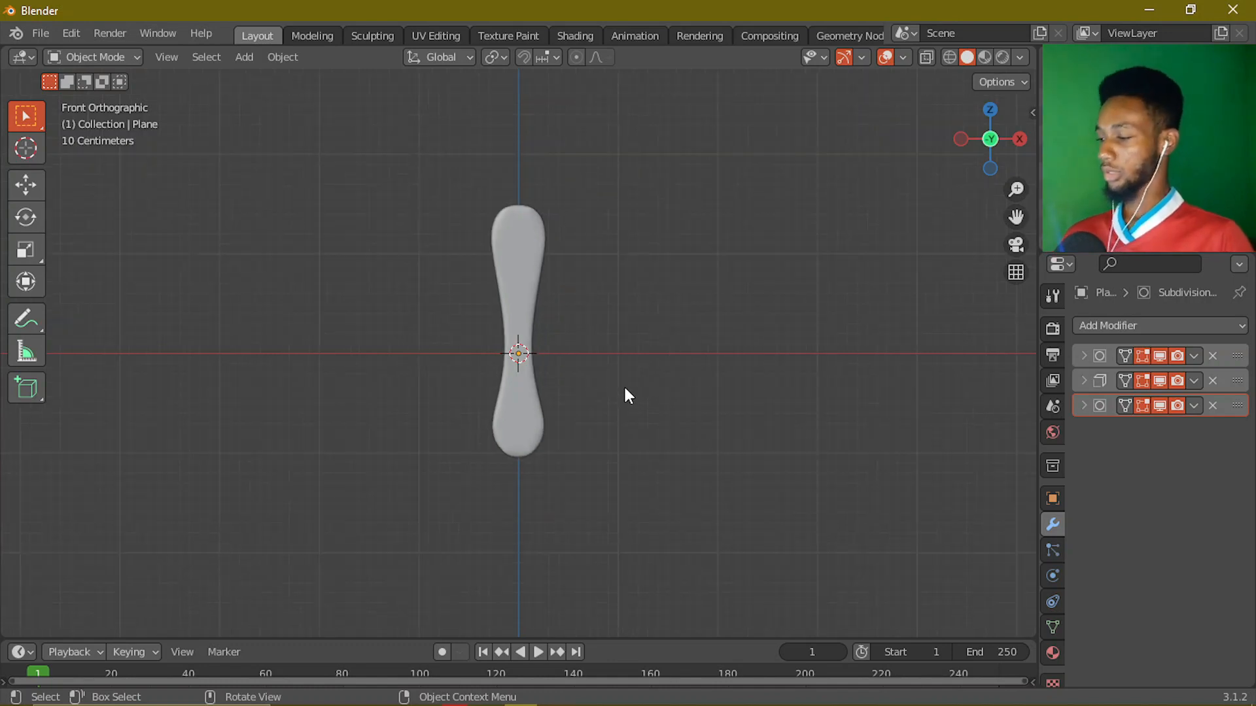
shift+middle_drag(628, 371, 634, 409)
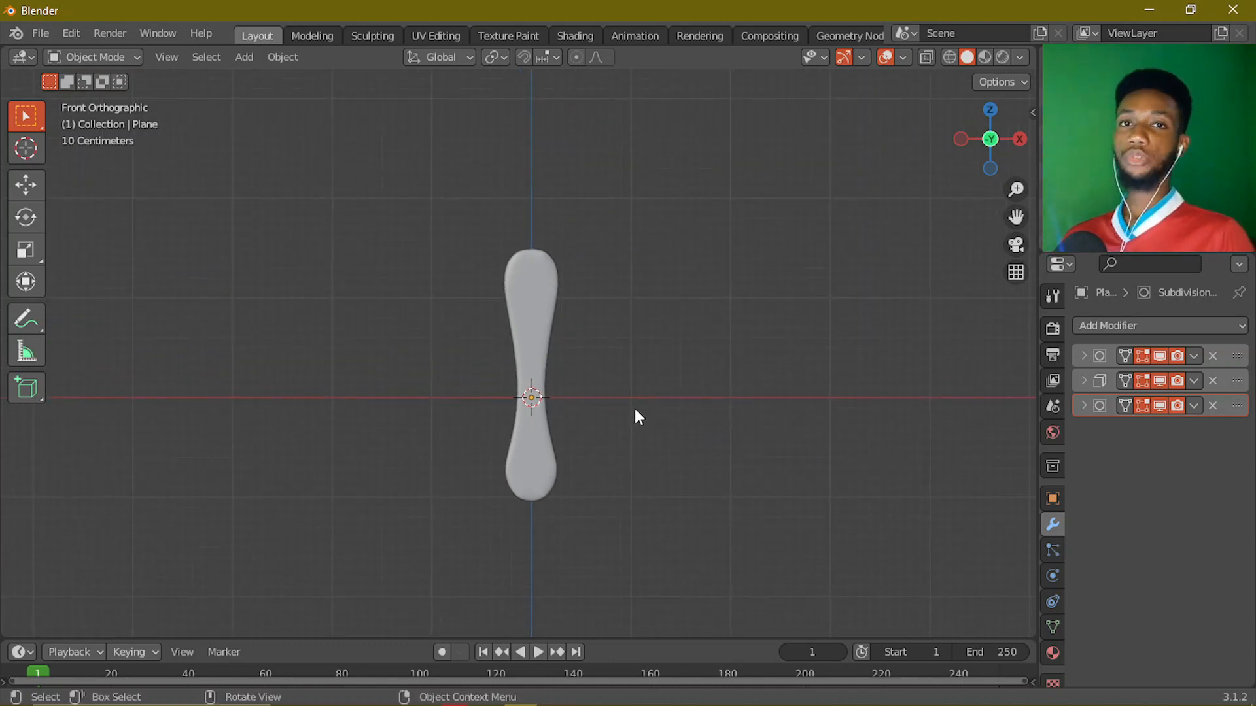
scroll(635, 410, up, 1)
key(shift+a)
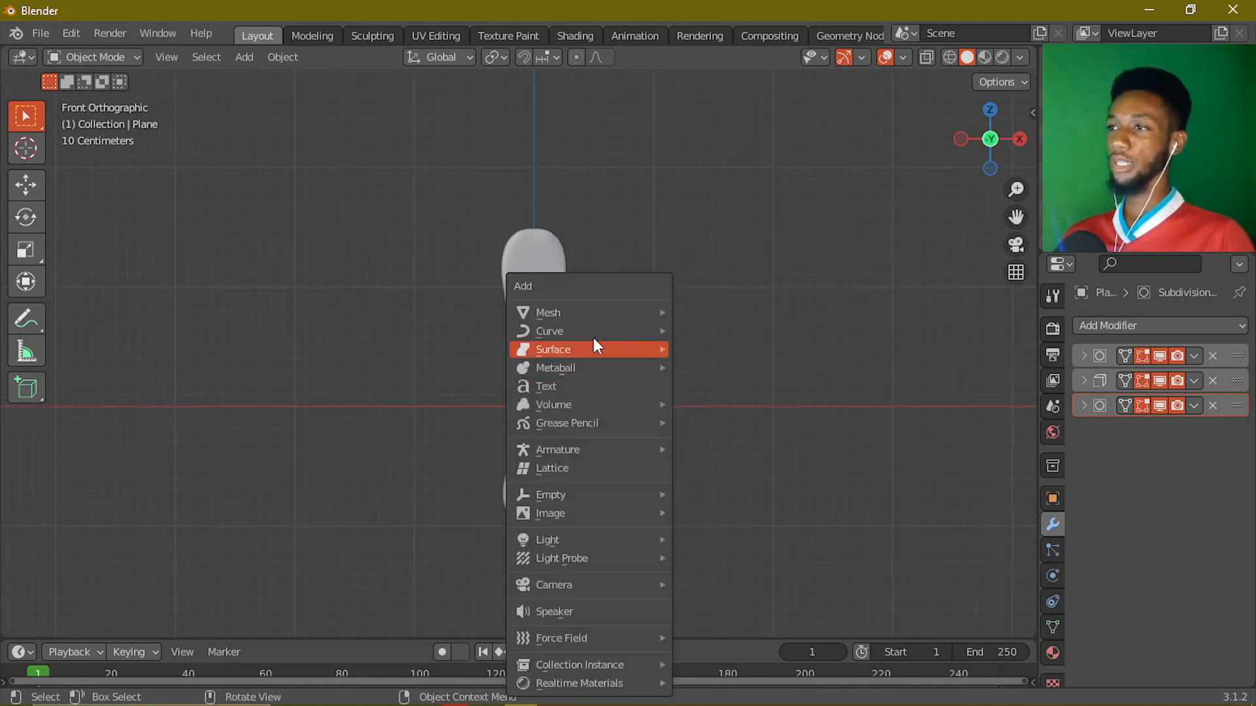
mouse_move(591, 311)
click(713, 343)
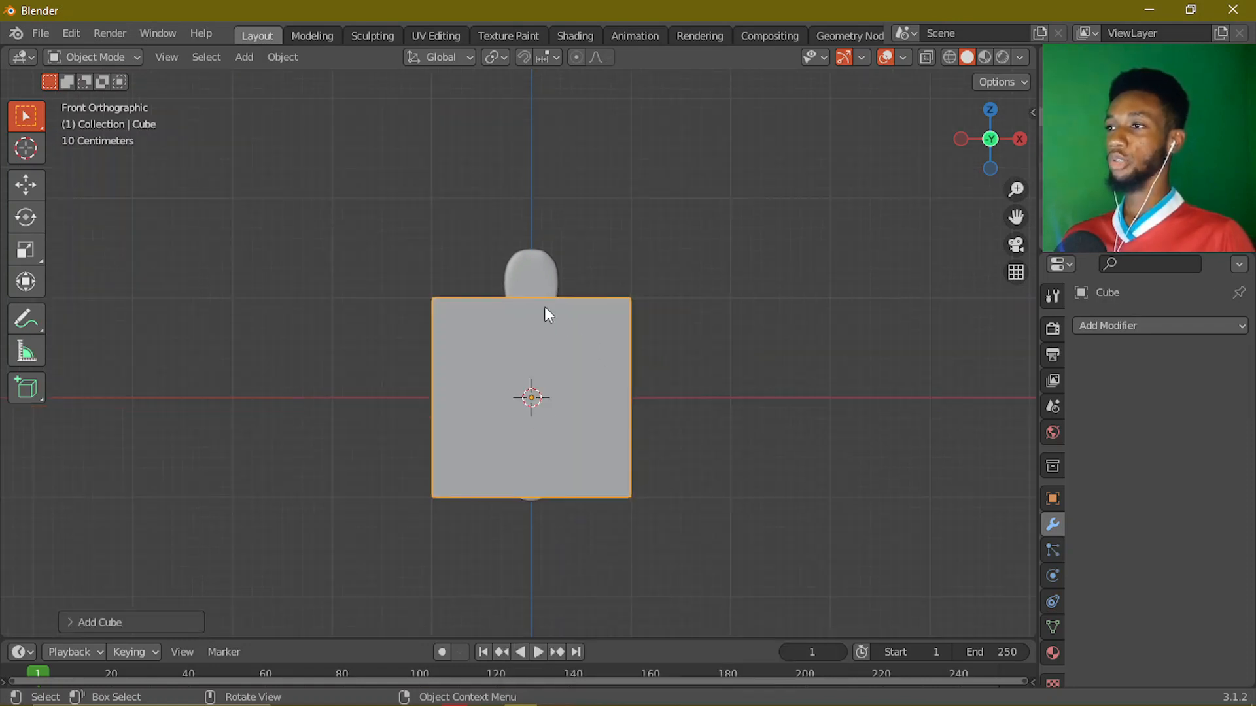
click(38, 180)
drag(536, 340, 541, 192)
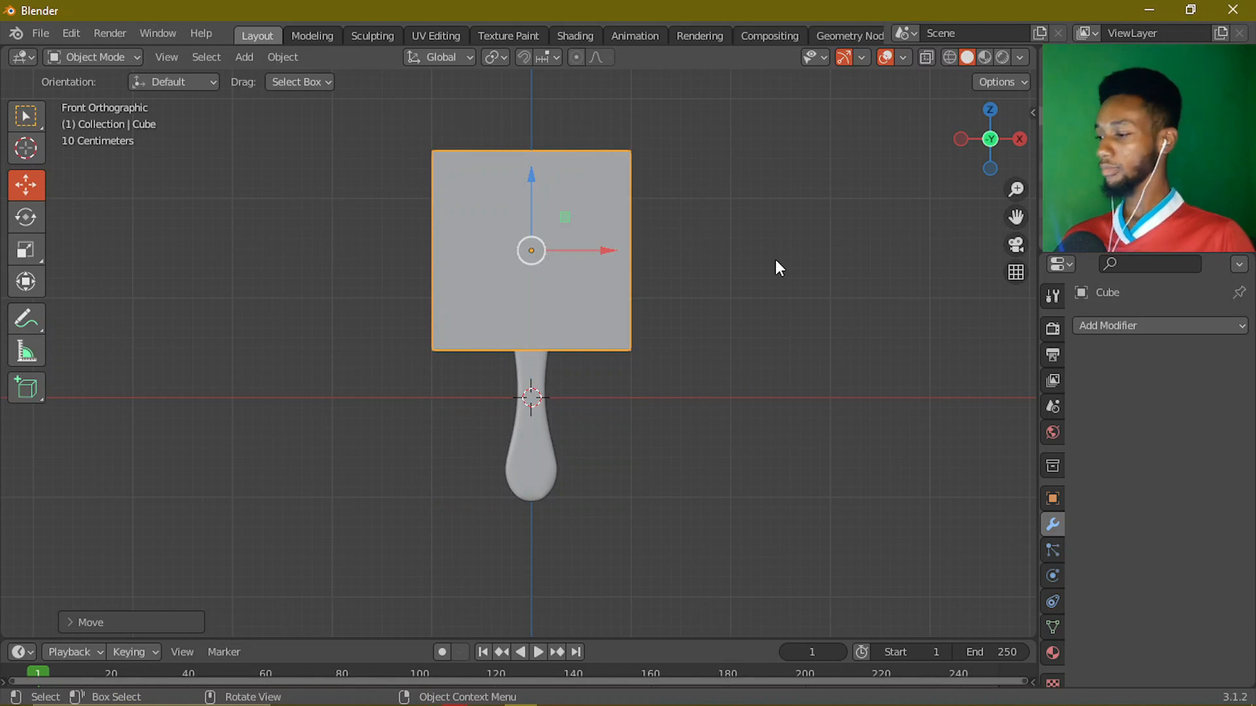
- Narrow the cube along X, then enlarge it uniformly into a bigger upright block
key(s)
key(x)
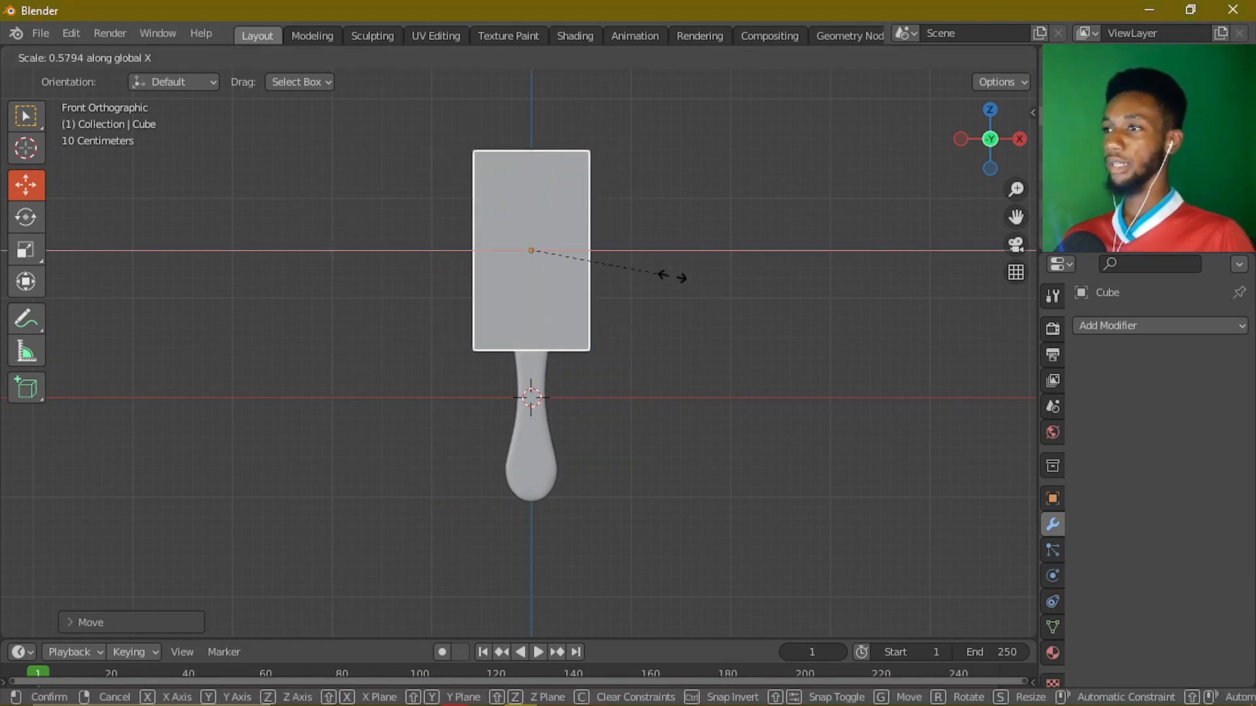
key(Escape)
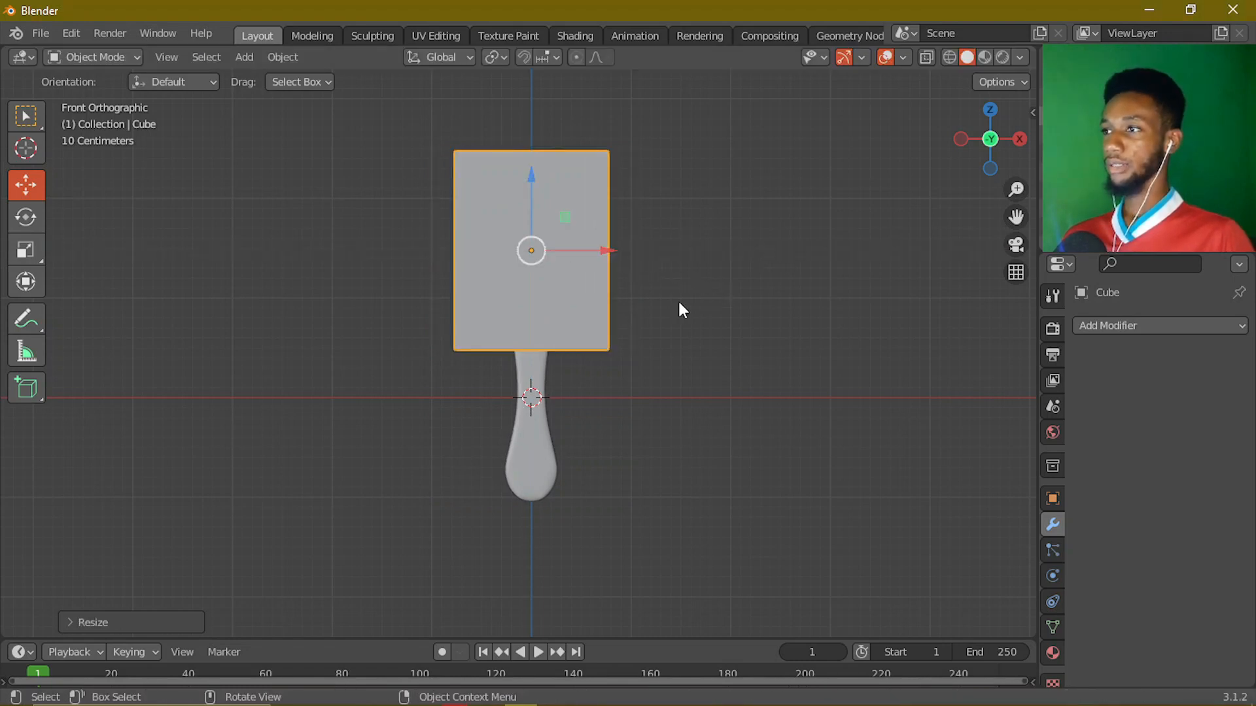
key(s)
click(719, 330)
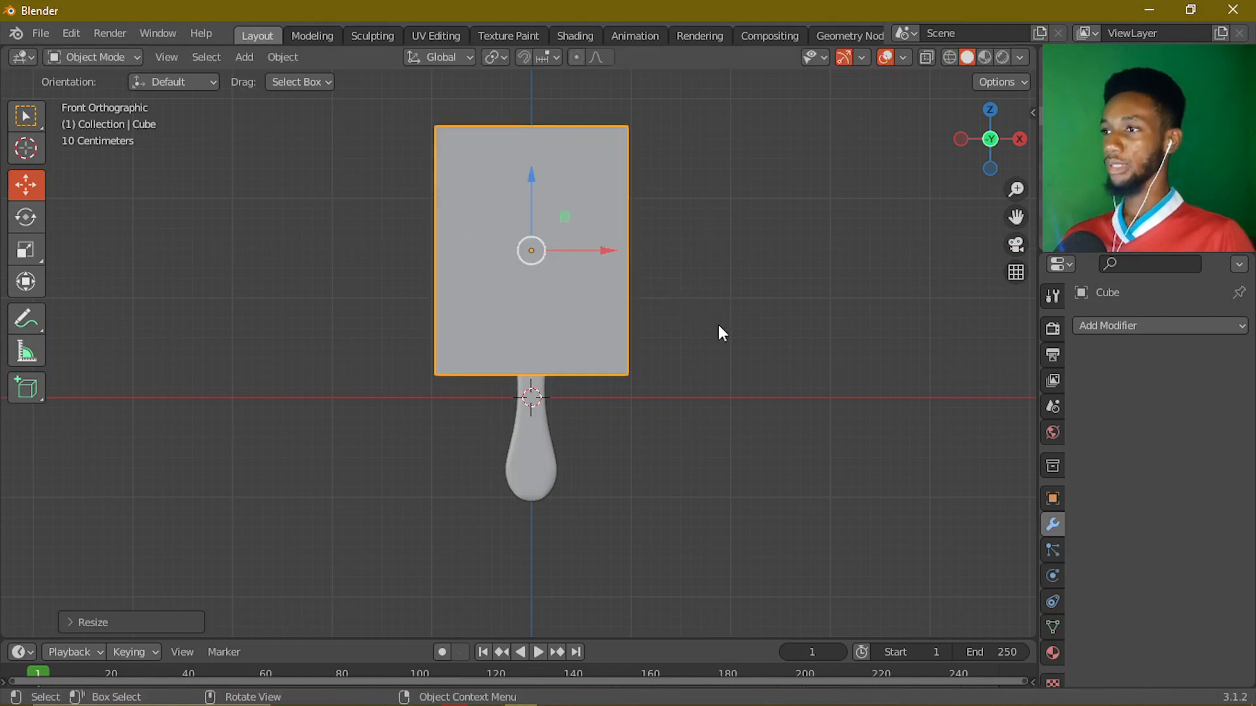
- Narrow the block along X to about three quarters of its width and raise it slightly along Z
key(s)
key(x)
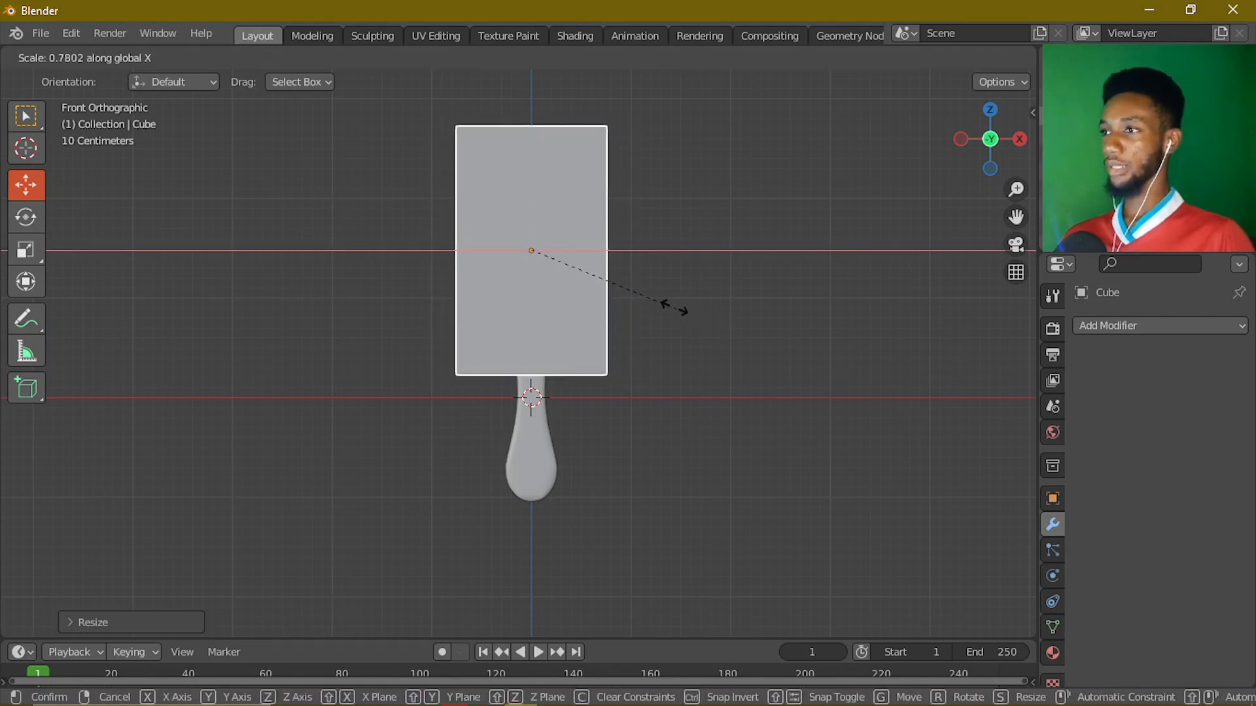
click(673, 303)
key(g)
key(z)
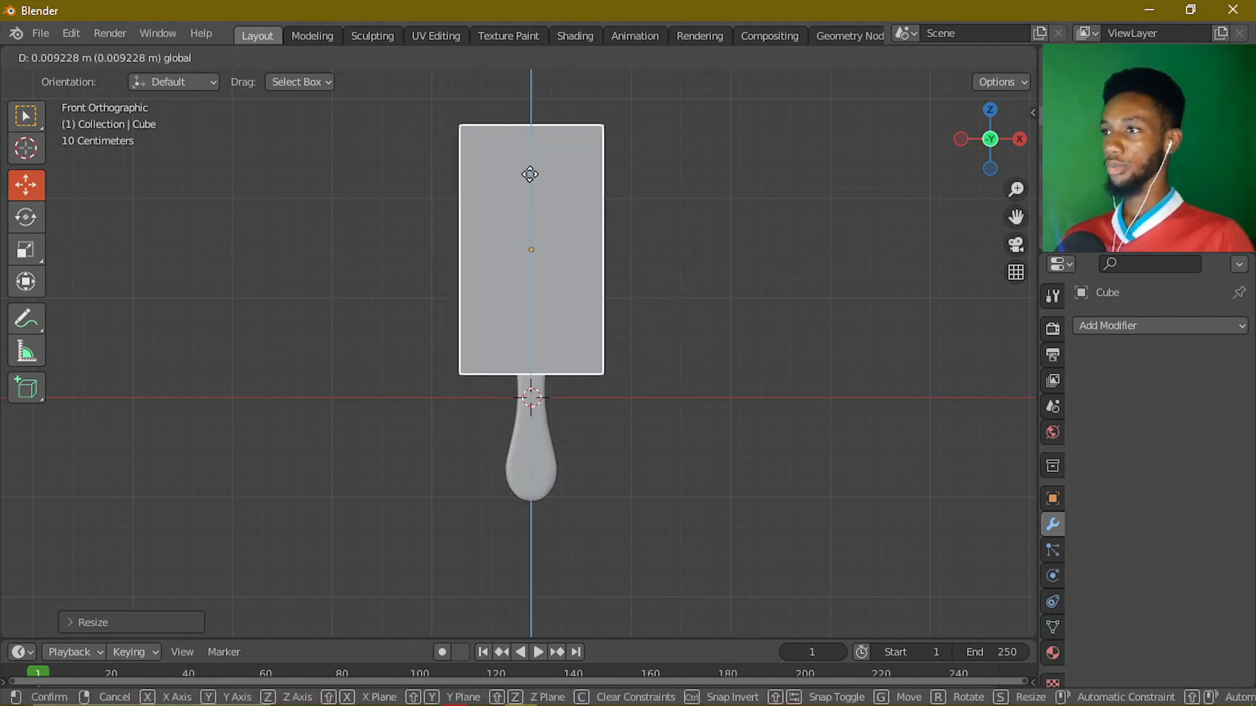
click(530, 172)
key(KP_3)
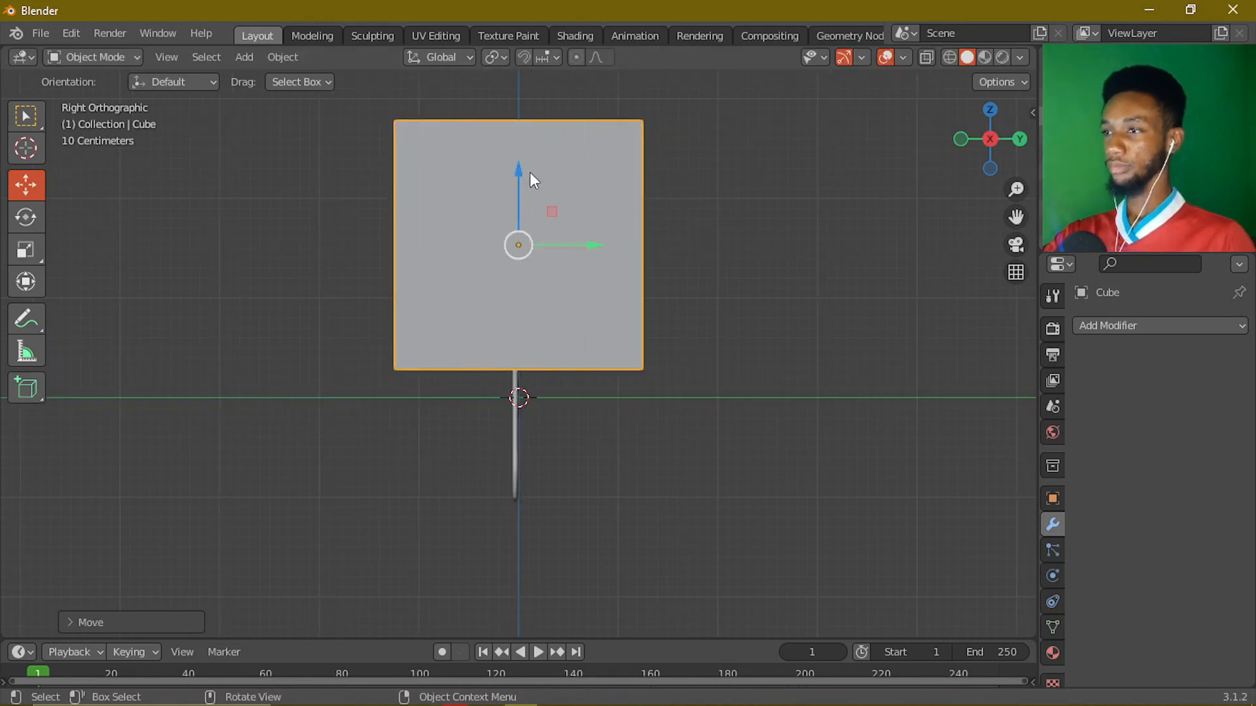
- Flatten the block along Y to about 0.24 of its depth, making a thin slab around the stick
key(s)
key(x)
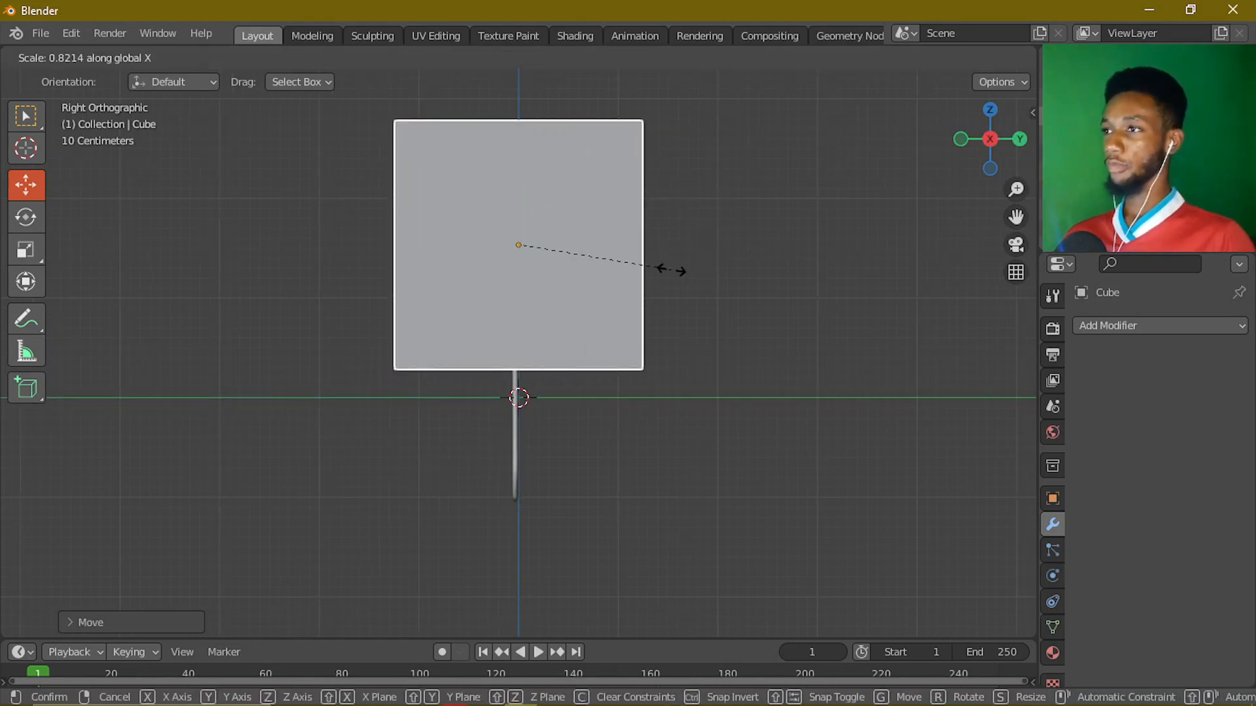
key(y)
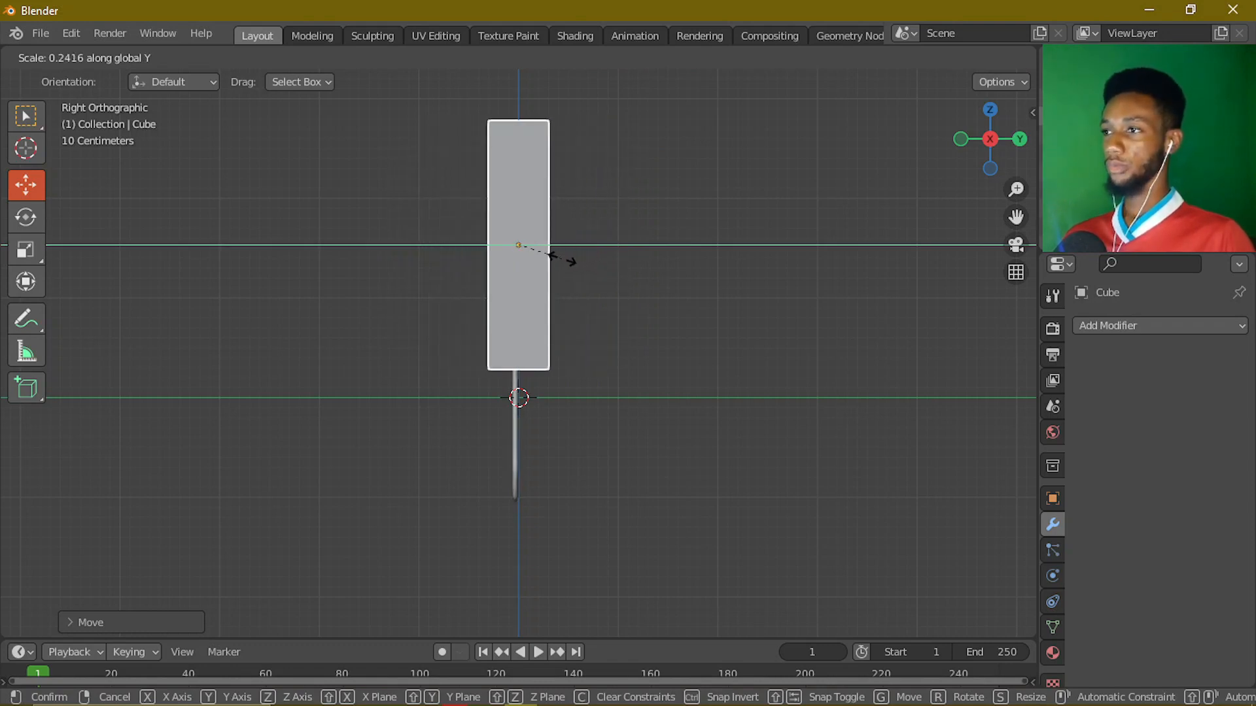
click(559, 251)
middle_drag(555, 250, 709, 315)
middle_drag(569, 351, 567, 347)
key(KP_1)
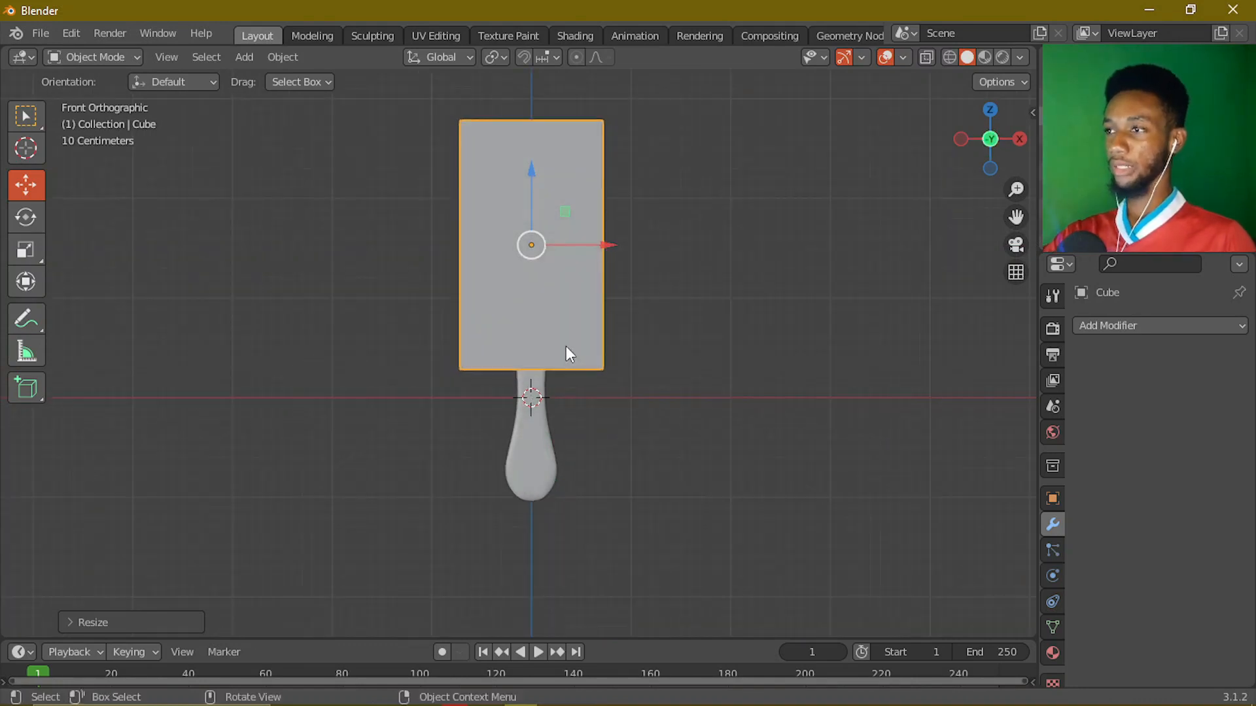
- Add a Bevel modifier to the block with an amount of 0.42 m
scroll(551, 233, up, 1)
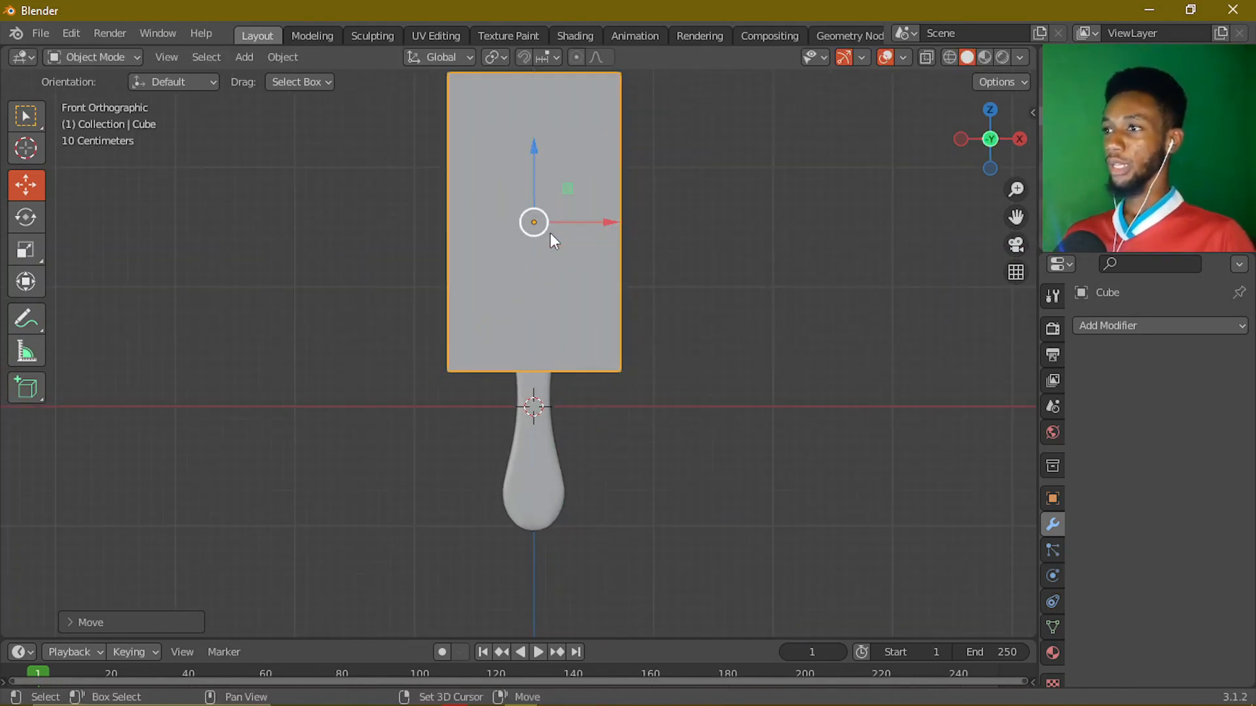
shift+middle_drag(551, 233, 559, 321)
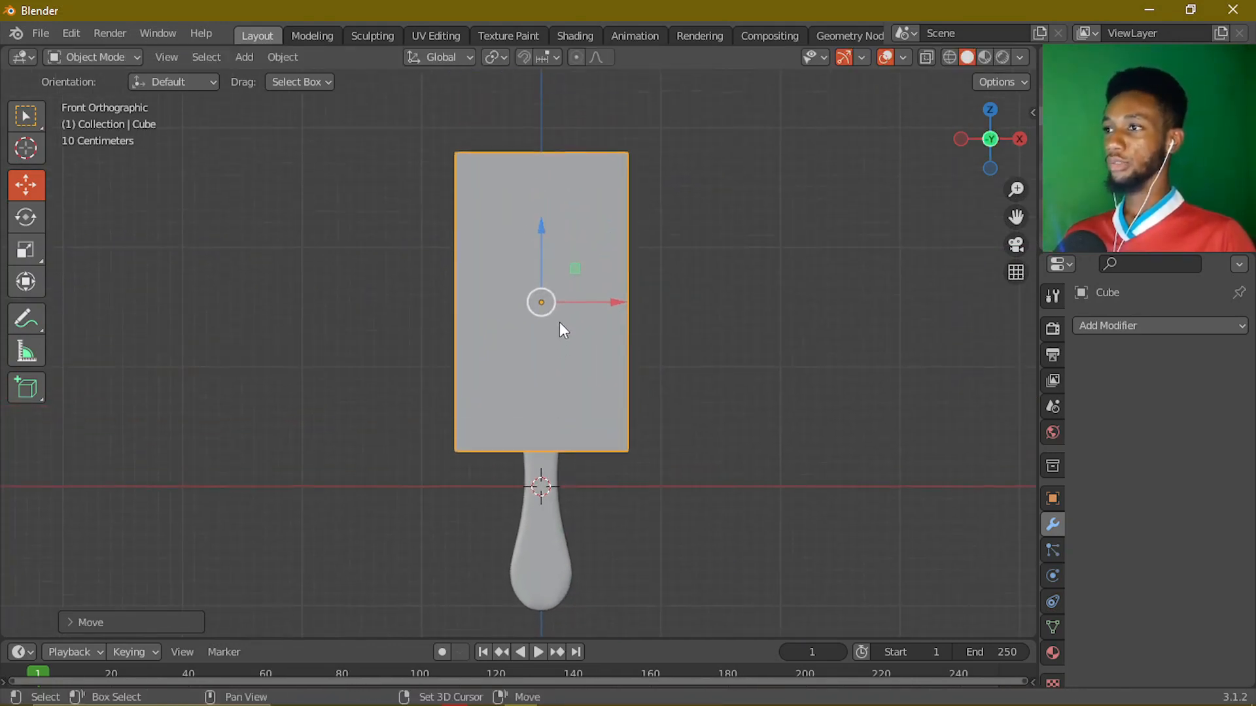
click(1095, 325)
click(936, 406)
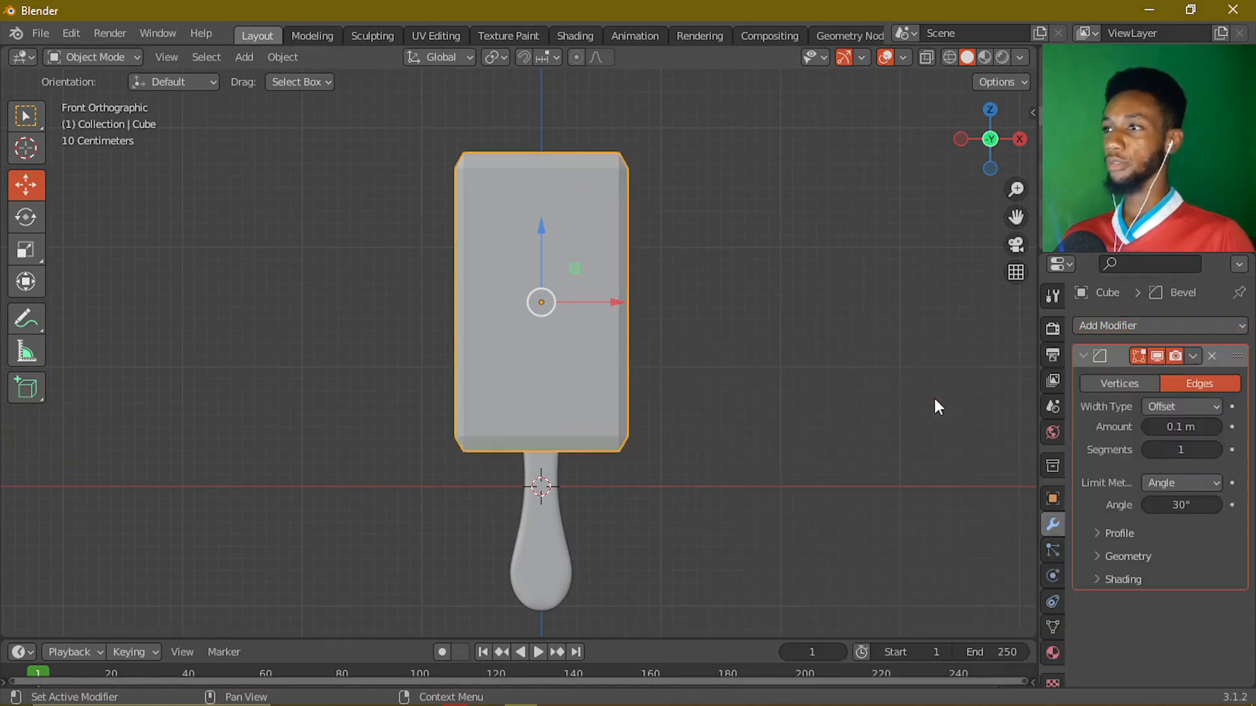
drag(1183, 428, 1229, 429)
click(1085, 354)
- Add a Subdivision Surface modifier to the beveled block and set its viewport level to 4
click(1111, 323)
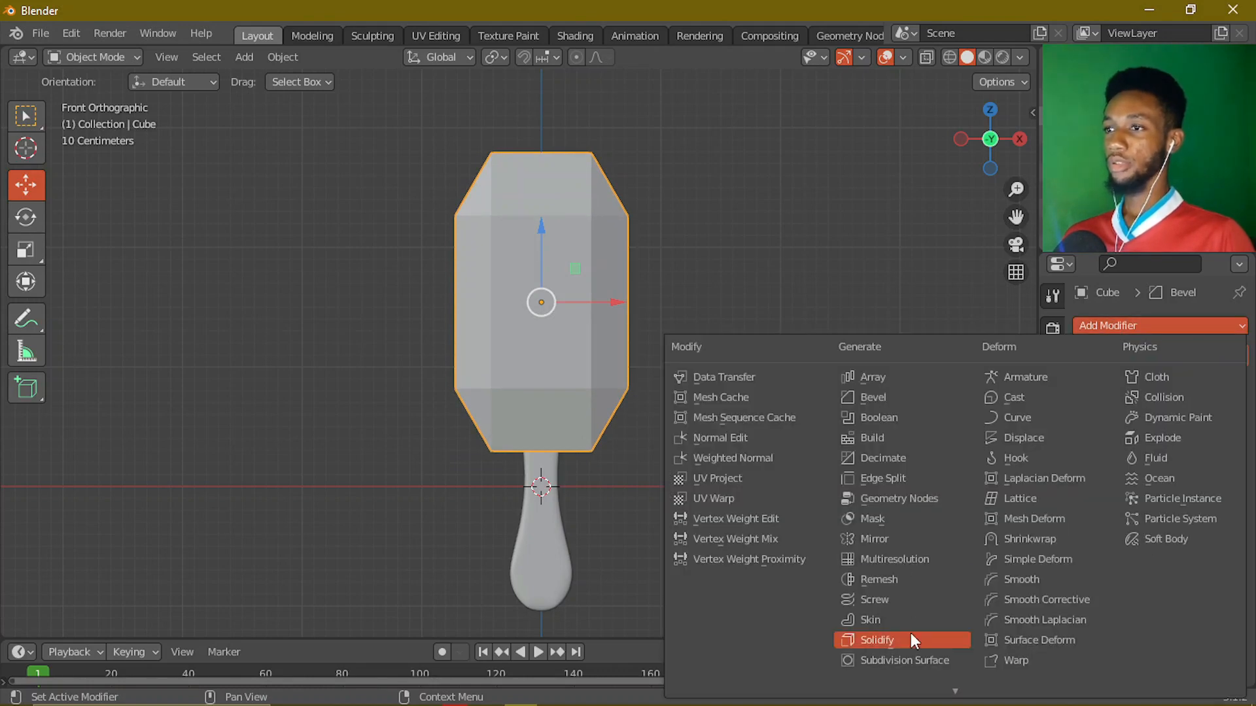
click(915, 660)
scroll(637, 425, up, 2)
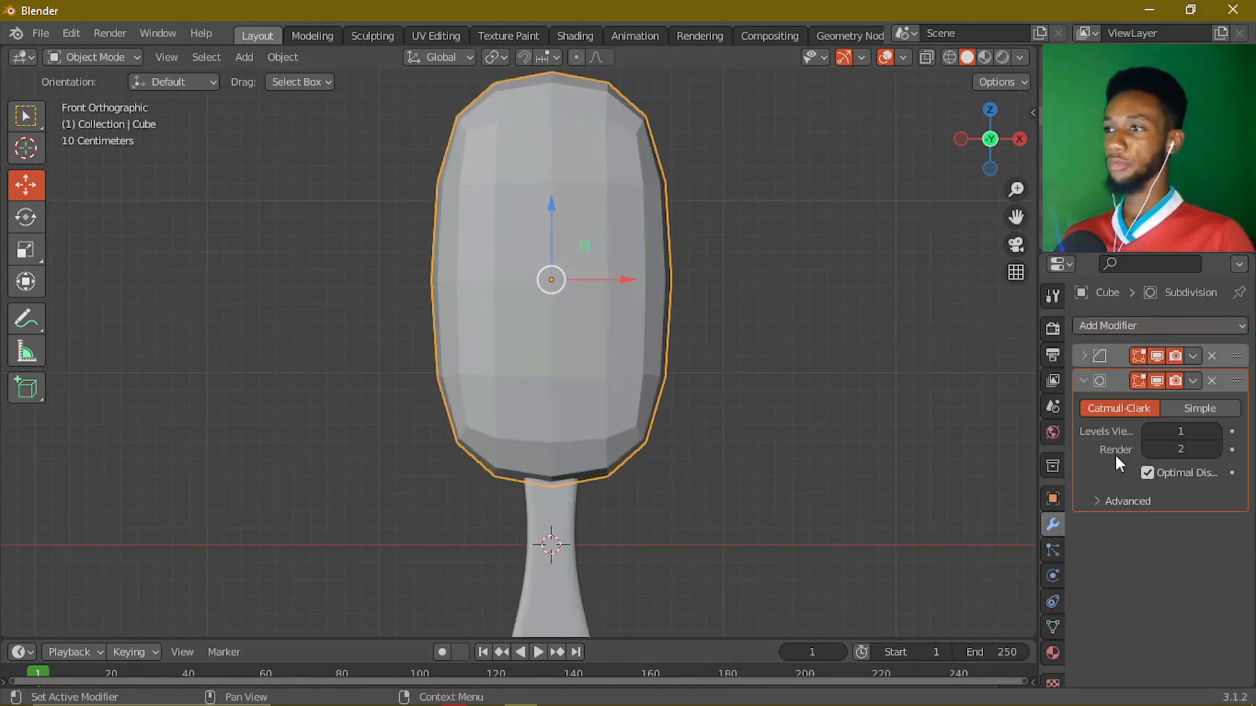
click(1216, 432)
click(1216, 431)
click(1216, 432)
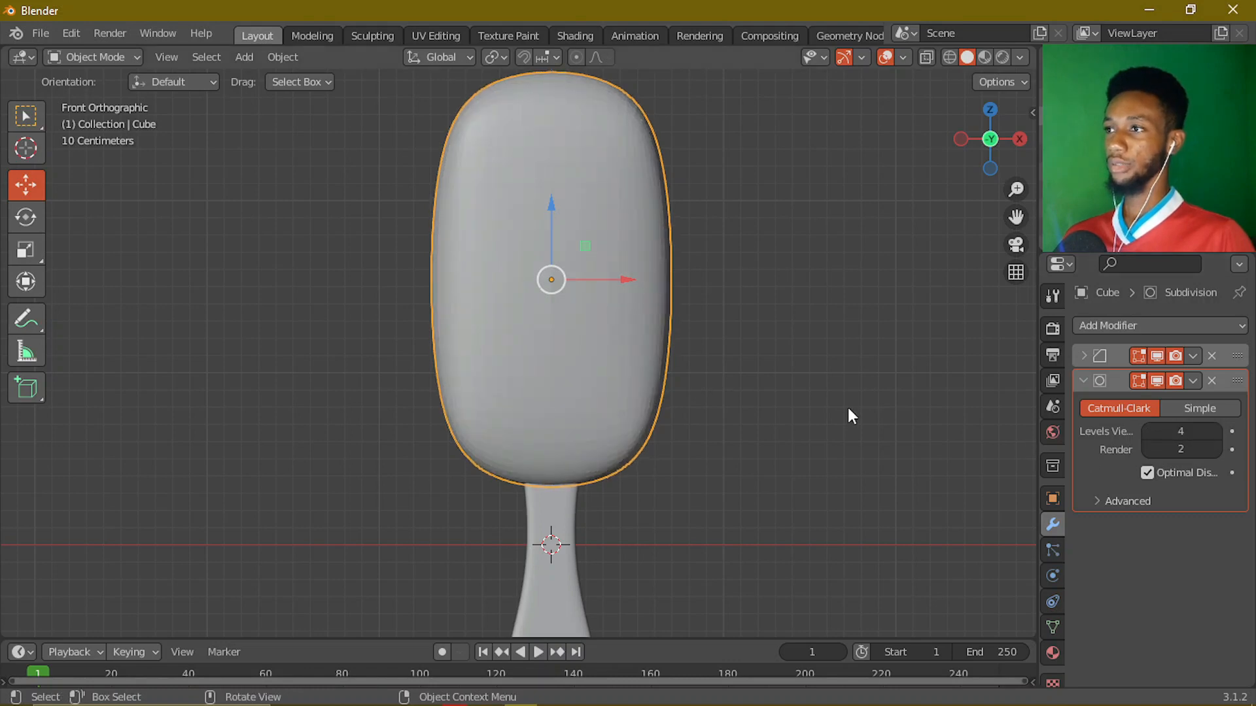
middle_drag(848, 407, 719, 414)
scroll(523, 414, up, 2)
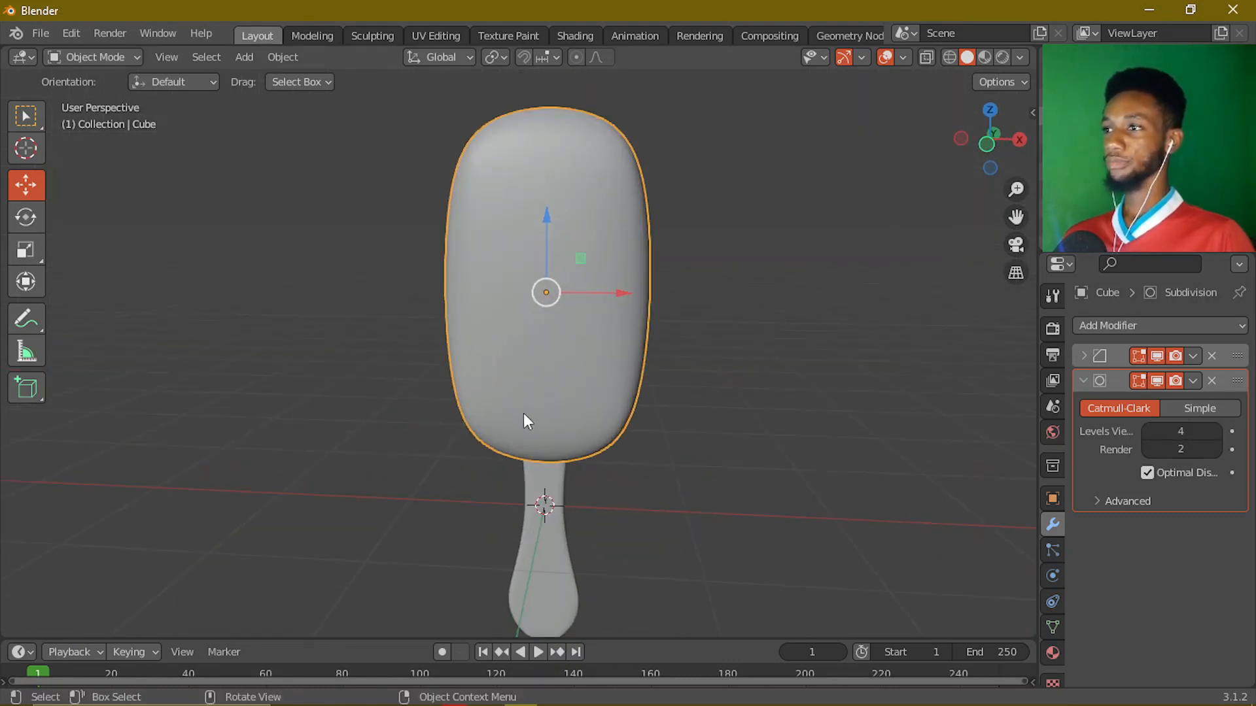
mouse_move(524, 413)
middle_down()
mouse_move(573, 431)
mouse_move(547, 406)
middle_up()
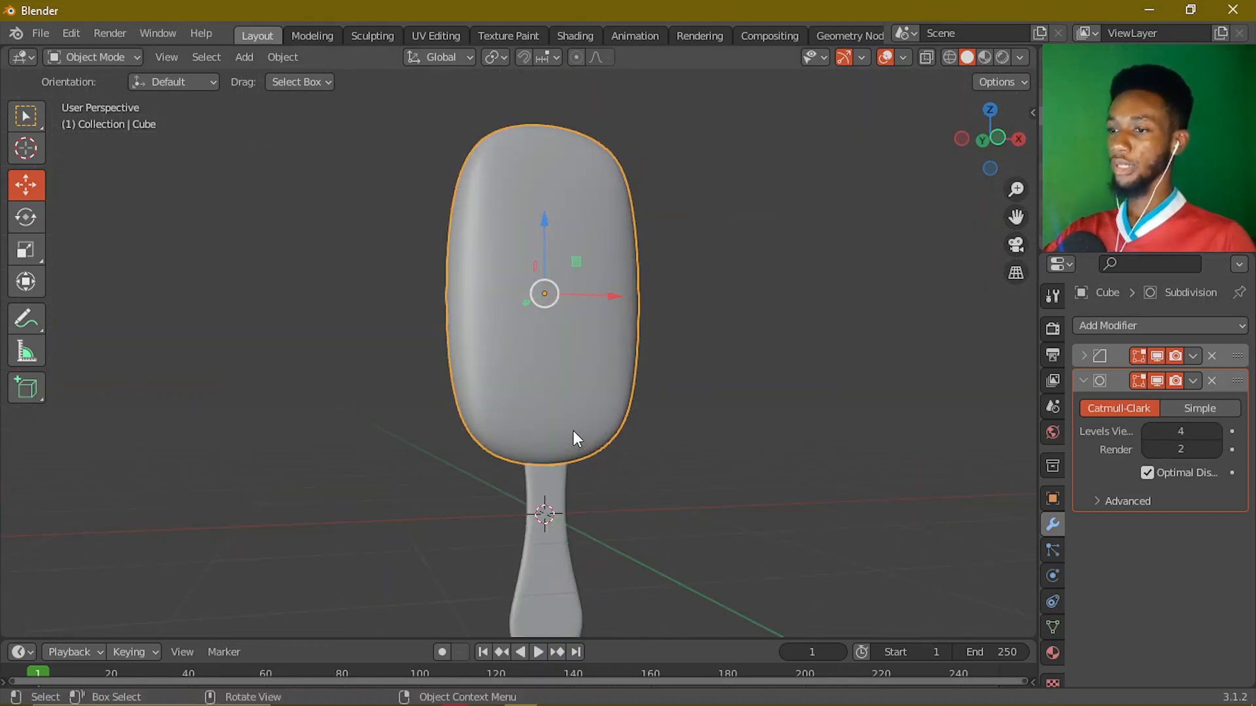
- Open the ice cream body's mesh for editing in front view with X-ray display enabled
key(KP_1)
key(Tab)
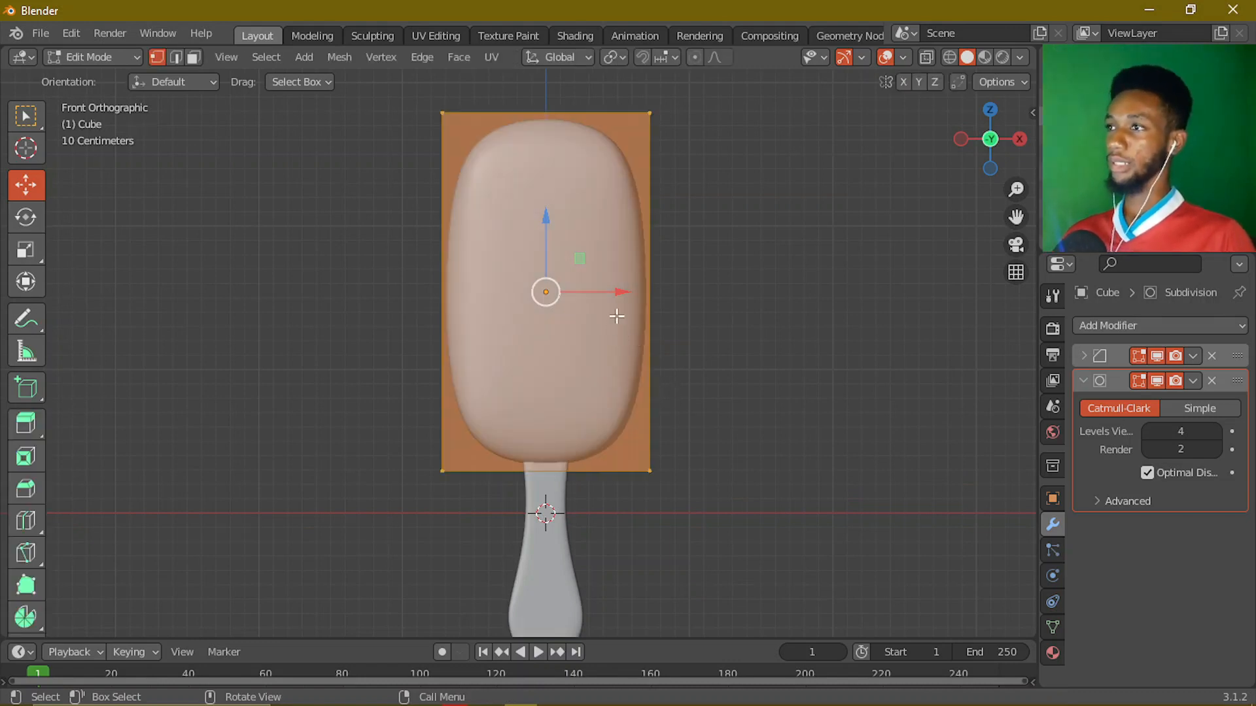
scroll(600, 280, down, 2)
scroll(597, 280, up, 1)
key(alt+z)
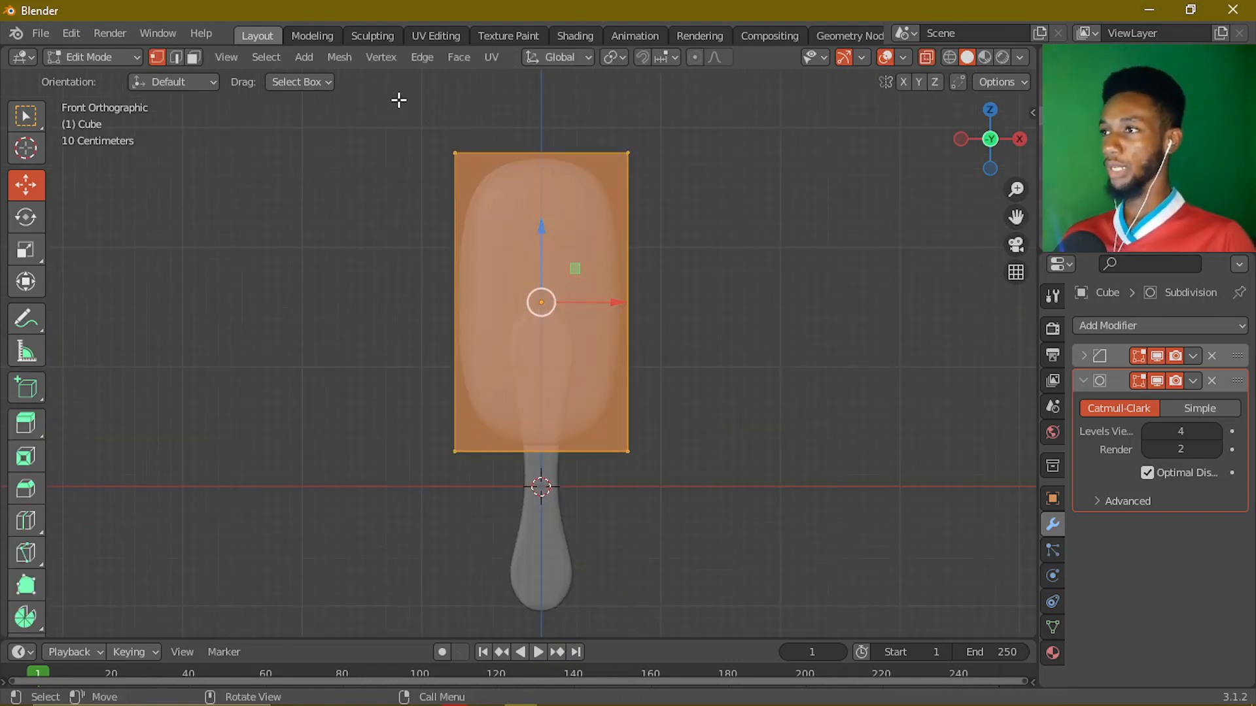
- Scale the body's top vertices inward to about 0.92, then leave mesh editing, deselect the body and disable X-ray display
drag(397, 98, 700, 266)
middle_drag(373, 189, 482, 281)
key(KP_1)
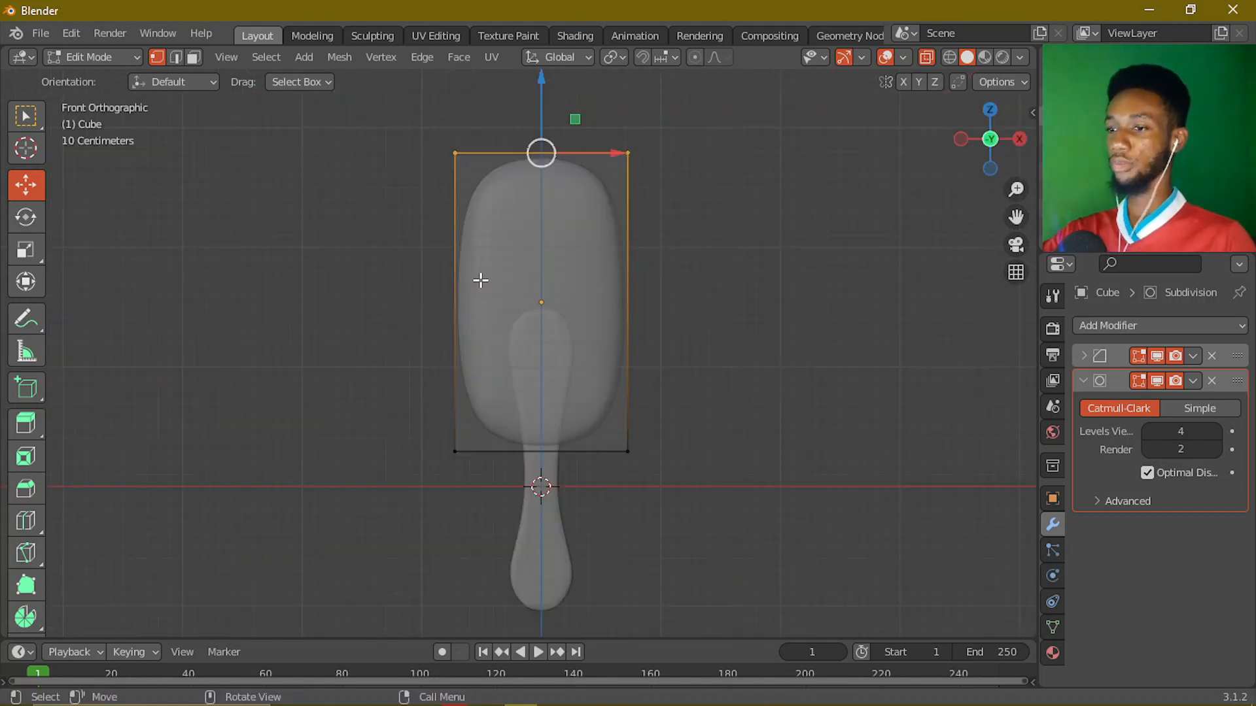
drag(393, 100, 716, 242)
key(s)
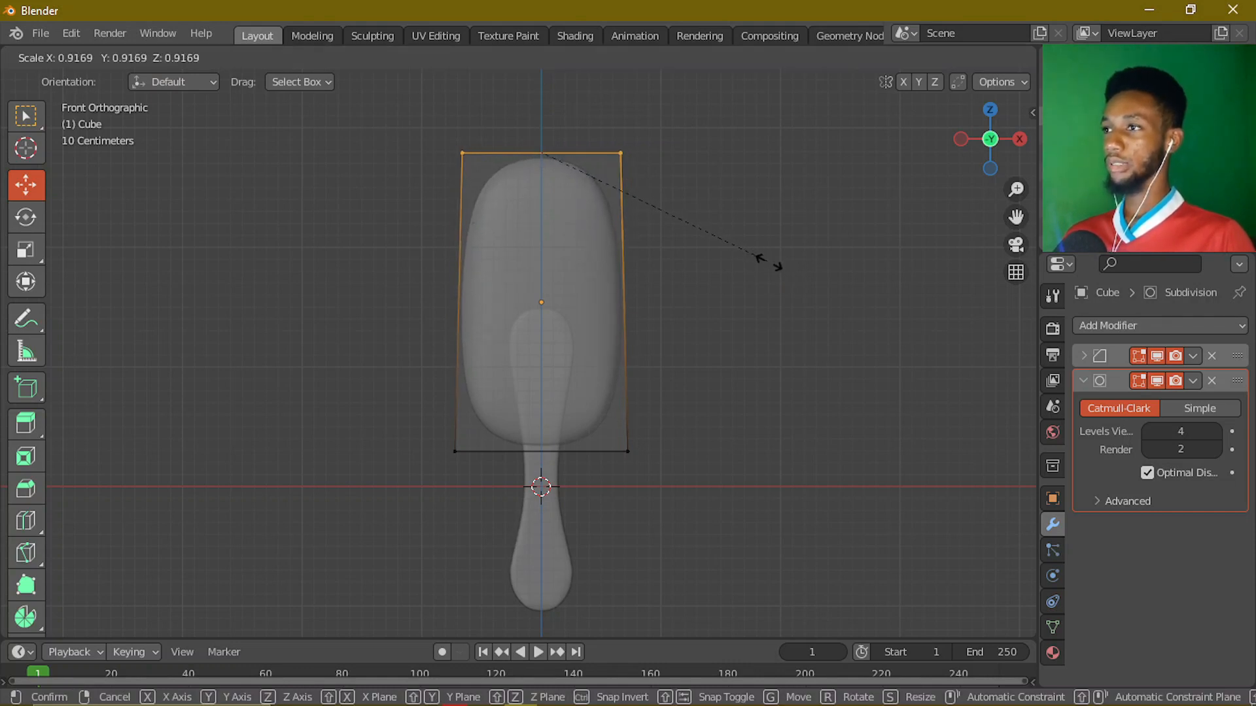
click(760, 264)
key(Tab)
scroll(677, 261, up, 1)
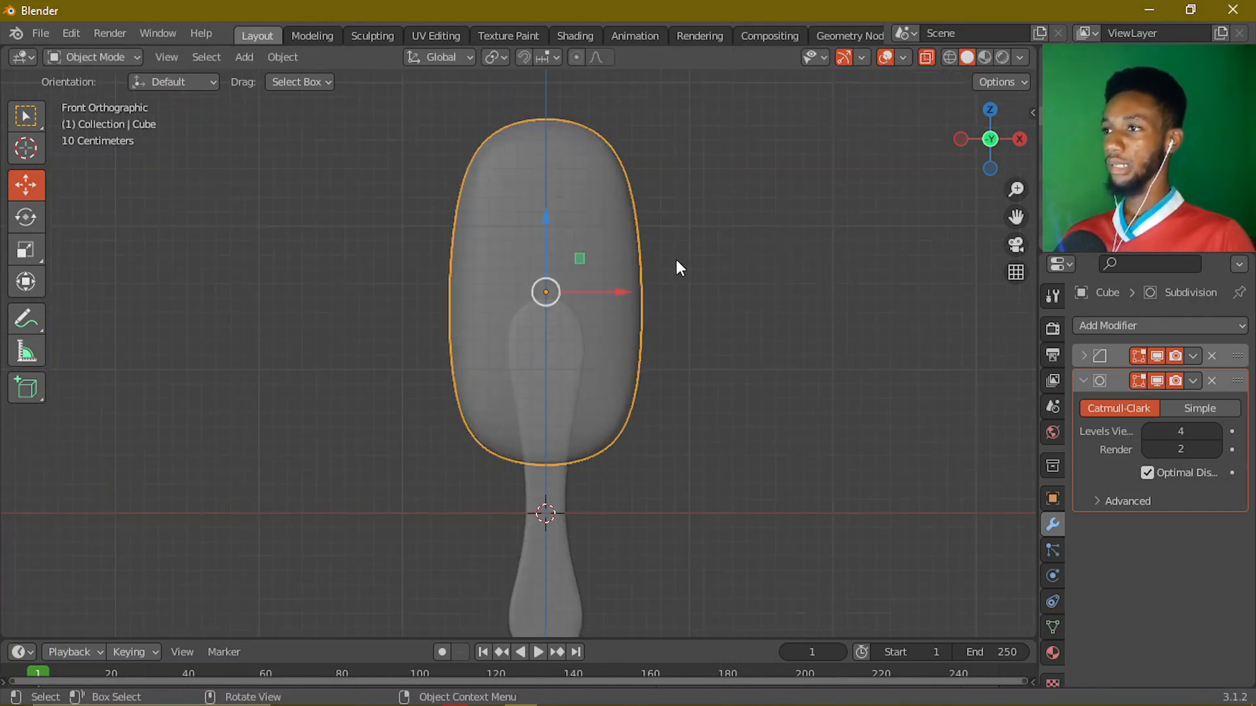
click(706, 378)
key(Tab)
key(Tab)
key(alt+z)
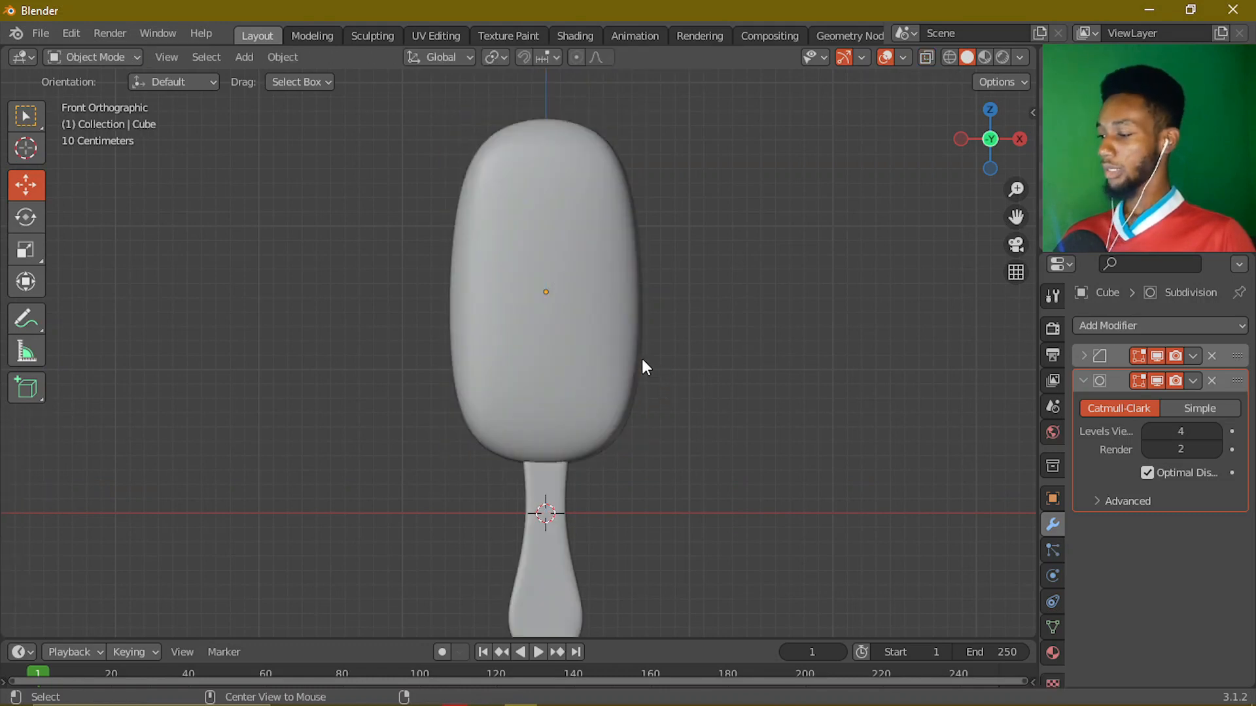
- Set the body's Bevel modifier amount to 0.44 m
click(1081, 381)
click(1081, 356)
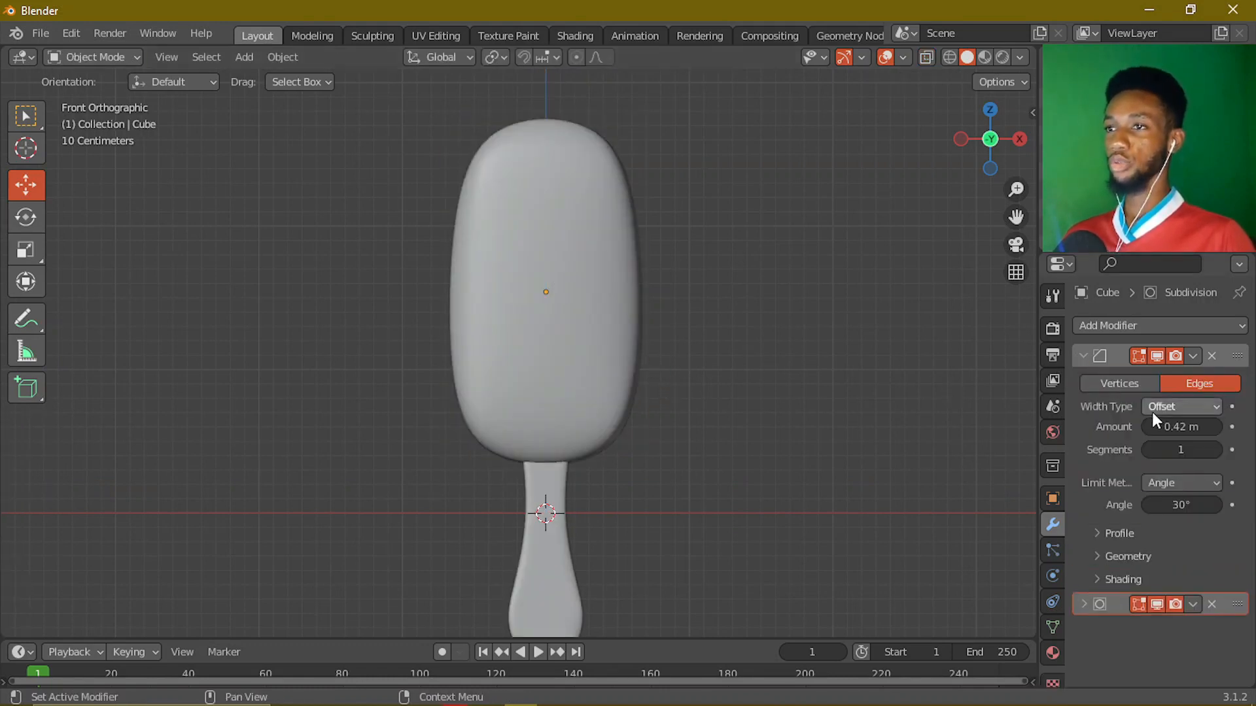
mouse_move(1181, 427)
mouse_down()
mouse_move(1162, 427)
mouse_move(1187, 427)
mouse_up()
middle_drag(597, 276, 511, 273)
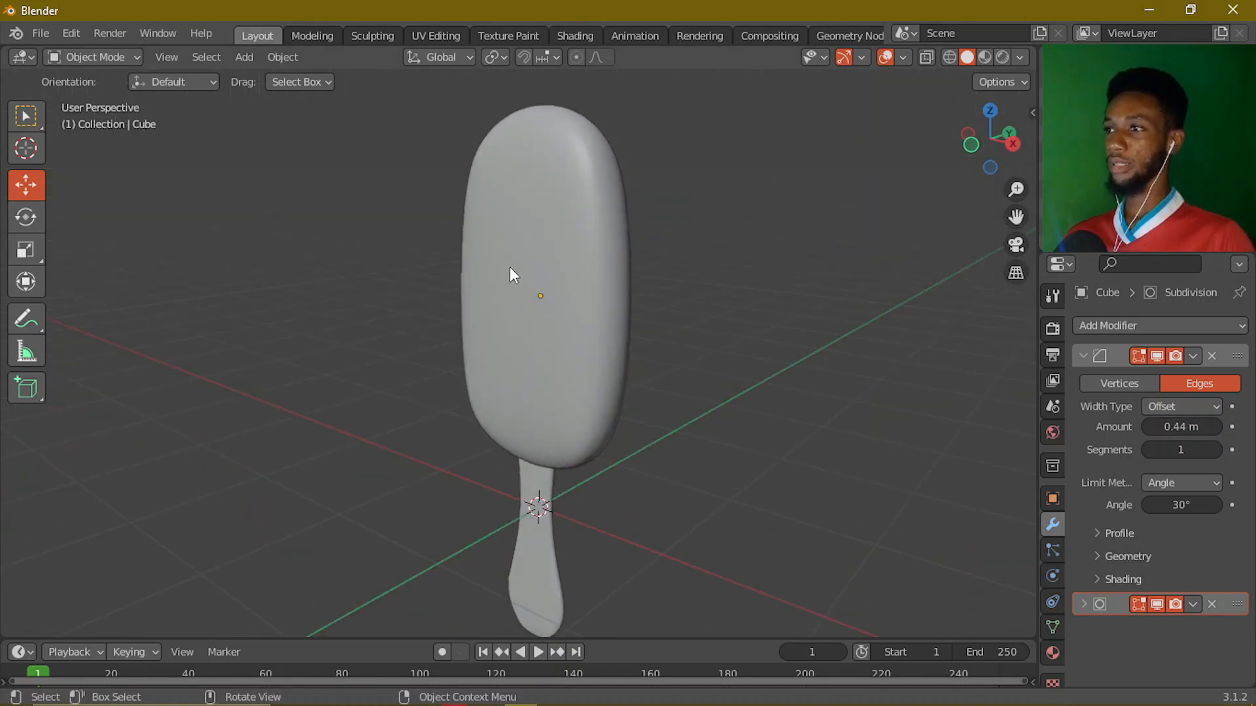
- Shade the ice cream body smooth and deselect it
click(568, 216)
right_click(568, 213)
click(568, 213)
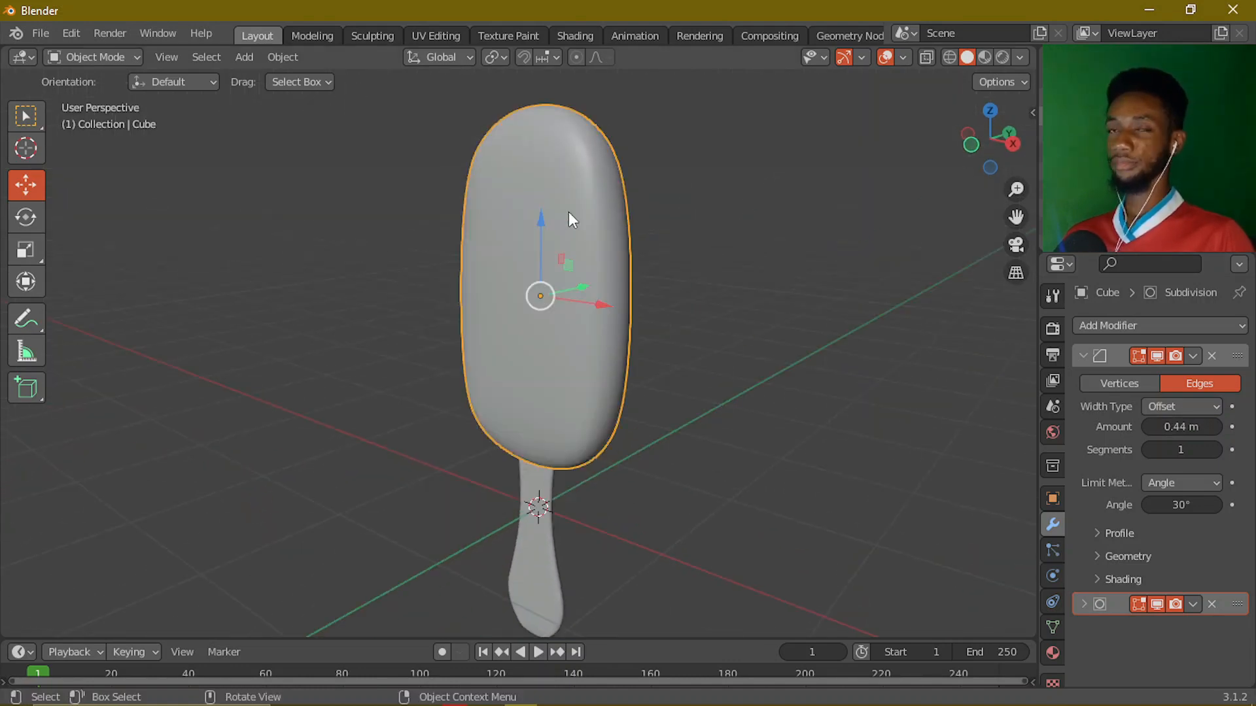
click(725, 213)
scroll(569, 336, down, 3)
mouse_move(568, 331)
middle_down()
mouse_move(662, 308)
mouse_move(583, 315)
mouse_move(644, 318)
mouse_move(575, 344)
middle_up()
scroll(597, 322, up, 3)
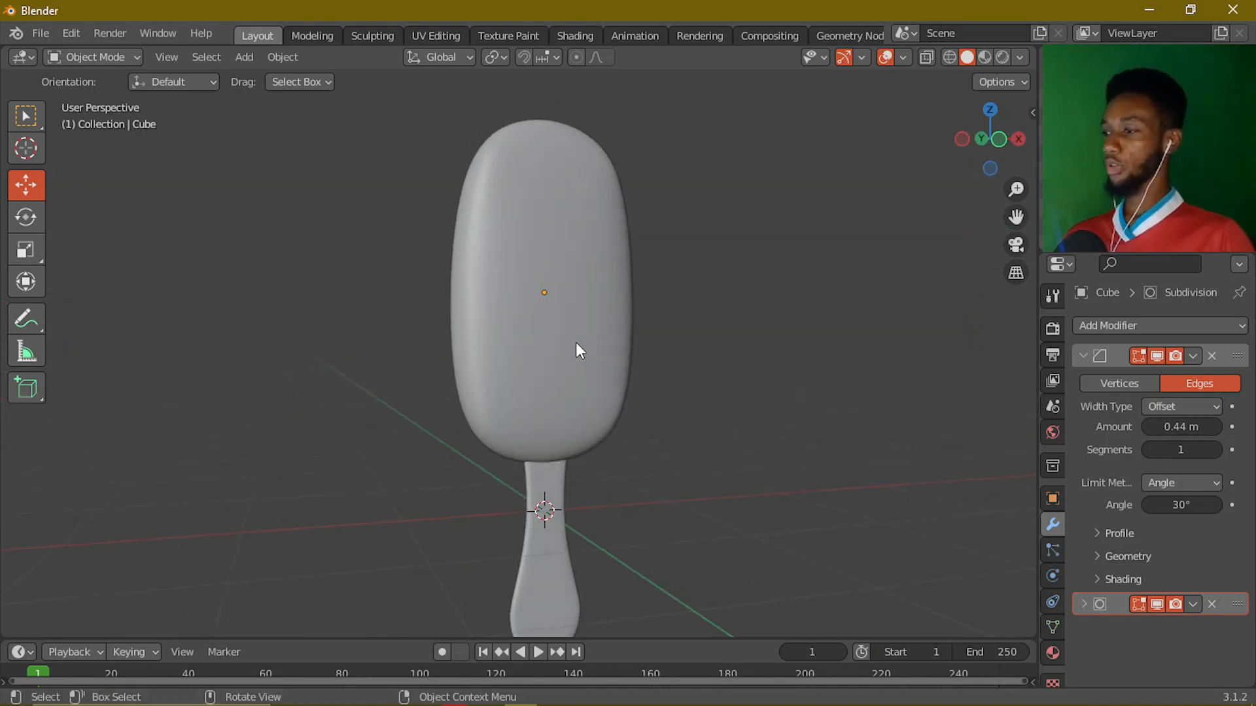
- Save the file as popsickle.blend in the 2023 folder
key(ctrl+s)
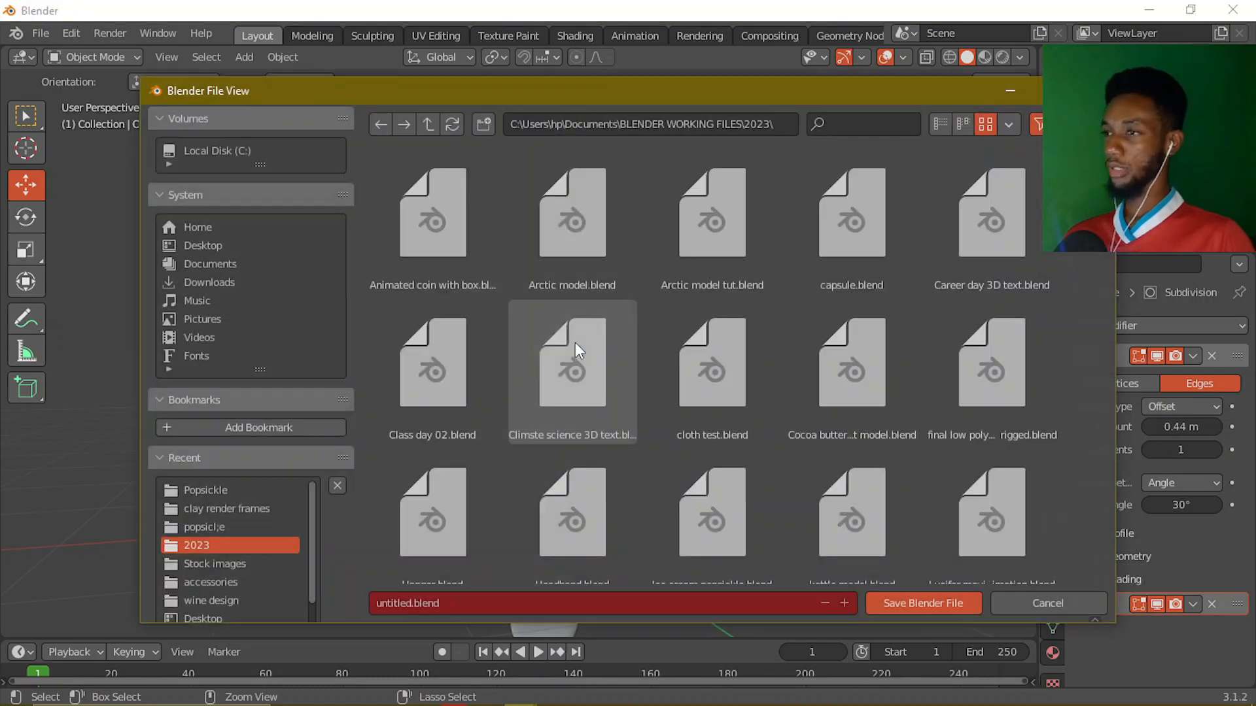
click(395, 603)
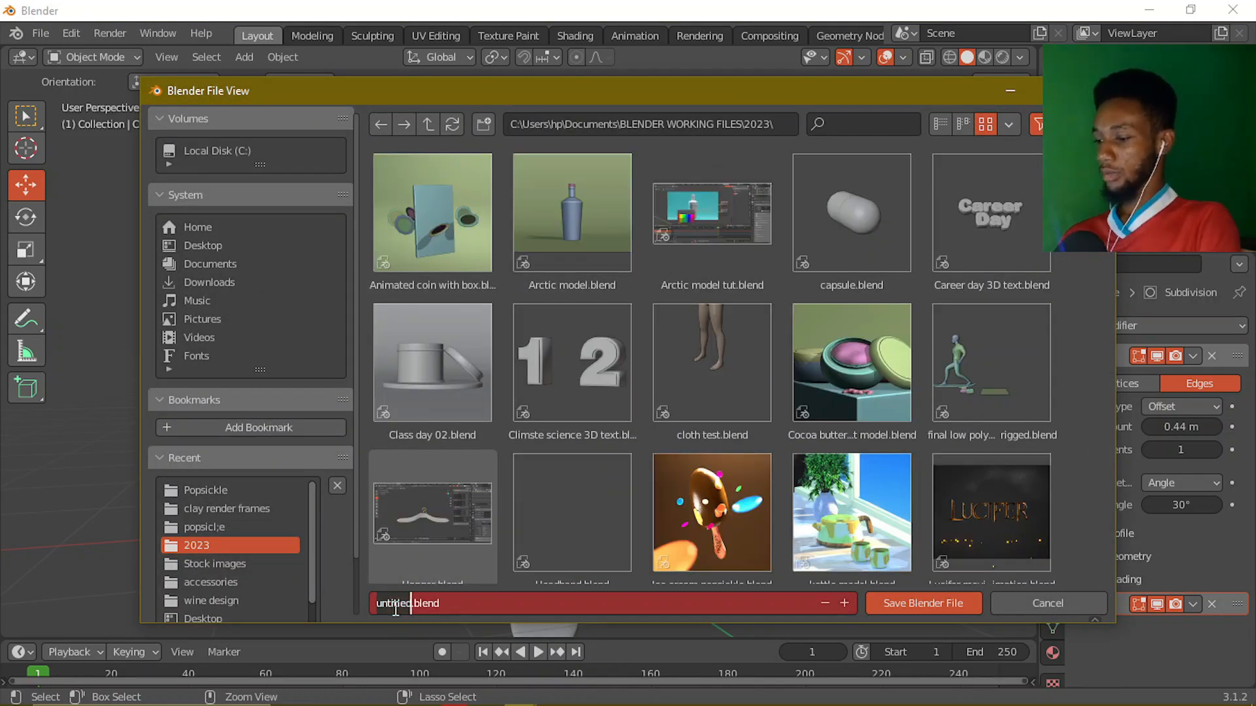
text(popsick)
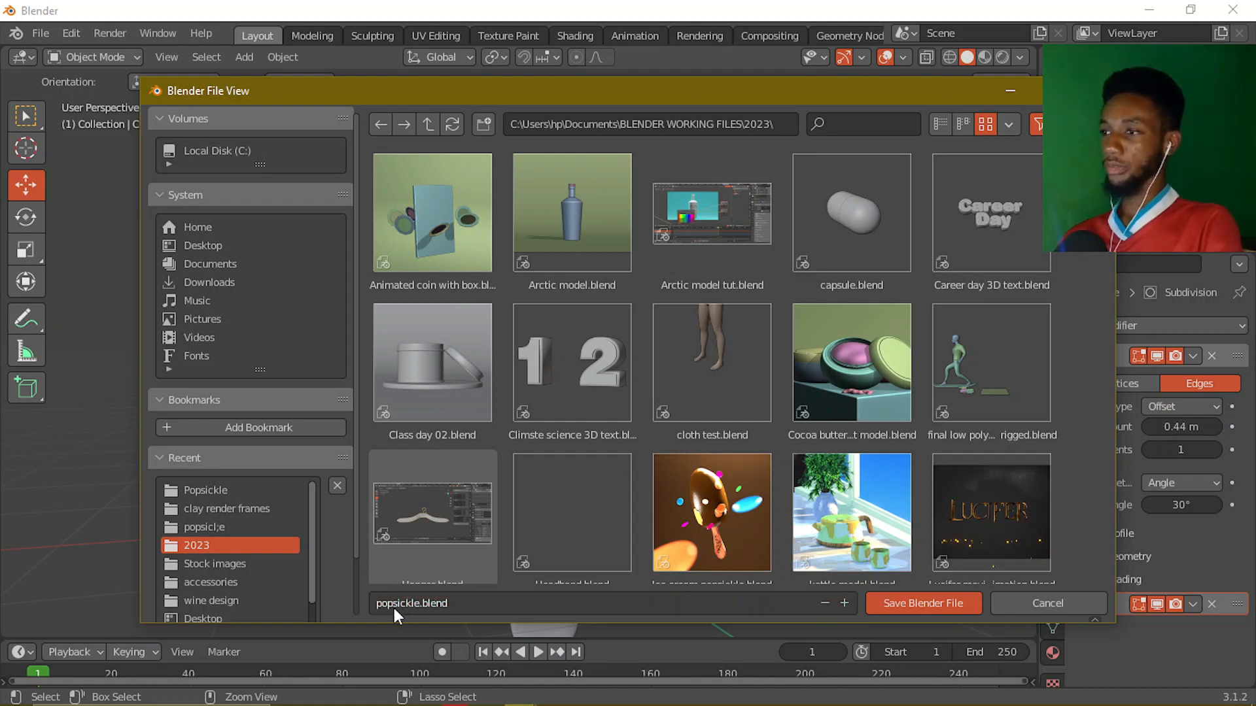
key(Return)
scroll(810, 489, down, 3)
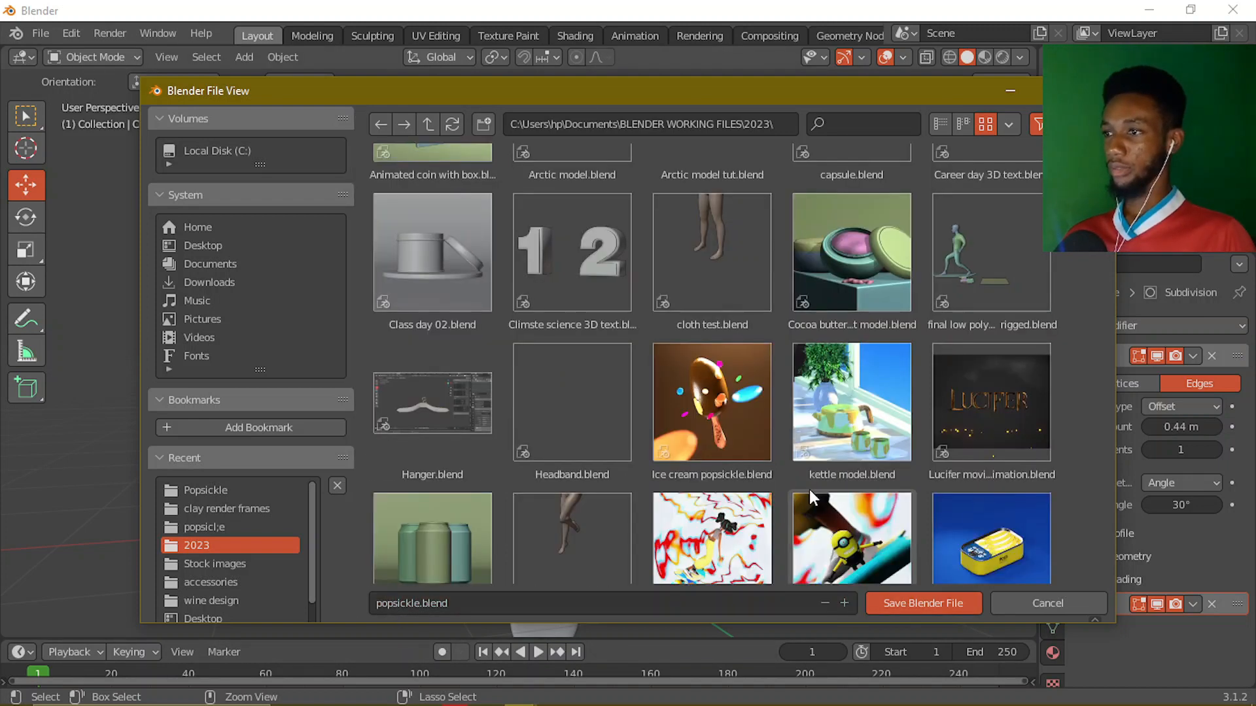
click(918, 603)
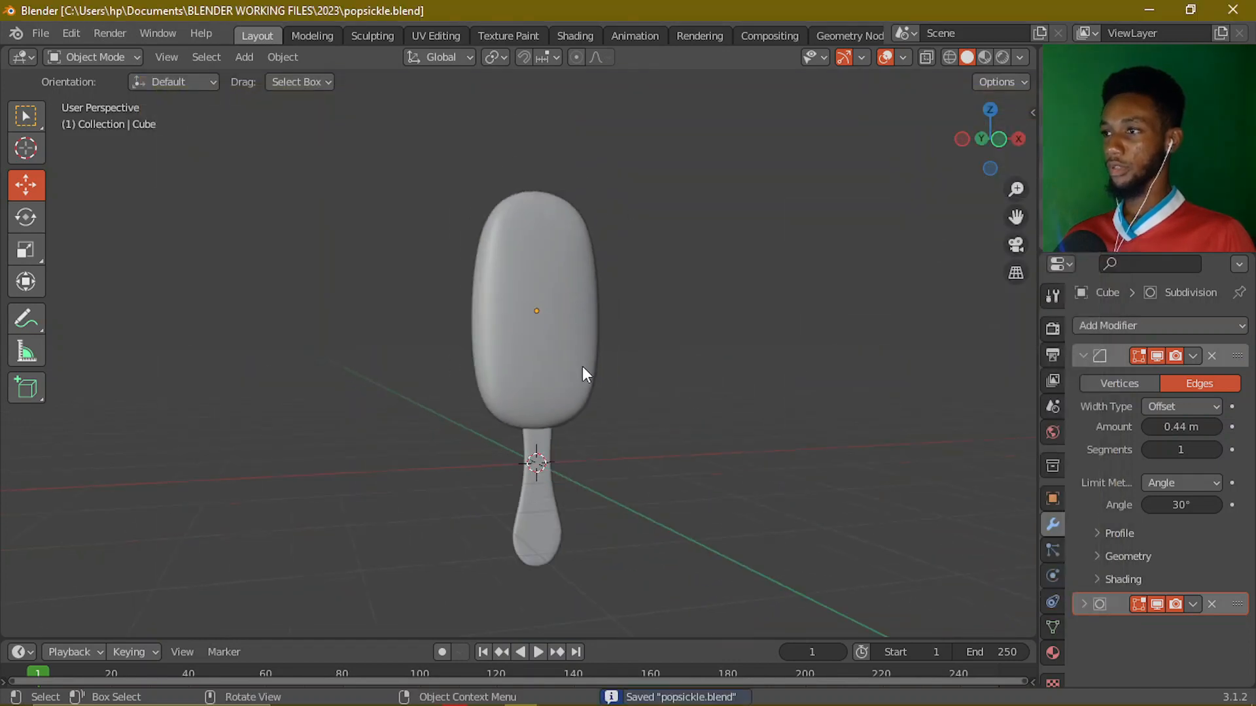
- Enlarge the ice cream body uniformly to about 1.19 times its size in front view and deselect it
click(536, 371)
key(KP_1)
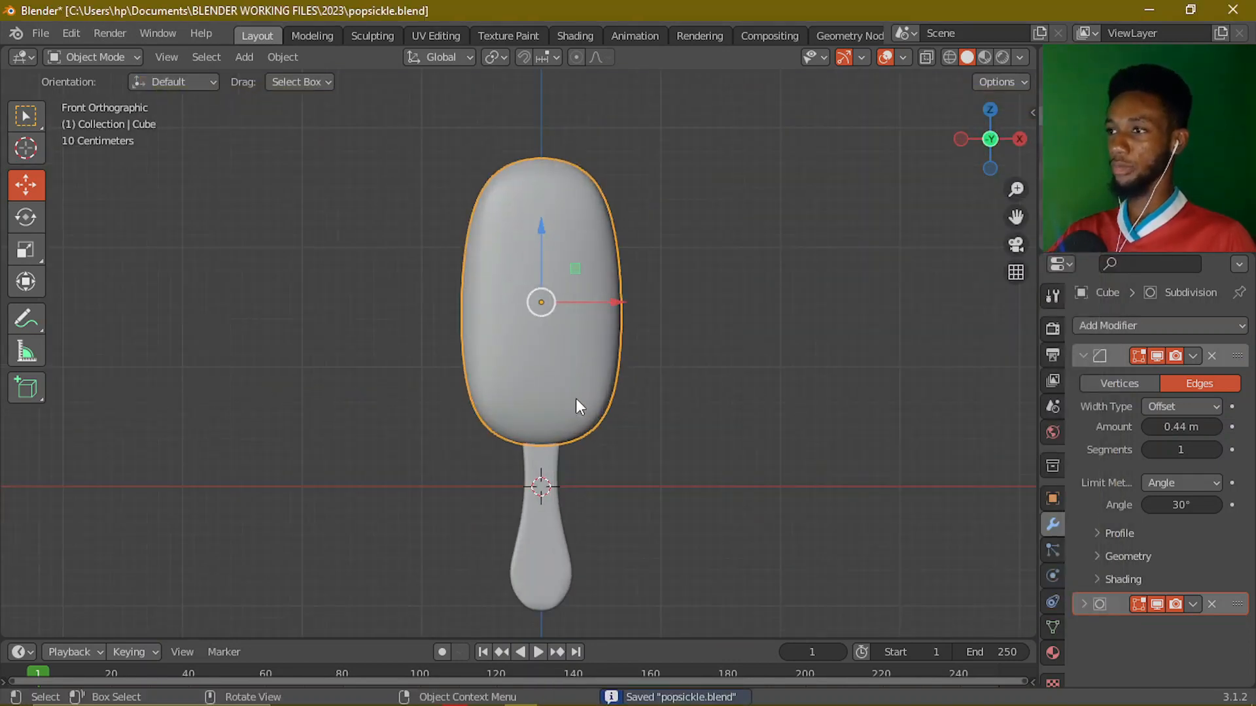
key(s)
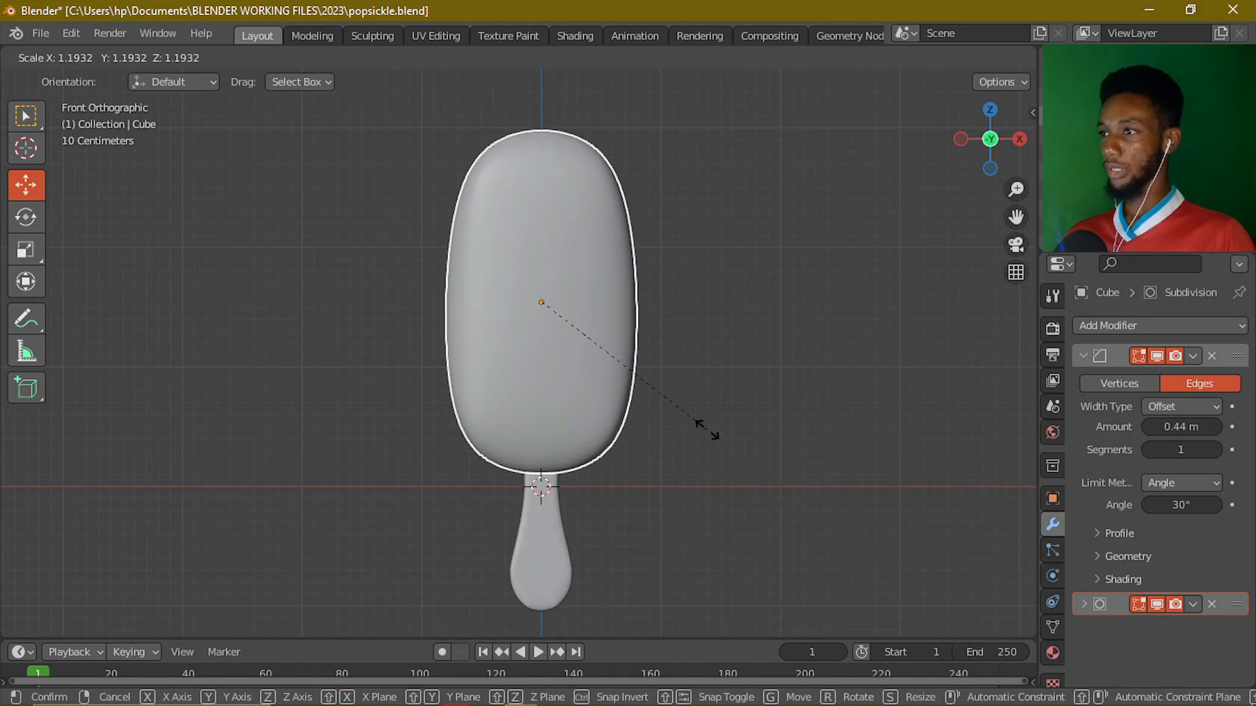
click(708, 426)
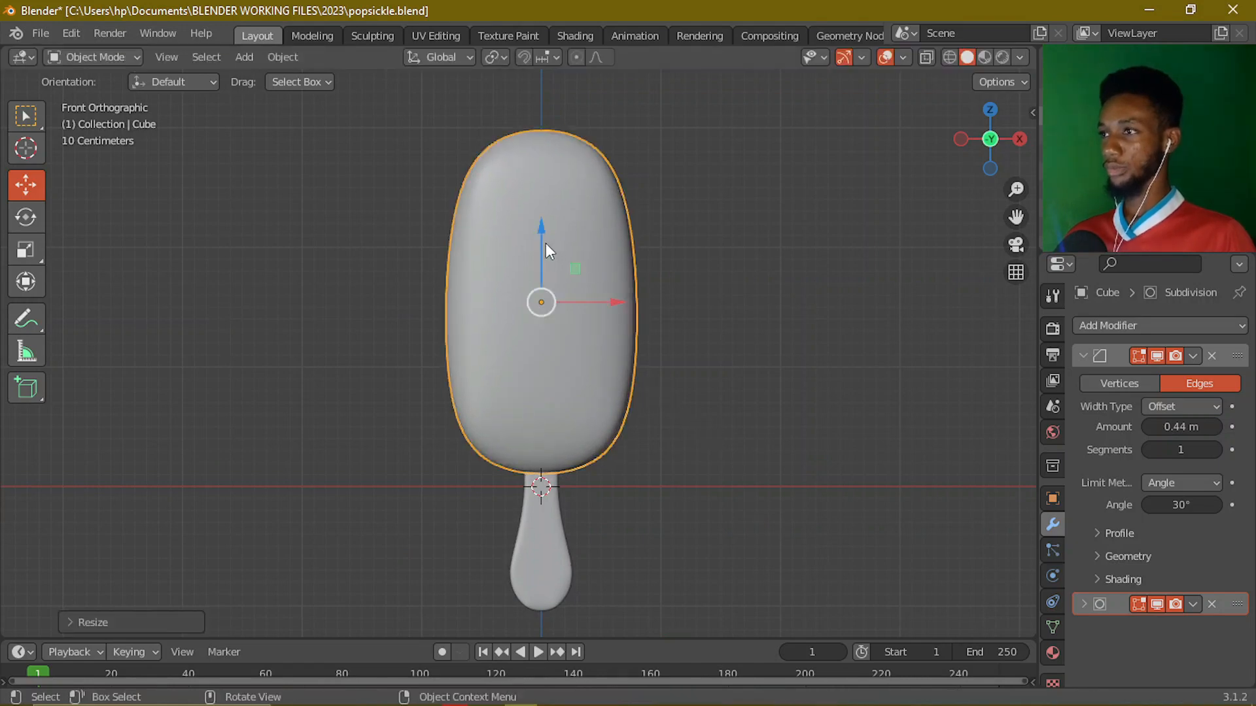
scroll(703, 532, down, 3)
middle_drag(579, 442, 566, 414)
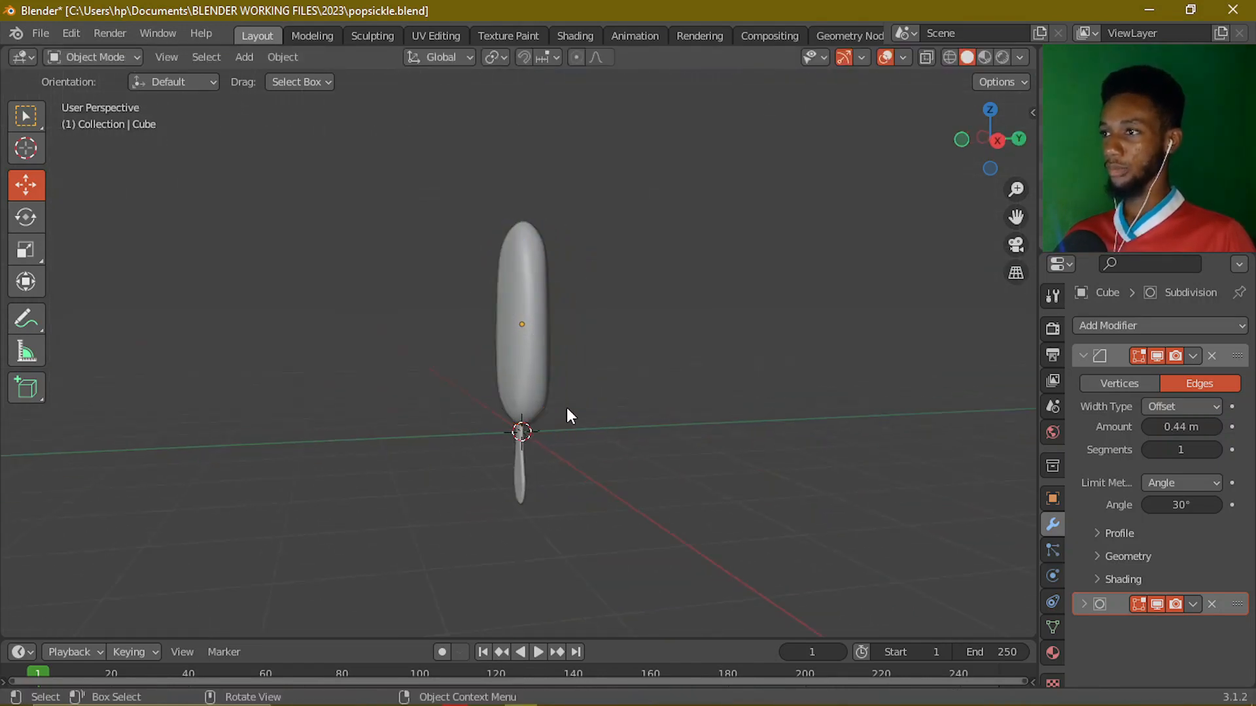
scroll(562, 408, up, 3)
key(KP_1)
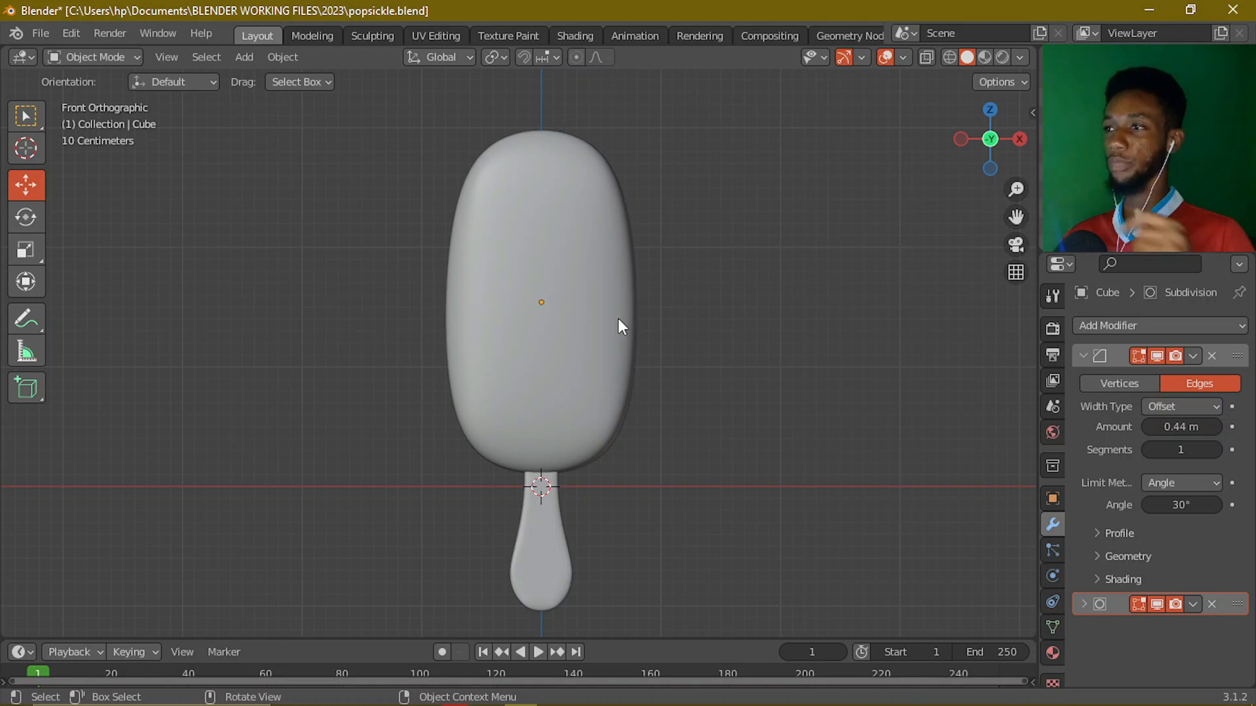
- Duplicate the ice cream body in place without moving the copy
click(619, 320)
scroll(618, 319, up, 1)
scroll(618, 318, down, 2)
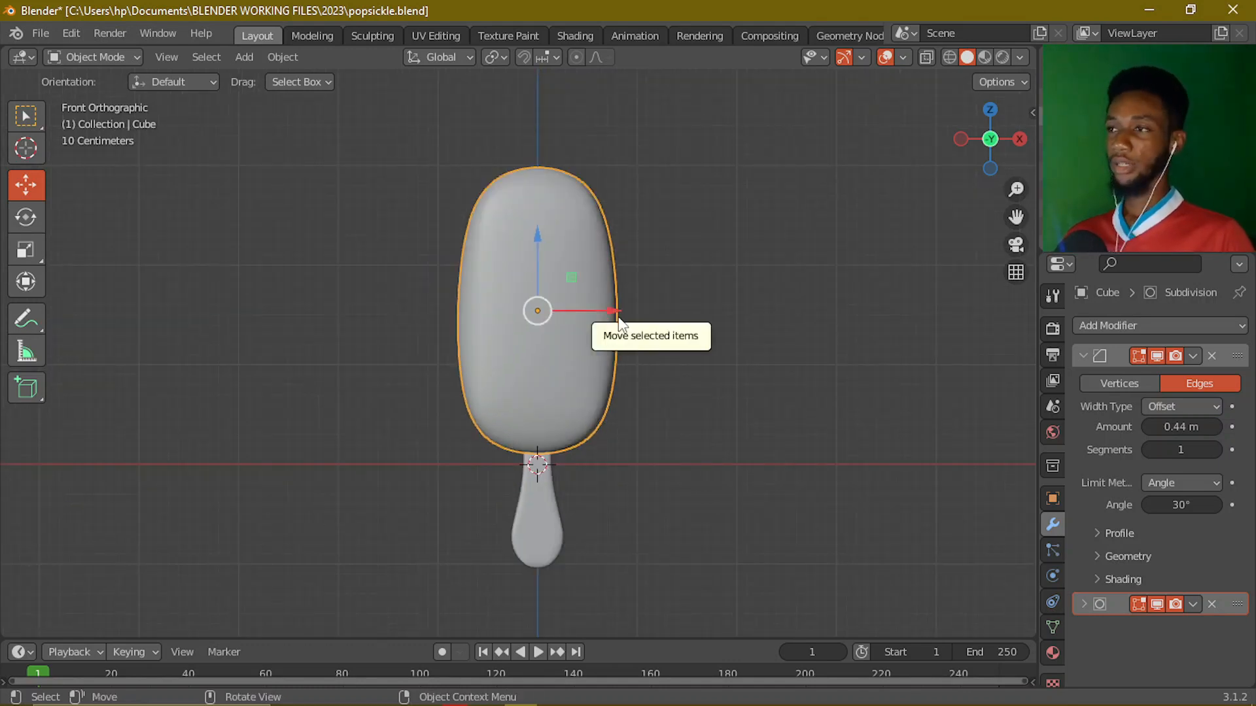
key(shift+d)
key(Escape)
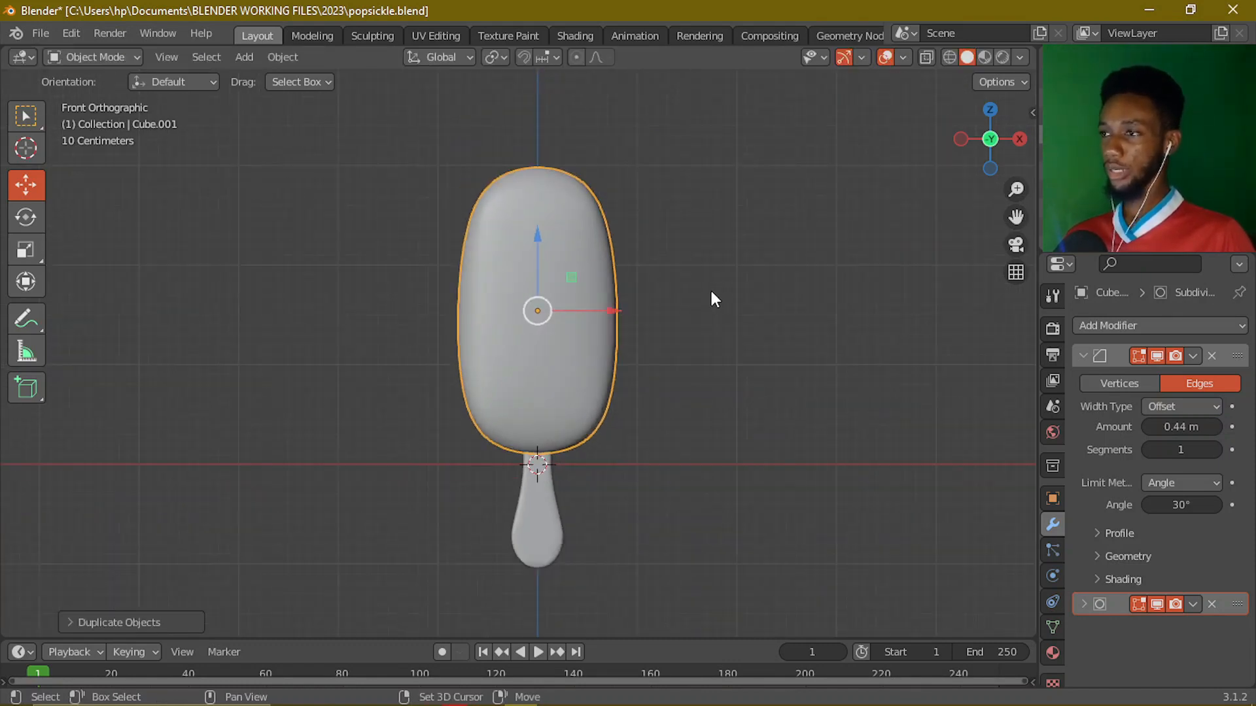
- Apply the Bevel modifier on the duplicated ice cream body
shift+middle_drag(715, 294, 696, 335)
click(1082, 360)
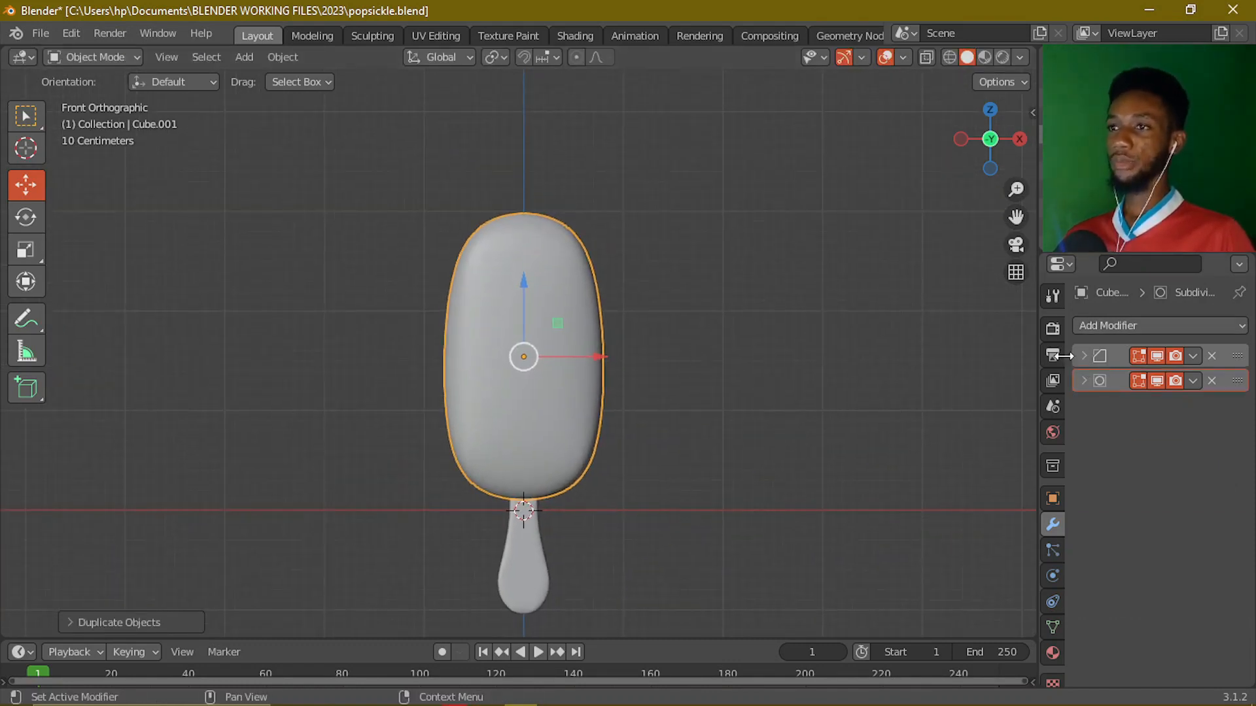
click(1193, 355)
click(1140, 377)
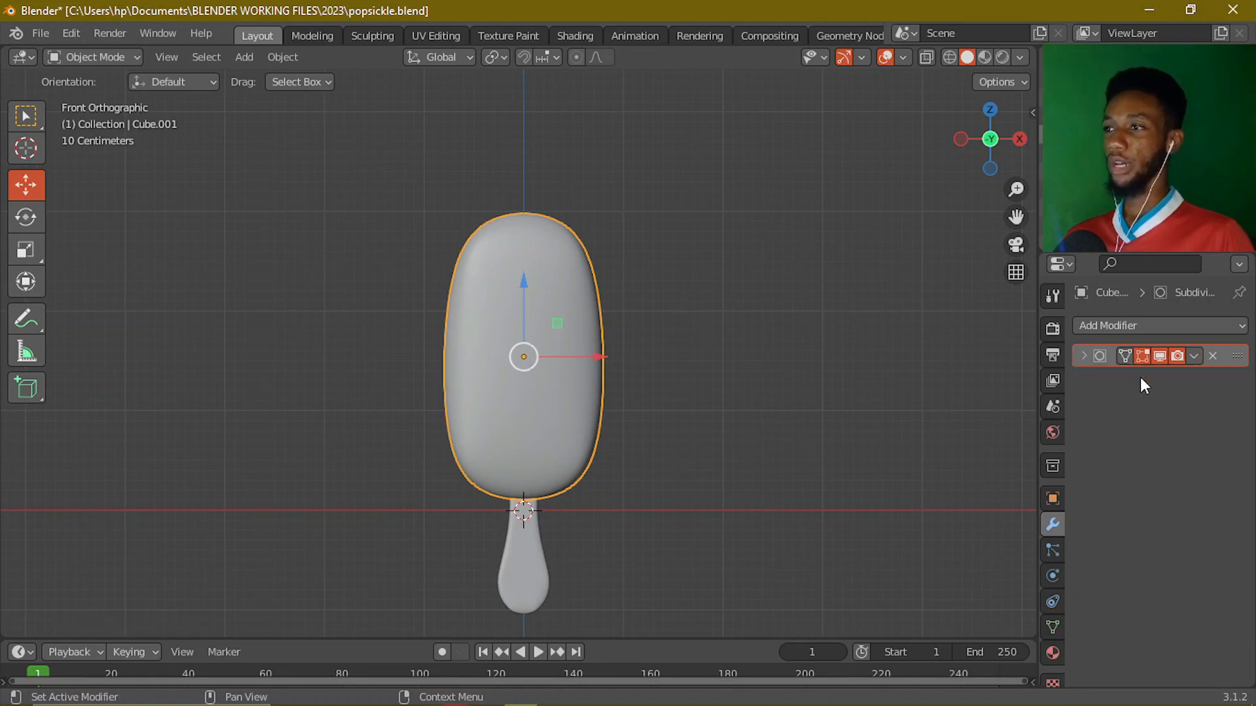
- Set the duplicated ice cream body's viewport subdivision level to 2, apply the Subdivision modifier, and check the resulting mesh
key(Tab)
scroll(672, 338, up, 1)
key(Tab)
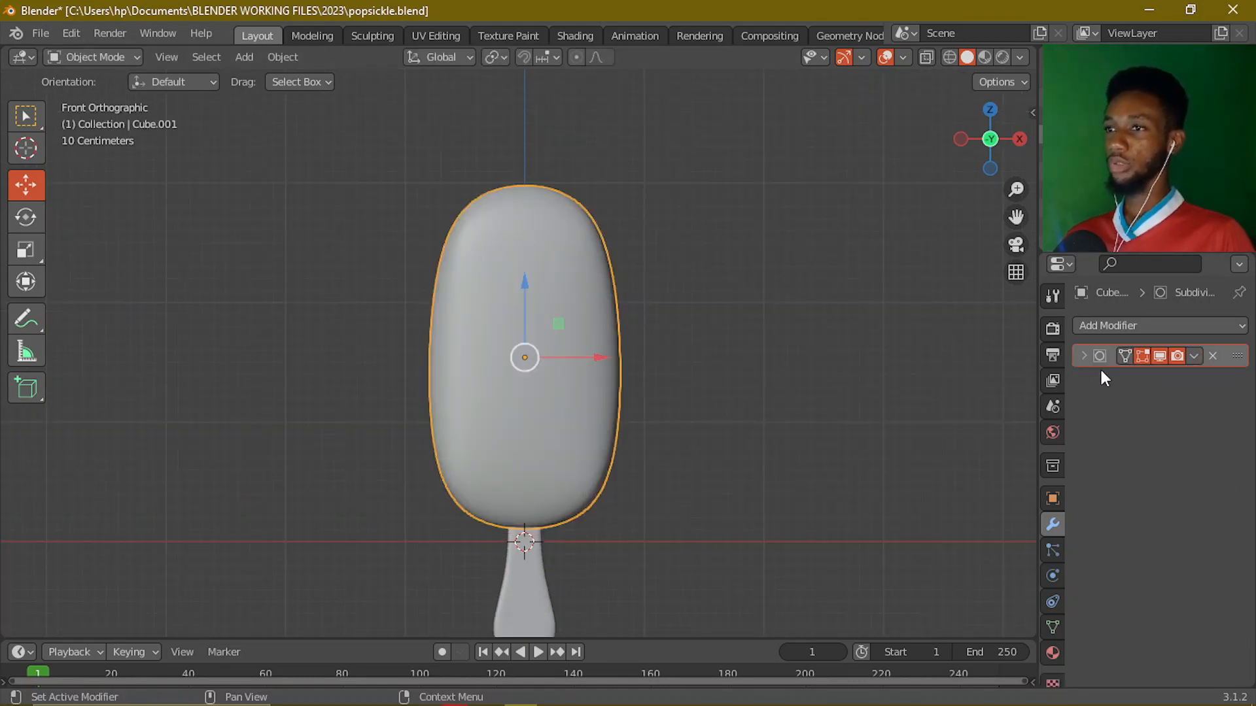
click(1084, 357)
click(1146, 407)
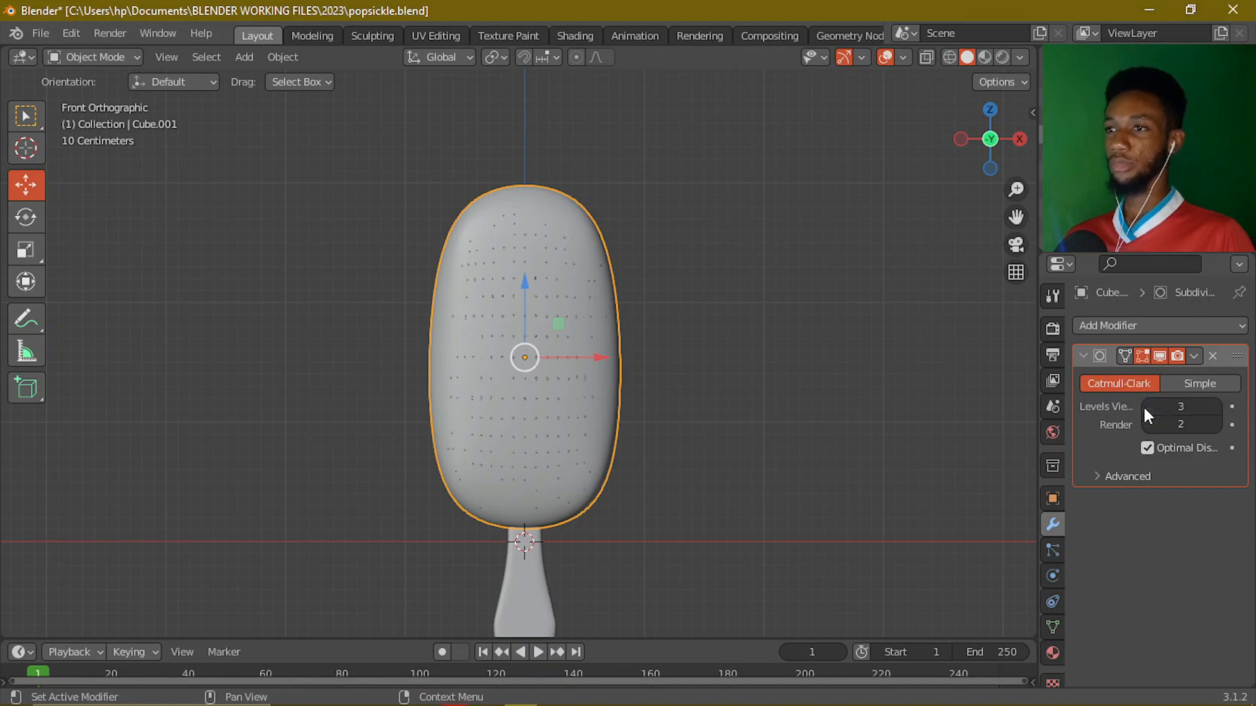
click(1146, 407)
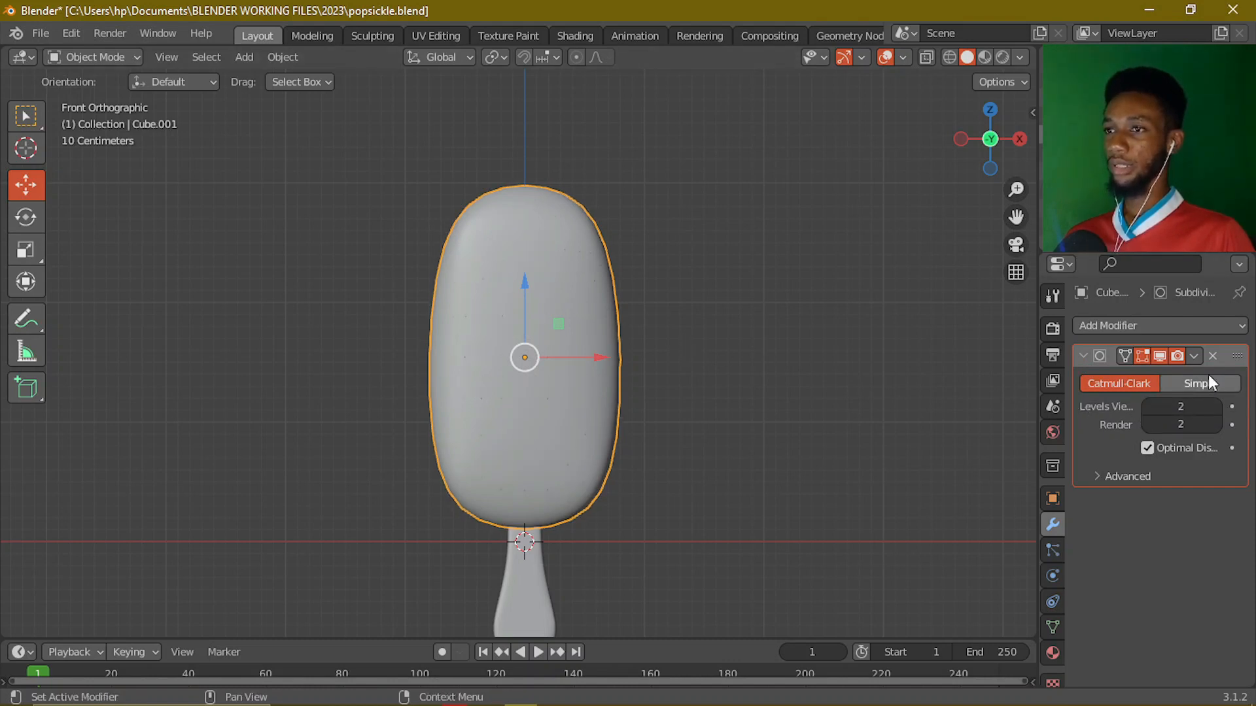
click(1194, 357)
click(1176, 378)
key(Tab)
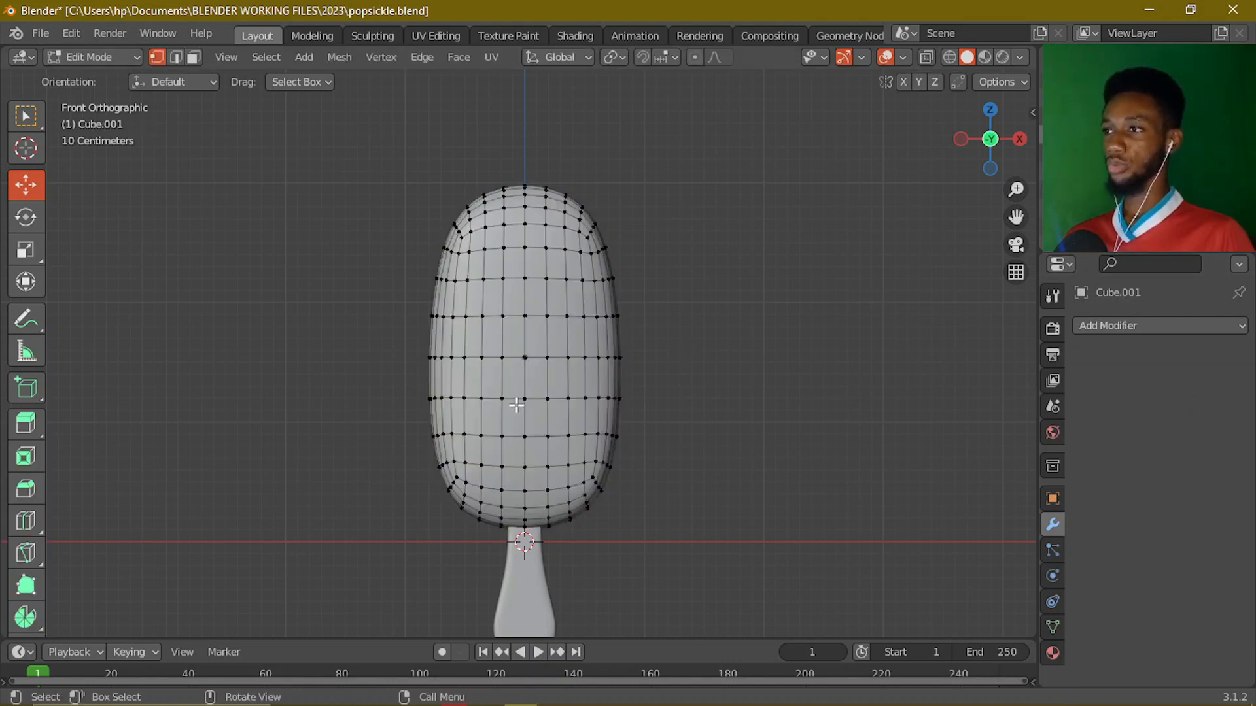
middle_drag(620, 363, 546, 382)
key(Tab)
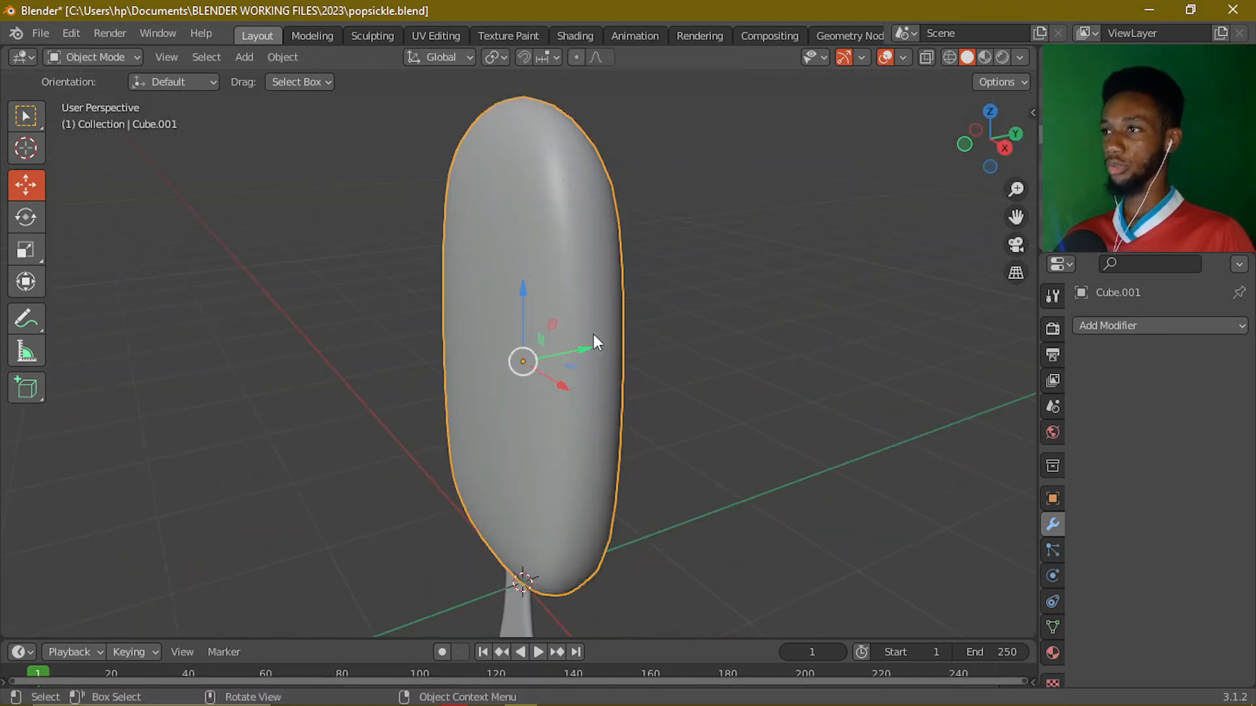
- Try viewport subdivision level 2 on the original ice cream body and set it back to 3
click(594, 335)
click(1084, 355)
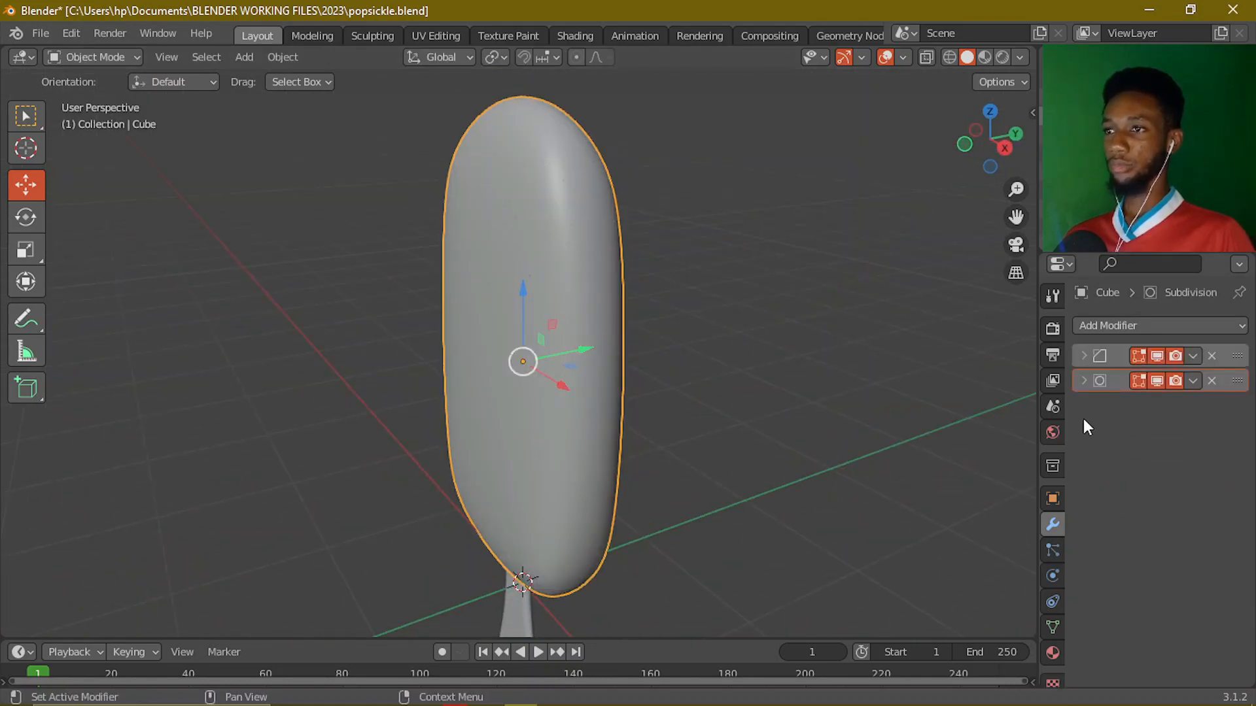
click(1084, 381)
click(1147, 431)
click(1148, 431)
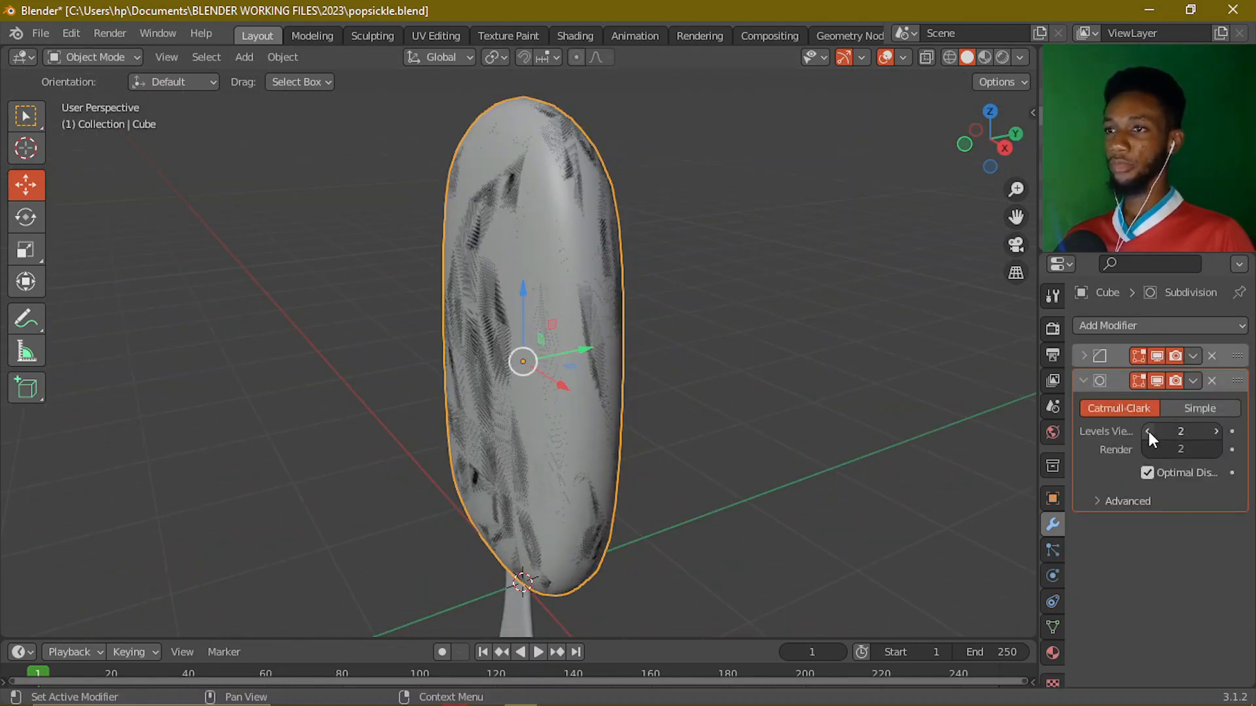
middle_drag(641, 406, 782, 375)
click(1212, 431)
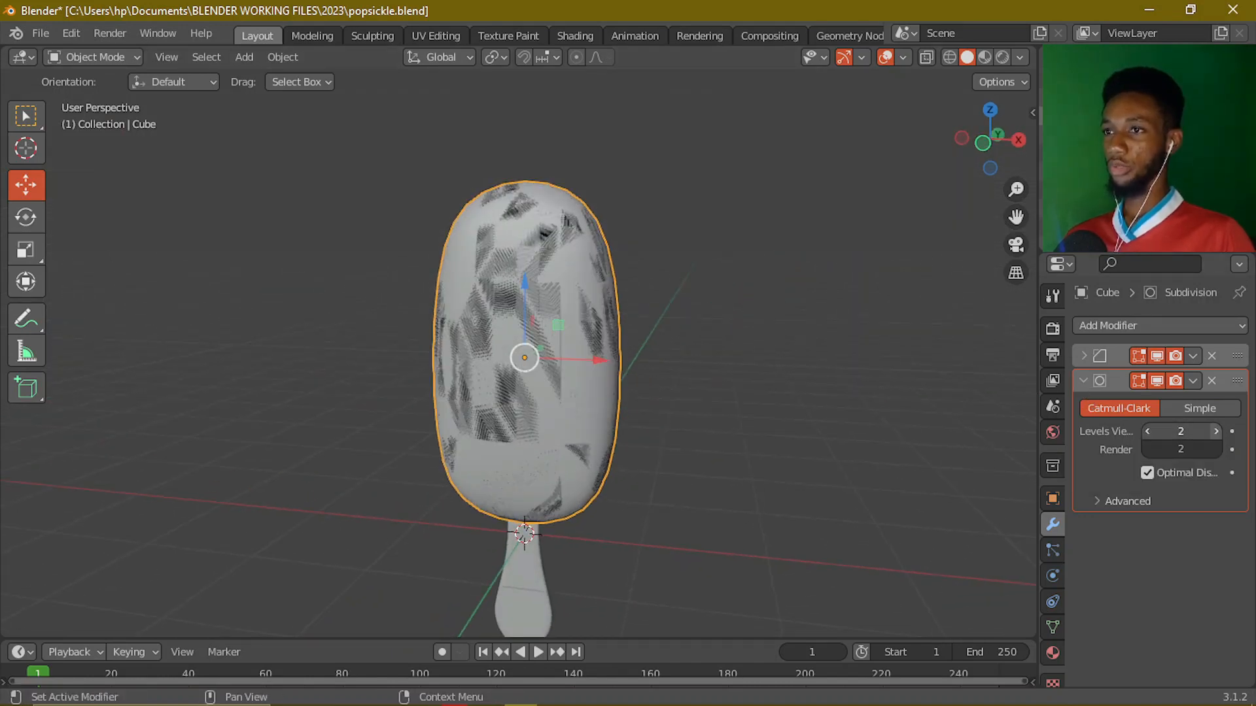
click(1214, 431)
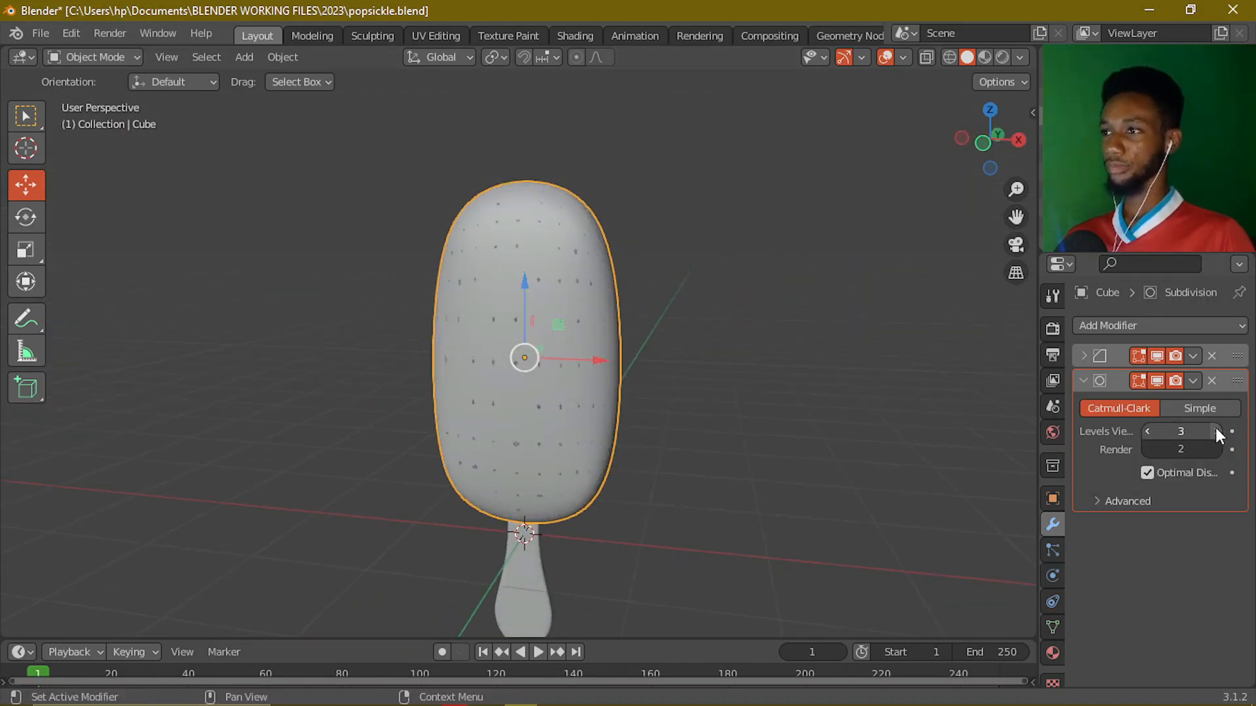
click(1083, 381)
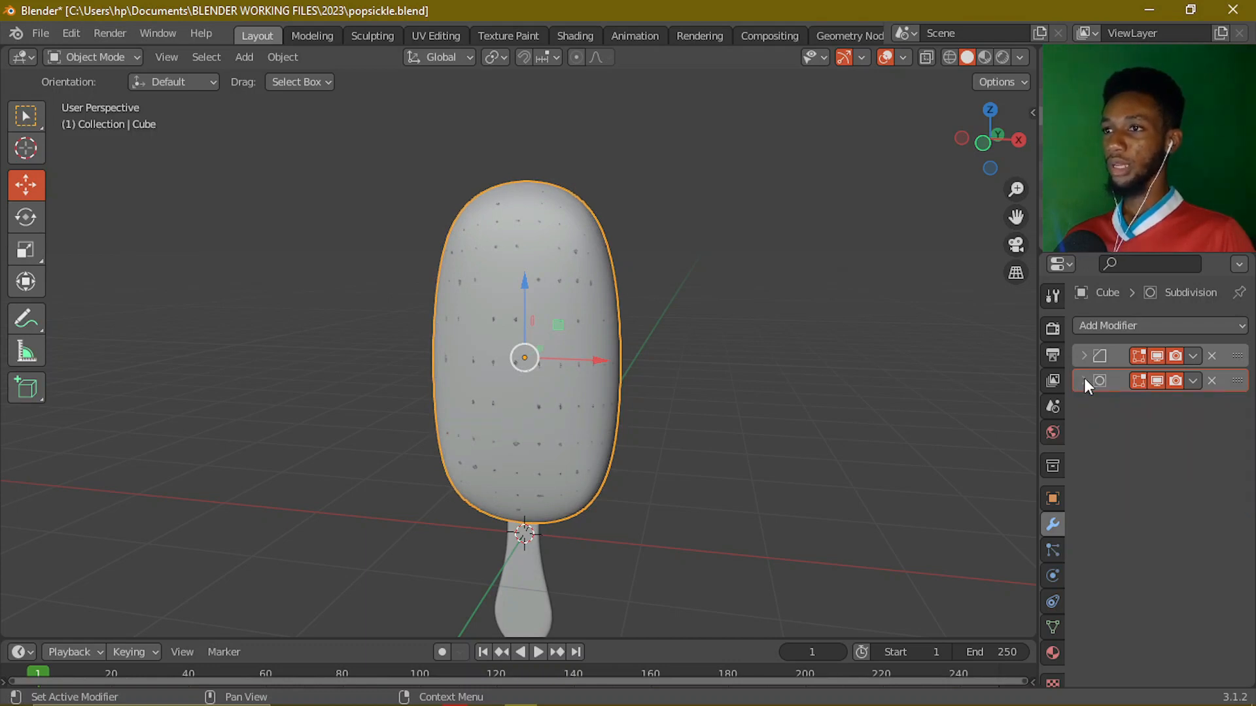
- Add a Shrinkwrap modifier to the duplicated ice cream body
click(559, 196)
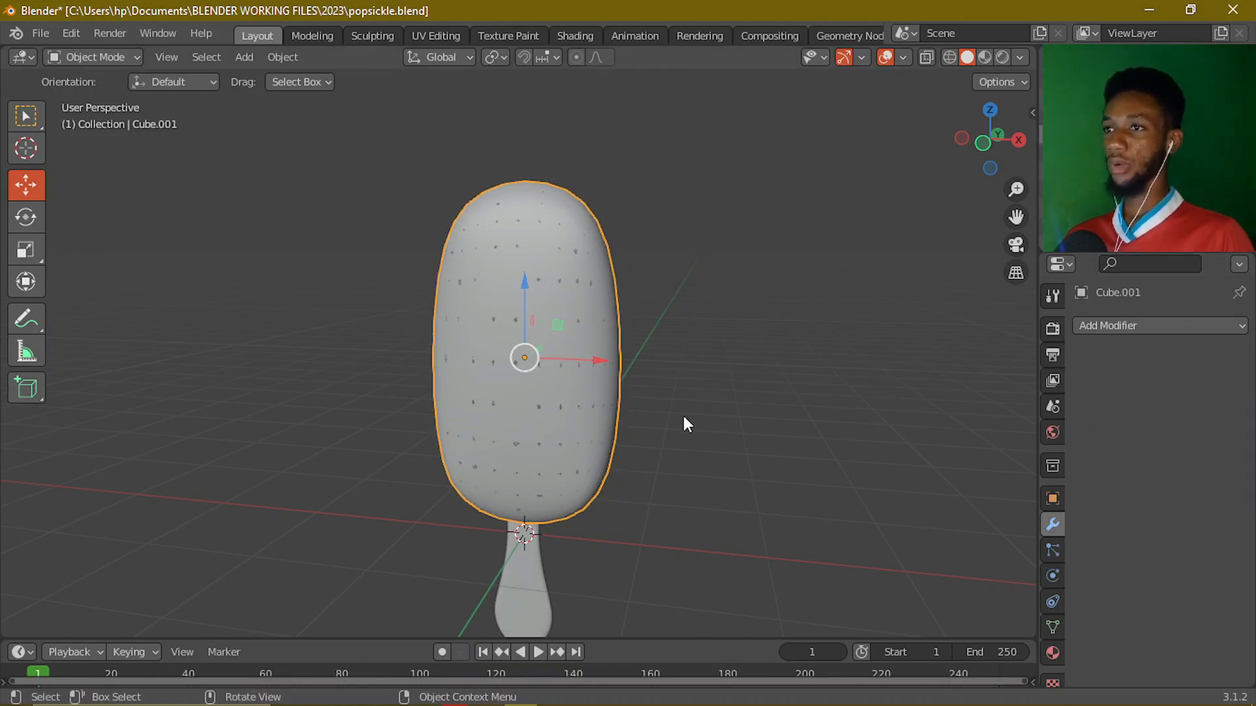
middle_drag(684, 418, 706, 413)
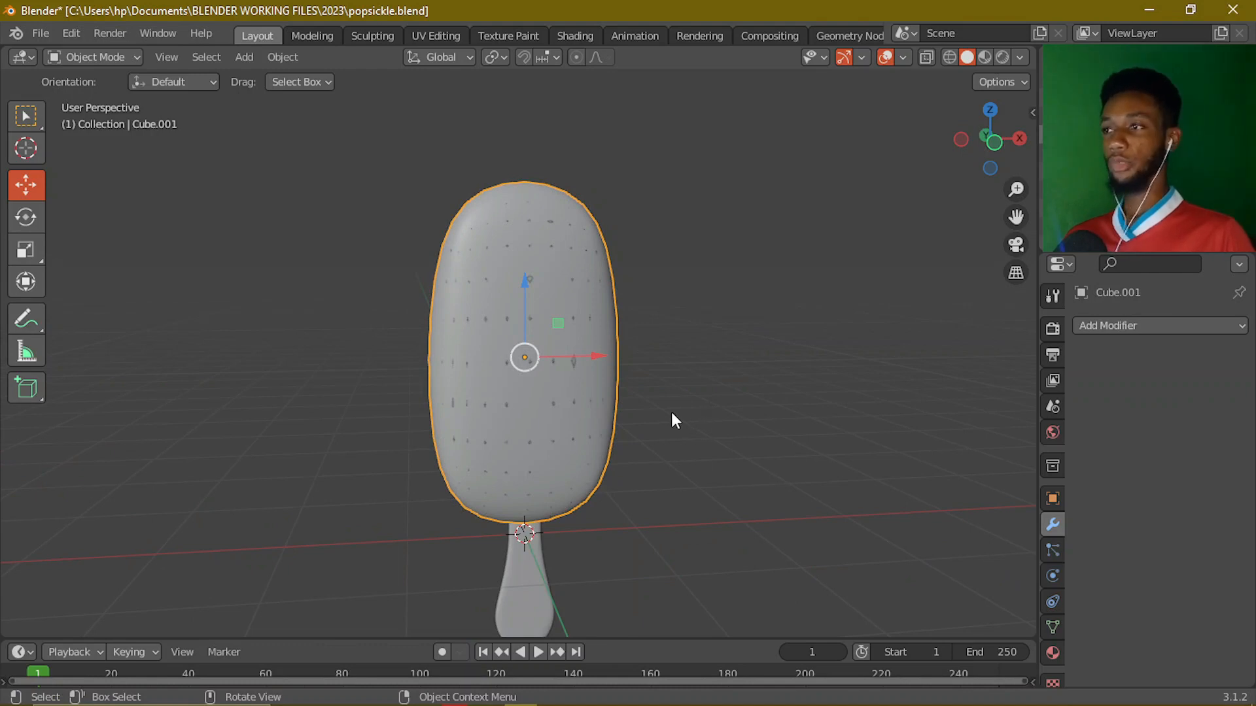
scroll(672, 419, up, 1)
click(1133, 326)
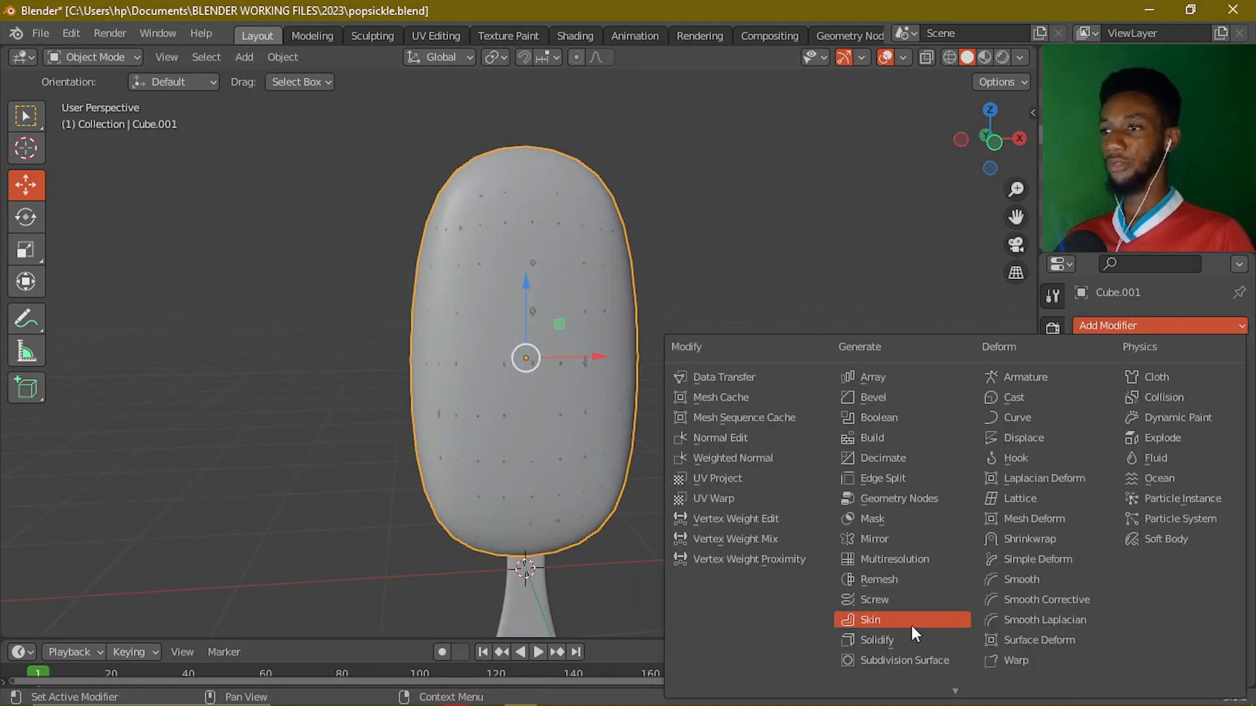
scroll(909, 644, down, 1)
click(1060, 520)
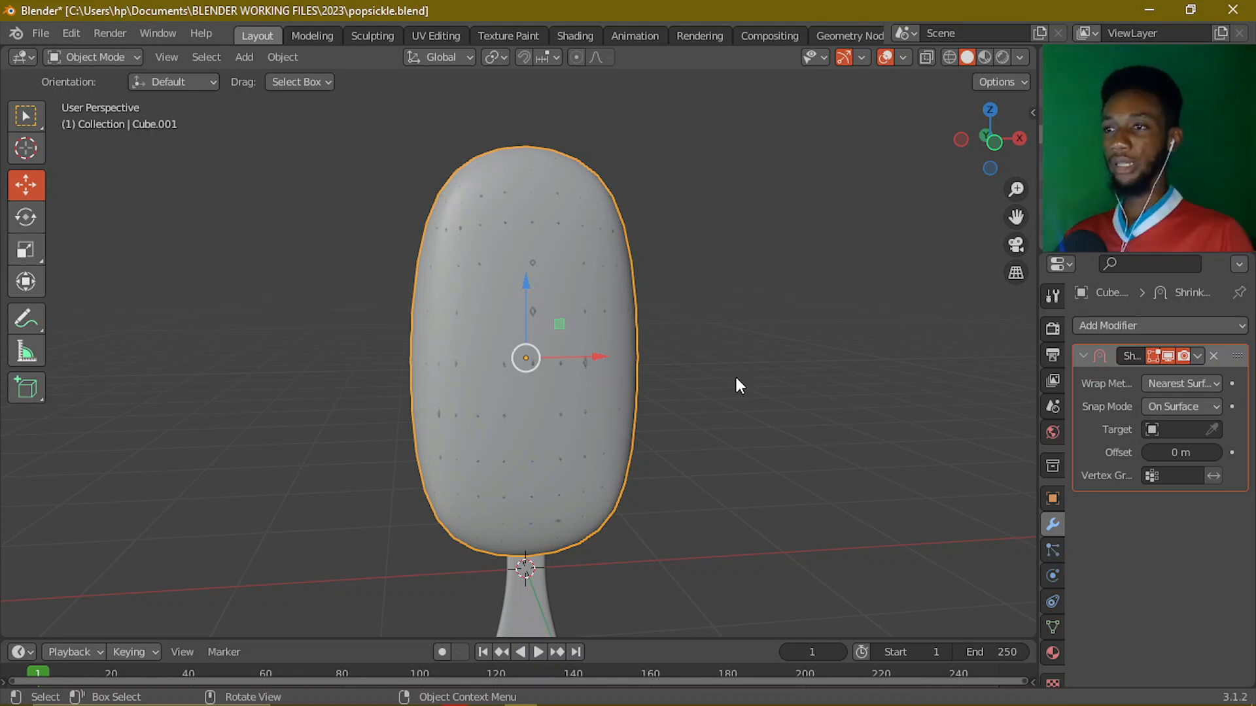
- Check the original body's object name and set Cube as the Shrinkwrap target of the duplicate
click(1172, 430)
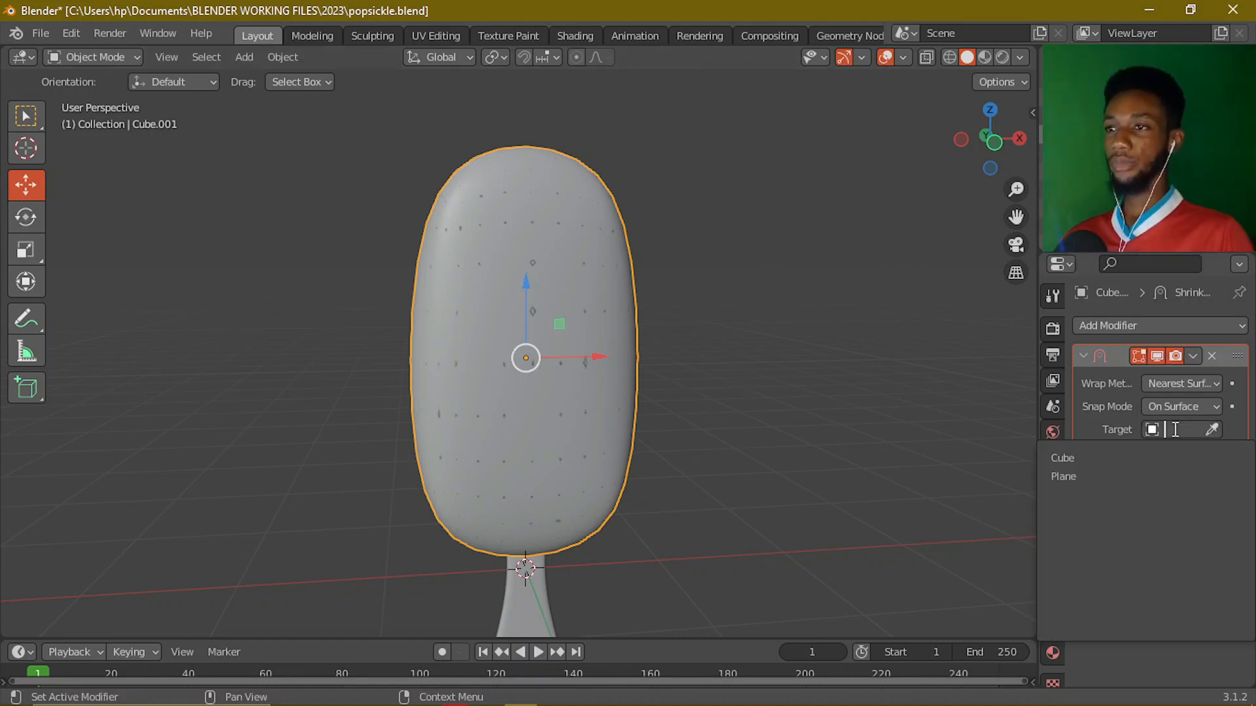
click(654, 336)
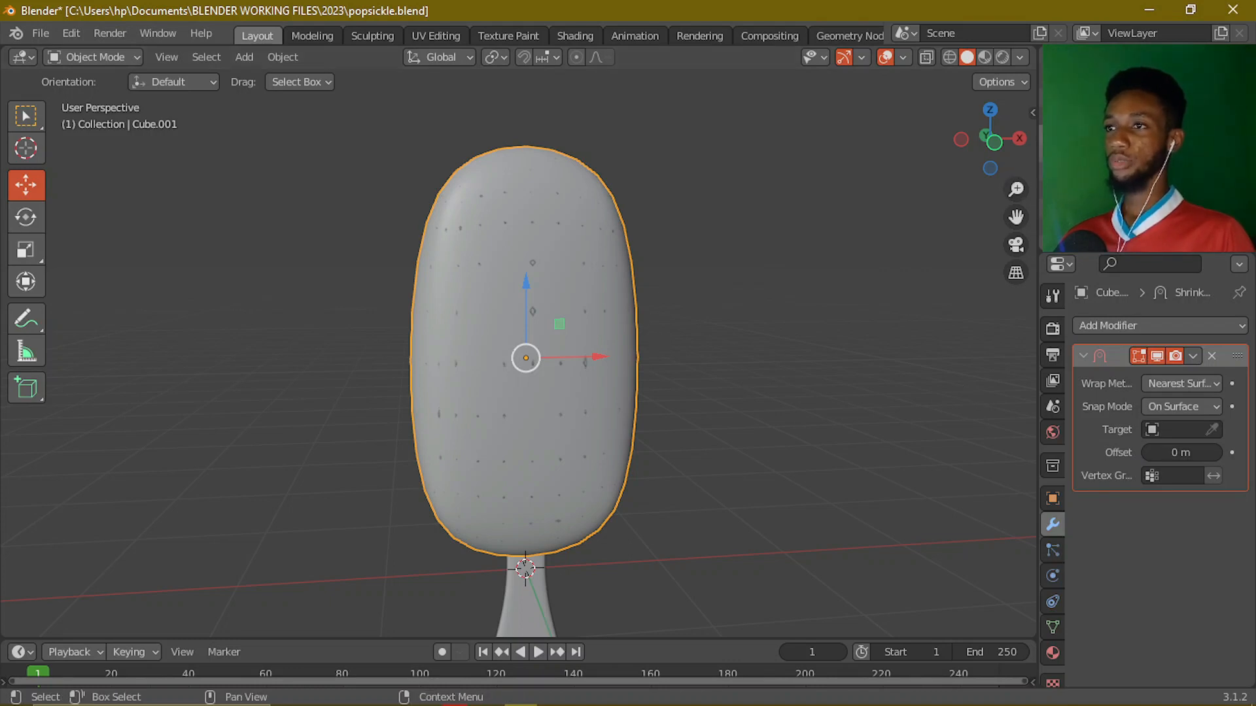
click(1122, 124)
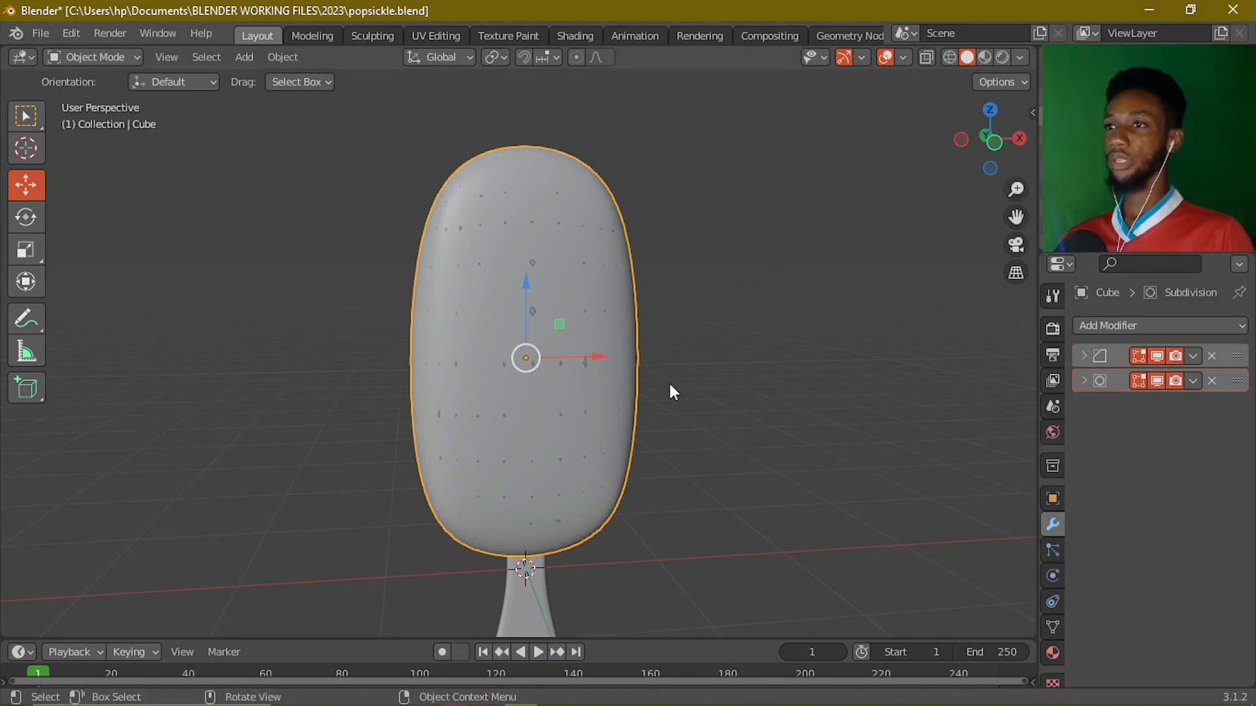
click(568, 246)
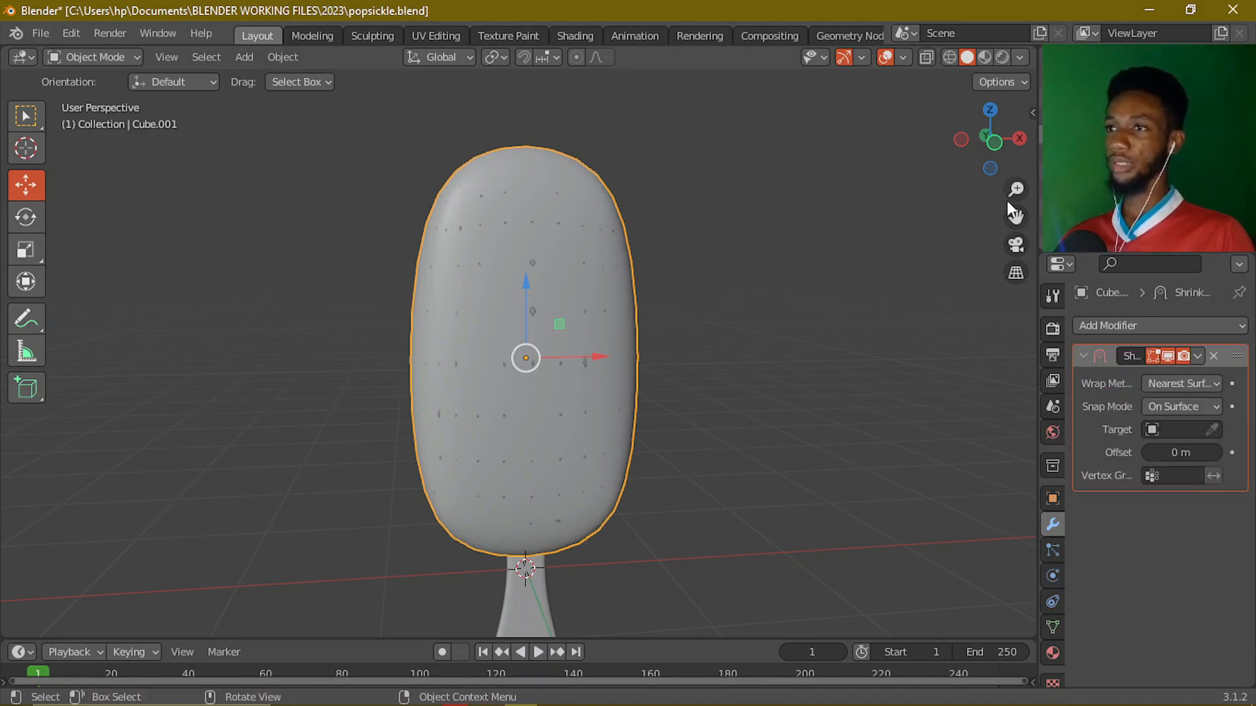
click(1186, 430)
click(1168, 457)
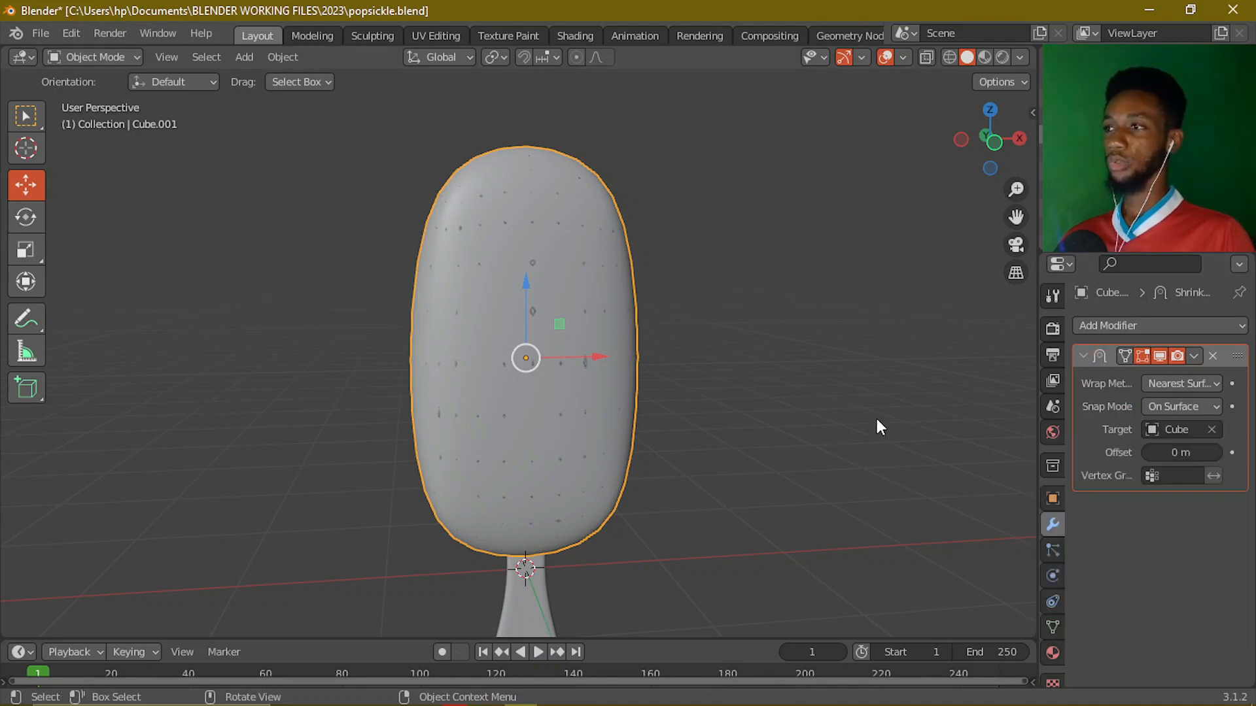
- Open the duplicate's mesh for editing in front view and switch to the Lasso Select tool
scroll(574, 278, up, 1)
key(KP_1)
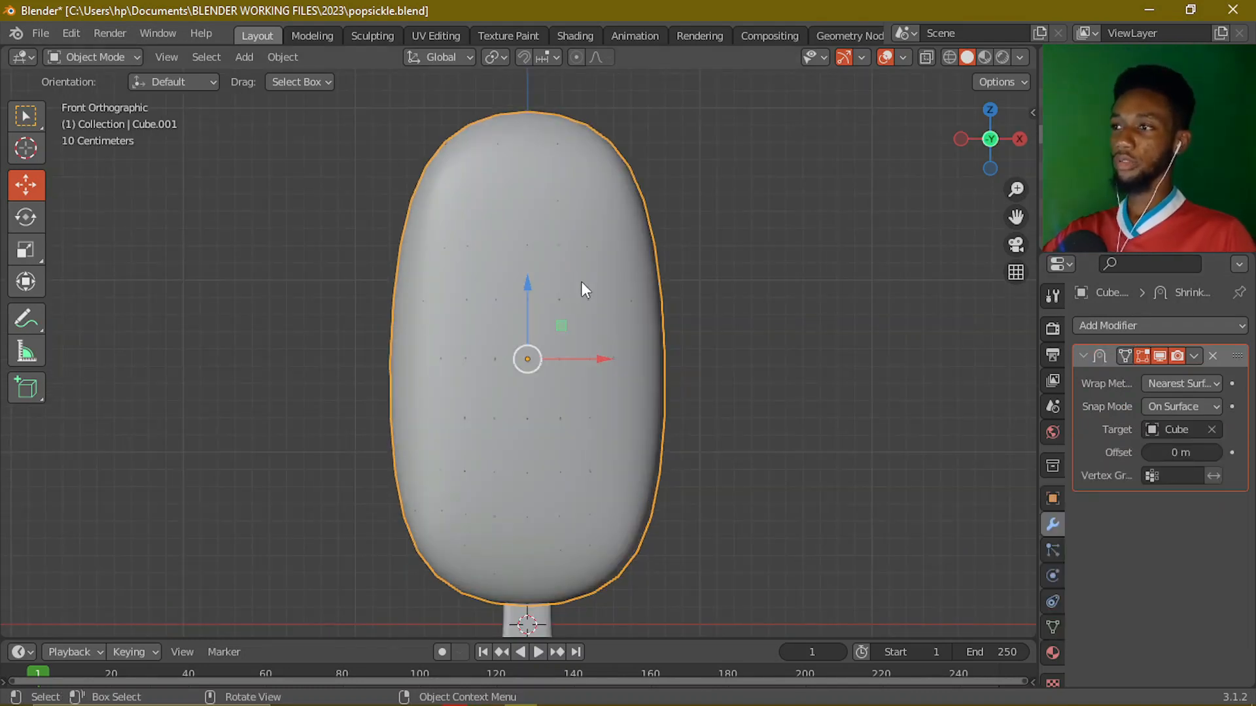
scroll(583, 282, down, 3)
scroll(607, 296, up, 2)
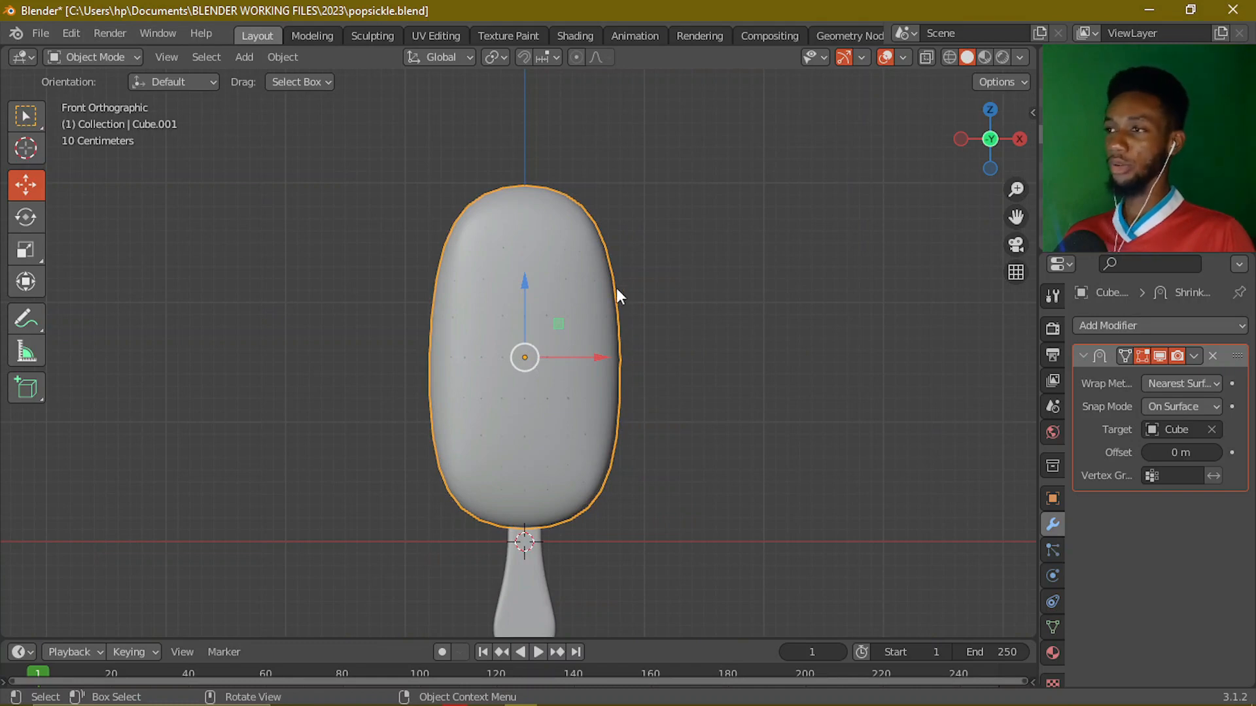
key(Tab)
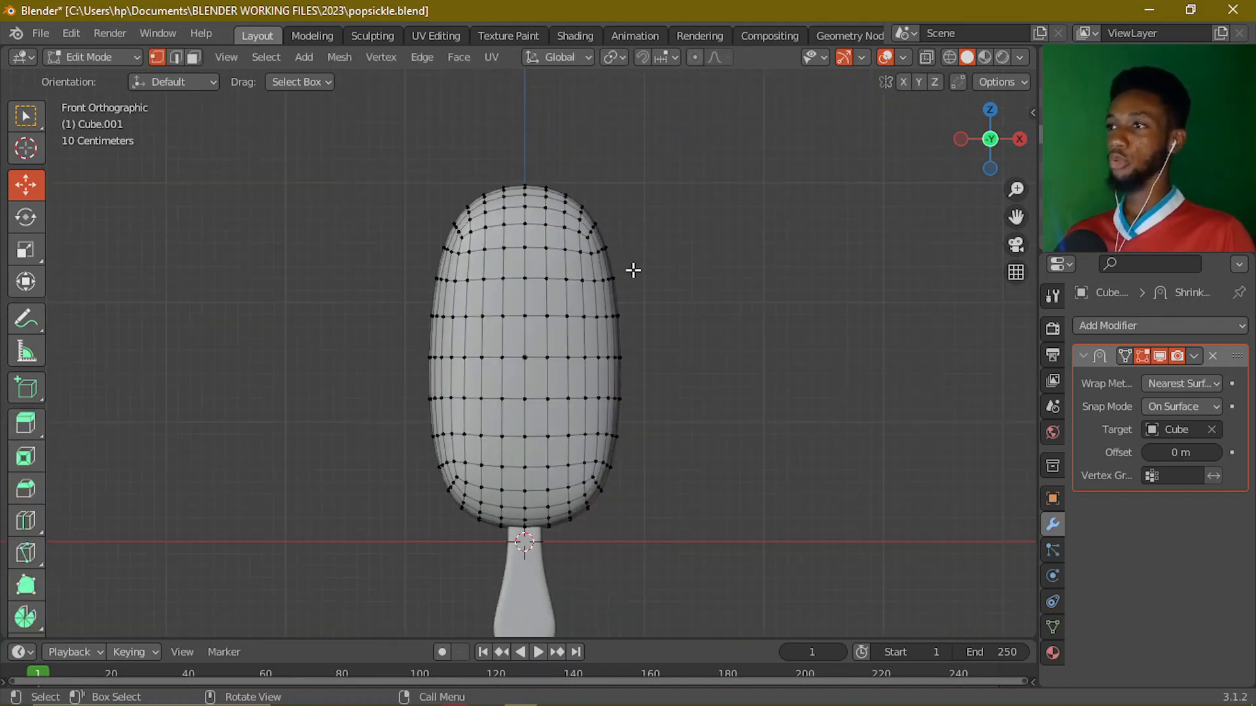
shift+middle_drag(622, 272, 586, 292)
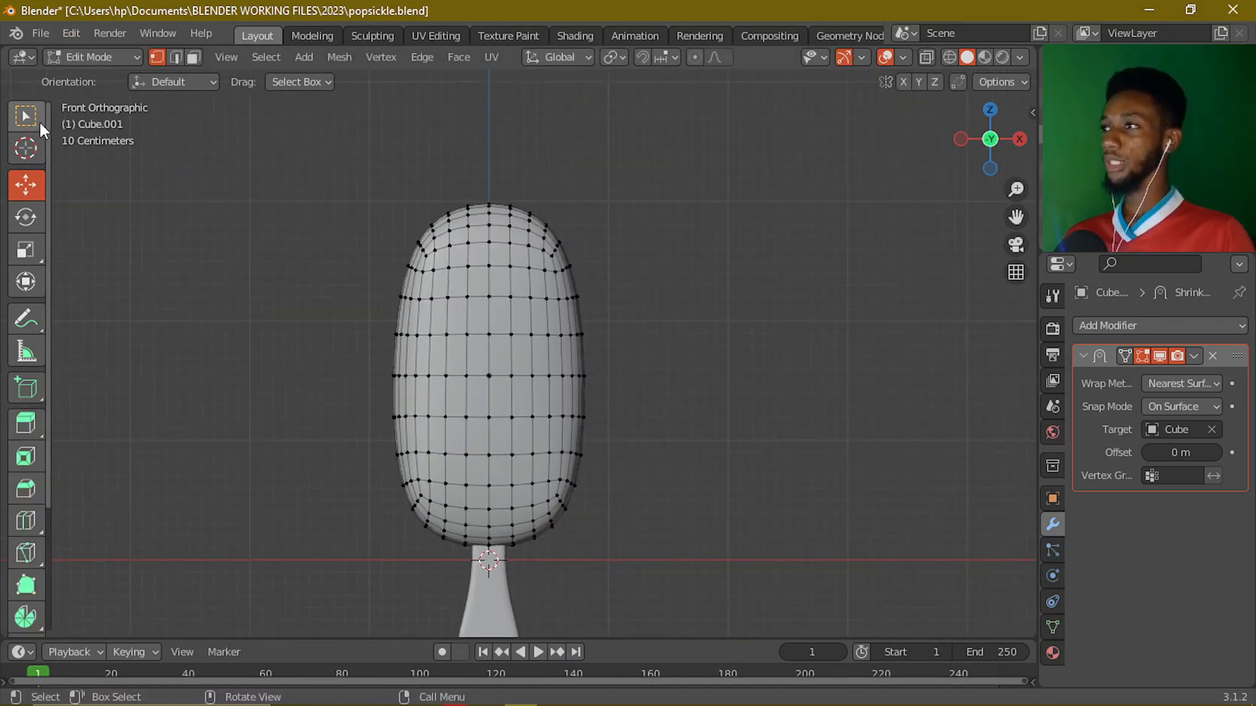
drag(38, 123, 129, 230)
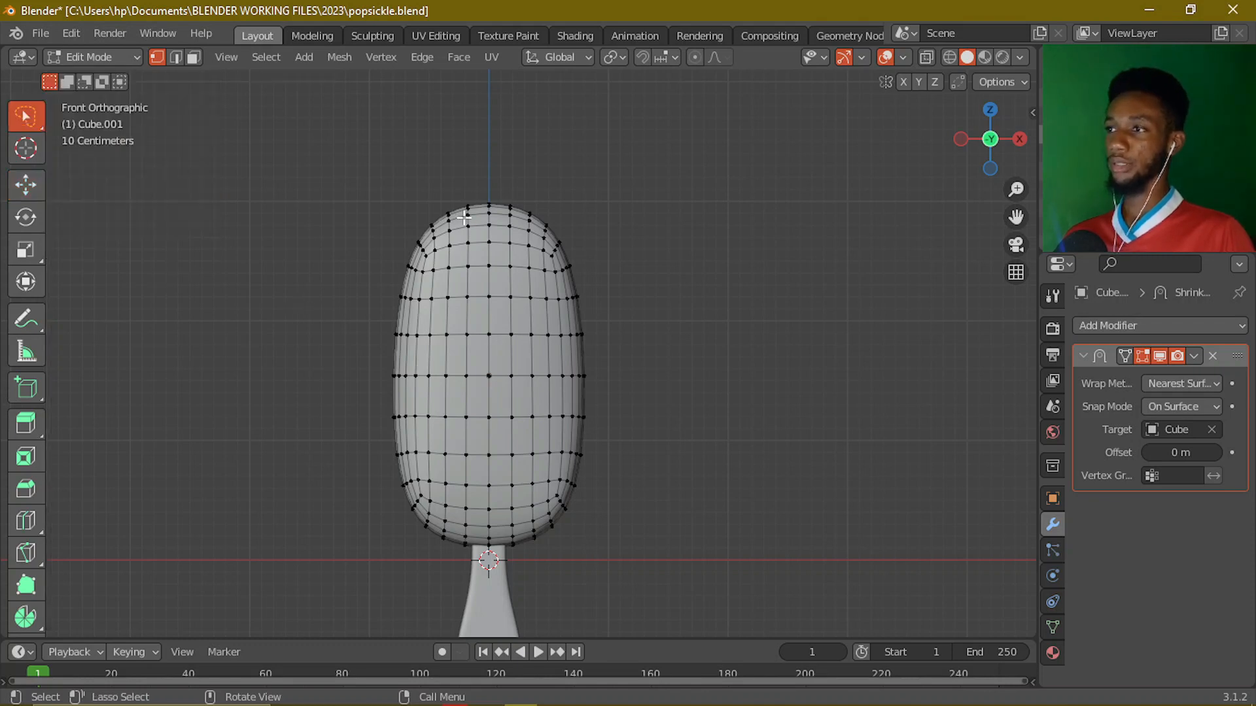
scroll(464, 217, up, 1)
- Try to lasso-select the vertices at the duplicate's upper right corner without X-ray
drag(459, 132, 457, 136)
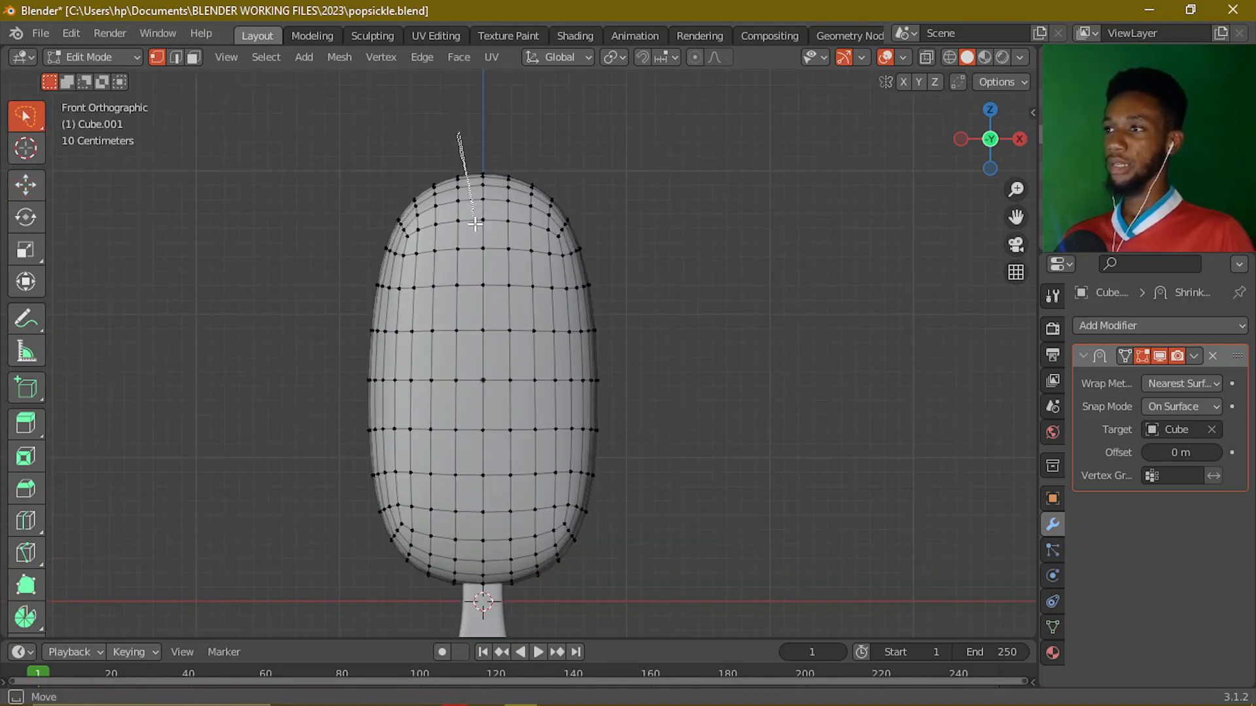
drag(485, 225, 485, 226)
mouse_move(485, 225)
middle_down()
mouse_move(611, 275)
mouse_move(499, 239)
middle_up()
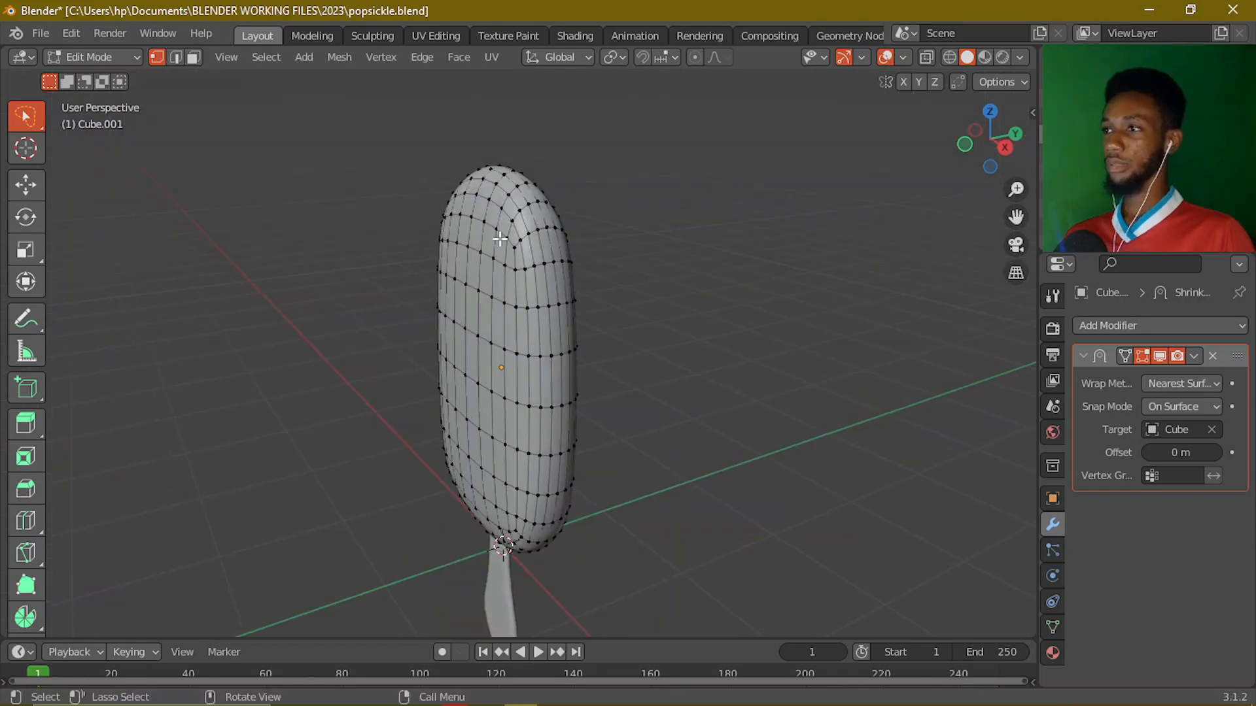
mouse_move(470, 144)
mouse_down()
mouse_move(514, 214)
mouse_move(482, 268)
mouse_move(440, 185)
mouse_move(458, 141)
mouse_up()
mouse_move(457, 141)
middle_down()
mouse_move(489, 281)
mouse_move(581, 256)
middle_up()
key(KP_1)
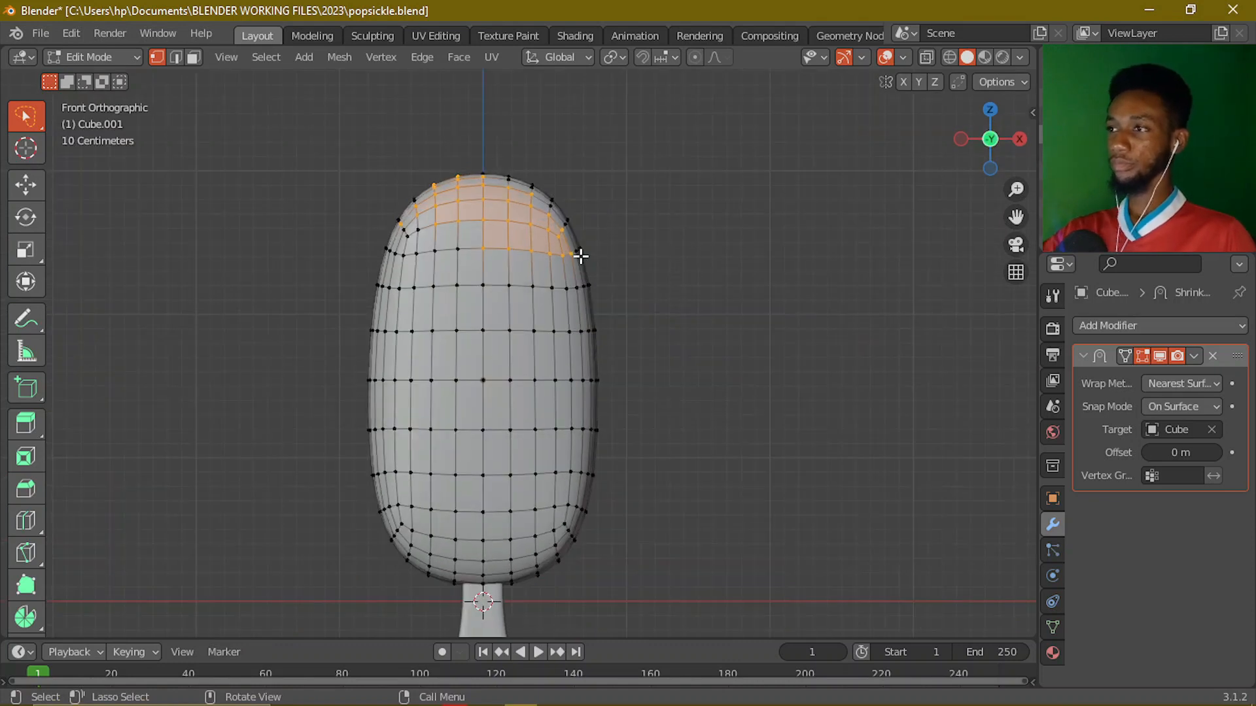
- Using X-ray and face selection, lasso the duplicate's upper right corner with a stepped edge, delete those faces, and return to Object Mode
key(alt+z)
click(451, 129)
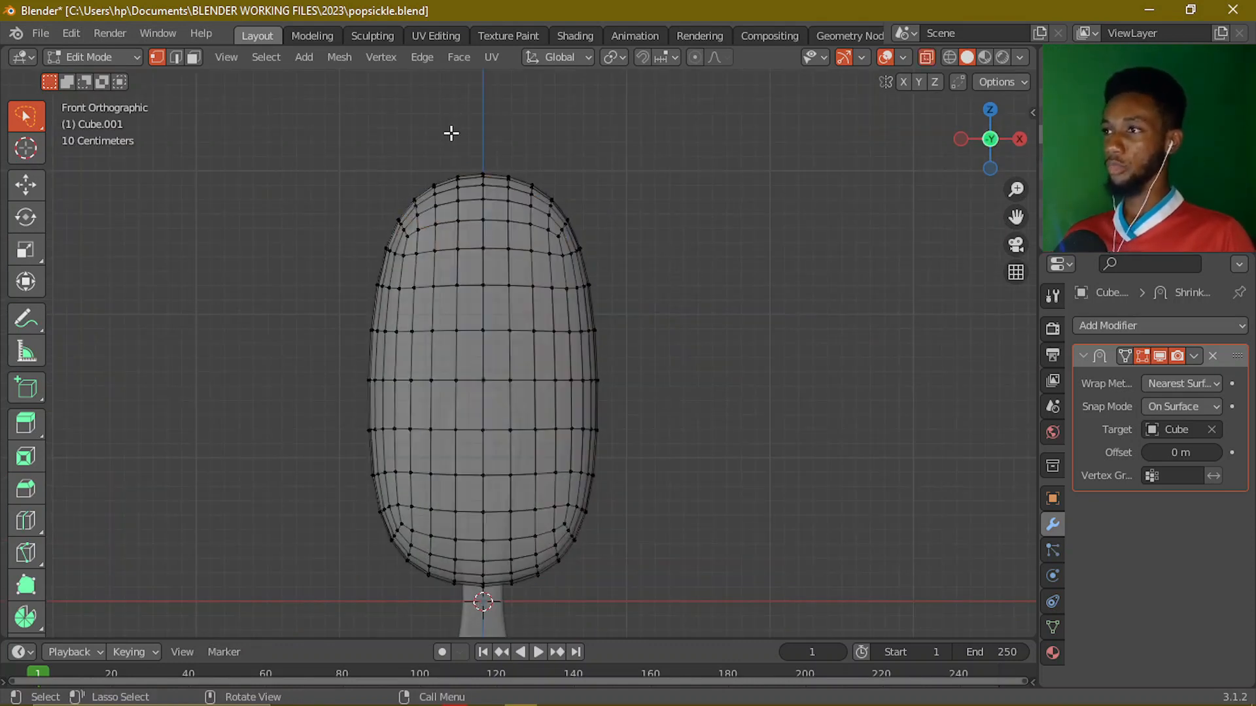
mouse_move(451, 134)
mouse_down()
mouse_move(463, 219)
mouse_move(515, 302)
mouse_move(609, 297)
mouse_move(646, 210)
mouse_up()
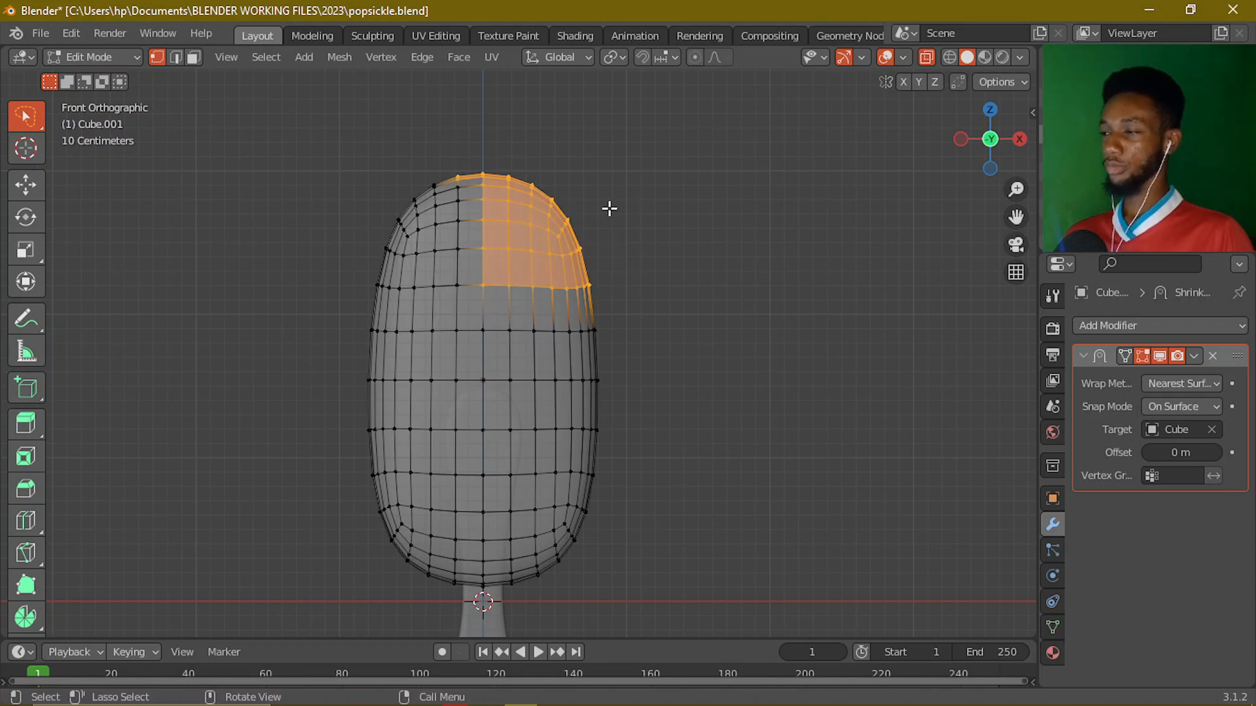
key(3)
mouse_move(454, 120)
mouse_down()
mouse_move(471, 168)
mouse_move(597, 294)
mouse_move(613, 255)
mouse_up()
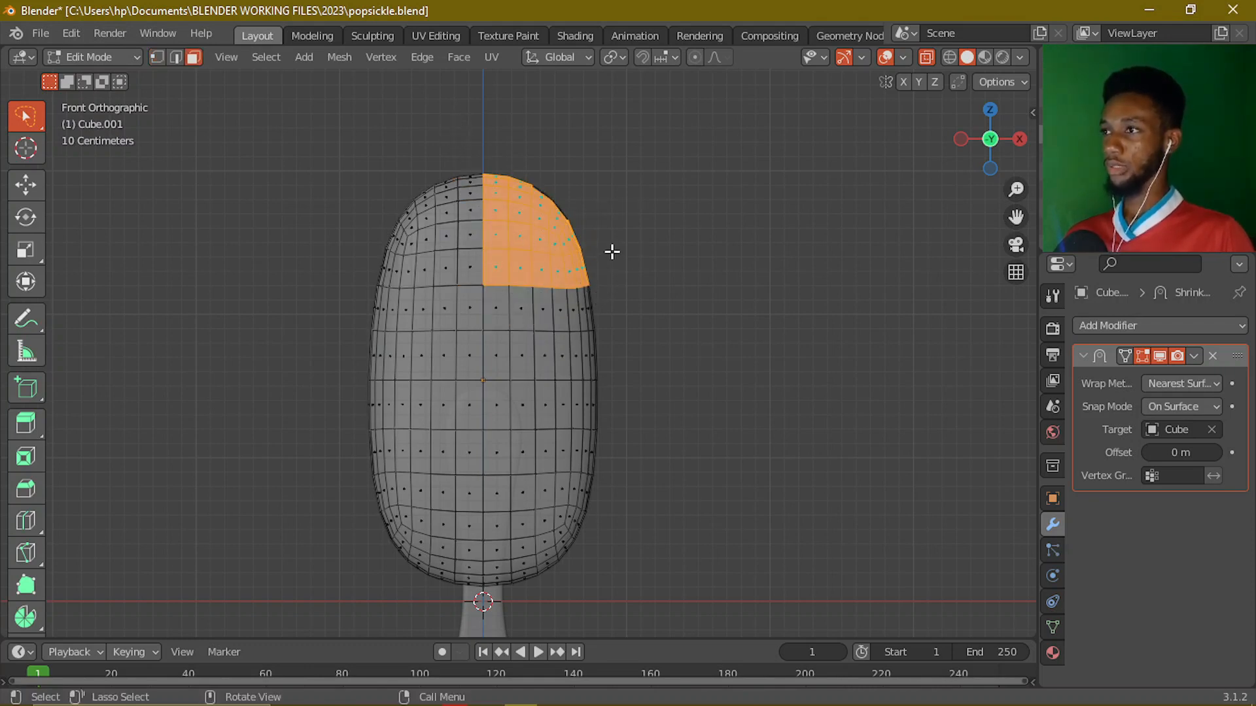
mouse_move(452, 113)
mouse_down()
mouse_move(485, 220)
mouse_move(515, 256)
mouse_move(558, 287)
mouse_move(614, 280)
mouse_up()
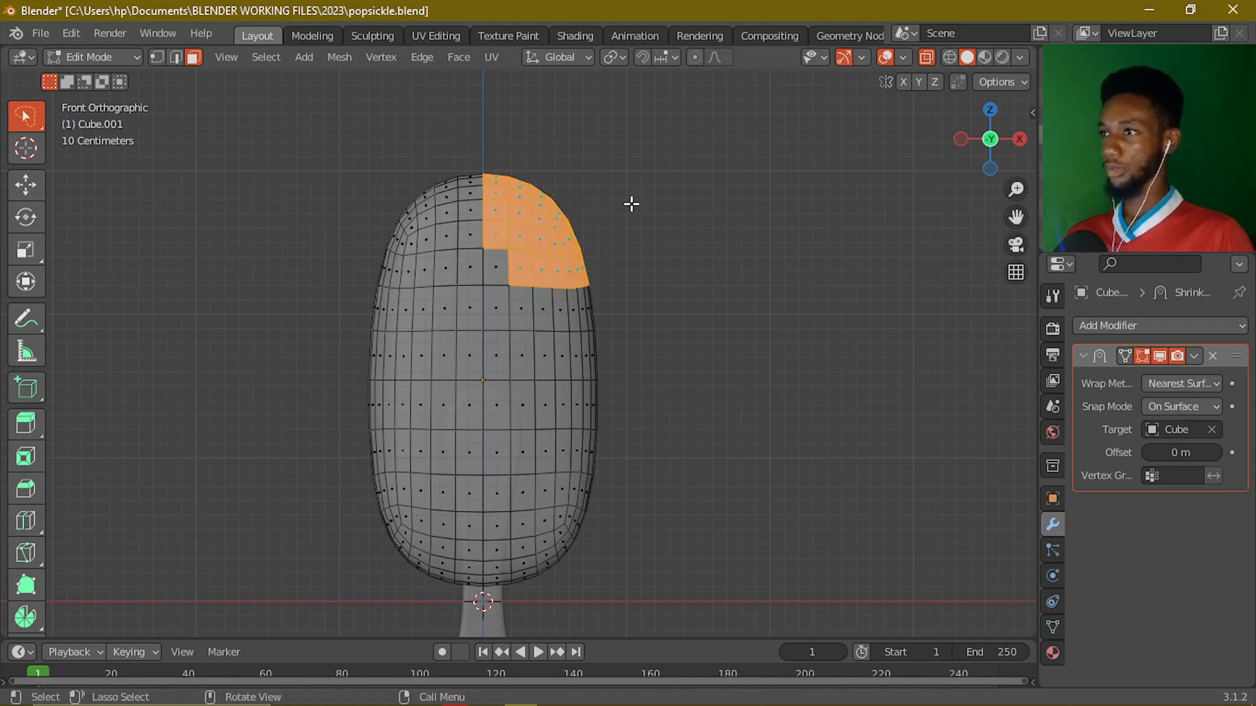
key(x)
click(630, 204)
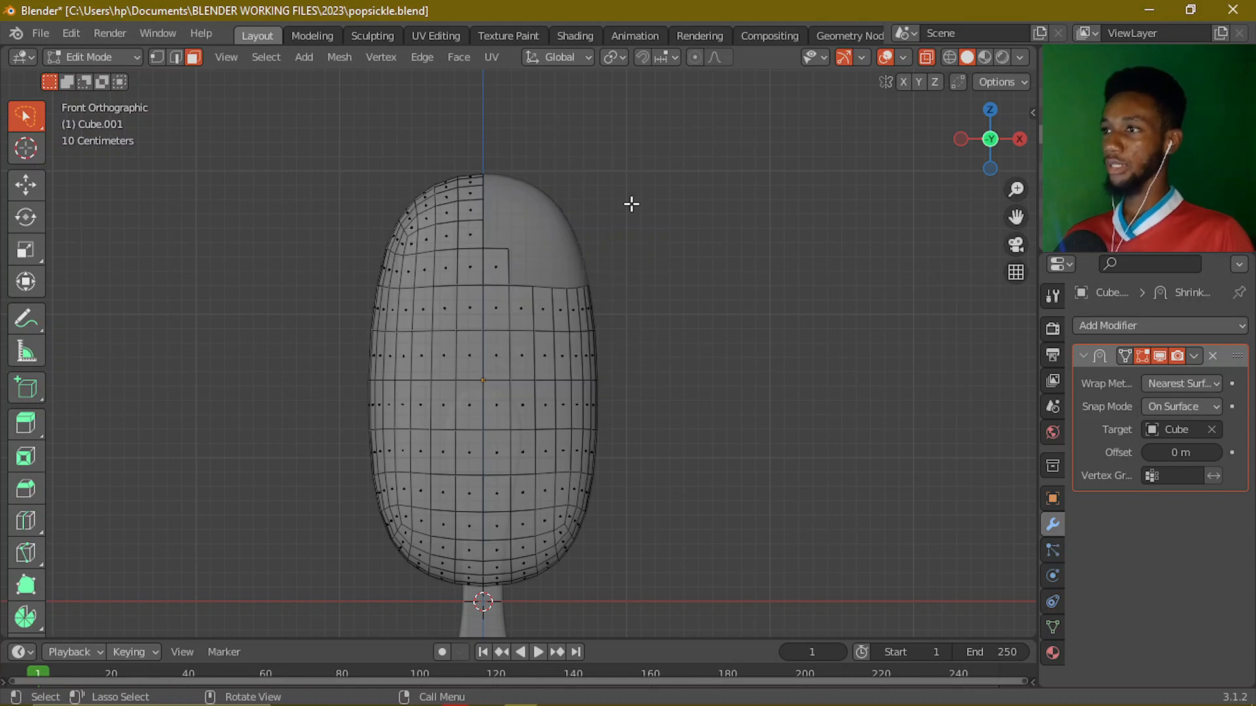
key(Tab)
key(alt+z)
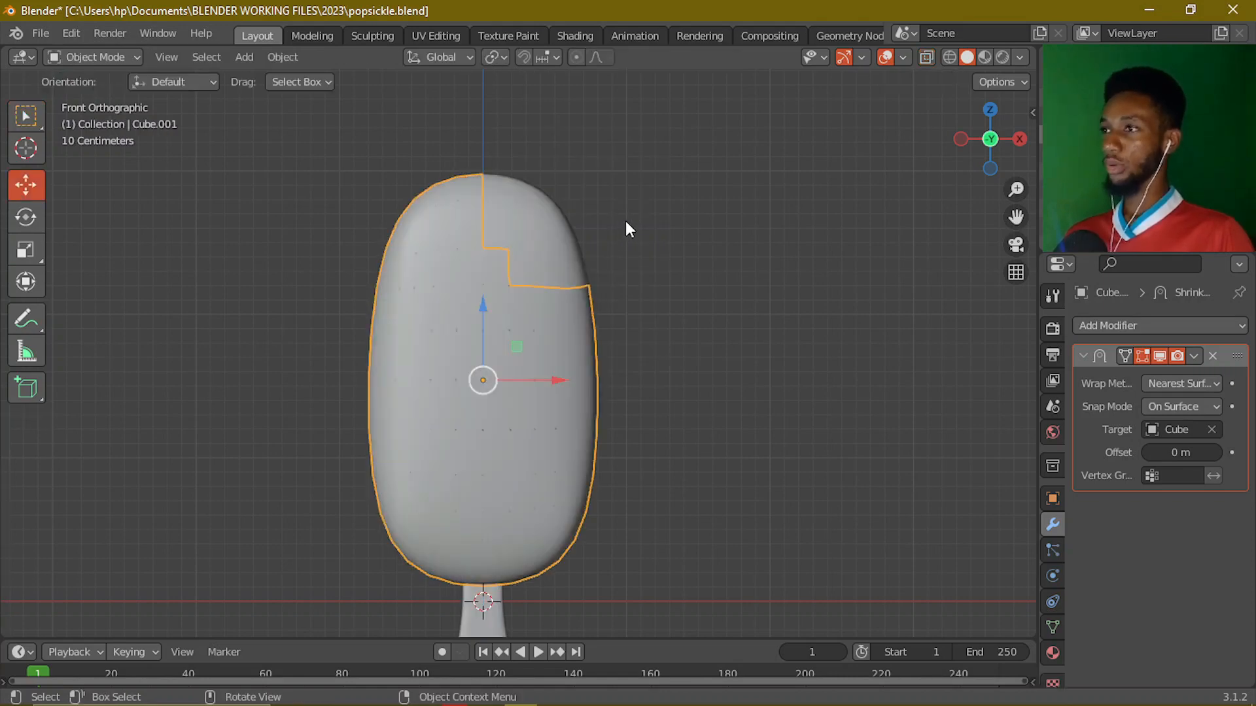
- Add a Solidify modifier to the duplicated coating and set its thickness to -0.01 m
scroll(615, 231, up, 3)
middle_drag(607, 238, 518, 316)
scroll(445, 280, down, 5)
middle_drag(445, 280, 507, 314)
scroll(490, 297, up, 1)
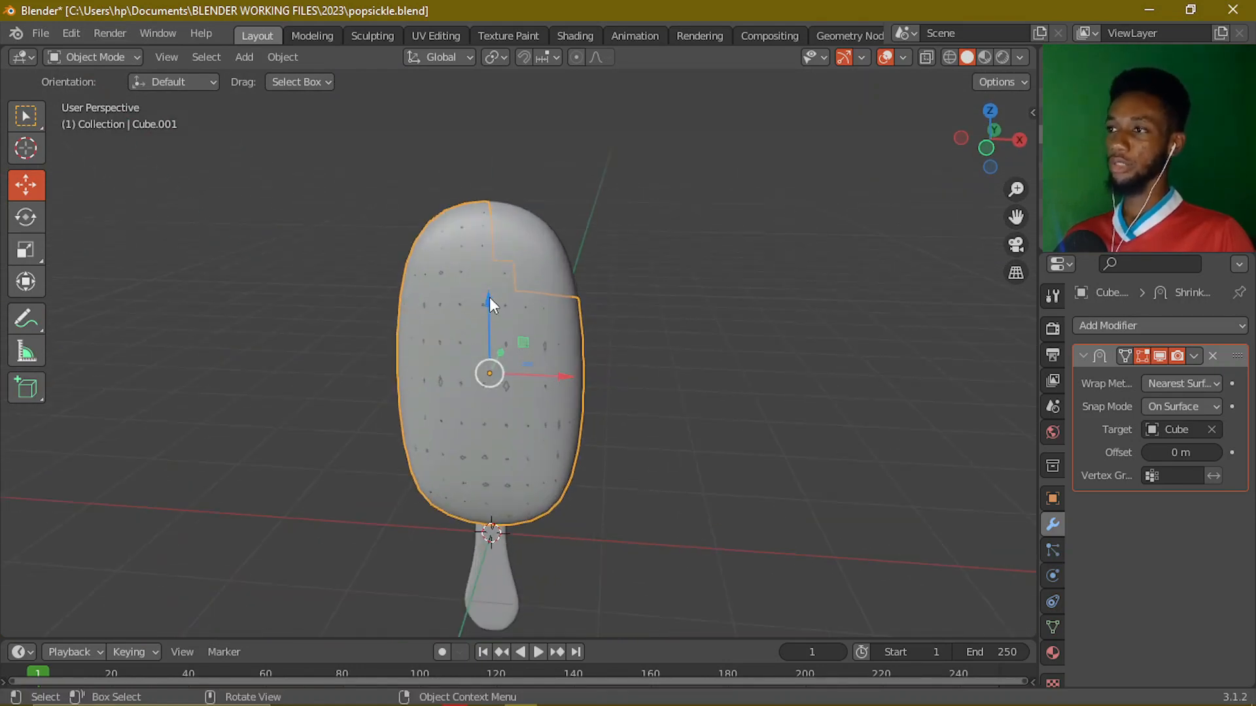
click(1083, 356)
click(1094, 328)
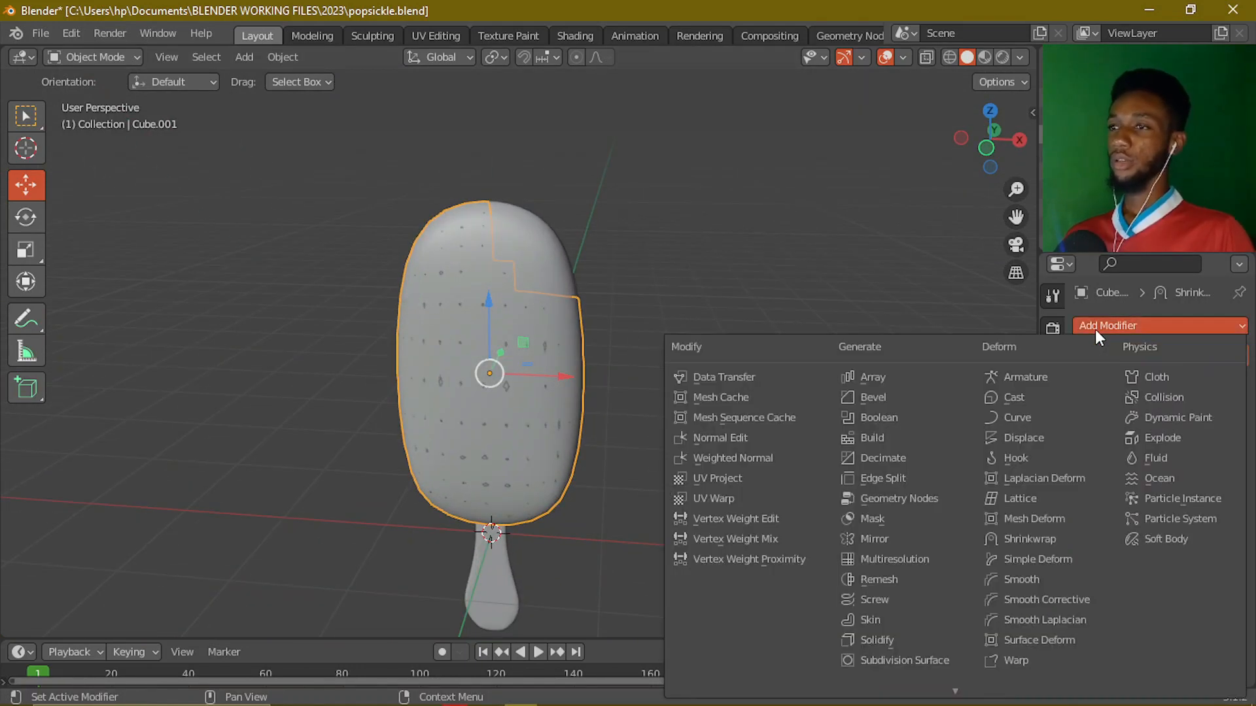
click(853, 641)
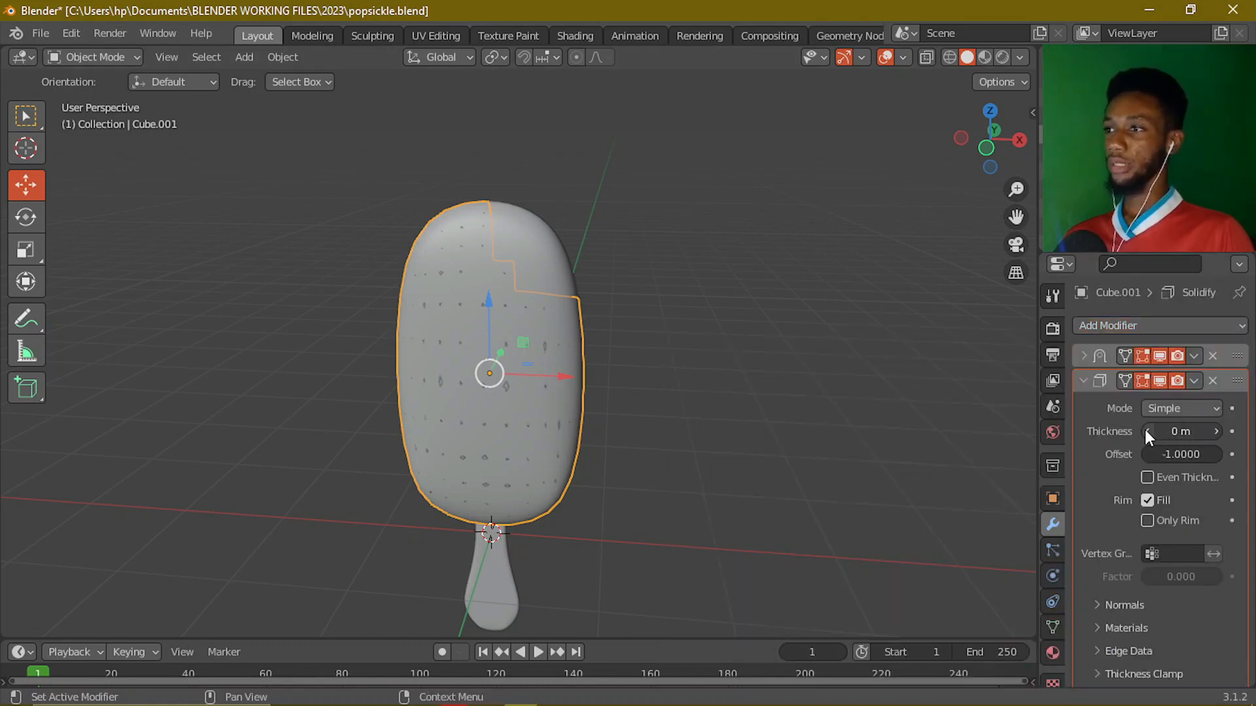
key(minus)
scroll(516, 257, up, 3)
middle_drag(567, 381, 595, 272)
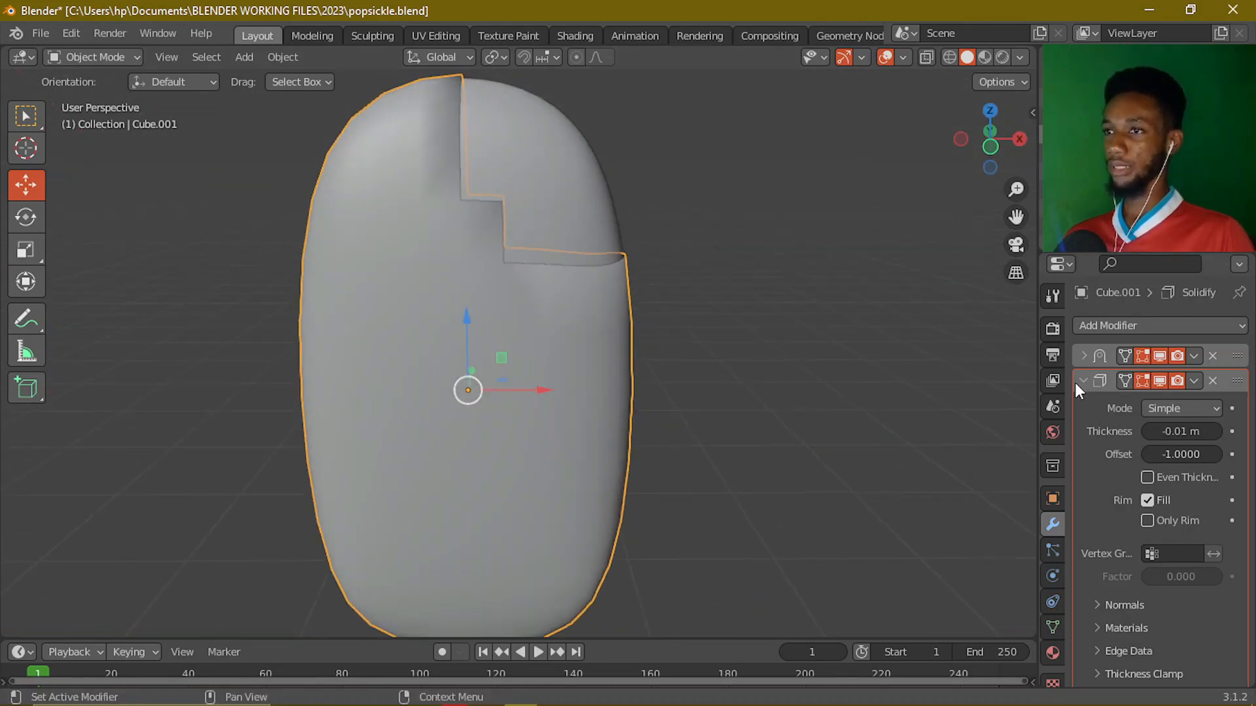
- Add a Subdivision Surface modifier to the coating and place it above Solidify in the modifier stack
click(1101, 326)
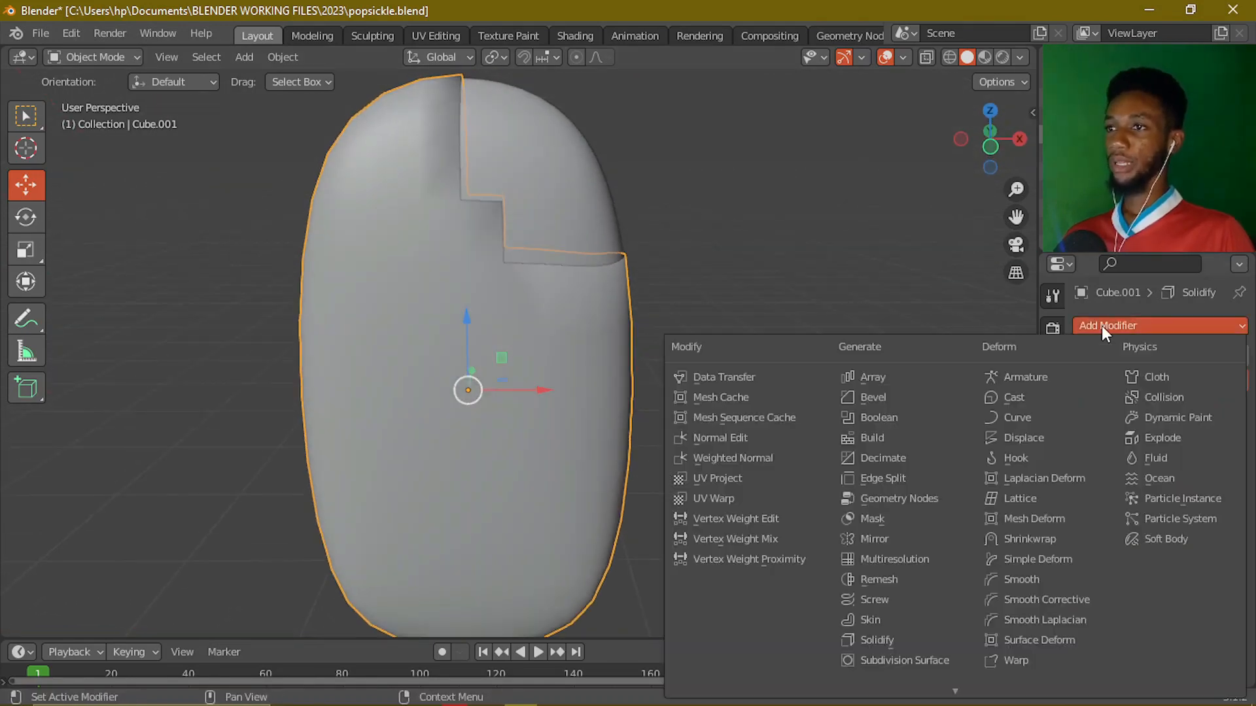
click(932, 661)
click(1083, 406)
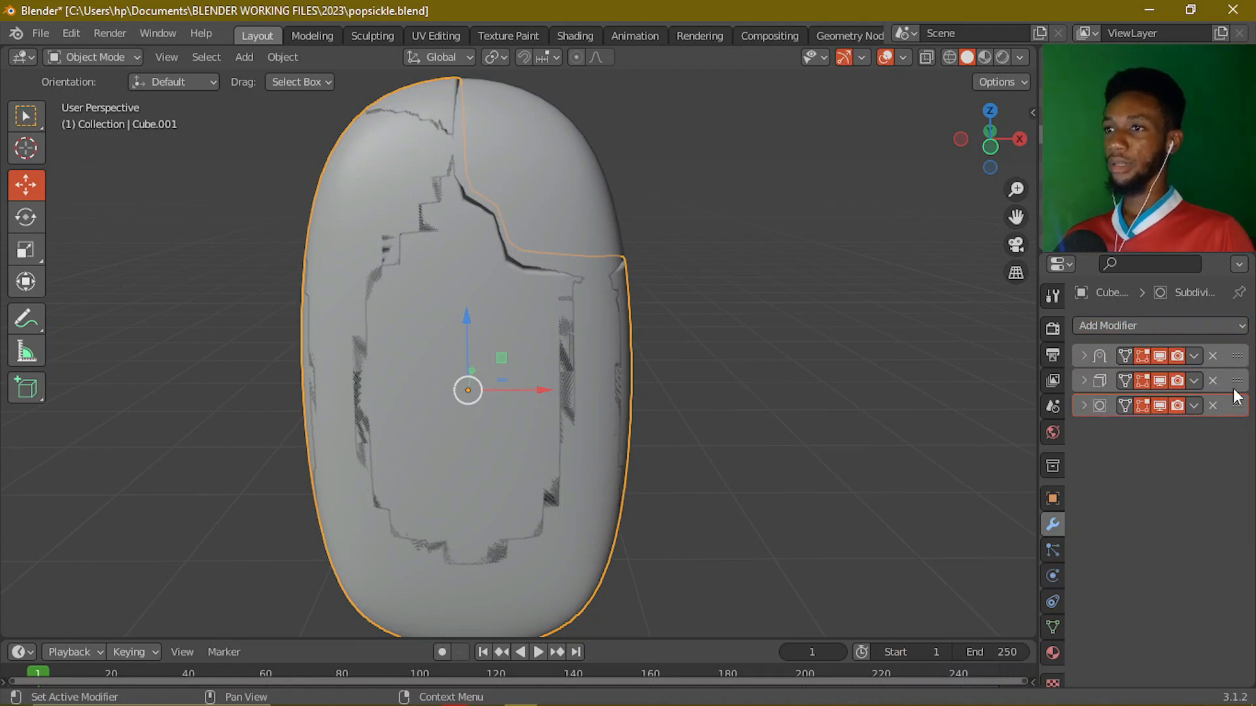
drag(1235, 412, 1235, 384)
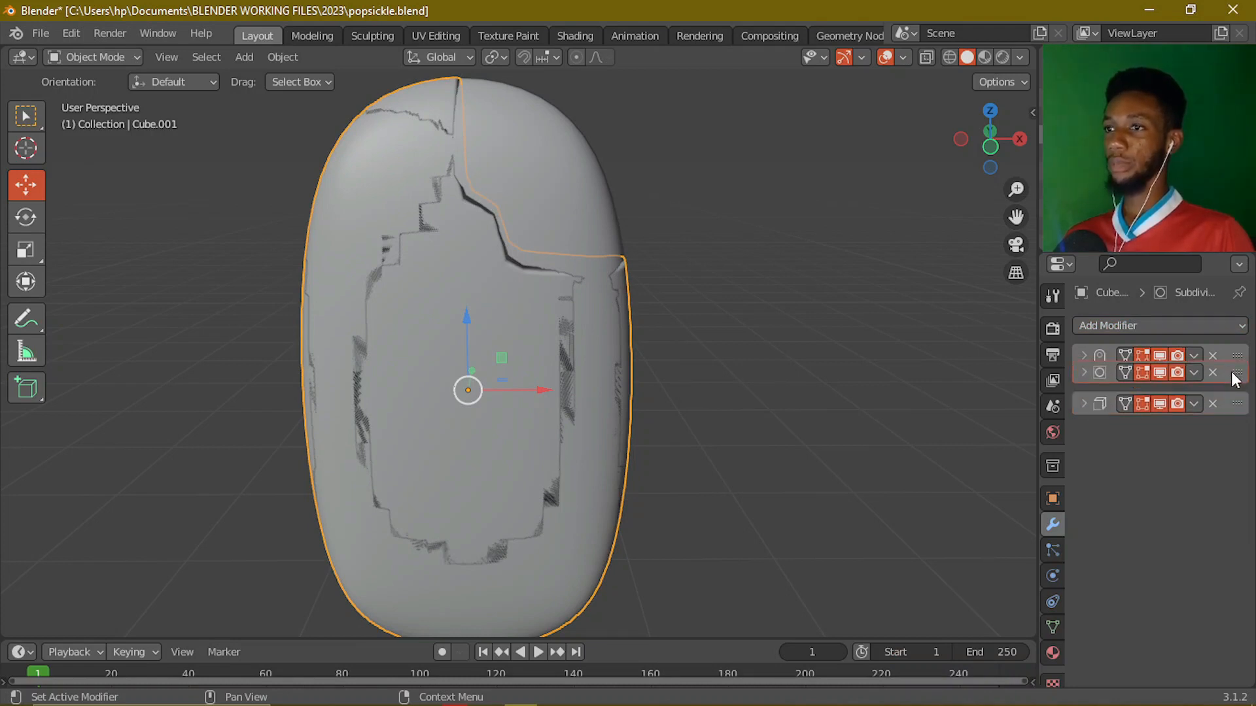
middle_drag(516, 379, 537, 347)
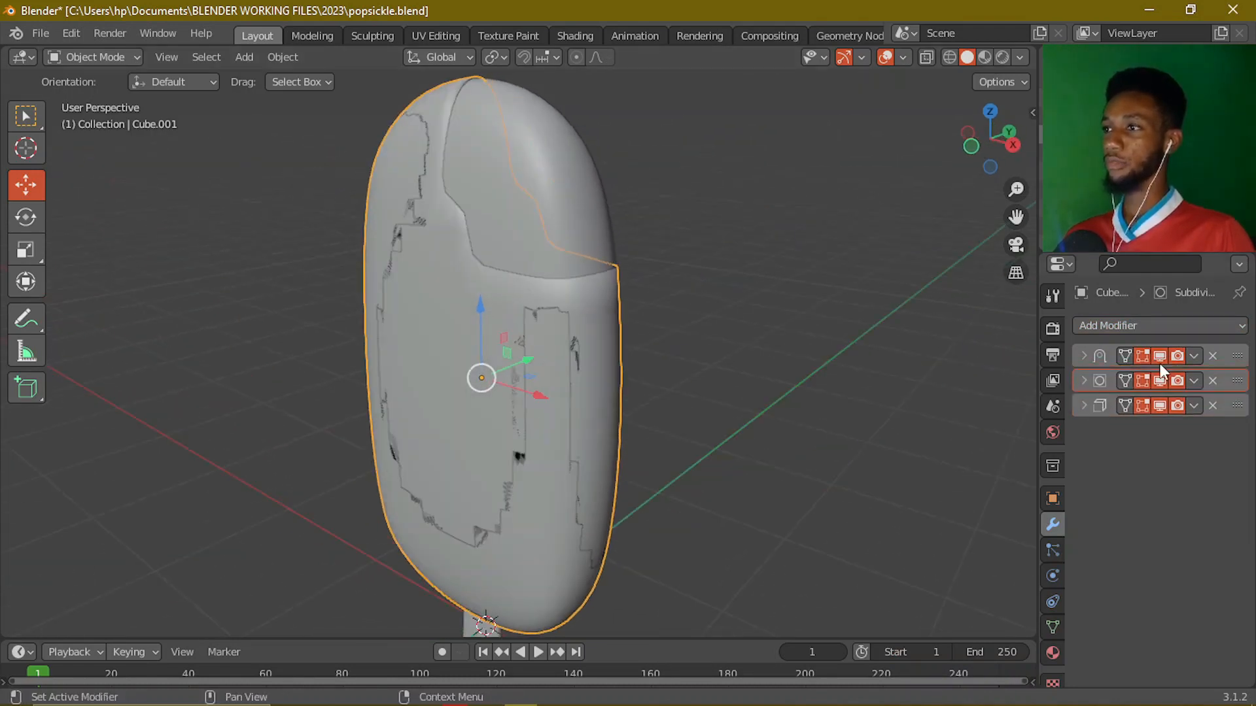
- Set the viewport level of the coating's Subdivision modifier to 3 and check the coating from several angles
click(1083, 381)
click(1217, 432)
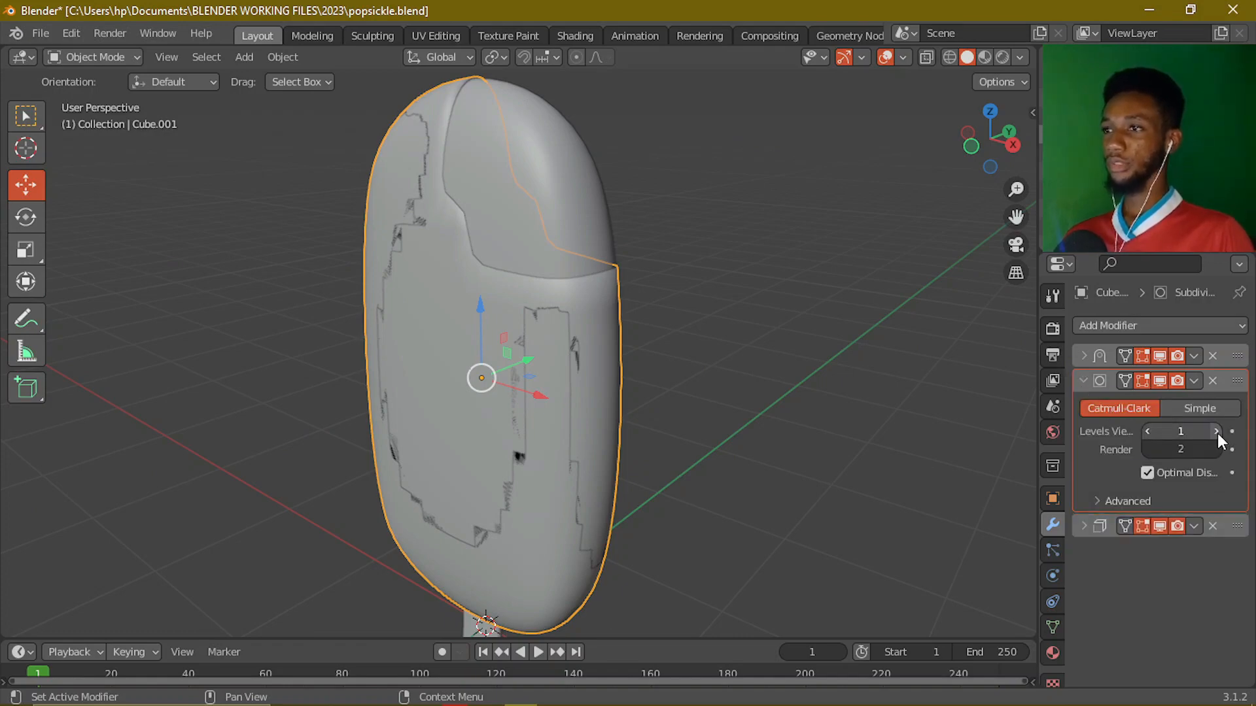
click(1217, 433)
scroll(680, 377, down, 3)
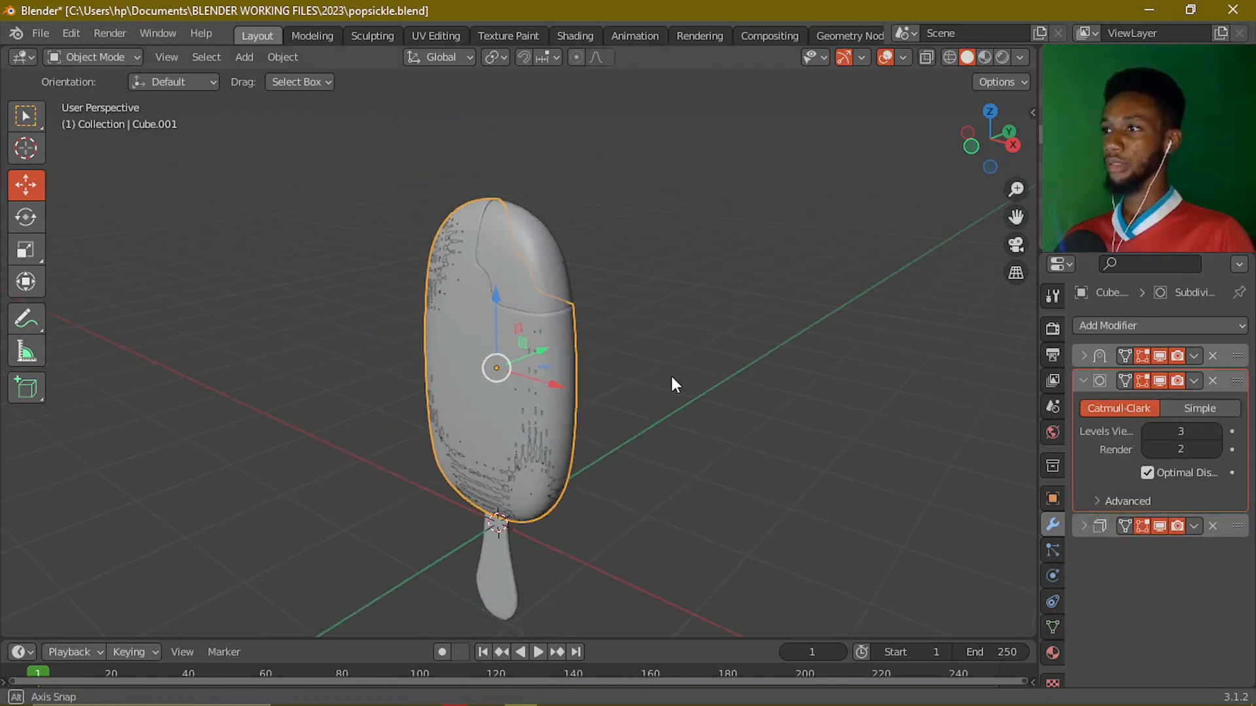
middle_drag(671, 375, 721, 411)
scroll(589, 331, down, 2)
middle_drag(584, 330, 599, 422)
scroll(548, 292, up, 2)
click(1083, 380)
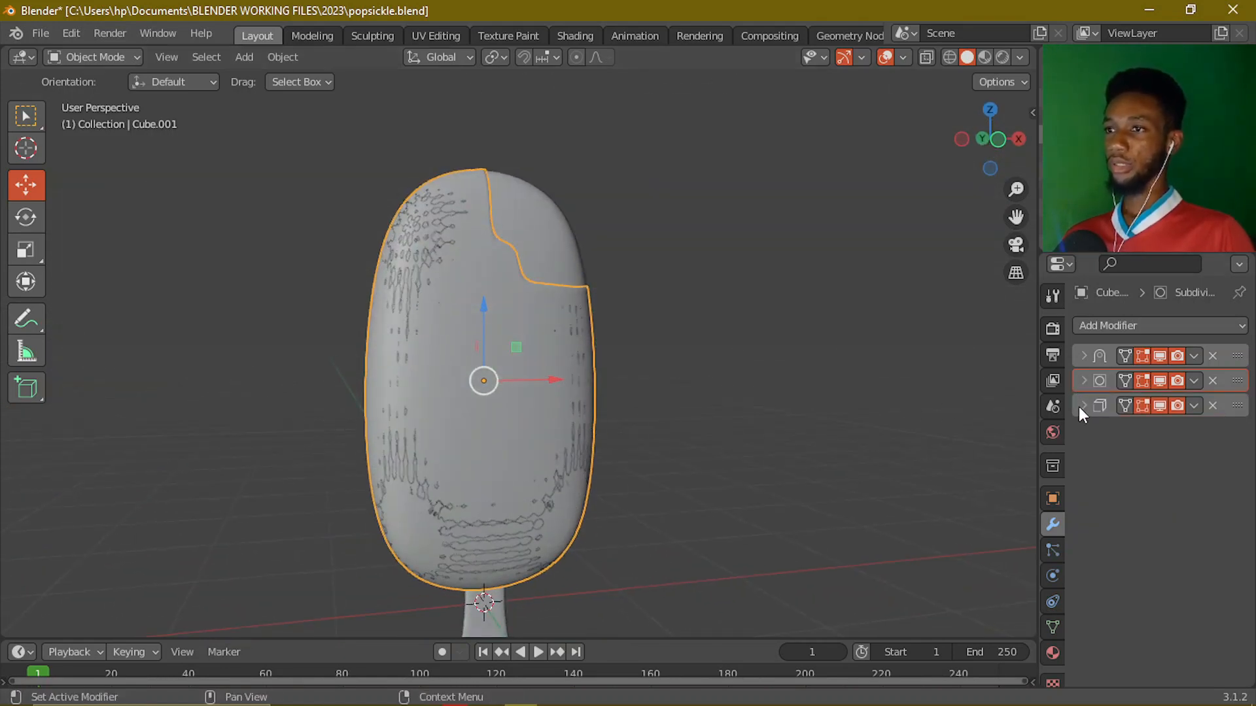
- Try hiding Solidify in the viewport and ordering it before Subdivision, restoring its display and its place at the end of the stack
click(1163, 407)
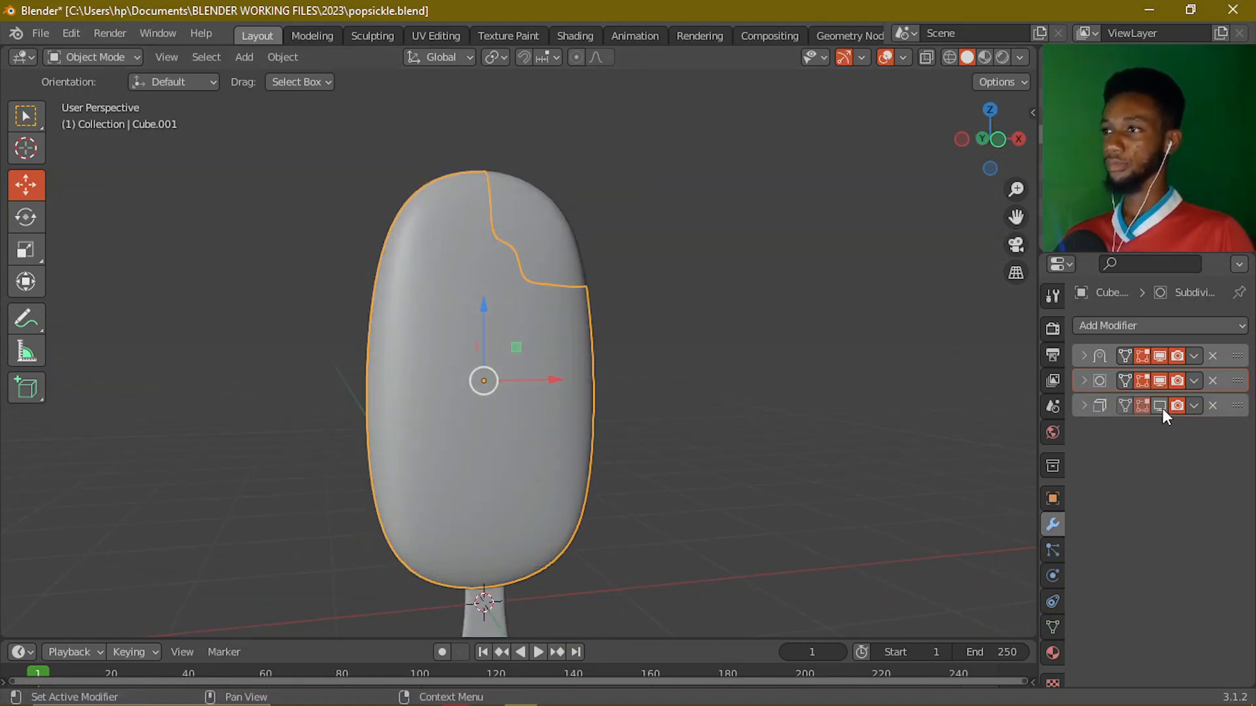
click(1163, 407)
drag(1237, 406, 1237, 378)
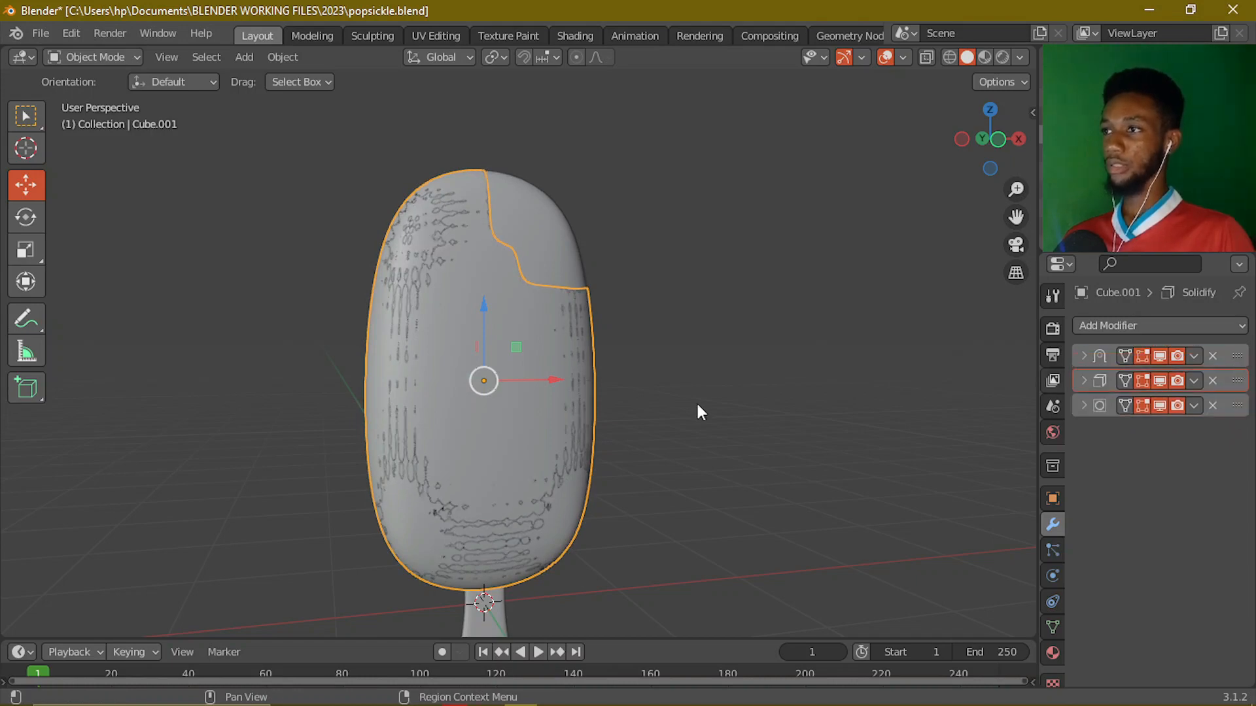
middle_drag(696, 402, 451, 372)
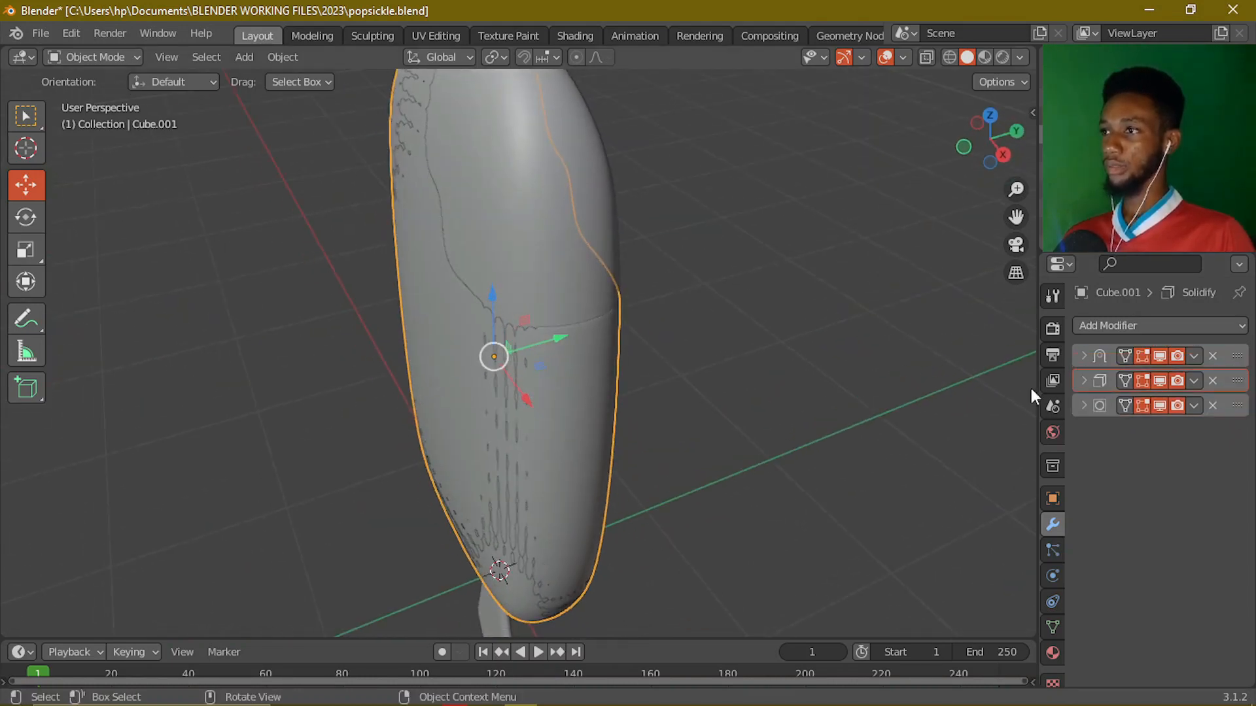
drag(1237, 386, 1239, 435)
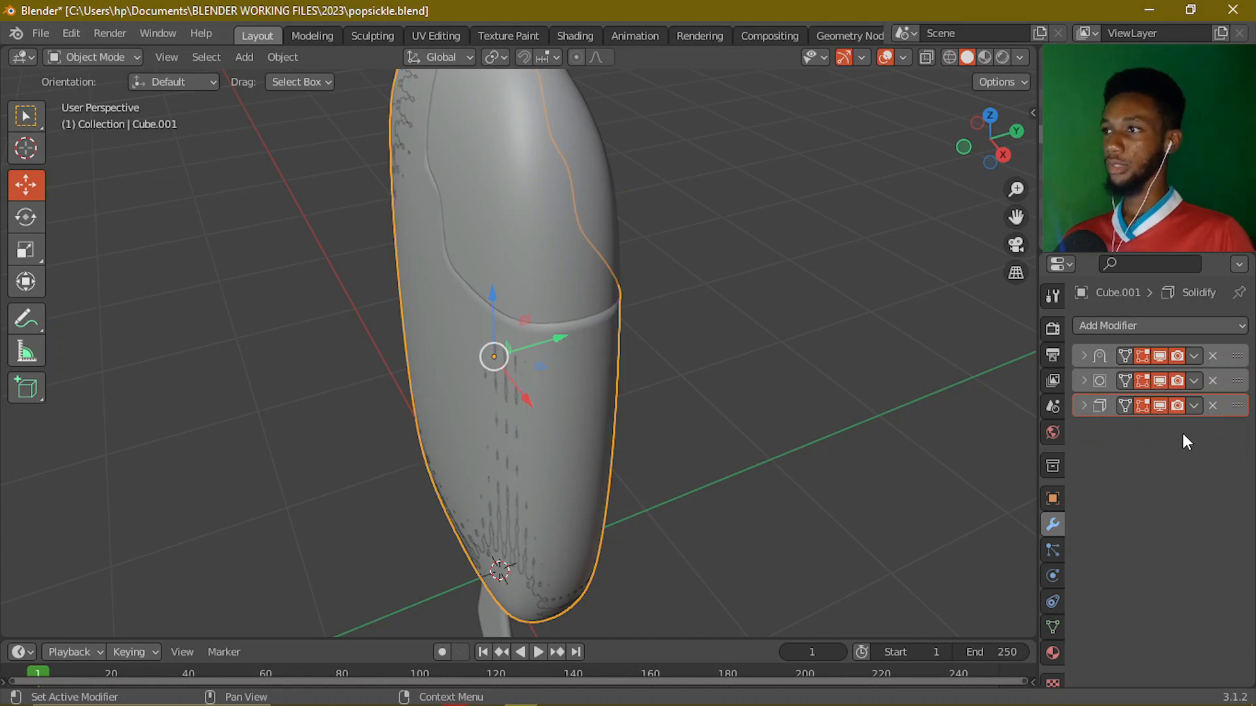
- Apply Shade Smooth to the coating
scroll(496, 281, up, 4)
middle_drag(497, 281, 565, 401)
right_click(565, 402)
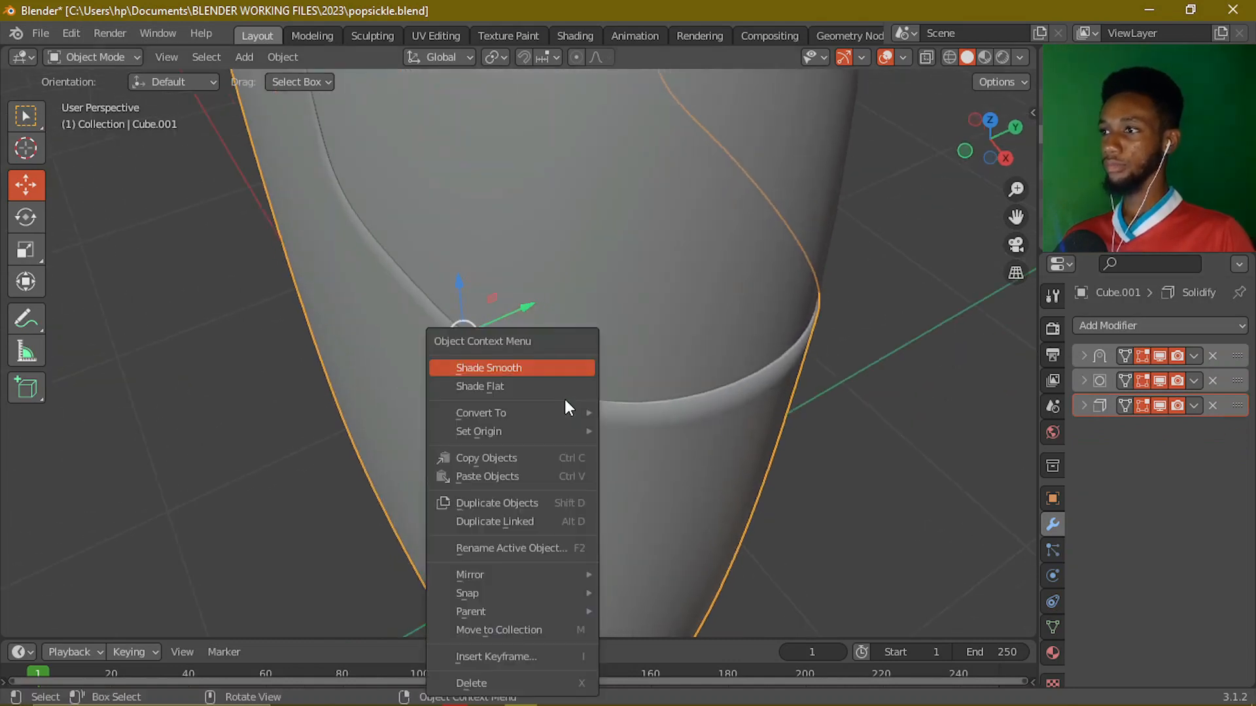
click(547, 369)
scroll(689, 450, down, 6)
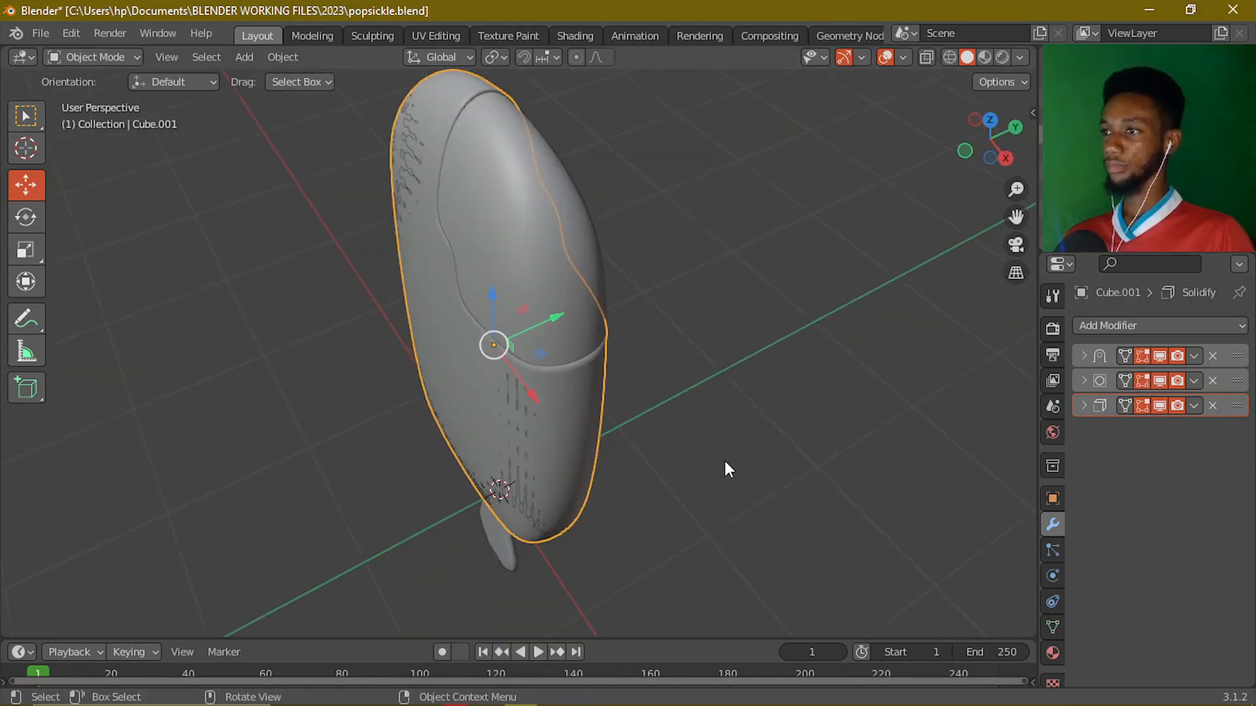
- Configure the viewport shading with MatCap lighting, Random object colours, Shadow and Cavity
middle_drag(771, 425, 768, 282)
scroll(497, 282, up, 5)
scroll(768, 282, down, 5)
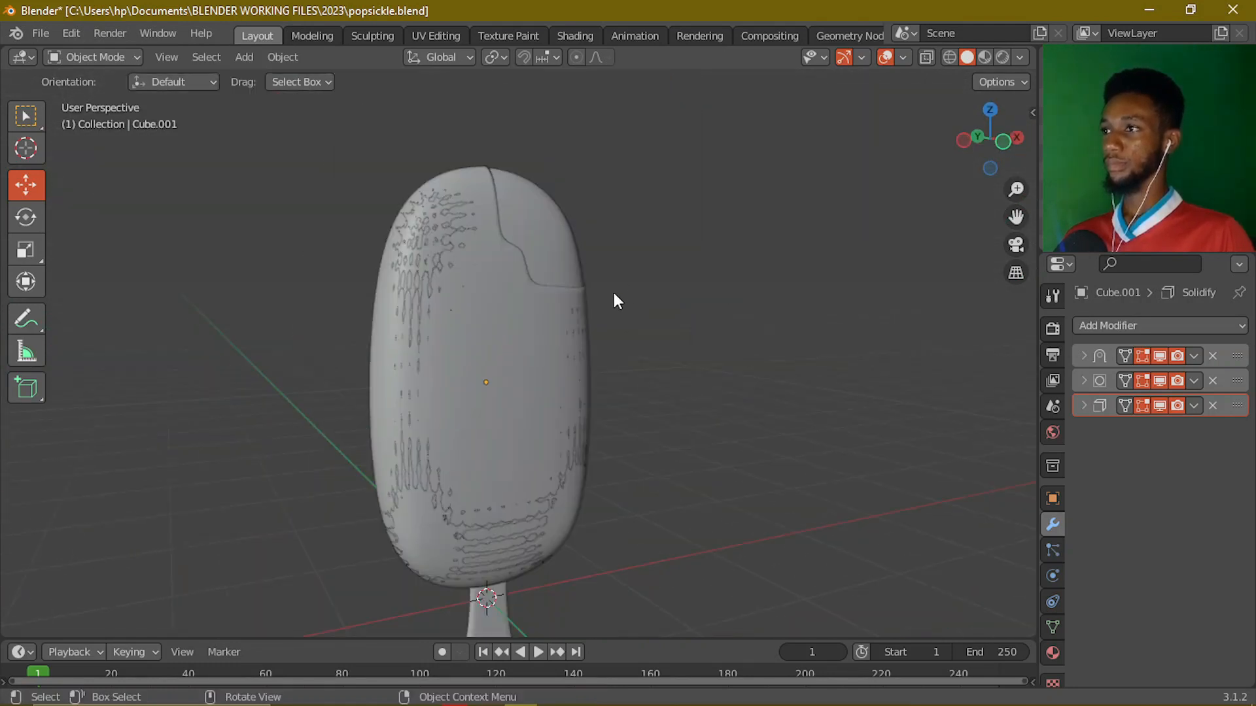
middle_drag(612, 289, 531, 300)
scroll(531, 300, up, 1)
scroll(526, 363, down, 2)
middle_drag(525, 368, 590, 318)
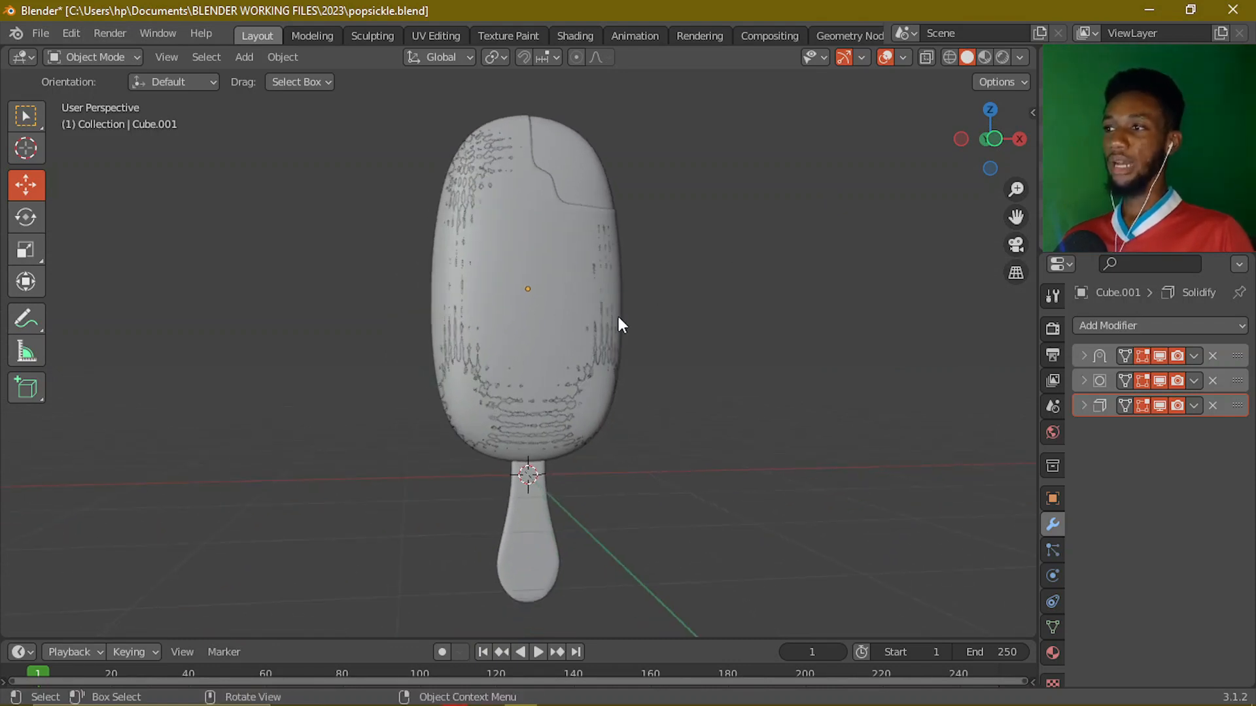
click(1018, 60)
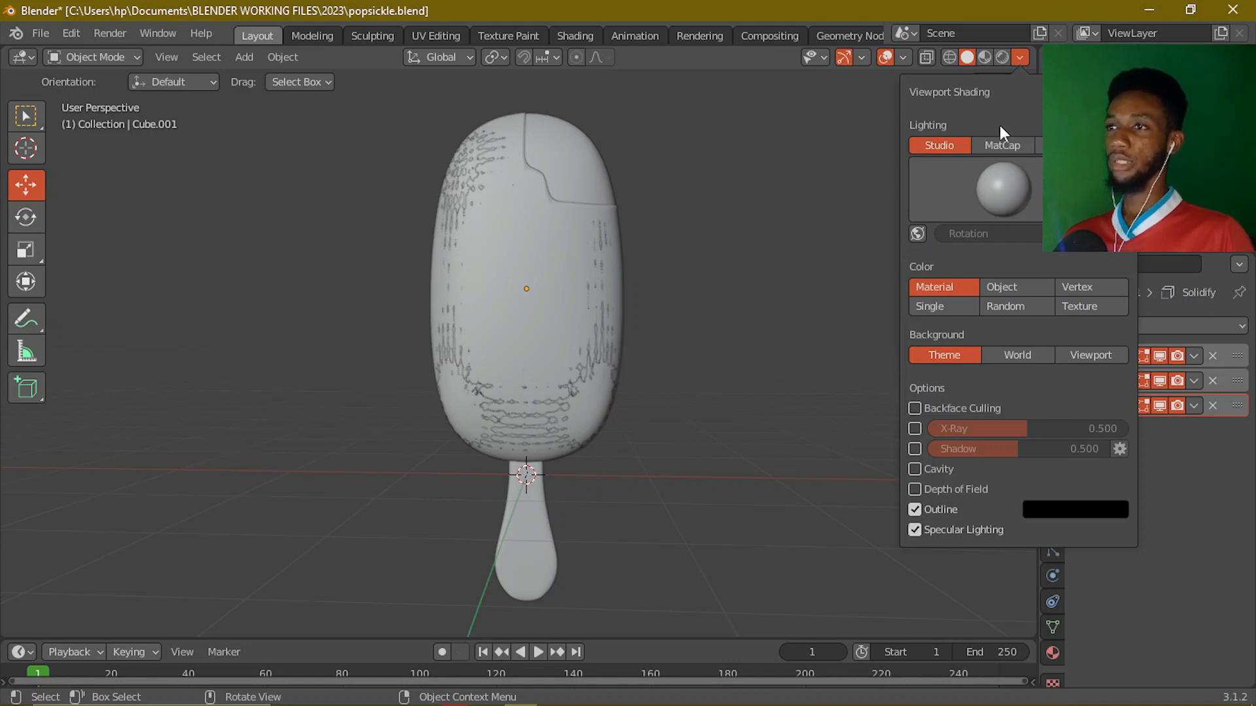
click(1005, 144)
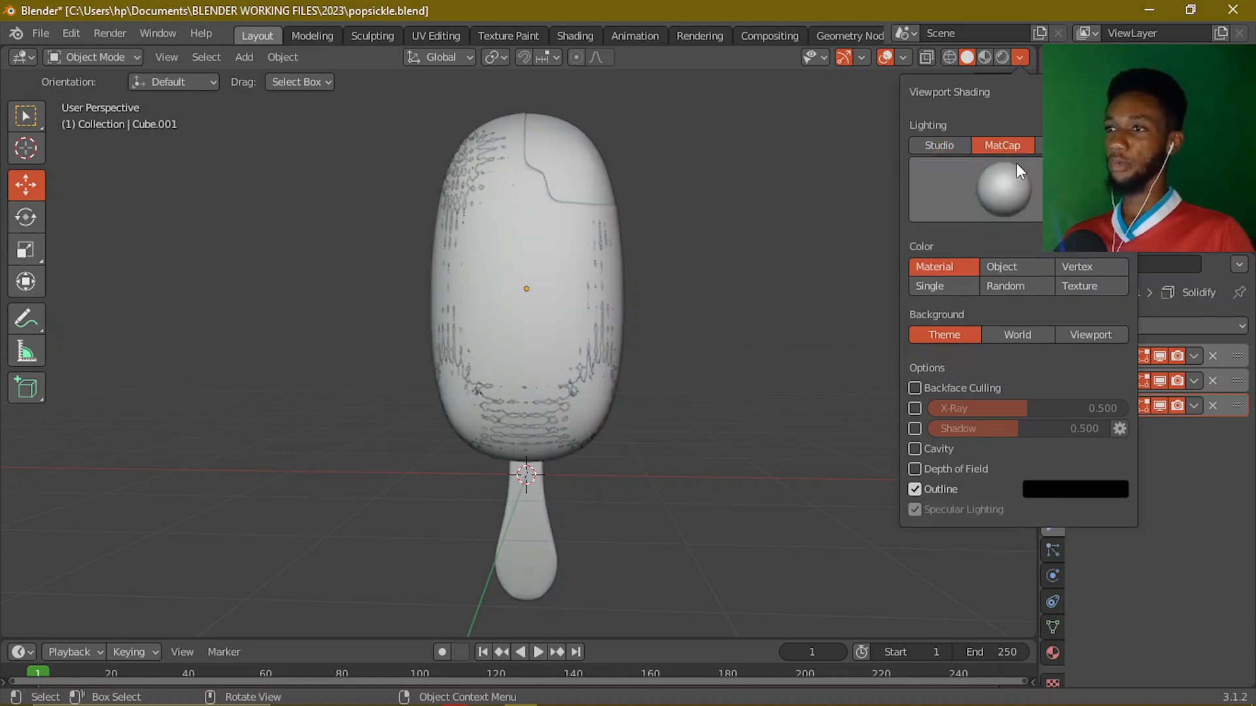
click(1020, 288)
click(915, 429)
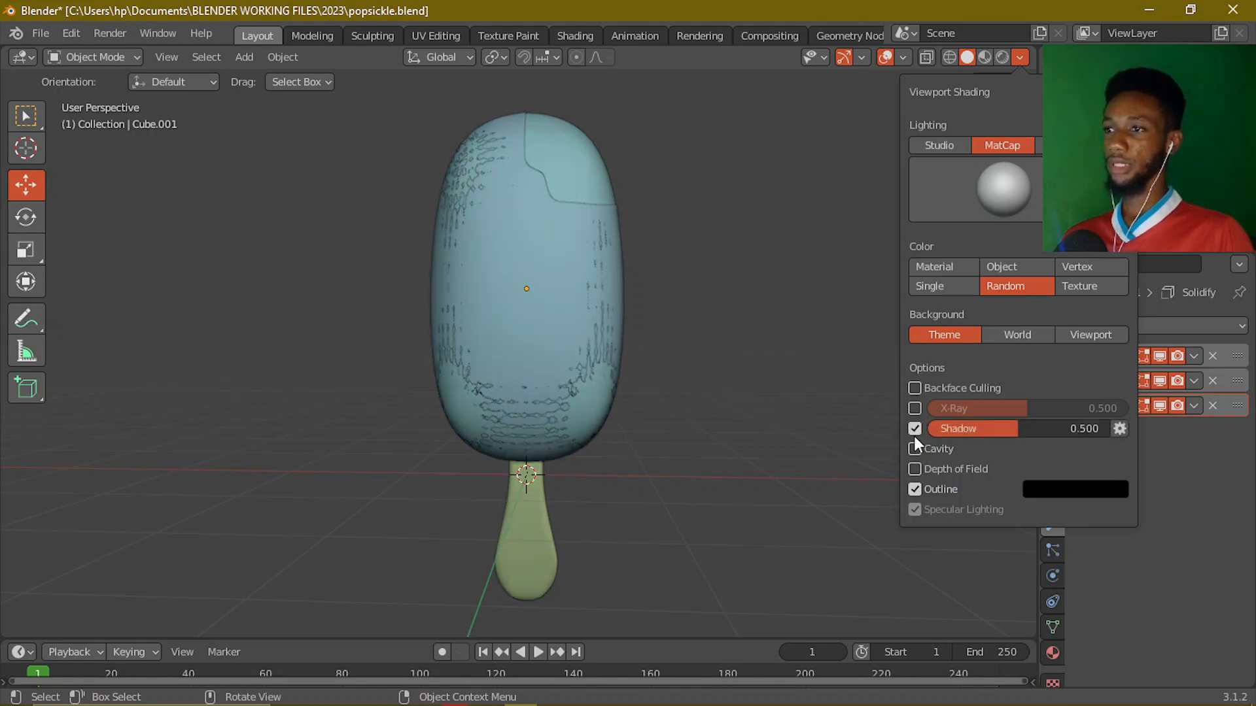
click(915, 448)
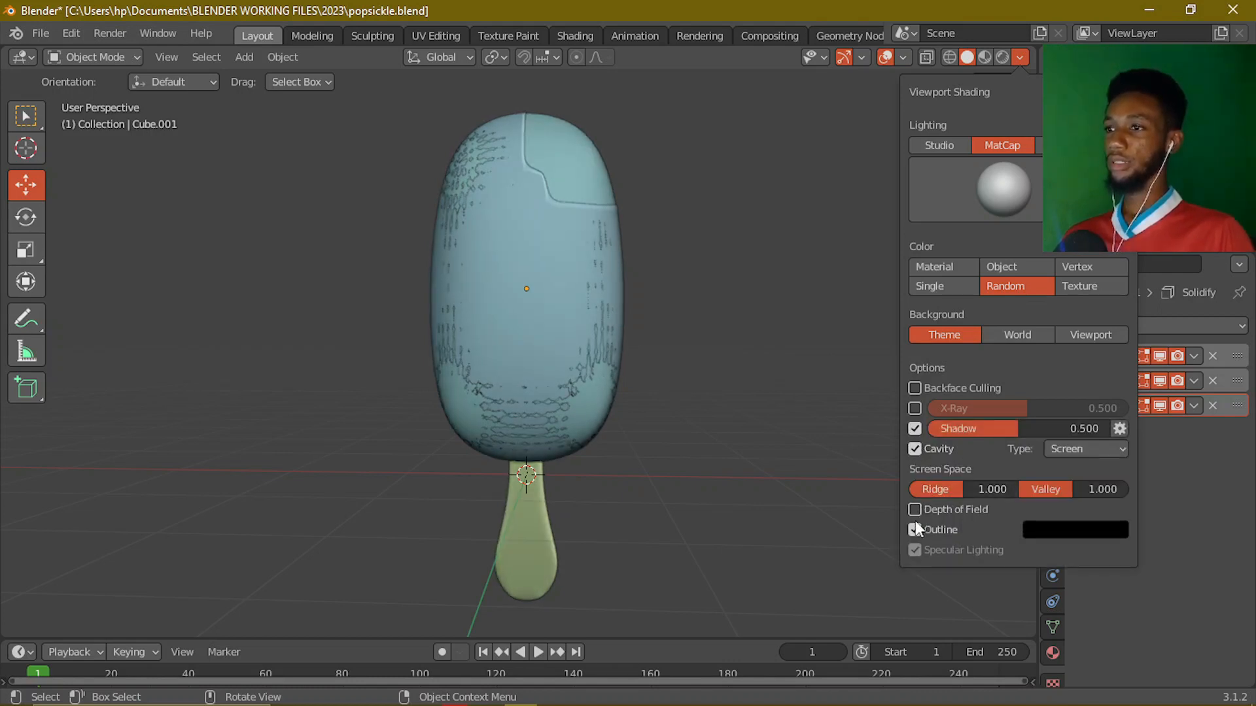
- Select the original popsicle body under the coating and apply its Bevel modifier
scroll(567, 261, up, 3)
middle_drag(650, 239, 555, 288)
click(556, 289)
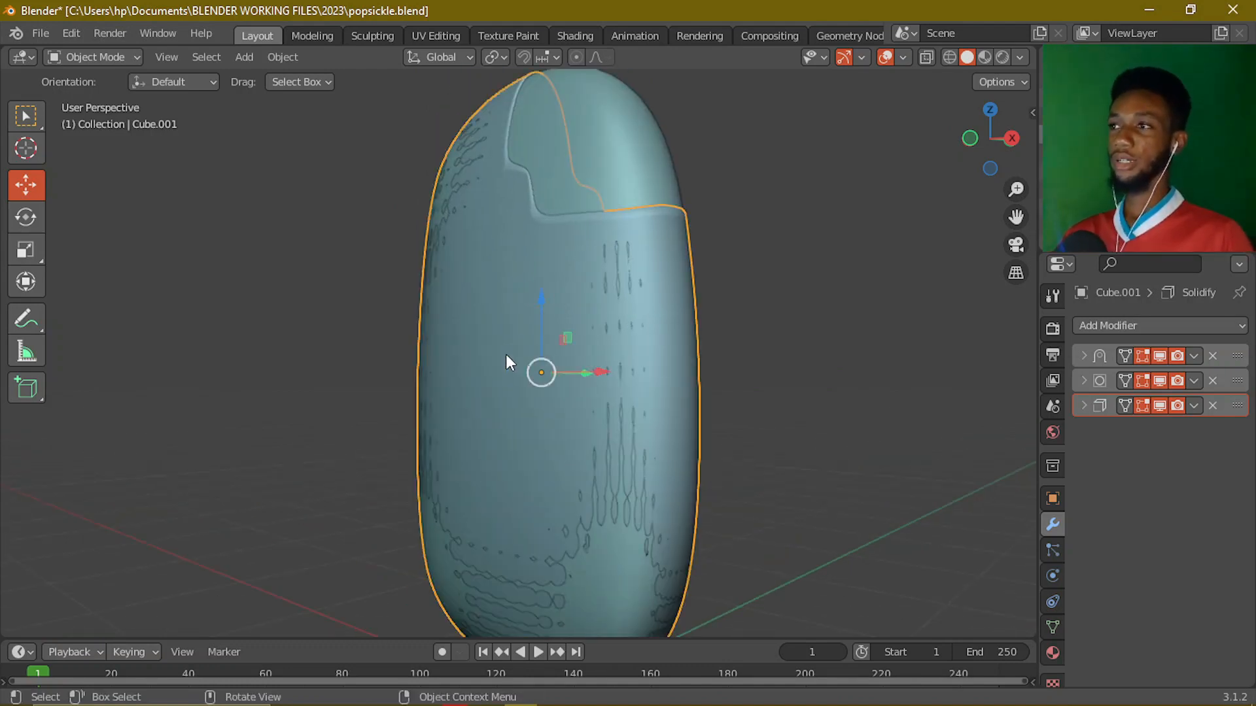
scroll(492, 324, down, 3)
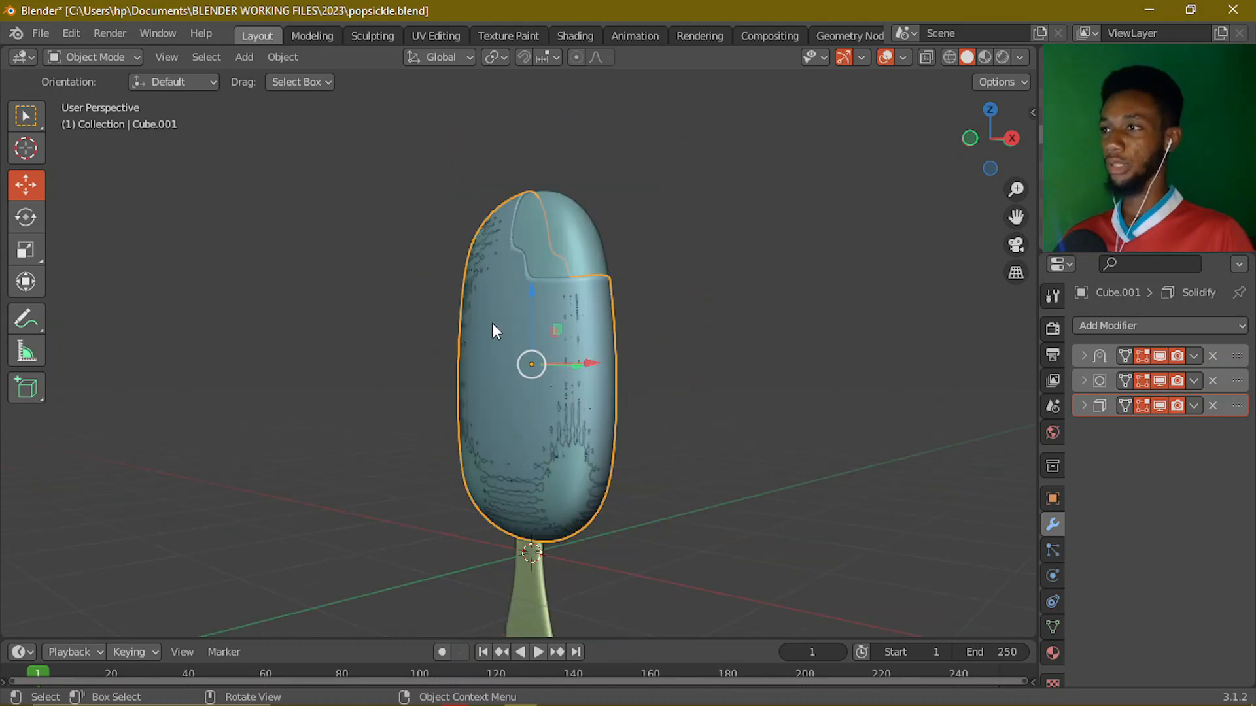
middle_drag(492, 324, 607, 320)
click(618, 221)
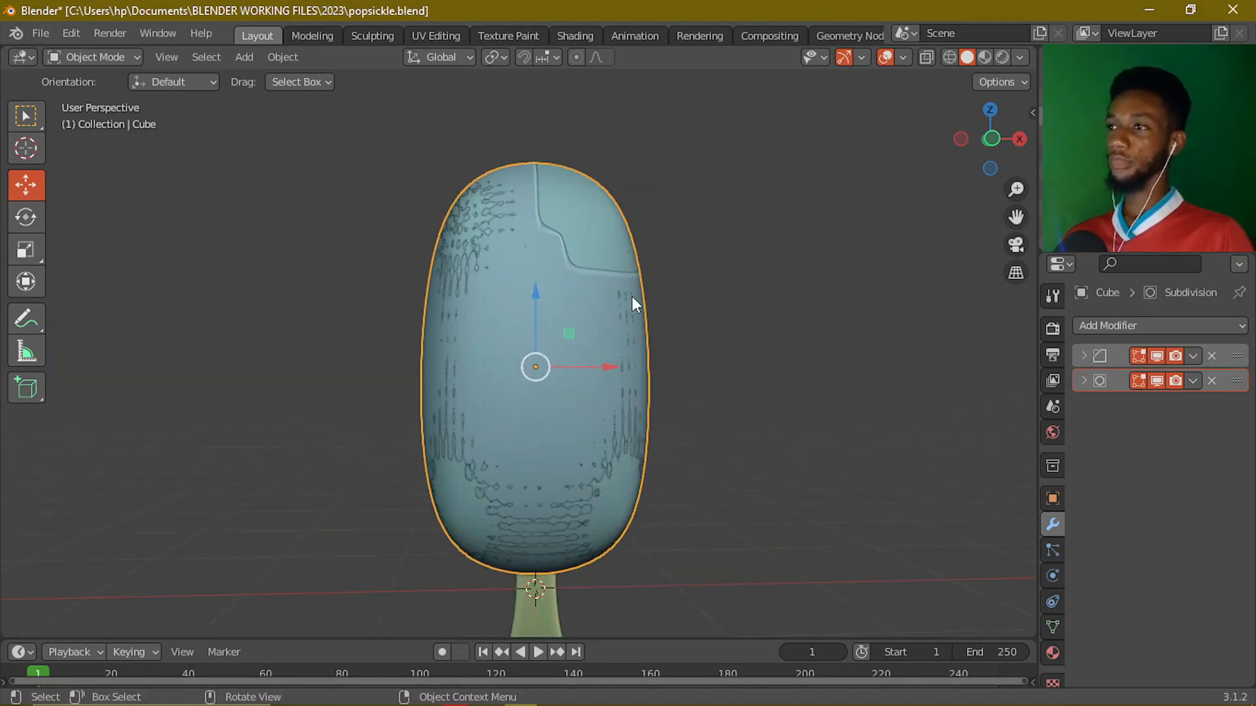
click(1083, 357)
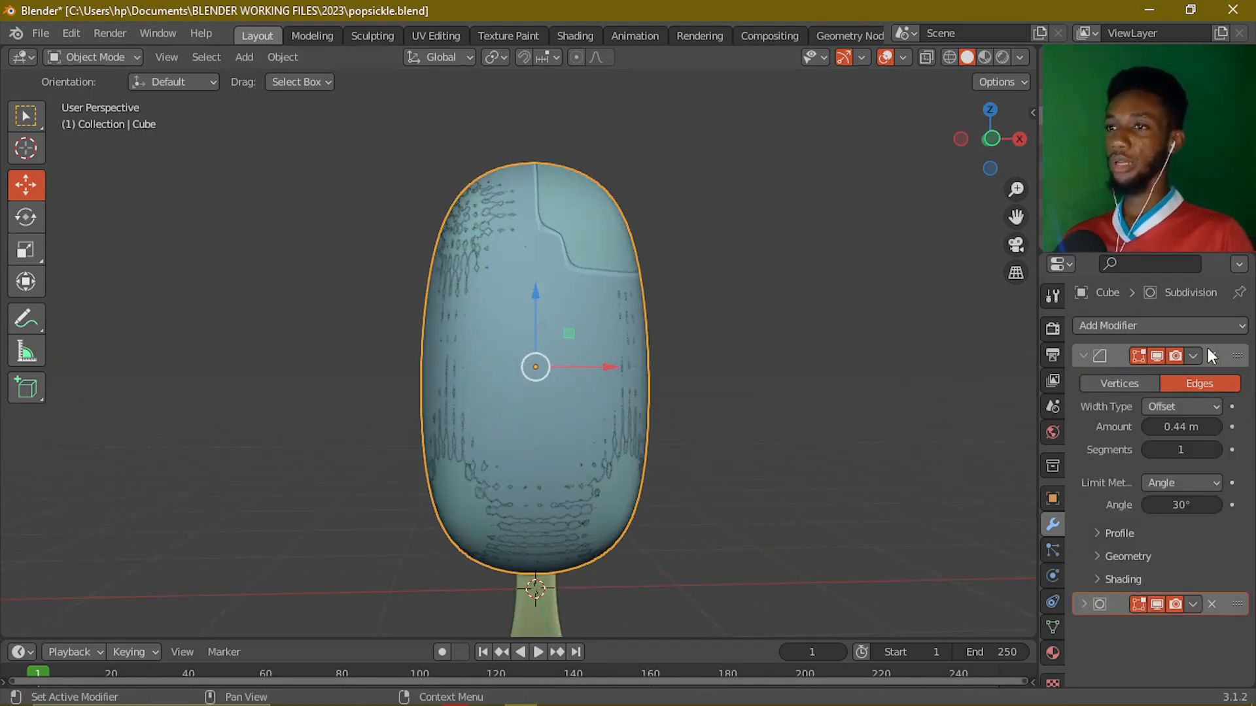
click(1193, 355)
click(1186, 378)
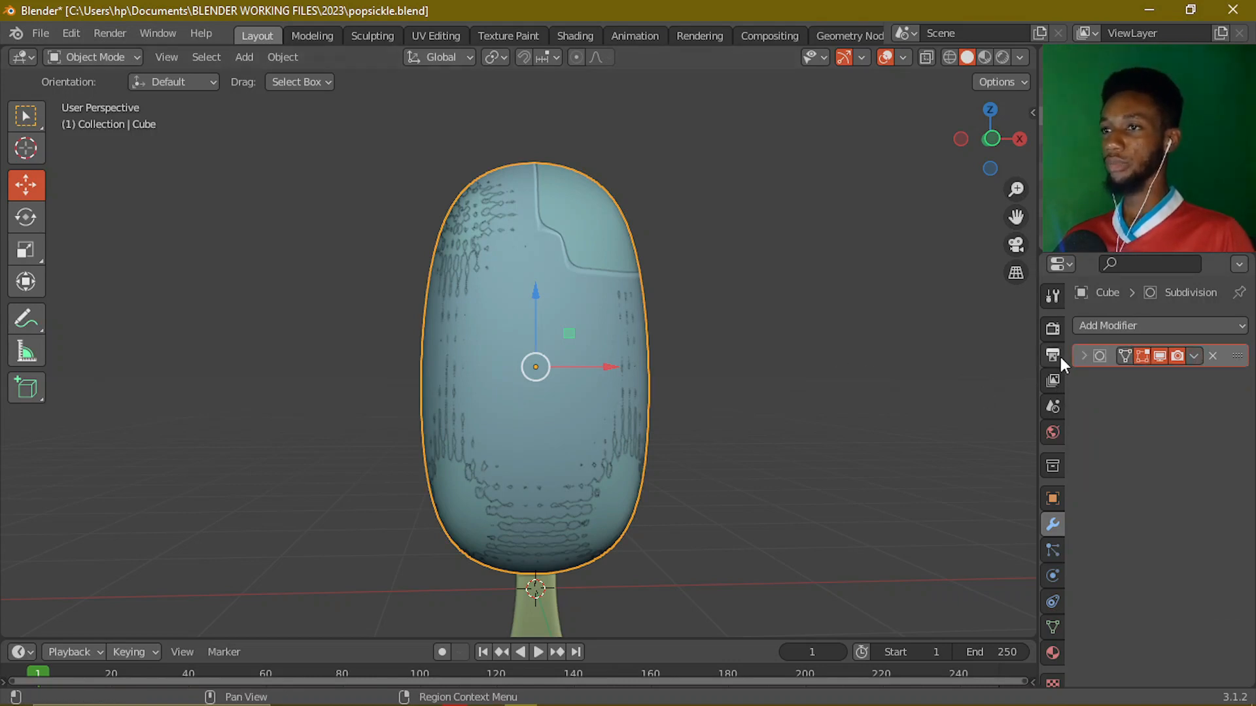
- Set the viewport level of the original body's Subdivision modifier to 2 and apply the modifier
click(1083, 356)
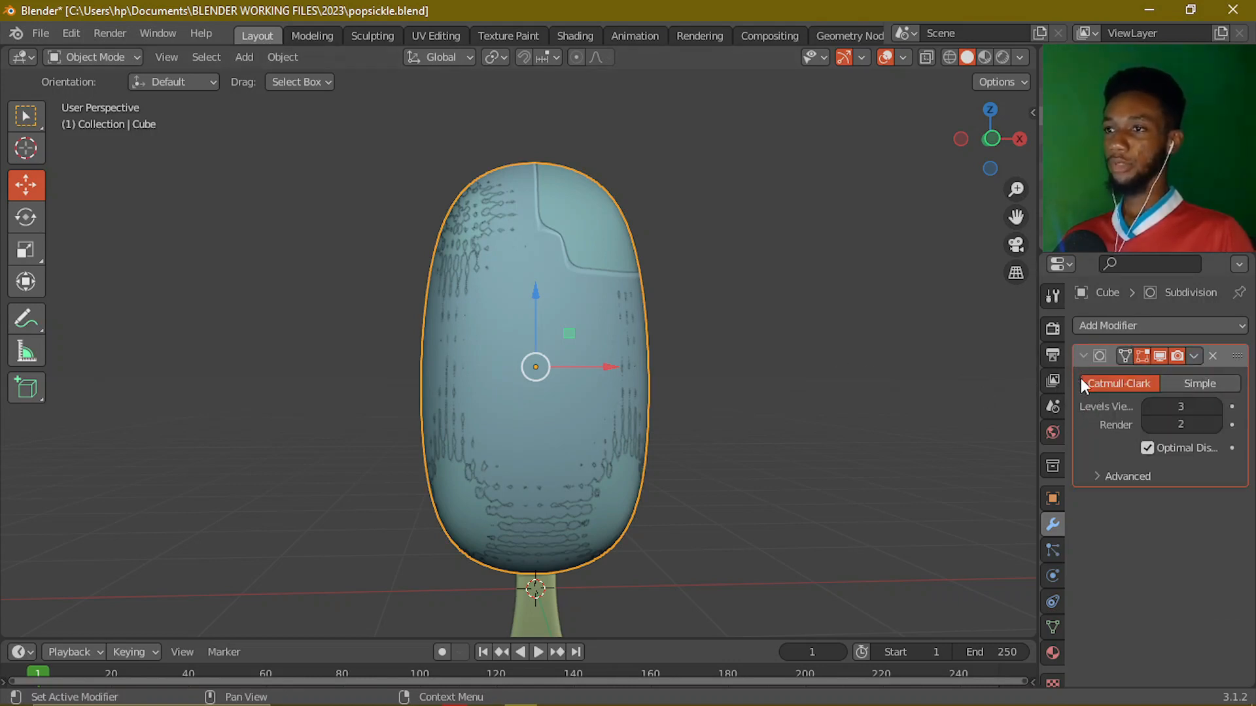
click(1147, 406)
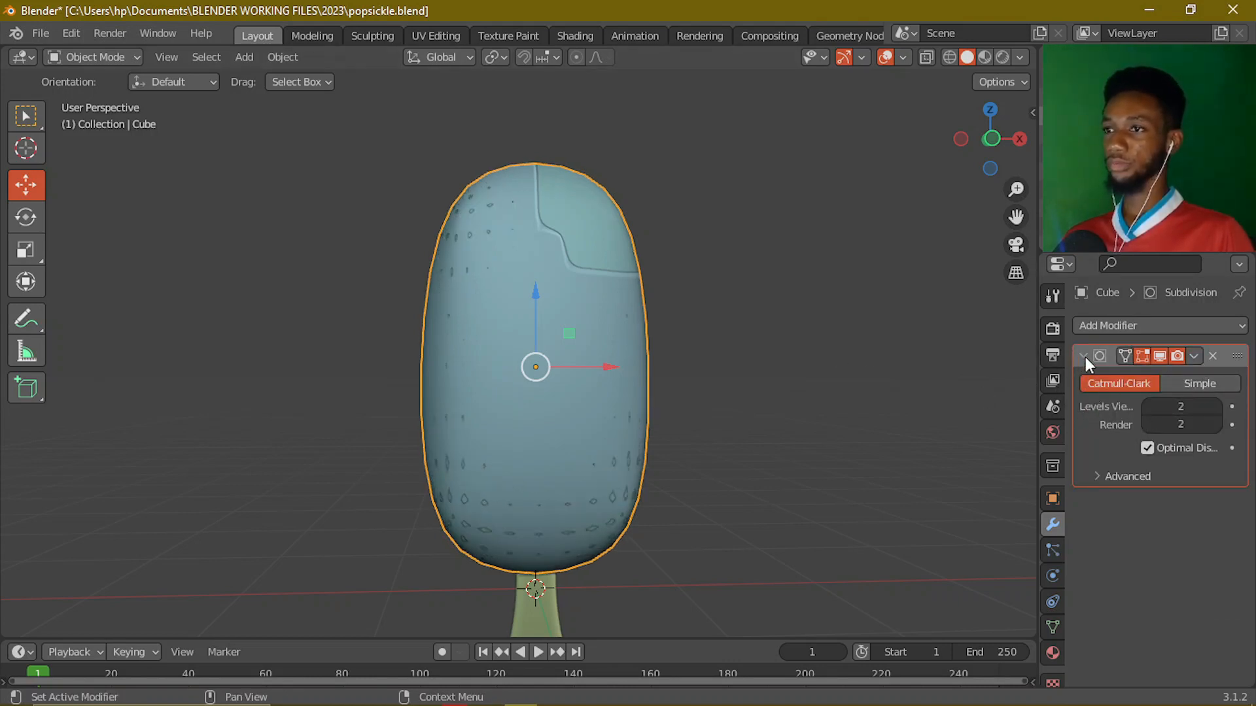
click(1193, 356)
click(1195, 378)
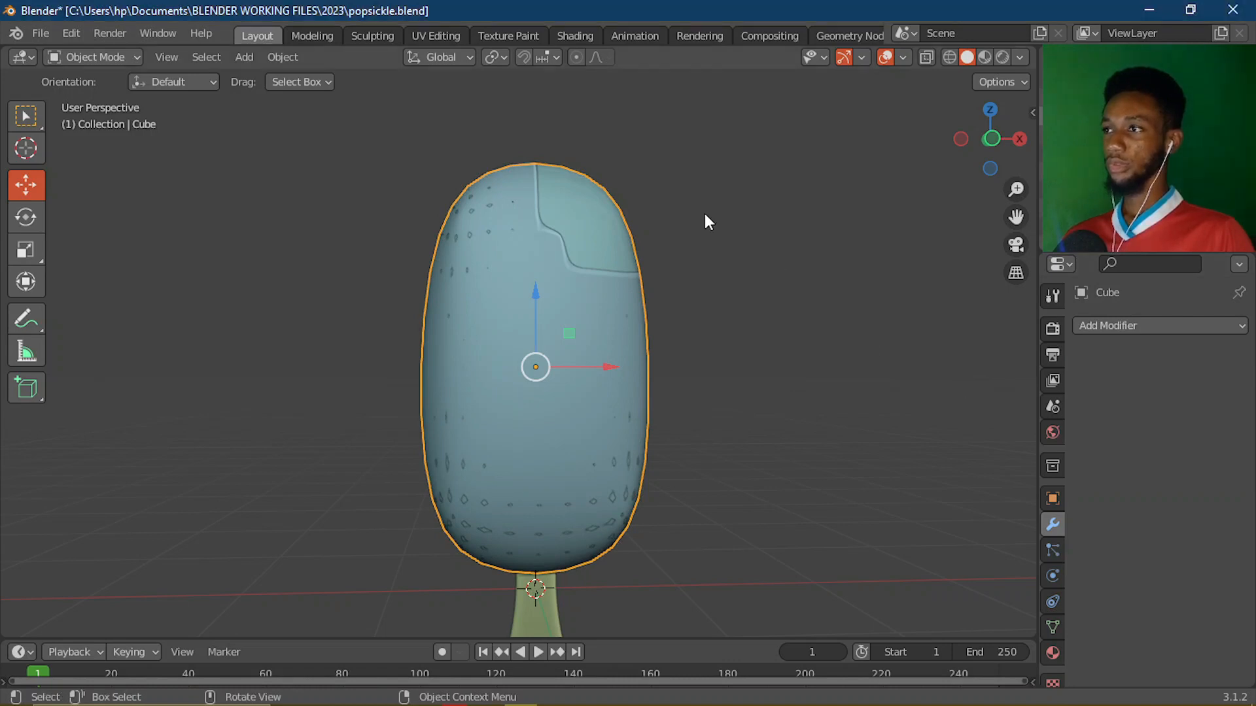
- Open the original body in the Sculpting workspace, framing its exposed upper corner, and dismiss the webcam notification
middle_drag(595, 301, 559, 240)
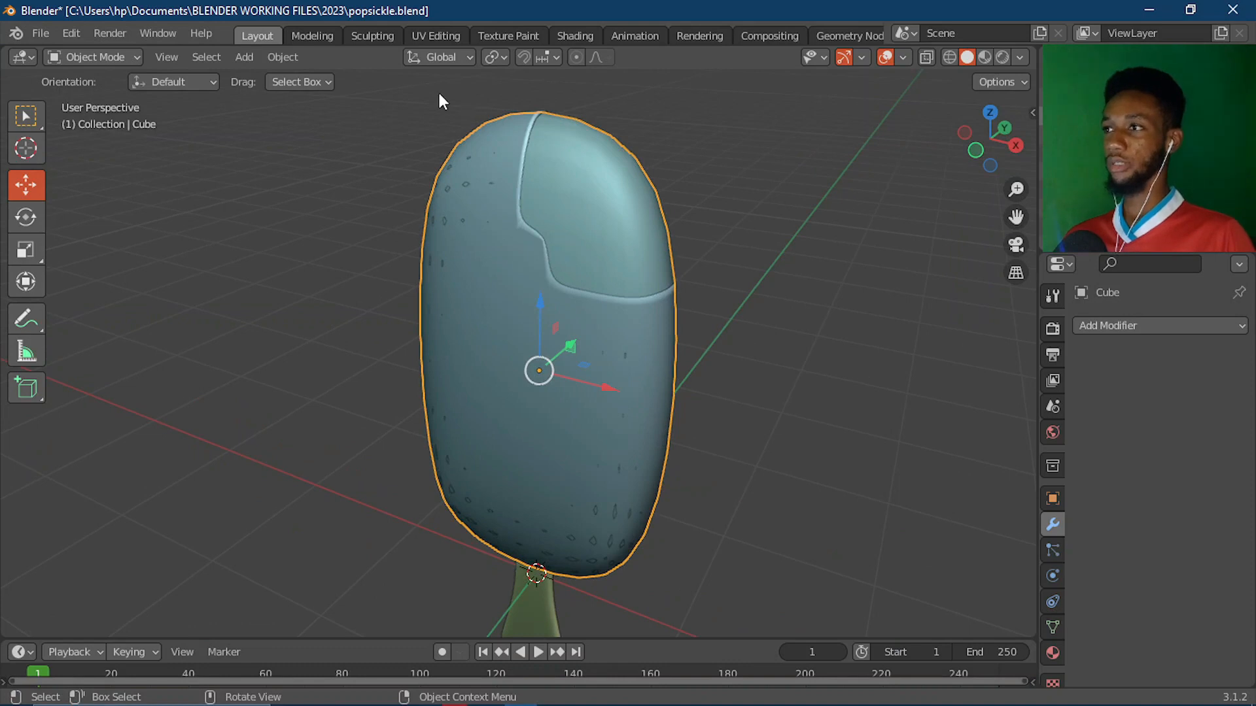
click(373, 36)
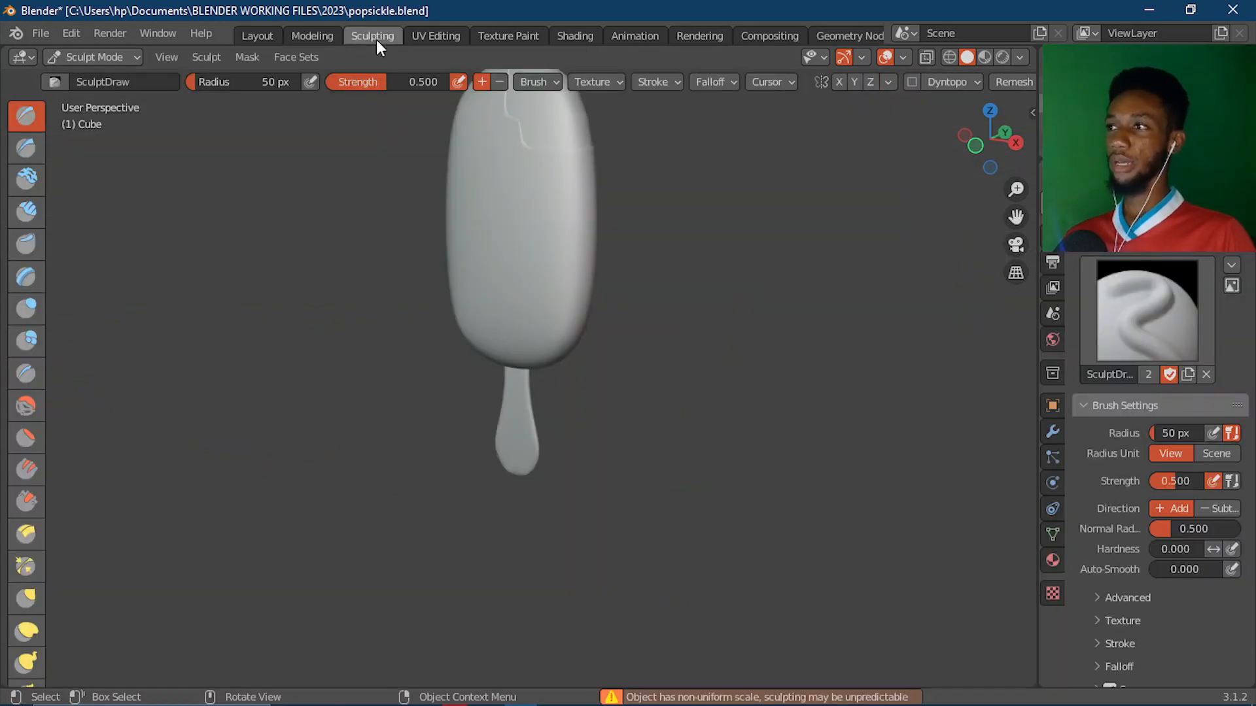
middle_drag(508, 181, 536, 235)
scroll(846, 414, up, 5)
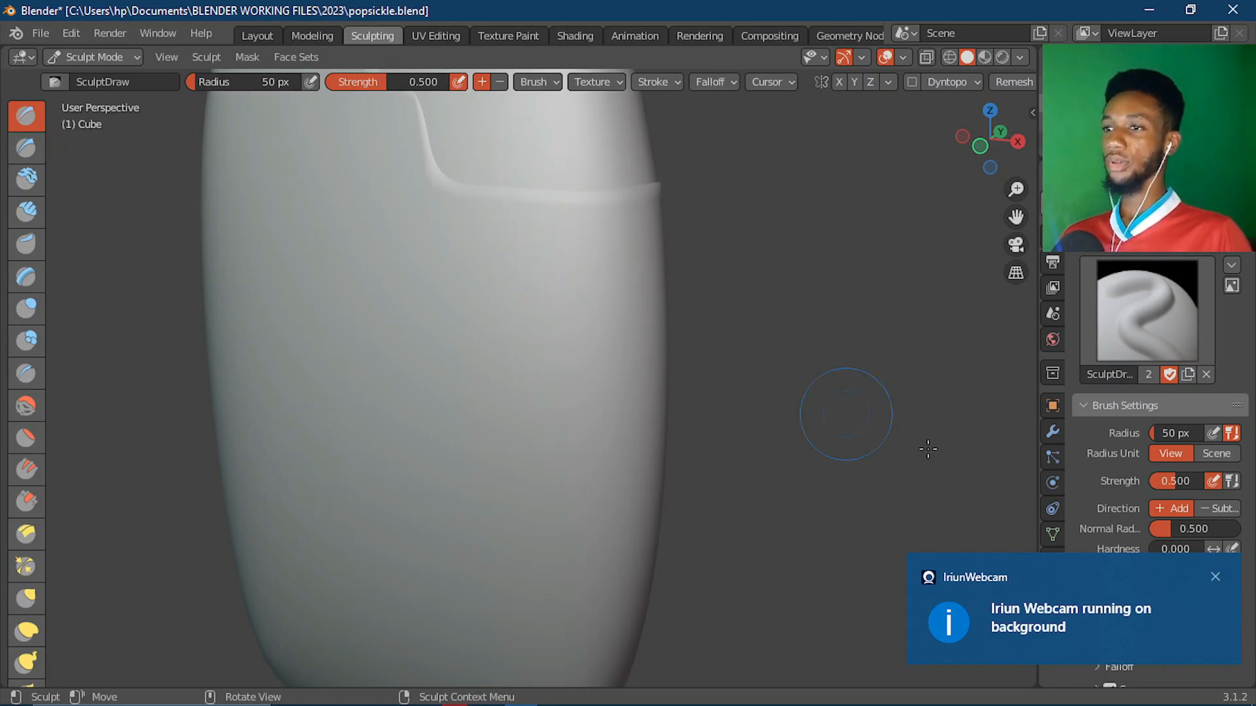
click(1215, 576)
scroll(642, 258, down, 5)
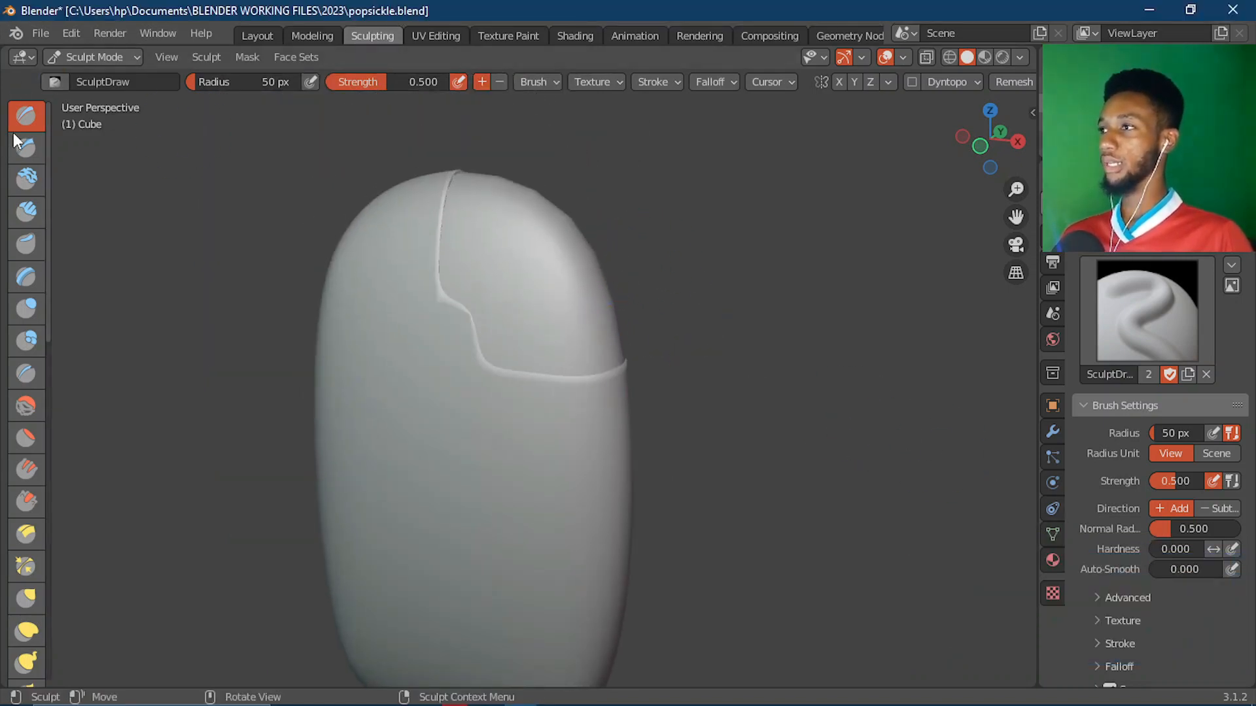
- Carve a bite hollow into the inner body's exposed upper corner with the Draw brush at a 211 px radius
middle_drag(582, 248, 551, 274)
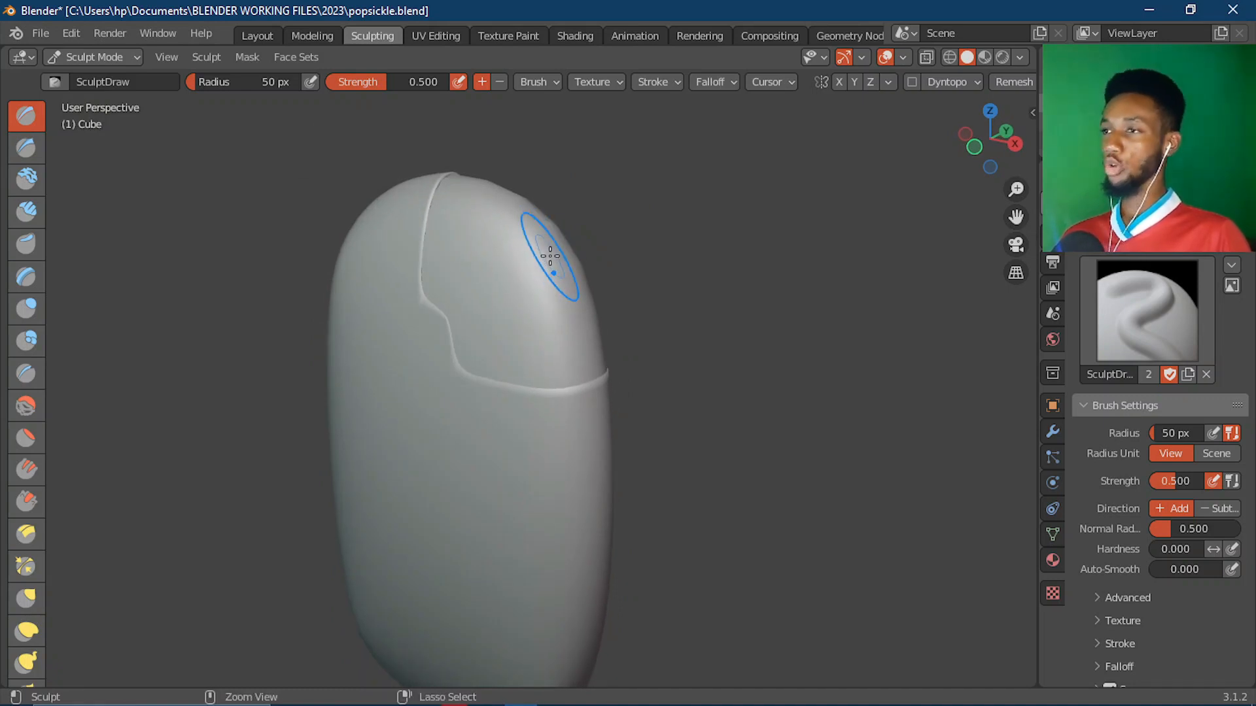
drag(399, 81, 406, 82)
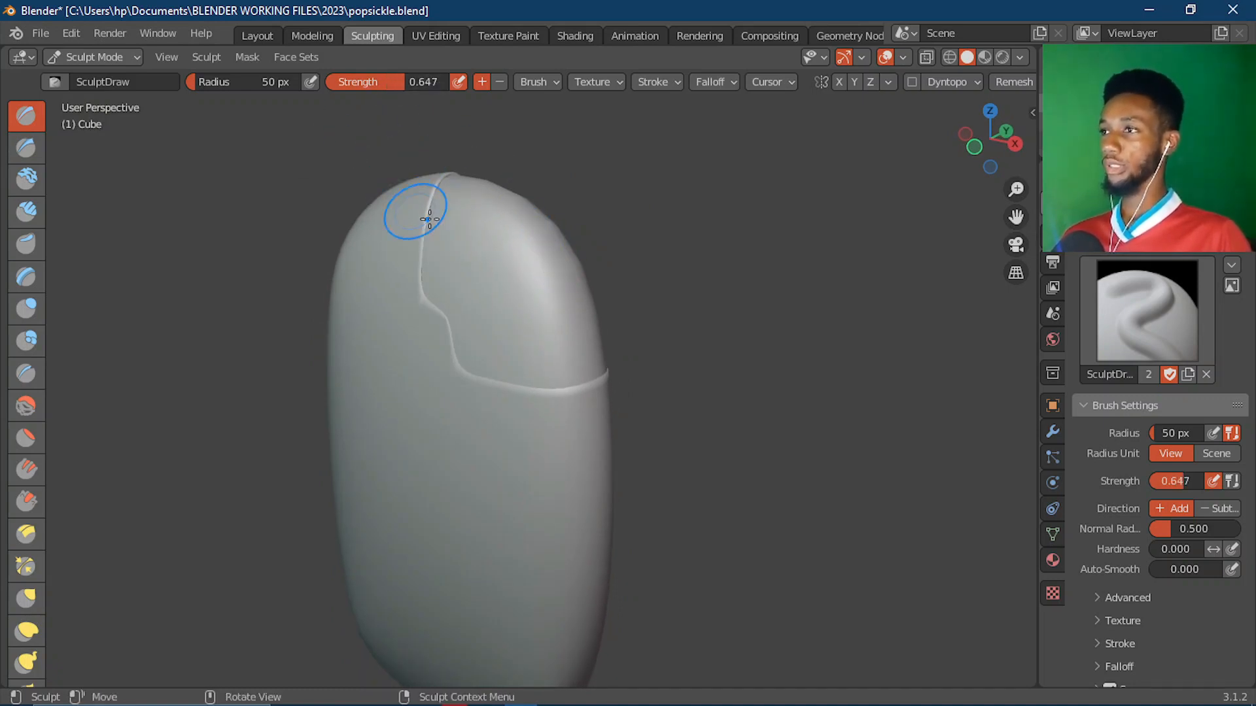
mouse_move(512, 218)
ctrl+mouse_down()
mouse_move(534, 287)
mouse_move(558, 253)
mouse_move(520, 239)
ctrl+mouse_up()
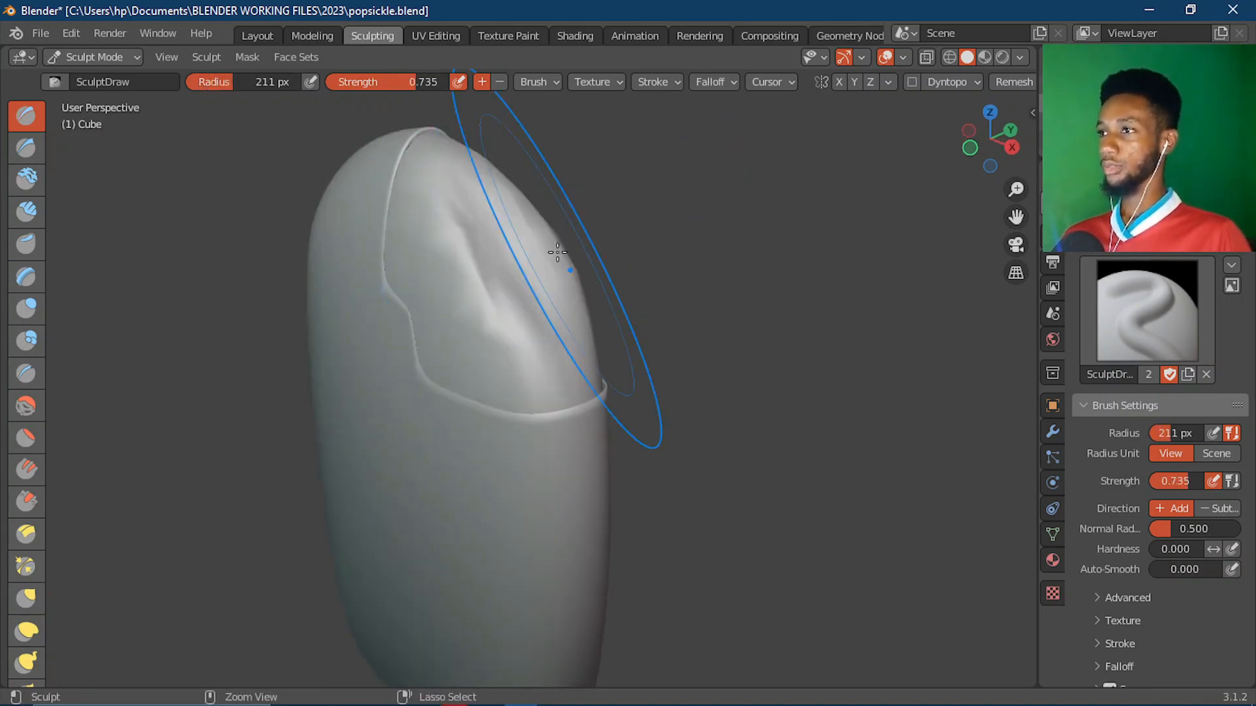
mouse_move(533, 308)
middle_down()
mouse_move(462, 302)
mouse_move(576, 235)
middle_up()
ctrl+drag(576, 235, 605, 295)
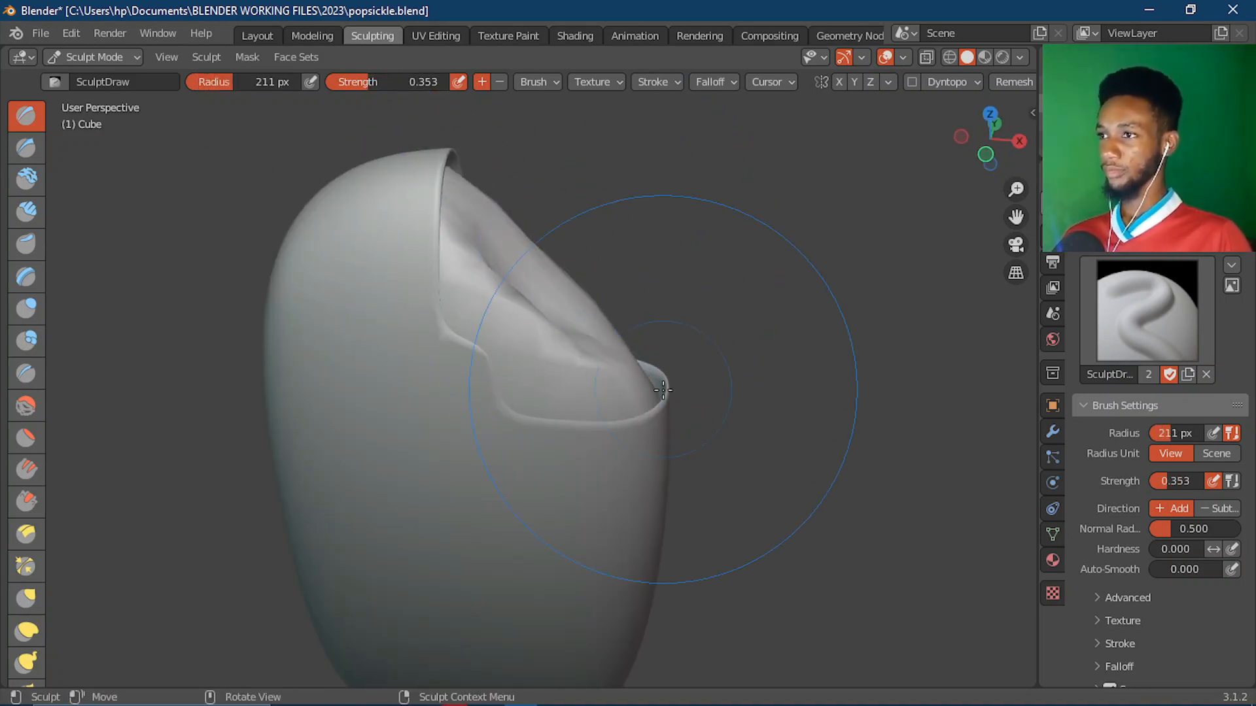
- Refine the bite's slope with the Draw brush at a 101 px radius and 0.169 strength
drag(233, 81, 207, 81)
middle_drag(481, 419, 406, 426)
mouse_move(588, 435)
middle_down()
mouse_move(509, 481)
mouse_move(482, 477)
mouse_move(532, 322)
mouse_move(414, 210)
mouse_move(370, 355)
mouse_move(482, 292)
mouse_move(328, 258)
mouse_move(530, 530)
mouse_move(538, 449)
mouse_move(419, 451)
mouse_move(421, 477)
mouse_move(571, 376)
mouse_move(412, 239)
mouse_move(421, 308)
mouse_move(393, 515)
mouse_move(372, 406)
mouse_move(471, 485)
mouse_move(347, 340)
mouse_move(310, 339)
middle_up()
key(shift+s)
key(x)
key(shift+f)
click(316, 308)
middle_drag(536, 523, 589, 432)
mouse_move(707, 615)
middle_down()
mouse_move(662, 620)
mouse_move(754, 474)
middle_up()
drag(753, 474, 684, 418)
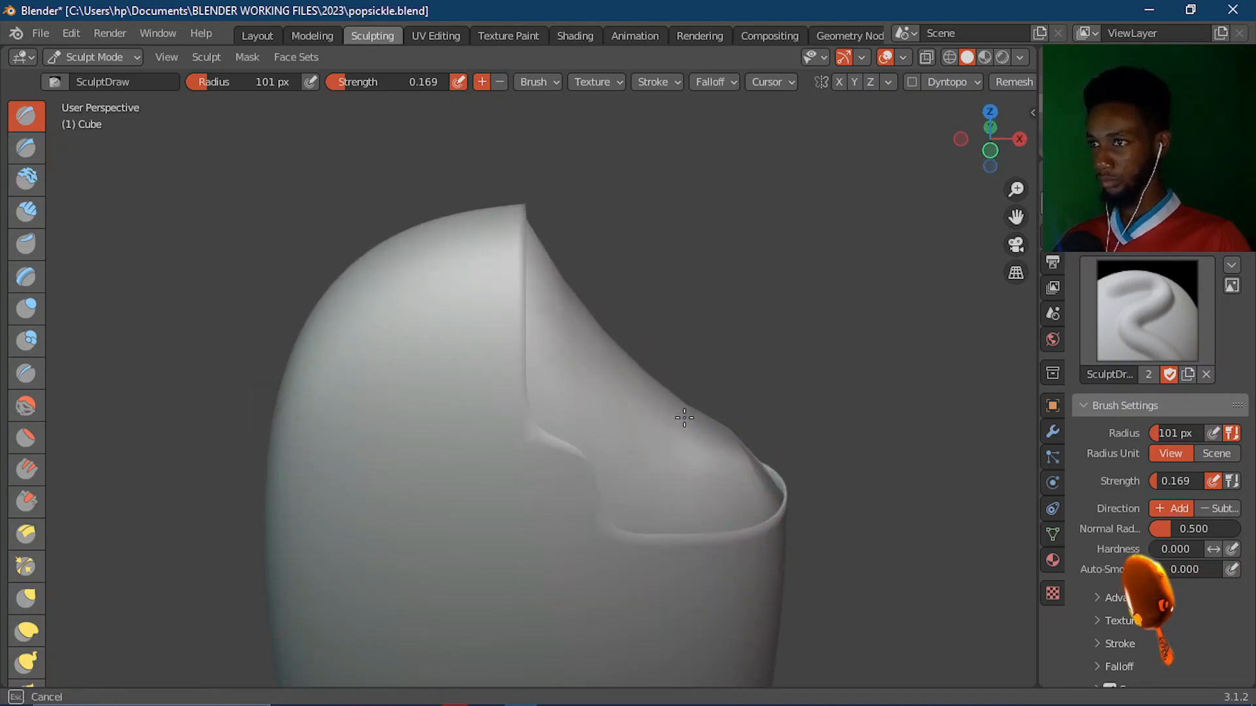
- Adjust the brush strength and reshape the lower end of the bite beside the coating's rim
key(shift+f)
click(719, 439)
drag(735, 451, 764, 474)
middle_drag(764, 475, 628, 582)
drag(612, 641, 620, 587)
mouse_move(624, 585)
middle_down()
mouse_move(693, 556)
mouse_move(473, 645)
middle_up()
- Smooth the bitten surface with the Smooth brush at a 101 px radius and 0.700 strength
click(19, 417)
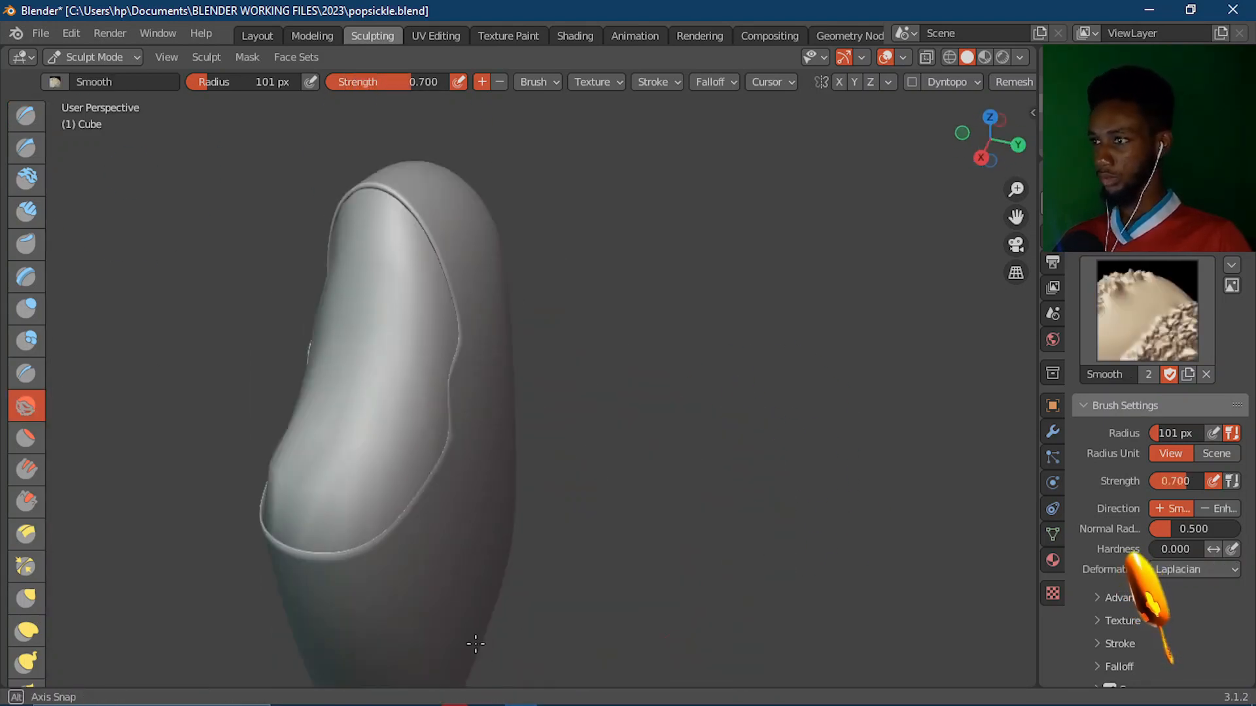
drag(366, 523, 305, 516)
middle_drag(306, 516, 406, 471)
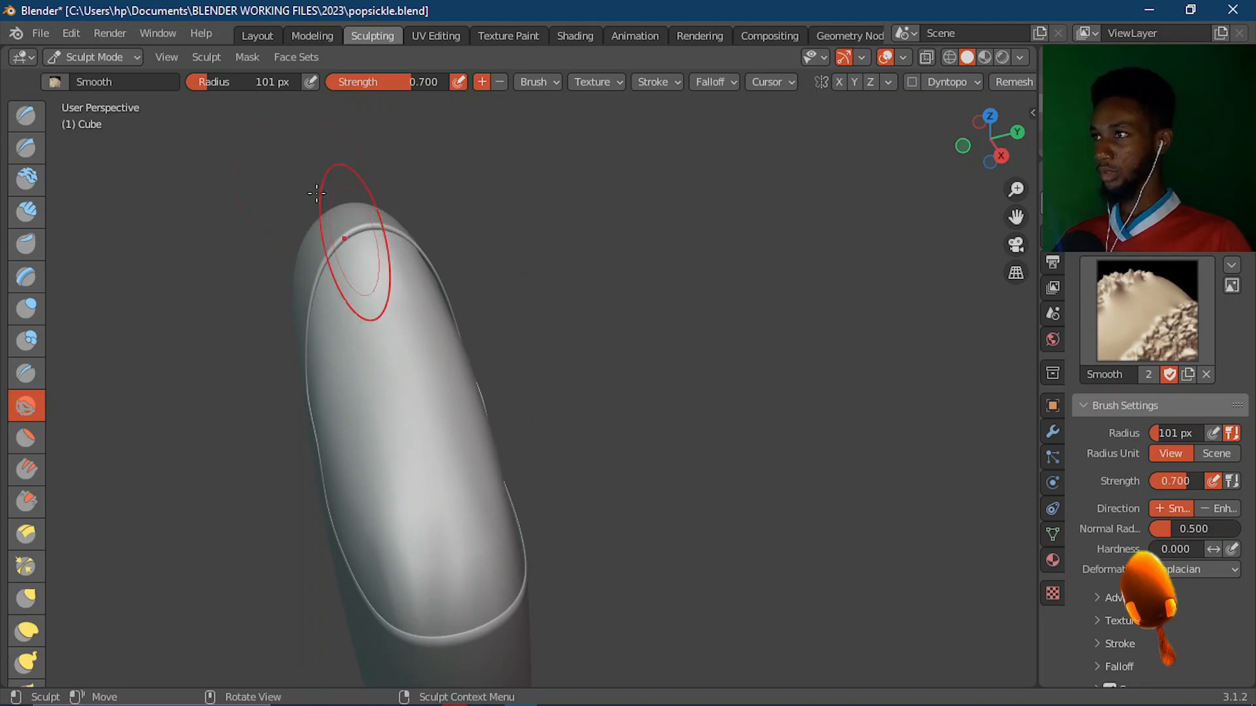
- Return to the Layout workspace and give the inner body a Subdivision Surface modifier with viewport level 2
click(249, 32)
middle_drag(335, 226, 595, 315)
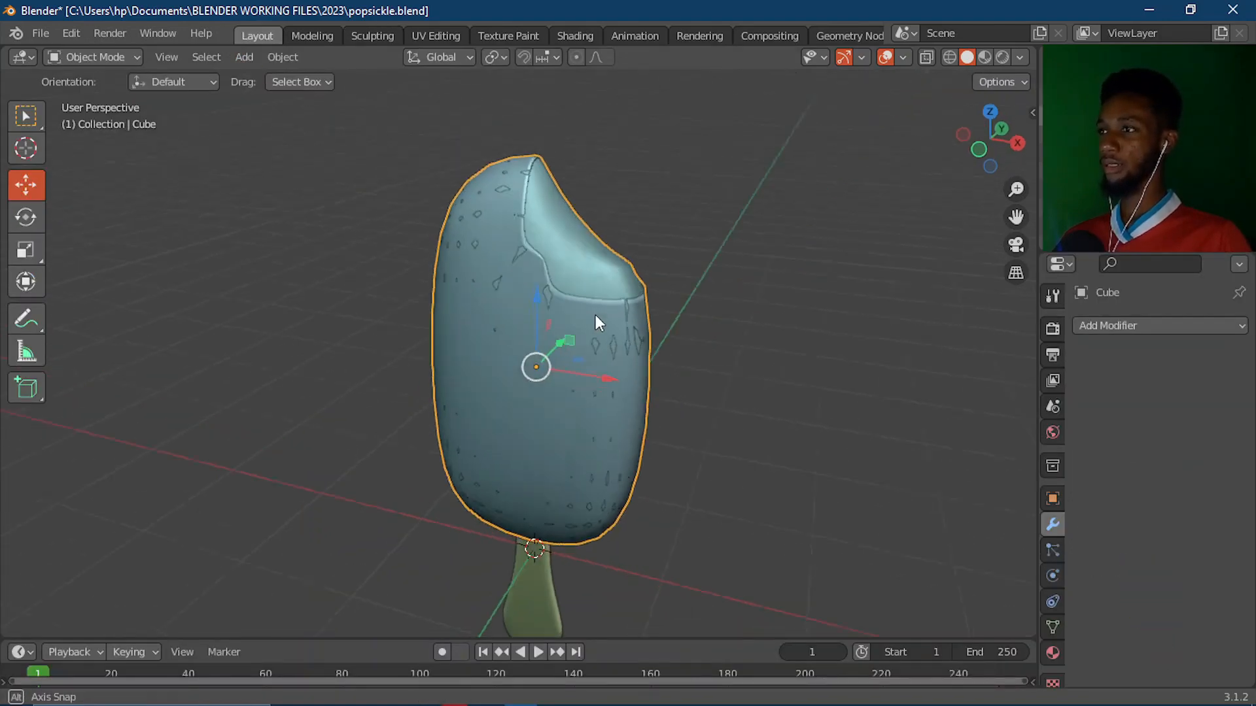
scroll(650, 317, up, 2)
middle_drag(795, 356, 606, 229)
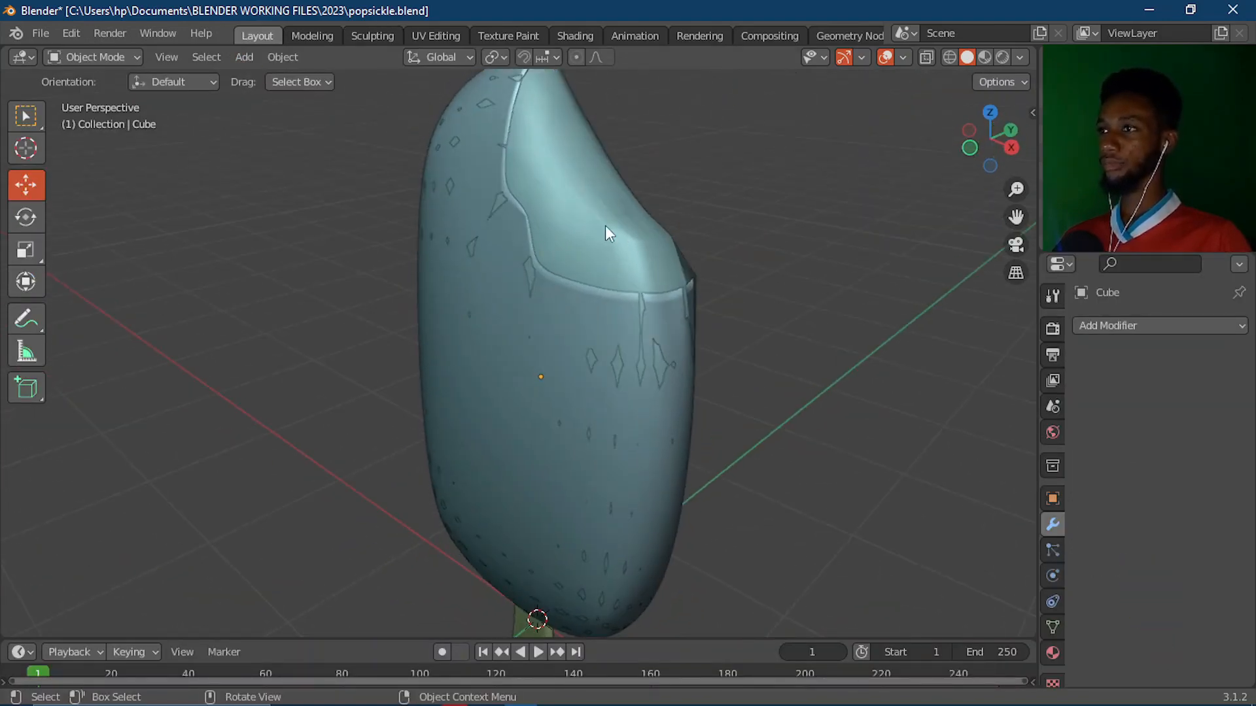
scroll(588, 294, down, 2)
middle_drag(571, 353, 654, 347)
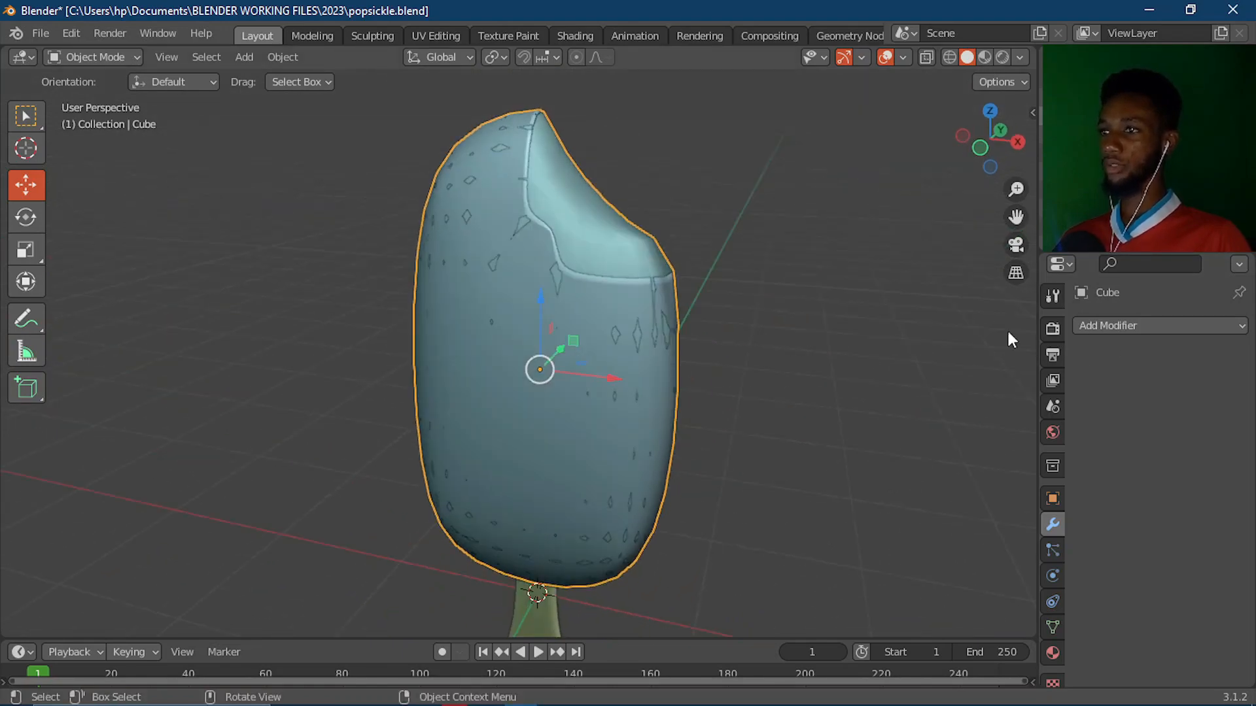
click(1124, 325)
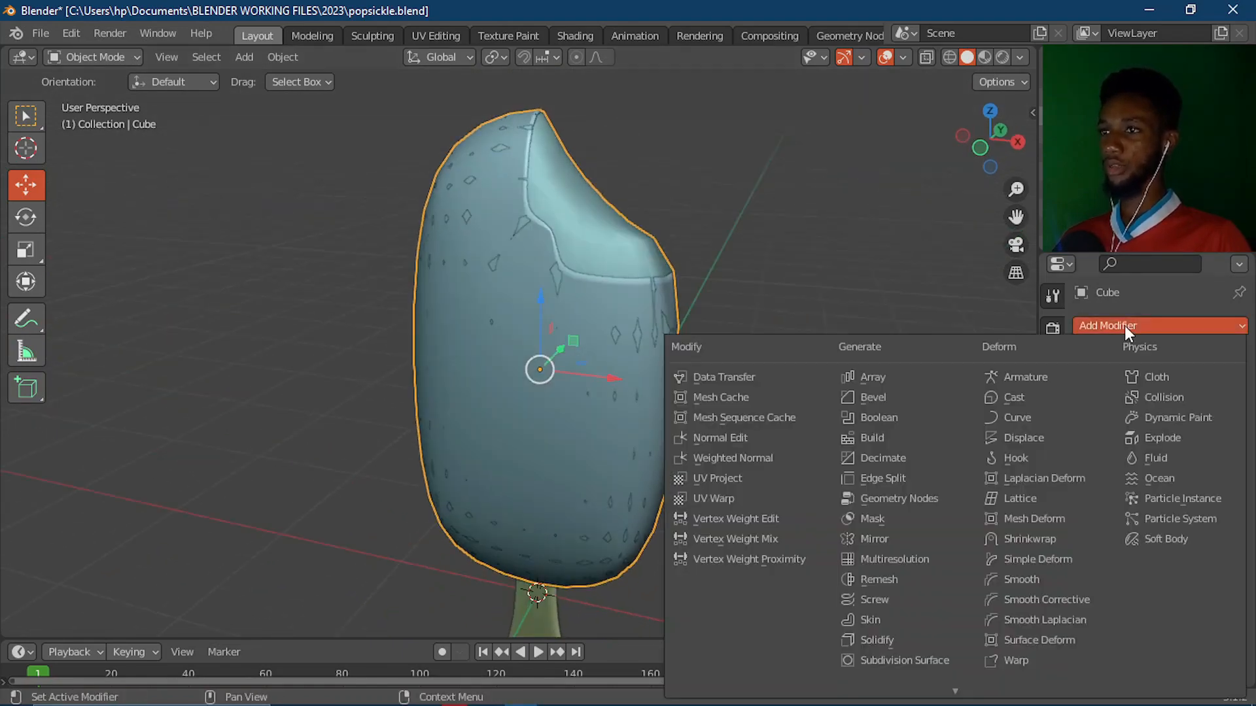
click(921, 659)
click(1214, 407)
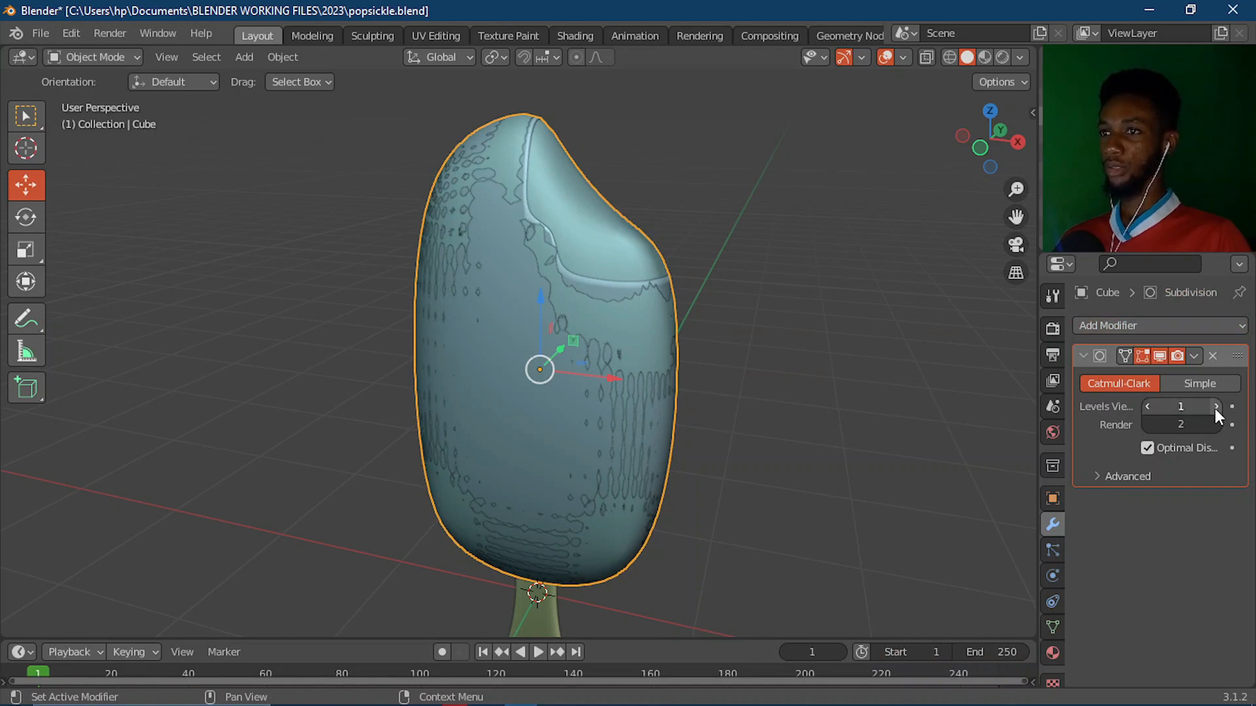
click(802, 376)
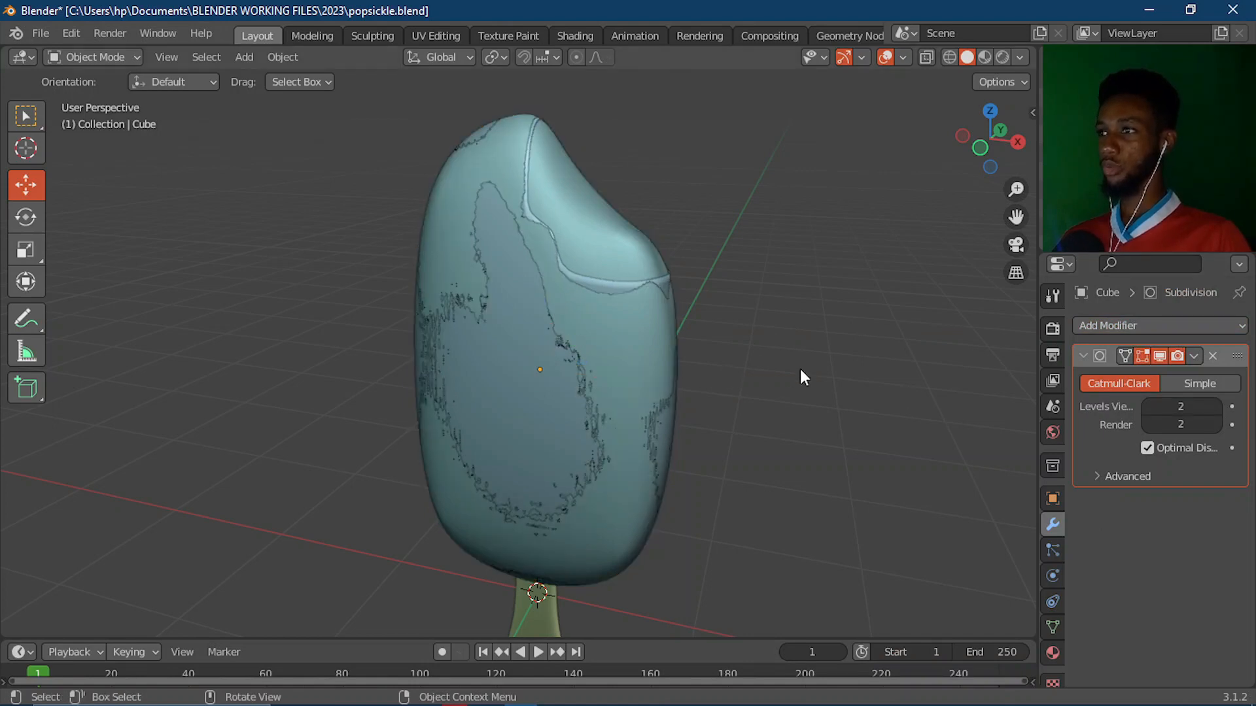
click(475, 174)
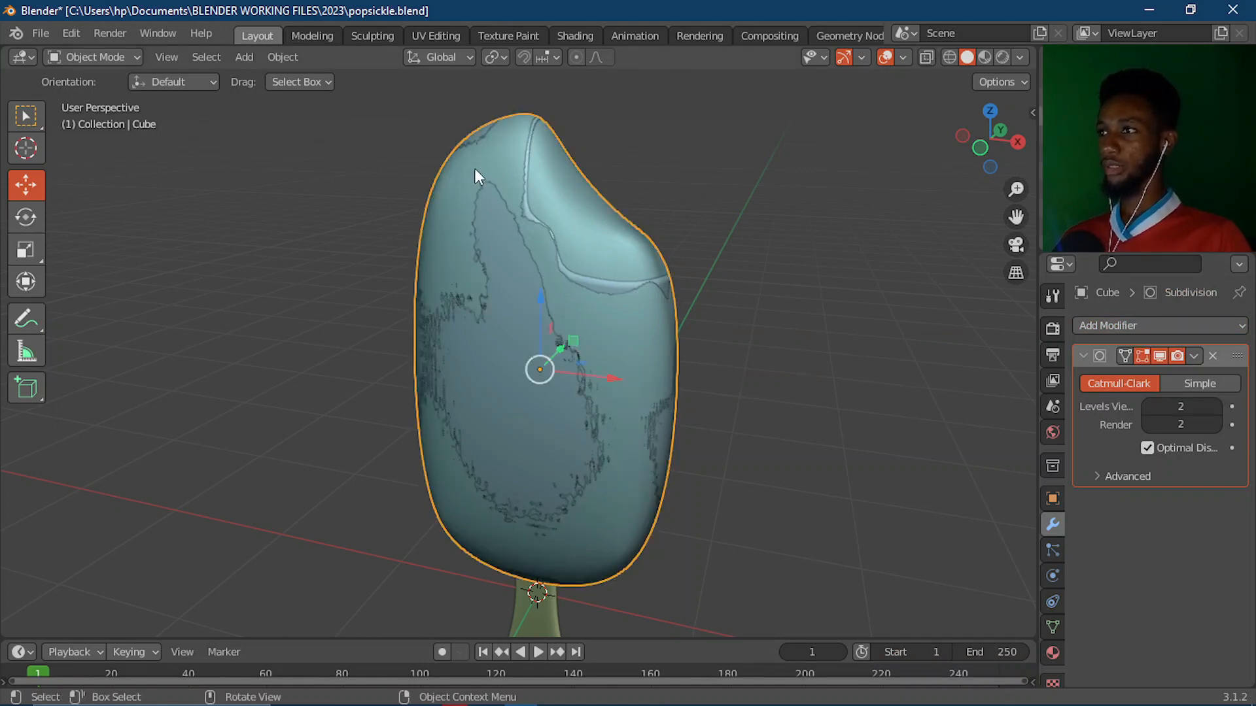
click(1083, 356)
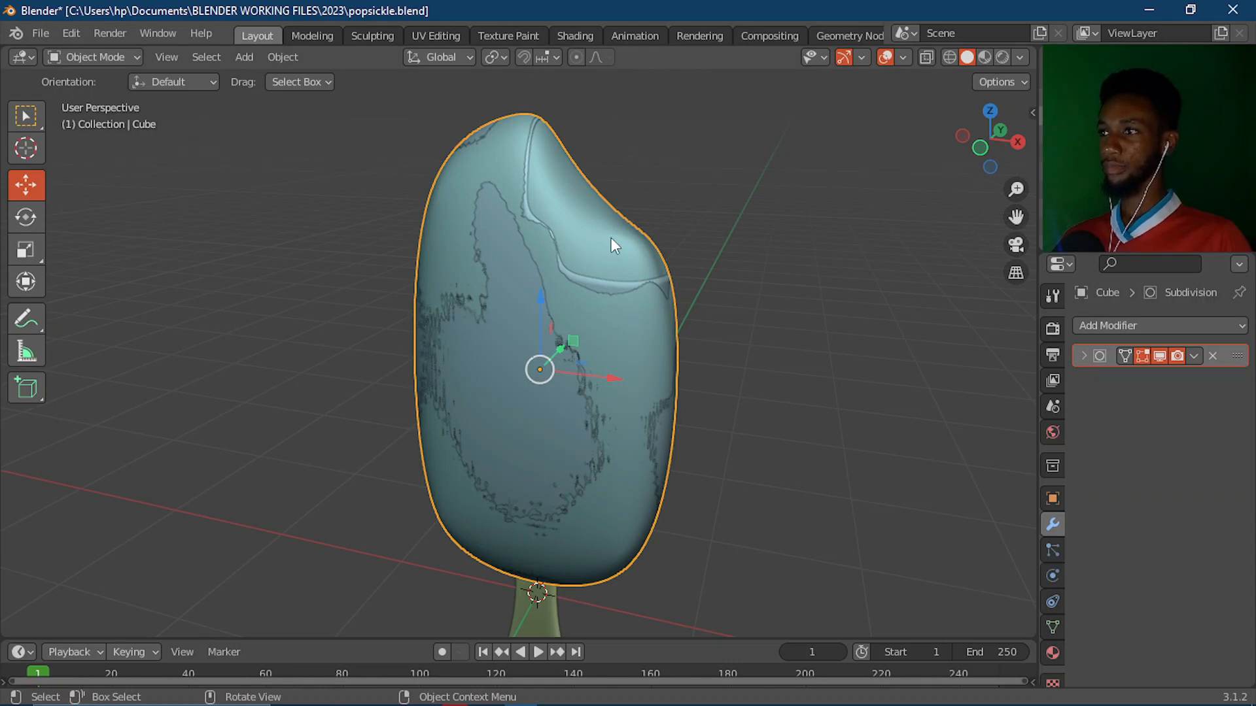
- Select the outer coating and set its Subdivision modifier's viewport level to 2
click(611, 325)
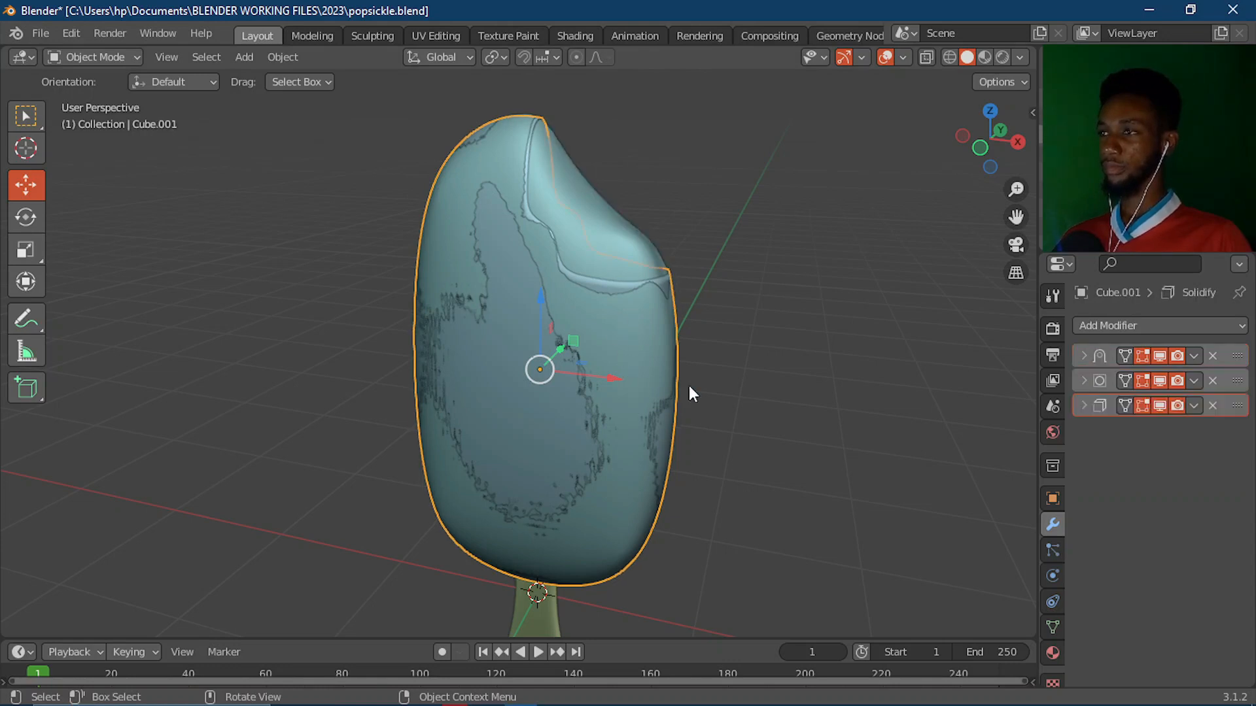
click(1083, 380)
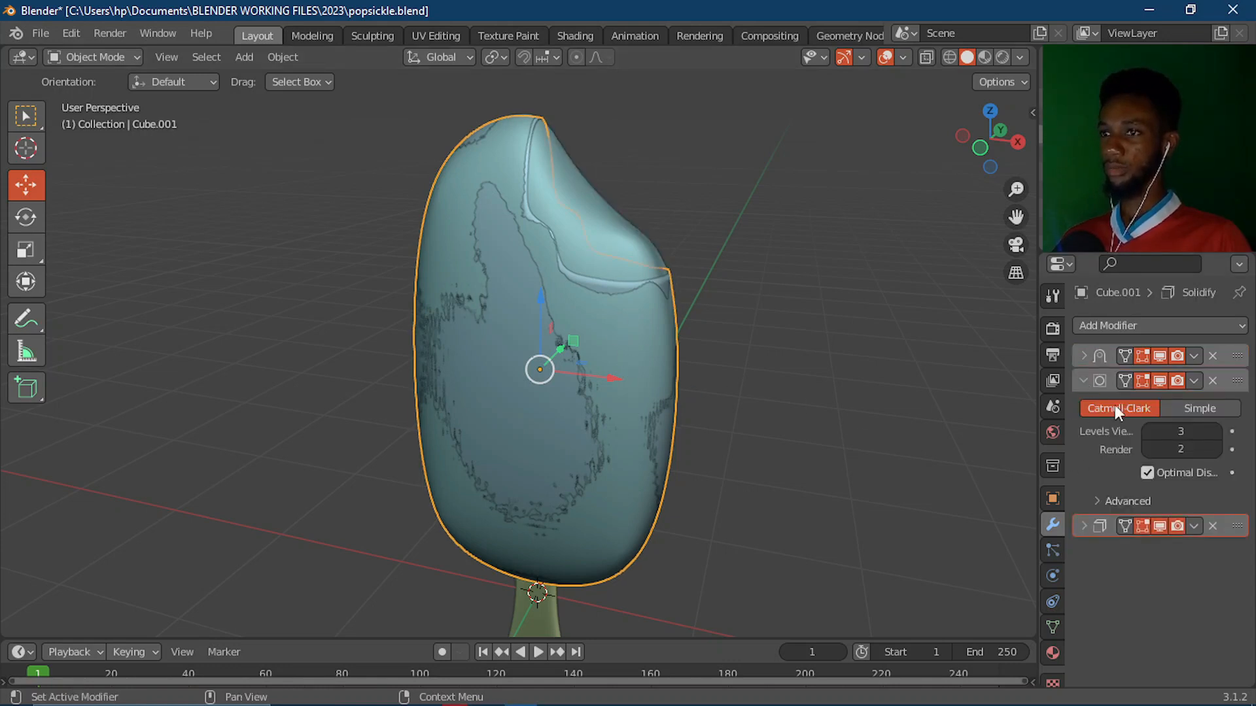
click(1216, 432)
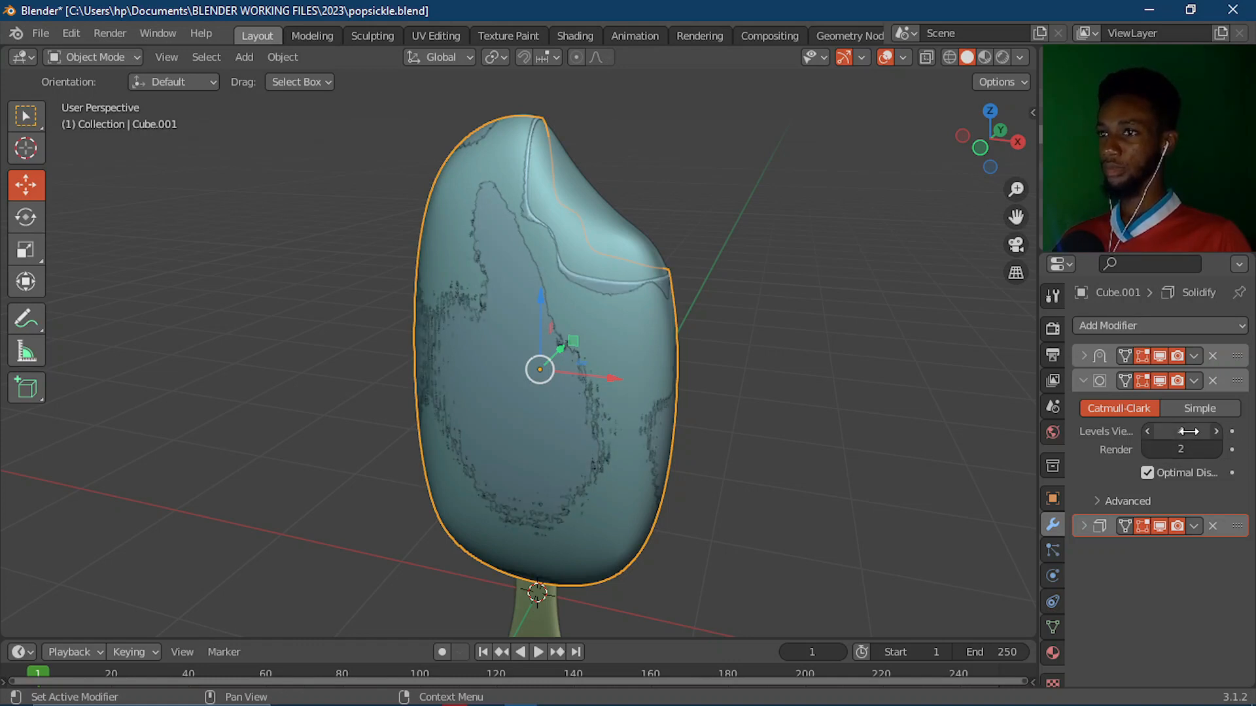
click(1148, 431)
click(1148, 432)
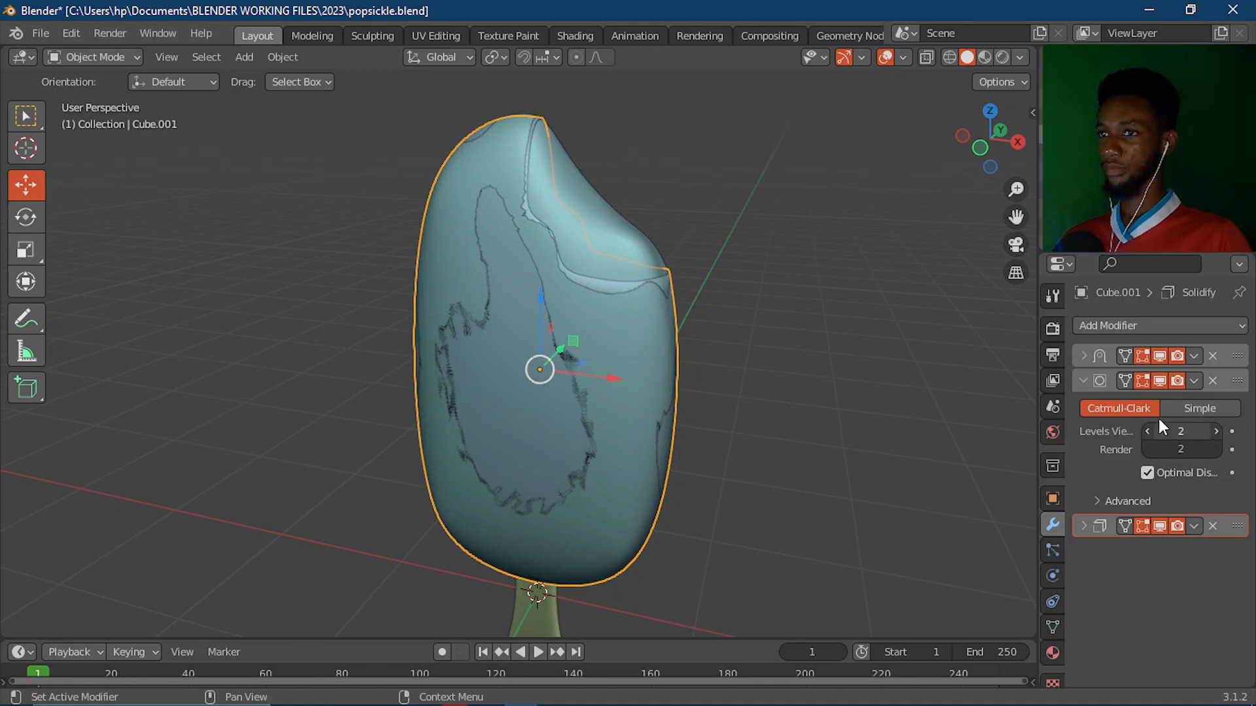
click(1084, 380)
- Set the coating's Shrinkwrap offset to 0.01 m and check the popsicle from the side
click(1082, 357)
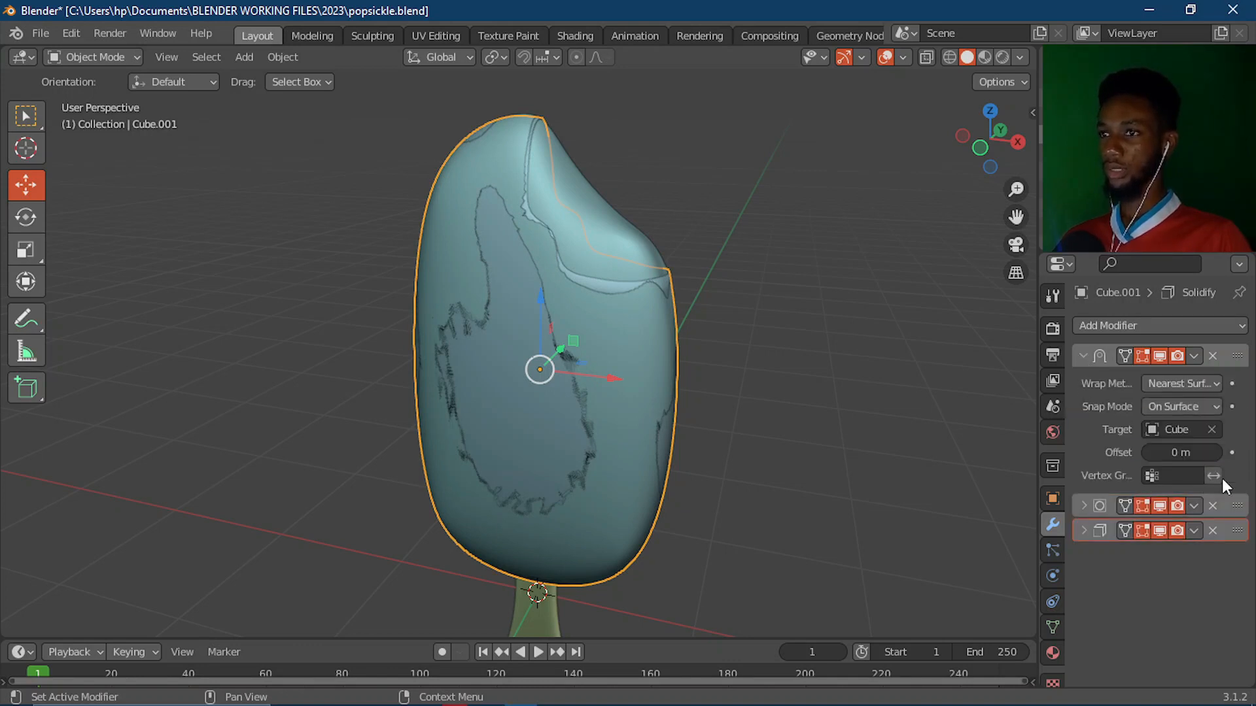
click(1217, 450)
middle_drag(826, 344, 644, 411)
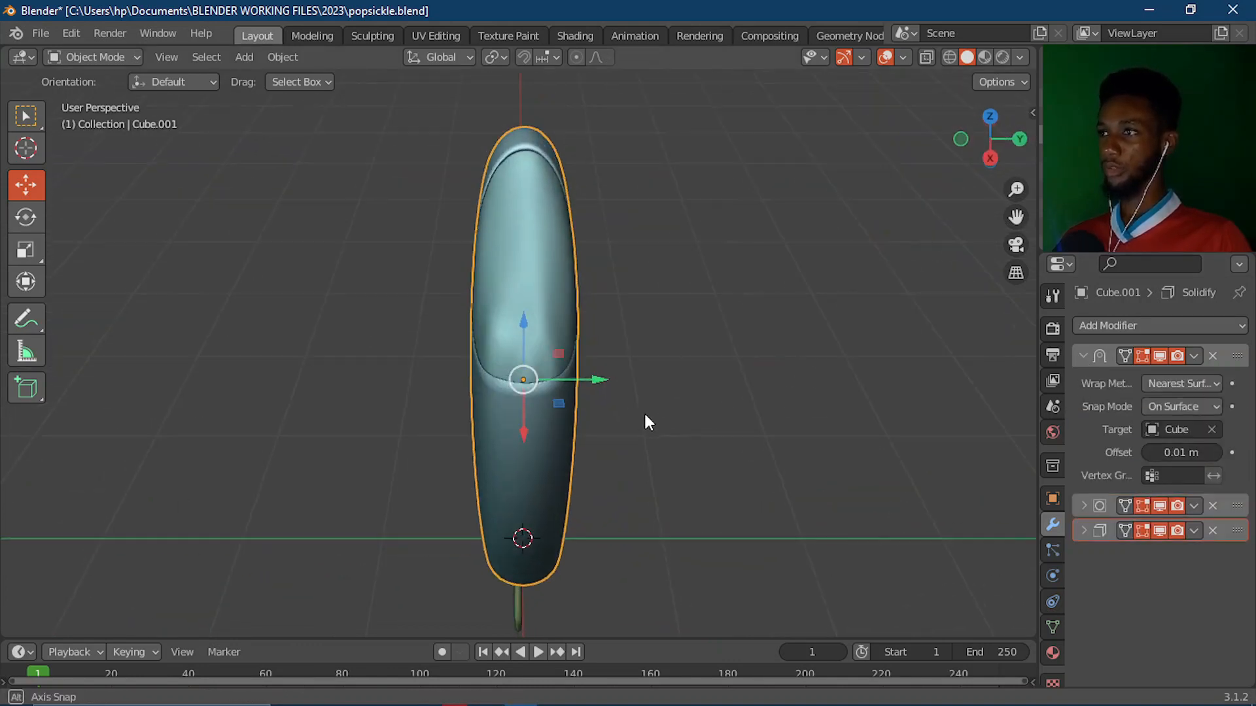
middle_drag(699, 376, 935, 424)
click(1081, 357)
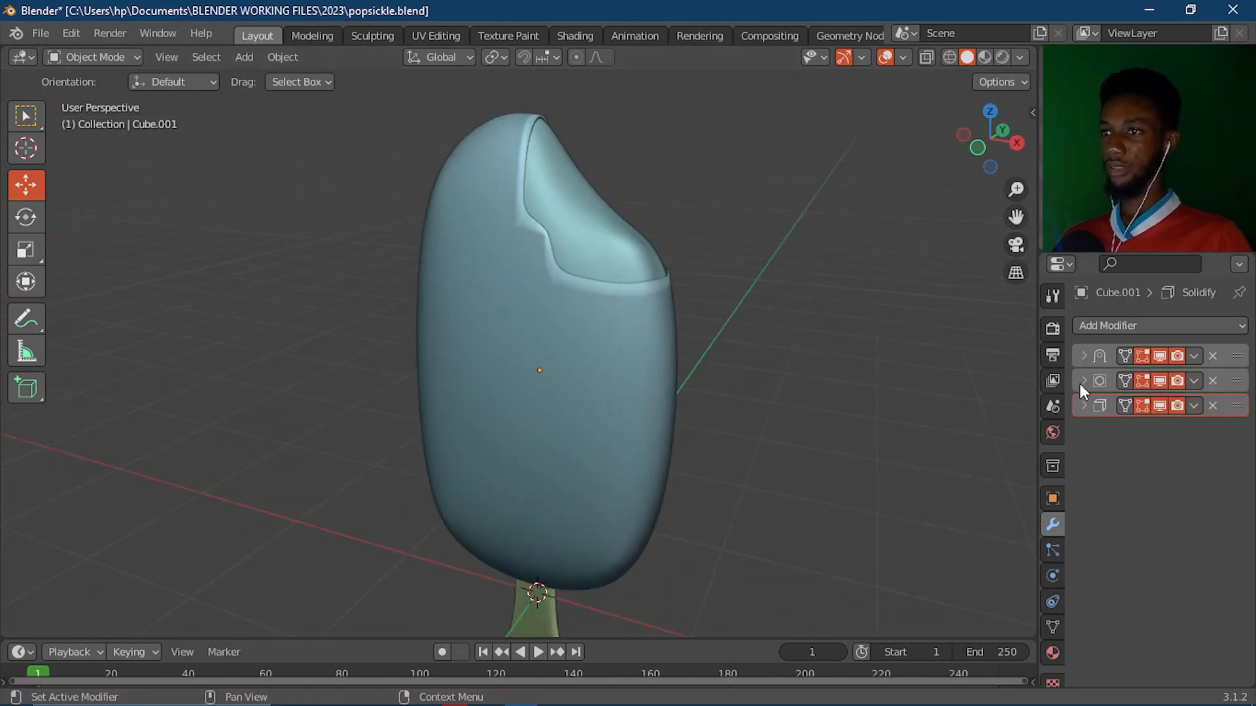
- Duplicate the coating's Subdivision modifier and move the copy below Solidify in the modifier stack
click(1082, 381)
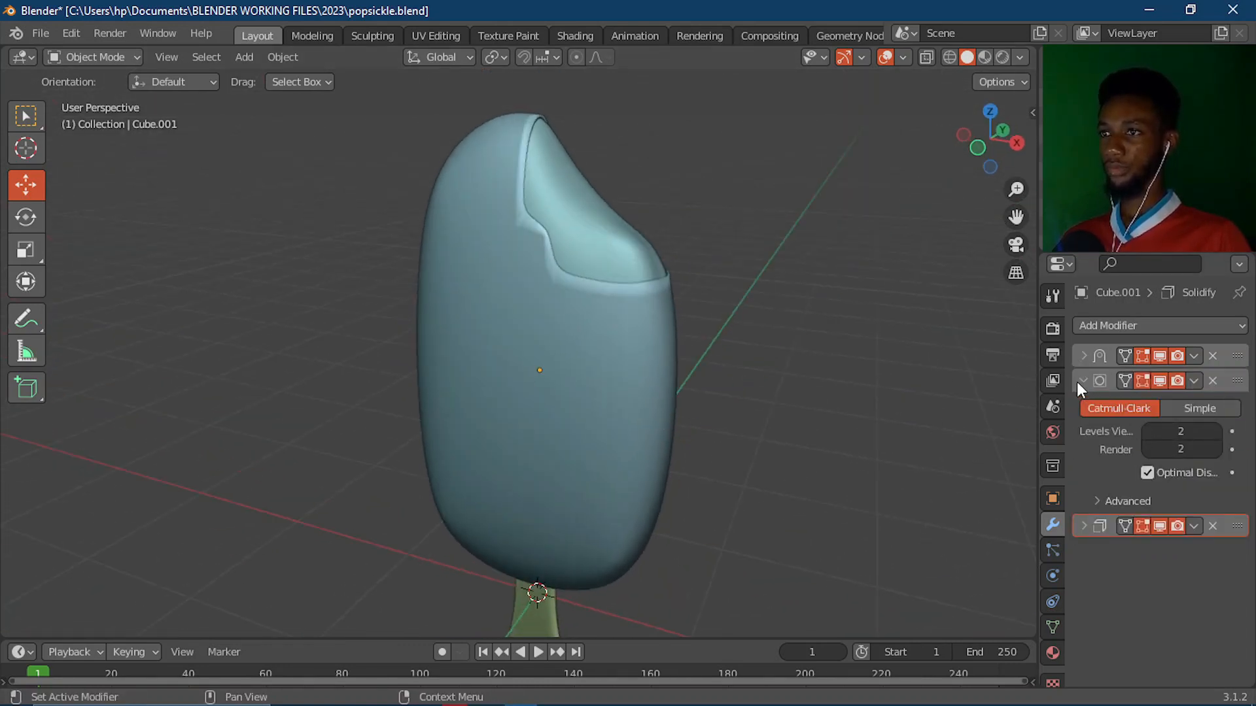
click(1194, 380)
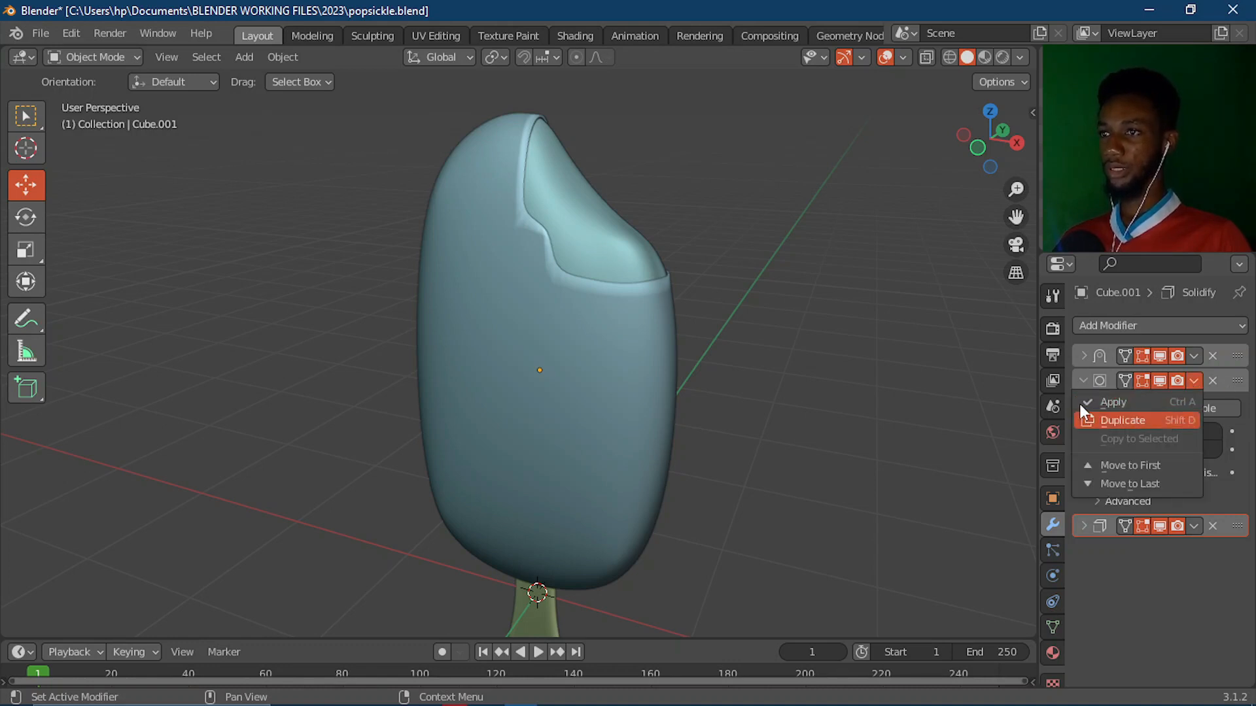
click(1122, 420)
click(1082, 382)
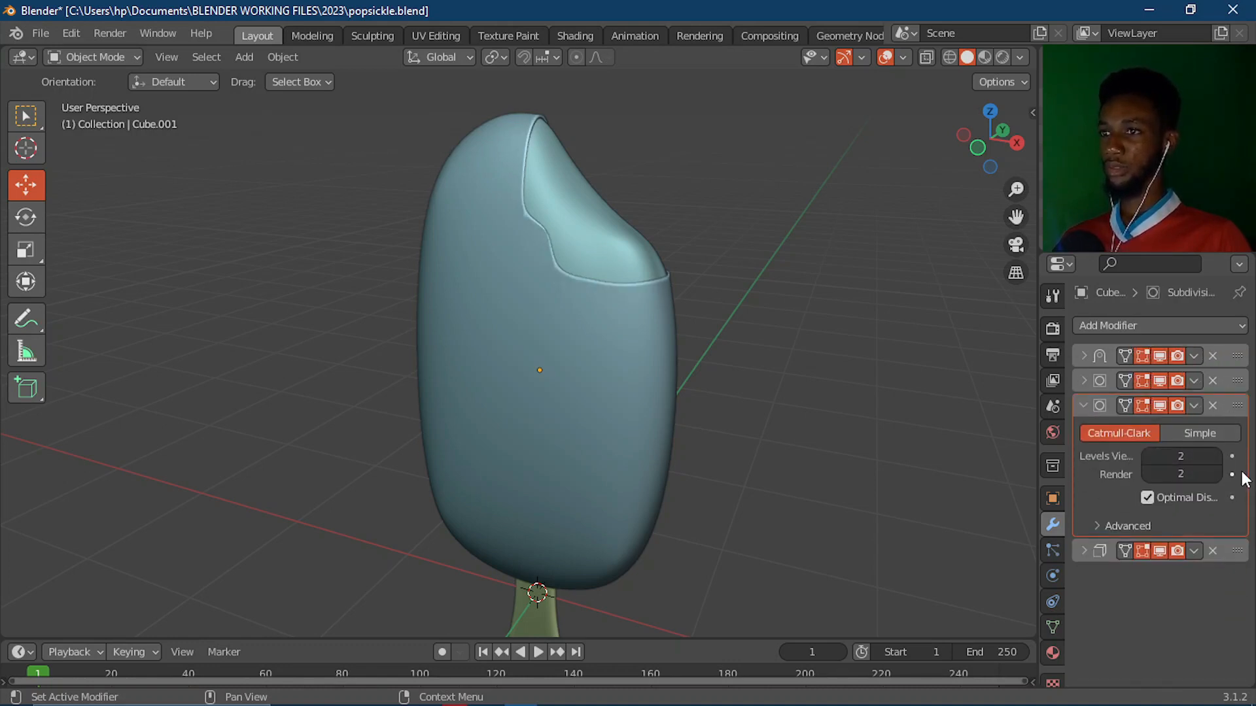
click(1082, 405)
drag(1233, 407, 1212, 462)
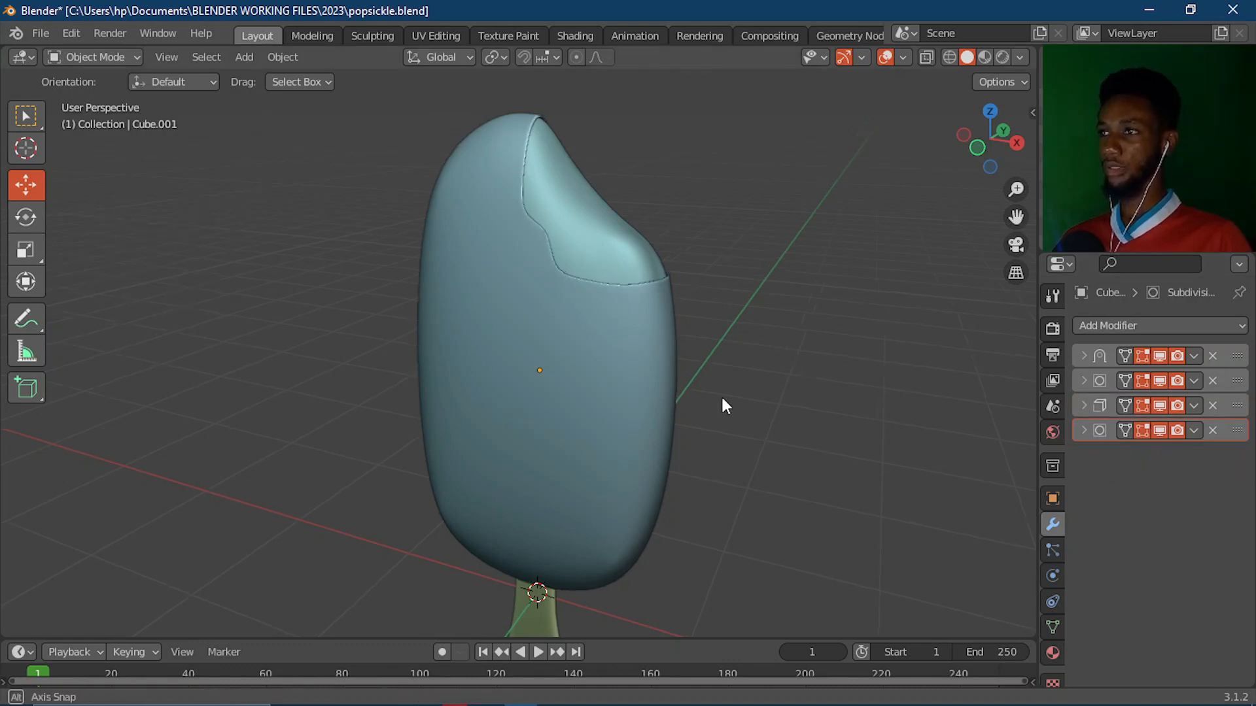
- Save the popsicle file, review the model from several angles and dismiss the webcam notification
middle_drag(721, 395, 618, 414)
key(ctrl+s)
middle_drag(662, 378, 728, 356)
scroll(728, 357, down, 3)
middle_drag(583, 405, 607, 355)
scroll(606, 398, up, 2)
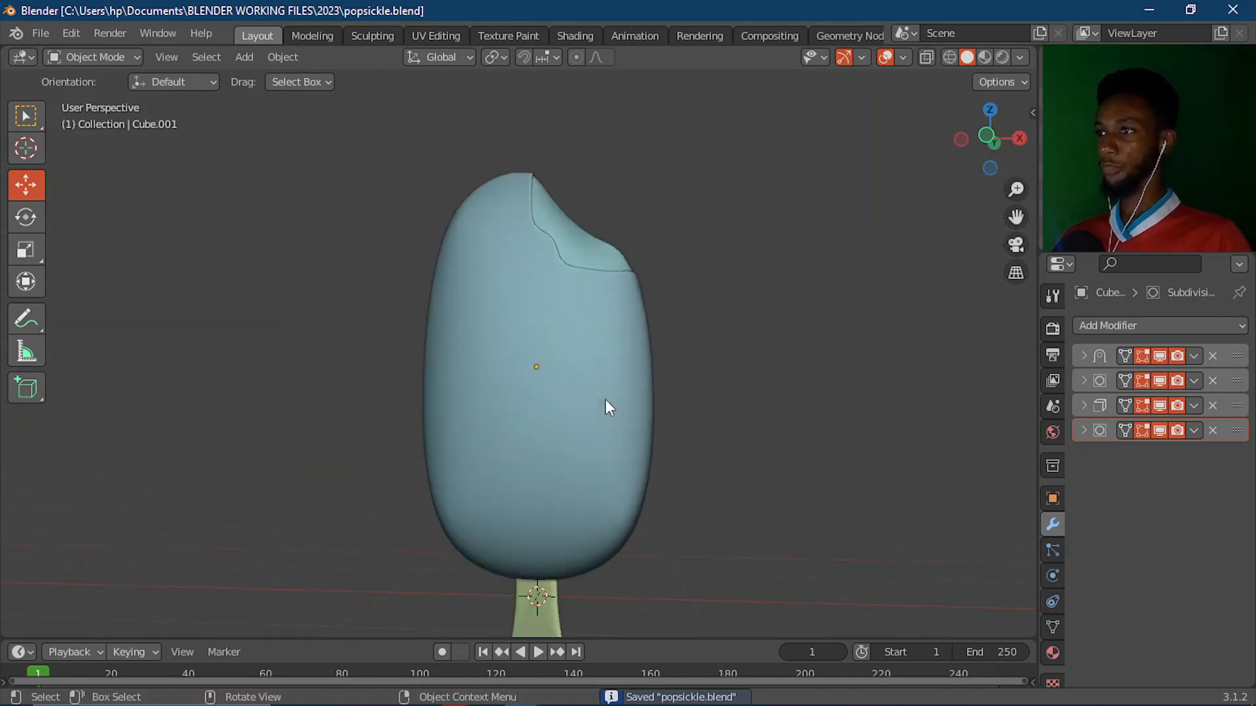
scroll(569, 419, down, 2)
scroll(561, 434, up, 2)
middle_drag(561, 434, 752, 407)
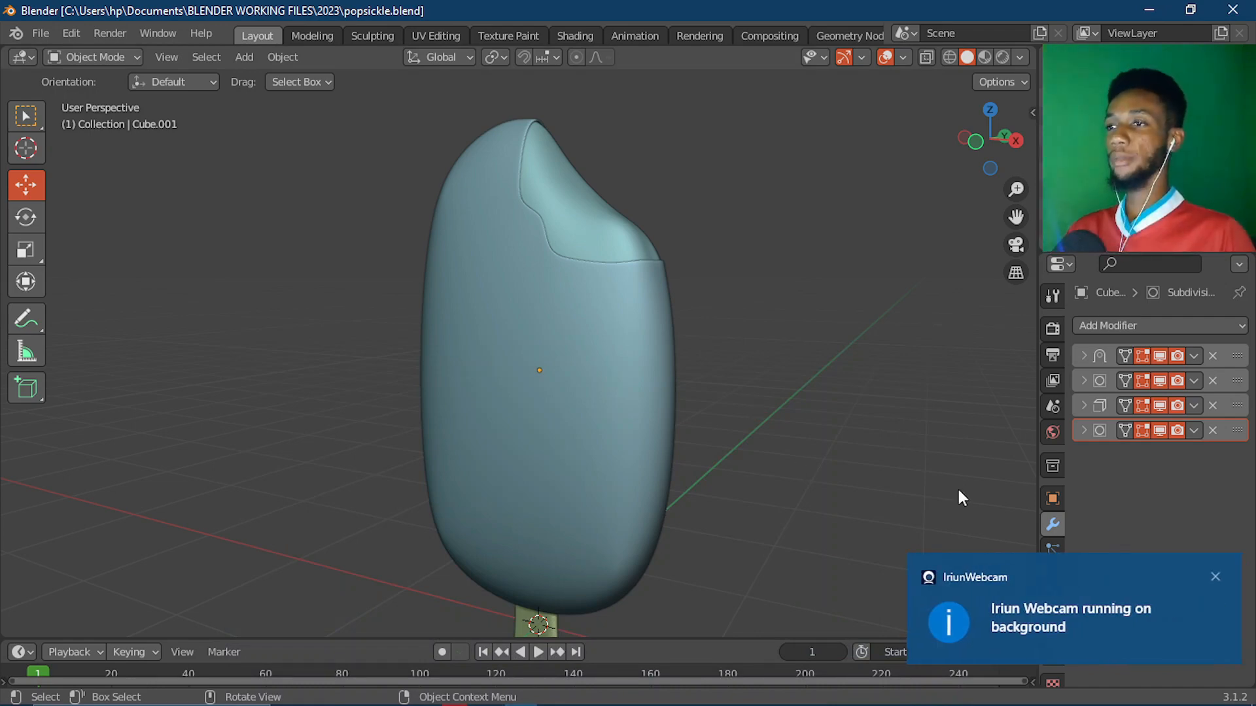
click(1214, 576)
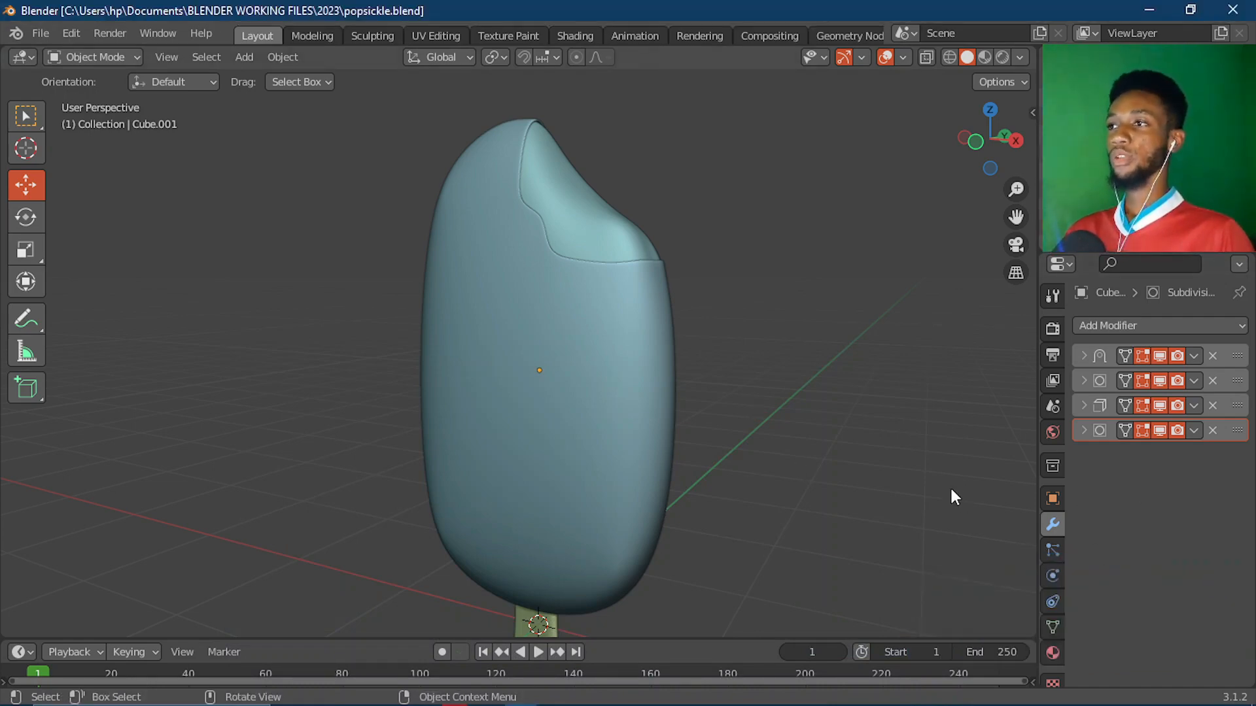
scroll(566, 446, down, 2)
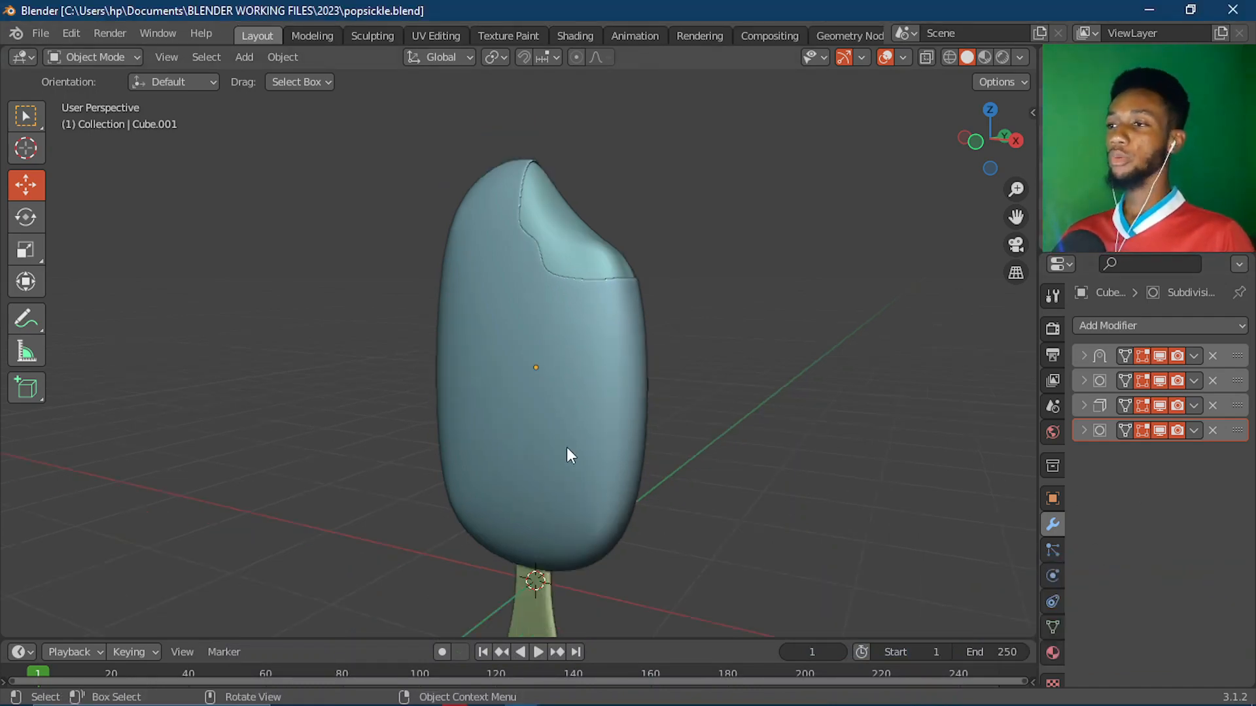
- Add a UV sphere mesh to the scene
click(636, 371)
scroll(723, 390, down, 2)
middle_drag(552, 432, 604, 438)
scroll(606, 425, up, 3)
key(shift+a)
mouse_move(666, 419)
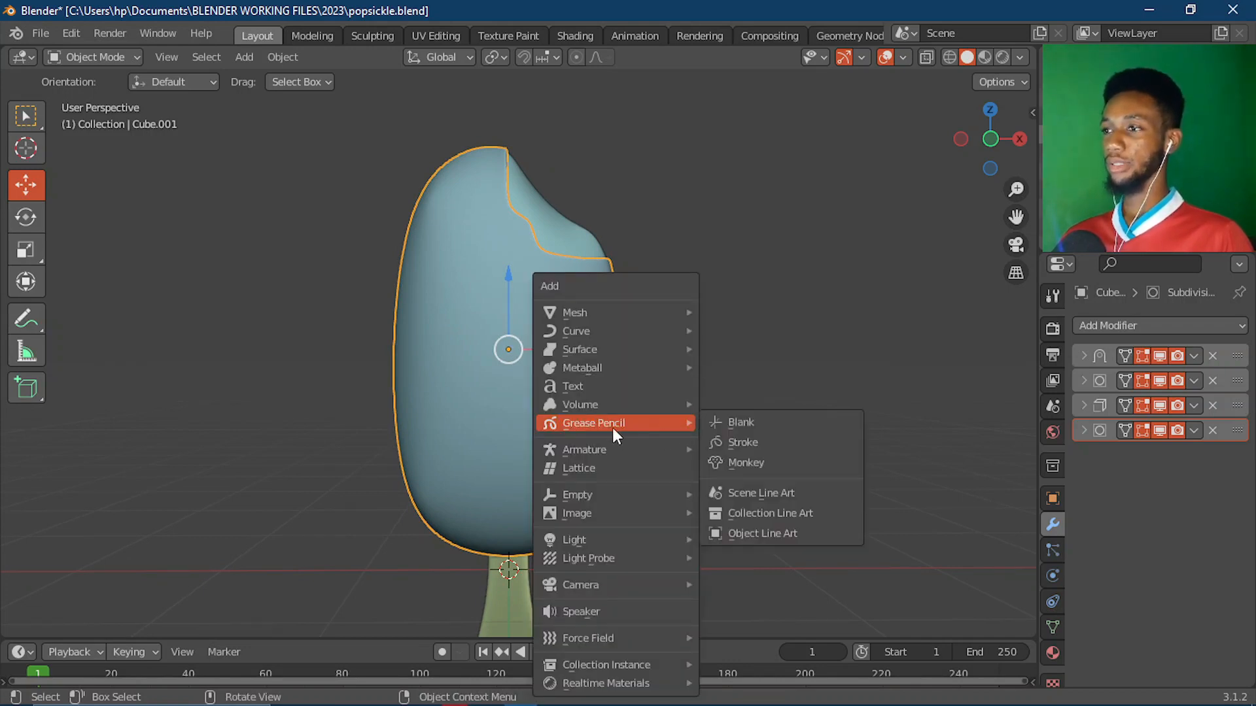
mouse_move(600, 304)
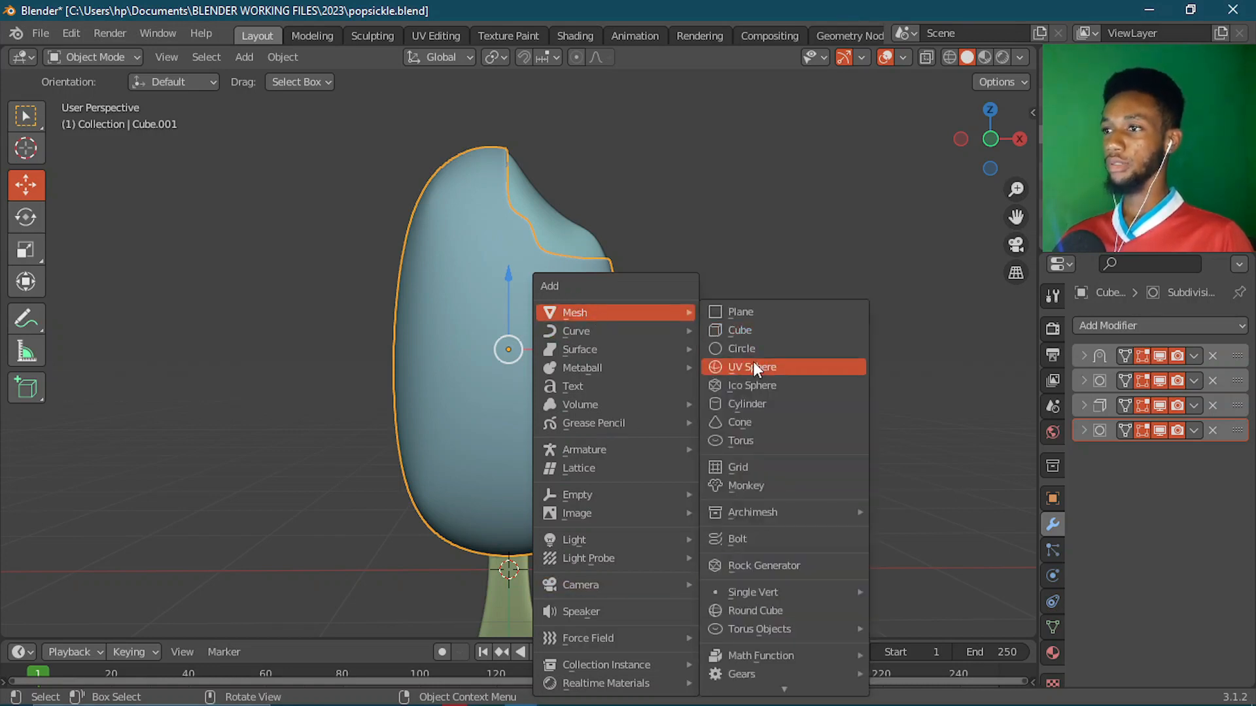
click(753, 365)
- Move the sphere along the X axis well clear of the popsicle and scale it down
scroll(524, 520, down, 4)
drag(552, 458, 954, 458)
key(s)
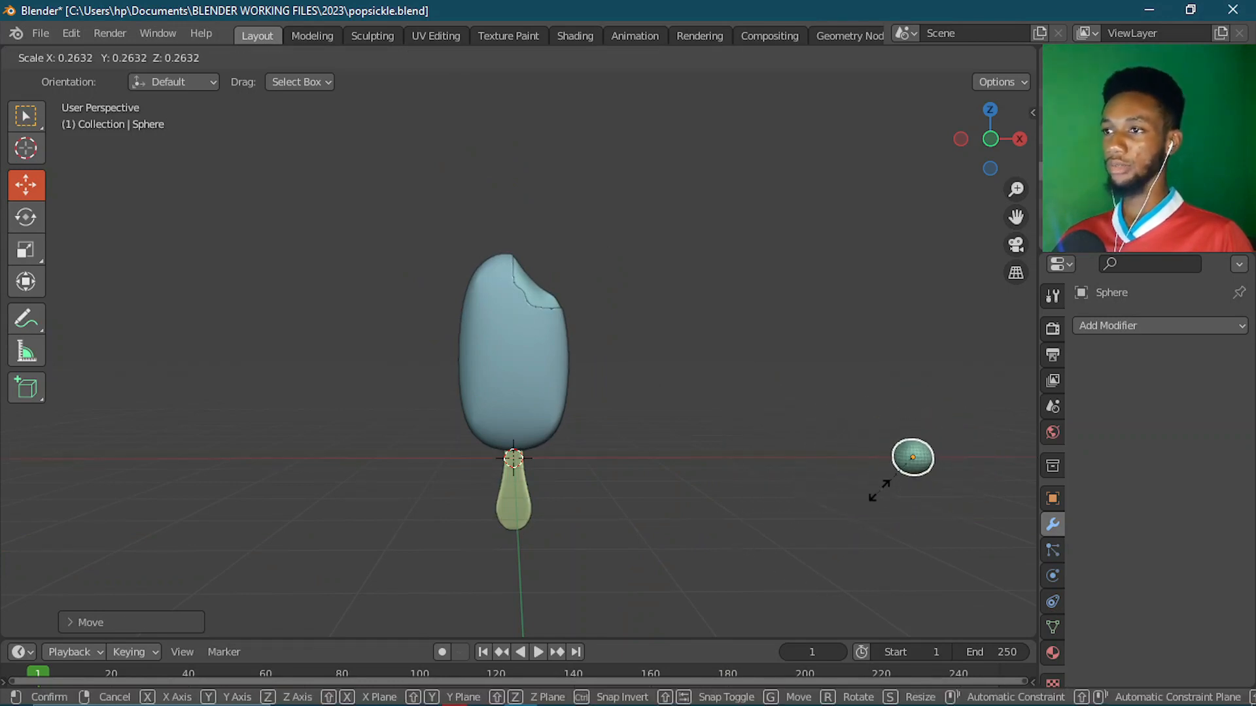
click(895, 465)
- Add a particle system of type Hair to the popsicle's coating
scroll(518, 346, up, 3)
click(531, 347)
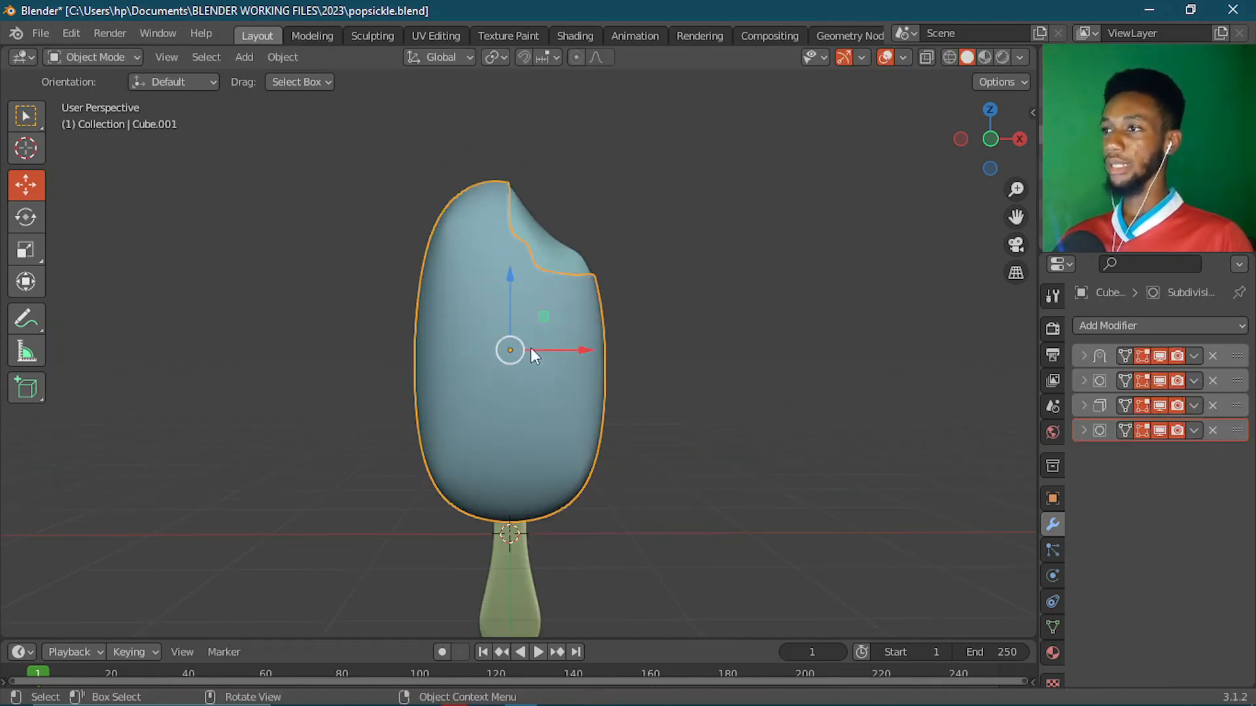
middle_drag(531, 347, 666, 355)
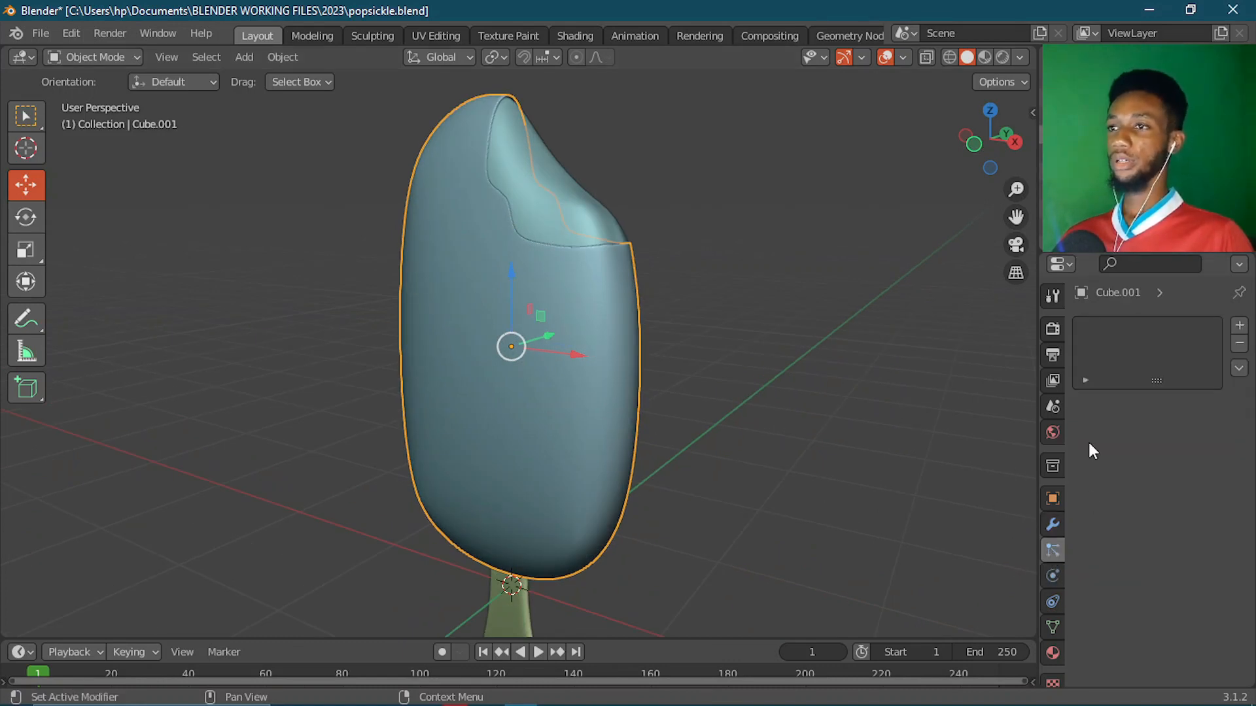
click(1240, 327)
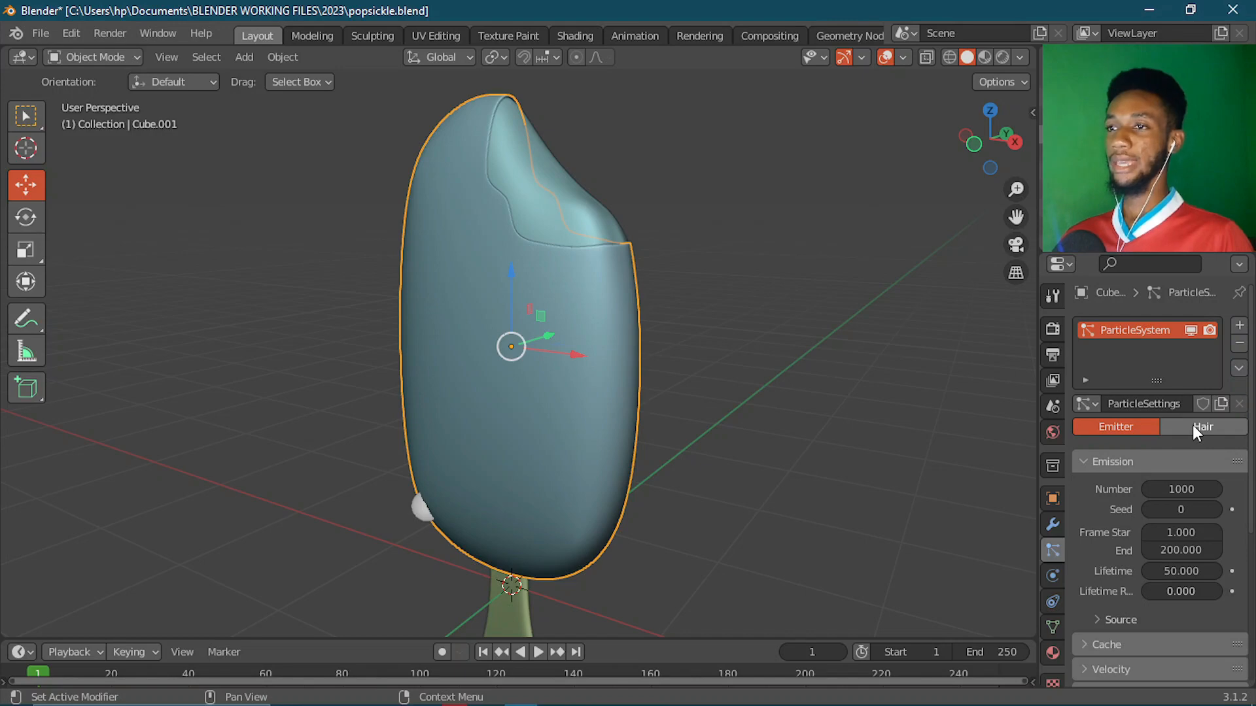
click(1192, 425)
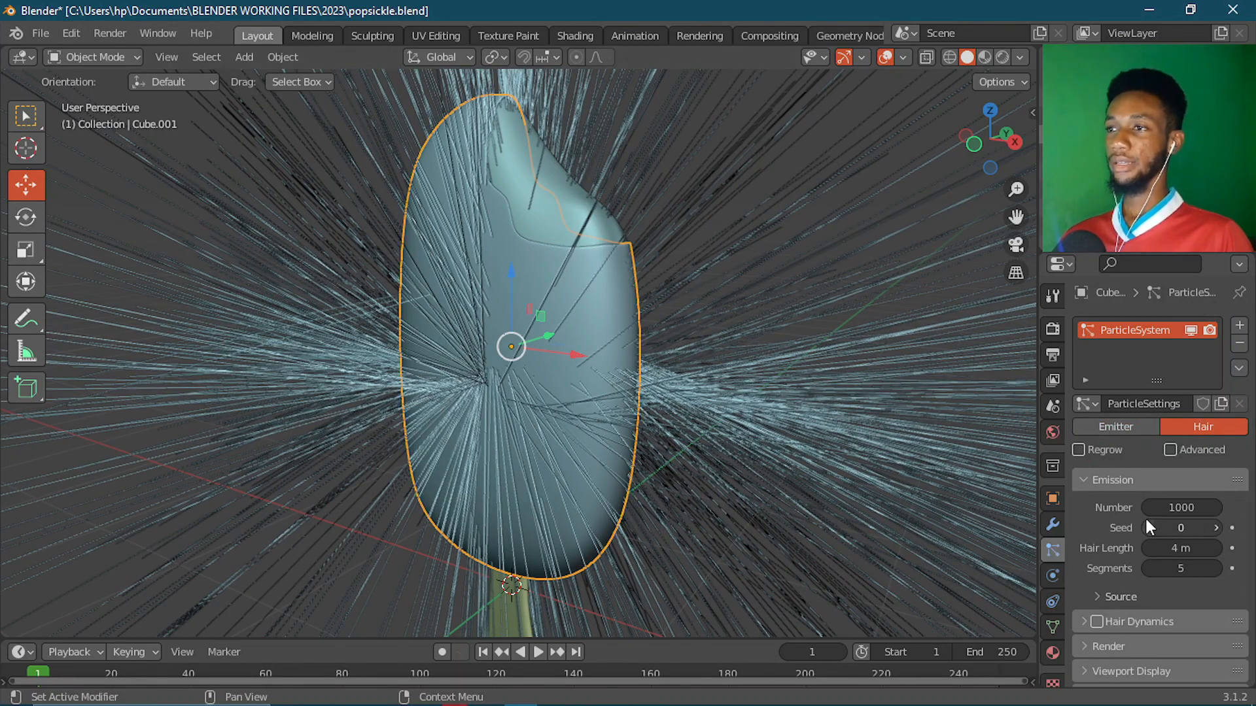
- Make the coating's hair particles emit using the modifier stack in the emission source settings
scroll(1102, 512, down, 3)
click(1114, 521)
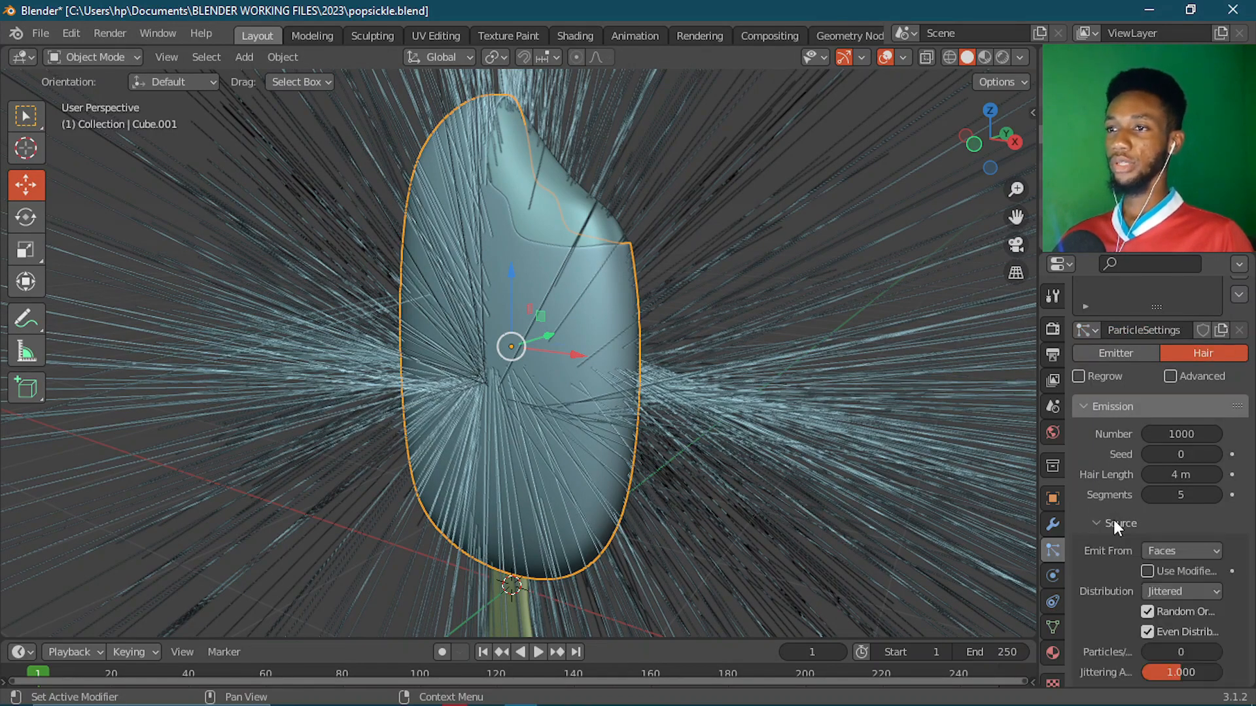
scroll(1113, 519, down, 2)
click(1146, 534)
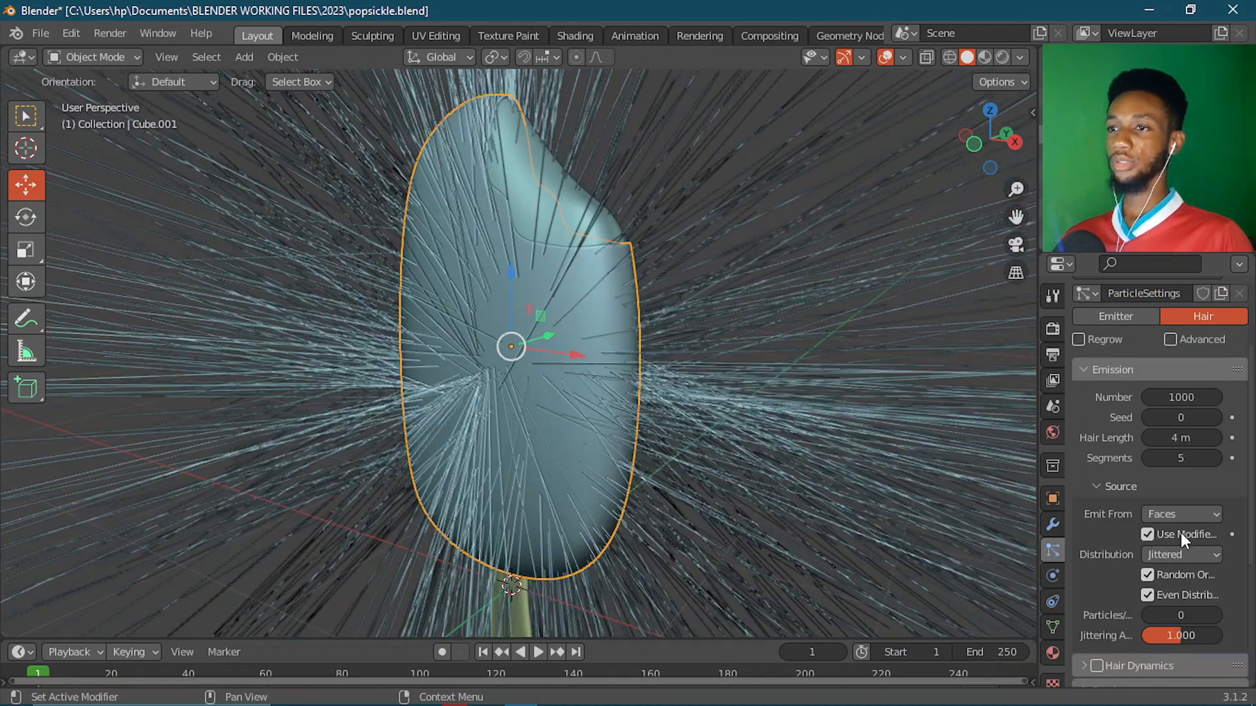
- Render the coating's particles as an object, using Sphere as the instance object
scroll(1100, 525, down, 3)
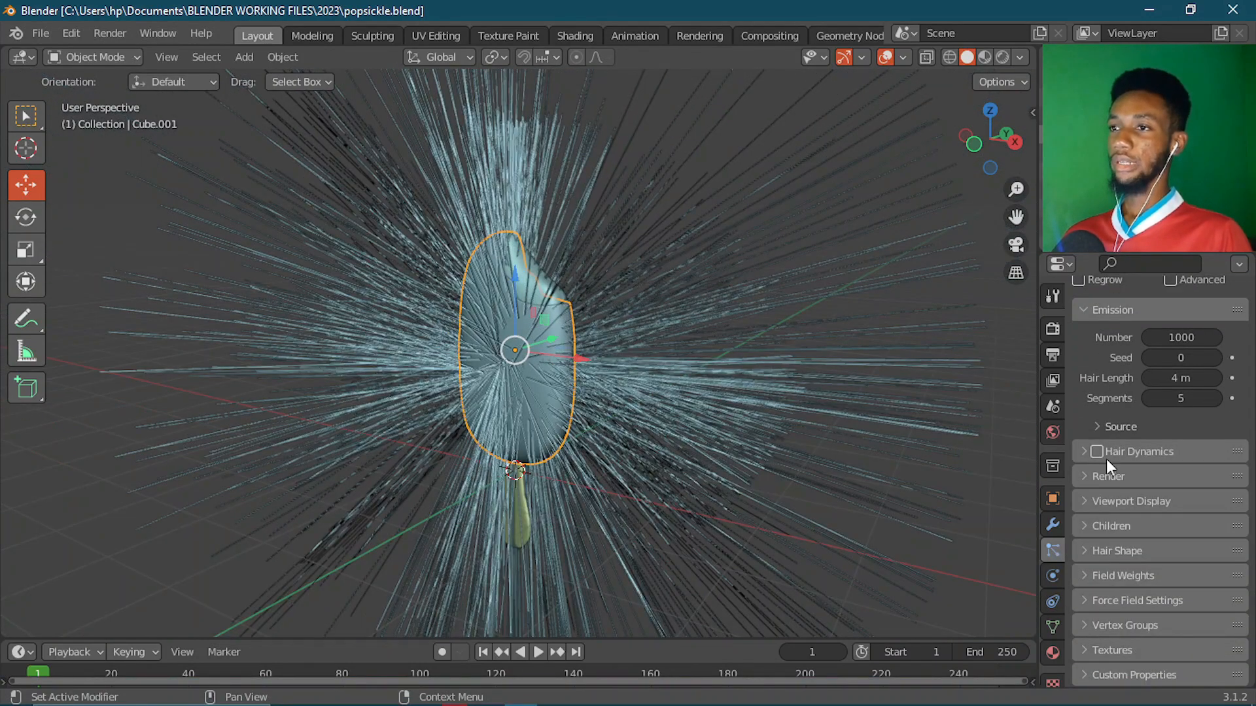
click(1105, 473)
scroll(1112, 471, down, 3)
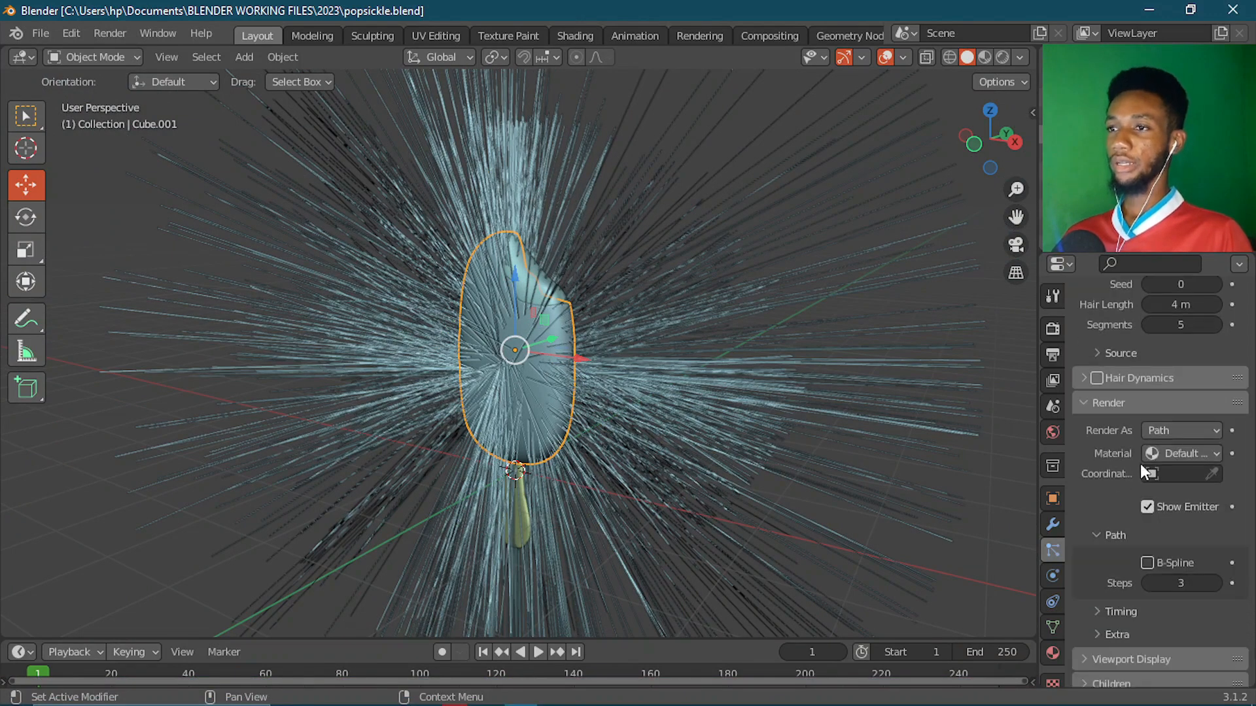
click(1186, 430)
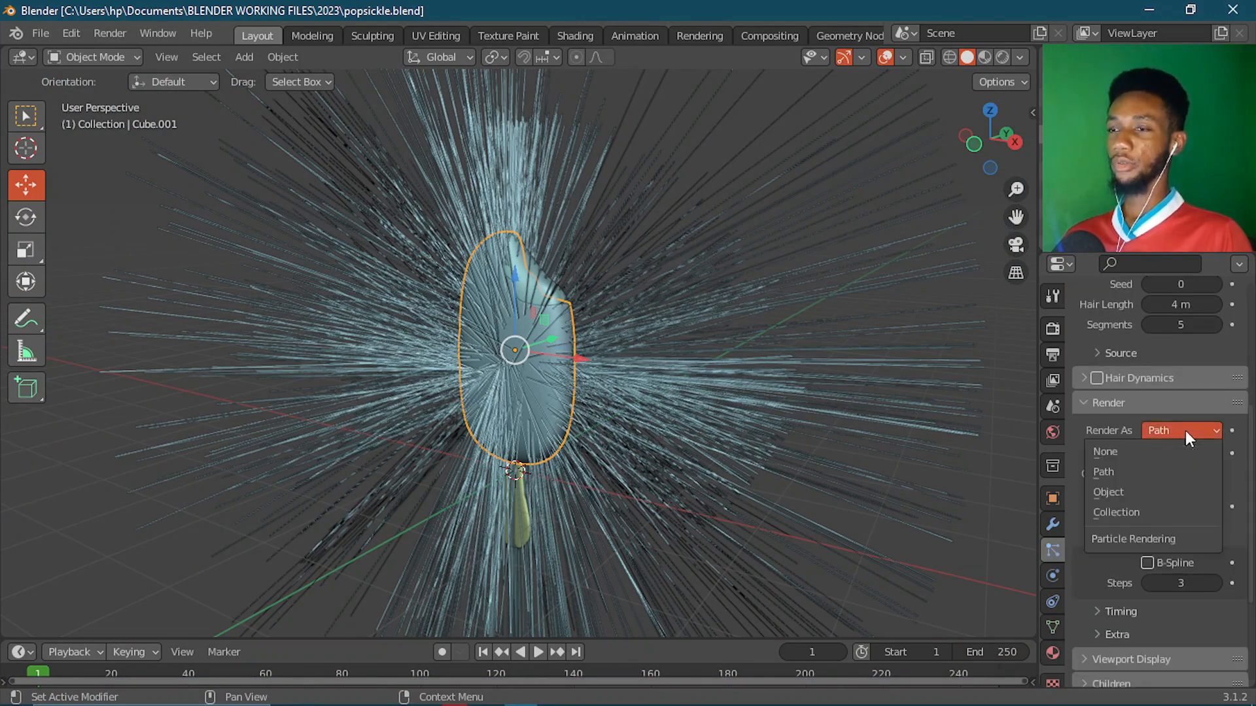
click(1103, 493)
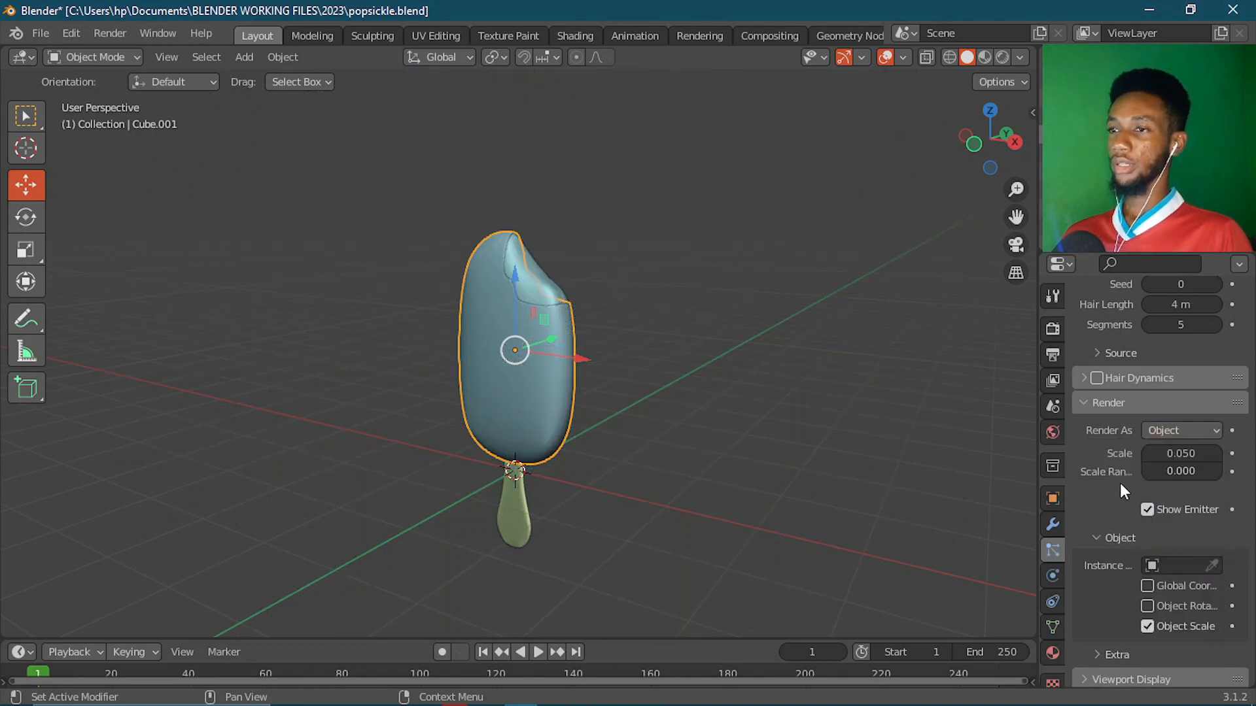
scroll(1106, 484, down, 4)
click(1173, 454)
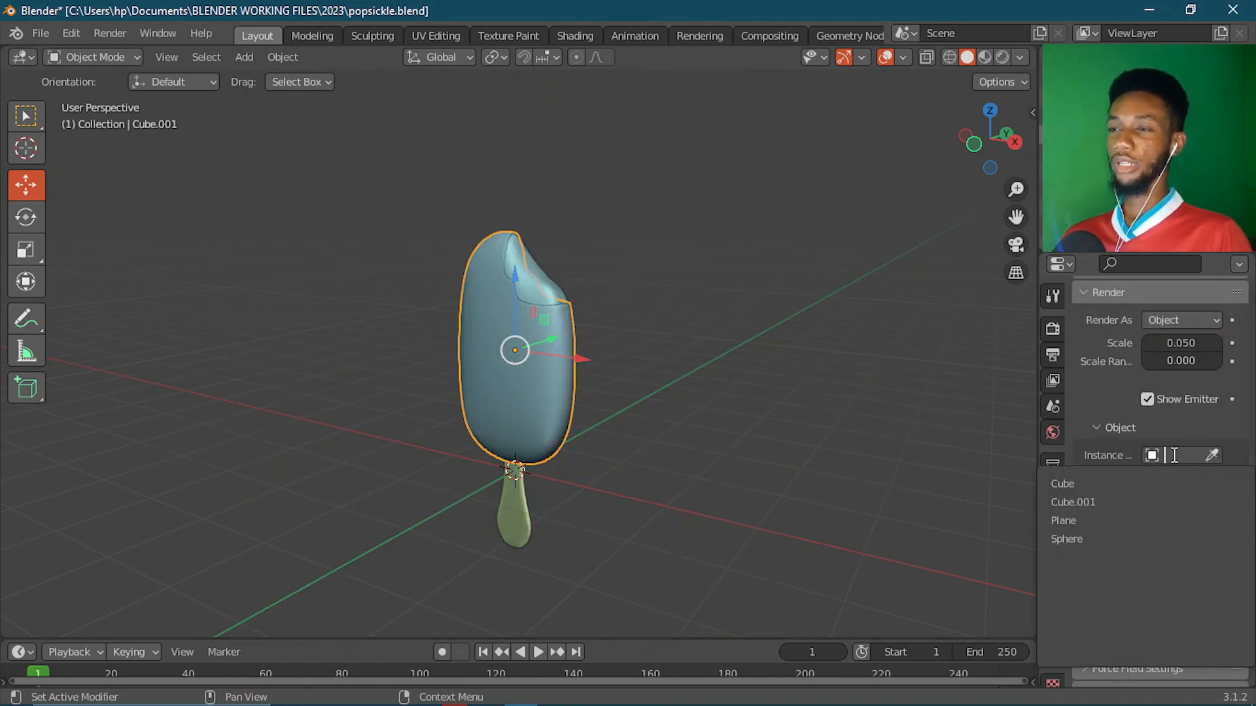
click(1091, 538)
- Scale the source sphere down to just under half its size to shrink the particles on the coating
scroll(703, 379, up, 7)
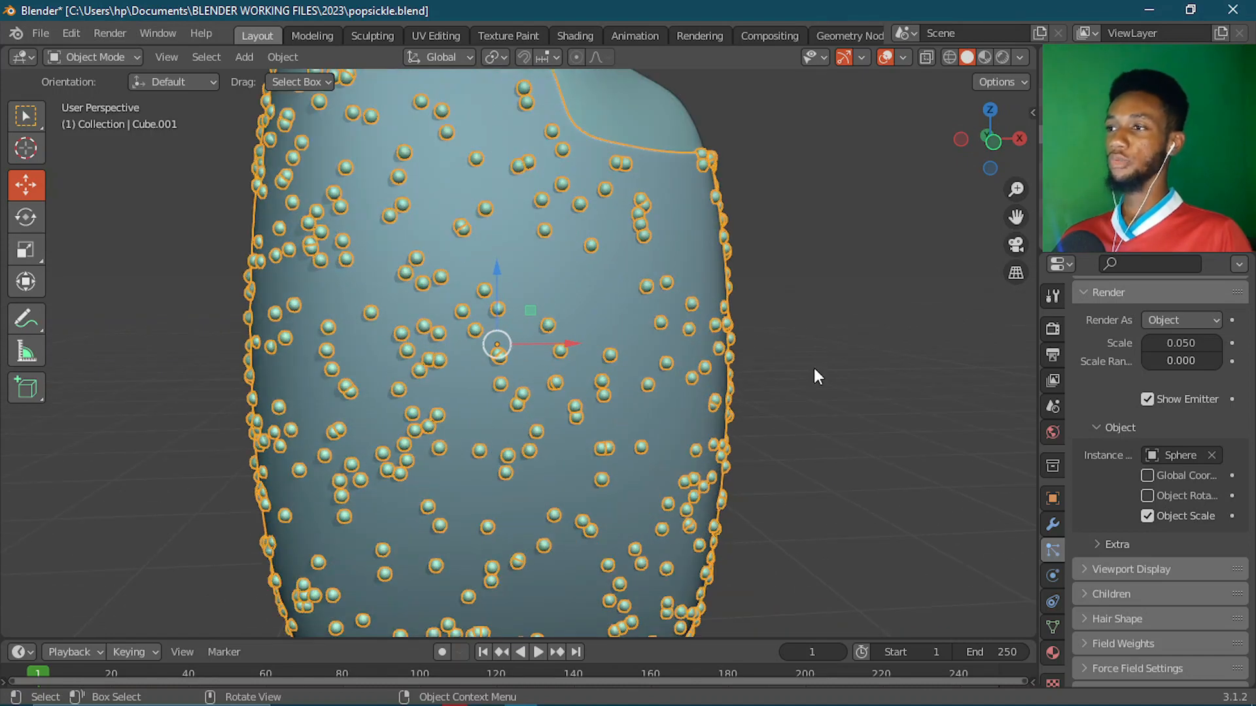
click(816, 376)
mouse_move(315, 395)
middle_down()
mouse_move(453, 355)
mouse_move(431, 320)
mouse_move(298, 374)
mouse_move(314, 370)
middle_up()
scroll(441, 390, down, 2)
middle_drag(441, 391, 458, 420)
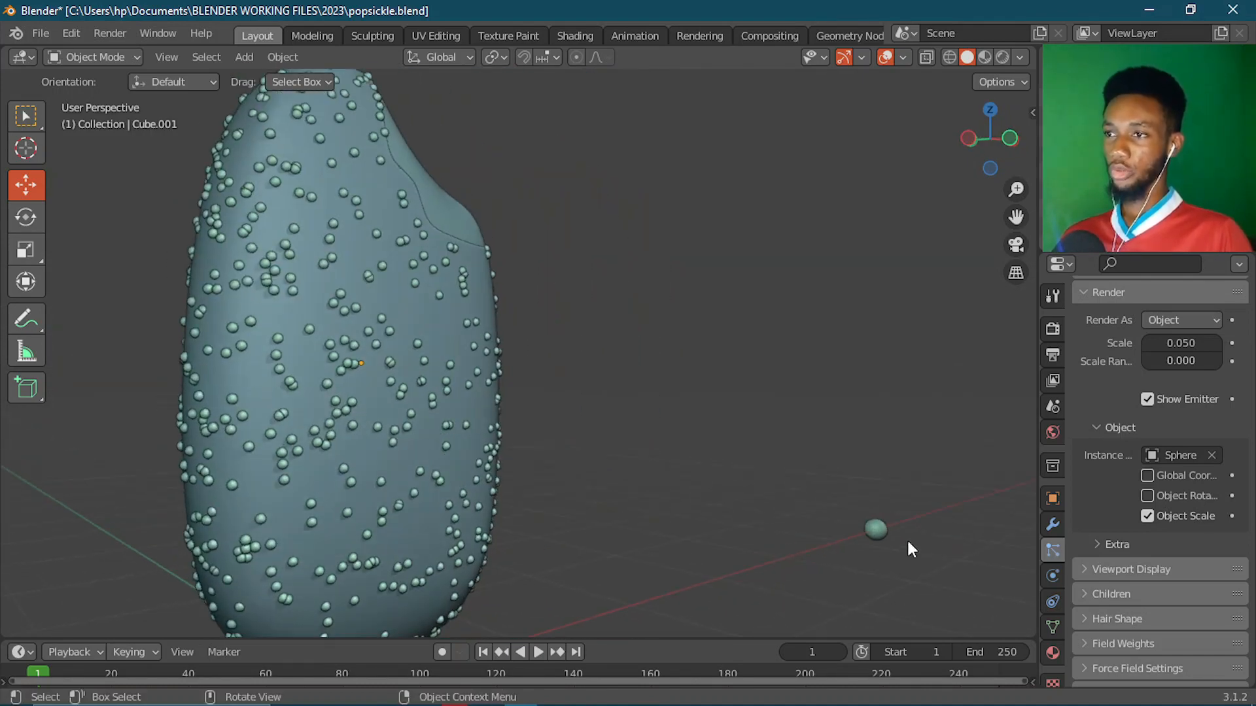
click(875, 530)
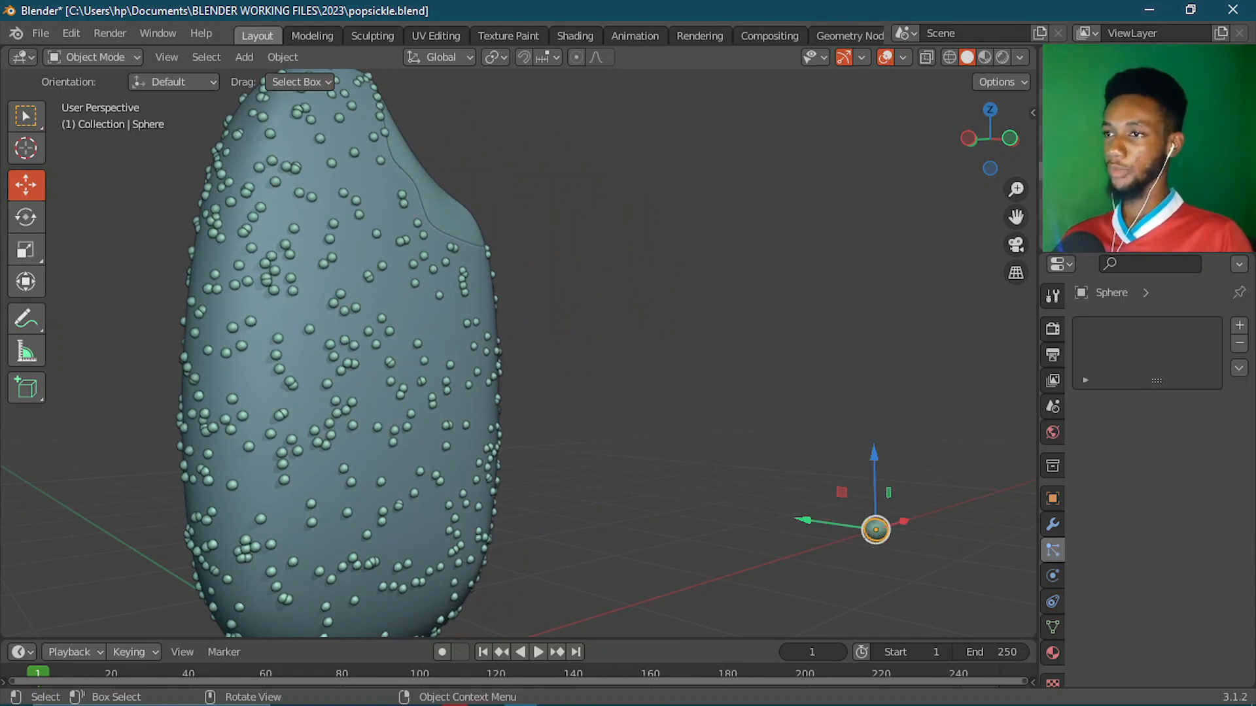
key(s)
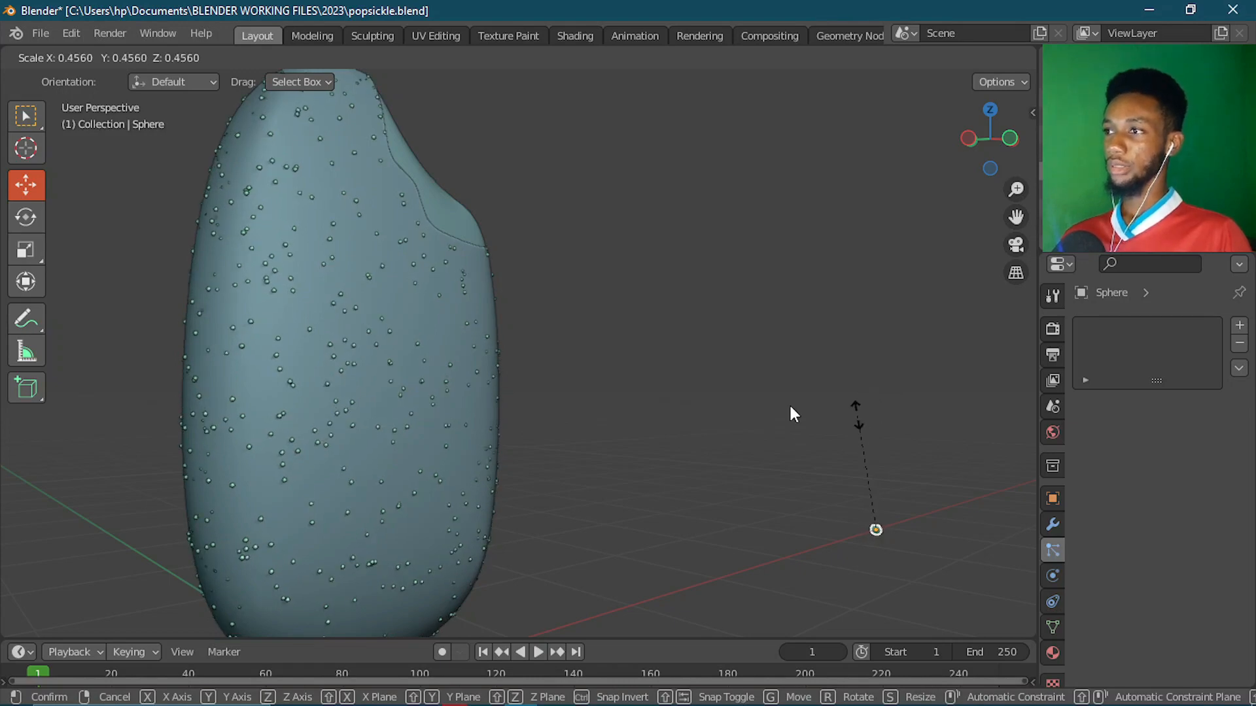
click(491, 391)
- Add a ball metaball to the scene
middle_drag(491, 391, 501, 420)
key(KP_1)
scroll(606, 325, up, 2)
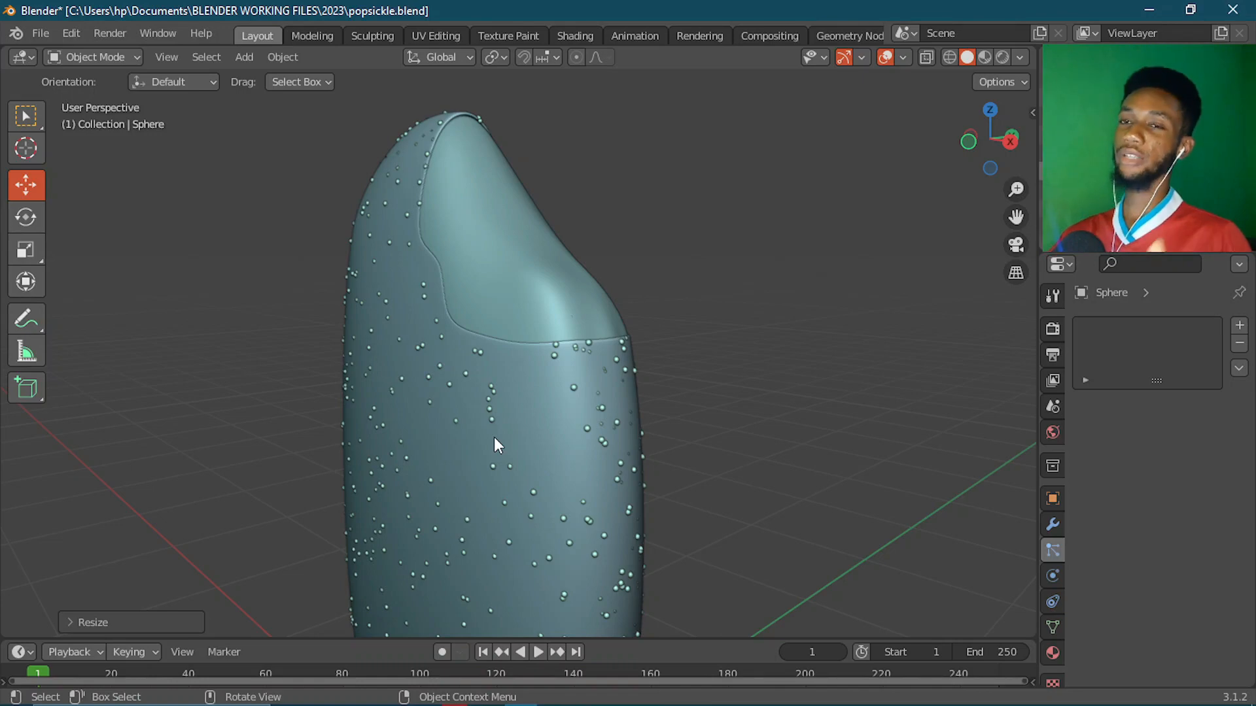
middle_drag(494, 437, 624, 370)
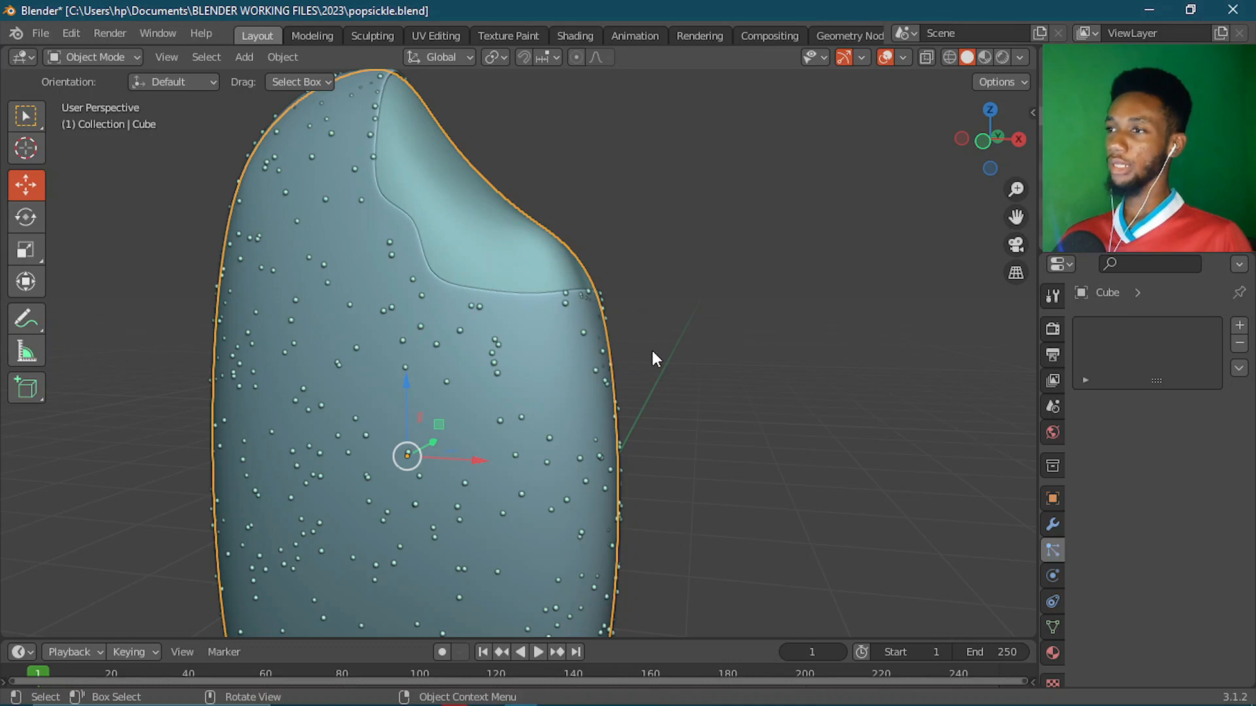
key(shift+a)
mouse_move(652, 351)
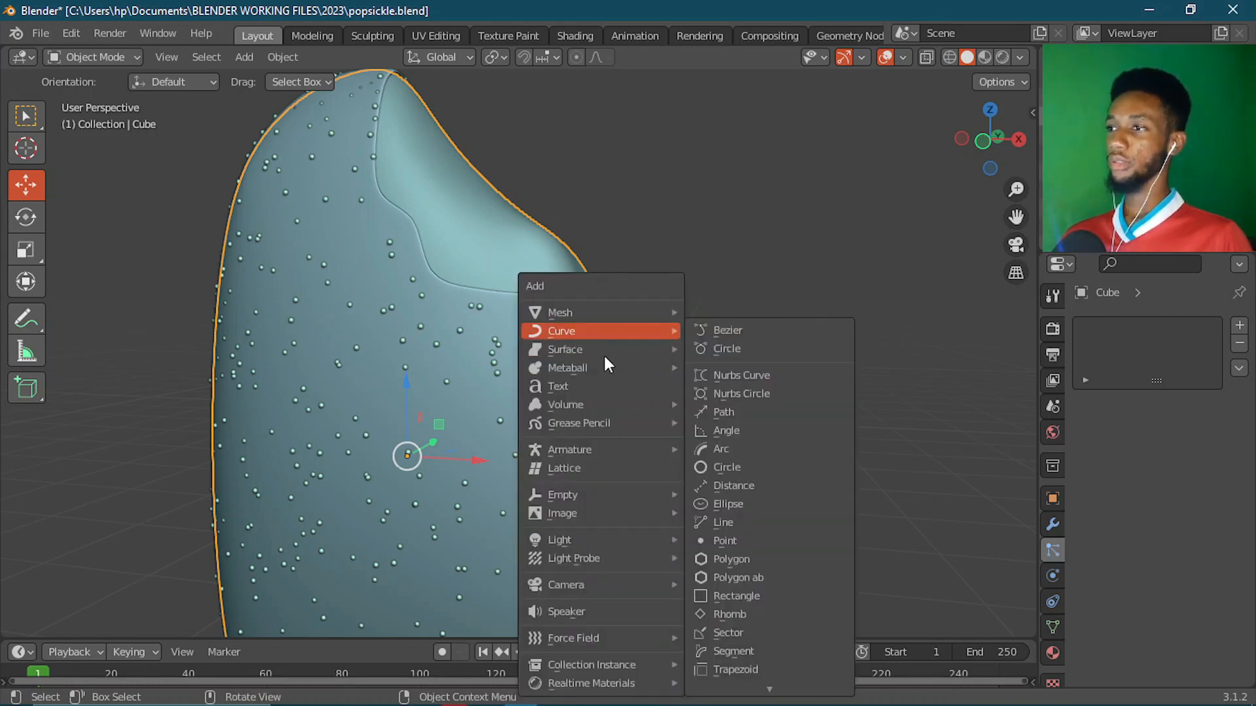
mouse_move(582, 366)
click(723, 363)
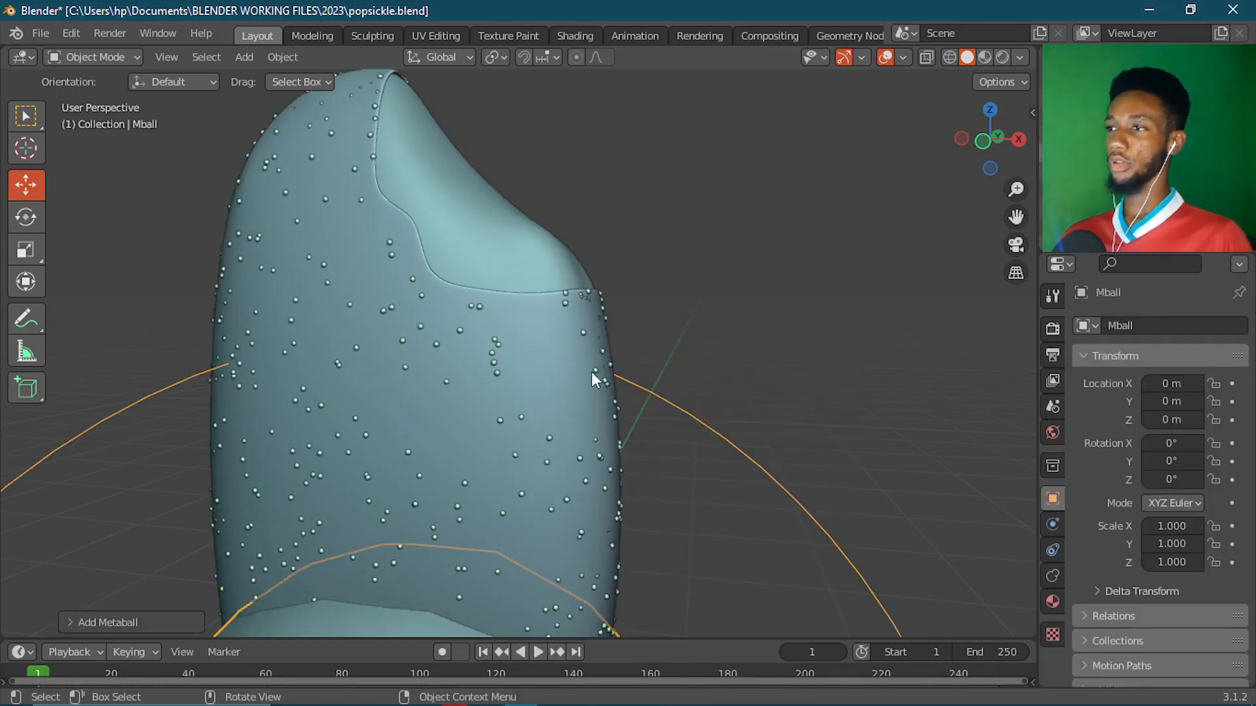
- Raise the metaball to about Z 1.97 m, scale it down, and move it to about X 0.35 m near the bite
scroll(591, 372, down, 3)
key(KP_1)
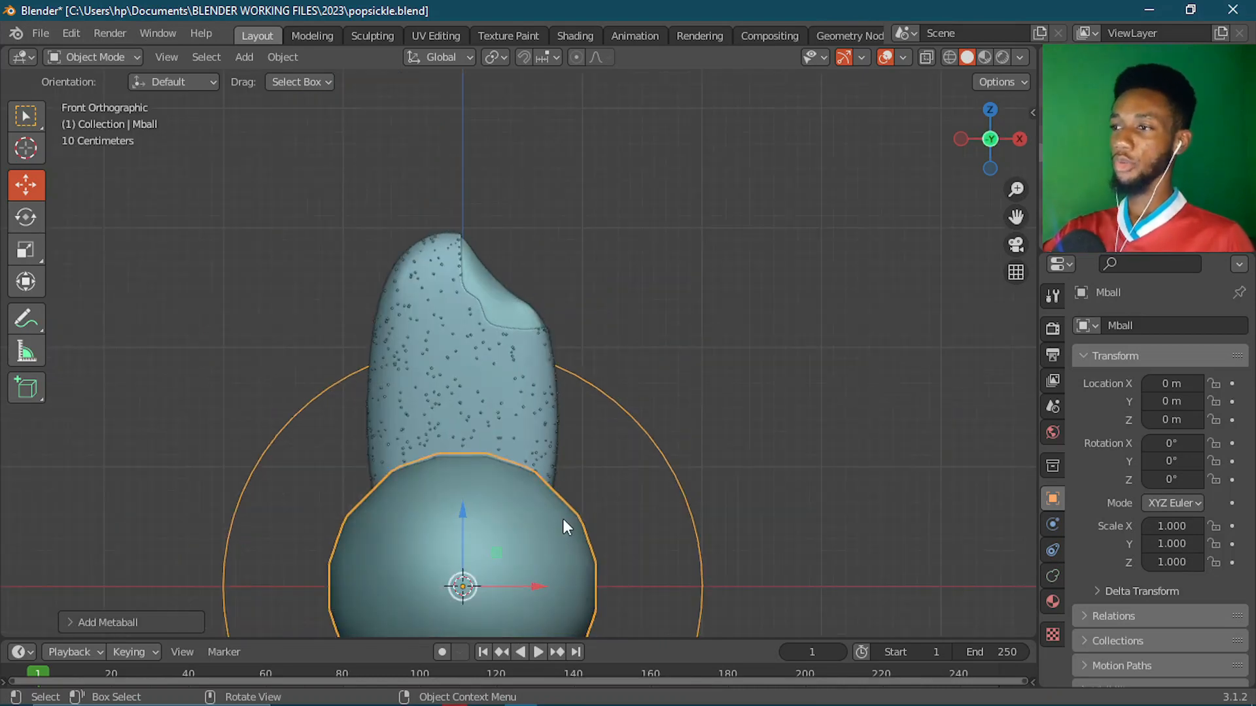
click(498, 331)
click(469, 513)
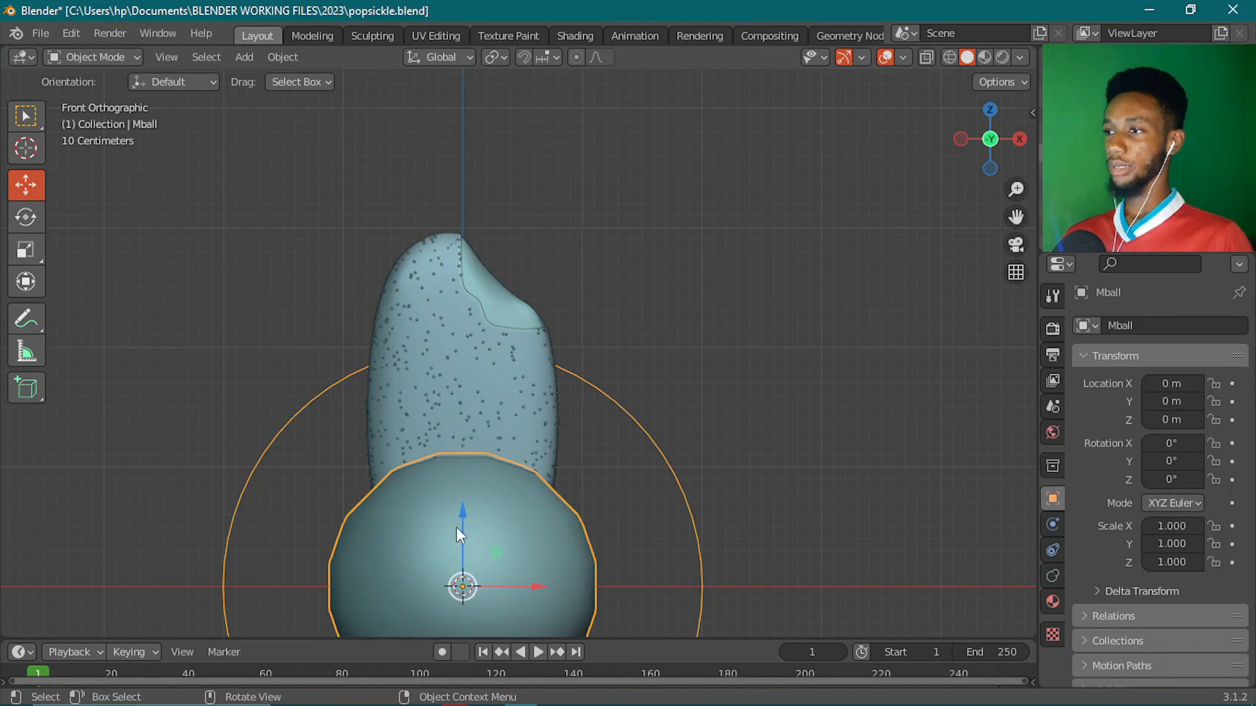
drag(456, 527, 465, 302)
key(s)
click(529, 450)
drag(516, 353, 561, 351)
- Scale the metaball down to about 0.222 and move it to about Y -0.08 m and Z 2.025 m
middle_drag(561, 351, 739, 402)
key(s)
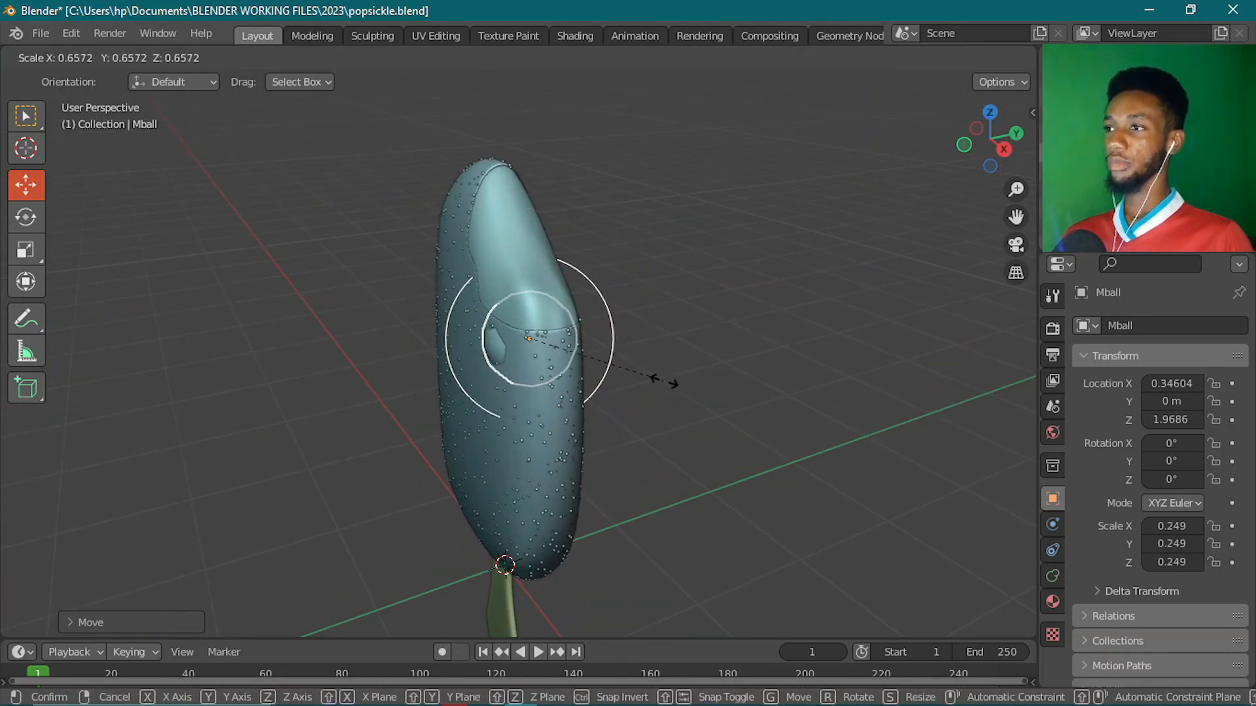
click(657, 370)
middle_drag(658, 371, 697, 398)
key(s)
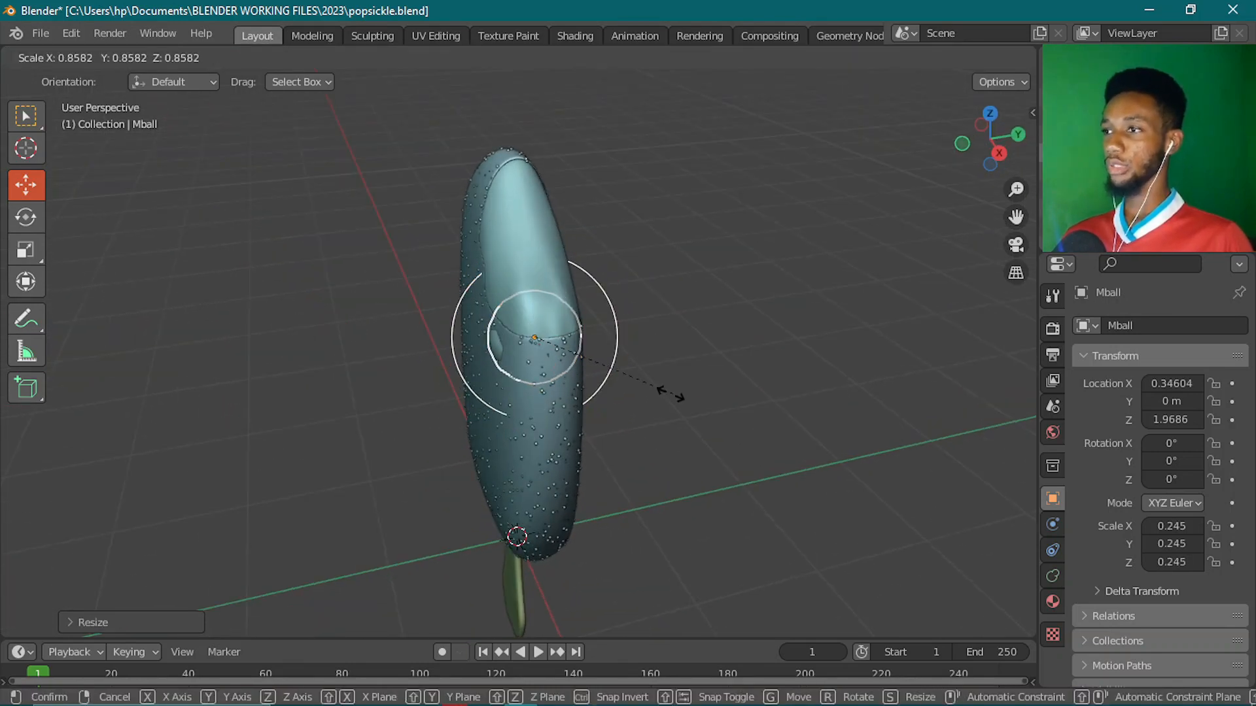
click(623, 356)
drag(603, 329, 589, 329)
drag(521, 287, 504, 311)
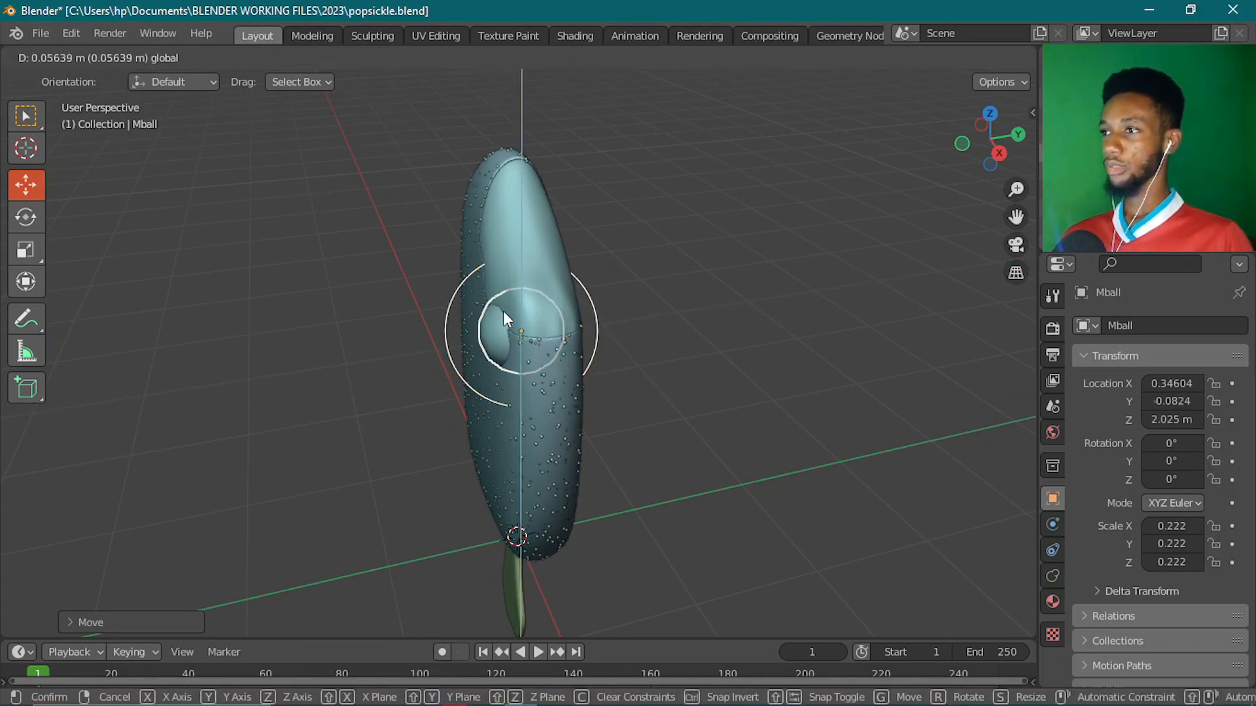
- Move the metaball to about X 0.55 m and Z 2.06 m at the bite's lower corner, scaled to 0.177
middle_drag(504, 311, 584, 353)
drag(582, 348, 618, 349)
key(s)
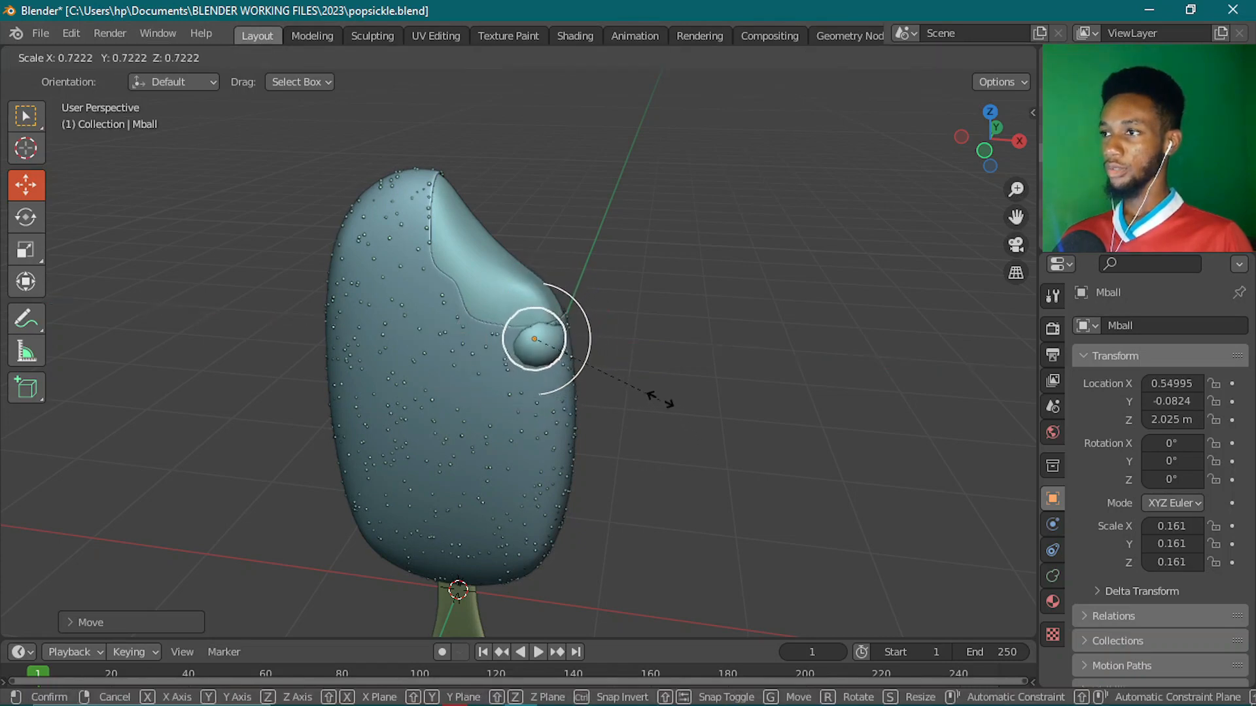
click(623, 378)
middle_drag(623, 376, 521, 308)
drag(538, 302, 538, 291)
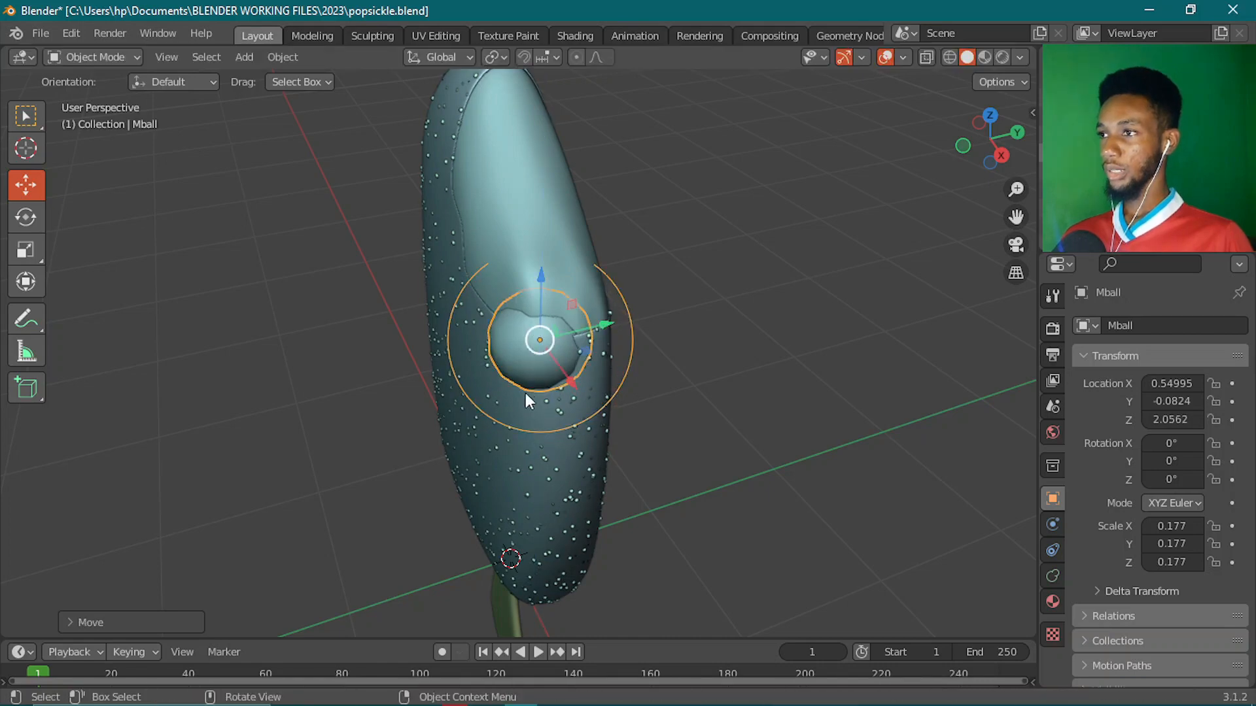
- Duplicate the metaball and place the copy below it at about X 0.56, Y -0.23, Z 1.79 m
mouse_move(524, 393)
middle_down()
mouse_move(632, 389)
mouse_move(532, 396)
middle_up()
scroll(622, 399, up, 5)
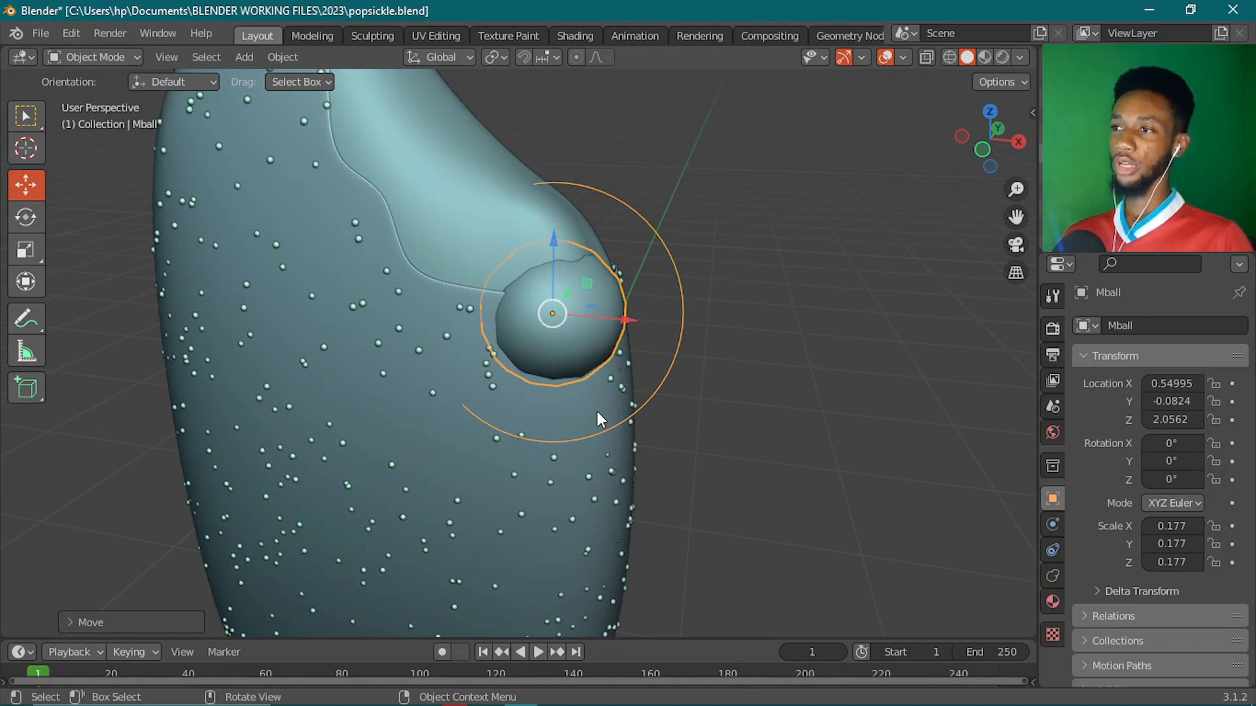
middle_drag(595, 416, 639, 420)
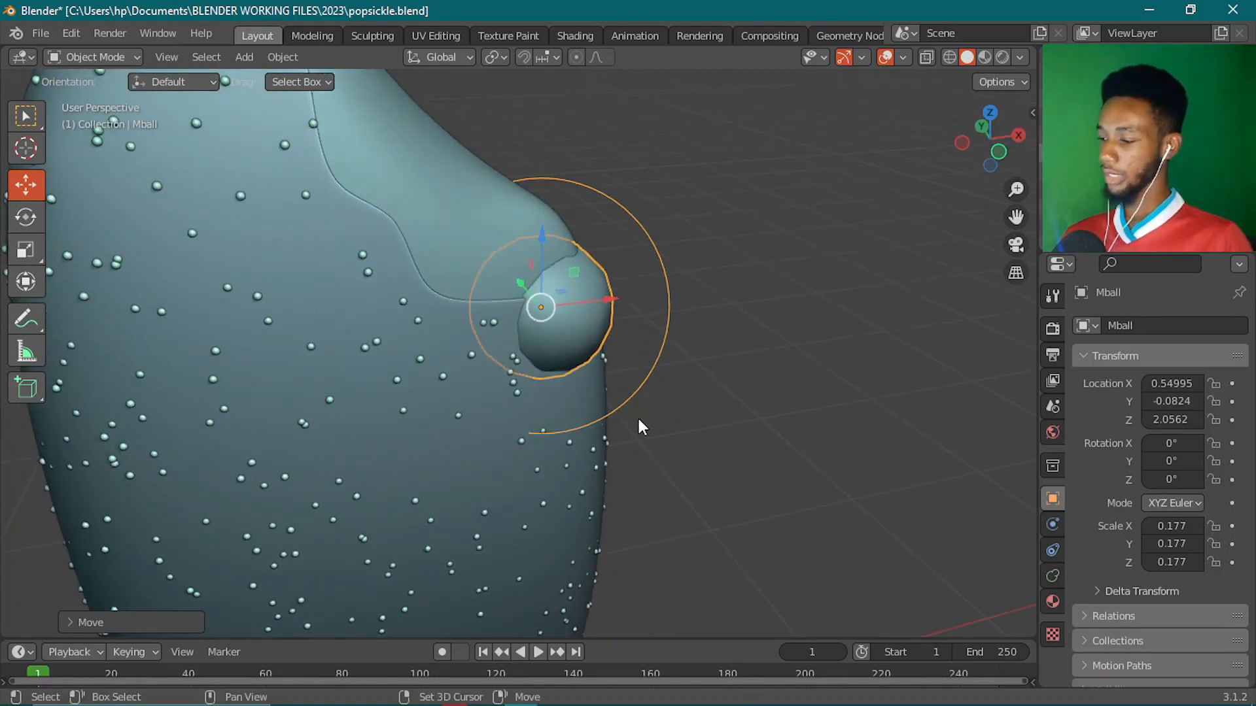
key(shift+d)
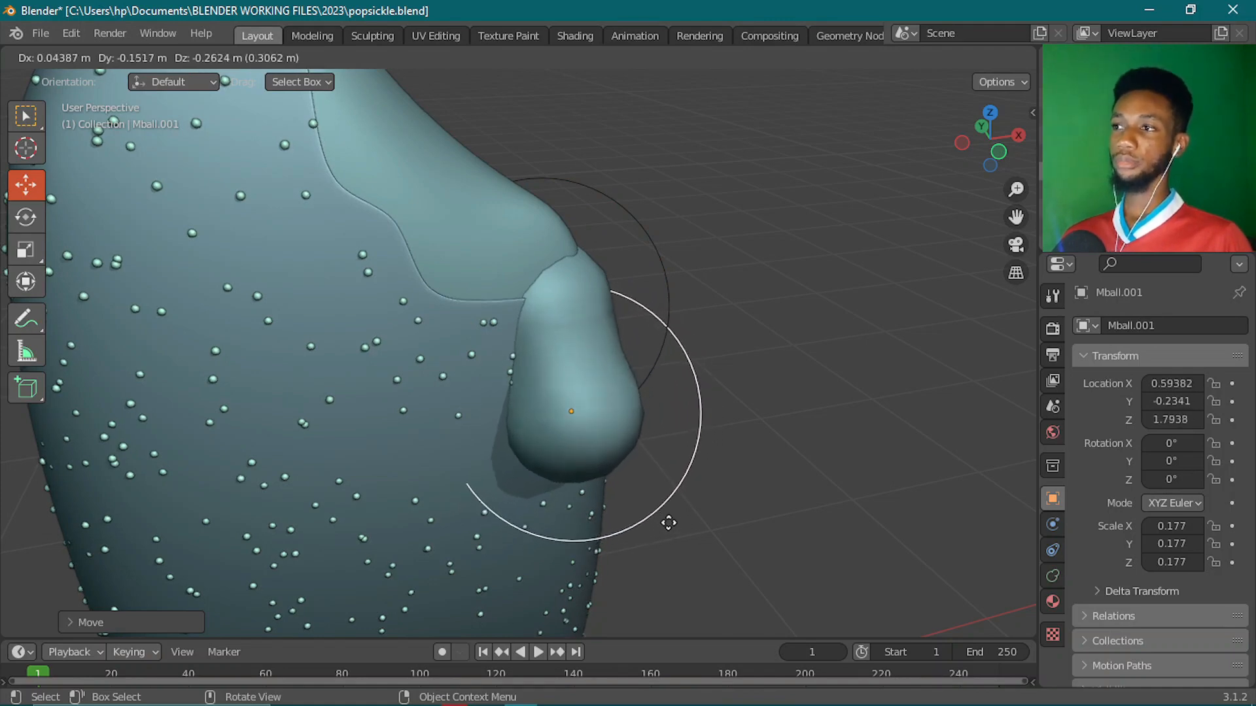
click(657, 523)
- Move the lower metaball outward along the X axis to about 0.69 m
middle_drag(658, 516, 520, 456)
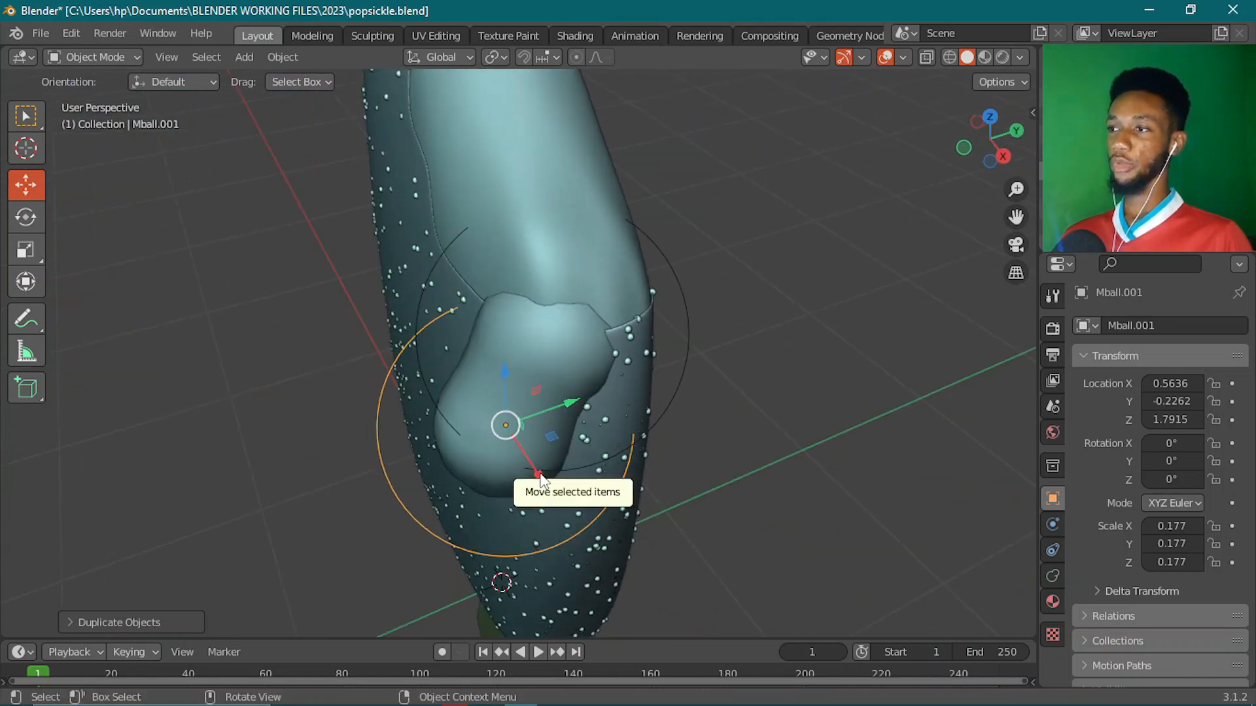
drag(537, 469, 624, 488)
middle_drag(625, 488, 694, 442)
drag(687, 410, 670, 416)
- Shift the lower metaball along the Y axis to about -0.14 m
click(635, 407)
middle_drag(636, 407, 482, 510)
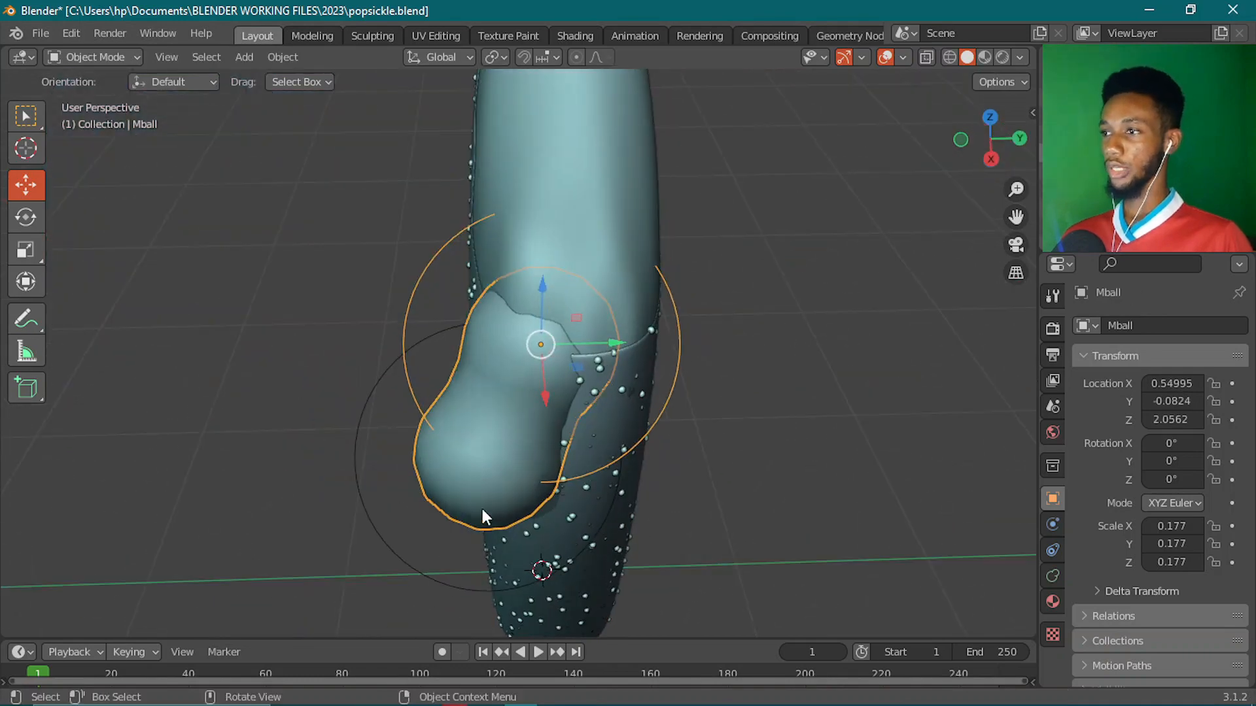
click(575, 548)
middle_drag(529, 462, 439, 463)
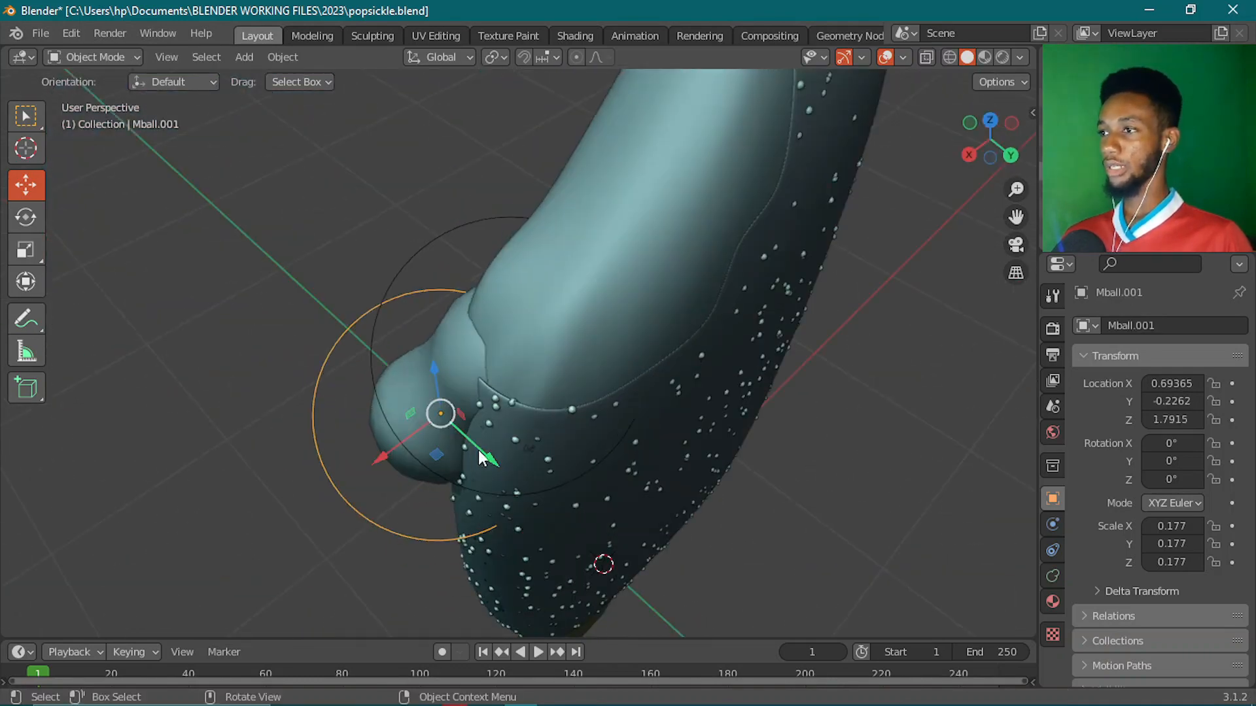
drag(478, 450, 488, 467)
- Scale the upper metaball to 0.154, and move both metaballs together about 0.02 m inward along X and 0.06 m up
click(480, 357)
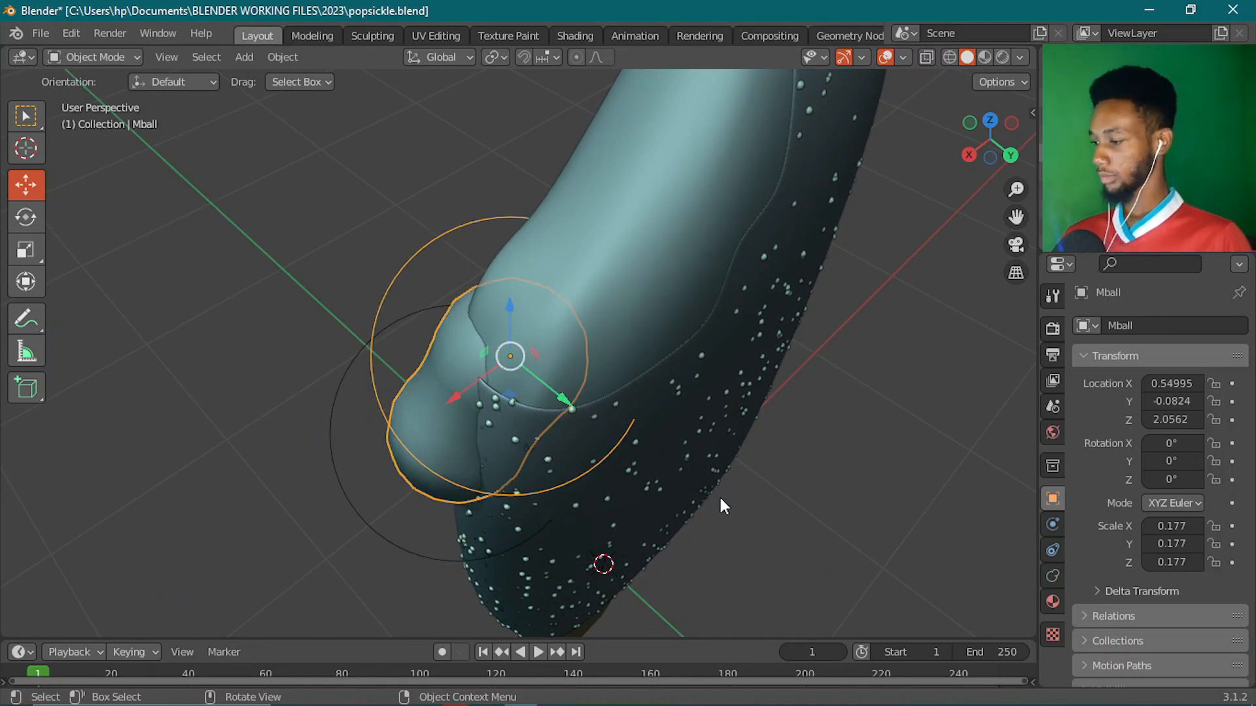
key(s)
click(403, 477)
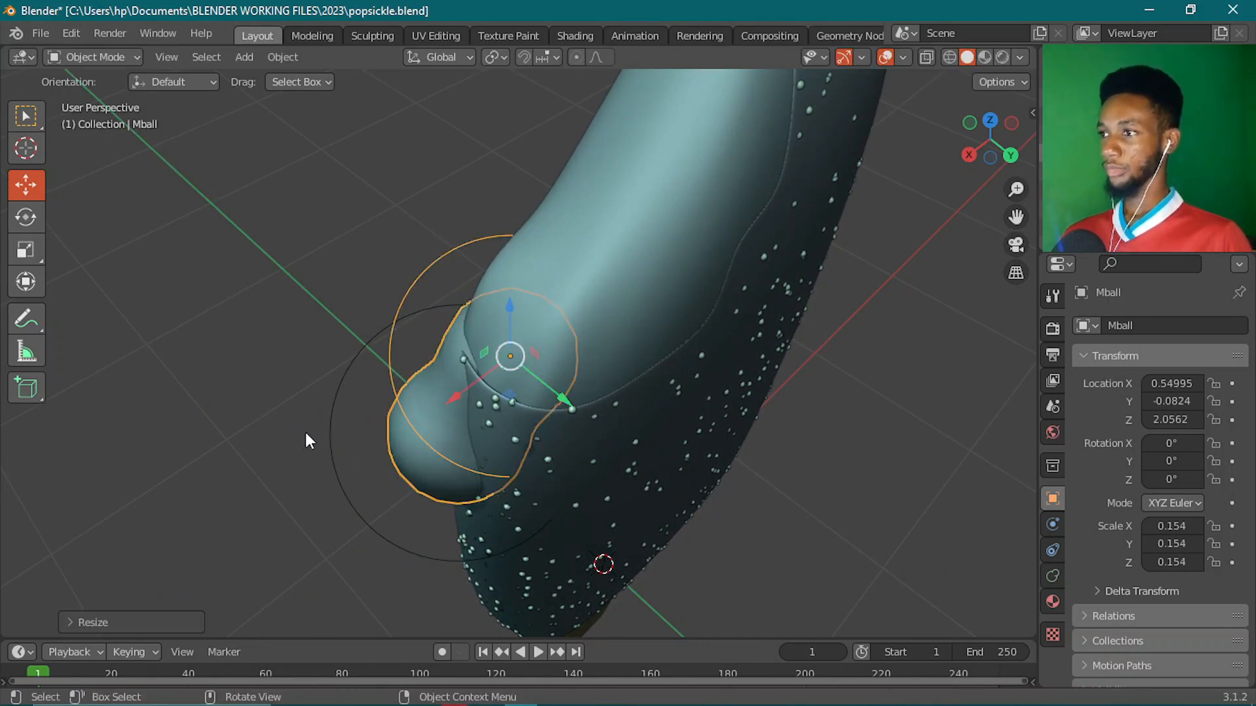
click(442, 403)
drag(445, 426, 461, 412)
drag(476, 358, 487, 346)
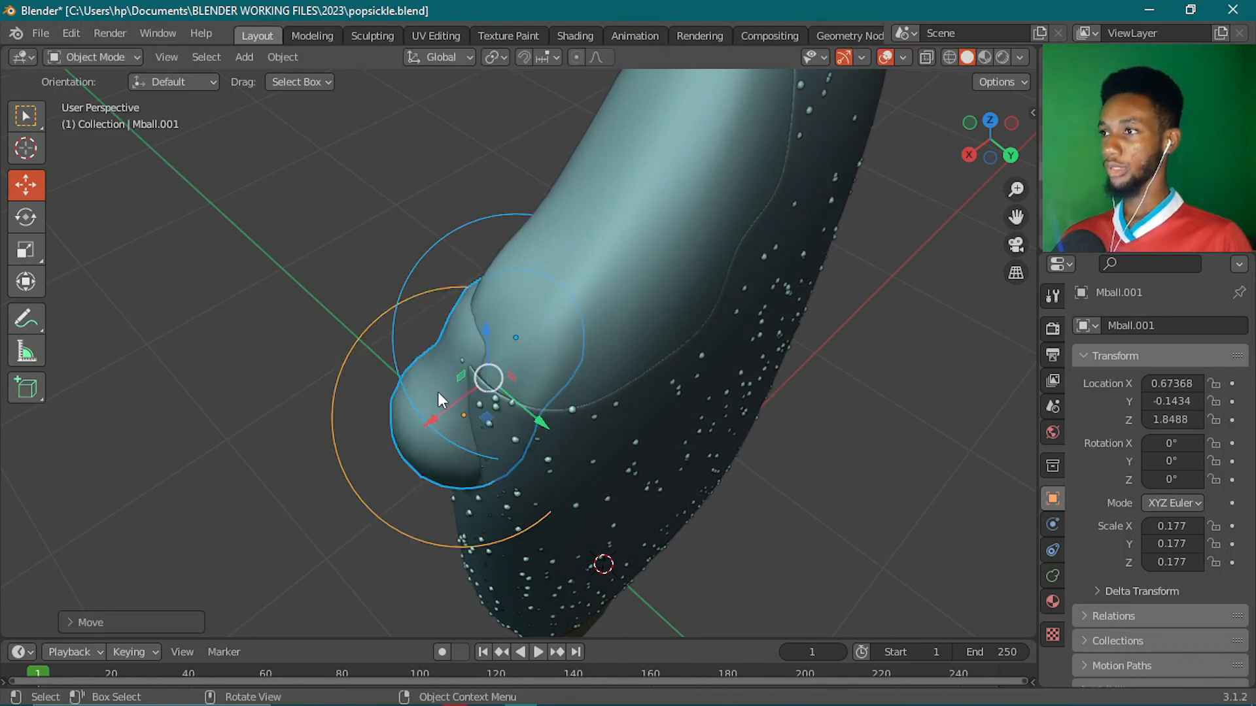
- Move both metaballs together about 0.008 m along the positive Y axis
middle_drag(439, 394, 548, 415)
mouse_move(576, 409)
mouse_down()
mouse_move(588, 412)
mouse_move(563, 406)
mouse_up()
middle_drag(563, 405, 795, 337)
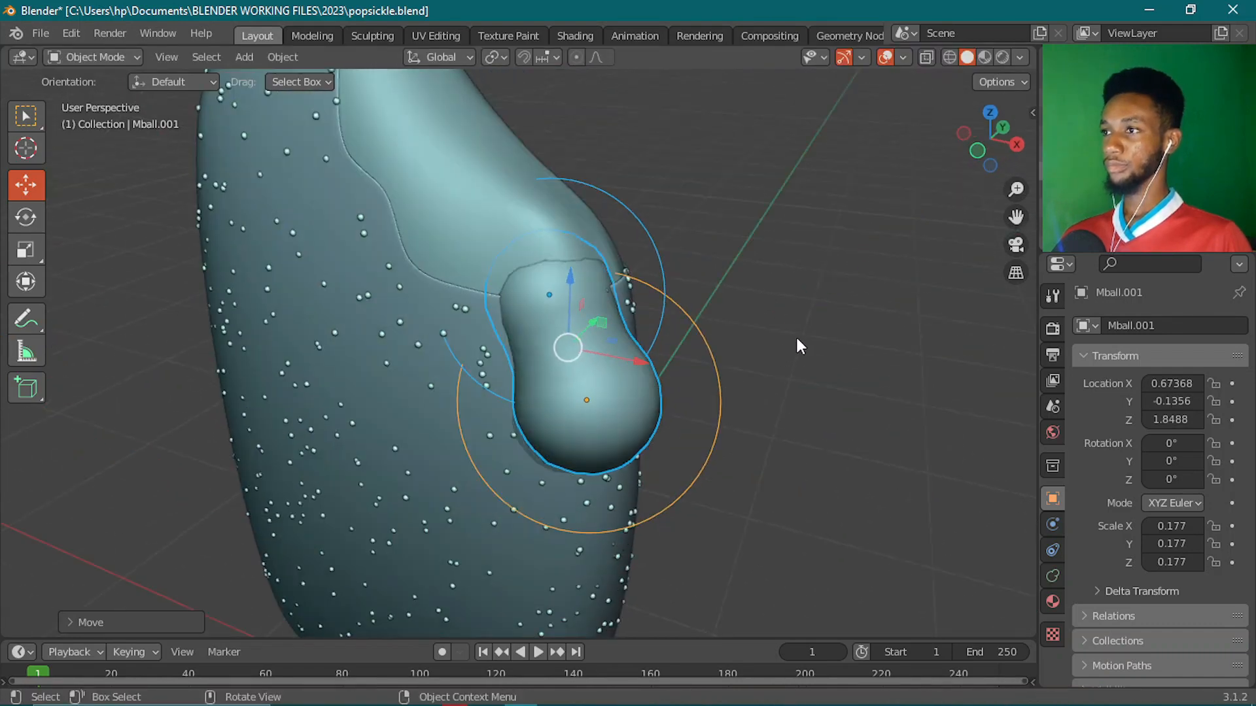
click(796, 338)
- Scale the lower metaball to 0.121 and raise it to about Z 1.92 m
scroll(612, 447, down, 3)
middle_drag(613, 448, 706, 369)
scroll(654, 419, down, 3)
middle_drag(616, 452, 618, 468)
scroll(621, 474, down, 3)
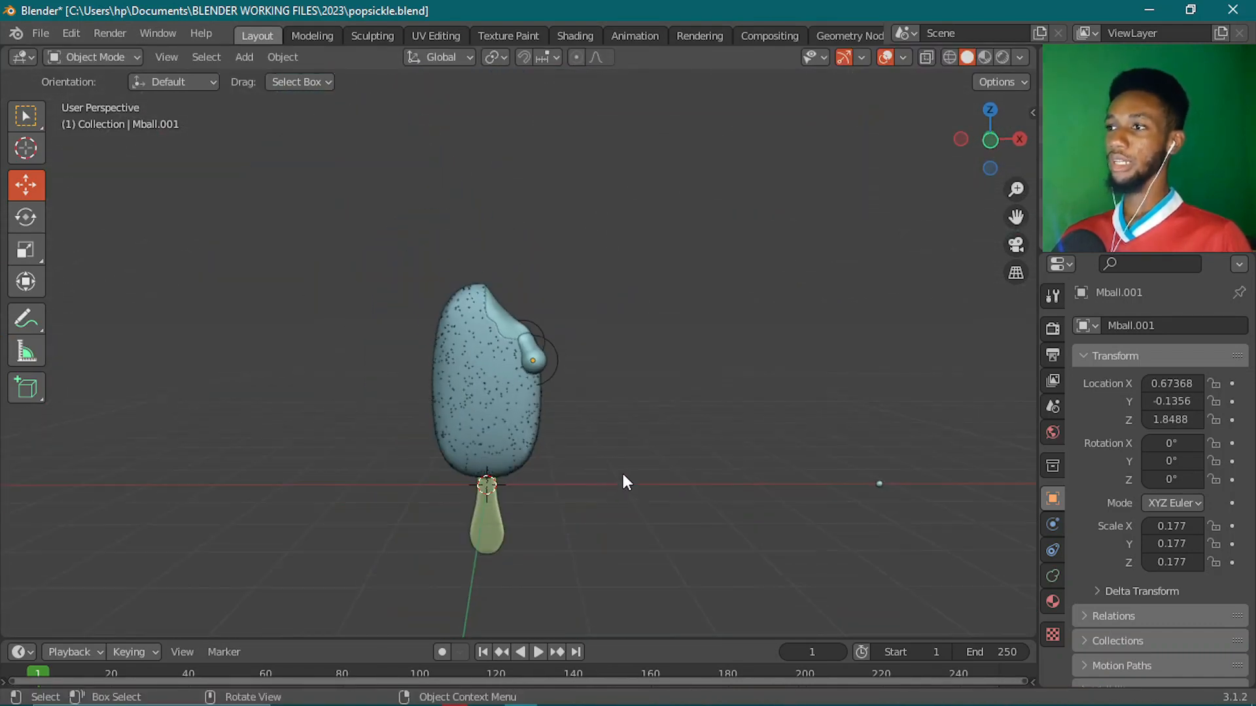
scroll(582, 382, up, 4)
click(607, 350)
scroll(687, 399, up, 2)
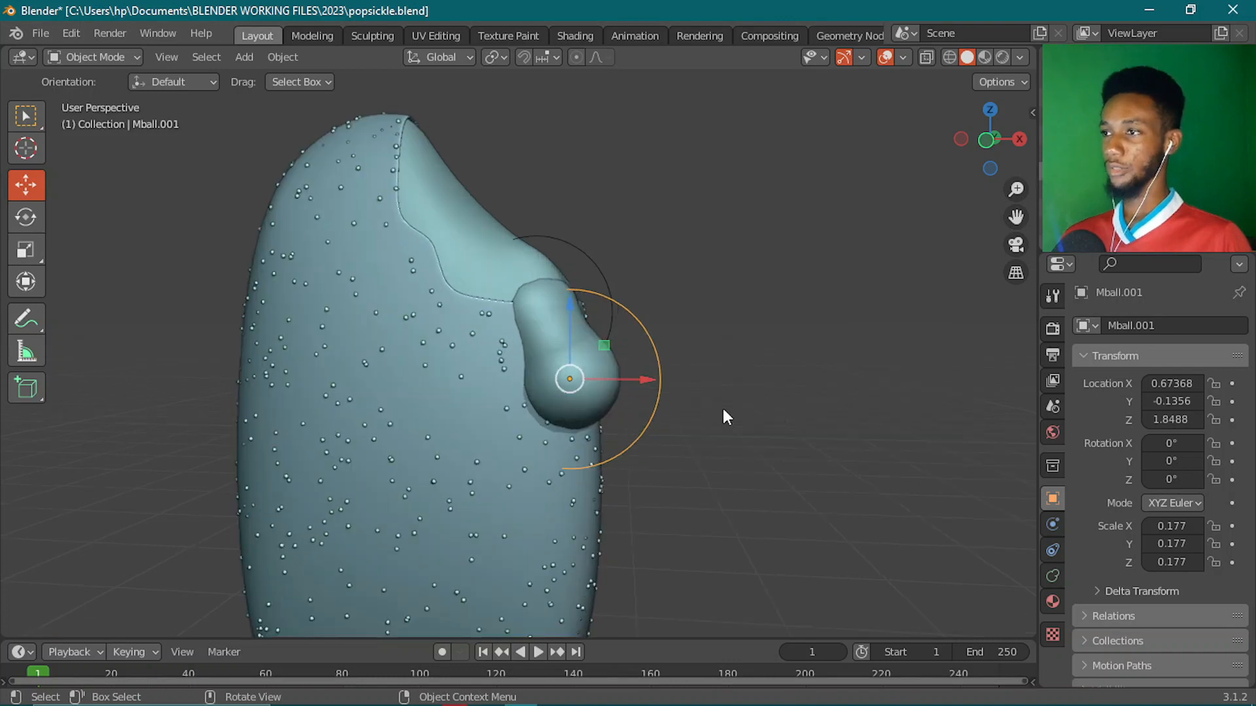
key(s)
click(732, 379)
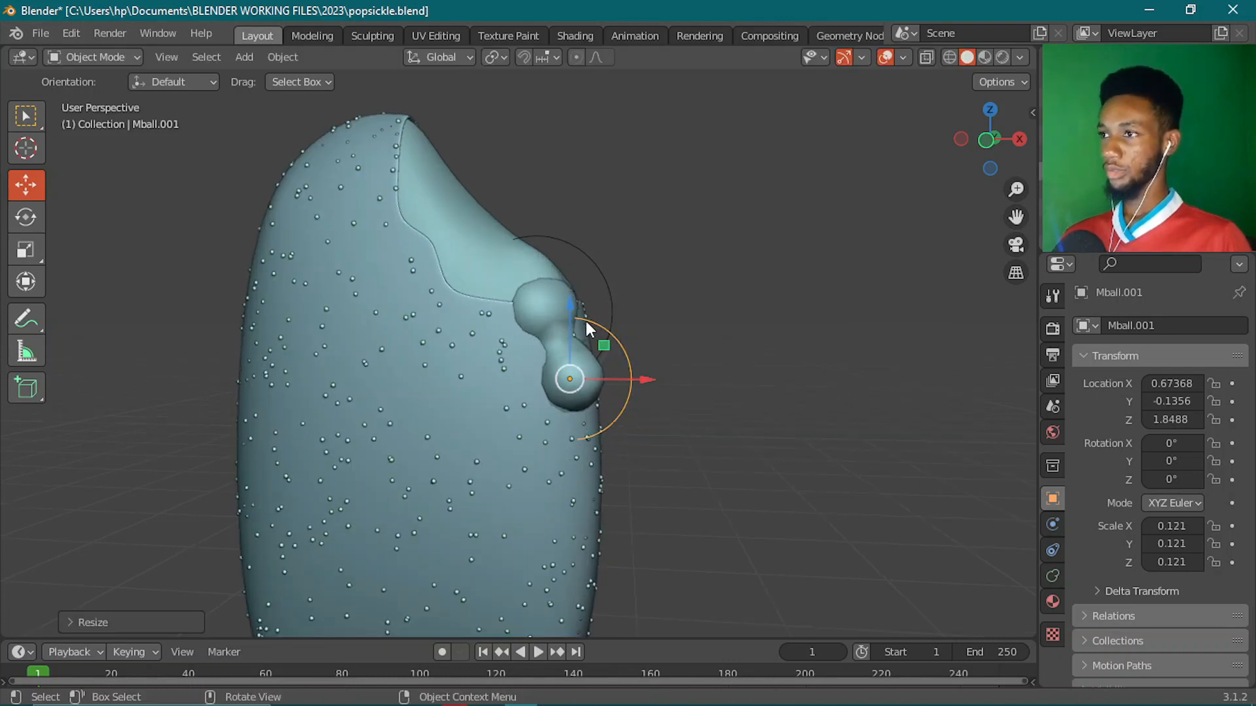
drag(571, 310, 570, 291)
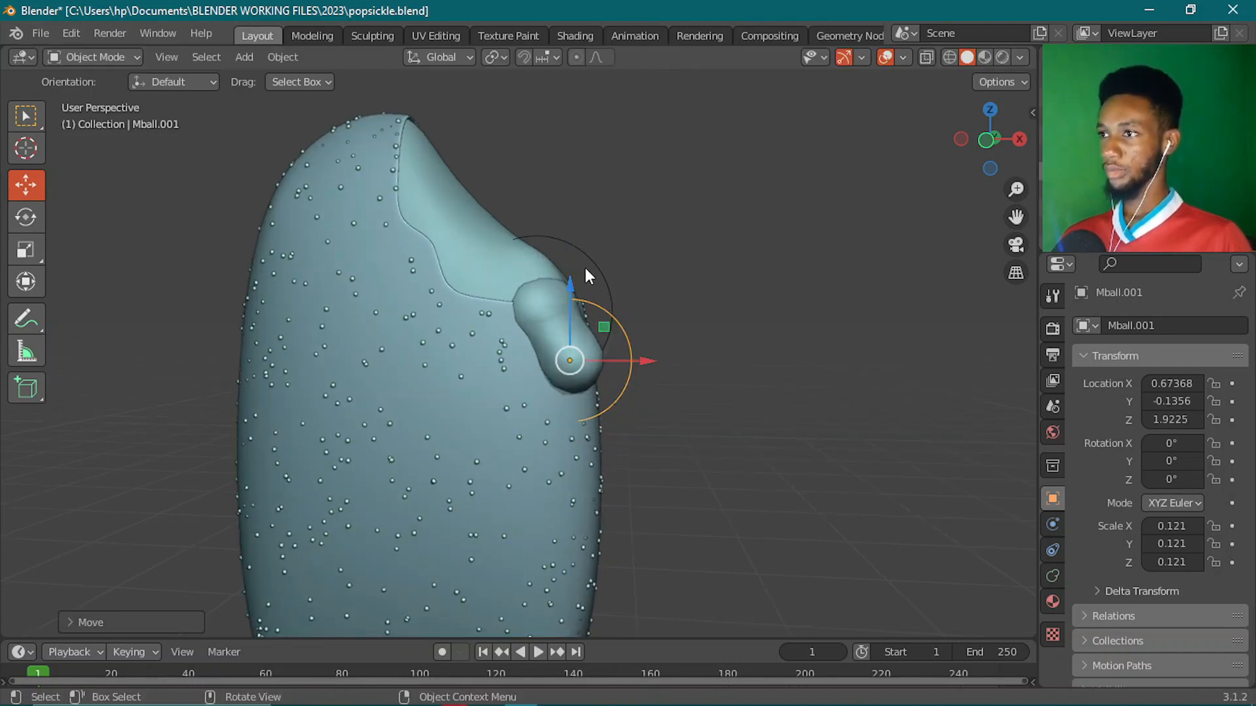
- Scale the upper metaball to 0.131
click(599, 271)
key(s)
click(575, 280)
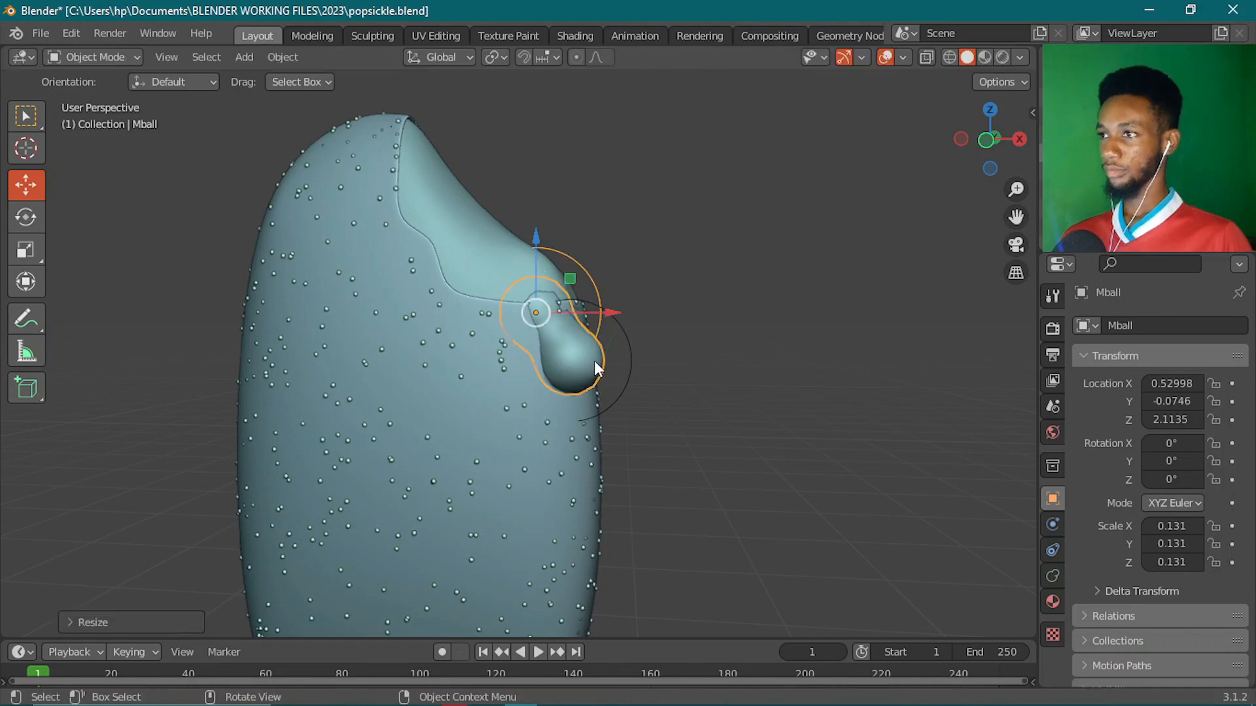
- Raise the upper metaball to about Z 2.14 m and the lower metaball to about Z 1.97 m
click(555, 360)
click(548, 310)
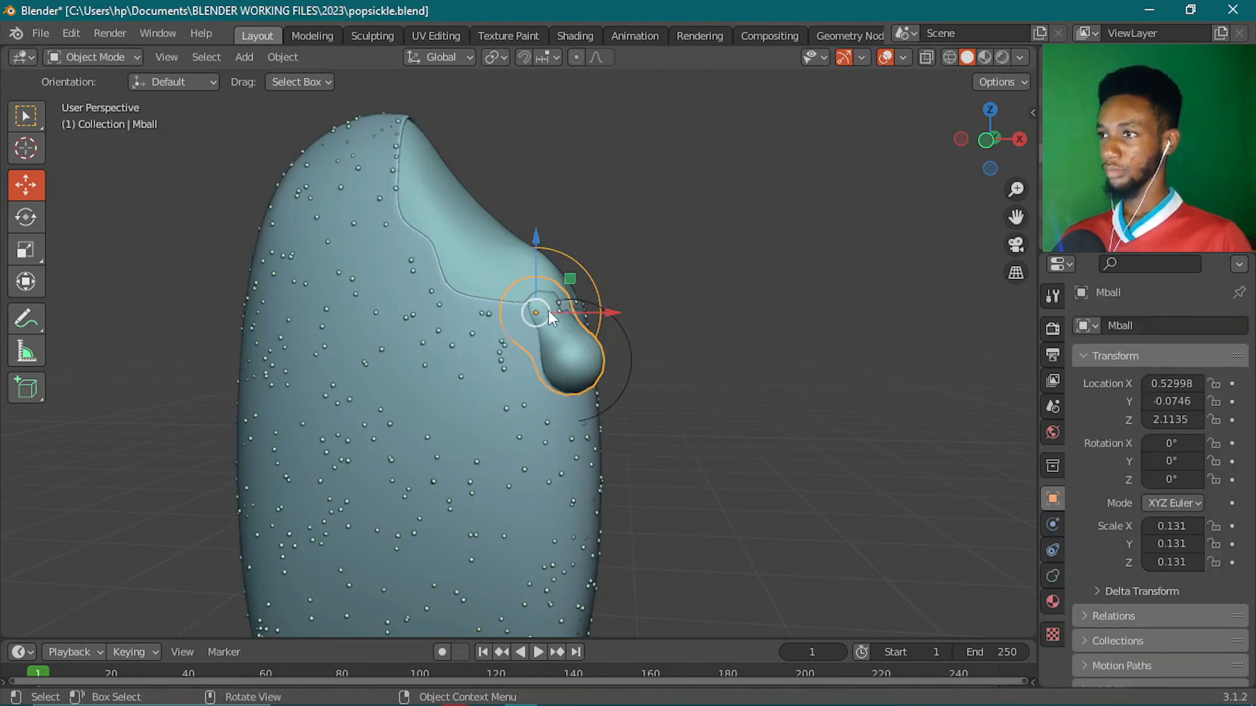
drag(536, 261, 563, 258)
shift+click(640, 339)
- Examine the whole popsicle with its drip from several angles
middle_drag(729, 348, 588, 449)
scroll(664, 466, down, 4)
scroll(650, 443, up, 2)
scroll(612, 457, down, 3)
scroll(510, 449, up, 3)
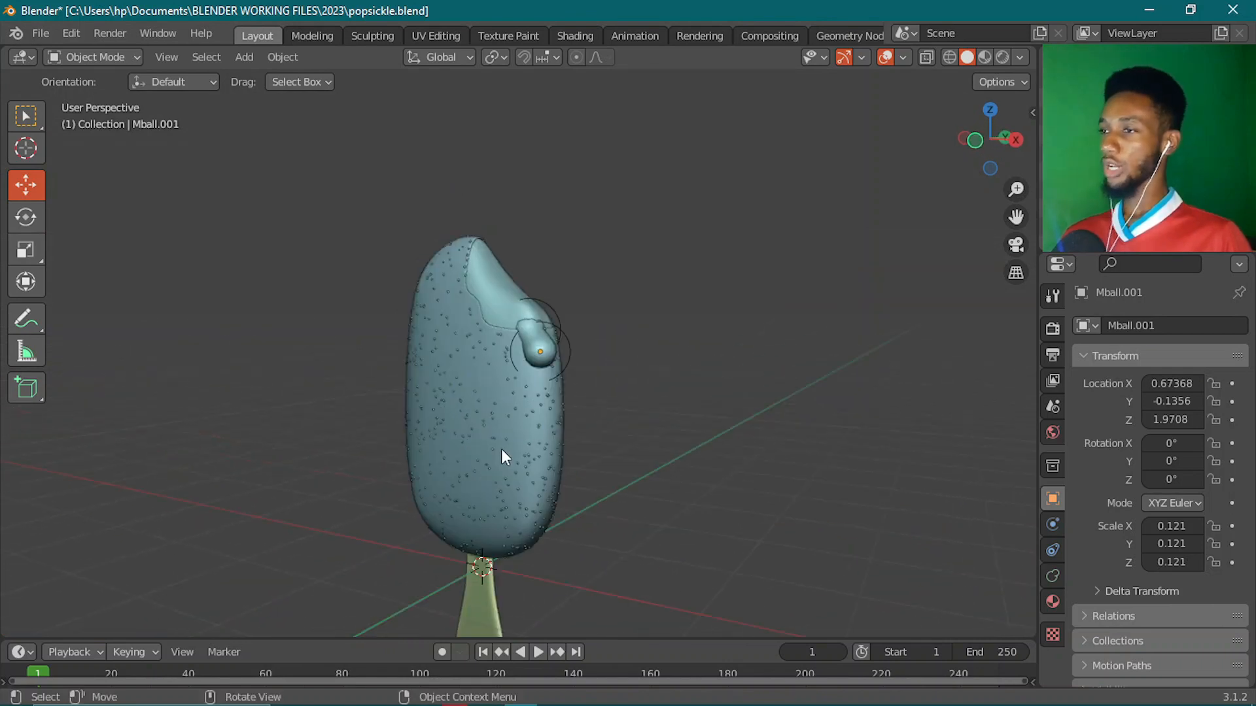
middle_drag(502, 449, 596, 363)
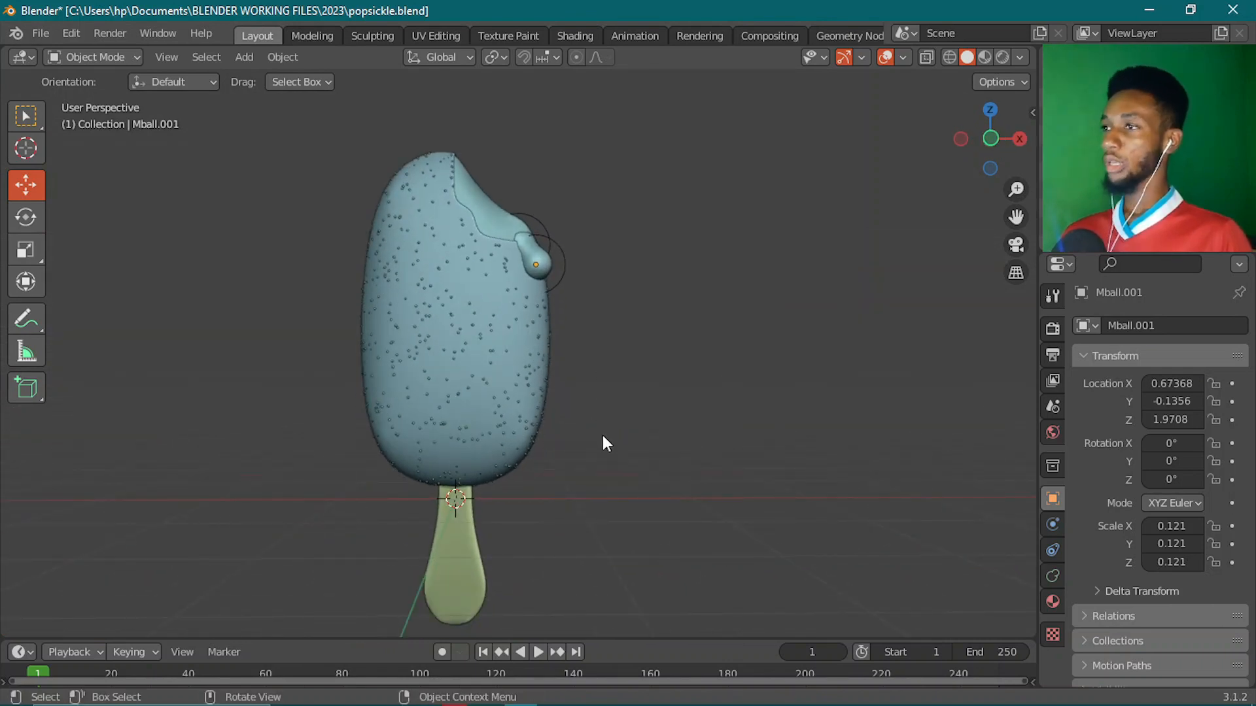
scroll(603, 440, down, 2)
middle_drag(603, 445, 575, 469)
scroll(537, 446, up, 2)
scroll(575, 445, down, 2)
scroll(549, 489, up, 1)
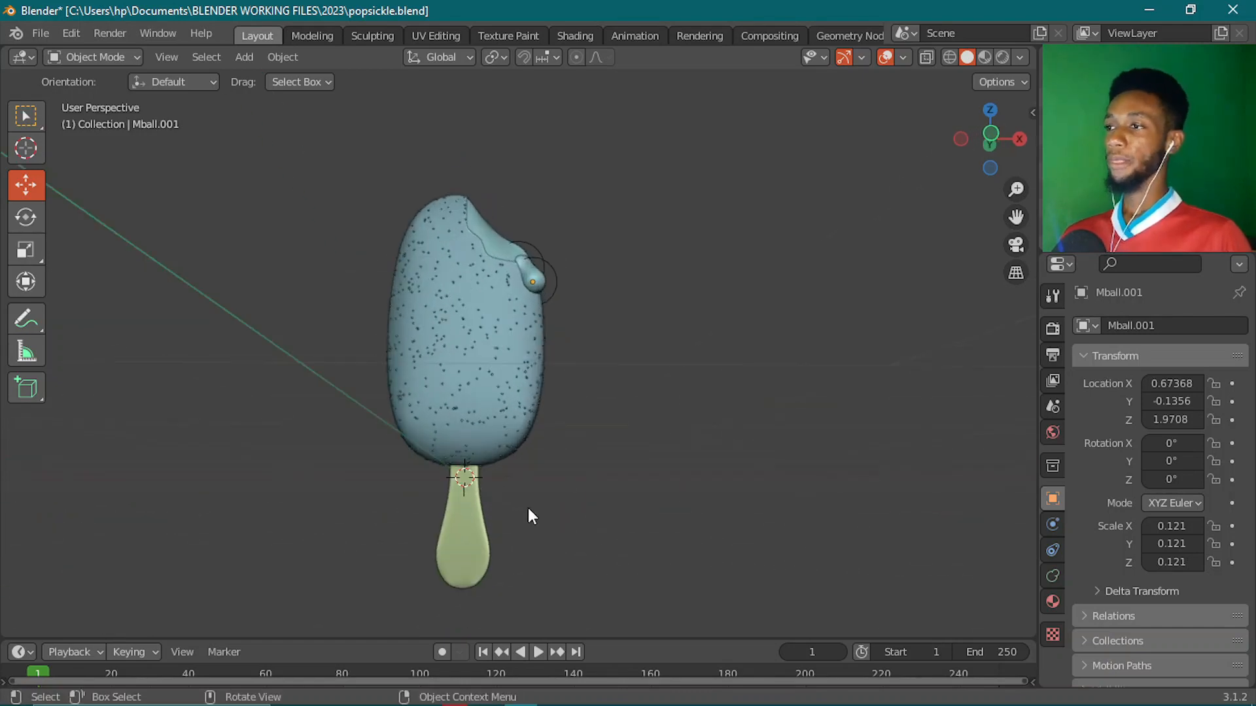
mouse_move(442, 692)
click(477, 700)
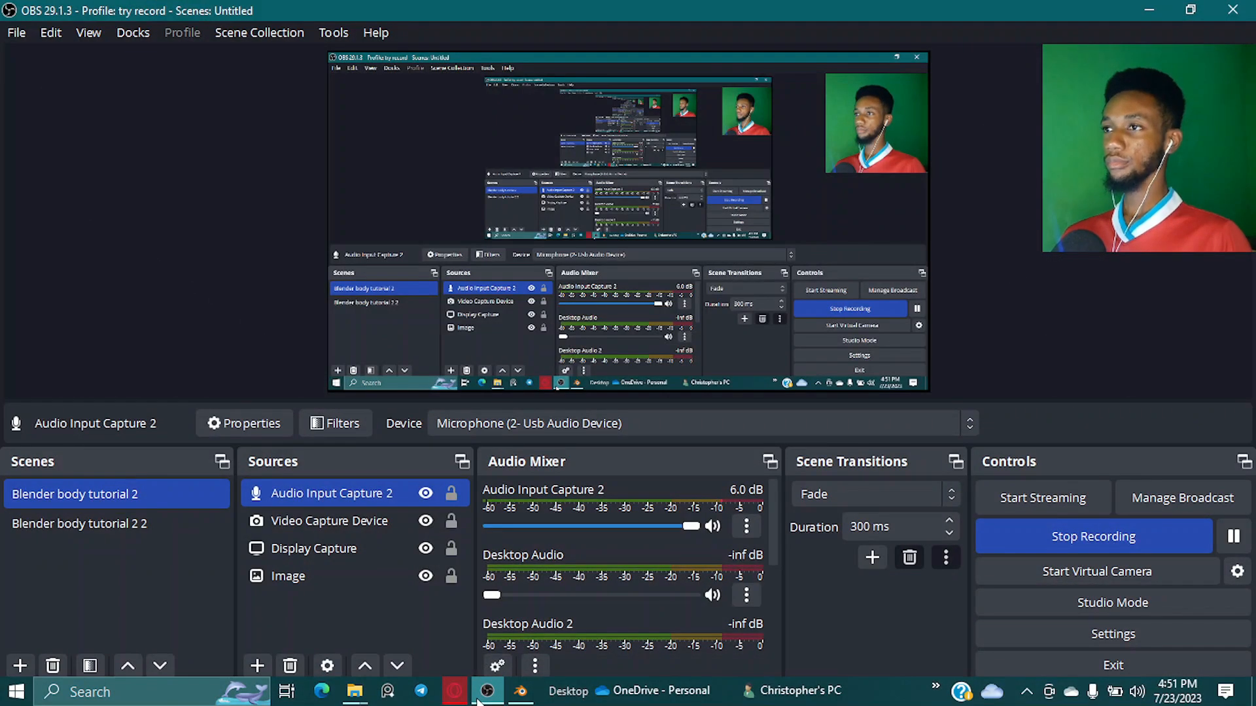
click(477, 700)
- Add a cube-shaped empty at the world origin
scroll(628, 415, down, 2)
middle_drag(673, 406, 531, 502)
scroll(662, 406, up, 3)
scroll(663, 406, up, 1)
middle_drag(664, 405, 643, 409)
scroll(643, 409, down, 2)
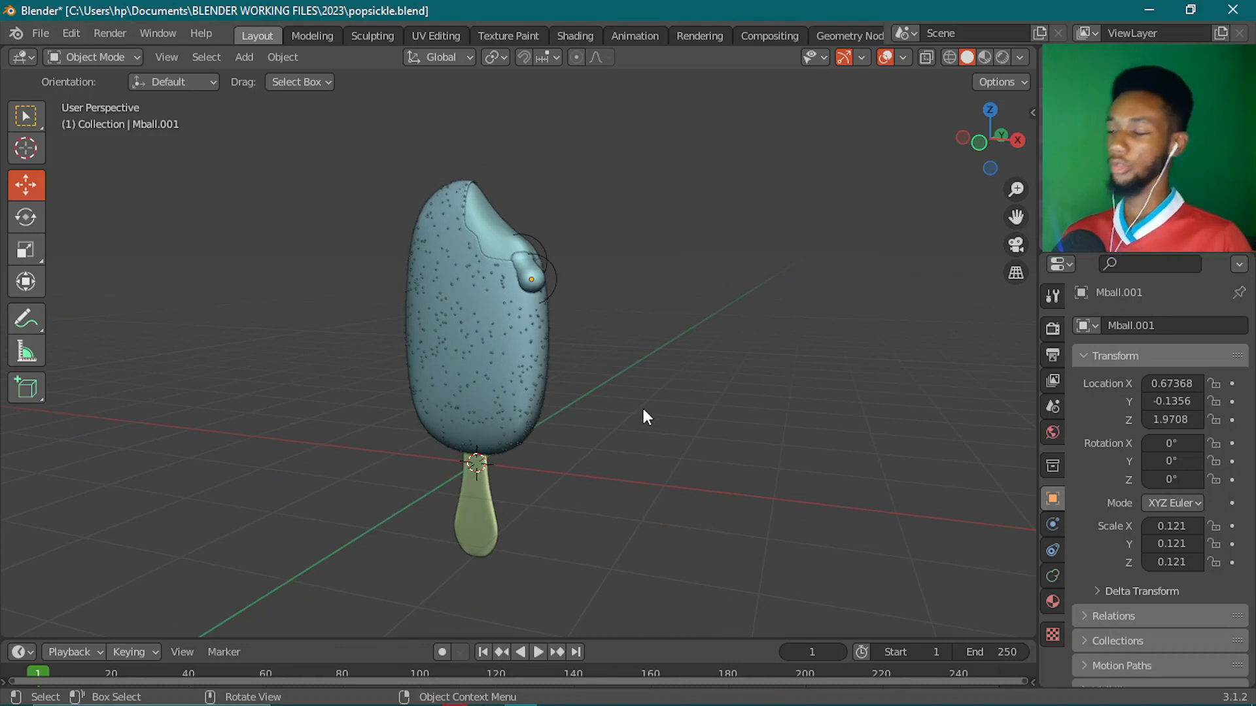
key(shift+a)
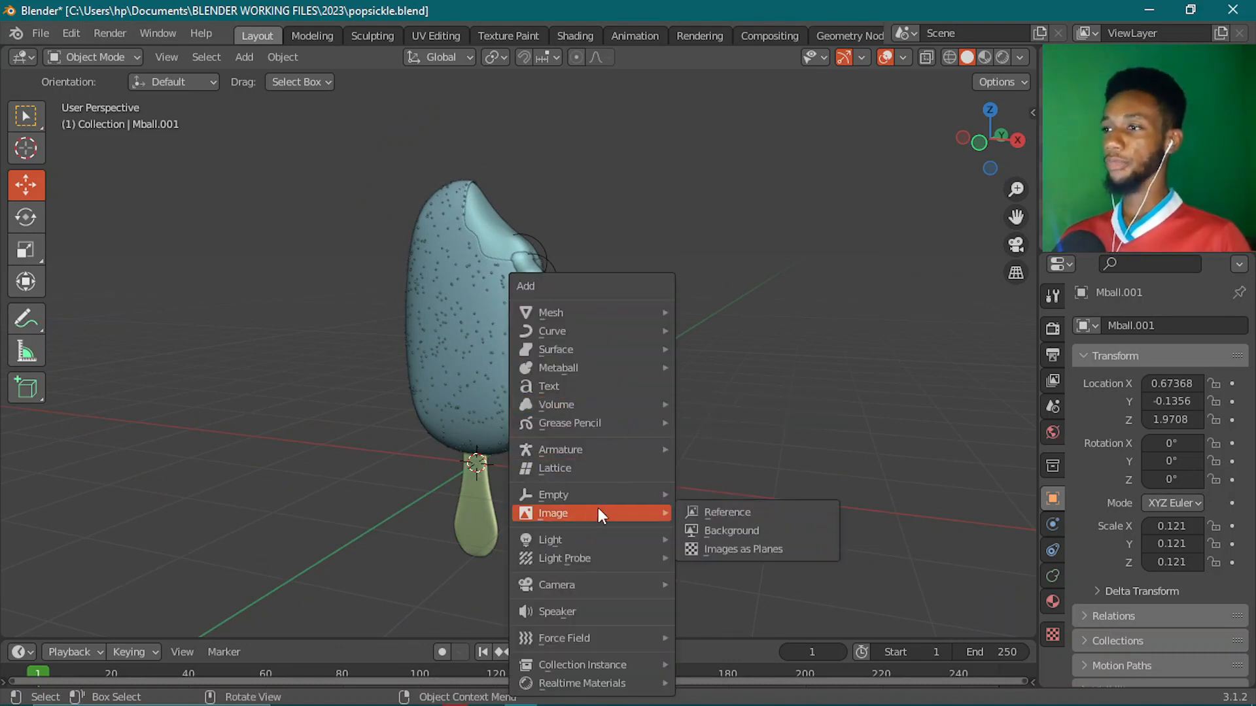
mouse_move(599, 496)
click(725, 571)
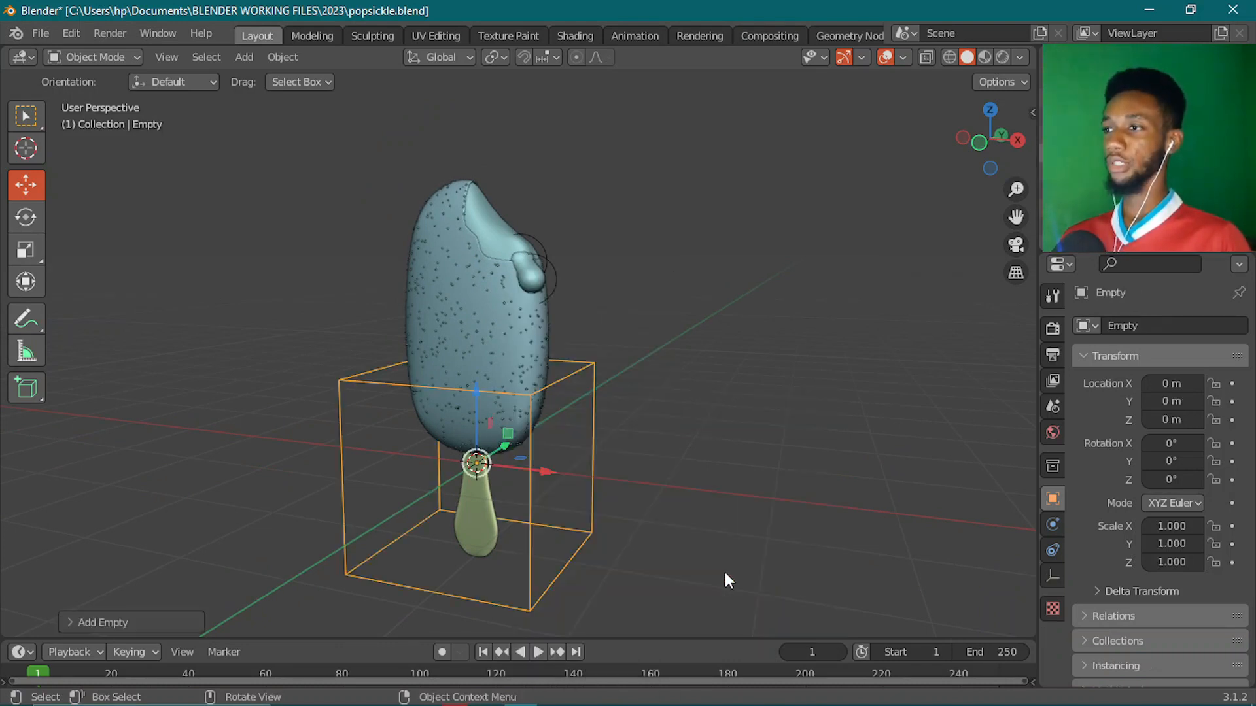
- In front view, stretch the cube empty to a Z scale of about 1.815 and raise it to about Z 0.89 m
key(KP_1)
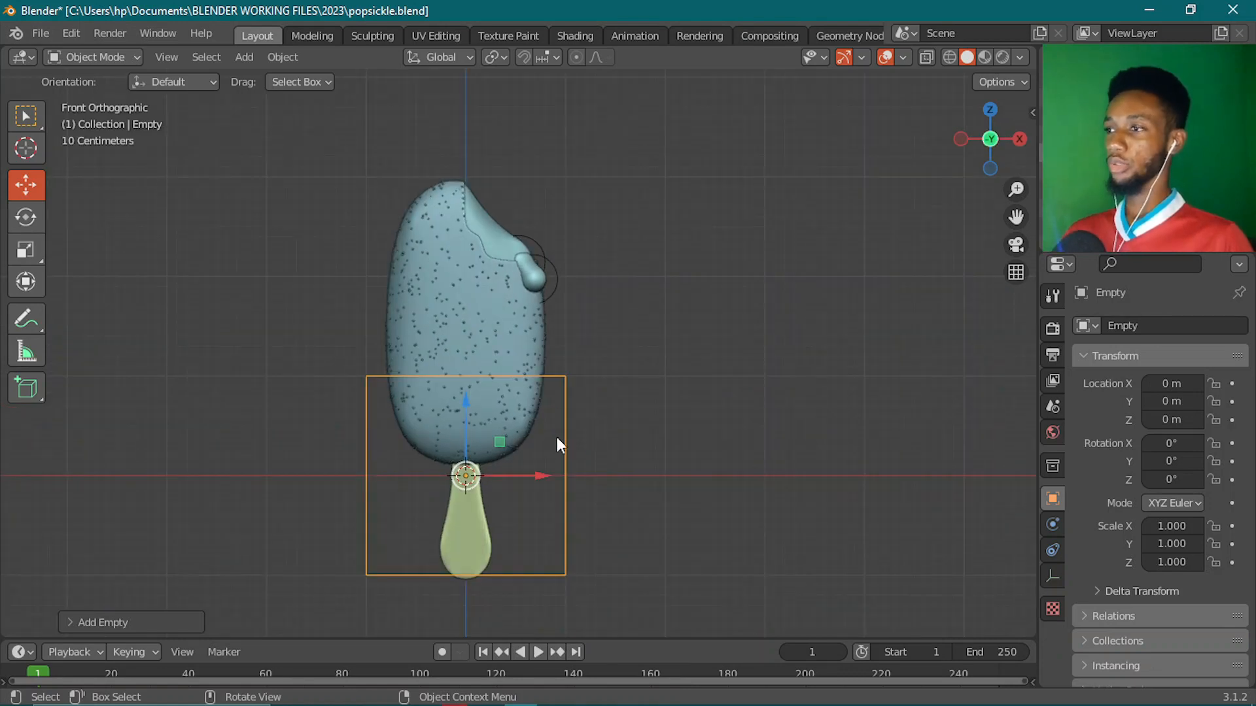
key(s)
key(z)
click(485, 355)
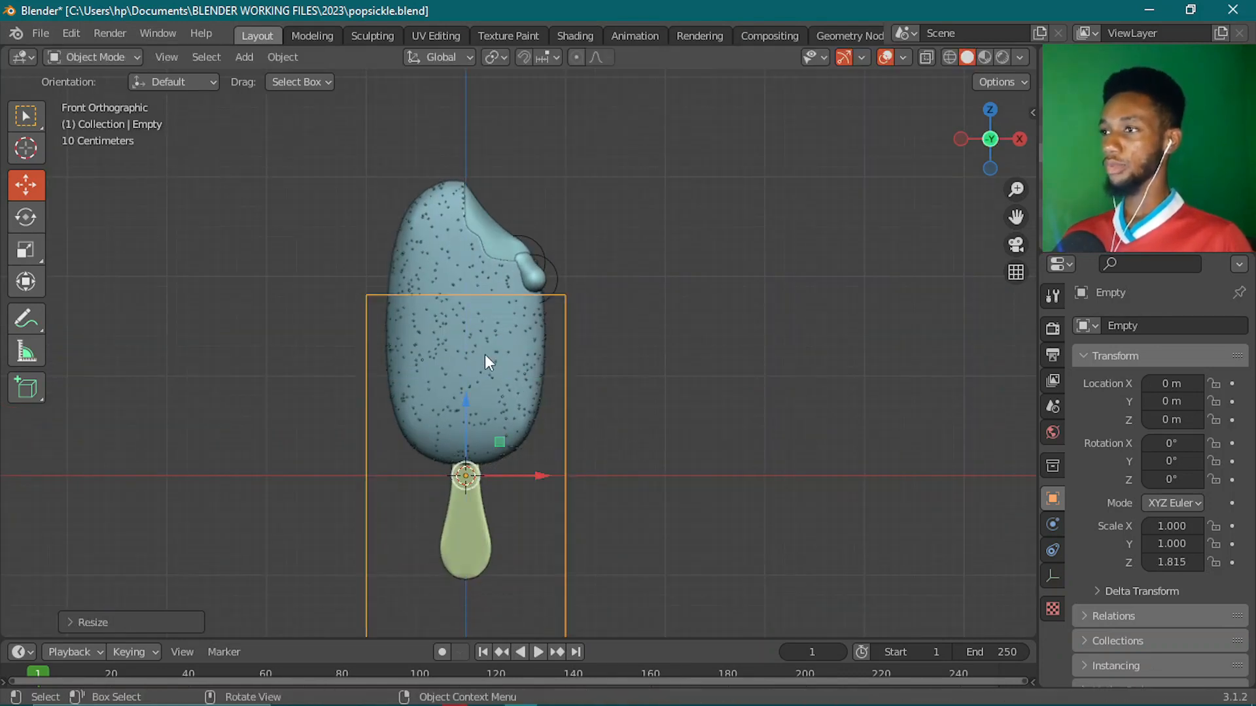
key(g)
key(z)
click(467, 314)
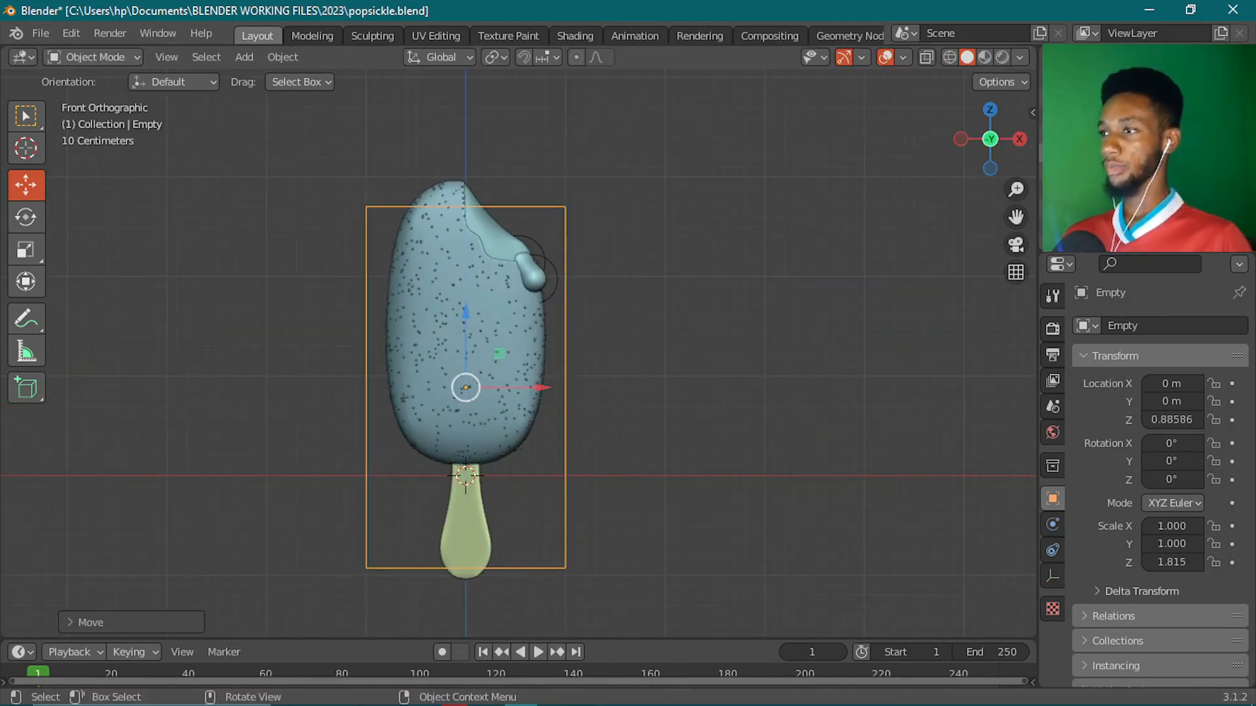
- Stretch the empty further to a Z scale of about 1.947 and raise it to about Z 0.93 m
key(s)
key(z)
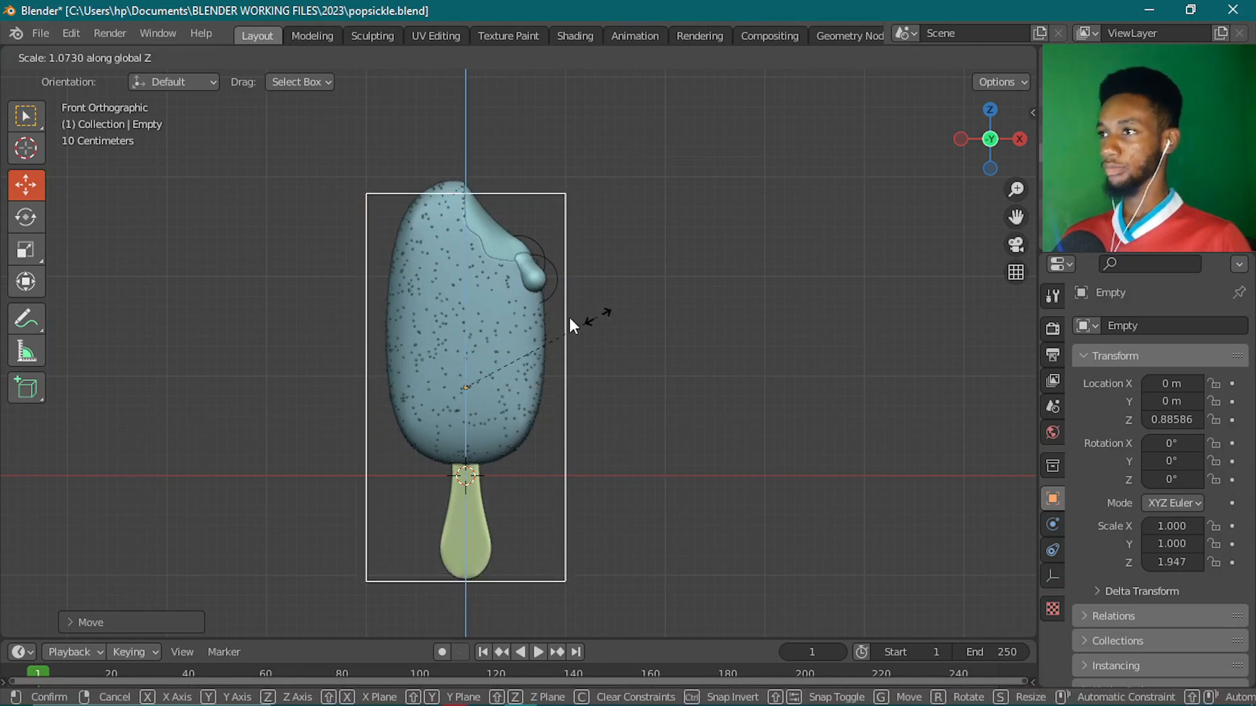
click(569, 317)
key(g)
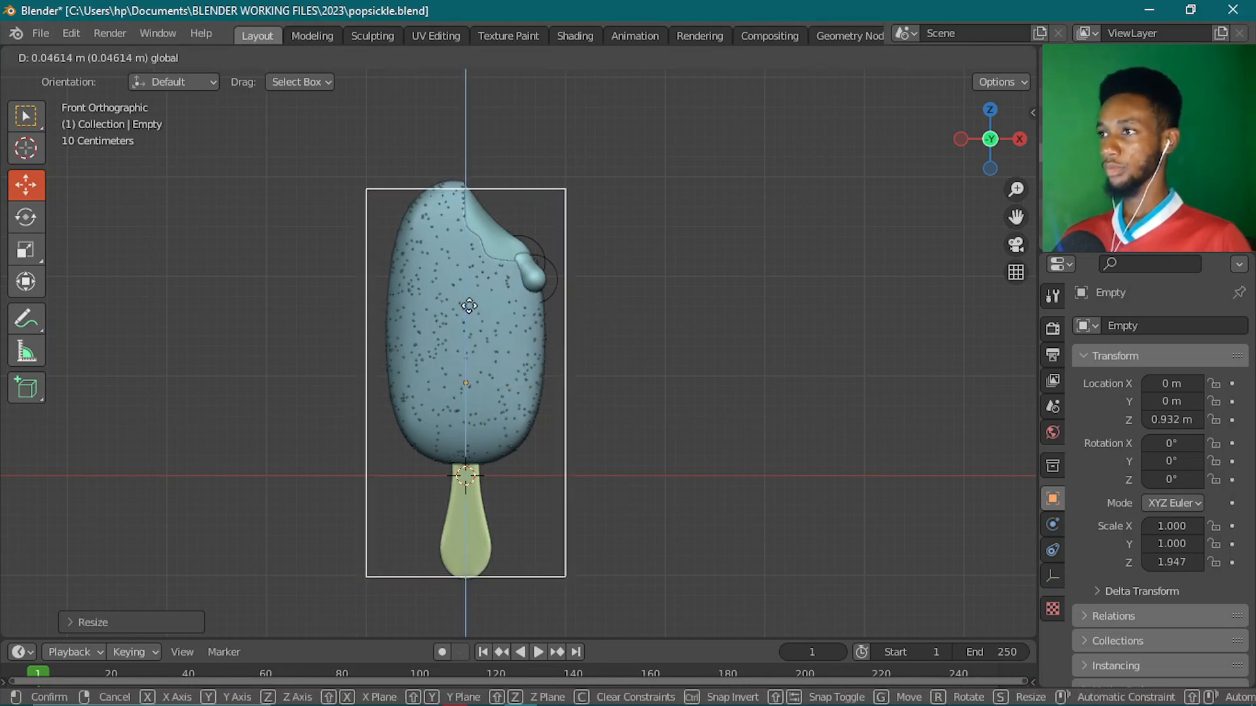
click(469, 306)
- Enclose the popsicle with the empty by setting its Z scale to about 2.025 and its height to about Z 0.96 m
key(s)
key(z)
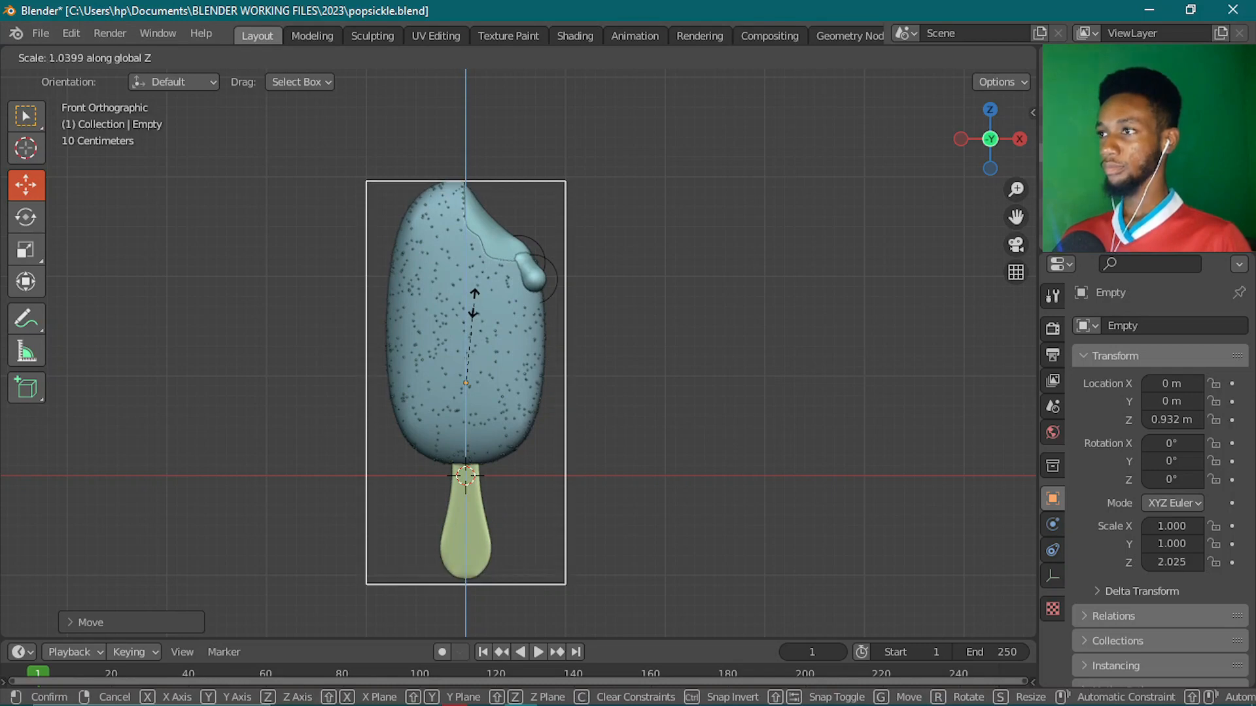
click(469, 299)
key(g)
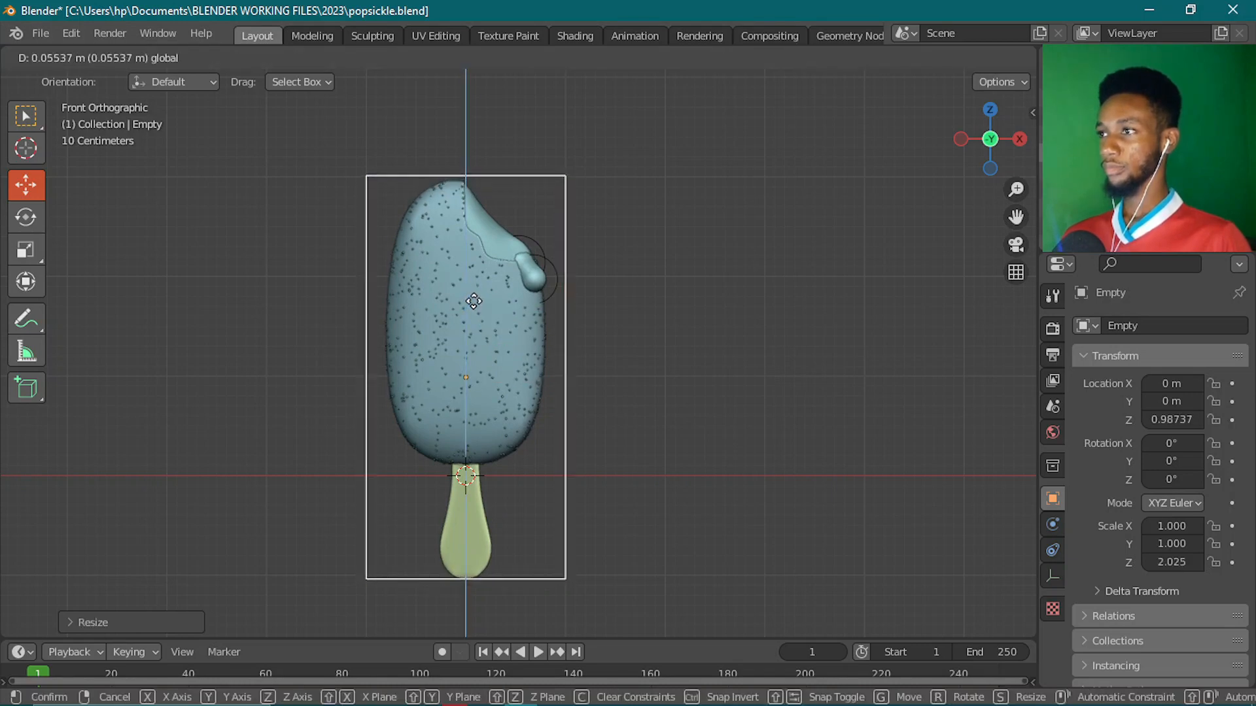
click(476, 273)
scroll(503, 217, up, 1)
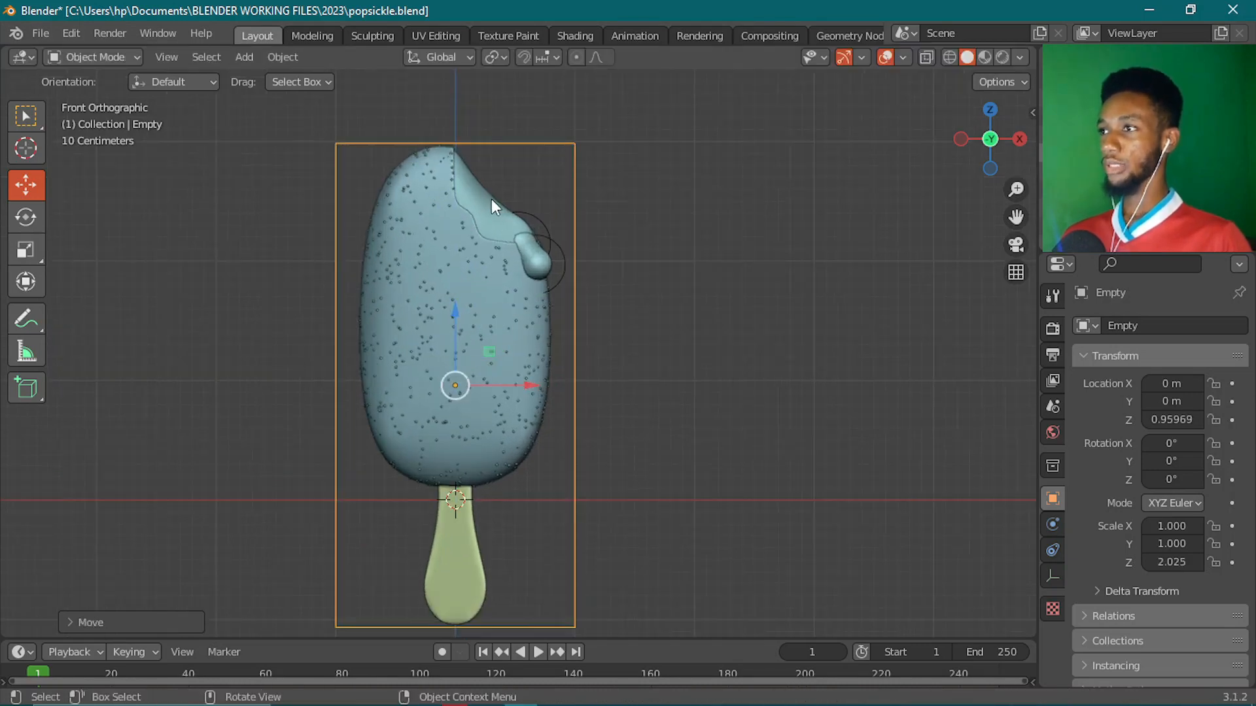
- Parent the popsicle body, coating, both metaballs and the stick to the cube empty with Object (Keep Transform)
click(491, 201)
click(530, 261)
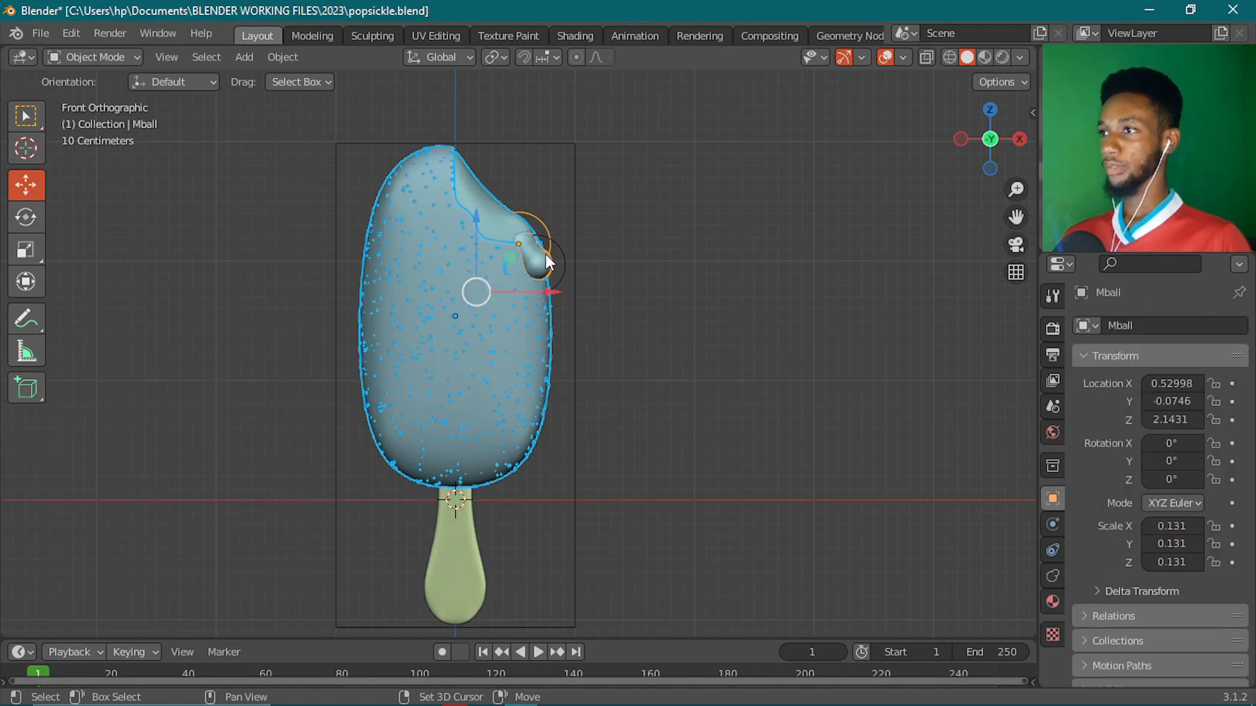
click(477, 553)
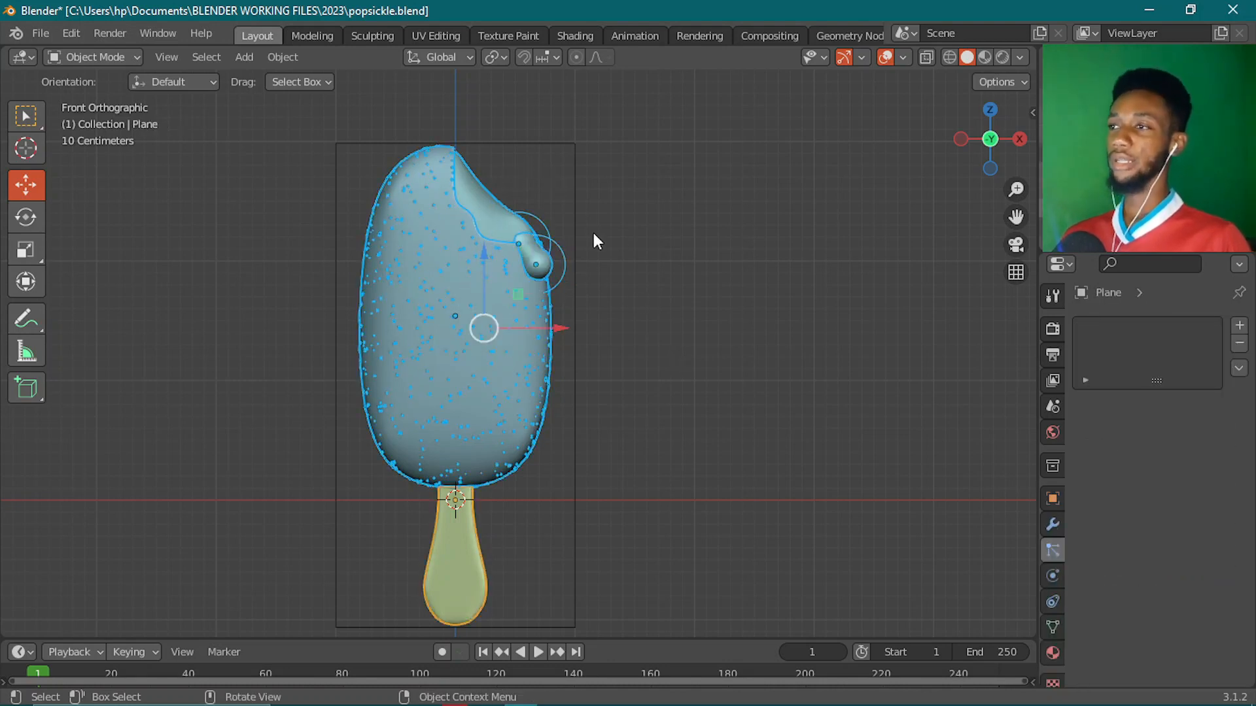
click(547, 145)
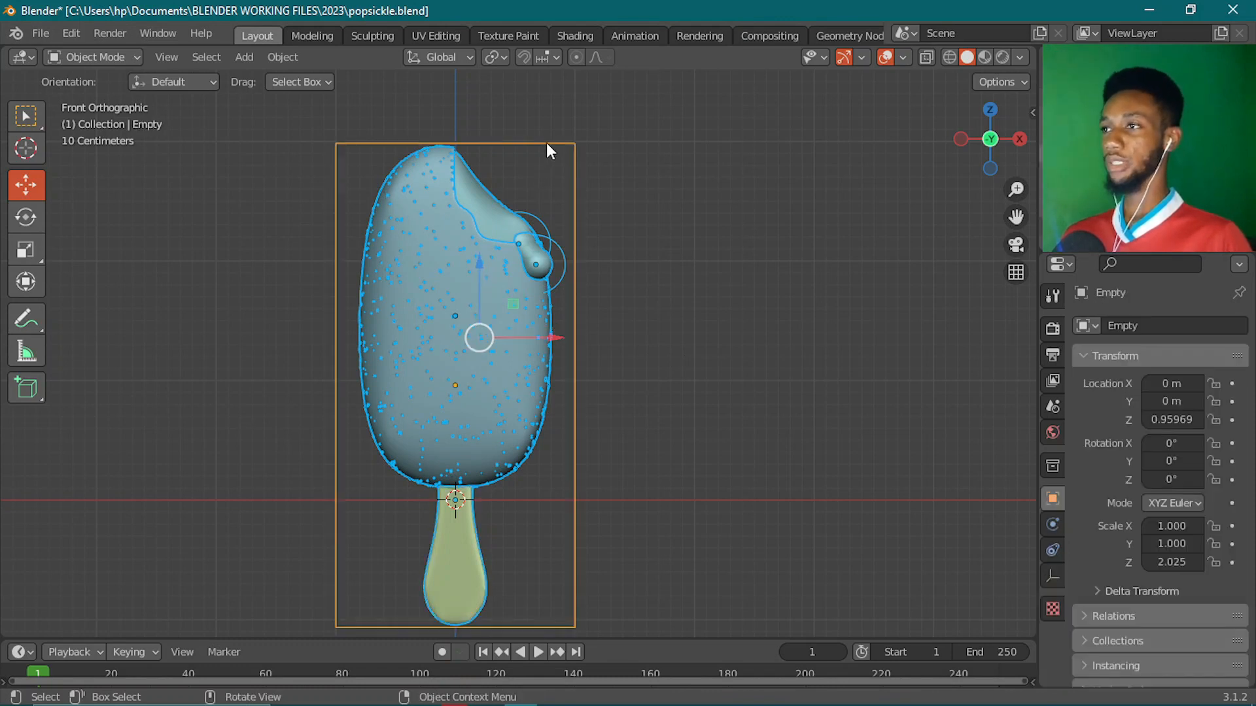
key(ctrl+p)
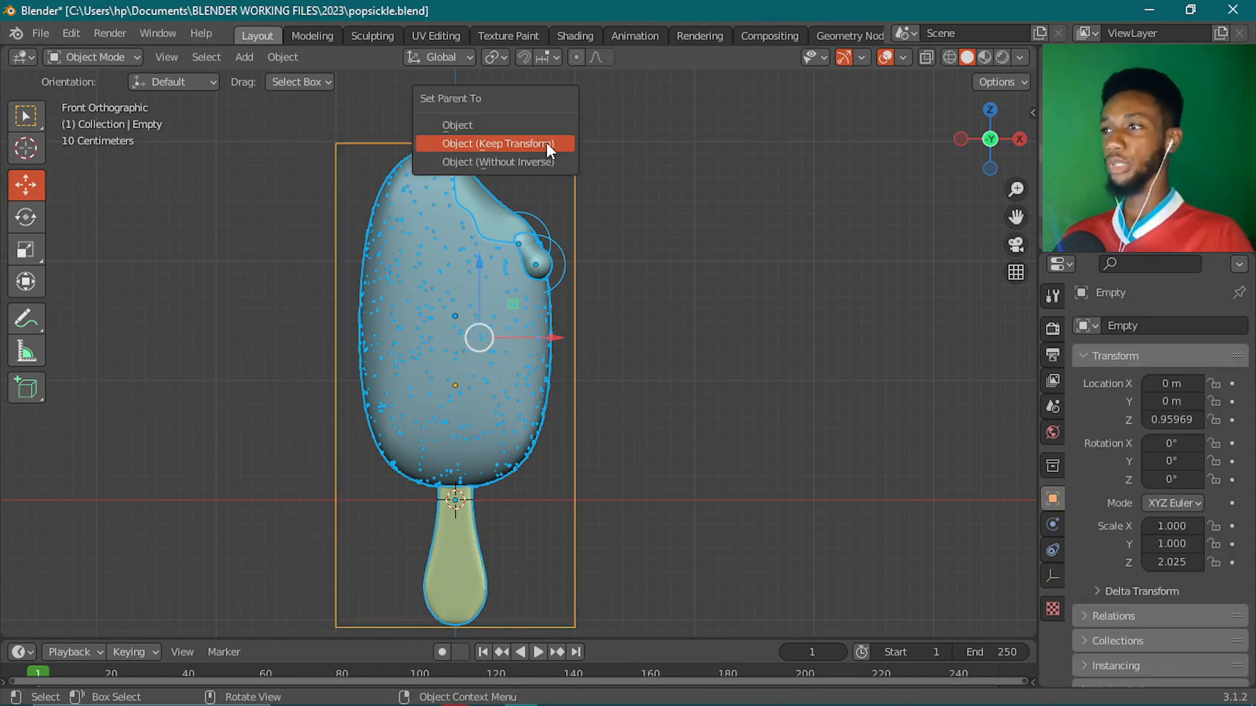
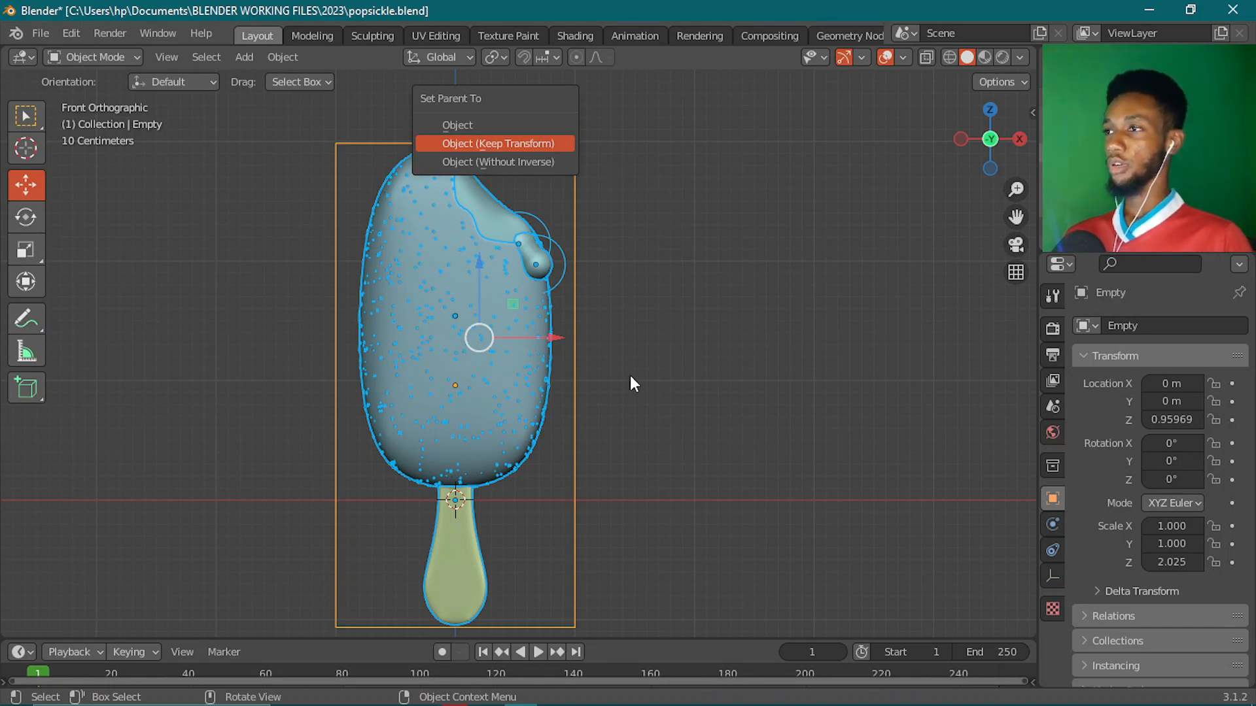
key(Return)
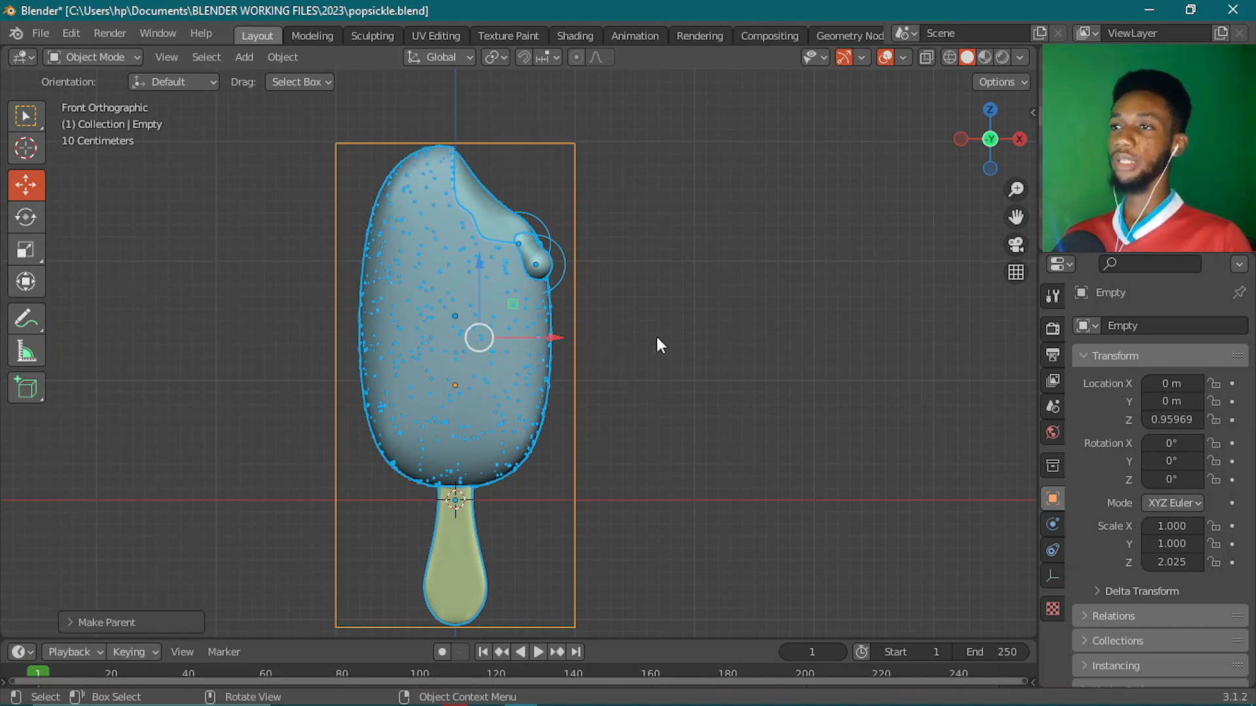
- Test the parenting by moving the empty about 0.36 m along negative X, and undo the move
click(573, 209)
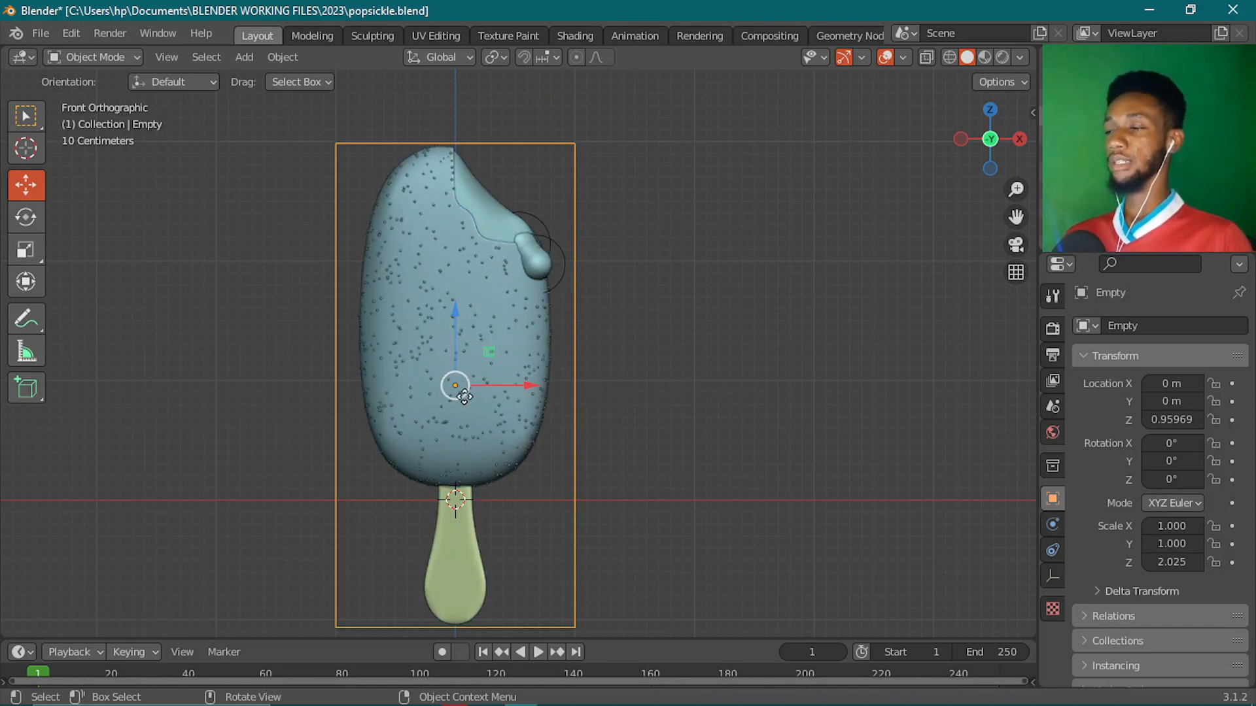
key(g)
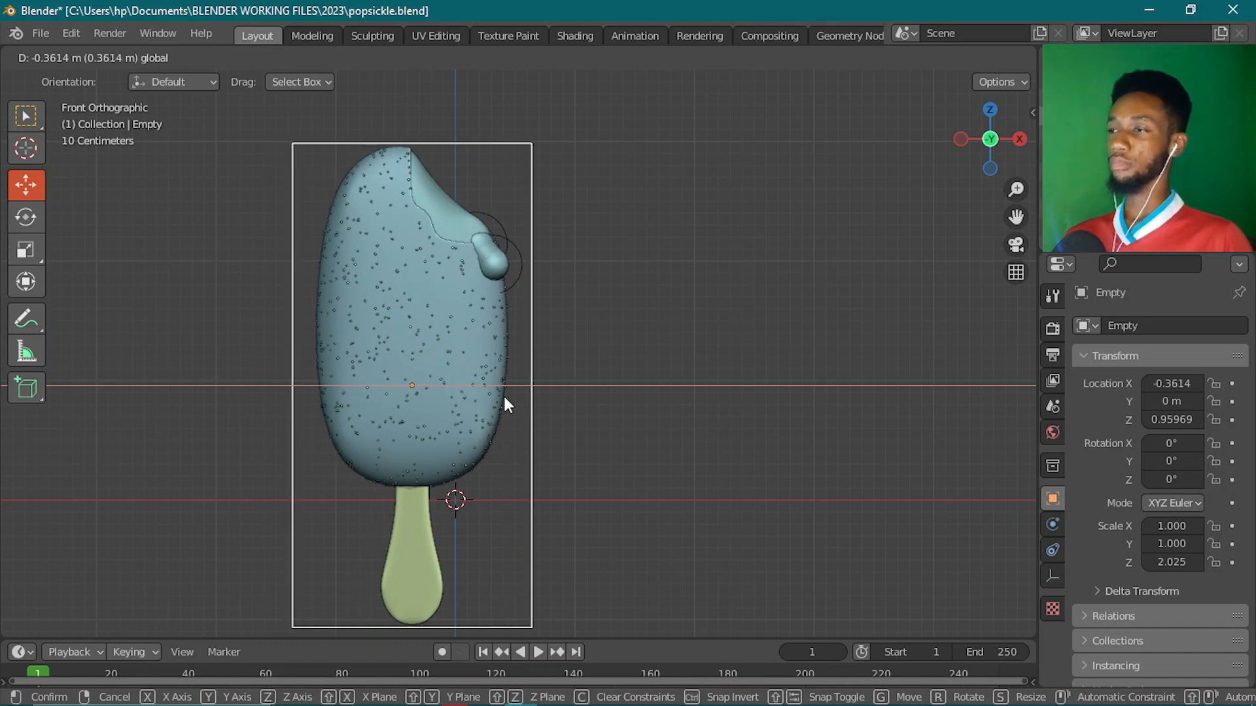
click(527, 438)
scroll(531, 430, down, 2)
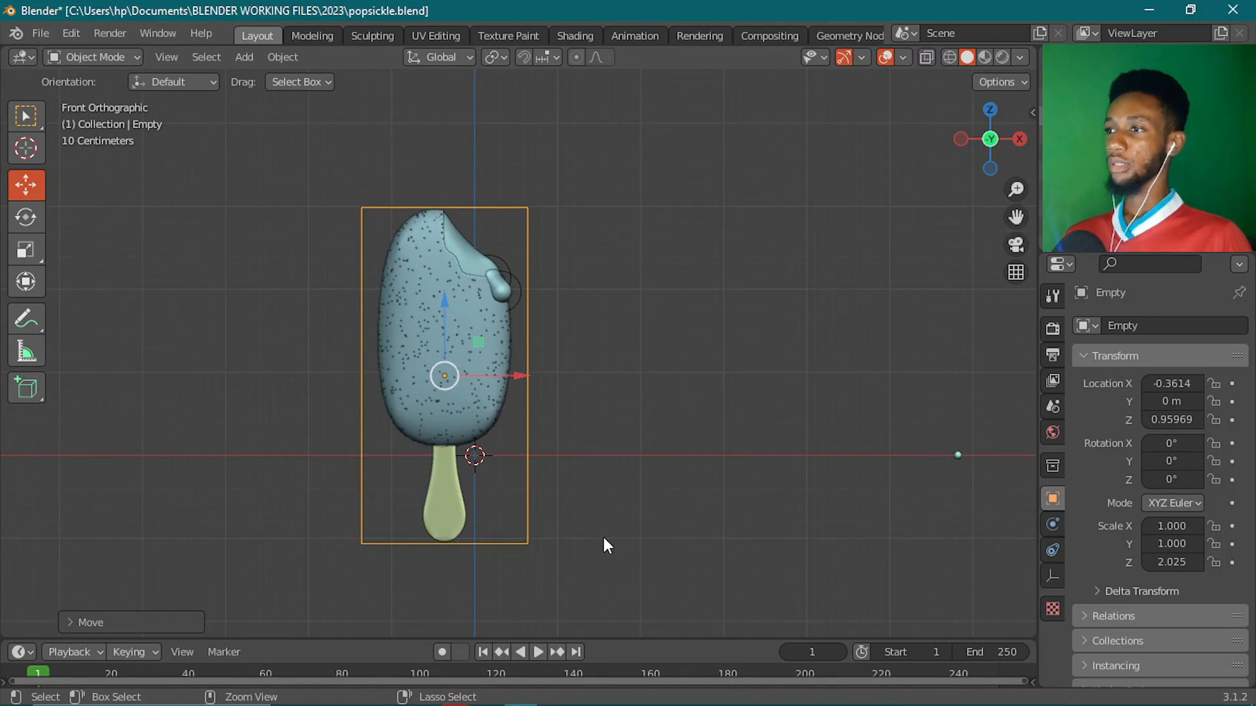
key(alt+g)
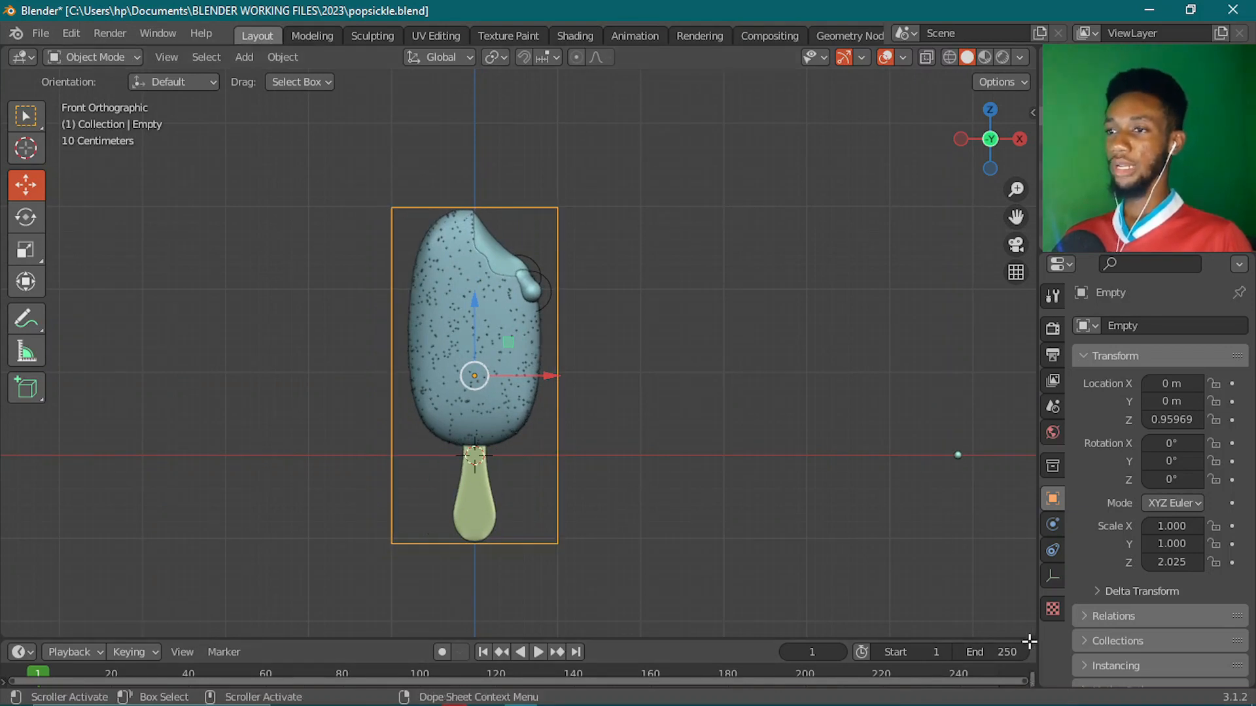
drag(1023, 610, 1012, 434)
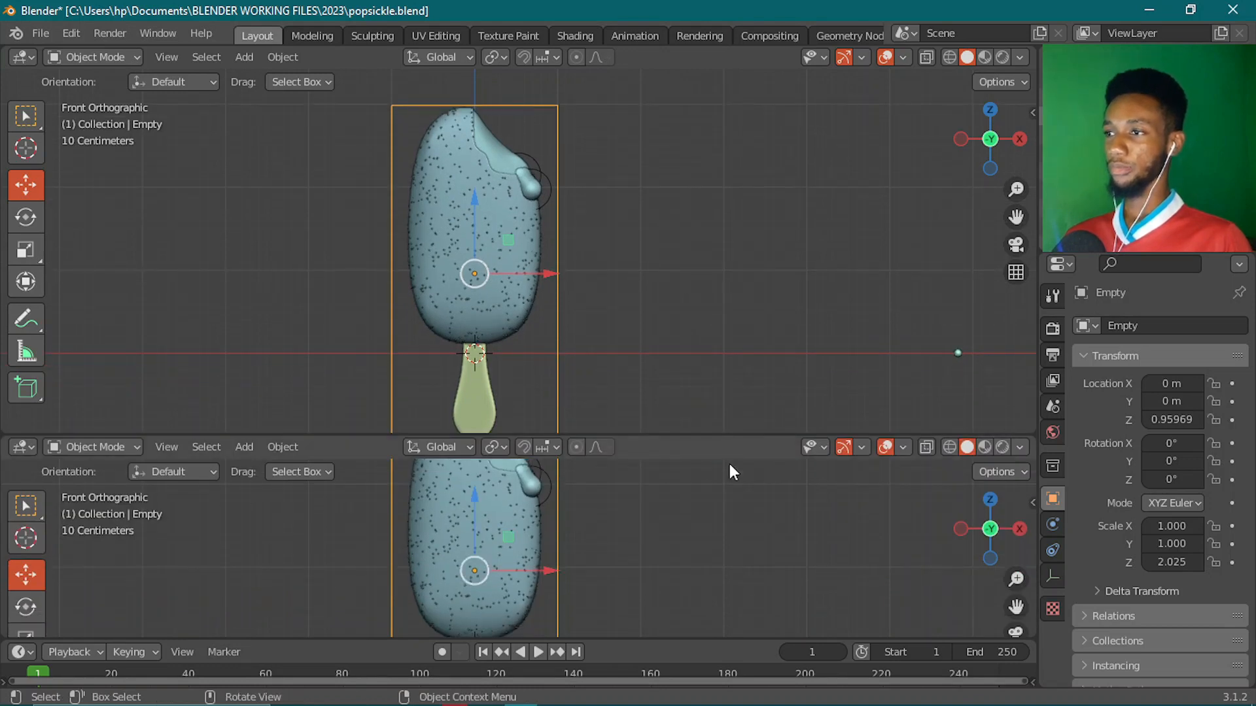
right_click(739, 434)
right_click(730, 436)
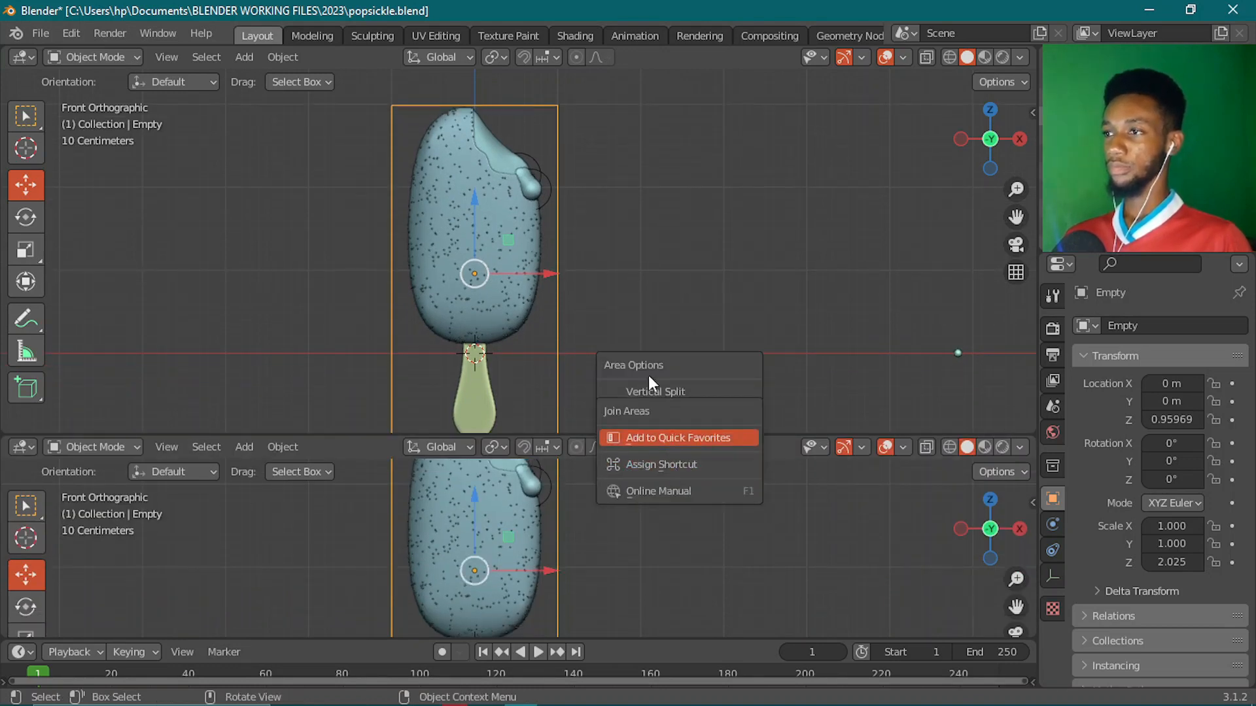
click(671, 437)
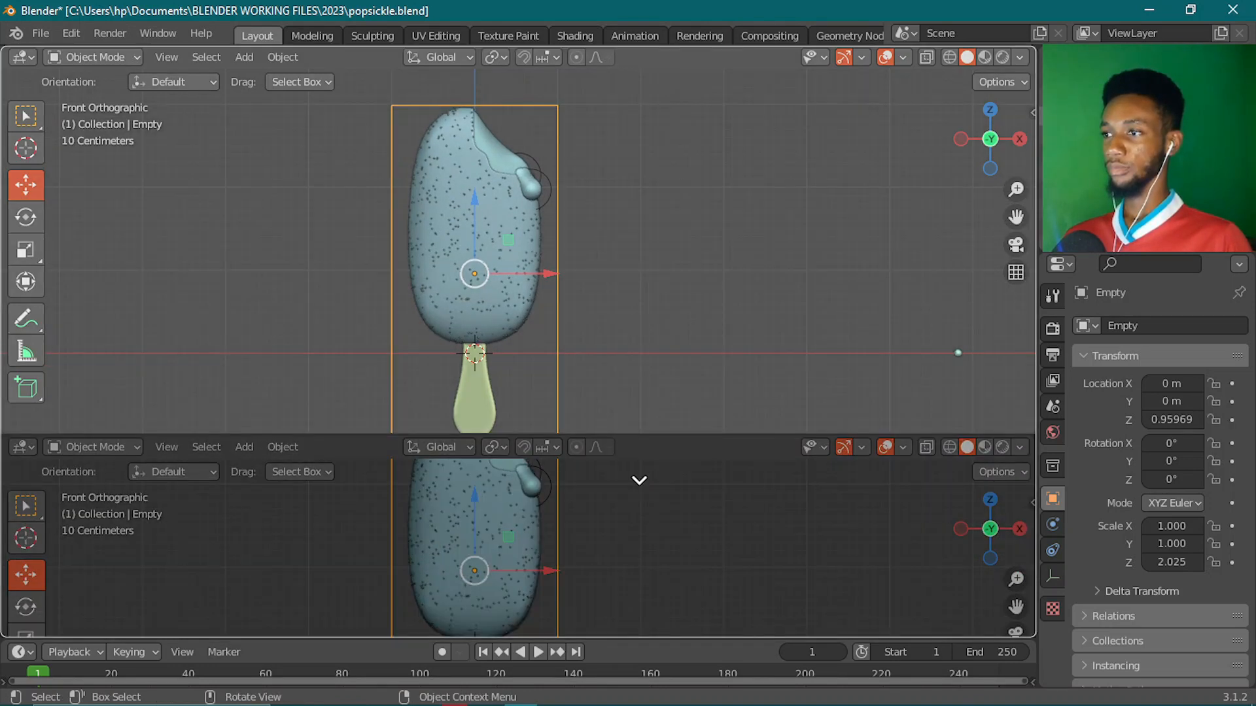
click(629, 537)
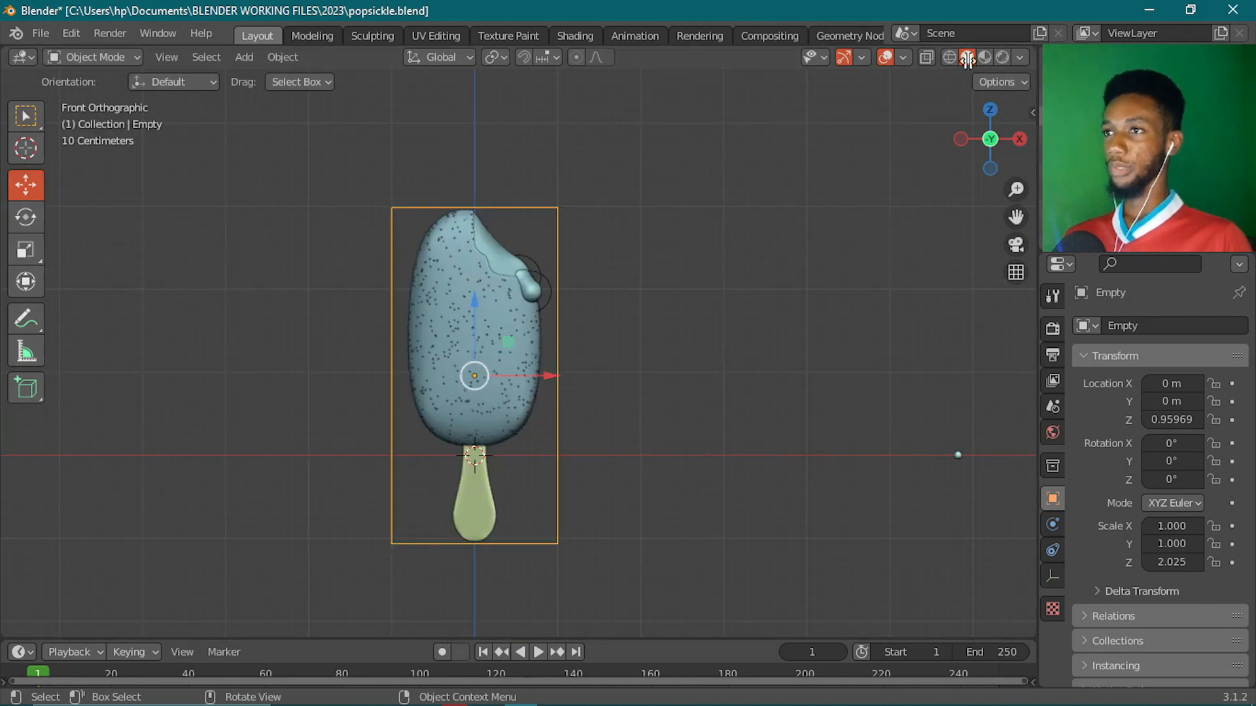
- Split the 3D viewport vertically into a narrow and a wide viewport, and frame the popsicle in the narrow one
drag(1033, 49, 270, 158)
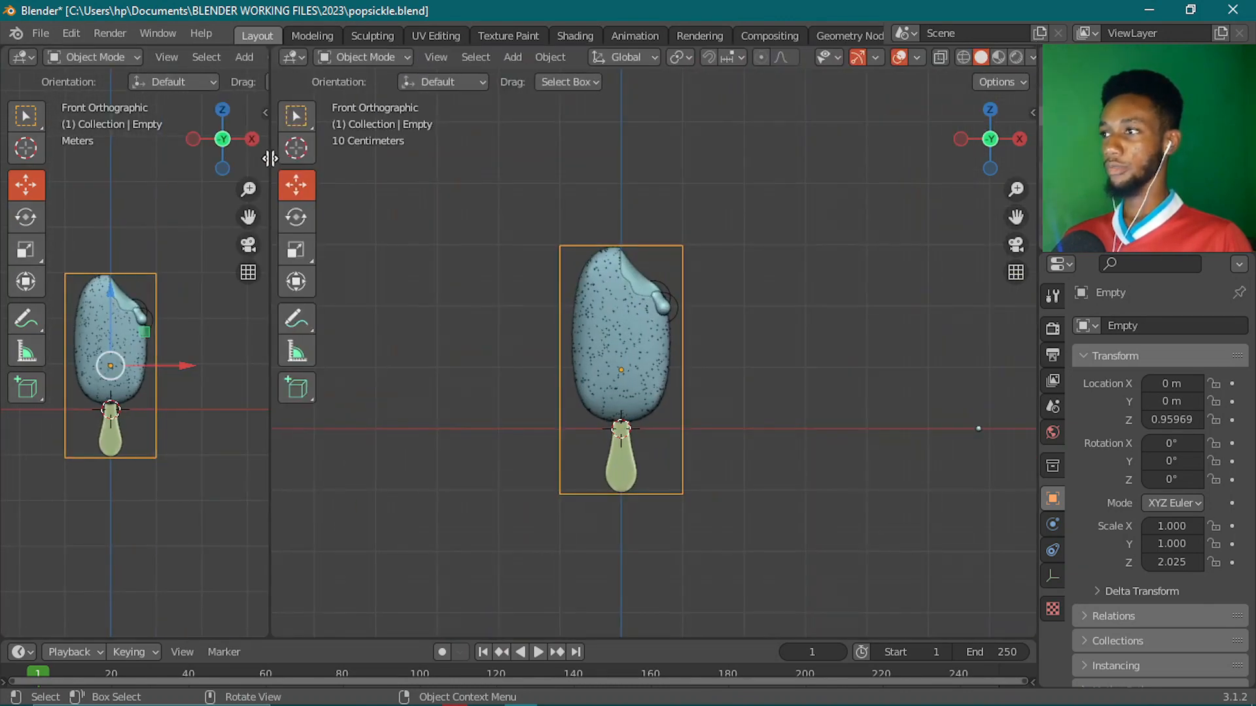
scroll(177, 406, up, 3)
shift+middle_drag(157, 435, 195, 453)
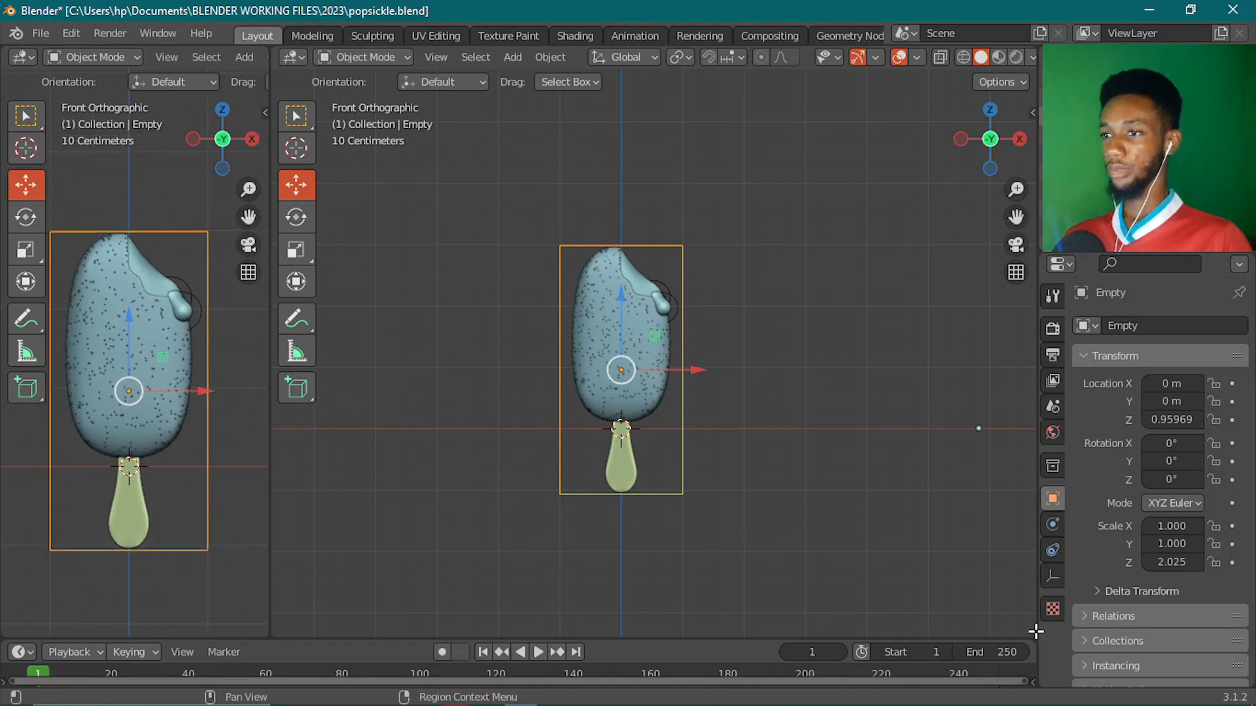
- Split the wide viewport horizontally, turn its lower area into a Shader Editor, and widen the neighbouring full-height viewport
drag(1037, 631, 981, 386)
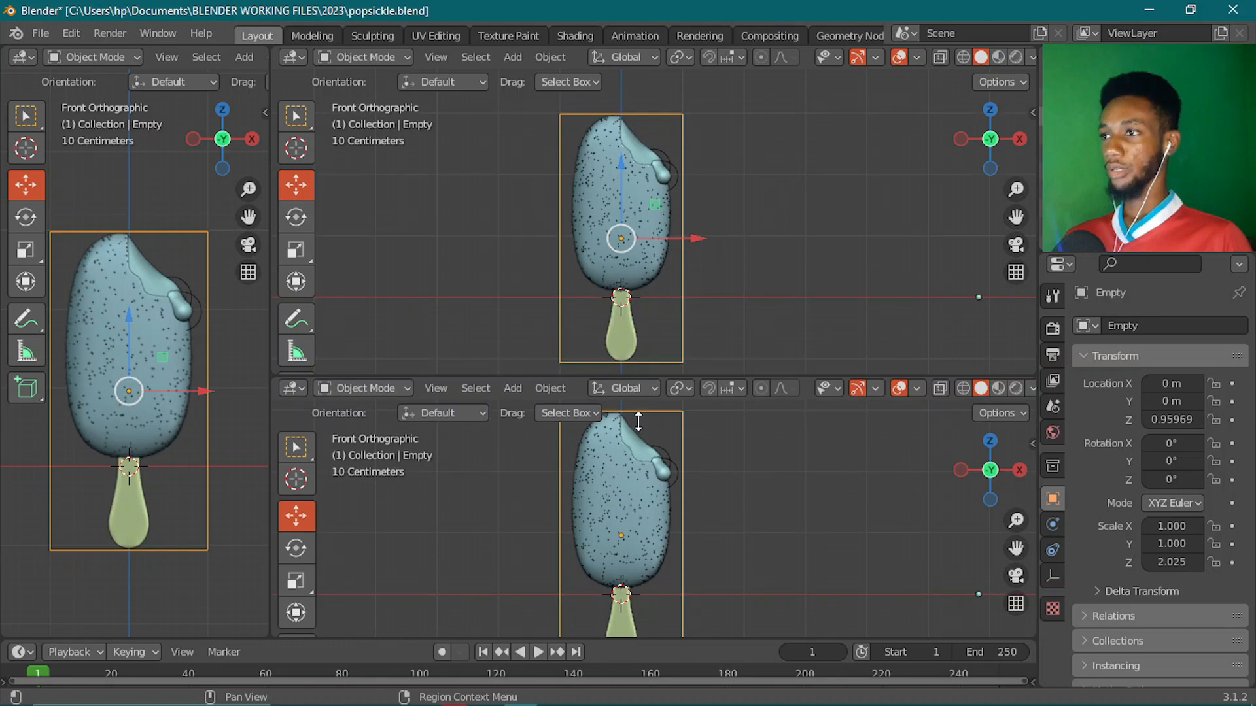
click(288, 388)
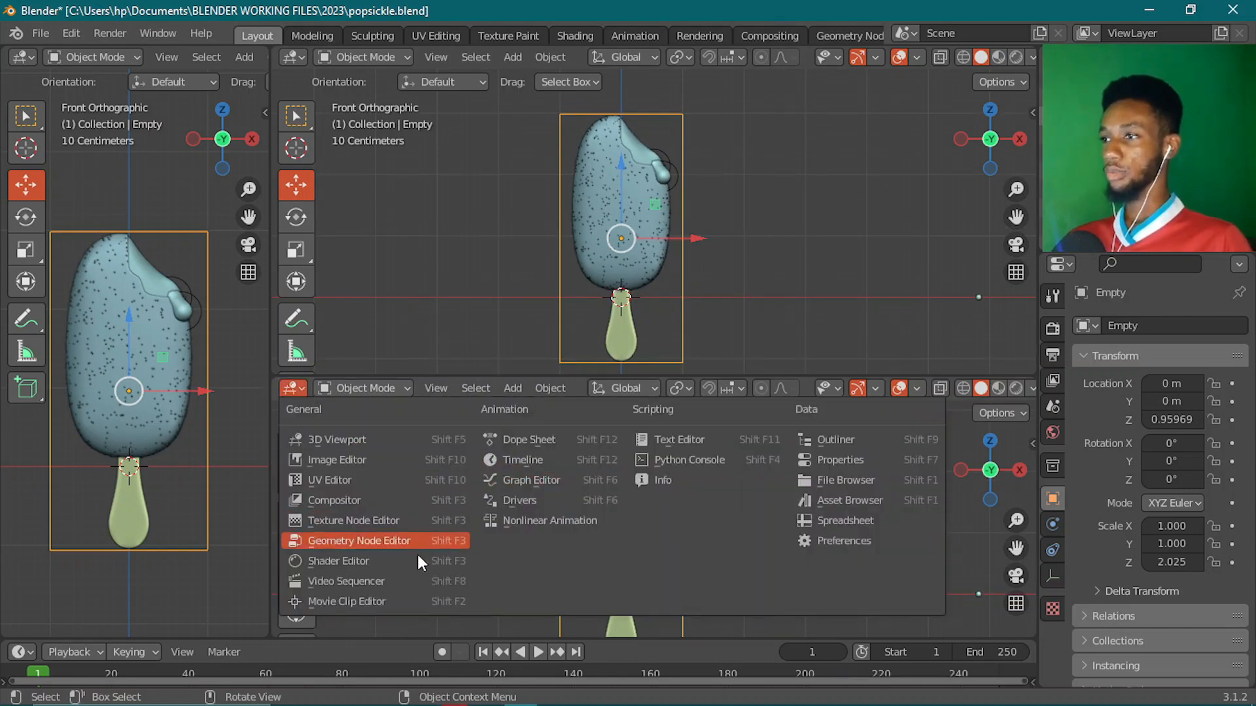
click(383, 561)
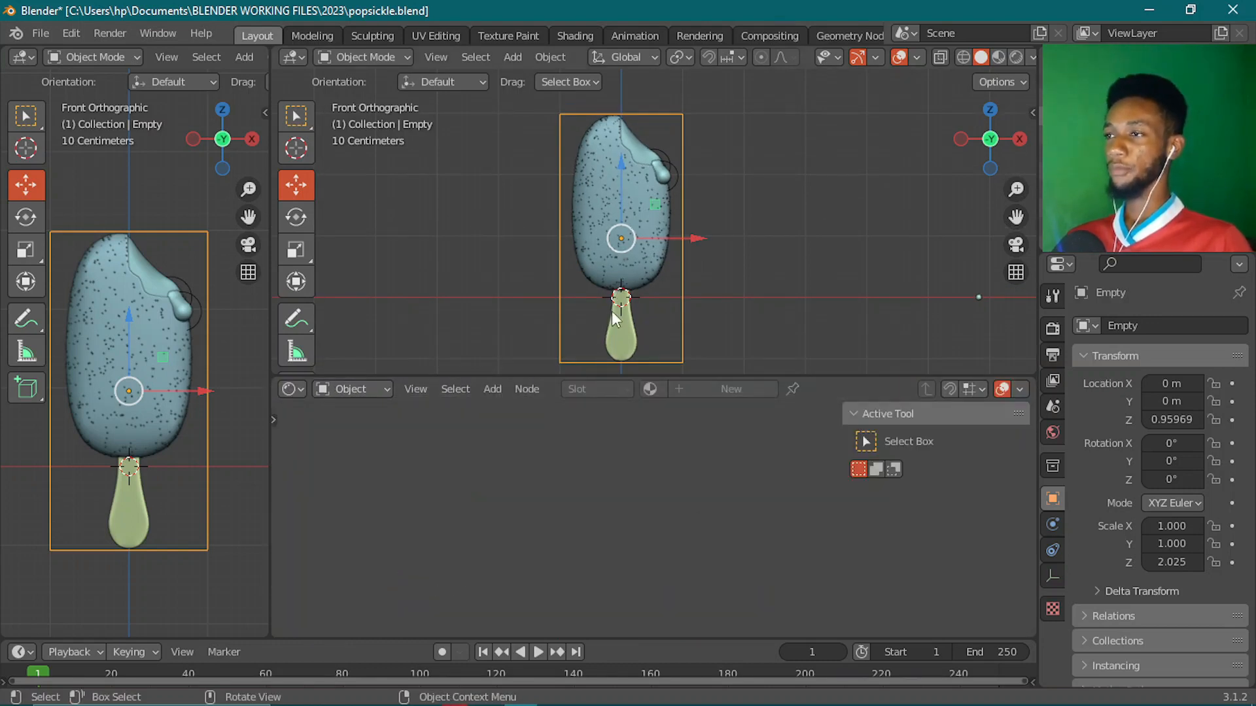
scroll(661, 172, up, 2)
scroll(664, 170, down, 2)
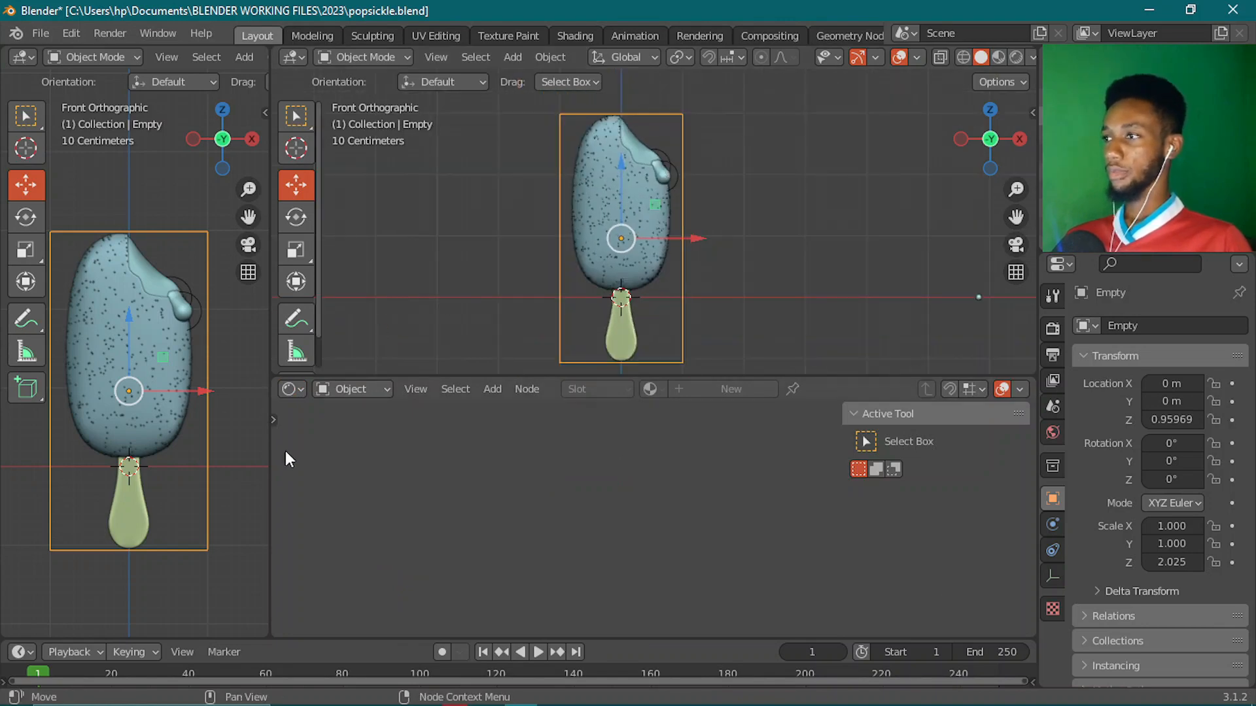
drag(266, 475, 660, 521)
- Add a camera and align it to an angled perspective view of the popsicle
key(shift+a)
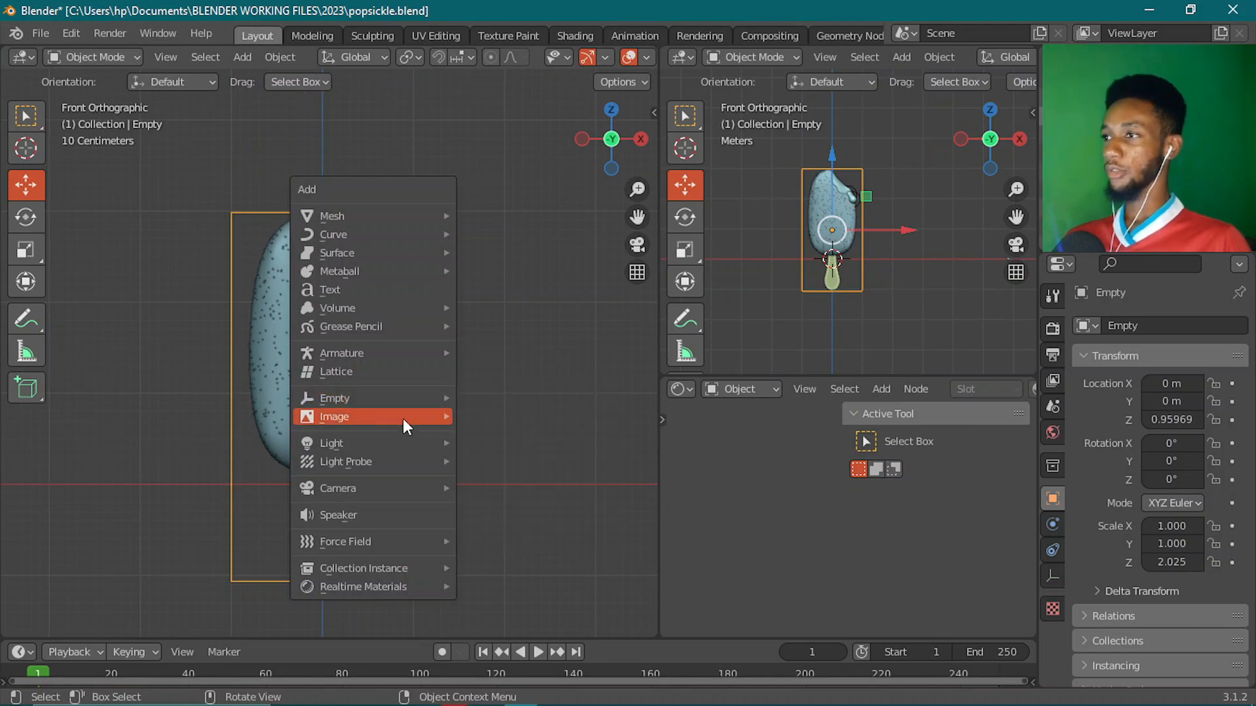
mouse_move(377, 490)
click(517, 487)
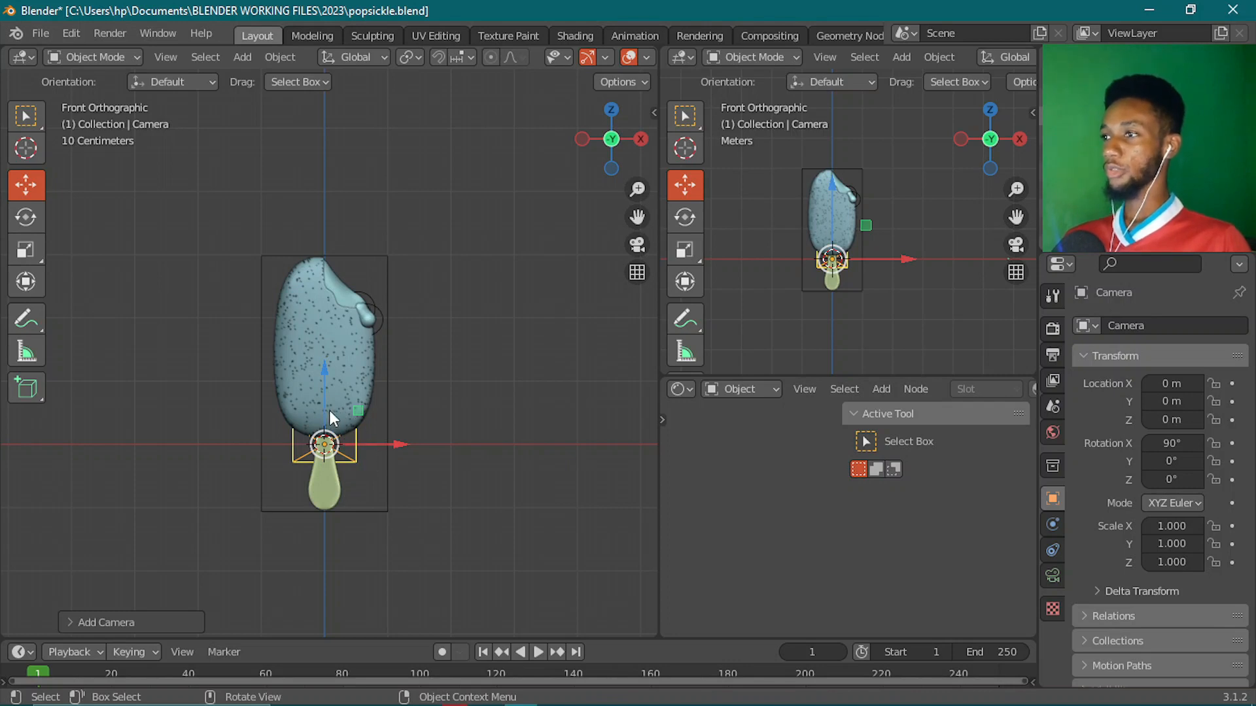
mouse_move(333, 419)
middle_down()
mouse_move(281, 426)
mouse_move(327, 456)
mouse_move(312, 465)
mouse_move(229, 473)
mouse_move(327, 458)
mouse_move(312, 461)
mouse_move(343, 427)
mouse_move(331, 452)
mouse_move(331, 438)
middle_up()
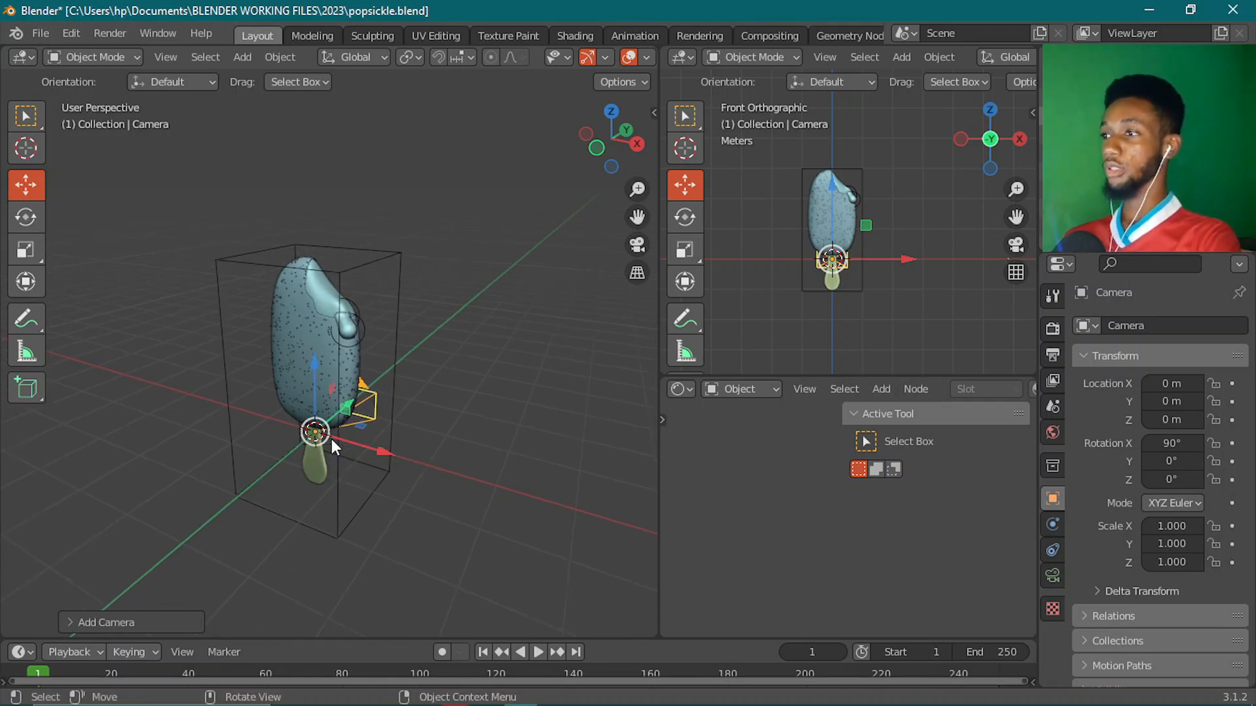
key(ctrl+alt+KP_0)
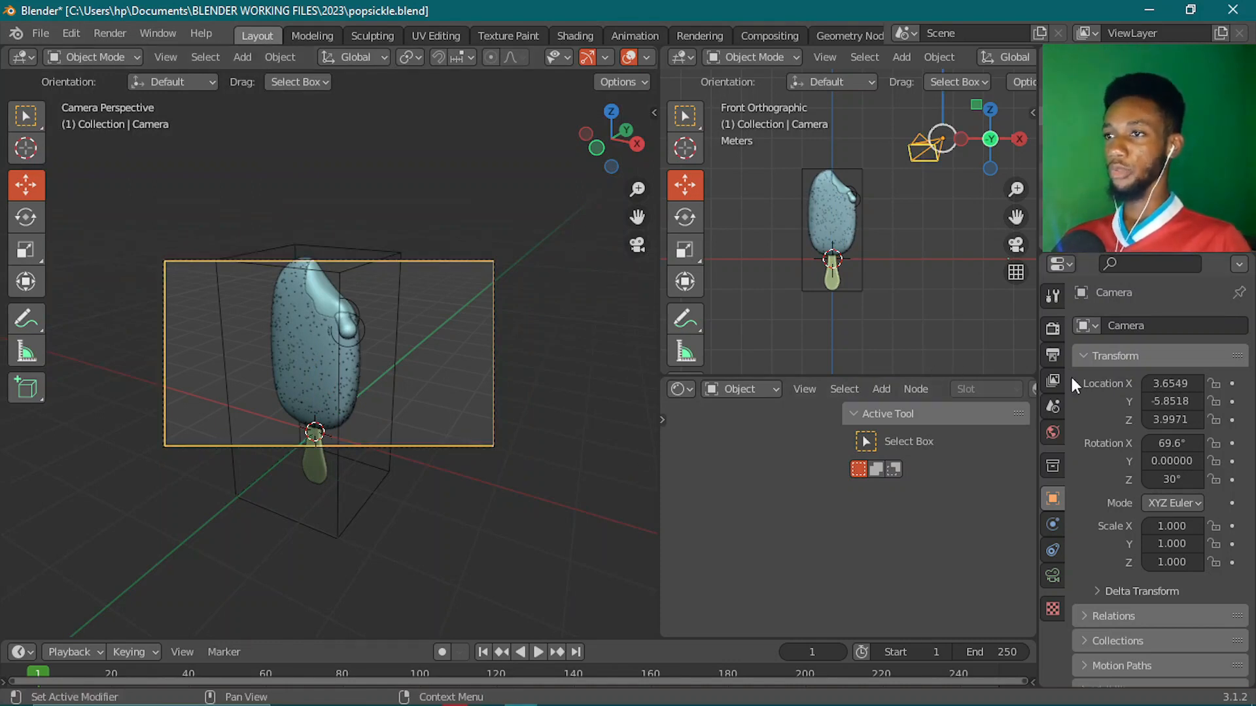
- Set the render output resolution to 2000 × 2000 px
click(1052, 355)
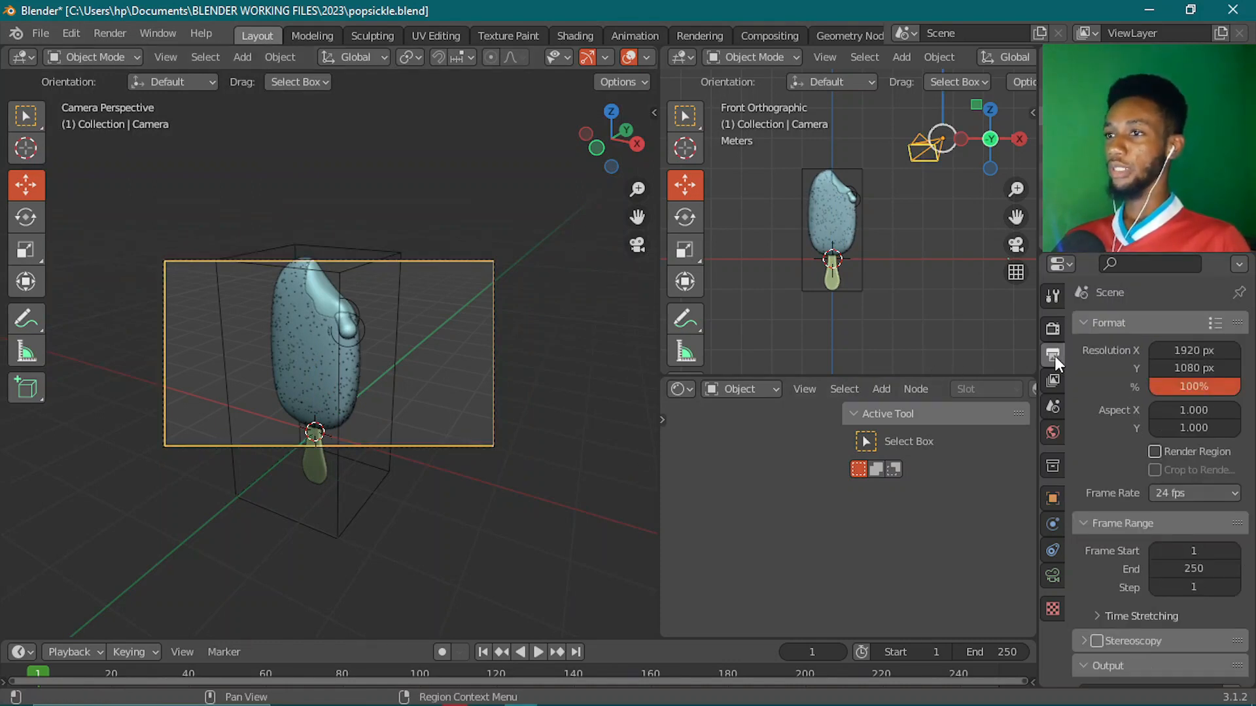
click(1197, 350)
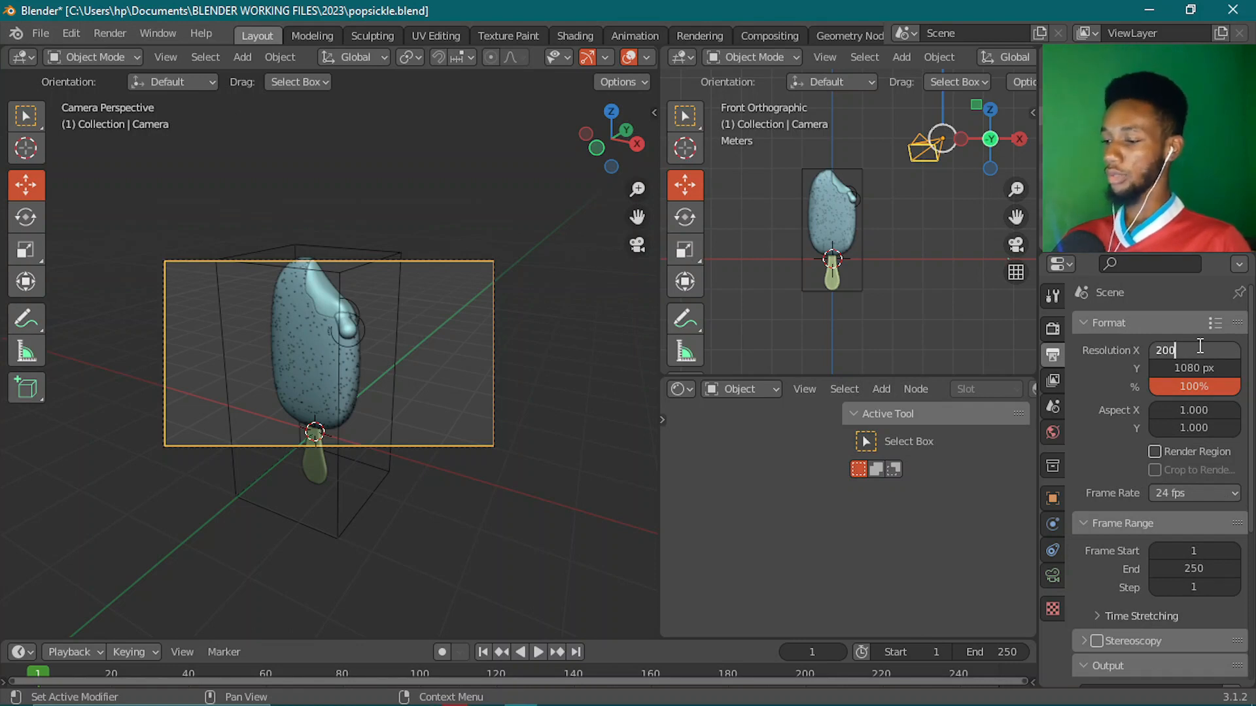
text(2000)
key(Return)
click(1177, 368)
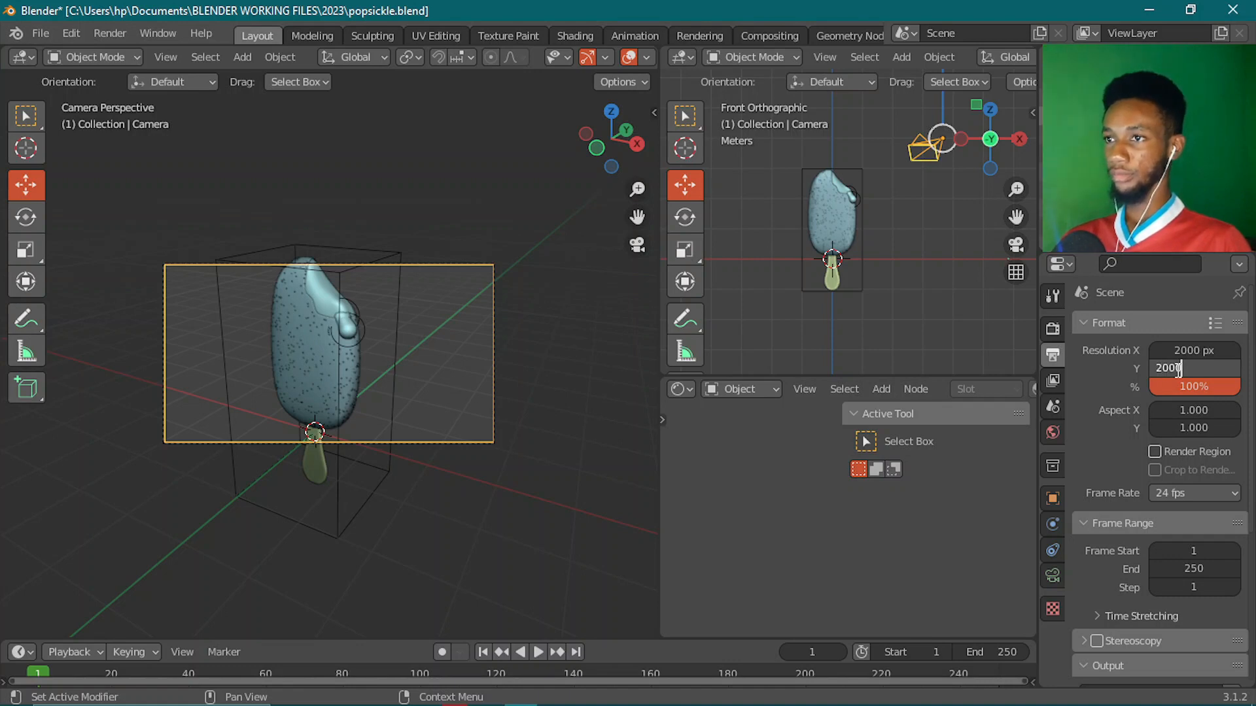
text(2000)
key(Return)
click(1100, 321)
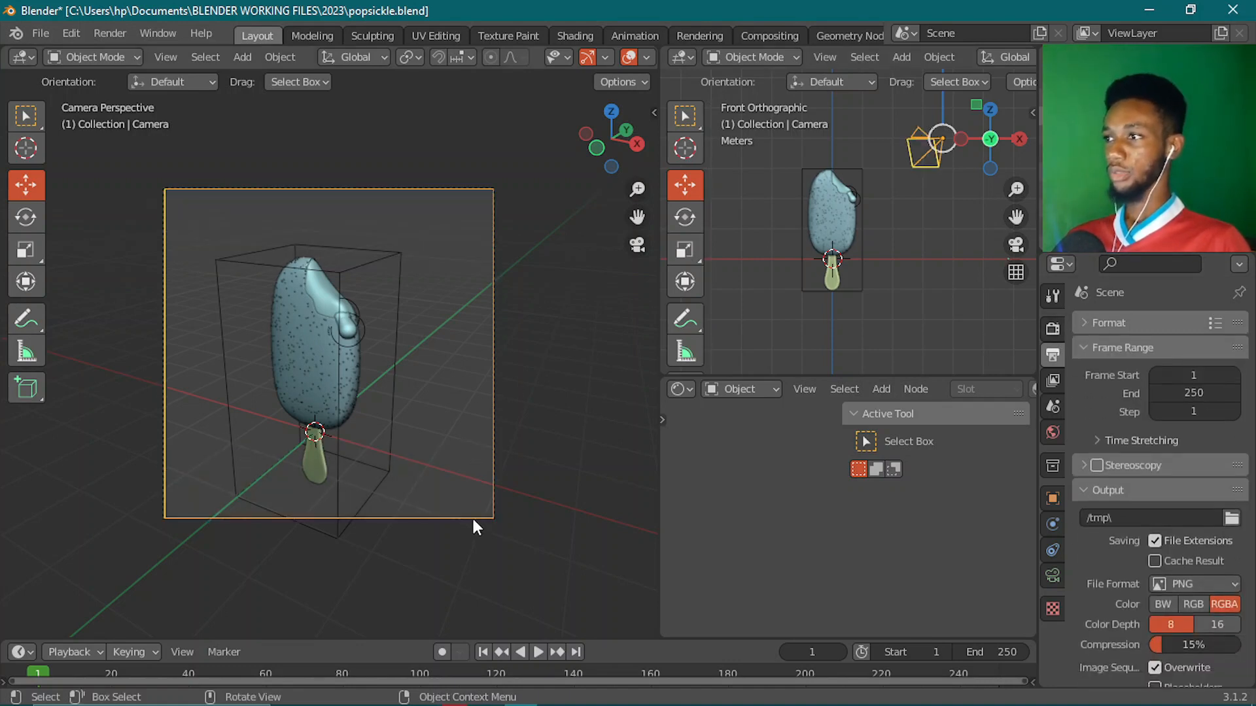
- Move the camera about 0.37 m, mostly downward, to centre the popsicle in the square camera frame
key(g)
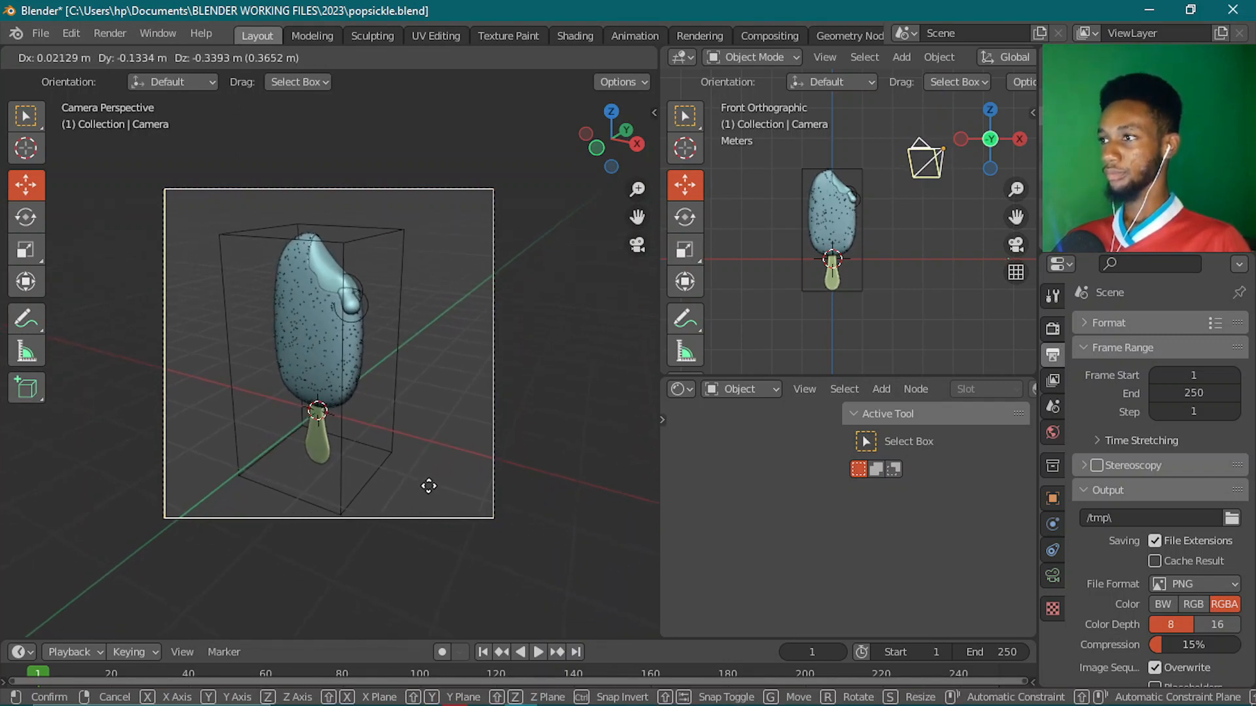
click(430, 486)
scroll(350, 406, up, 2)
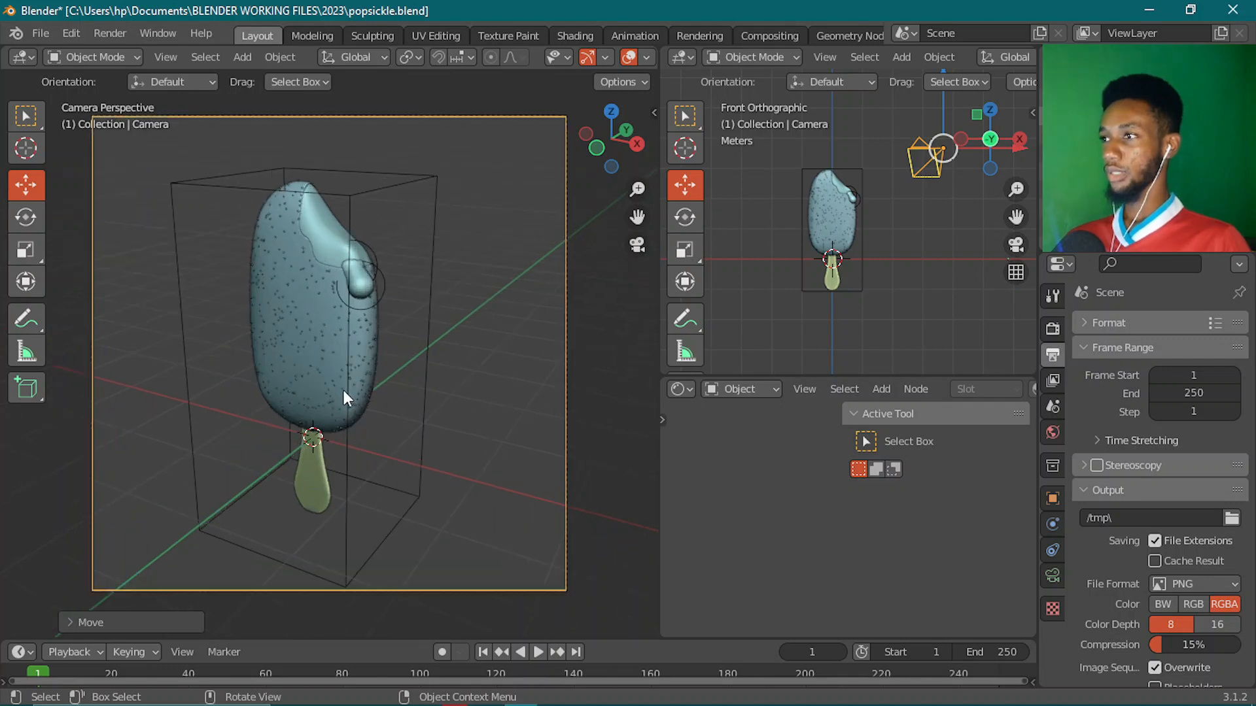
scroll(343, 390, down, 2)
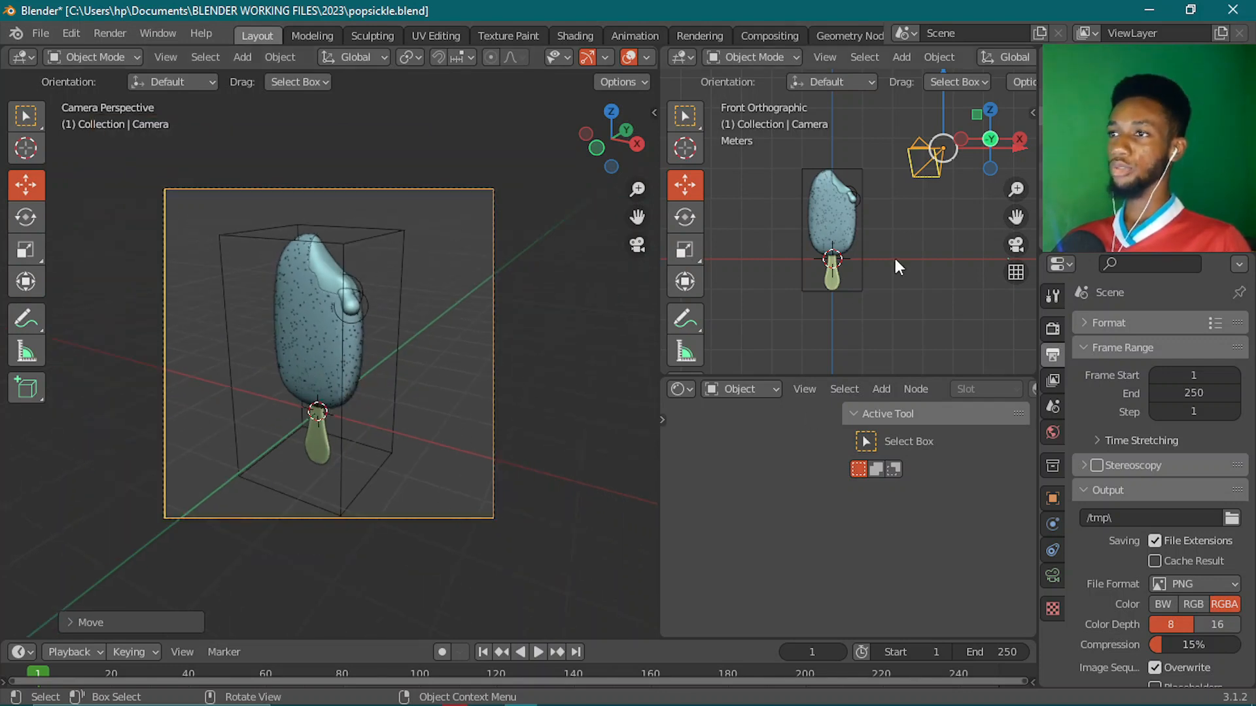
scroll(895, 264, up, 1)
- Switch the small viewport above the Shader Editor to the camera view, enlarge the frame in it, and hide its toolbar
scroll(446, 355, up, 2)
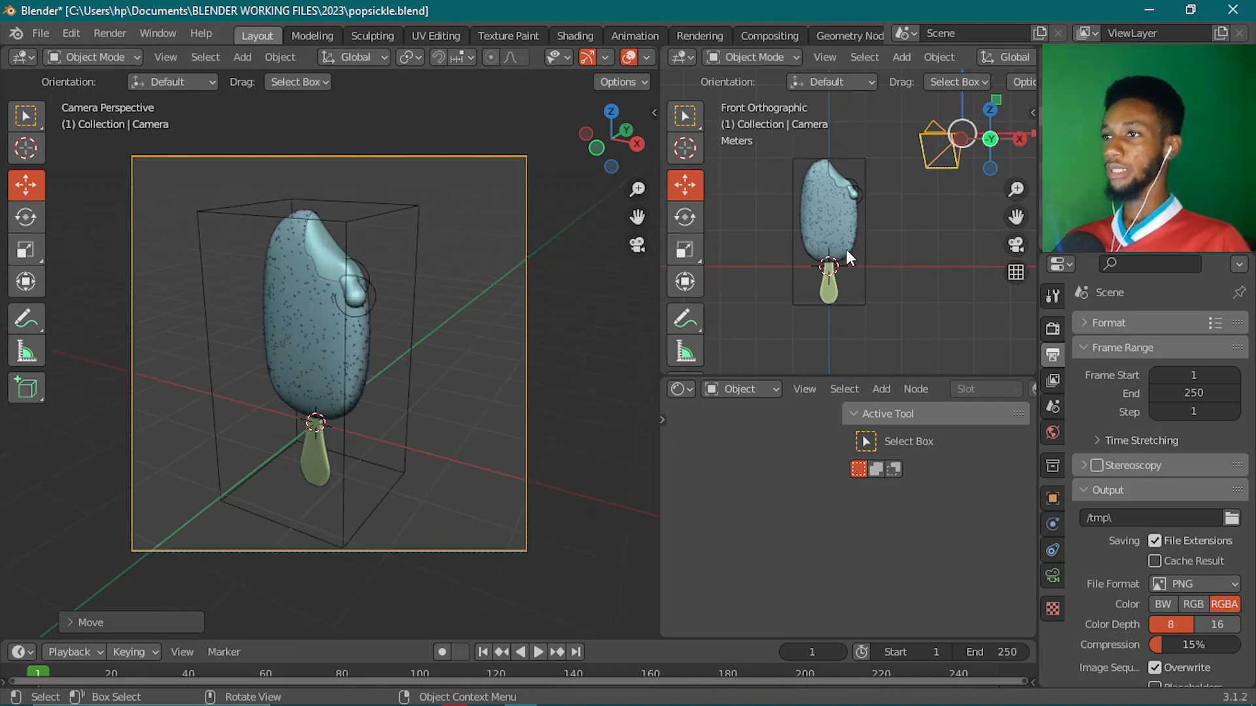
scroll(846, 250, up, 2)
key(KP_0)
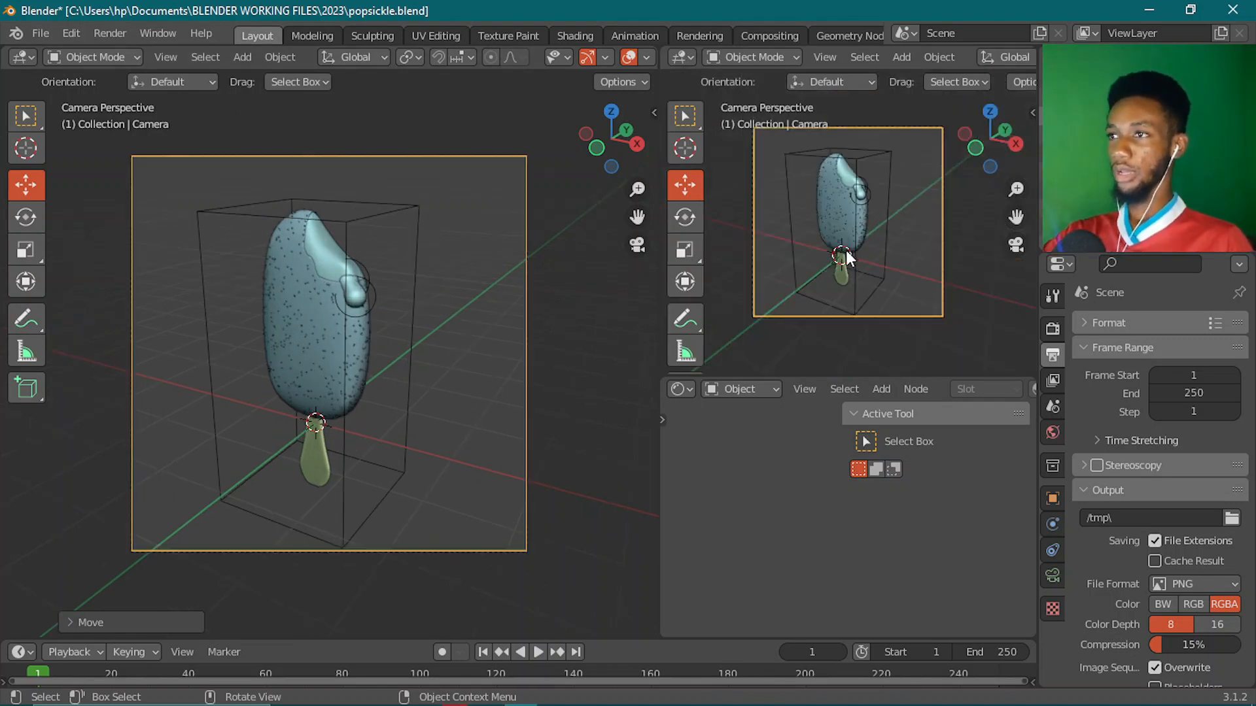
scroll(896, 217, up, 1)
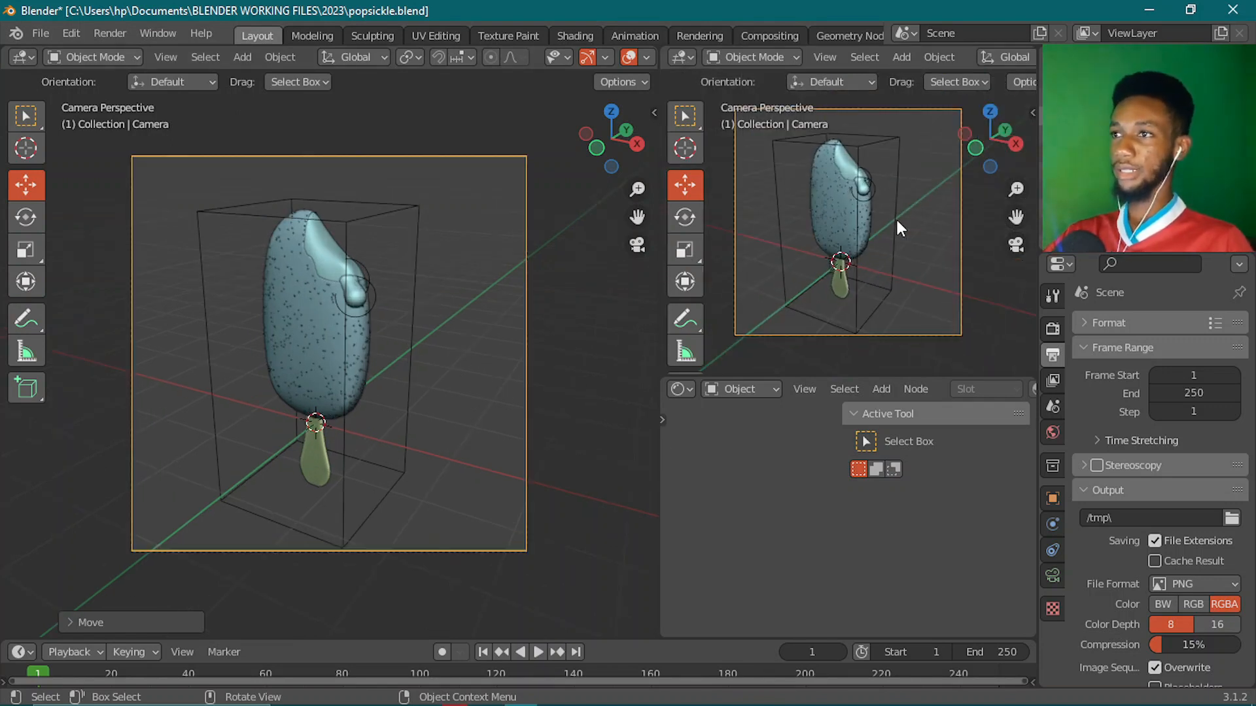
scroll(900, 227, up, 3)
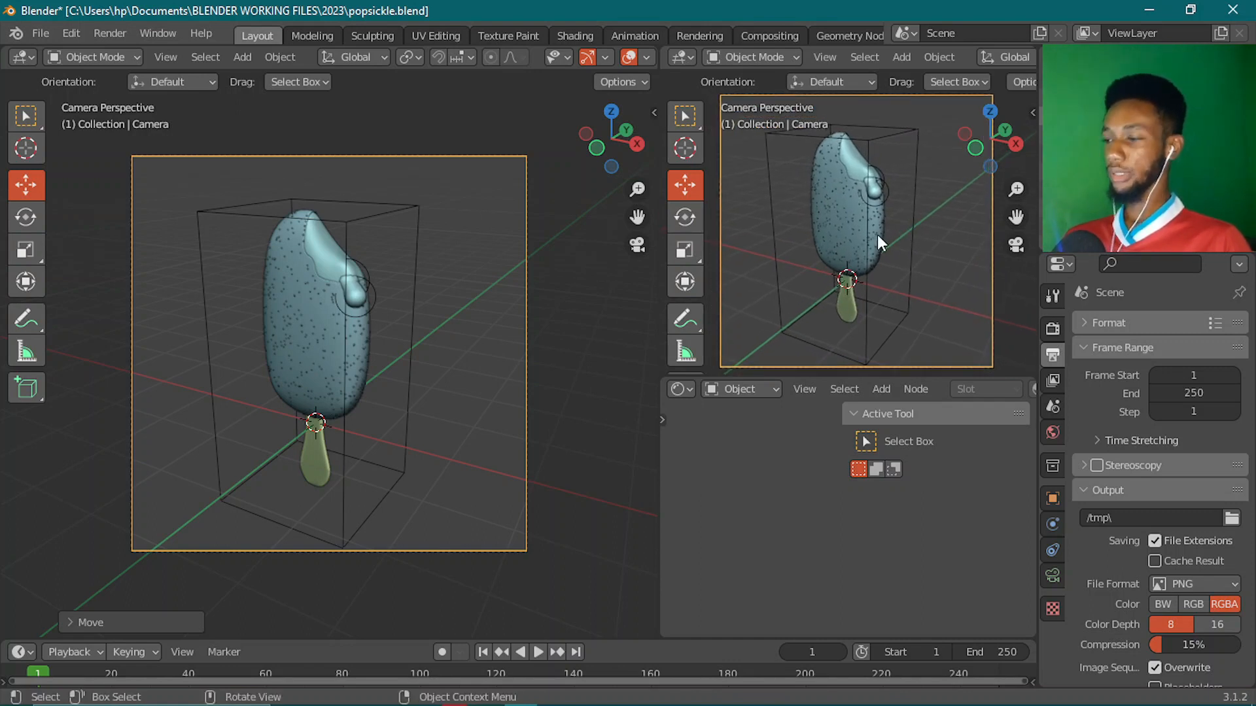
key(n)
key(n)
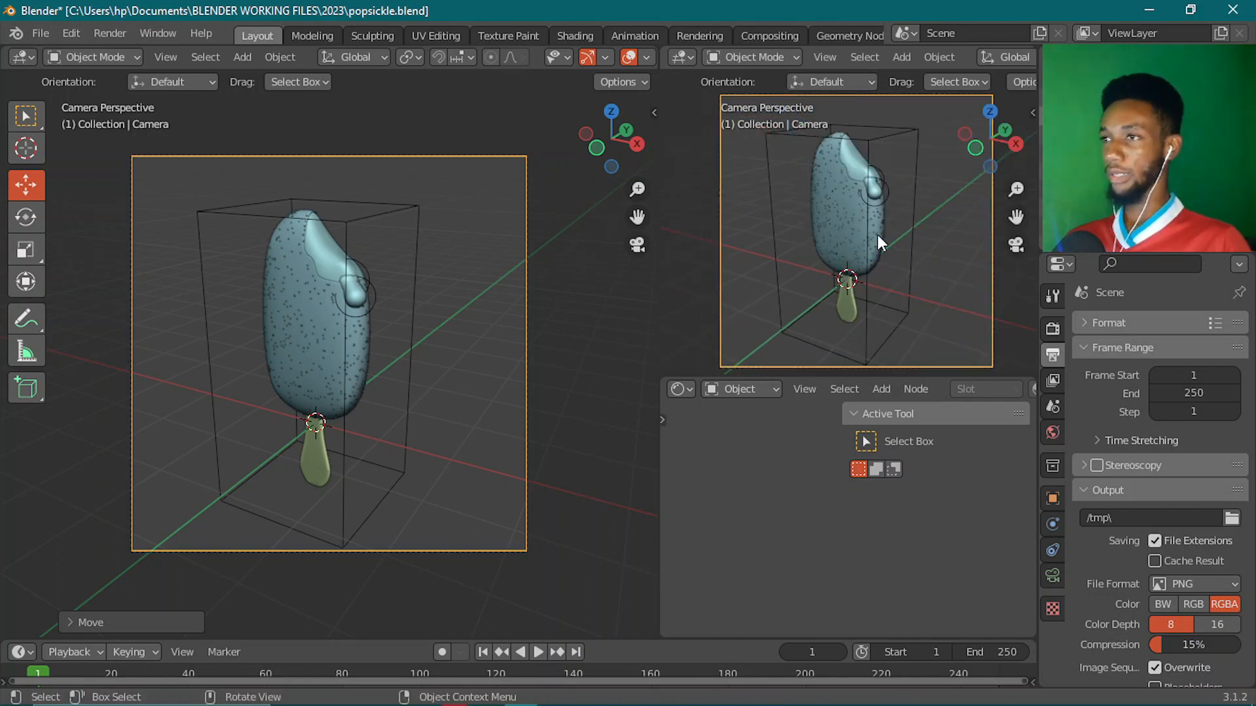
key(t)
- Turn off overlays and gizmos in the small camera viewport and set it to Rendered shading
scroll(917, 59, down, 6)
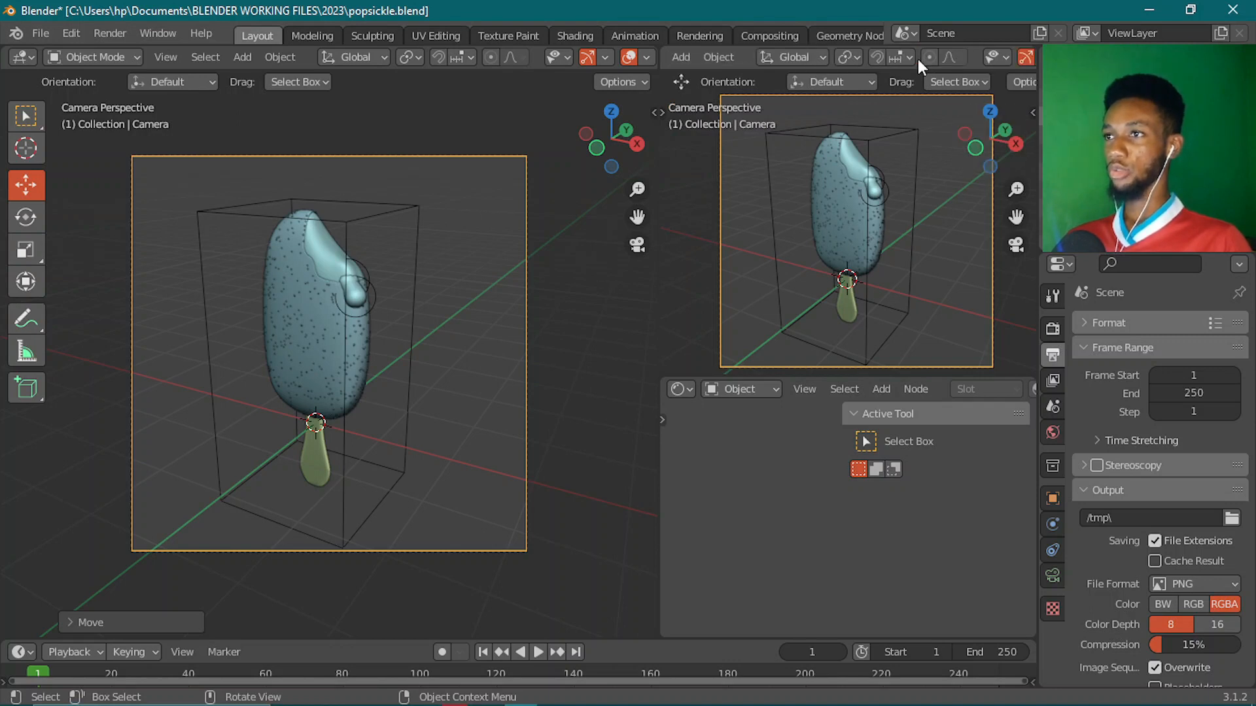
scroll(917, 59, down, 3)
click(951, 56)
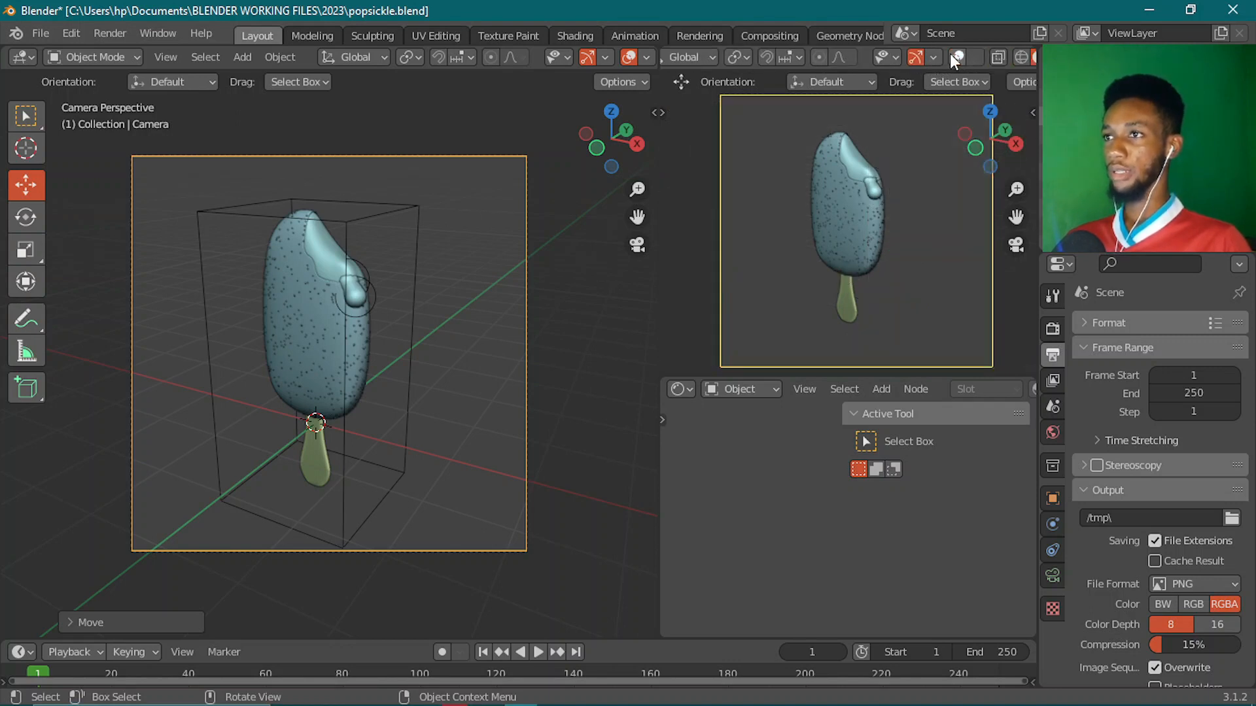
click(917, 58)
scroll(948, 65, down, 2)
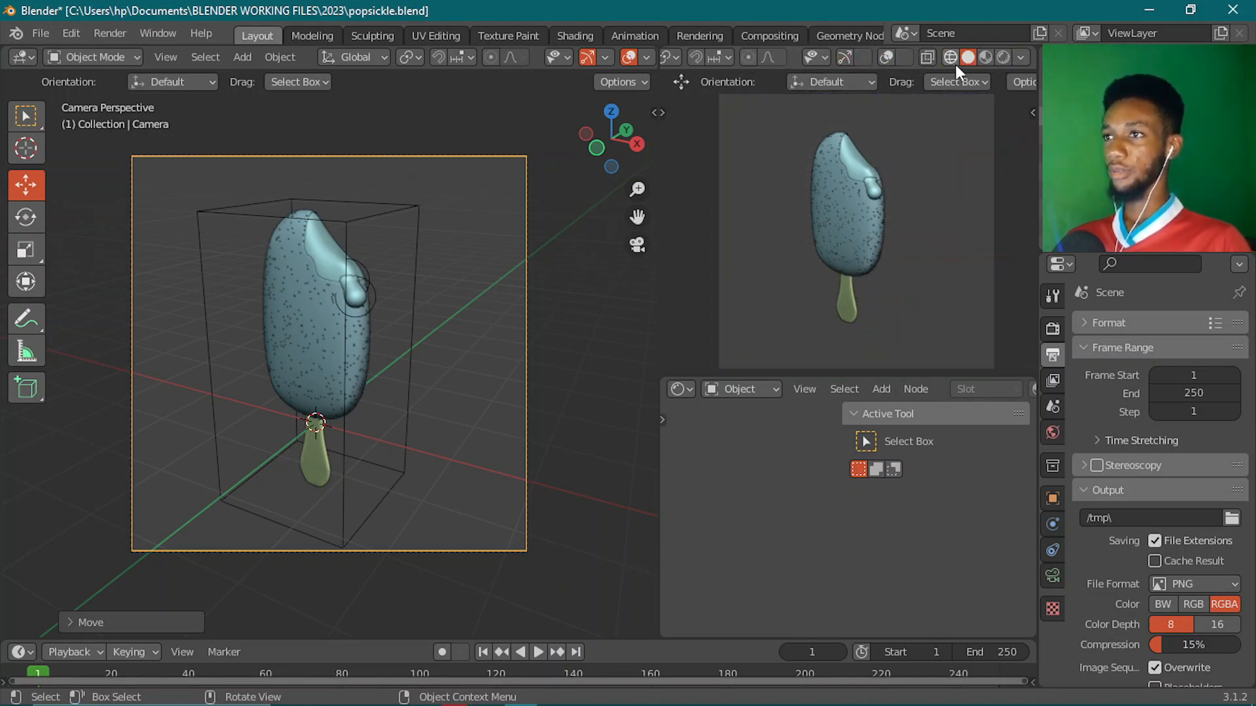
click(1004, 56)
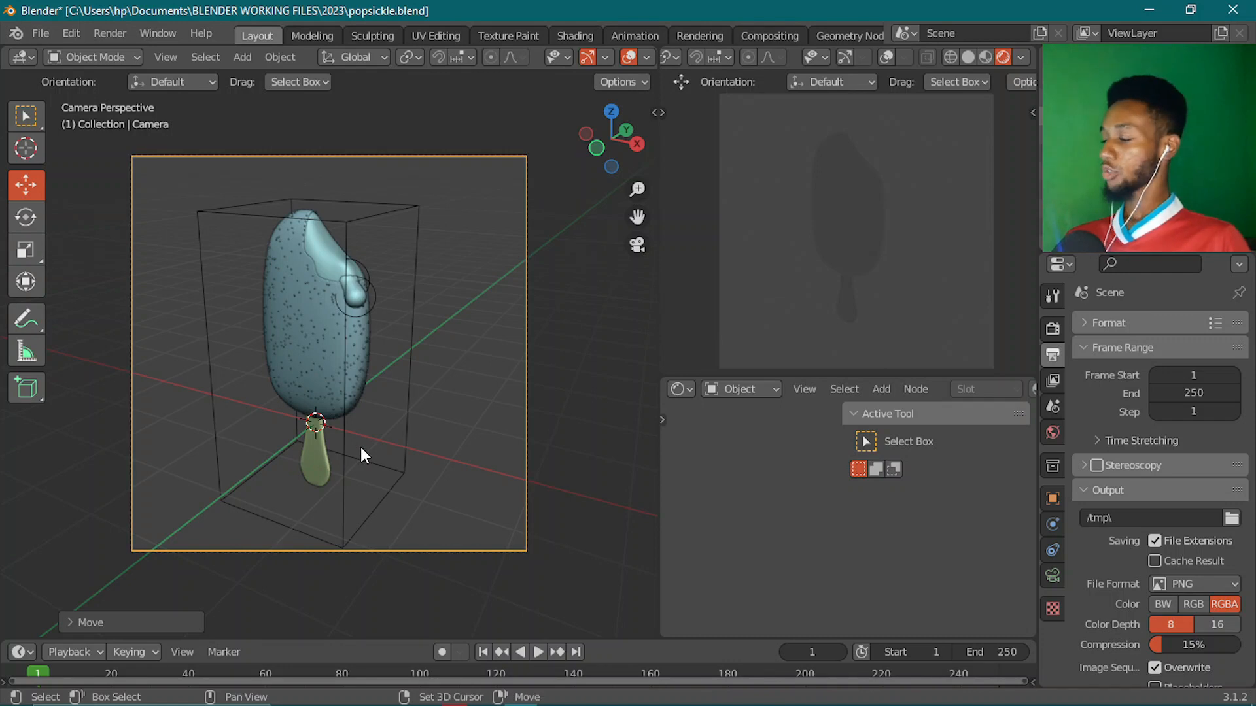
- Add an area light and raise it along Z to just above the popsicle
key(shift+a)
mouse_move(387, 404)
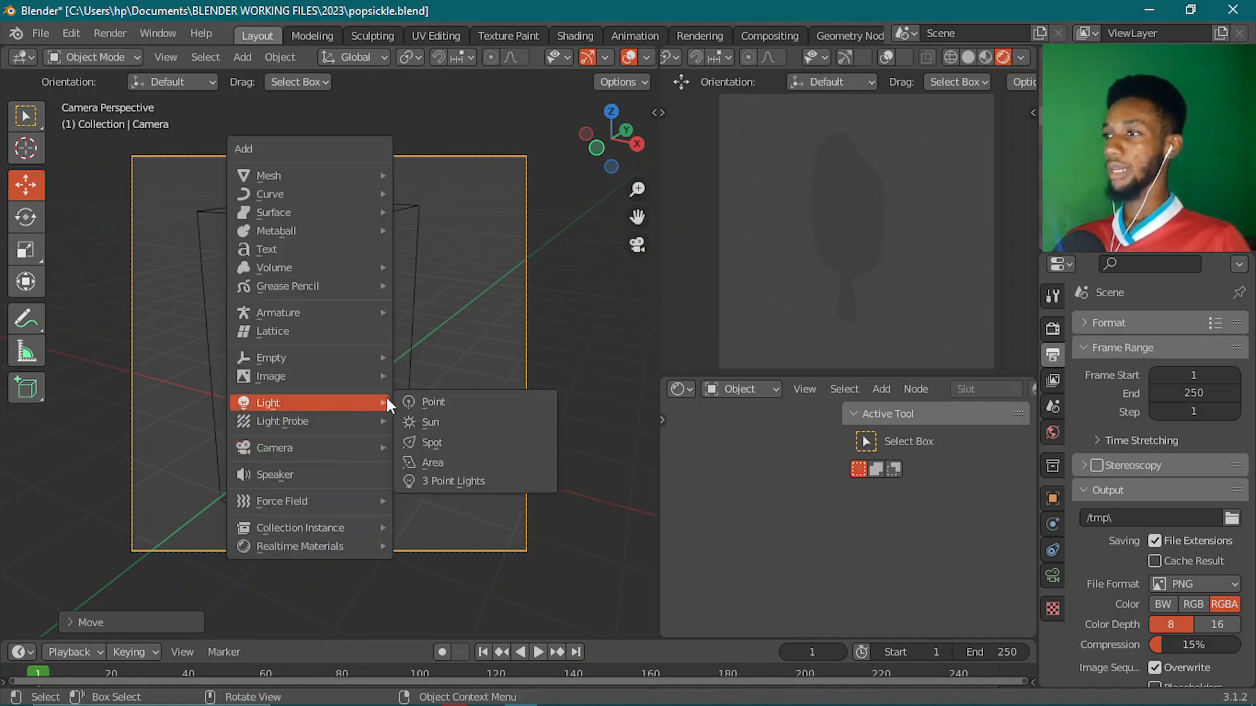
click(433, 466)
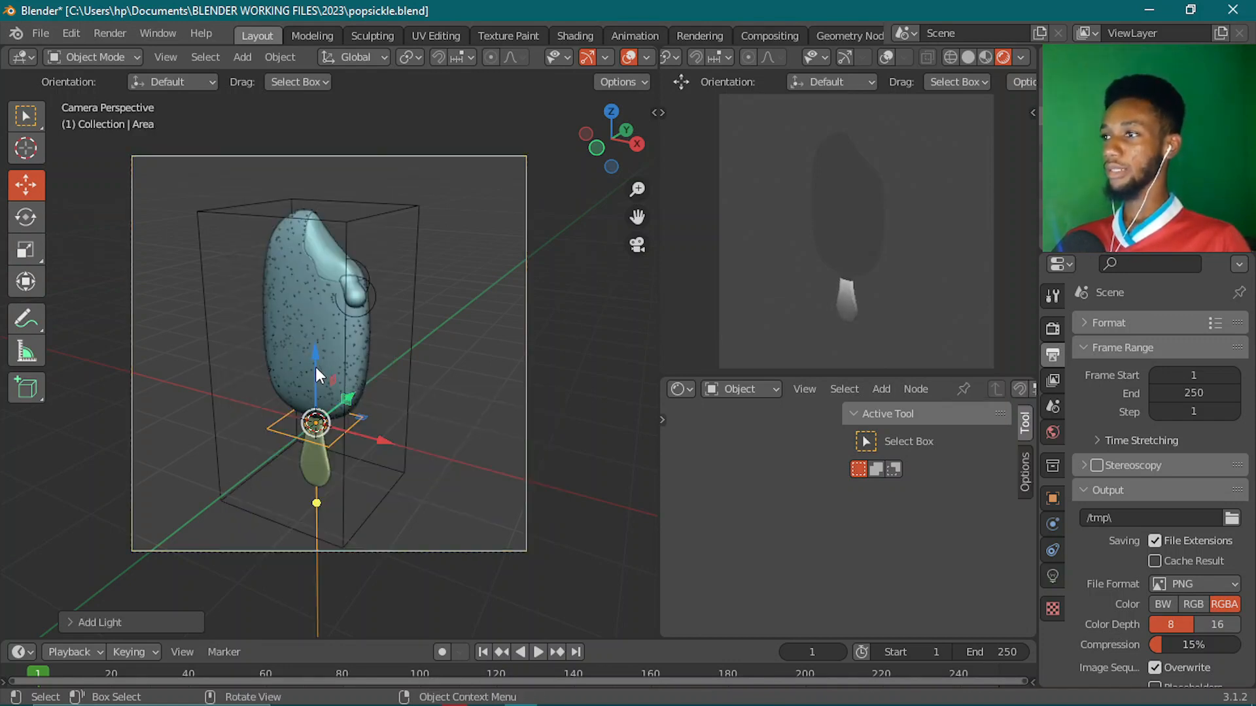
drag(315, 356, 296, 105)
scroll(312, 291, down, 2)
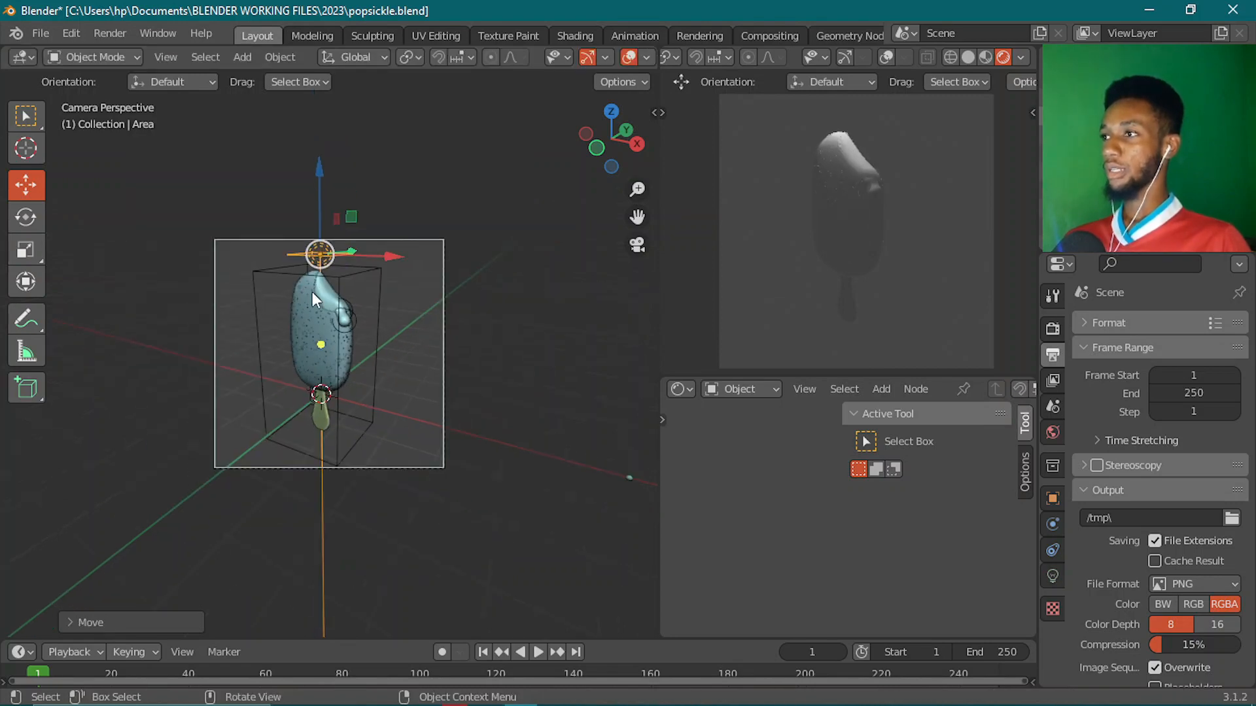
- Raise the area light further in front view and scale it up to about twice the empty's width
key(KP_1)
drag(309, 187, 313, 150)
scroll(333, 264, down, 2)
key(s)
click(319, 333)
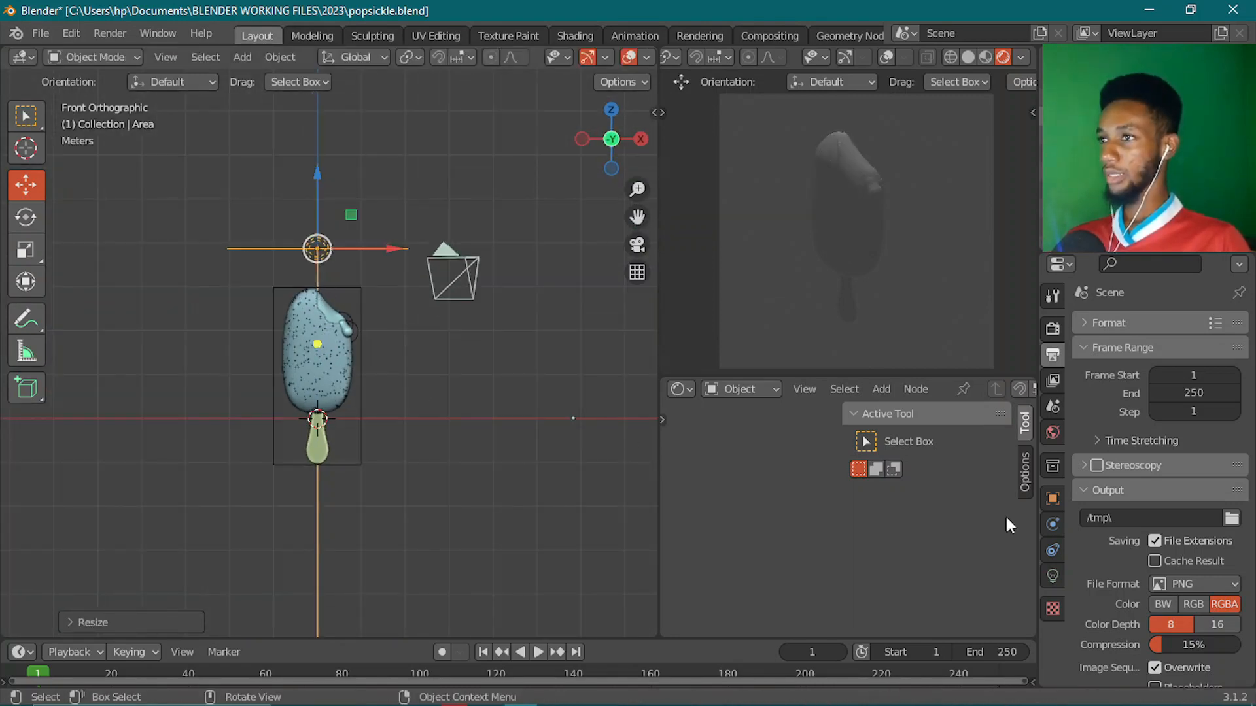
- Set the top area light's power to 500 W and raise it a little along Z
click(1052, 576)
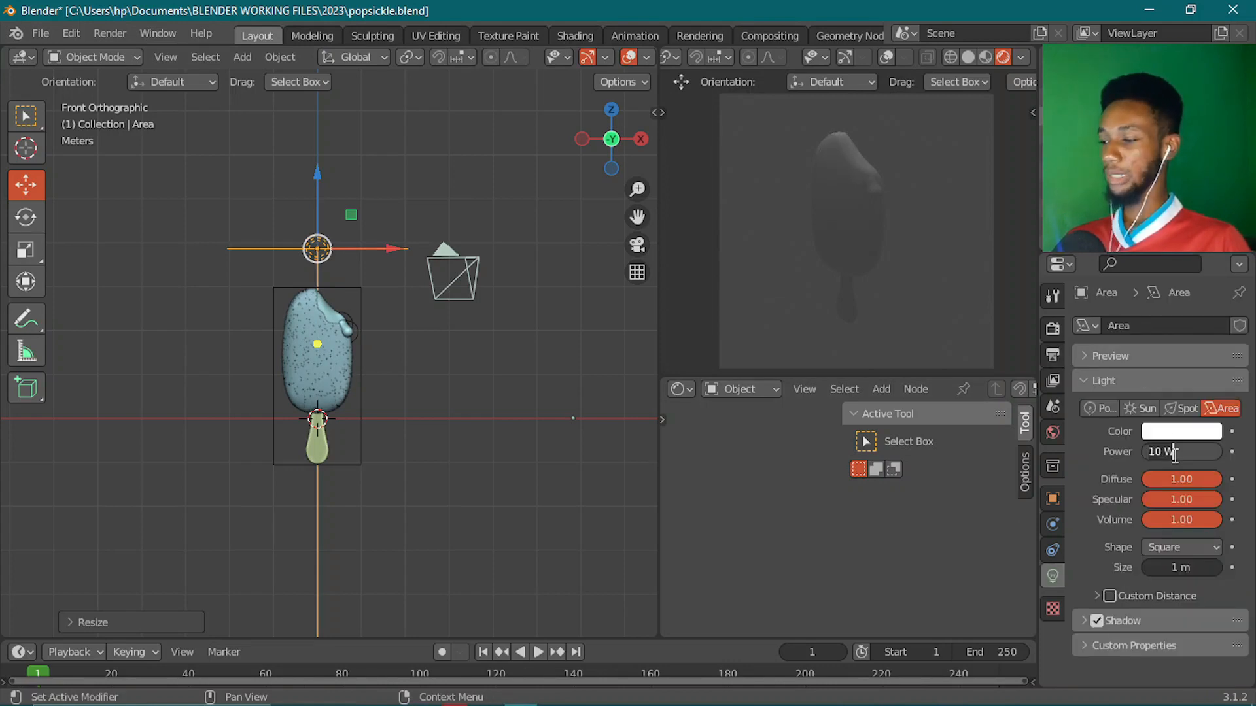
key(Return)
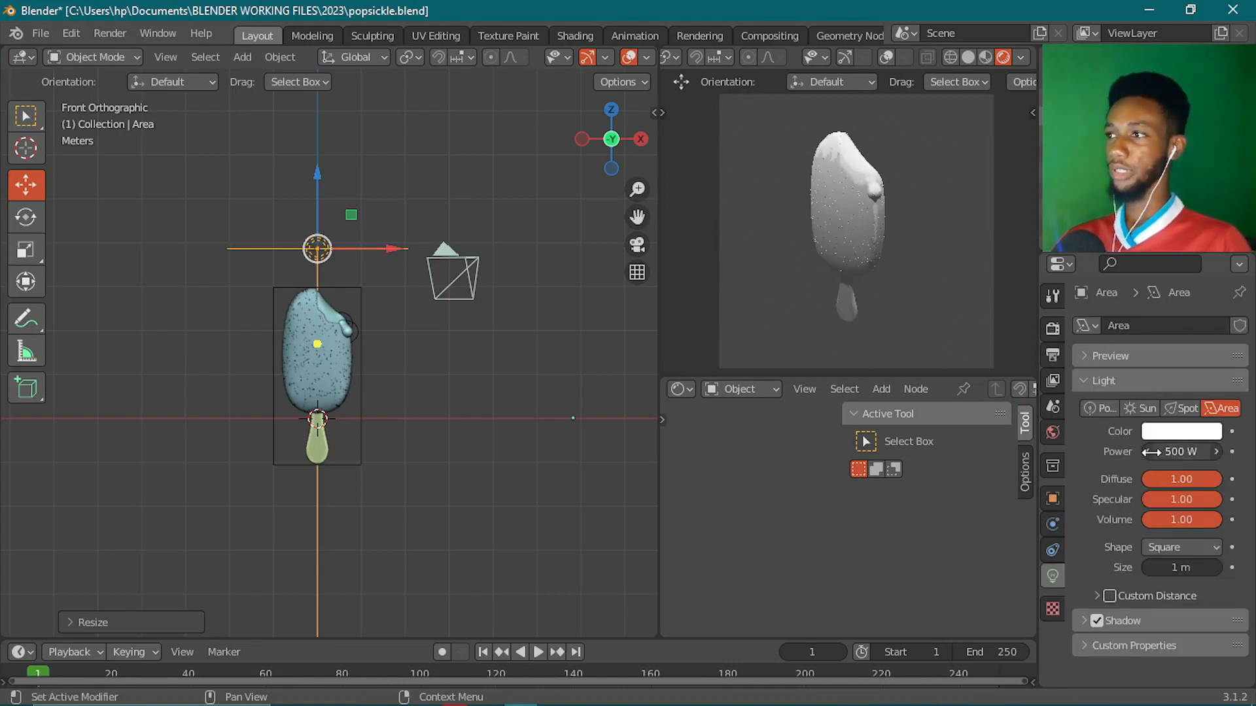
drag(320, 196, 320, 176)
scroll(328, 246, down, 1)
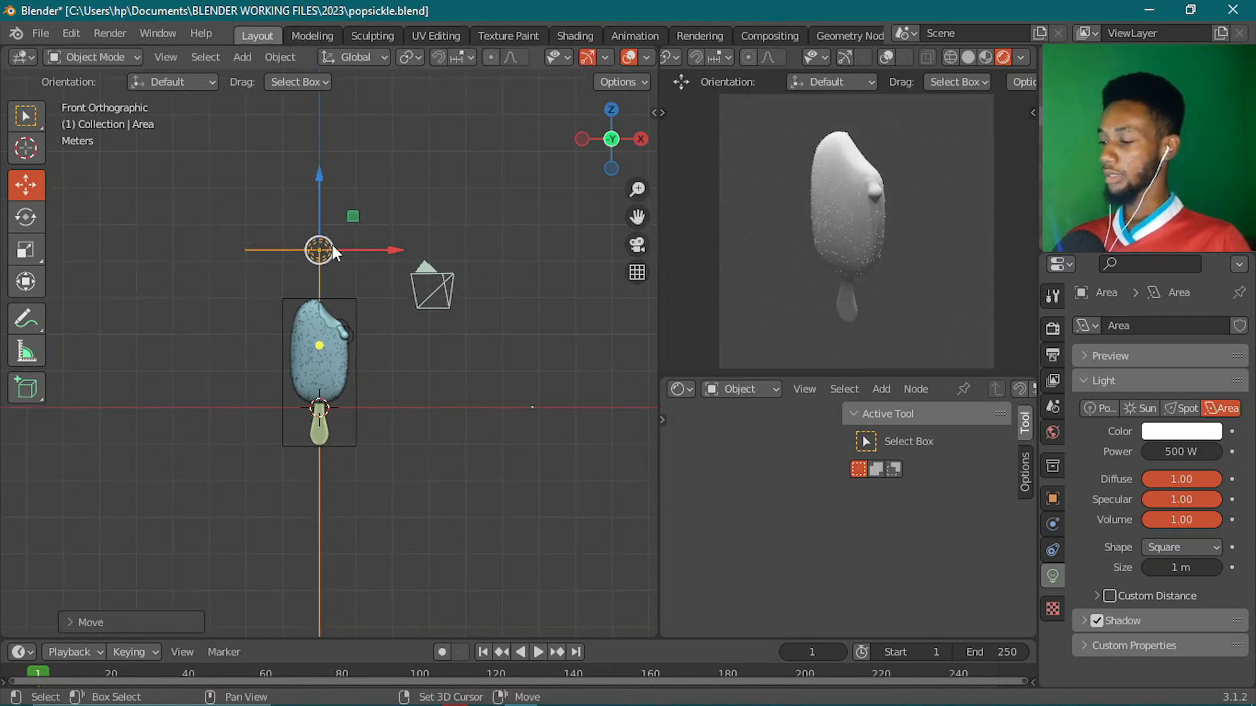
- Duplicate the top area light to below the popsicle stick and rotate the copy 180° so it faces upward
key(shift+d)
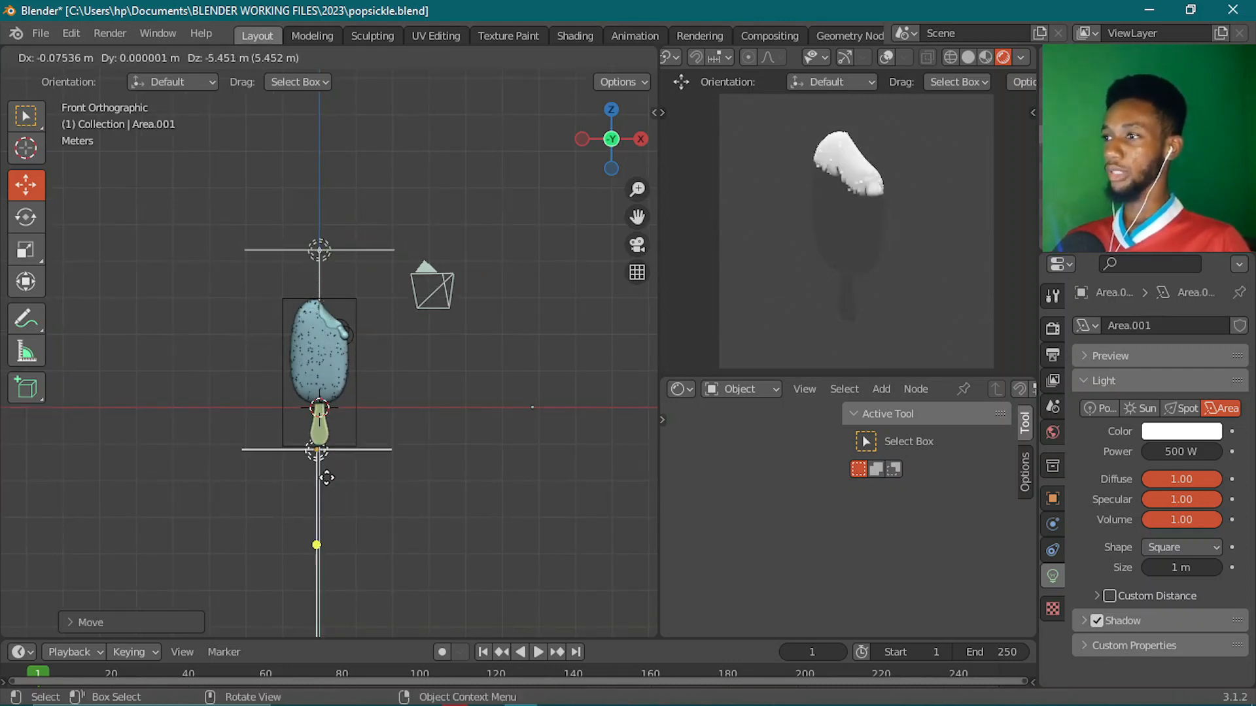
click(328, 507)
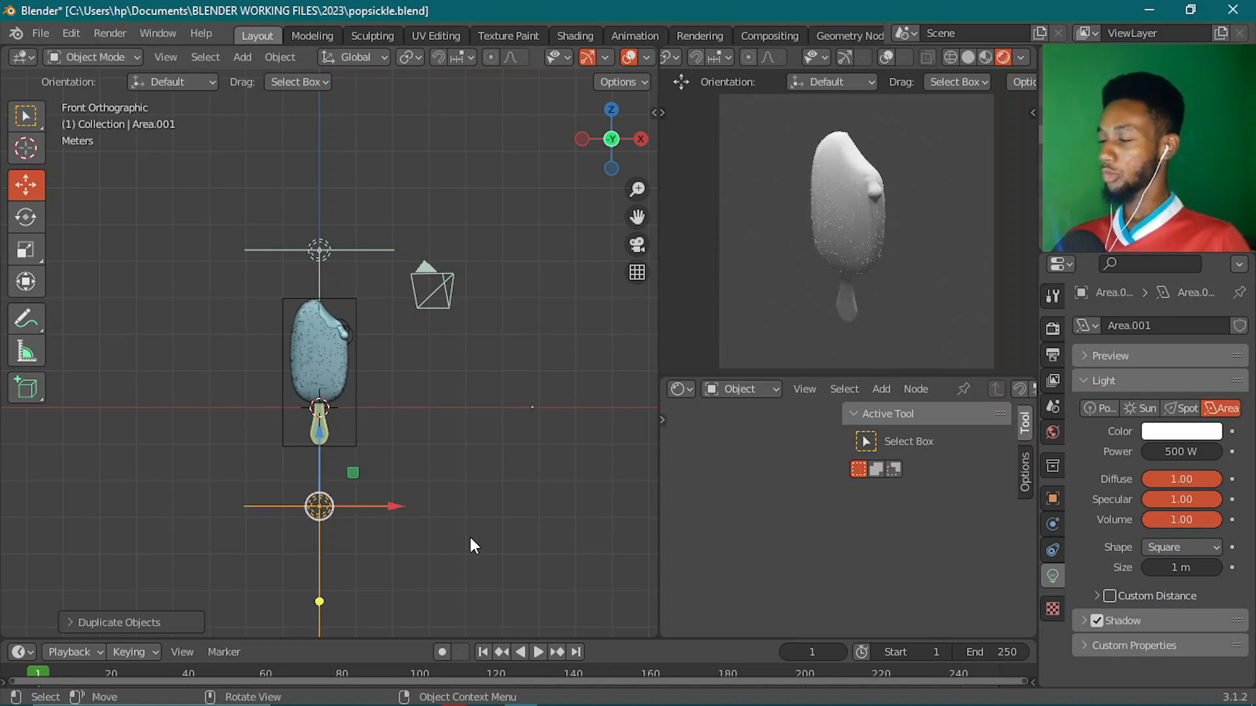
key(r)
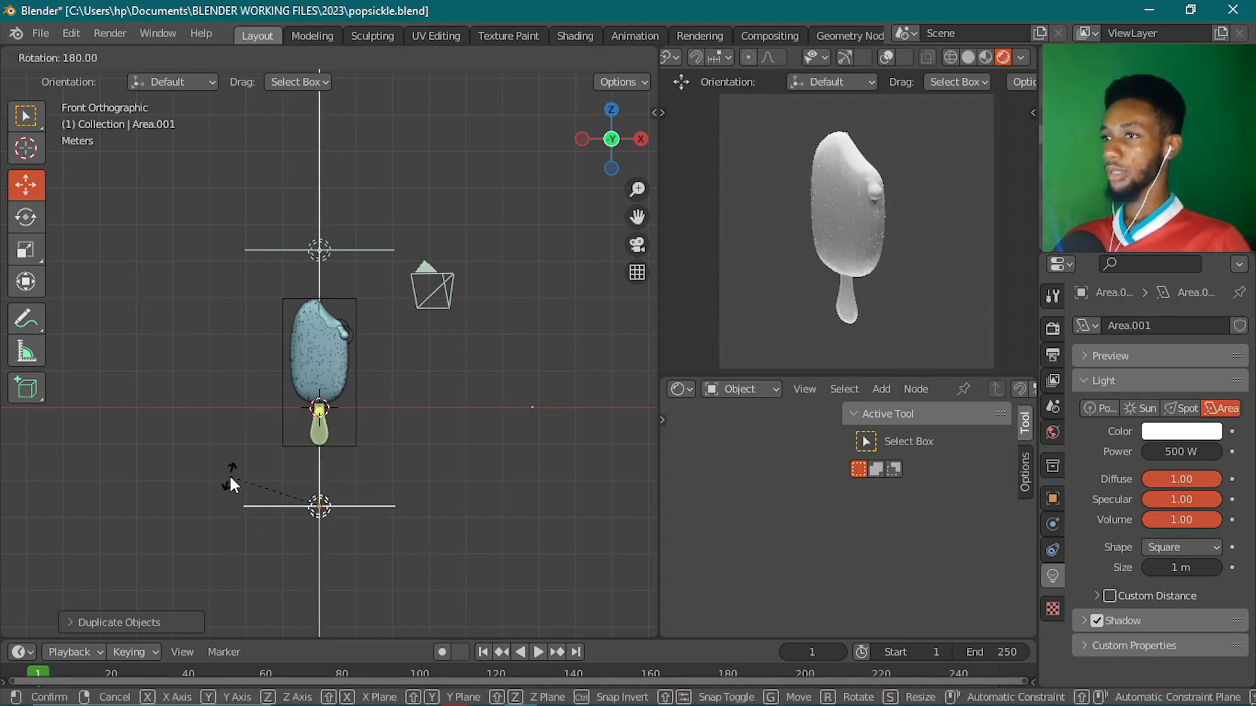
click(229, 473)
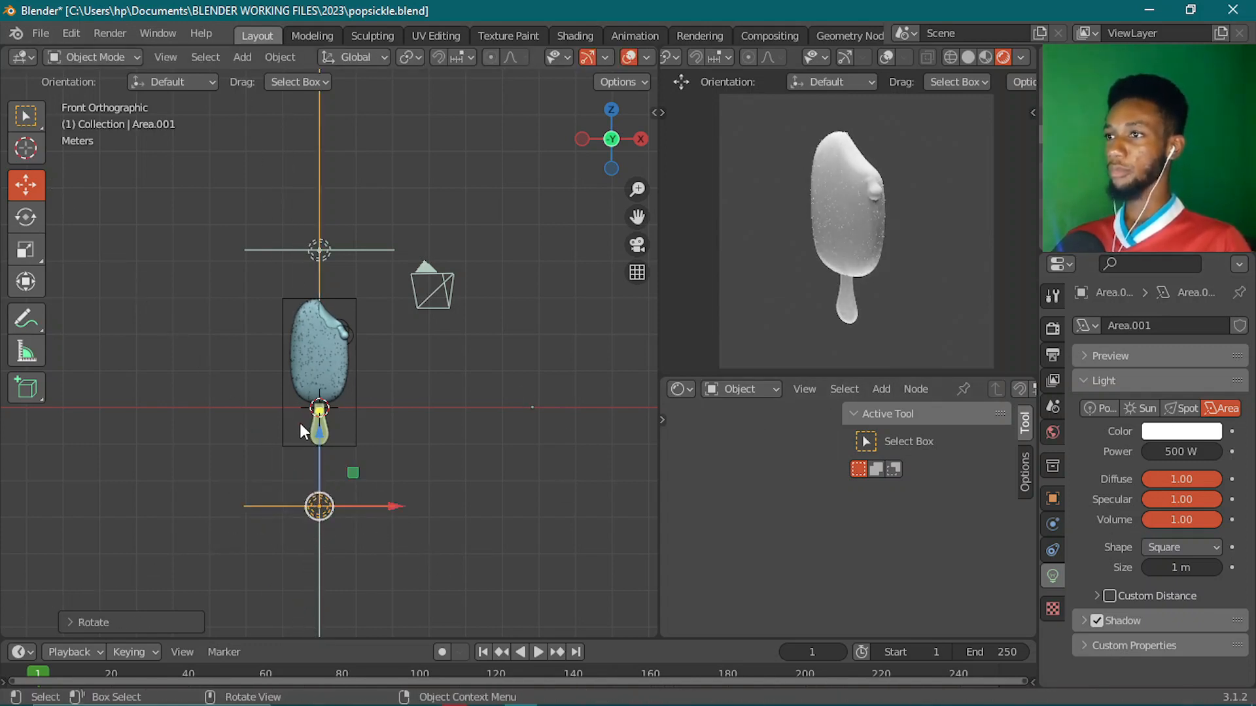
scroll(299, 423, down, 2)
scroll(354, 425, up, 1)
scroll(357, 444, up, 2)
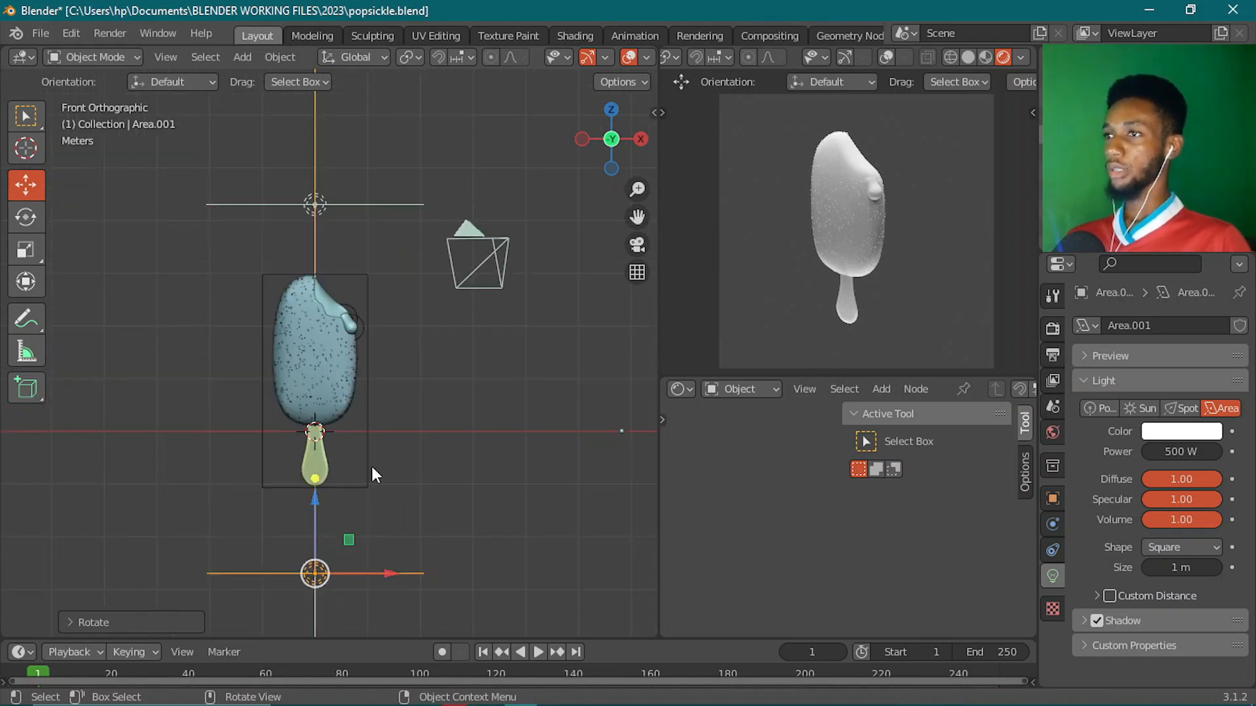
scroll(392, 465, down, 1)
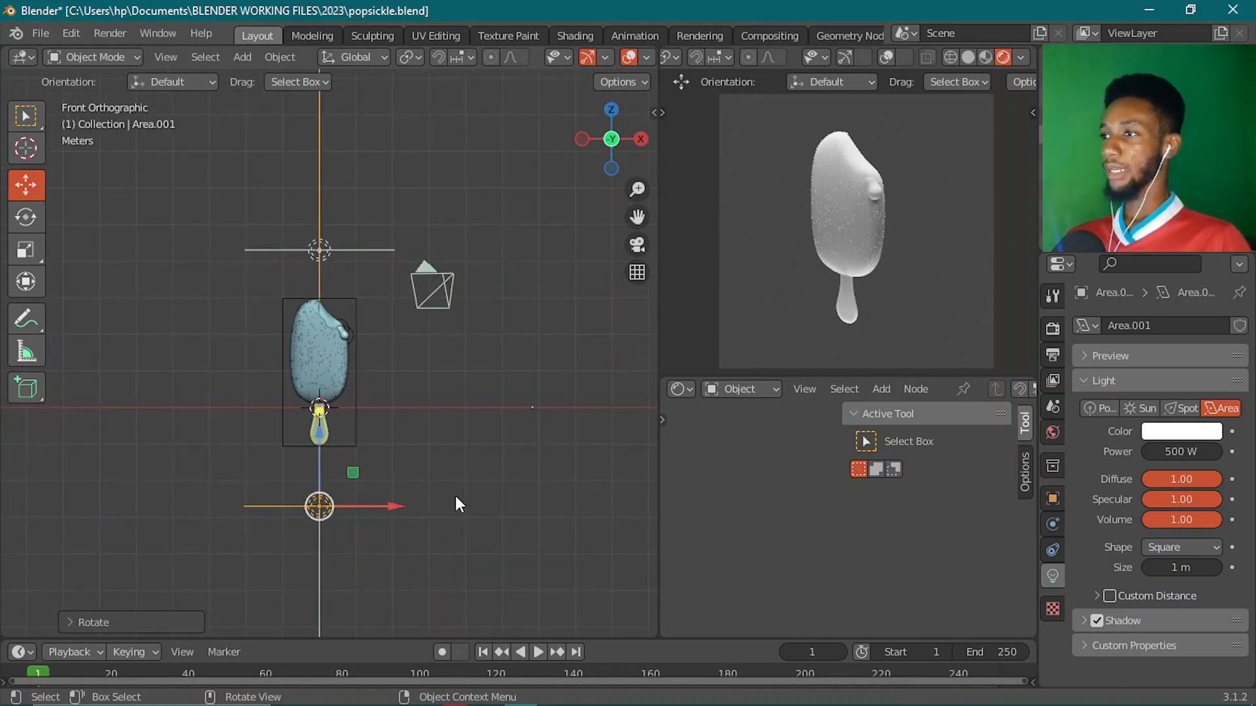
- Duplicate the lower area light to the +X side of the popsicle and shift the copy along -Y toward the camera
key(shift+d)
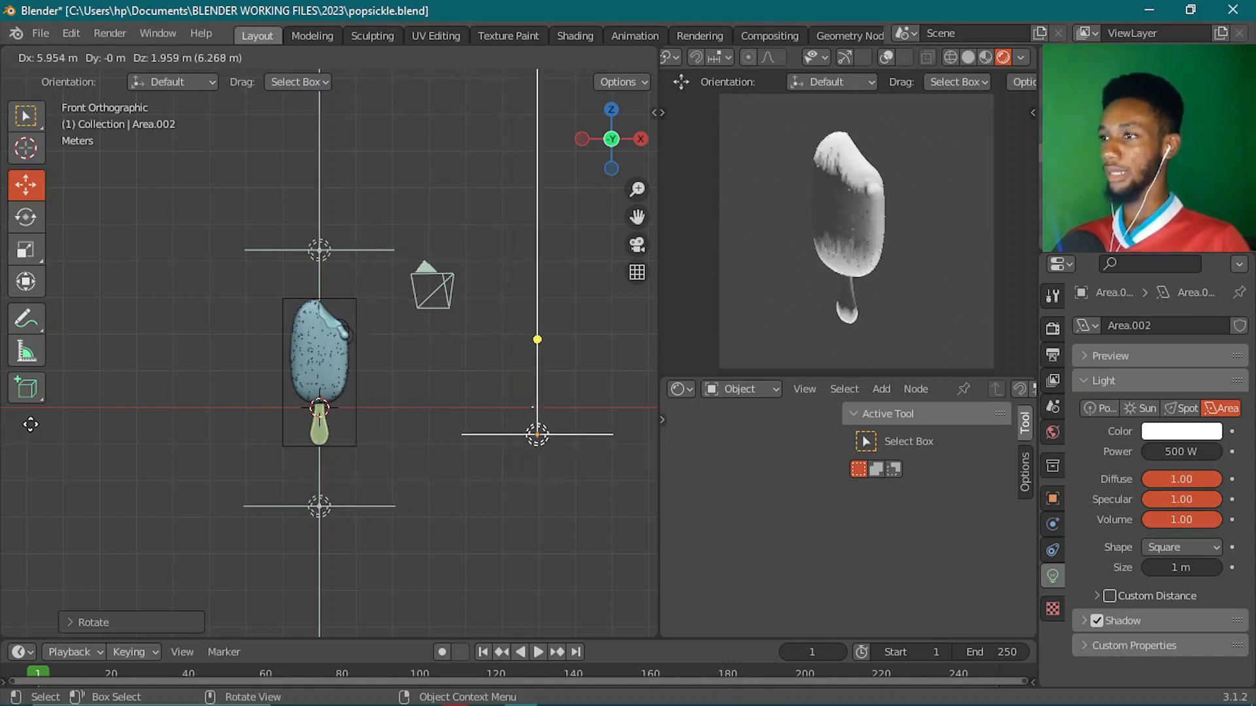
click(72, 397)
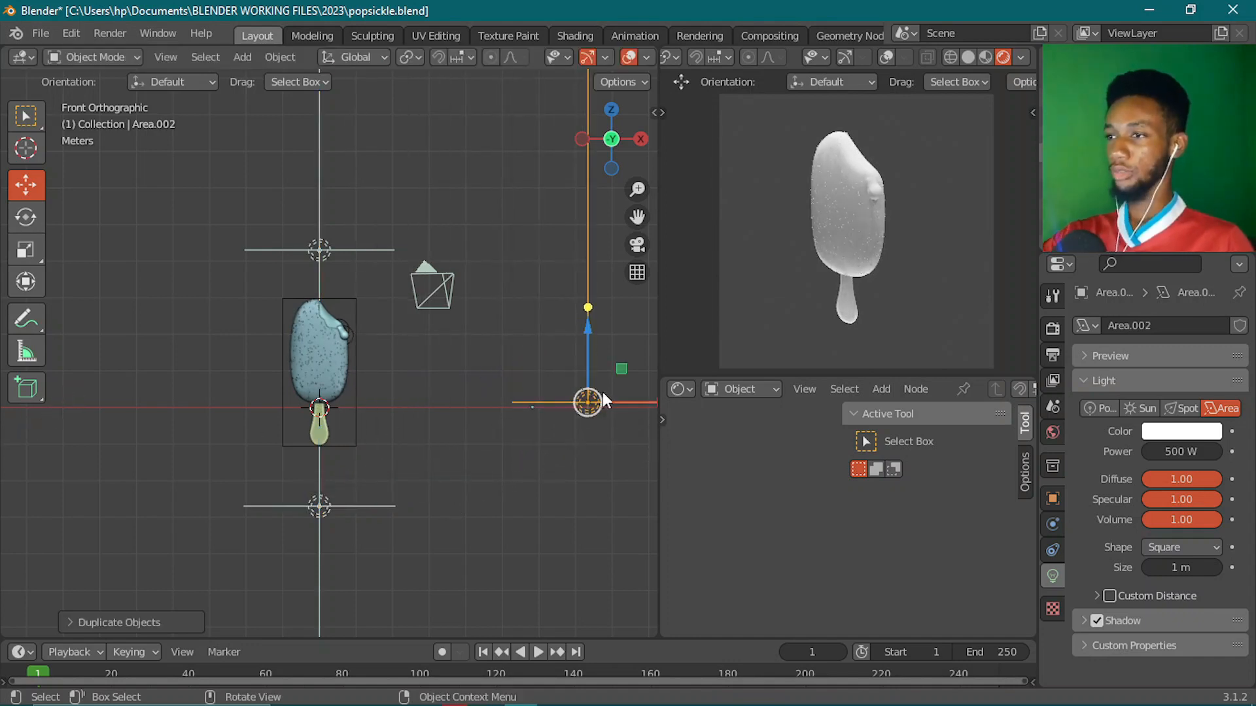
key(KP_7)
scroll(464, 314, down, 3)
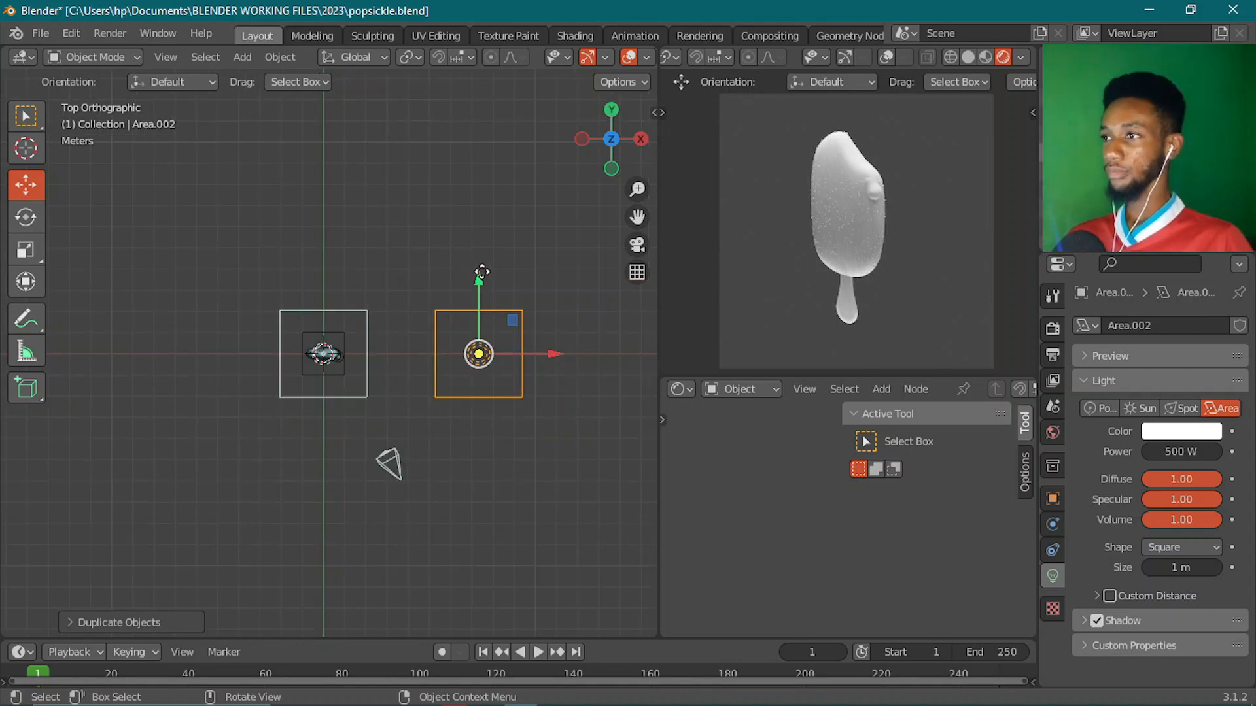
drag(482, 272, 489, 331)
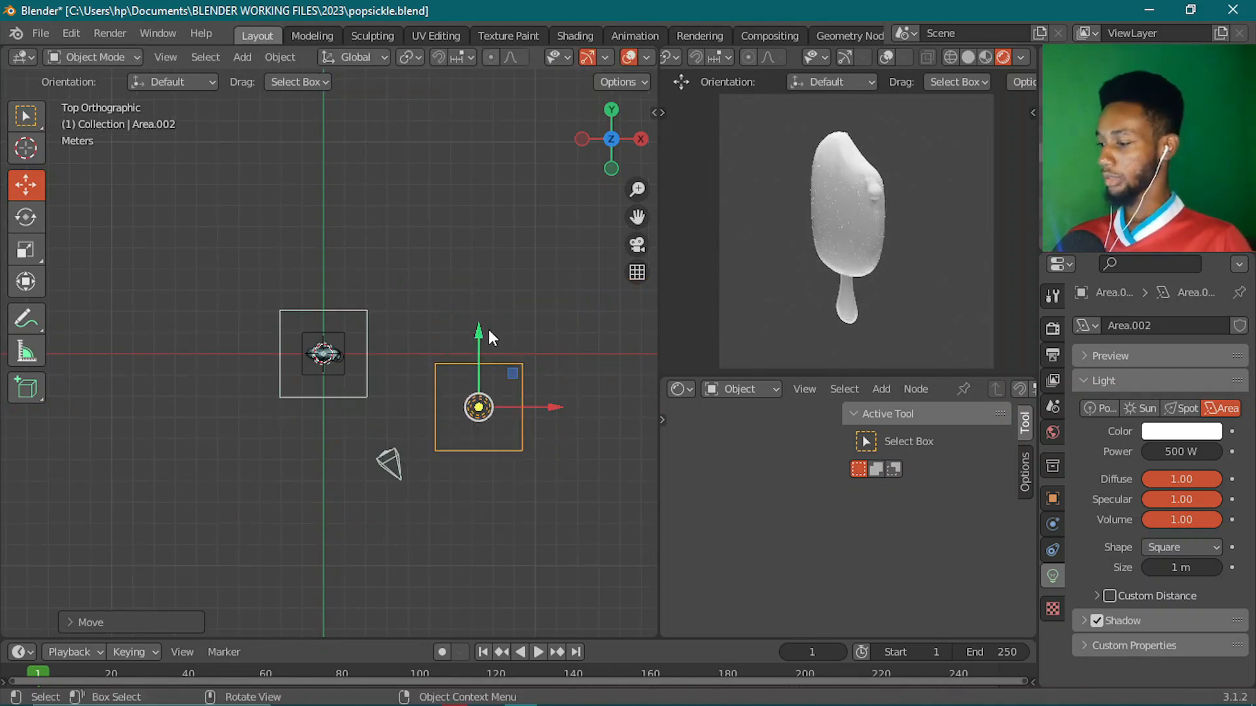
- Clear the side light's rotation and aim it at the popsicle, rotating about 97.5° in front view and about 17° in top view
key(alt+r)
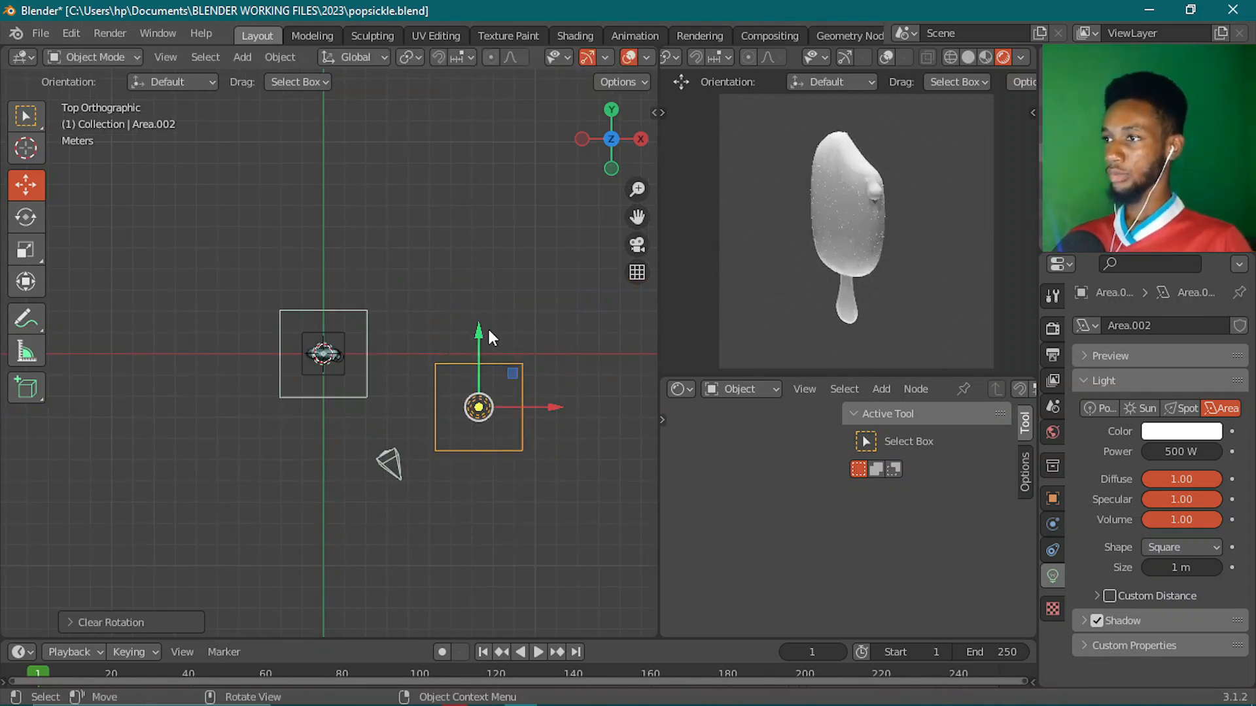
key(KP_1)
key(r)
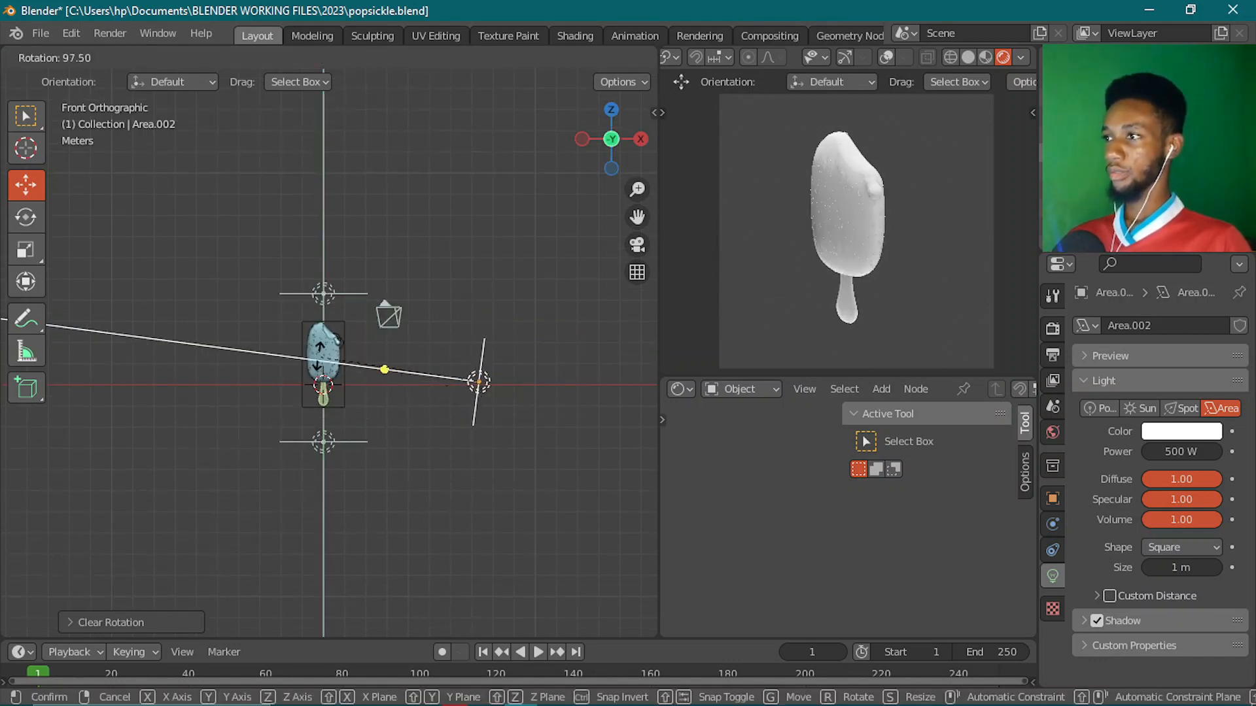
click(277, 374)
key(KP_7)
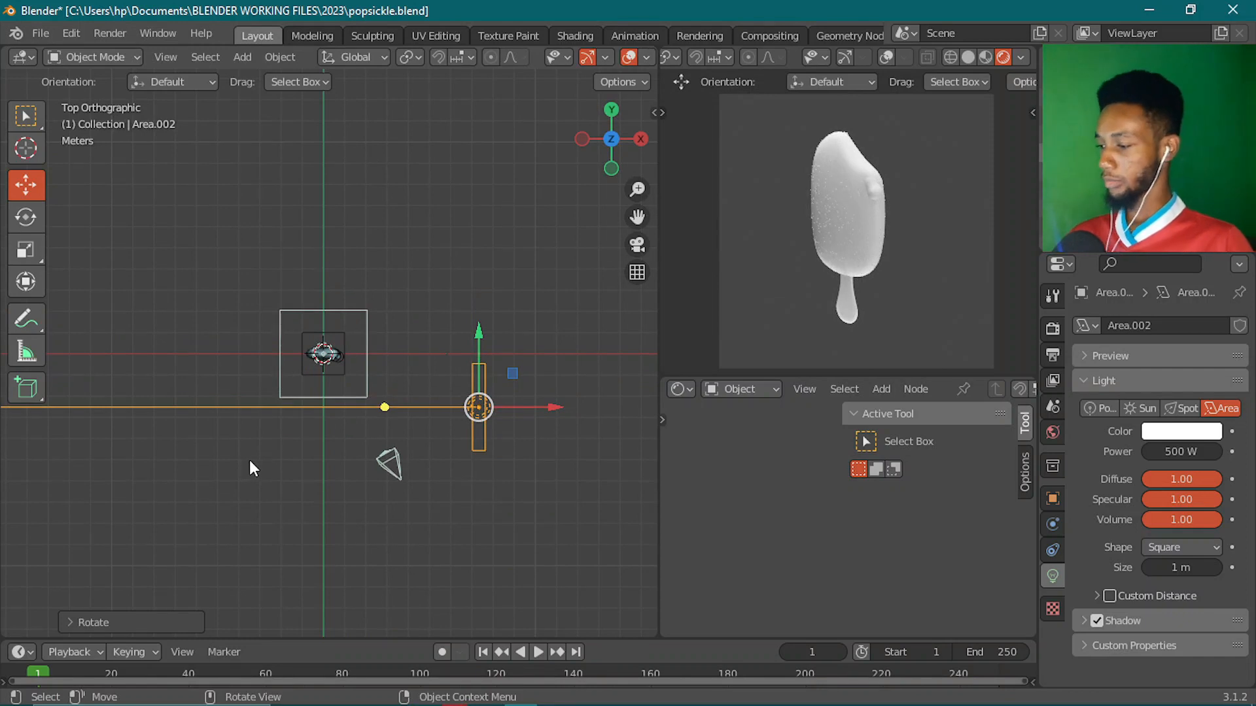
key(r)
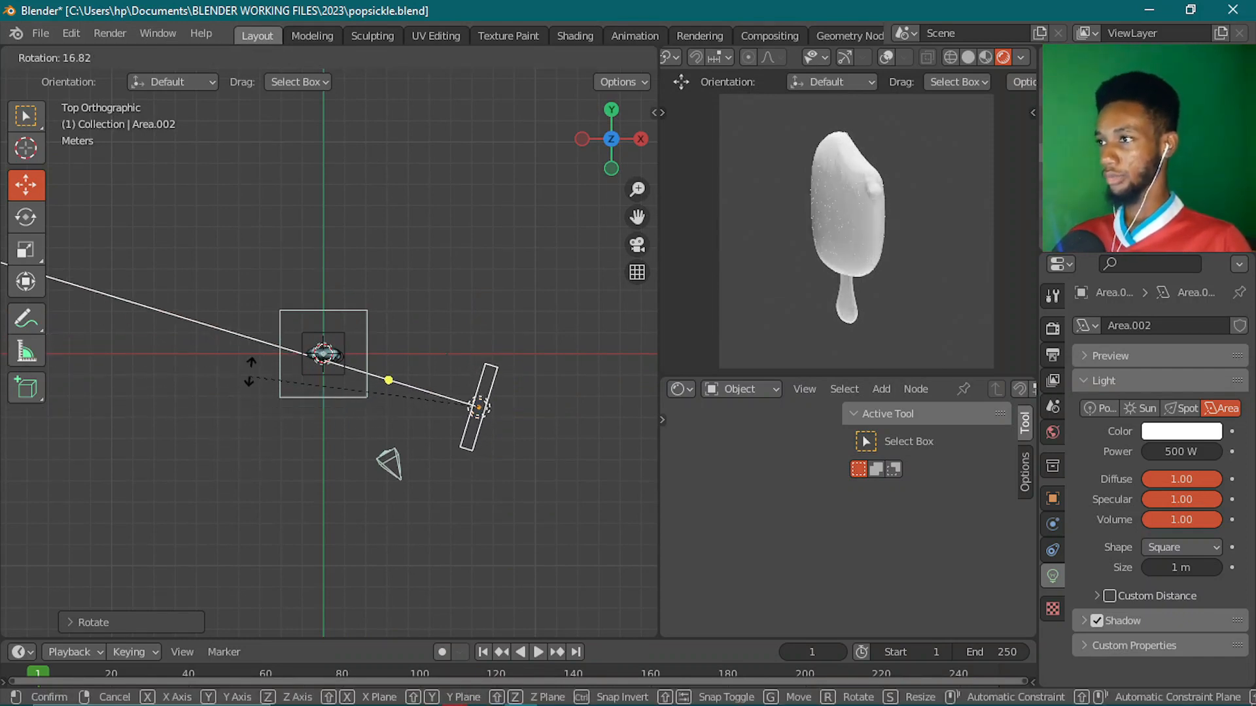
click(249, 370)
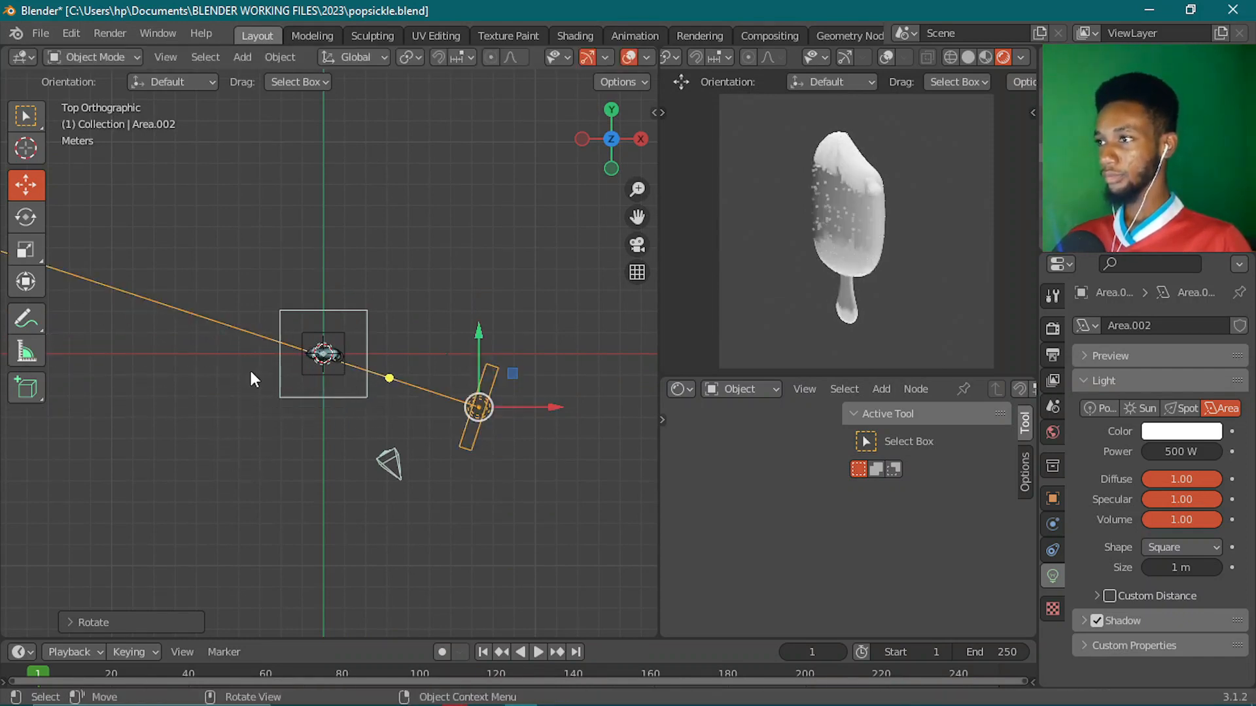
- Try a power of 1200 W on the side area light
click(1175, 450)
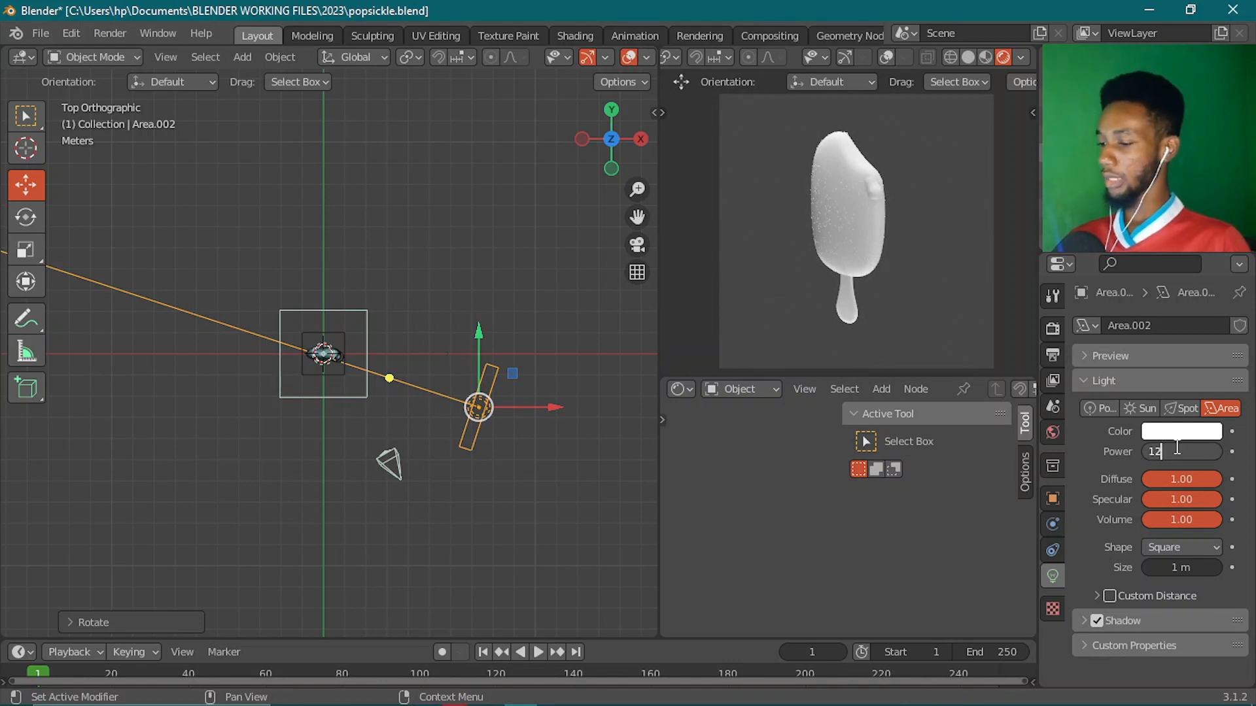
text(1200)
key(Return)
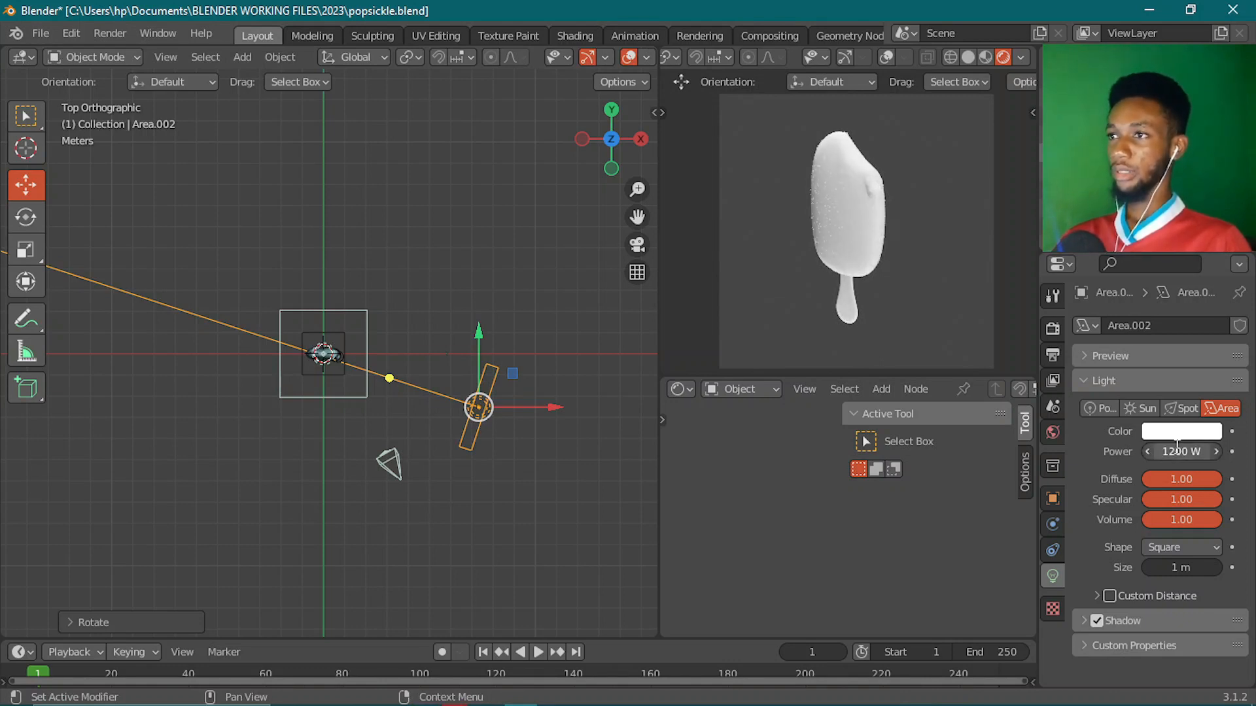
- Set the side area light's power to 2000 W
click(1177, 449)
text(2)
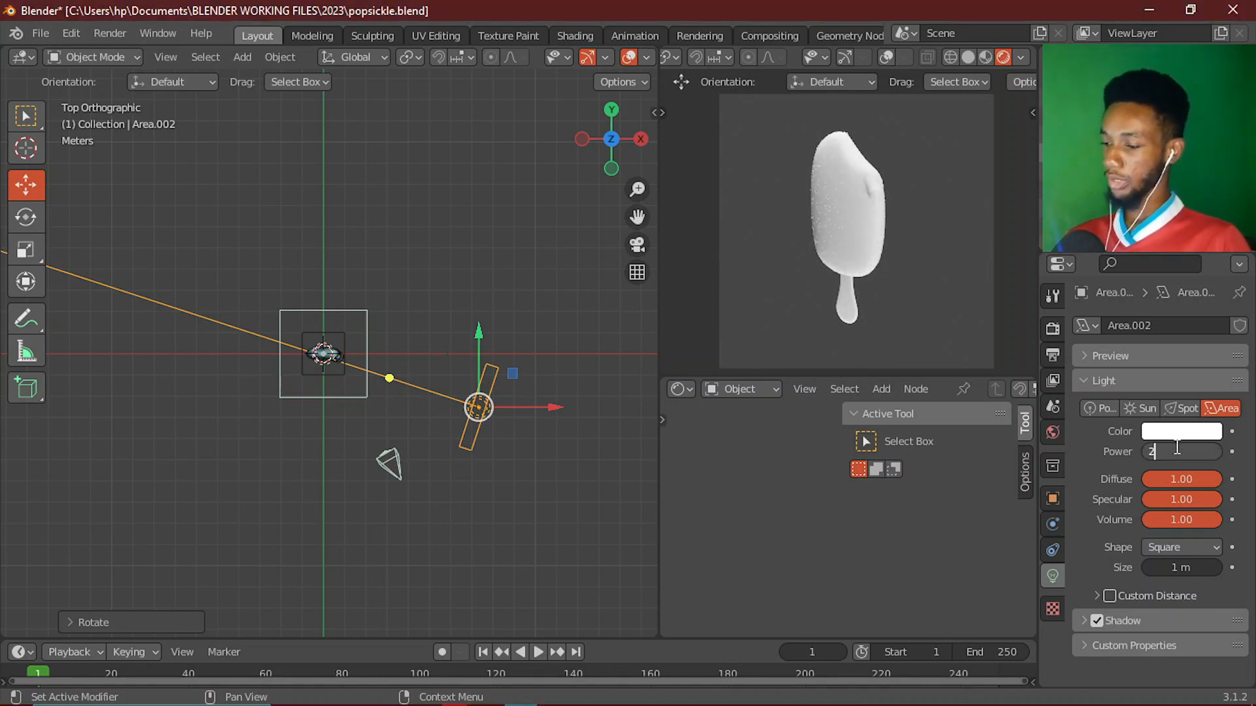
text(000)
key(Return)
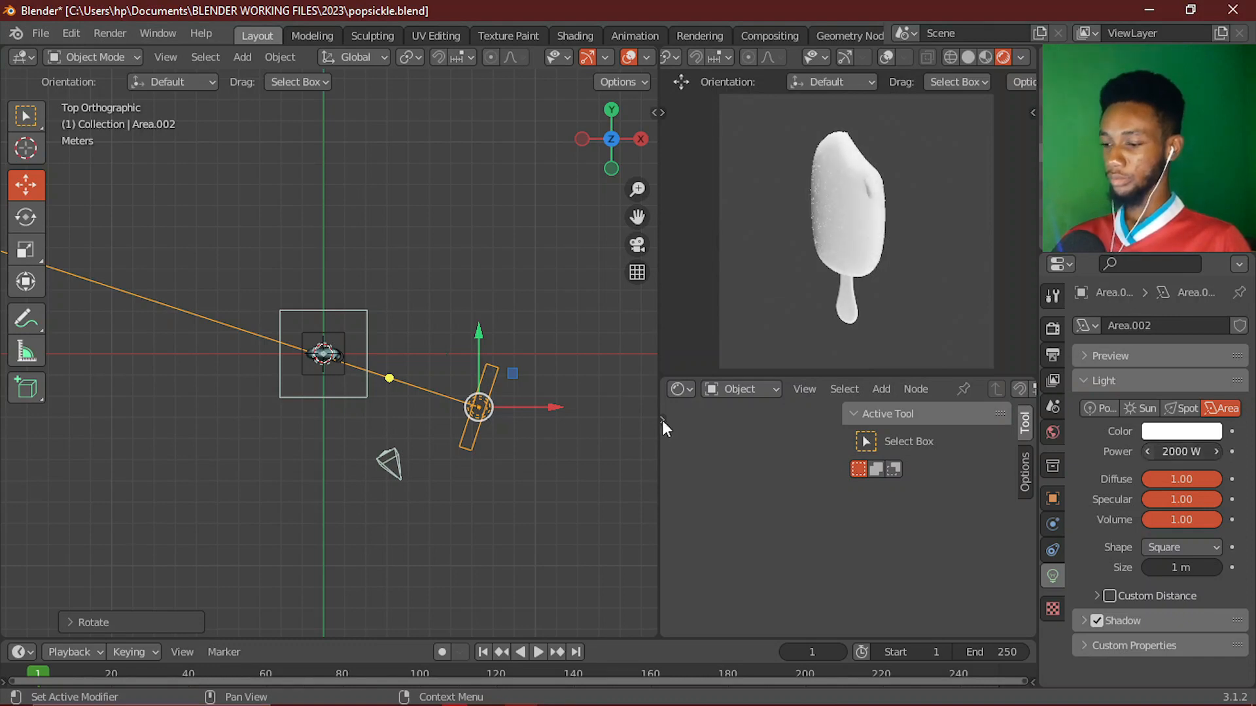
- Duplicate the side area light to the opposite side of the popsicle in front view and change the copy to a spot light
middle_drag(360, 401, 470, 390)
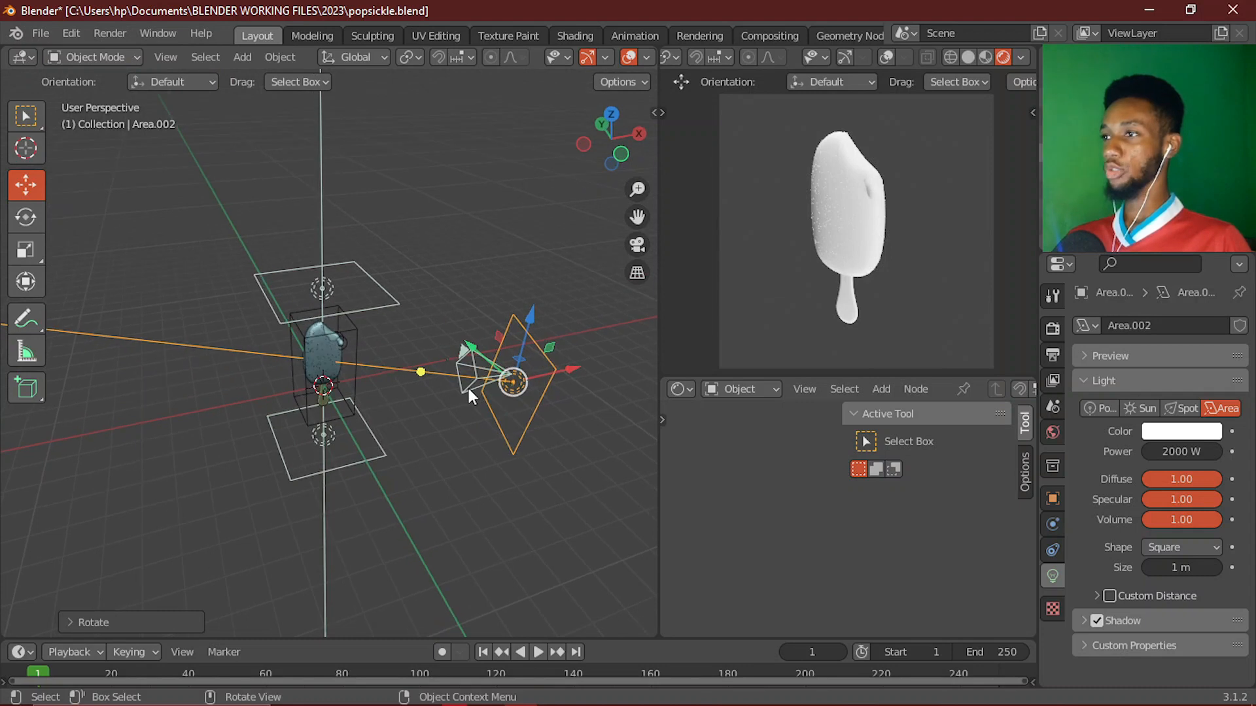
key(KP_1)
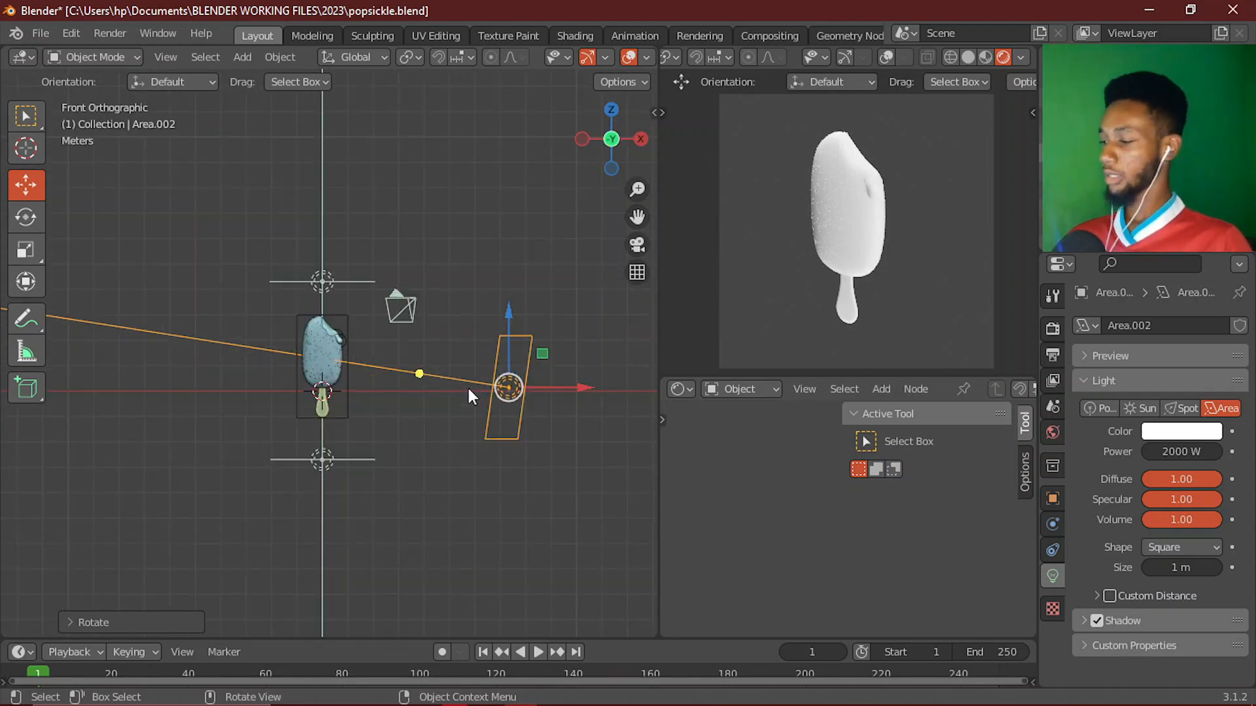
key(shift+d)
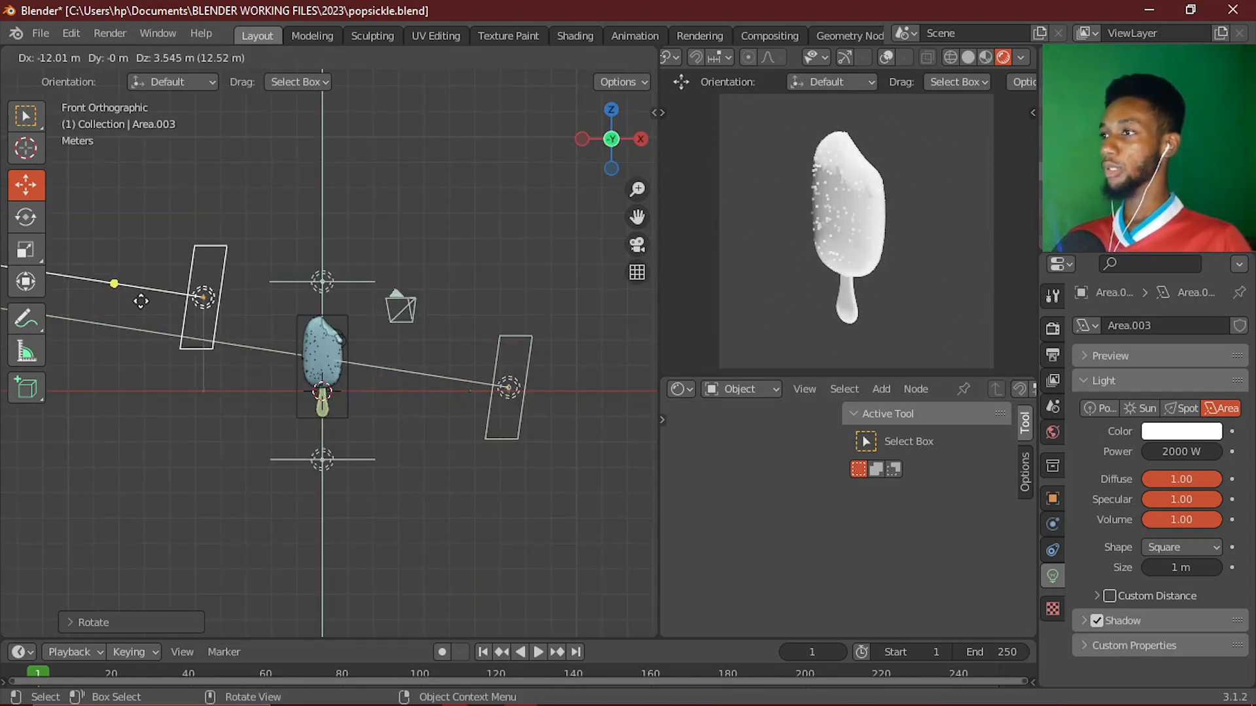
click(118, 303)
click(1181, 408)
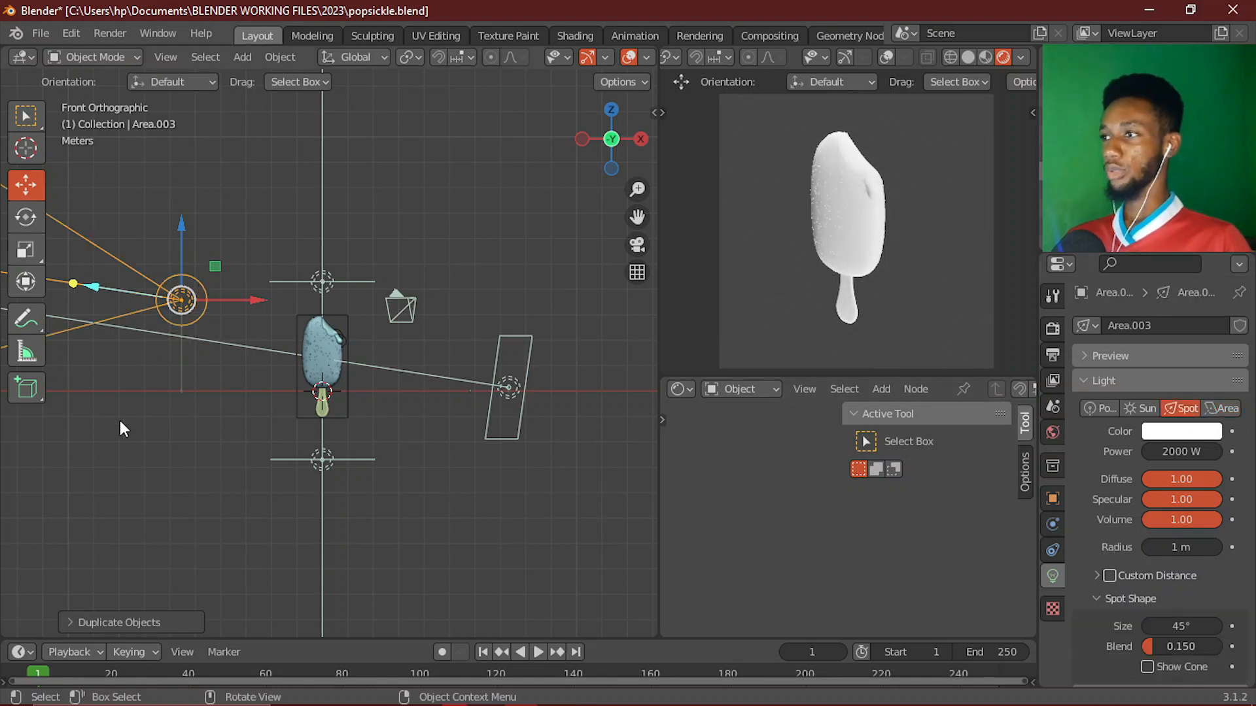
- Move the spot light farther out along -X and back along +Y to behind the popsicle in top view
middle_drag(120, 422, 220, 358)
key(KP_7)
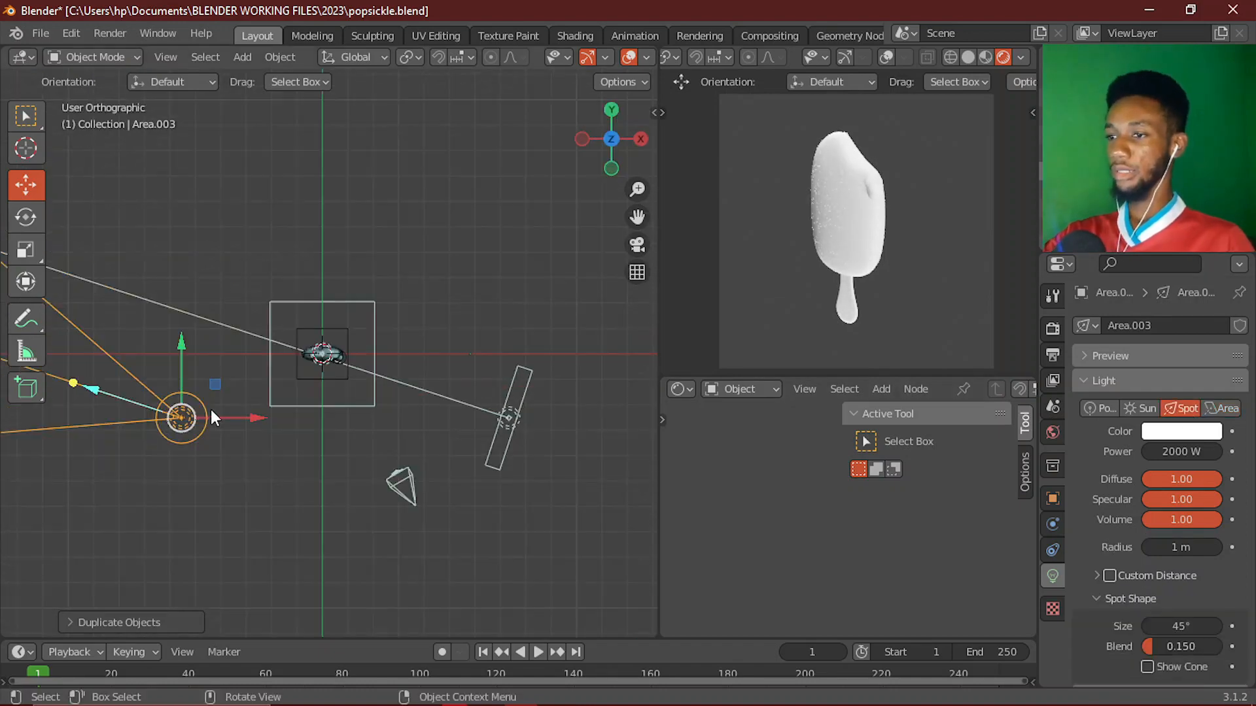
drag(246, 418, 204, 419)
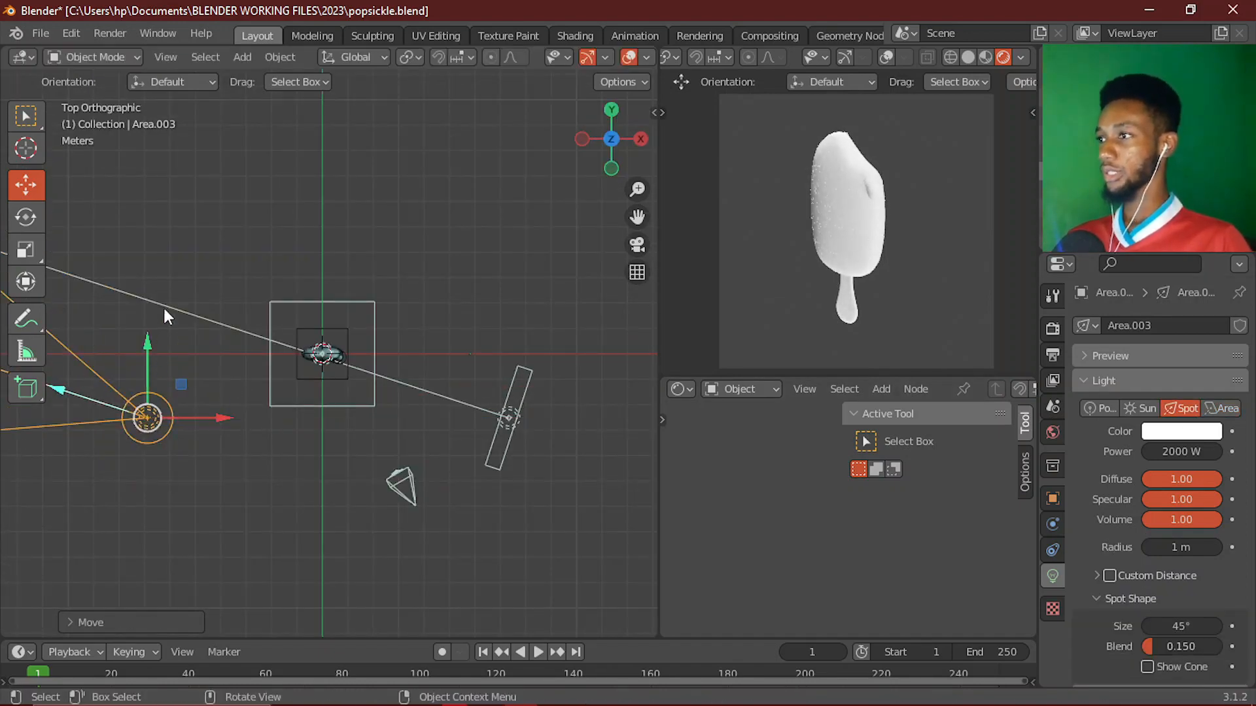
key(g)
click(173, 199)
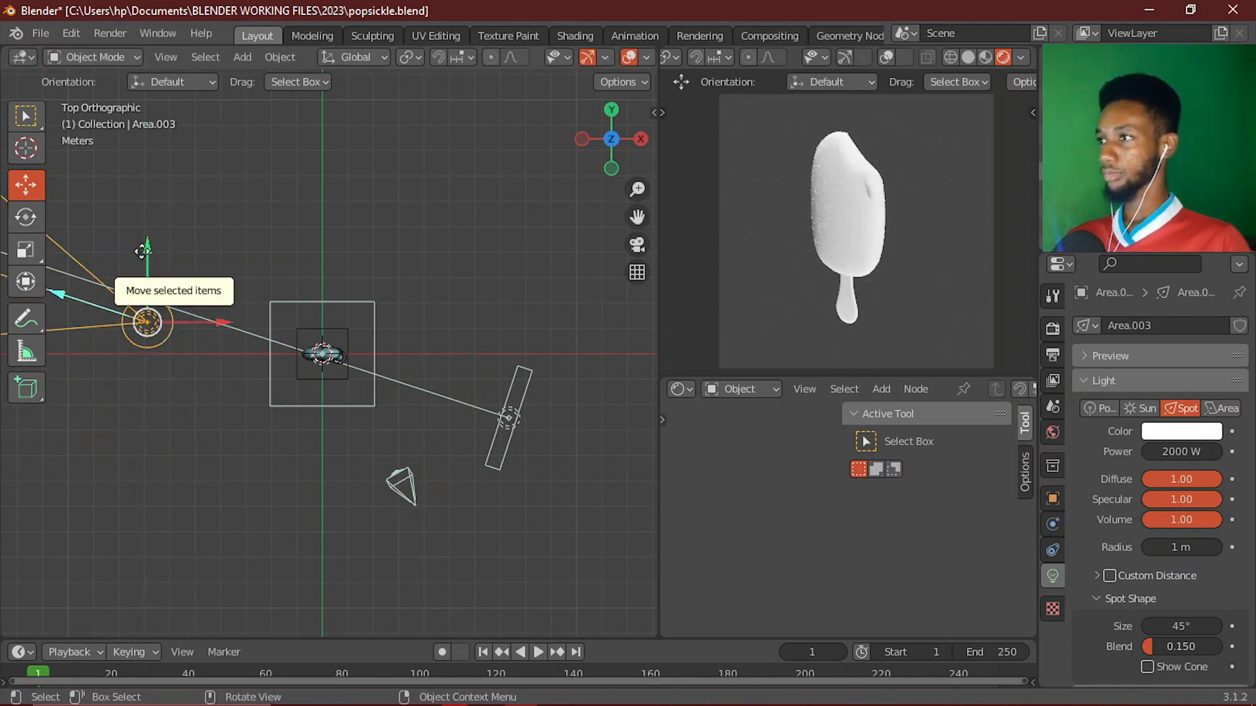
drag(145, 263, 146, 243)
- Turn the spot light about half a turn in top view to face the popsicle and lower it along Z
key(r)
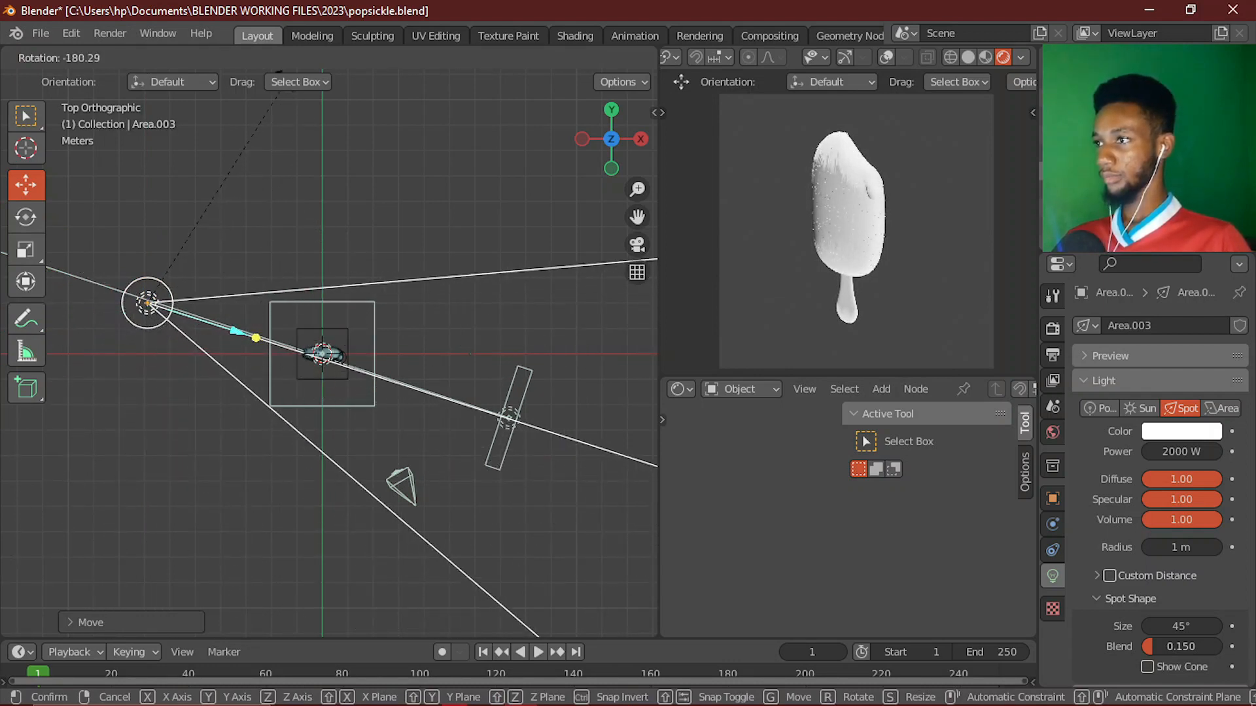
click(263, 622)
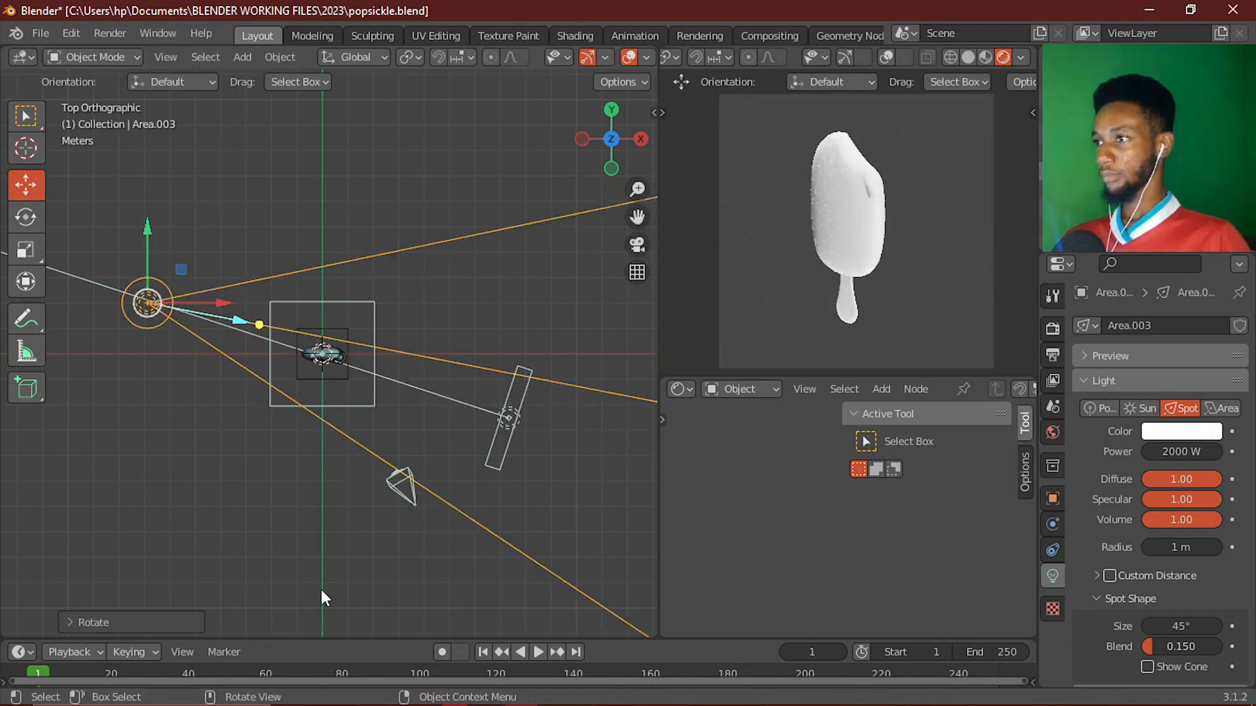
middle_drag(319, 586, 376, 315)
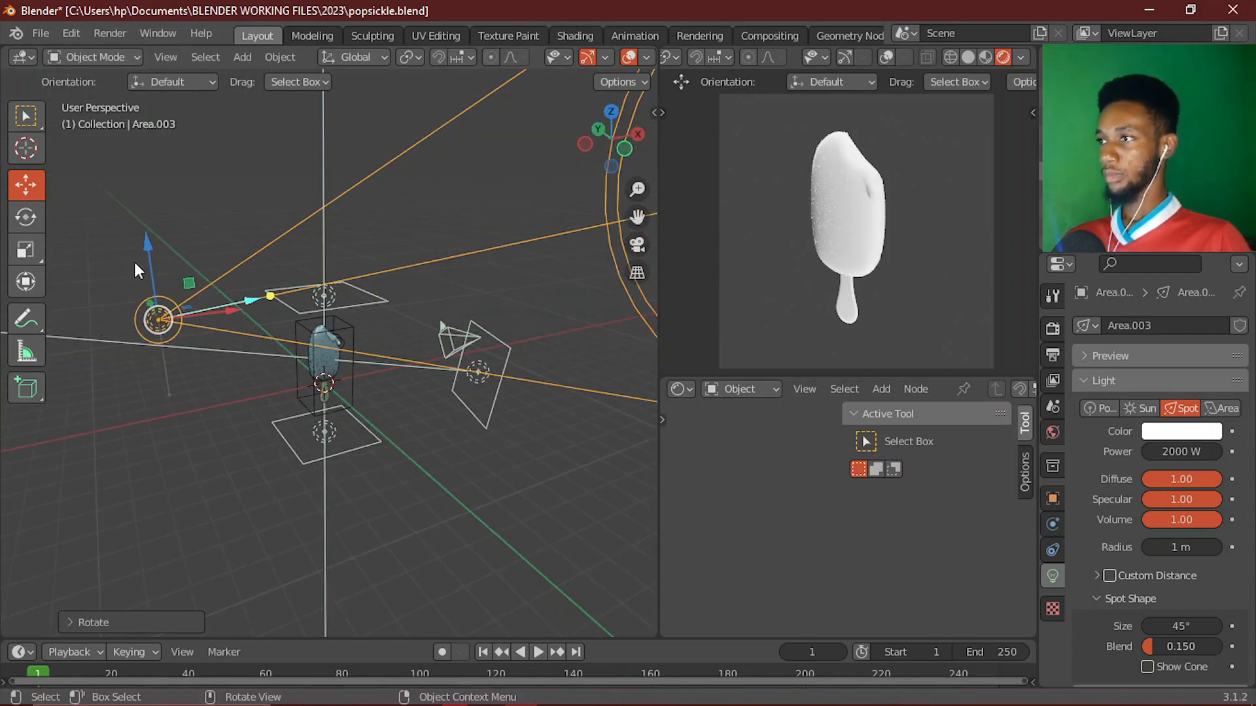
drag(147, 273, 225, 454)
middle_drag(225, 454, 322, 459)
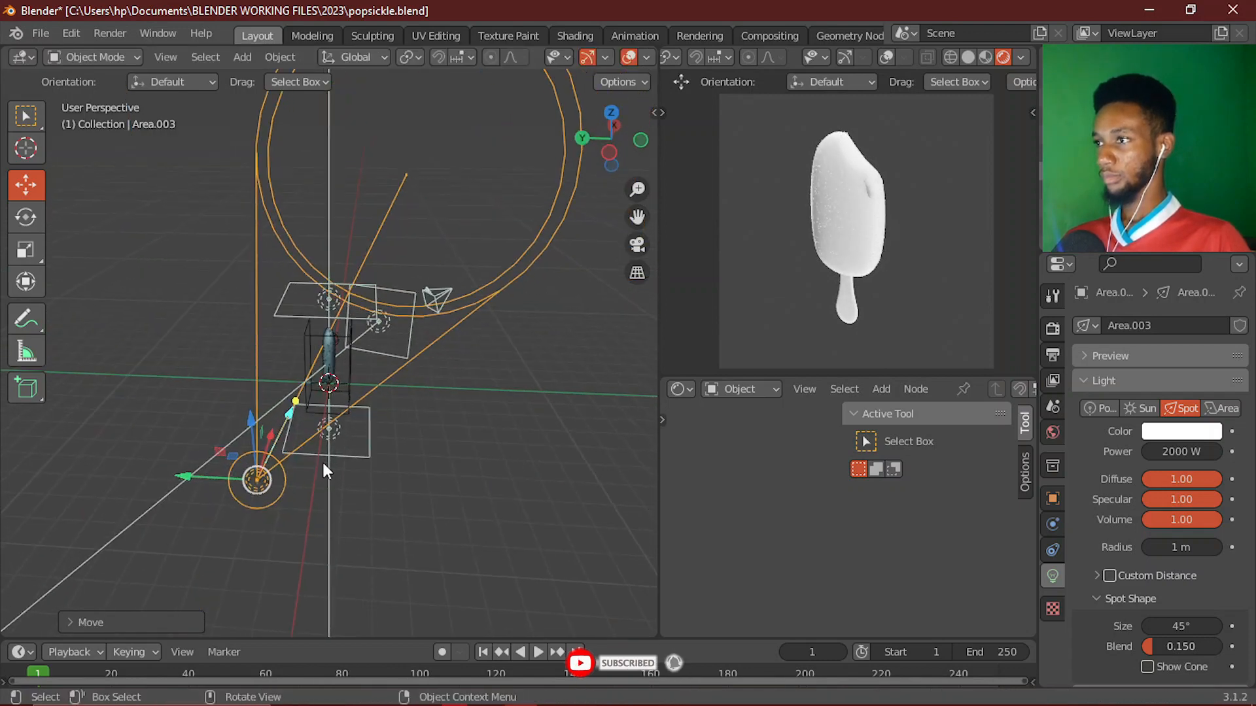
- Fine-tune the spot light's rotation in top view so its beam points straight at the popsicle
key(KP_7)
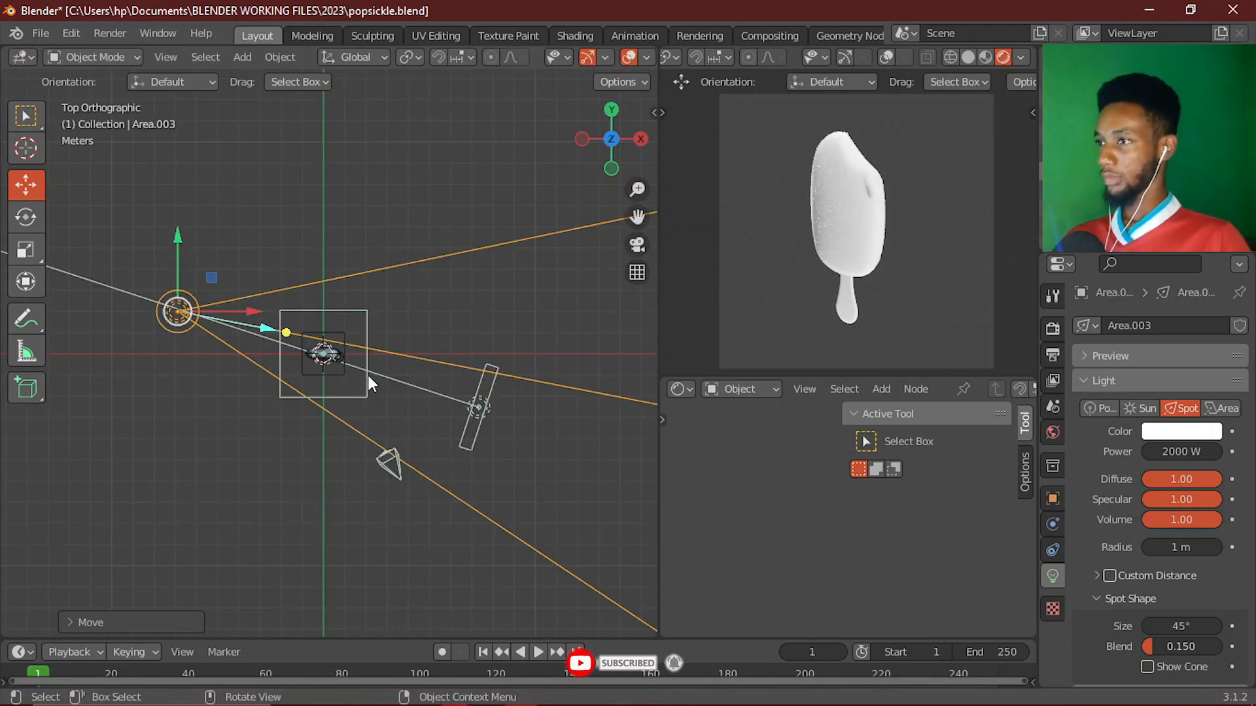
key(r)
click(356, 392)
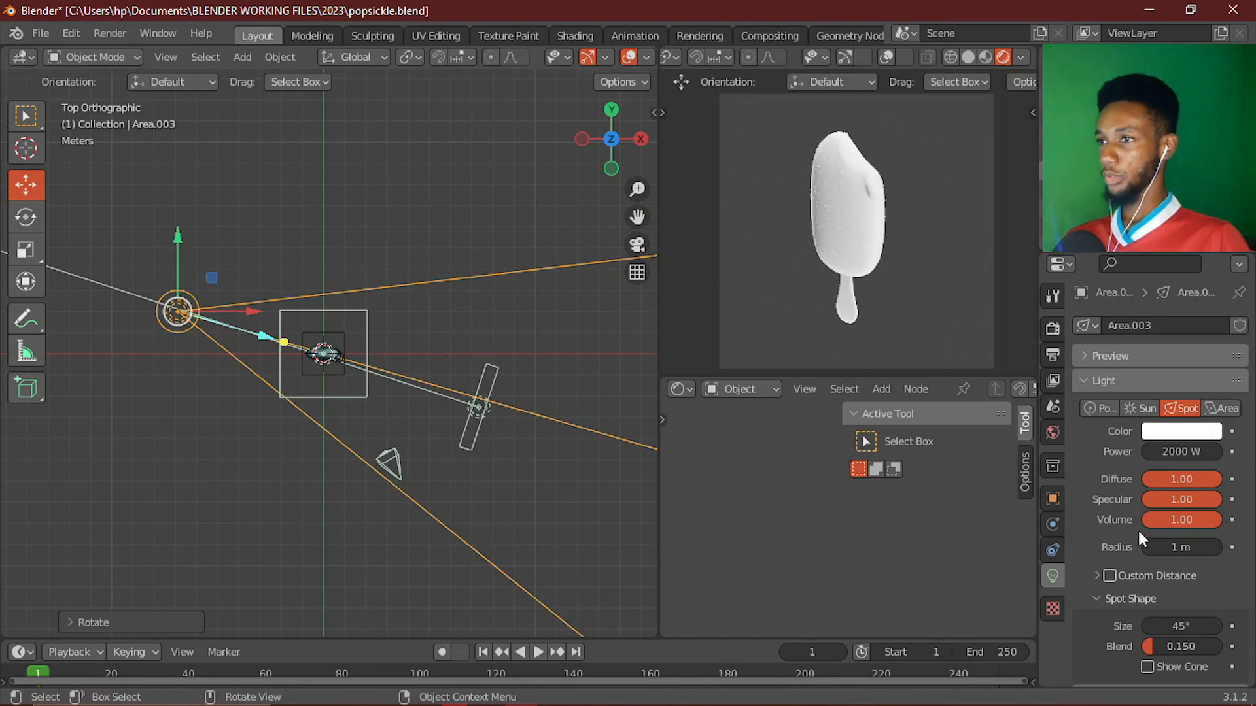
- Narrow the spot light's cone size to 14.3° and open its power value for editing
scroll(1171, 592, down, 2)
drag(1179, 592, 1129, 593)
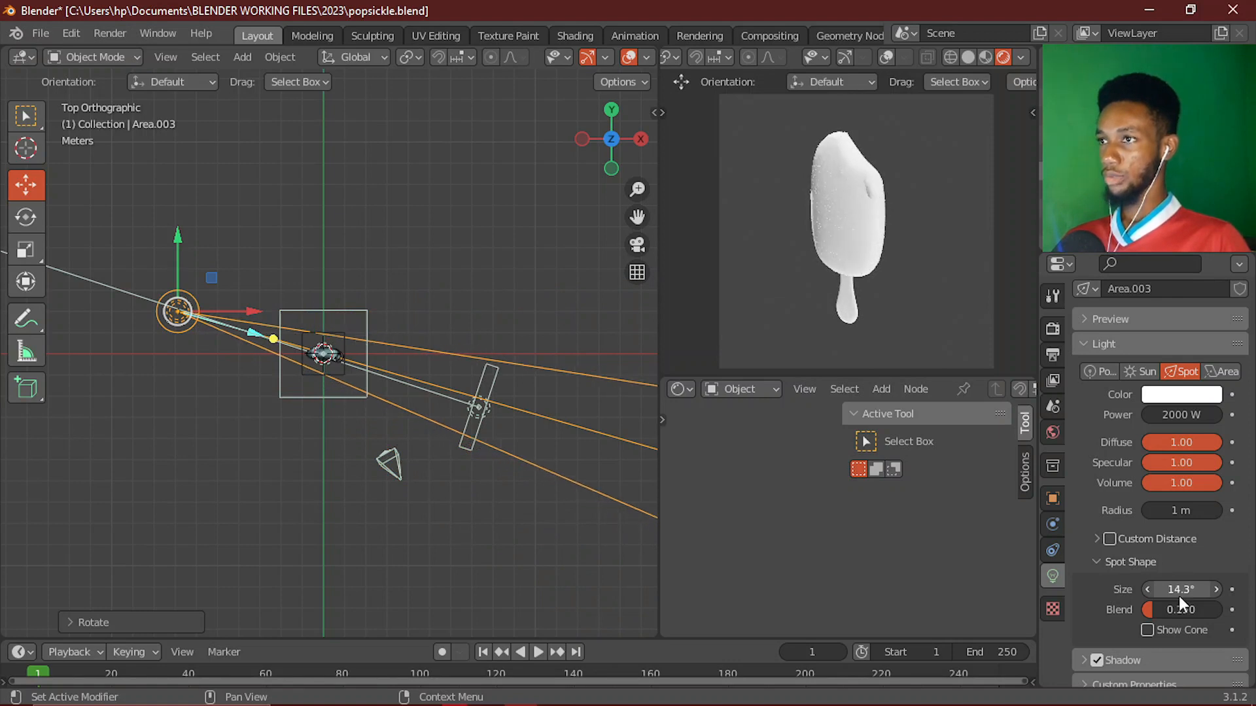
double_click(1183, 414)
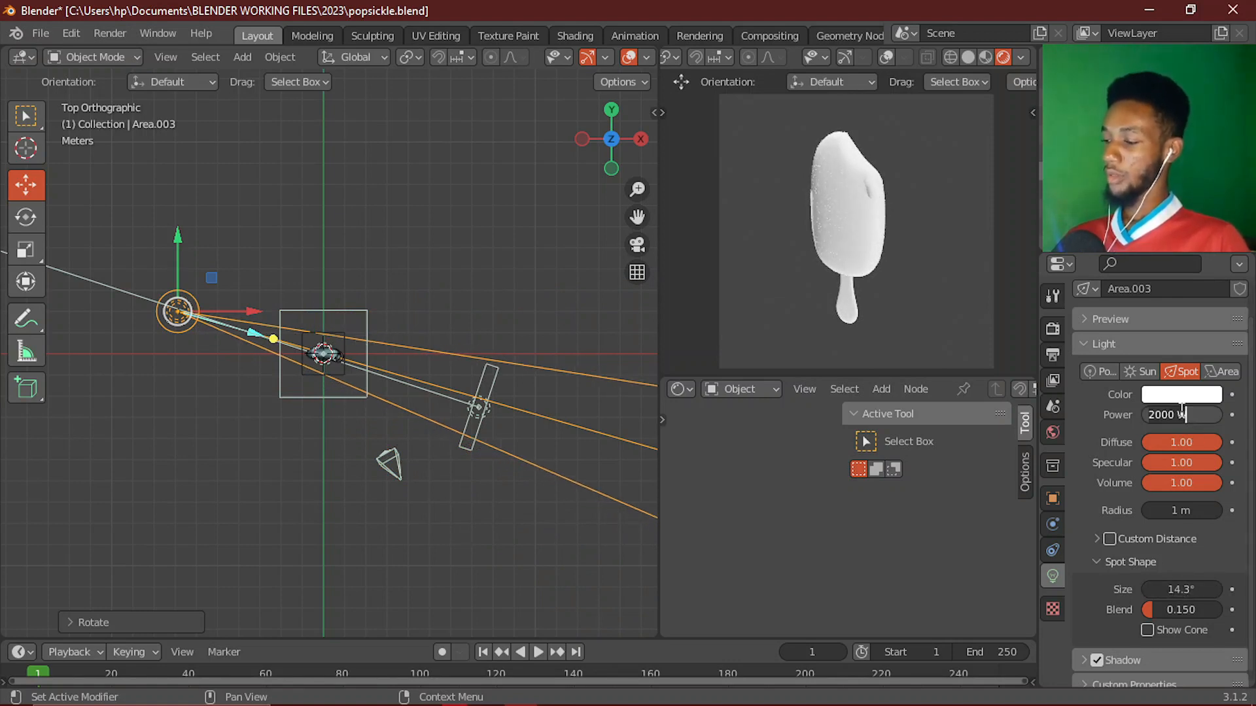
- Set the spot light's power to 15000 W and widen its spot size to about 25.1°
text(15)
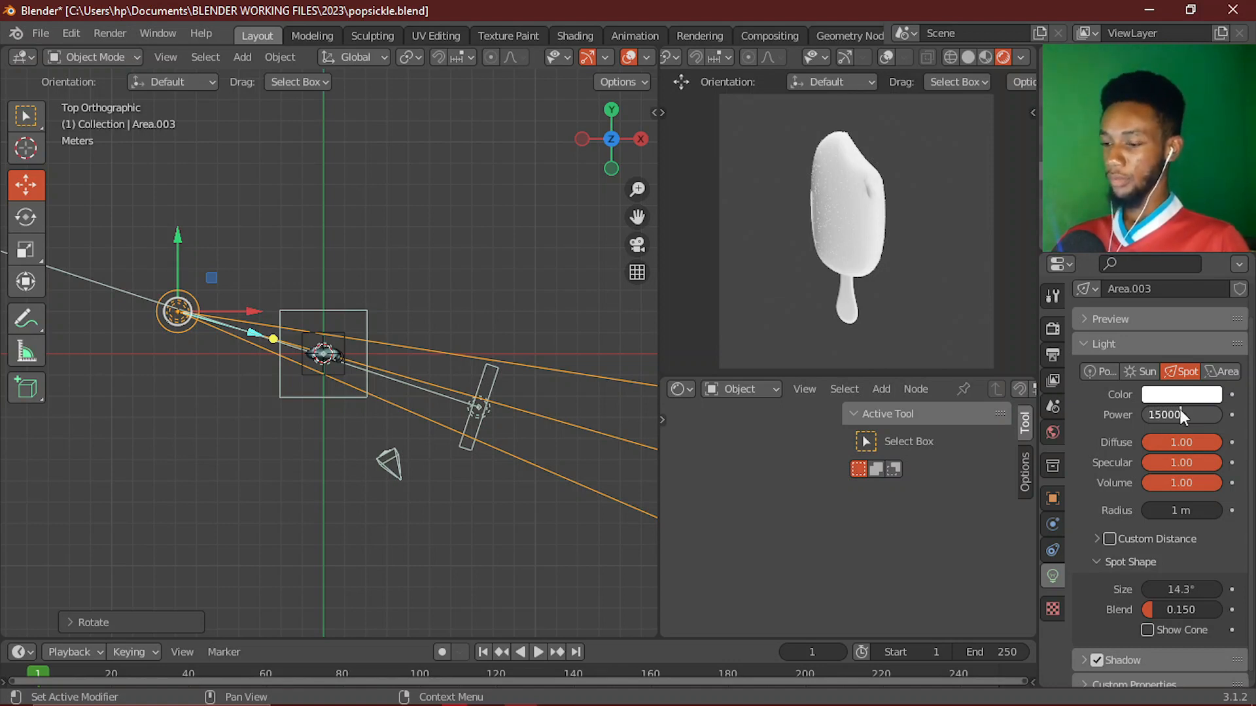
key(Return)
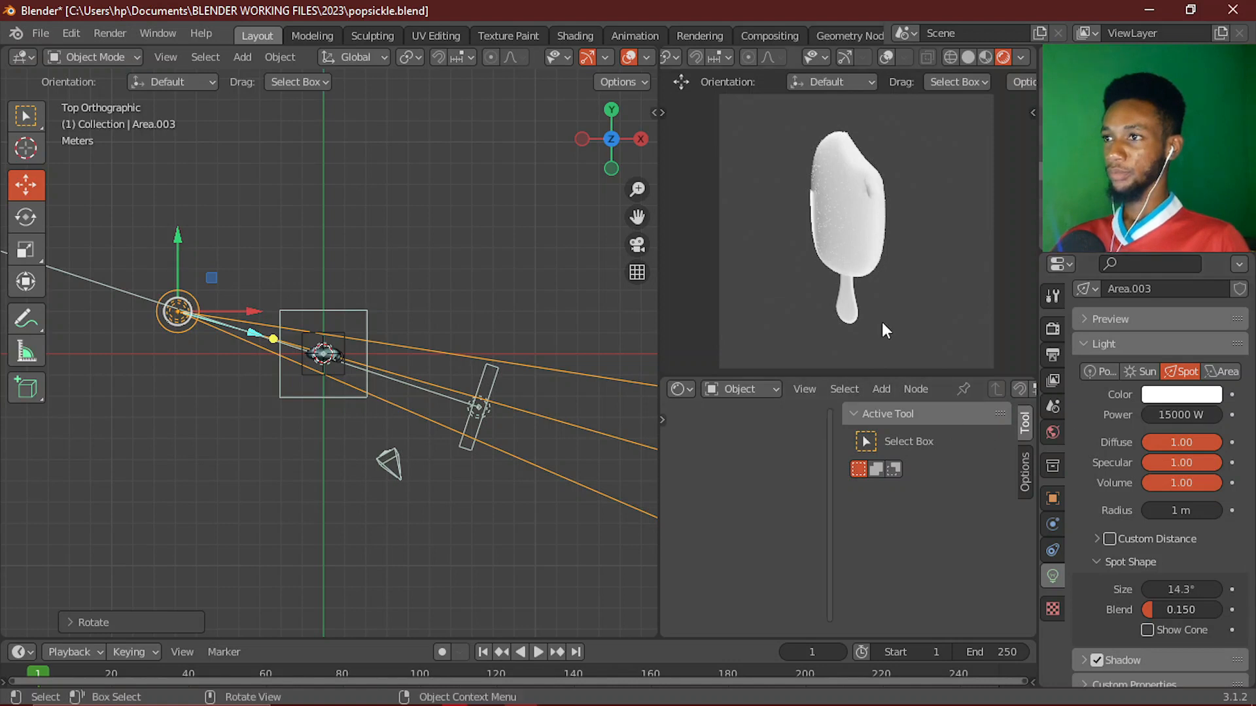
key(KP_1)
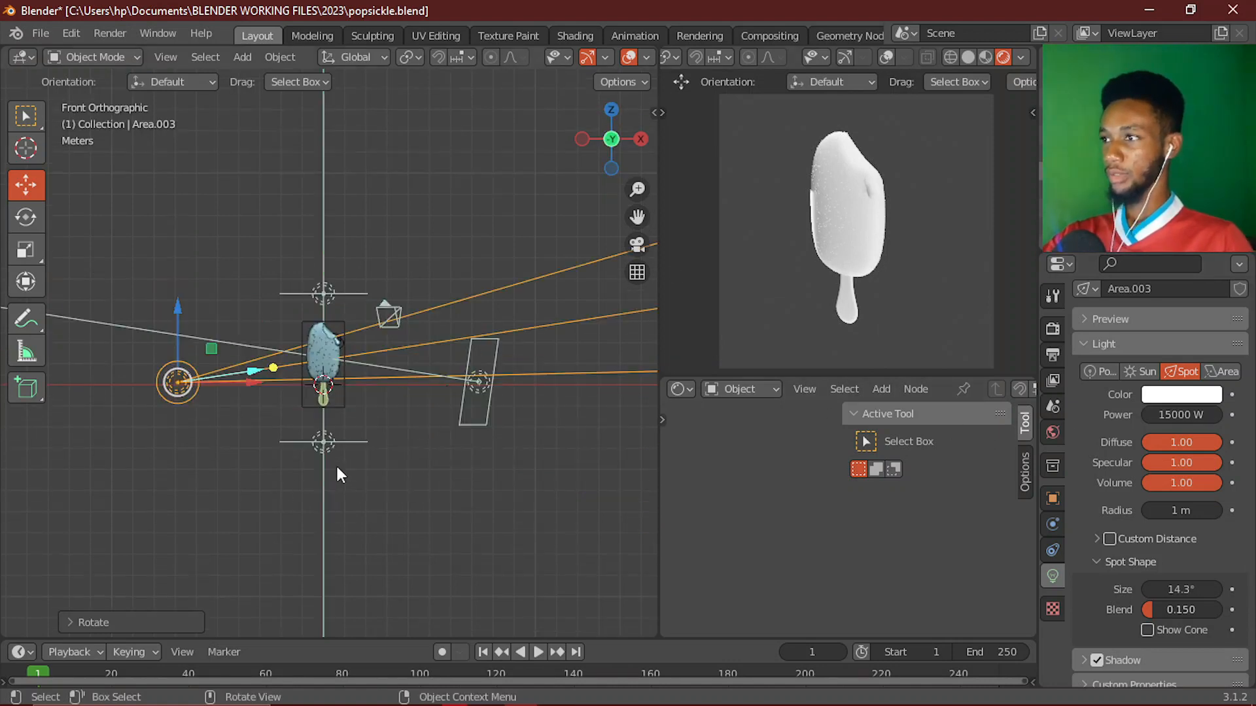
scroll(327, 452, up, 1)
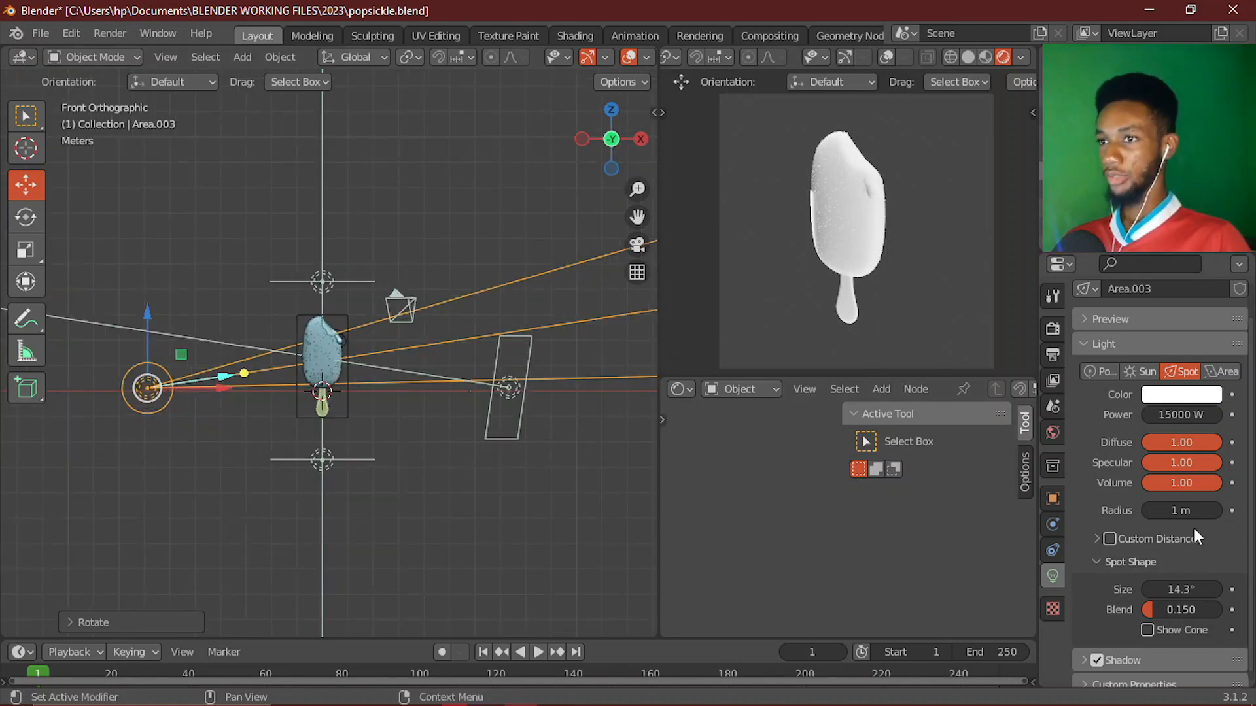
drag(1181, 589, 1229, 590)
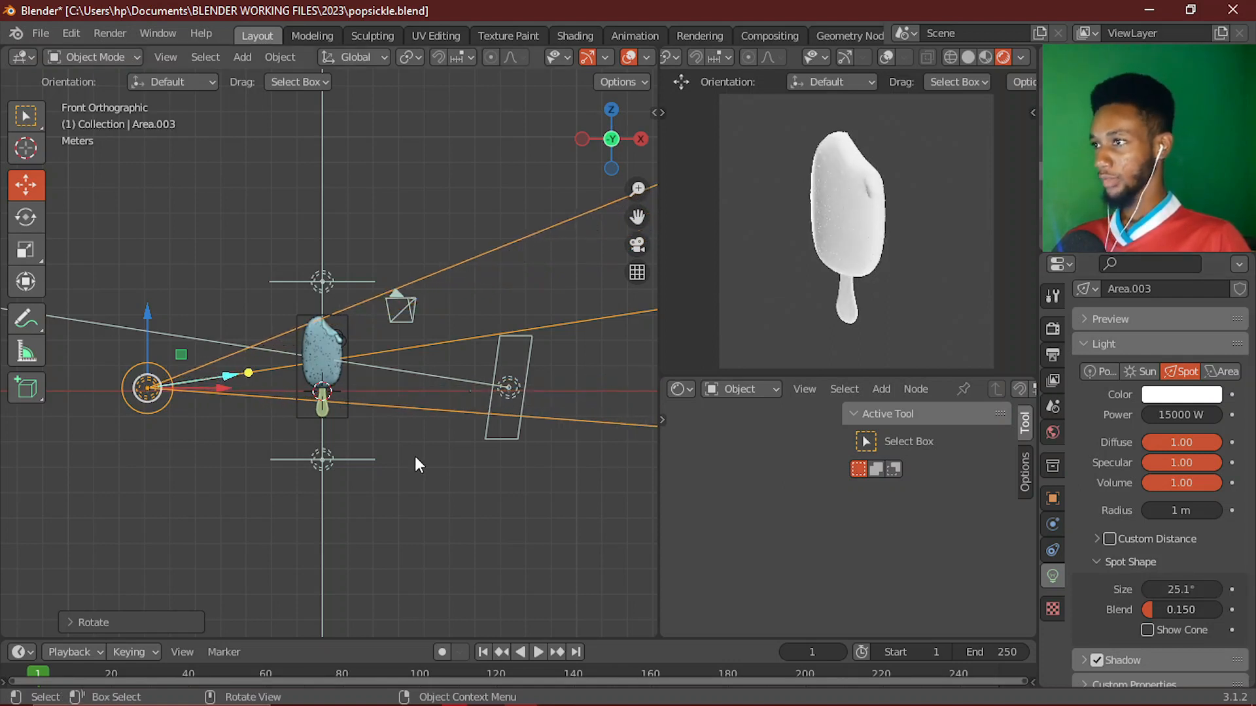
- Rotate the spot light slightly in the front view and again in a side-on perspective view to aim its cone at the popsicle
scroll(414, 456, up, 1)
key(r)
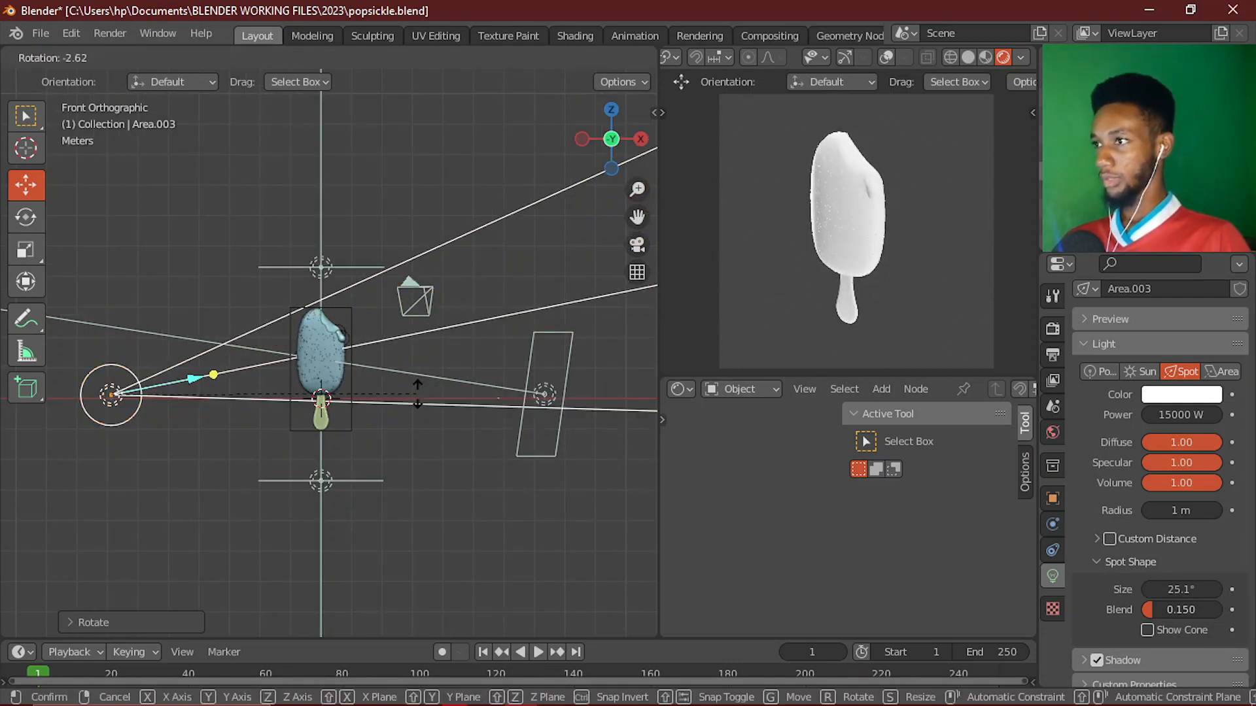
click(417, 394)
middle_drag(340, 371, 501, 450)
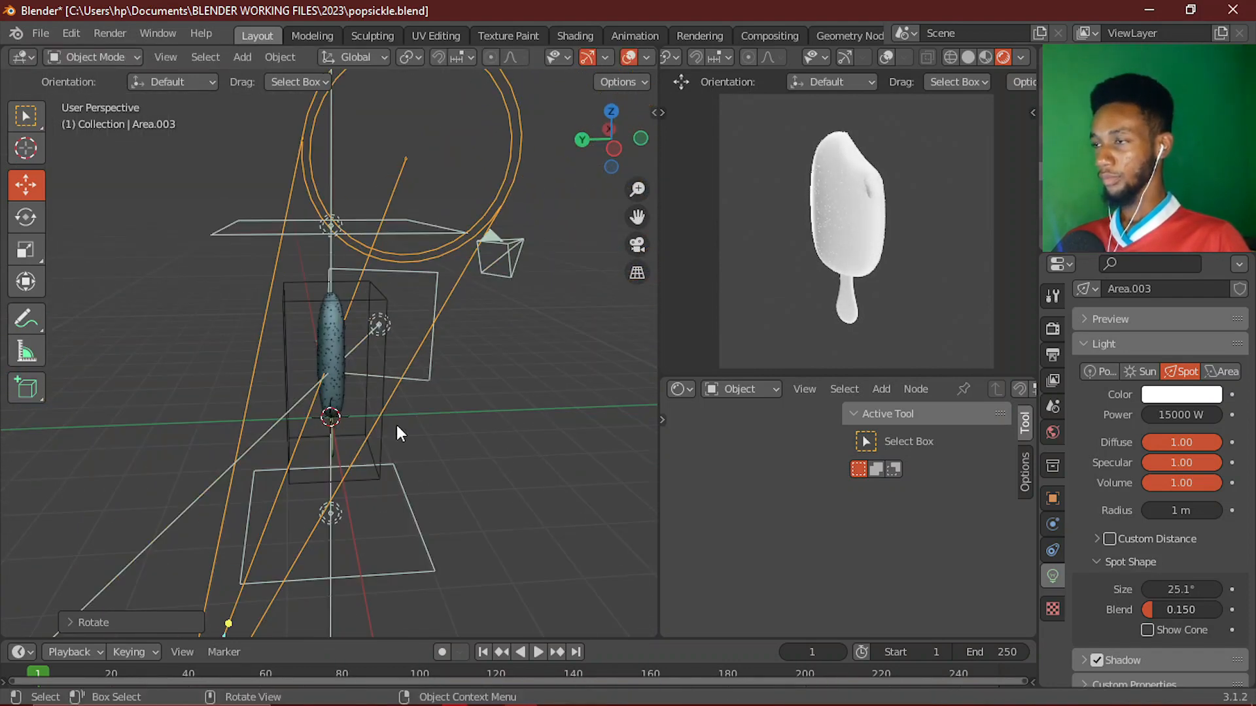
key(r)
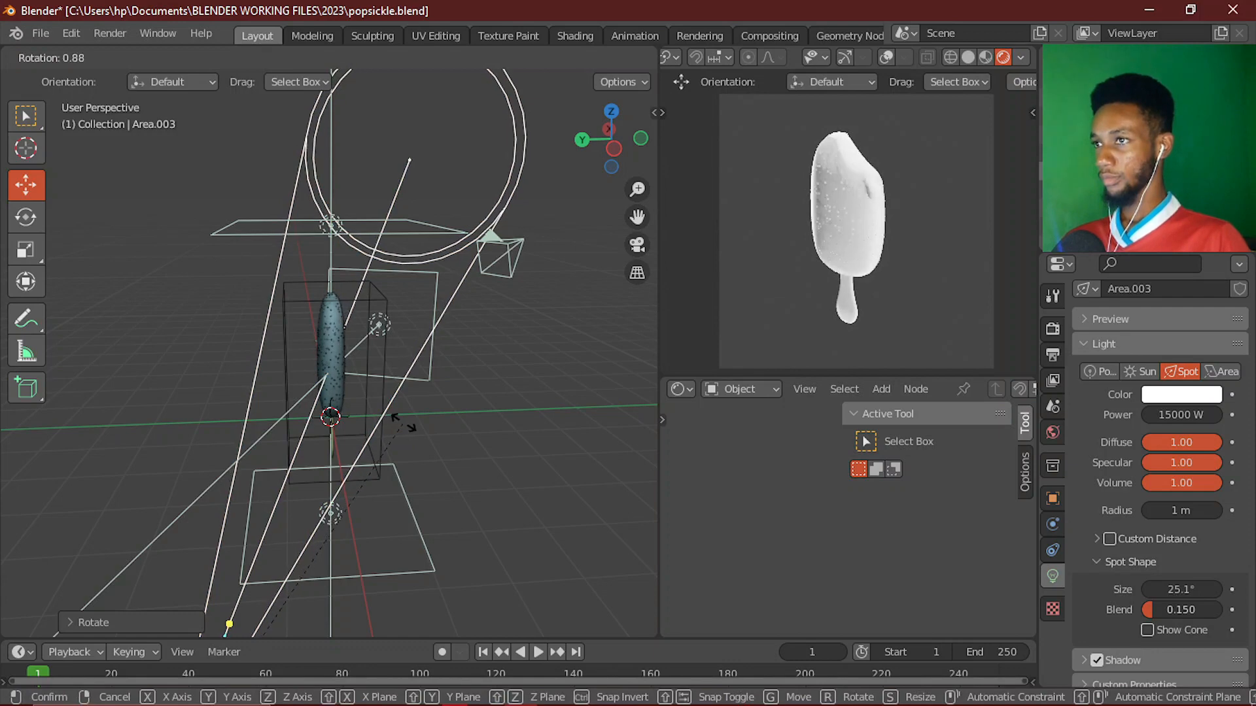
click(411, 424)
- Narrow the shader editor's sidebar and create a new material for the popsicle's inner ice cream exposed at the bite
middle_drag(437, 426, 373, 371)
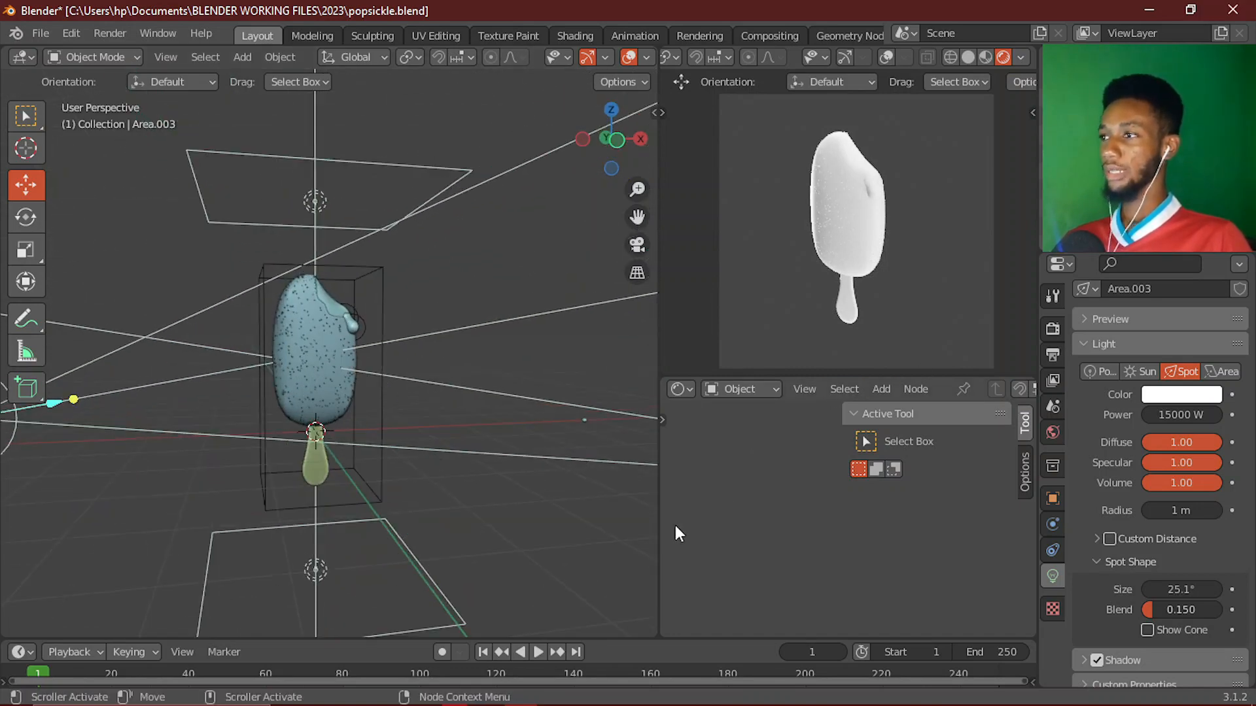
scroll(331, 372, up, 2)
scroll(343, 375, down, 2)
scroll(342, 374, up, 4)
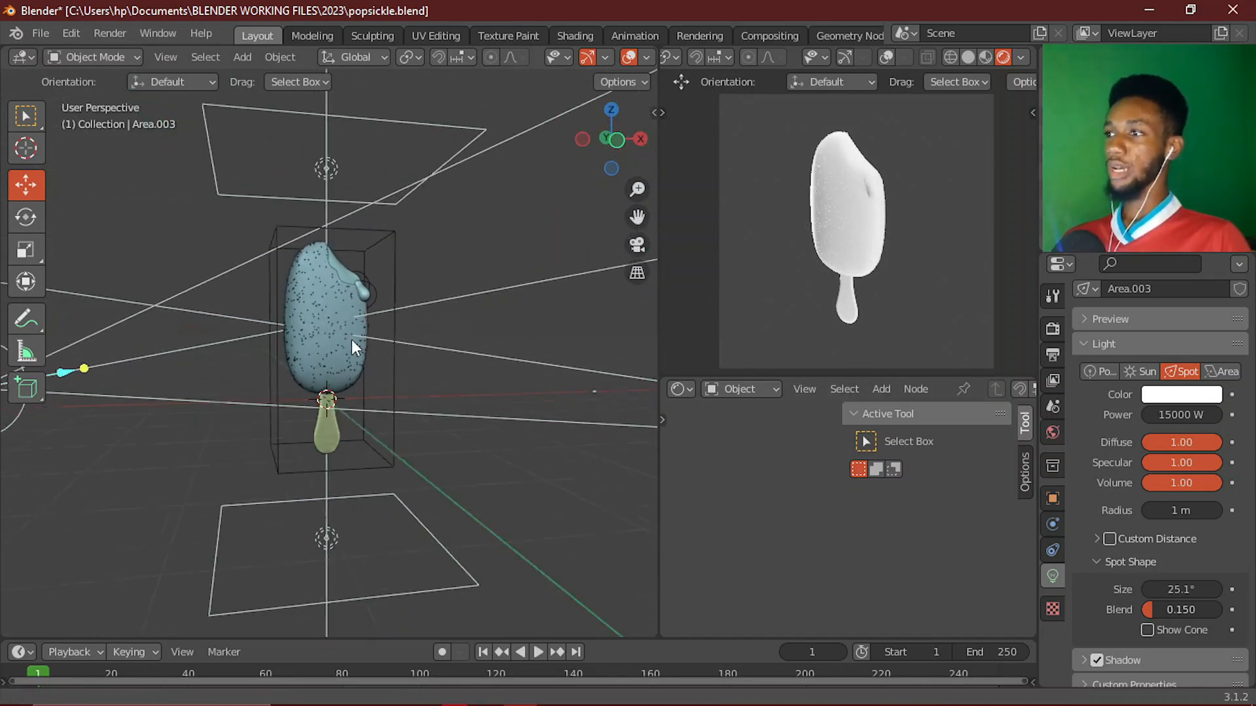
middle_drag(384, 221, 387, 119)
click(363, 143)
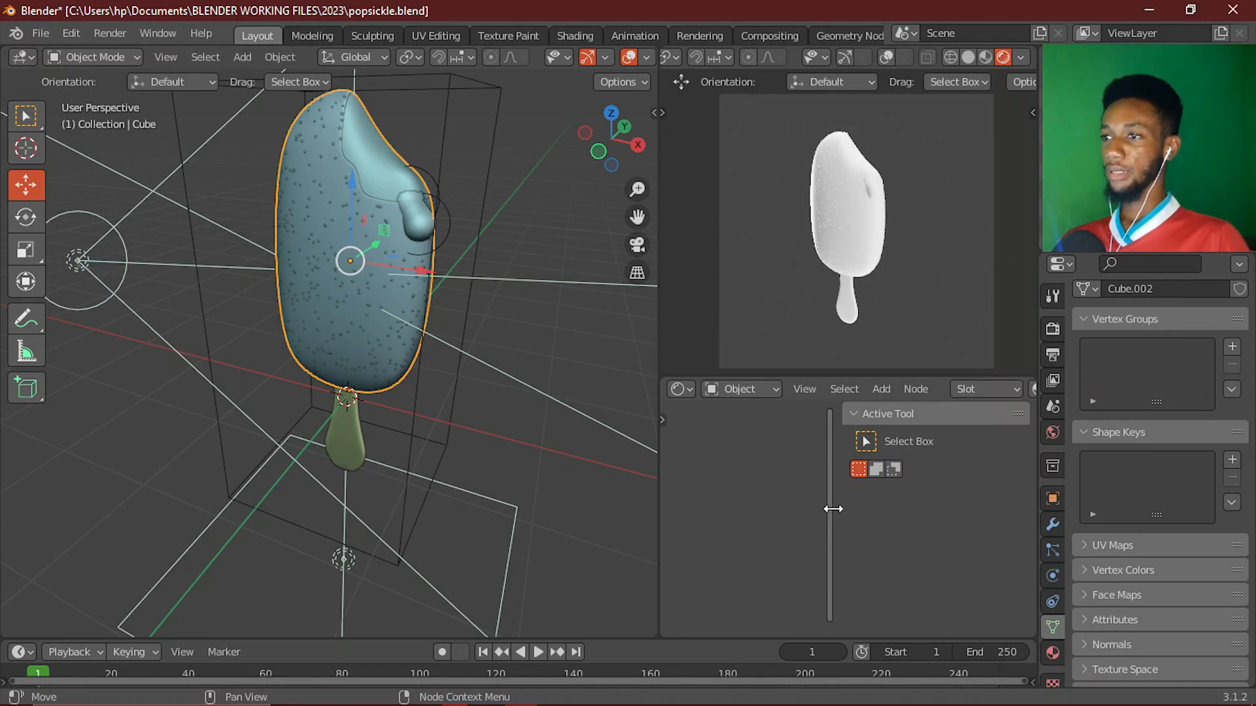
drag(833, 505, 987, 505)
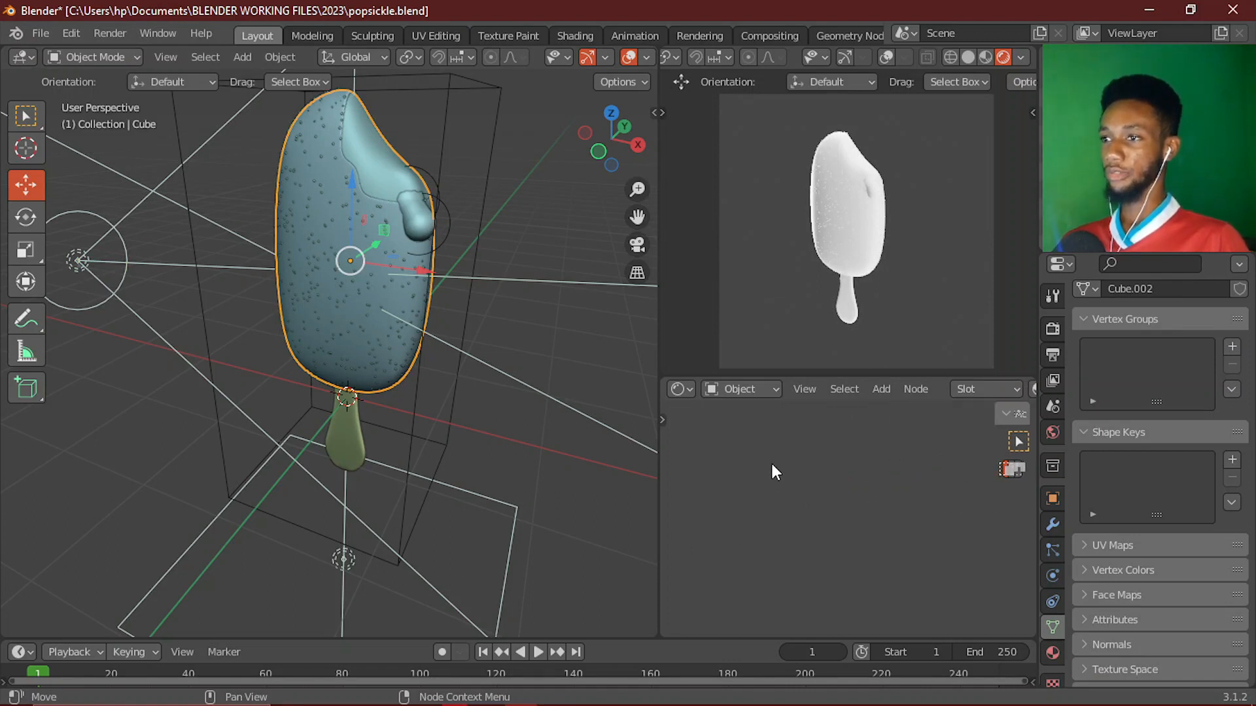
click(1052, 652)
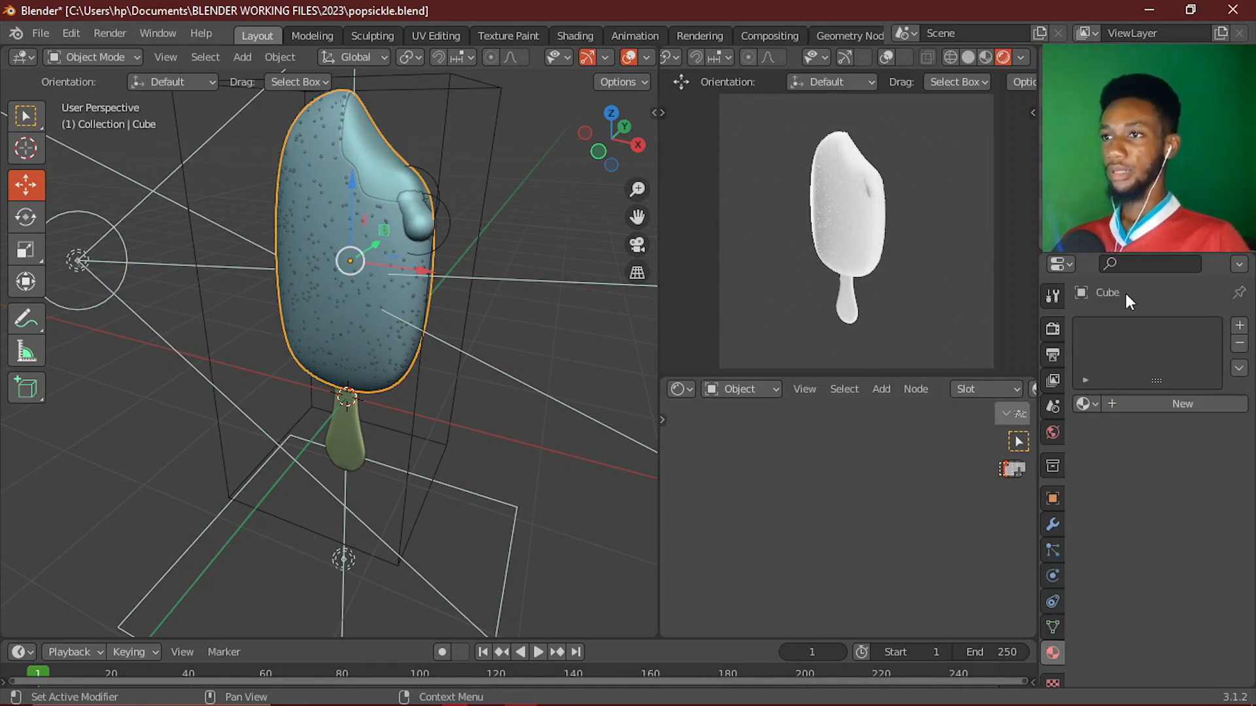
click(1139, 403)
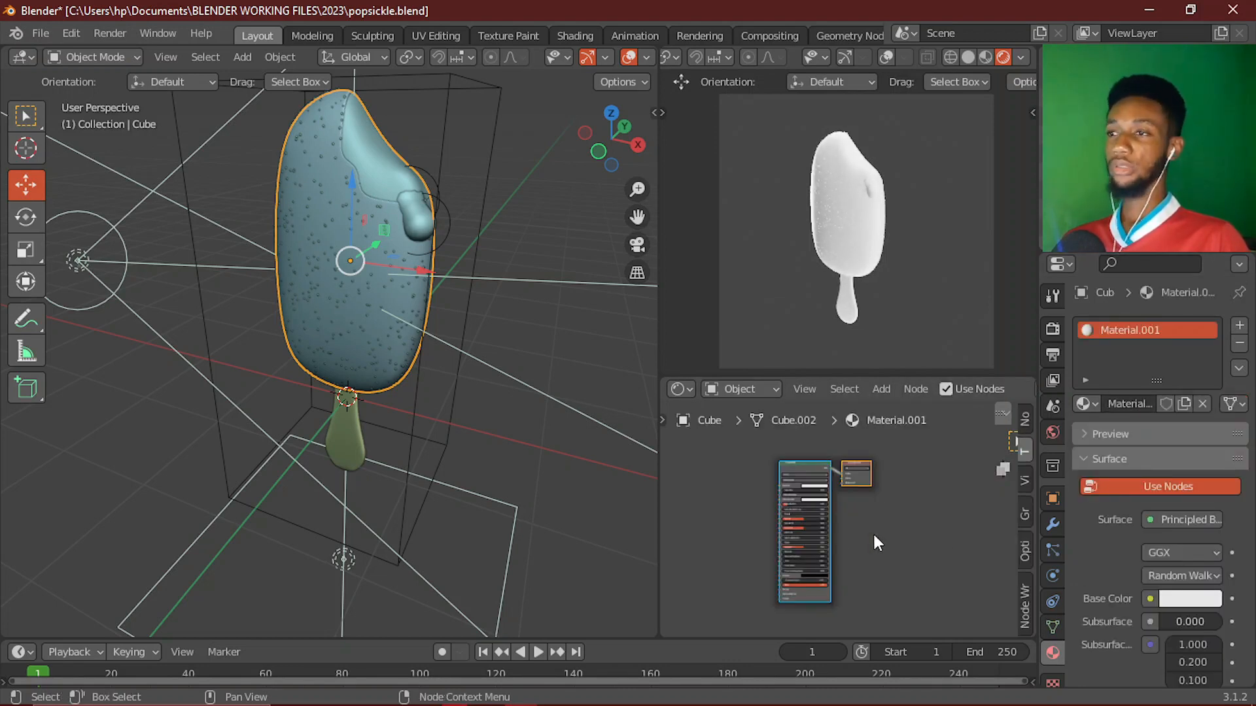
- Change the Base Color of the inner ice cream's material to pink, hex E76D9D
scroll(875, 527, up, 3)
middle_drag(896, 517, 888, 469)
scroll(890, 475, up, 2)
scroll(888, 469, up, 3)
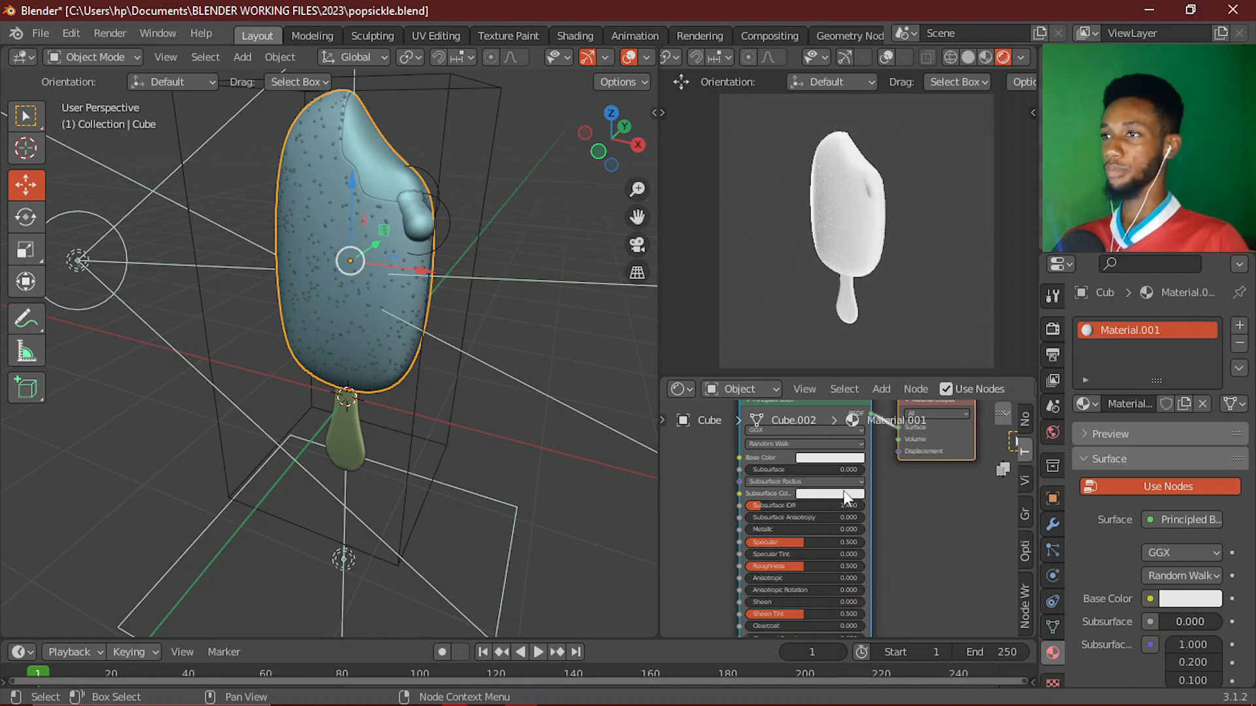
click(371, 166)
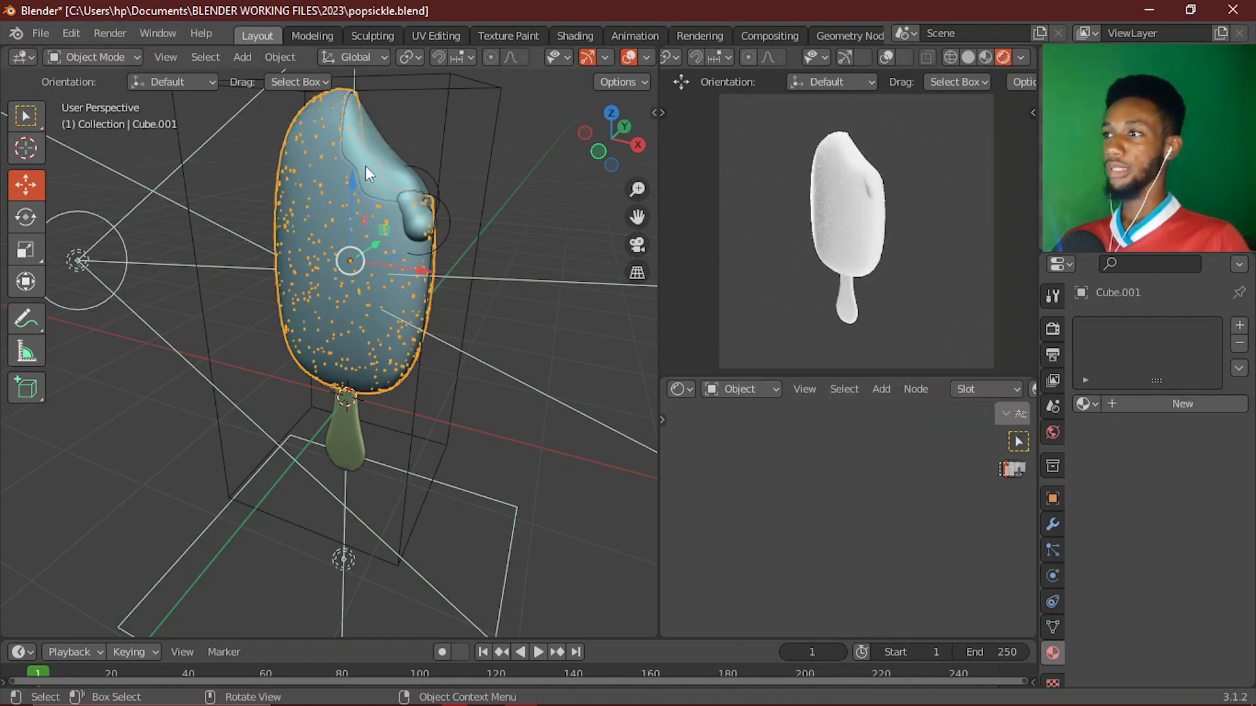
click(362, 150)
scroll(922, 481, up, 2)
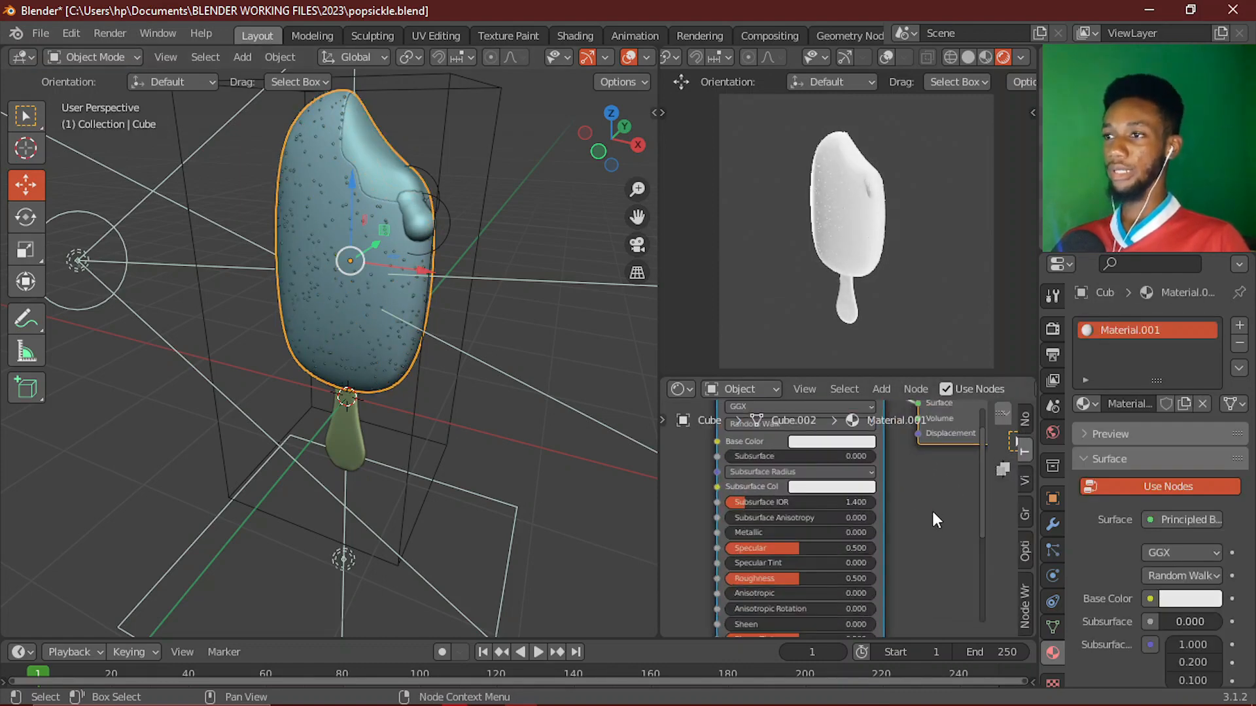
scroll(898, 544, up, 1)
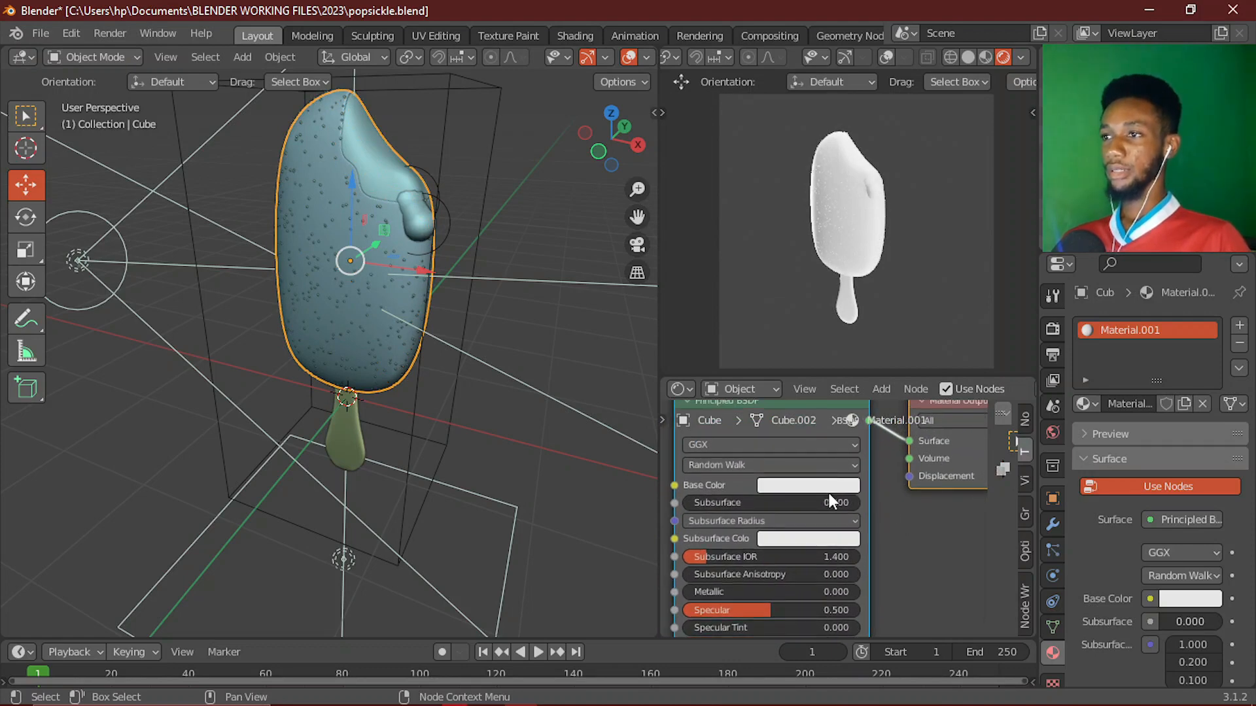
click(810, 486)
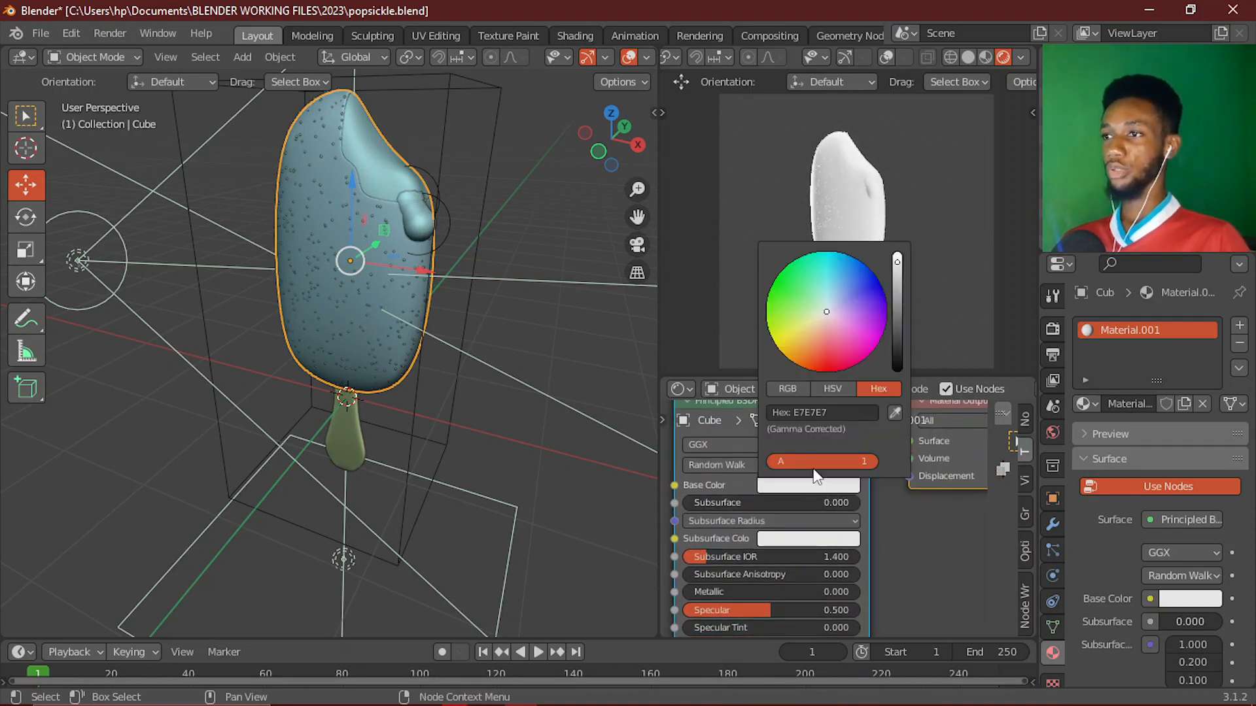
mouse_move(827, 312)
mouse_down()
mouse_move(857, 330)
mouse_move(839, 341)
mouse_up()
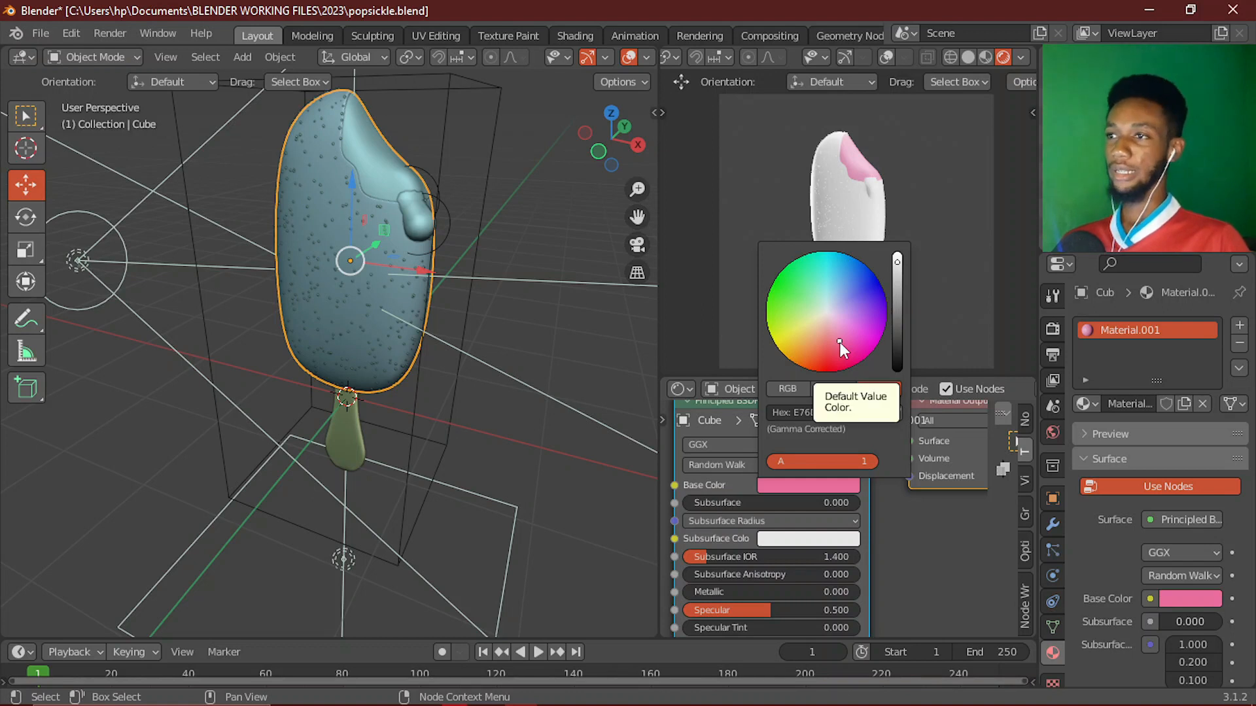
- Copy the Base Color hex E76D9D into the Subsurface Color and shift that colour to red
scroll(896, 555, up, 2)
middle_drag(893, 558, 939, 539)
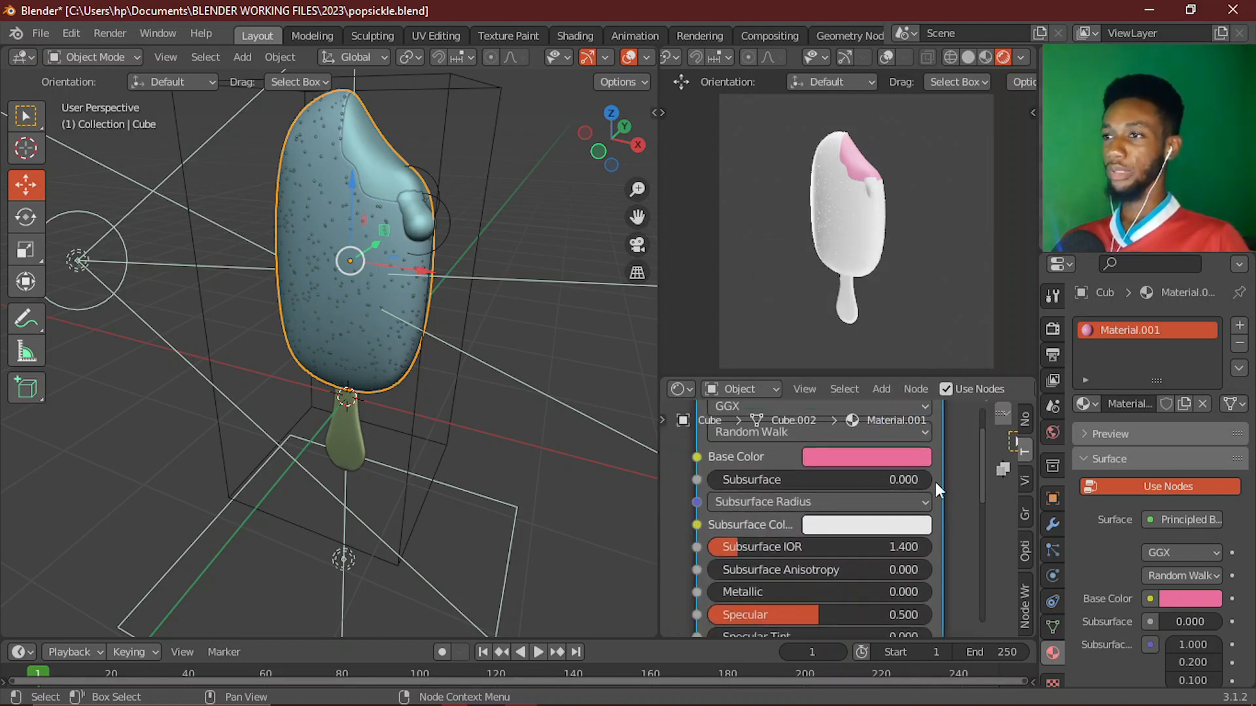
click(904, 452)
click(904, 367)
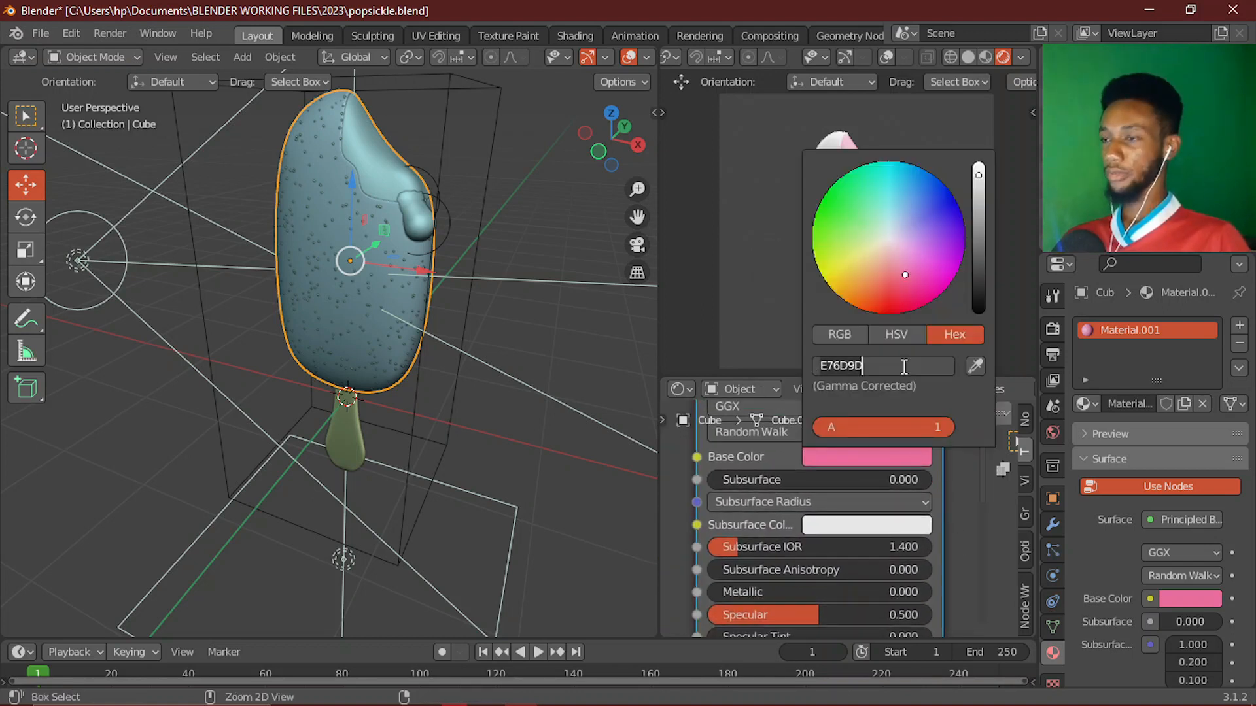
key(Return)
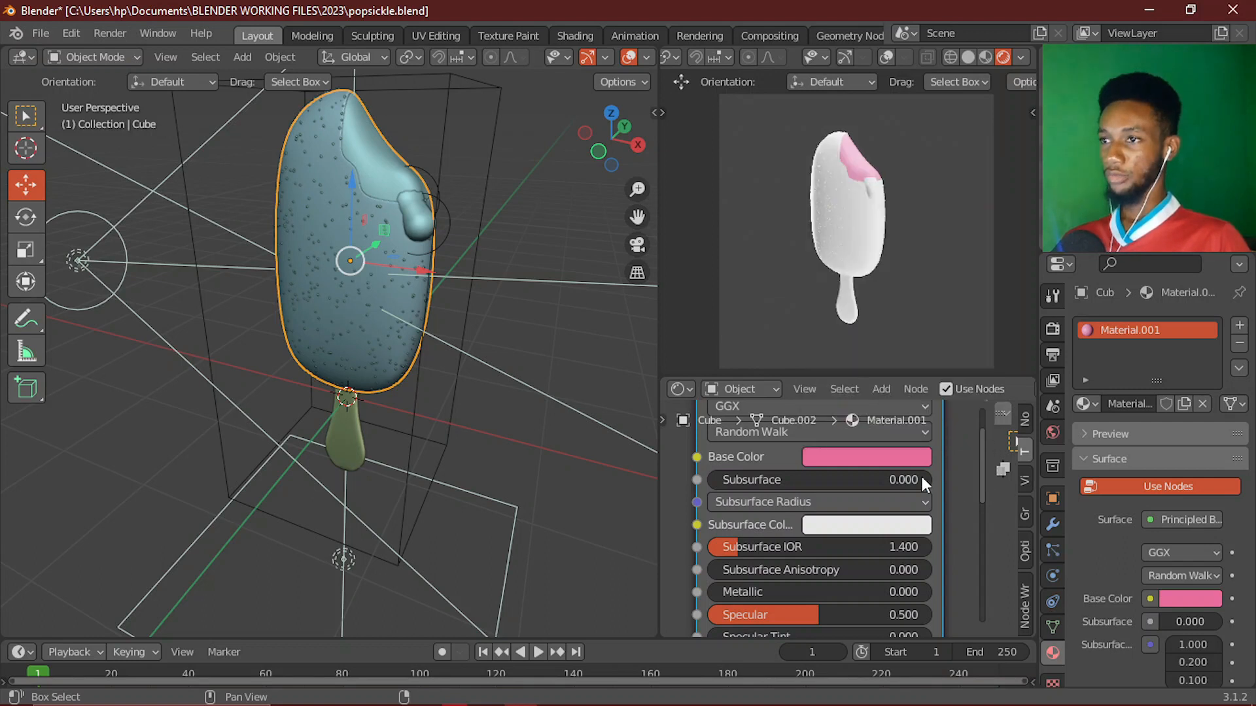
click(870, 526)
click(897, 430)
text(E76D9D)
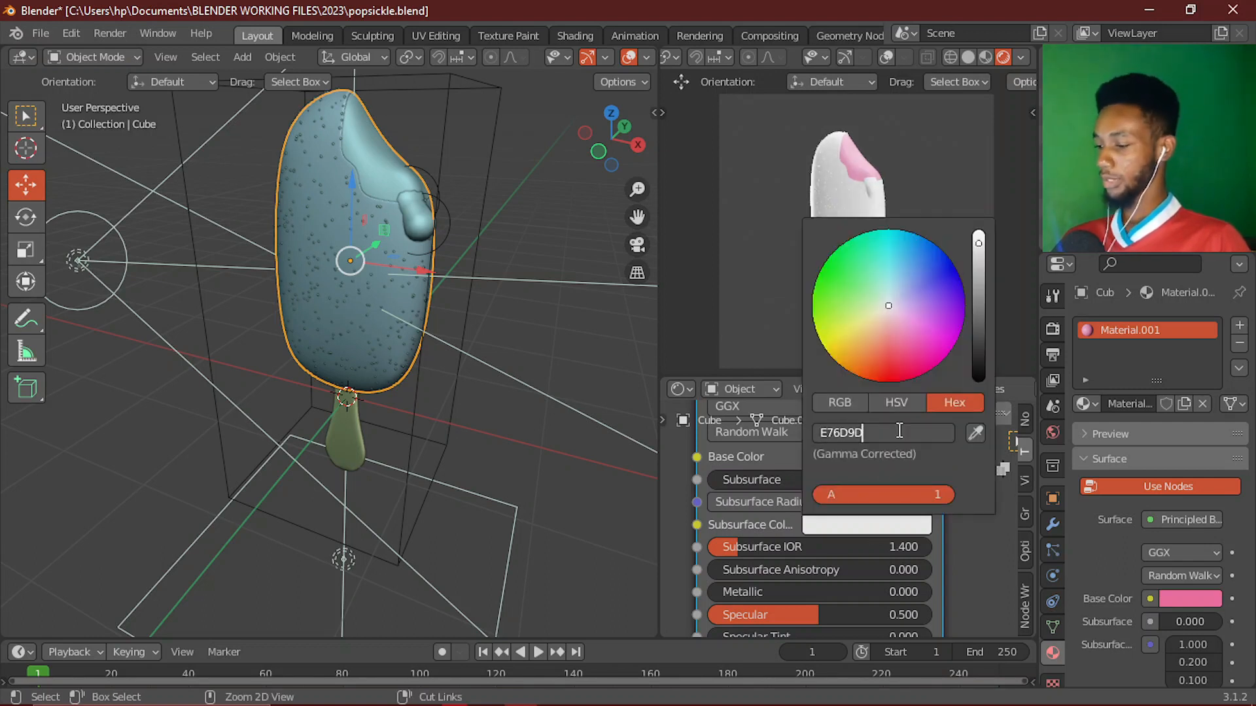
key(Return)
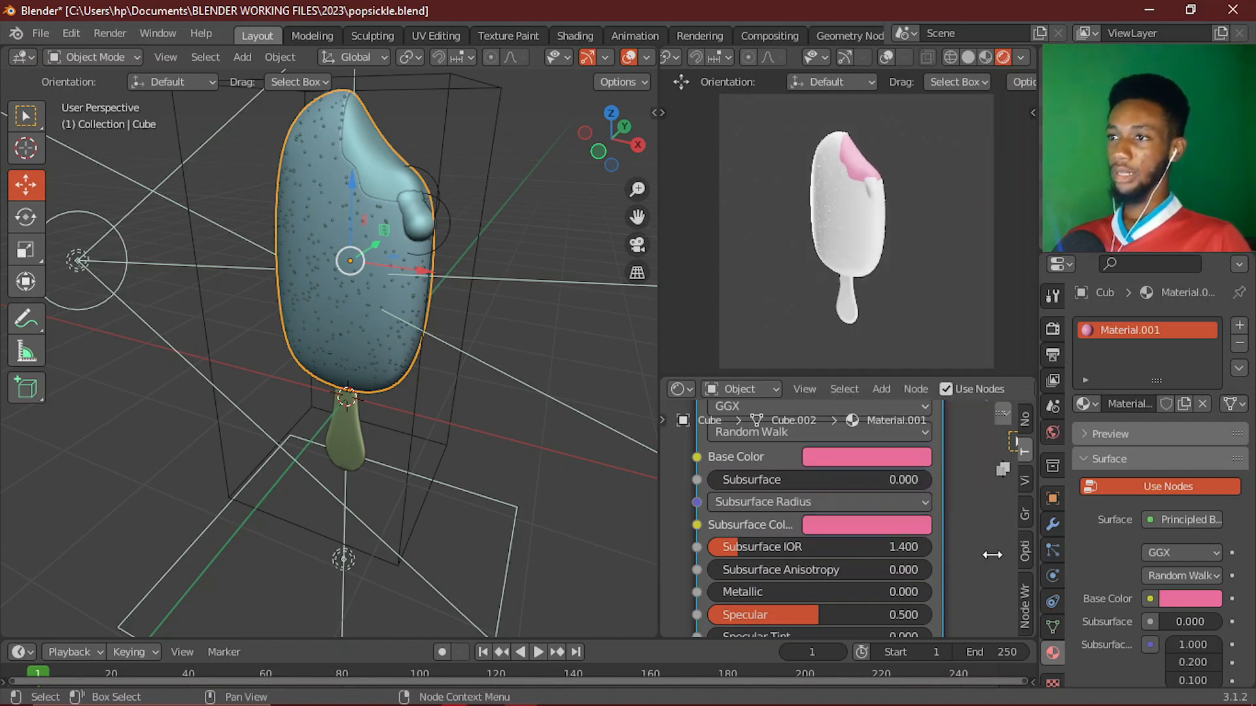
click(892, 524)
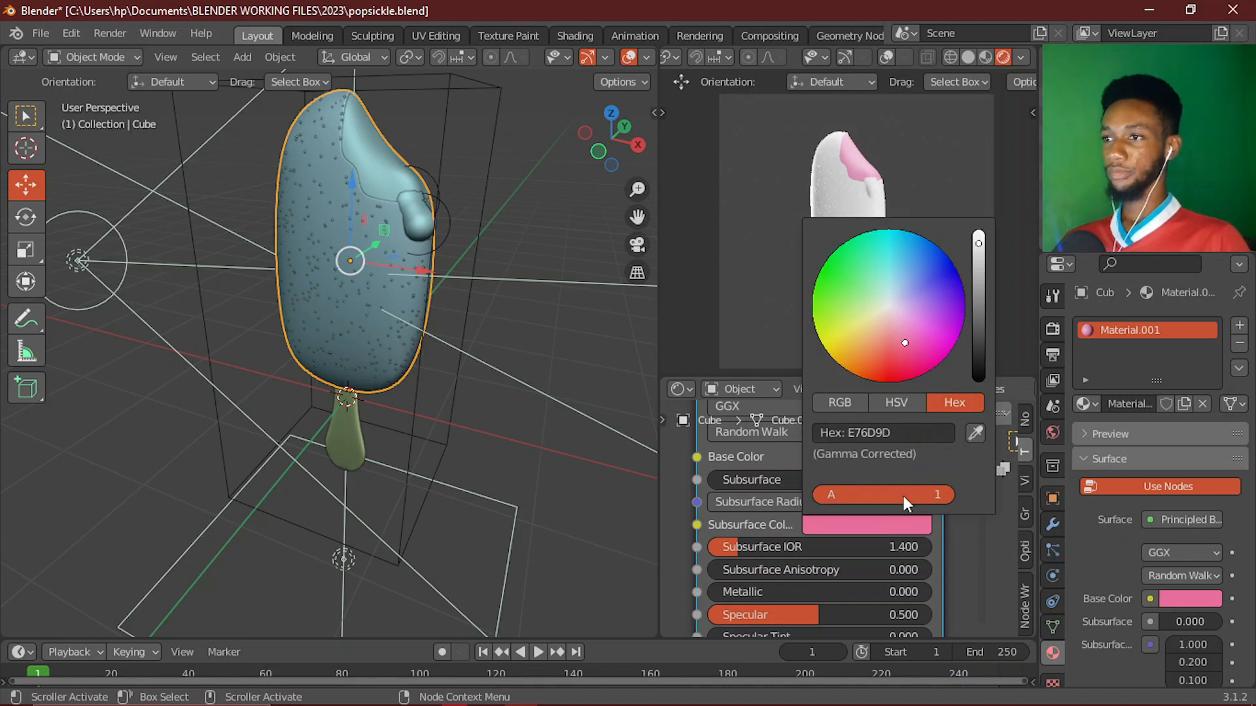
click(895, 353)
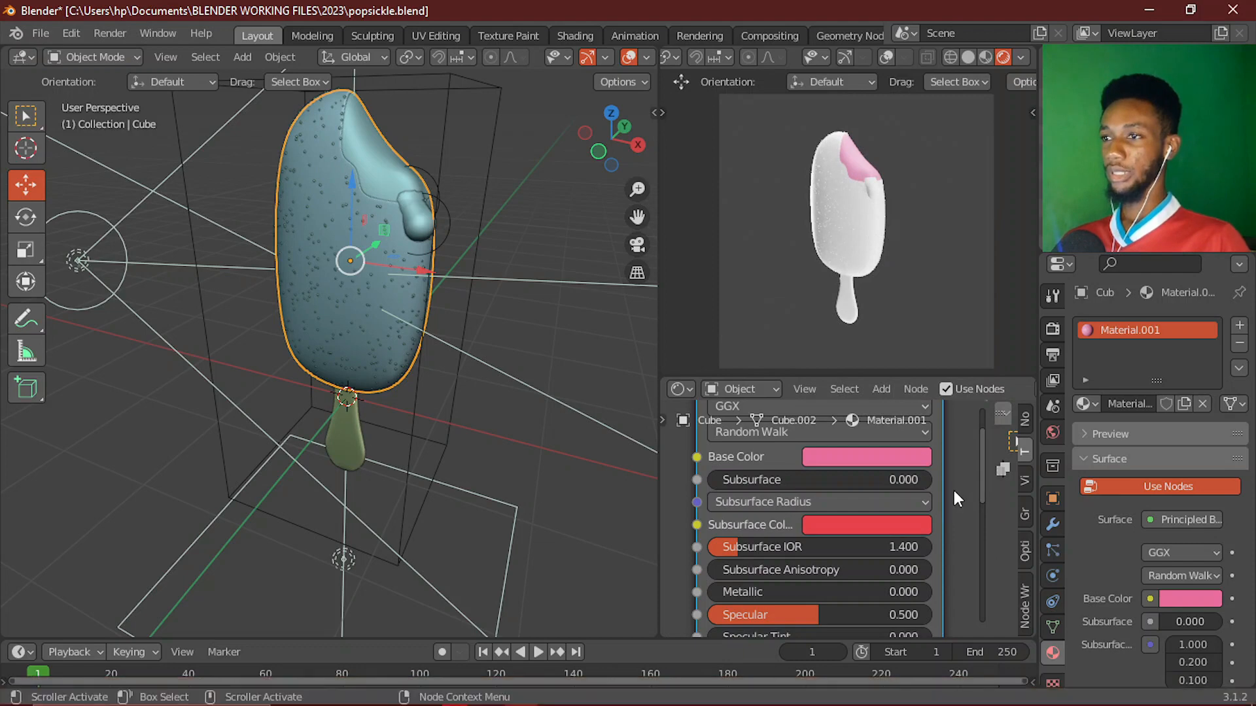
- Set the Subsurface amount of the inner ice cream's material to 0.15
scroll(951, 496, down, 1)
middle_drag(952, 502, 943, 534)
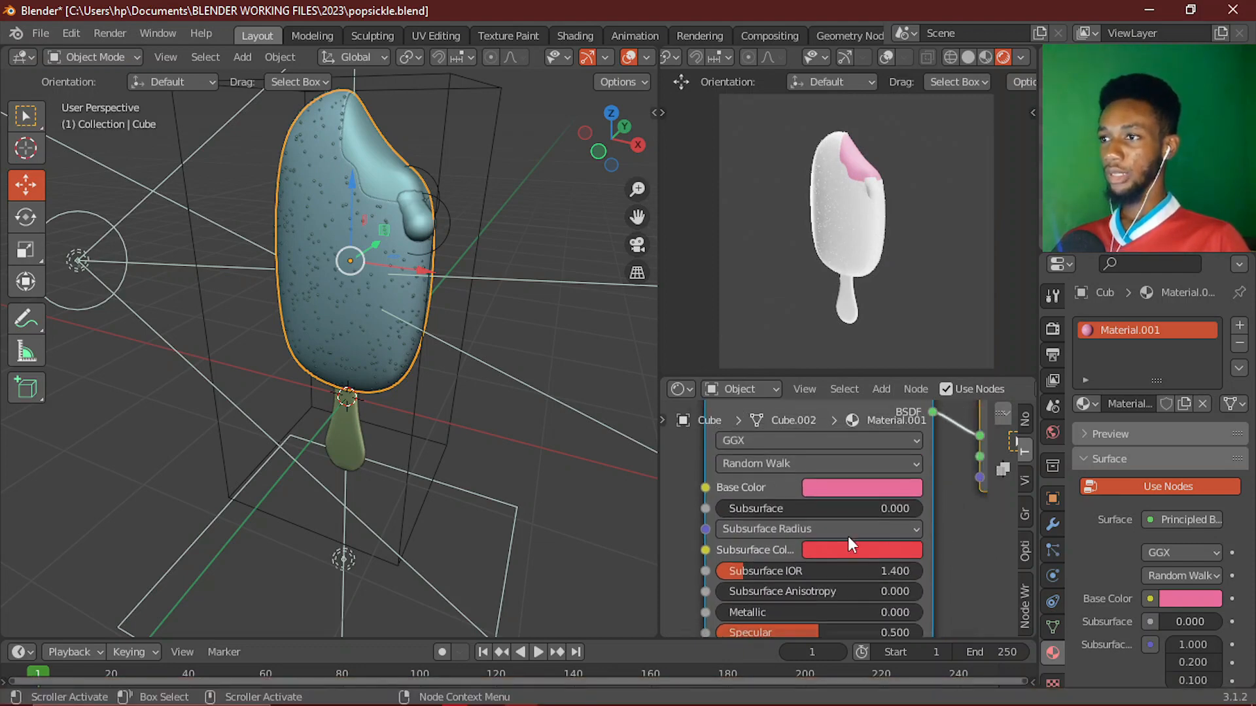
click(800, 504)
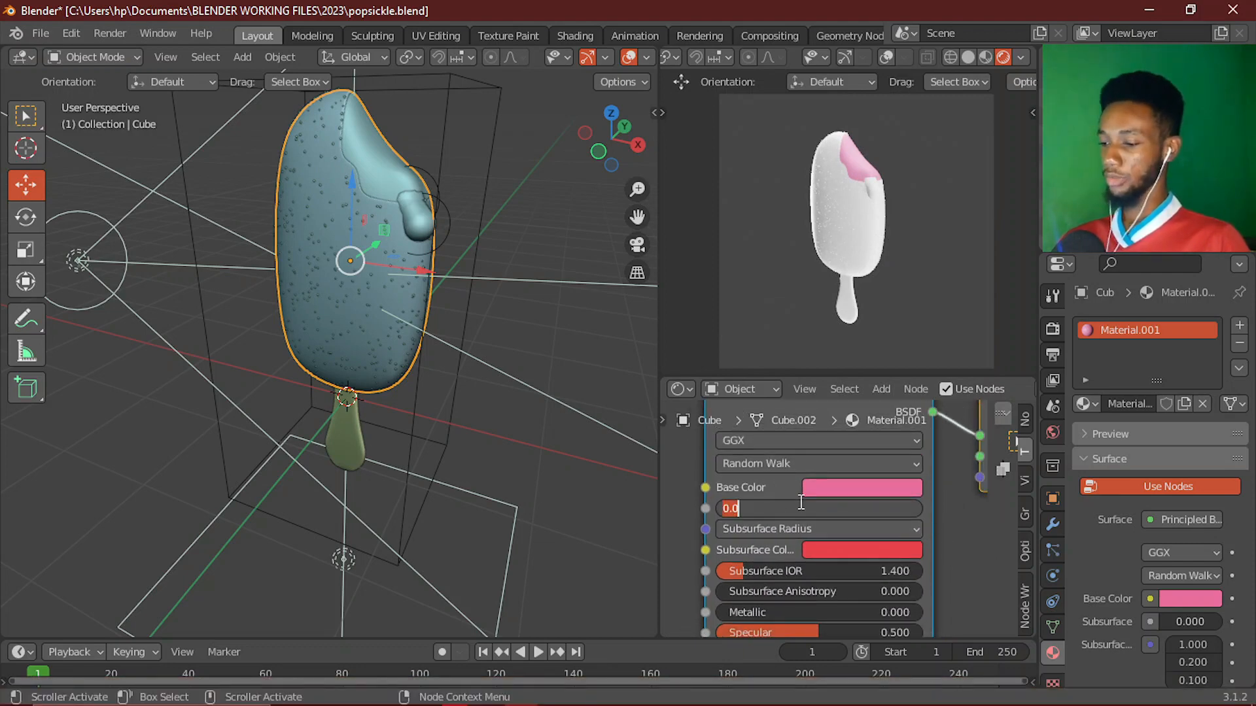
text(0.1)
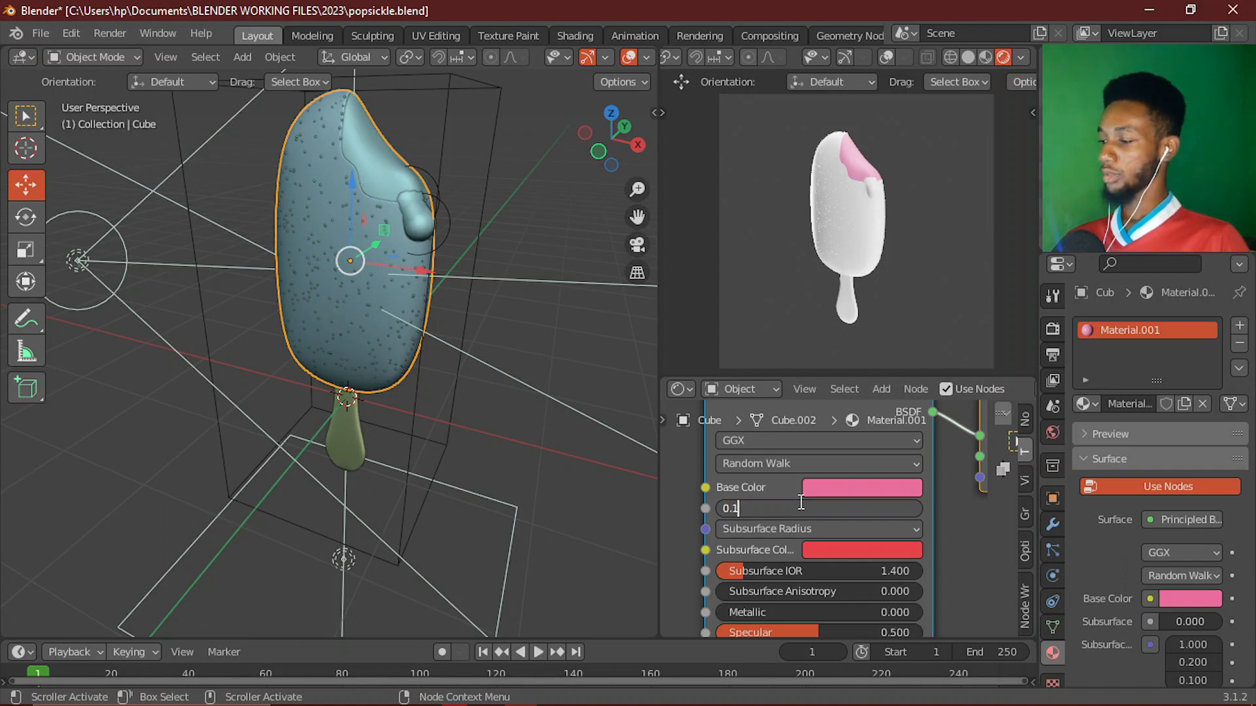
text(5)
key(Return)
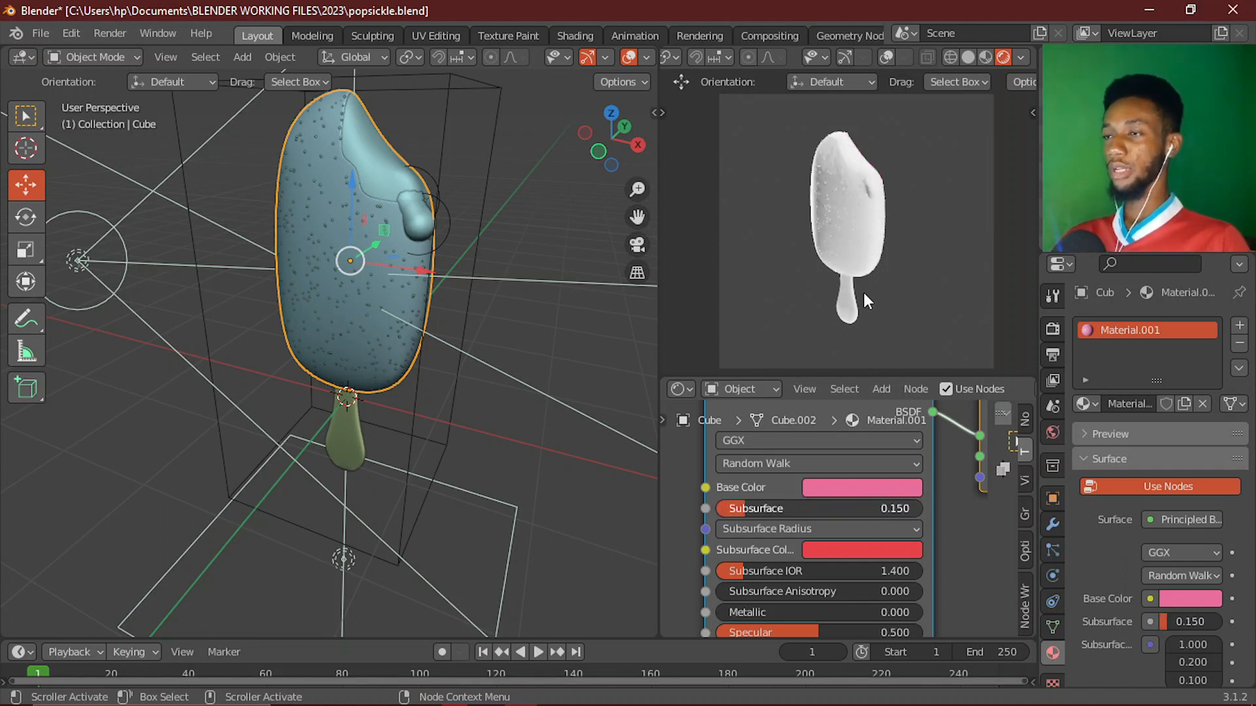
- Inspect the bitten area in the rendered view and lower the pink material's Specular to about 0.414
scroll(853, 230, up, 3)
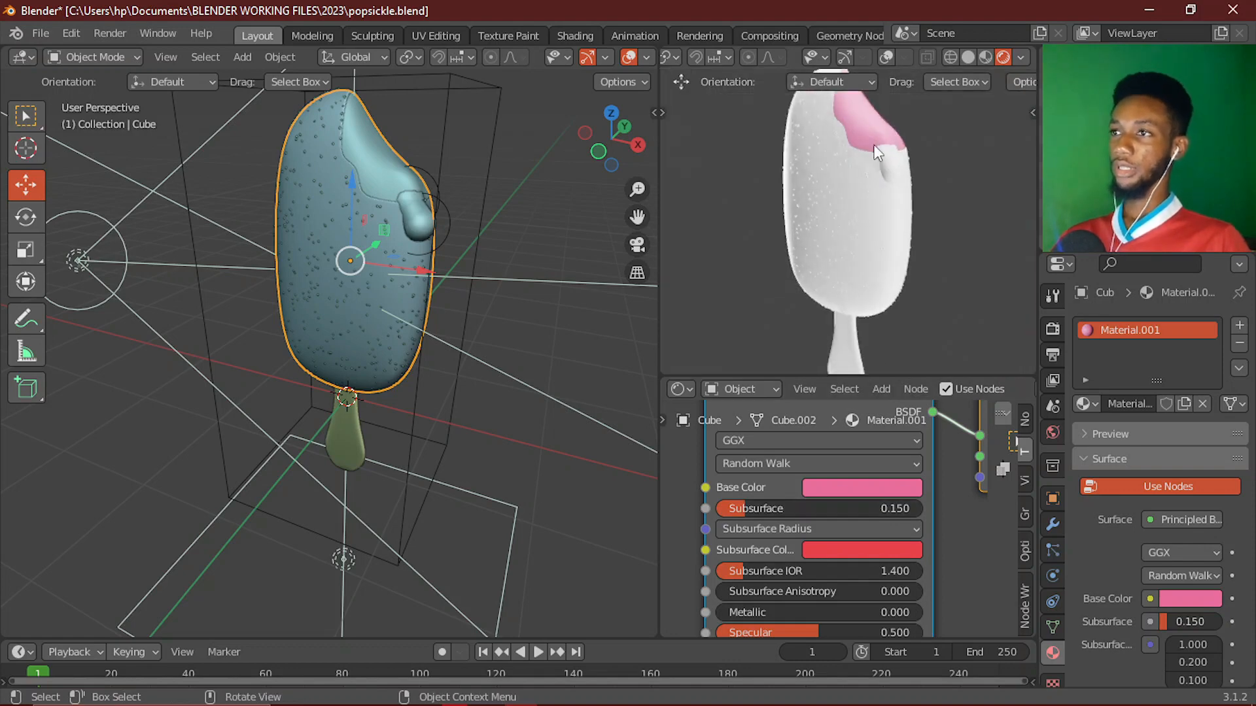
scroll(876, 151, up, 2)
scroll(903, 485, down, 3)
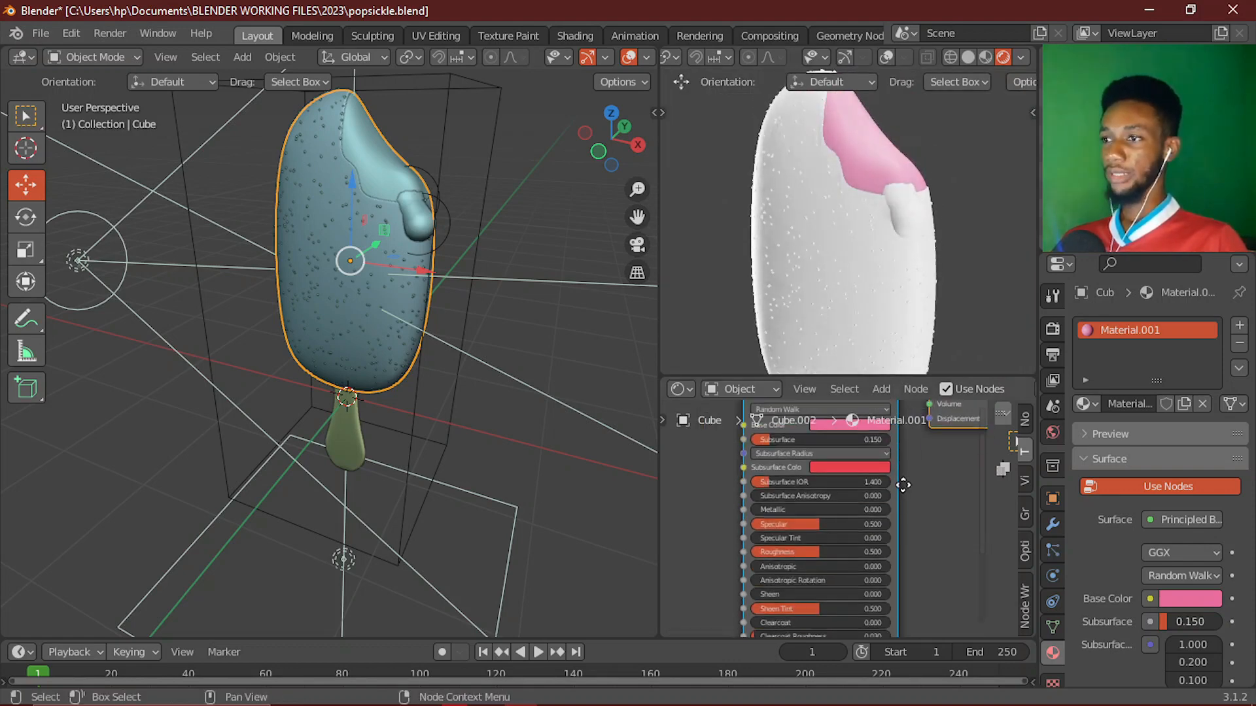
scroll(903, 484, up, 4)
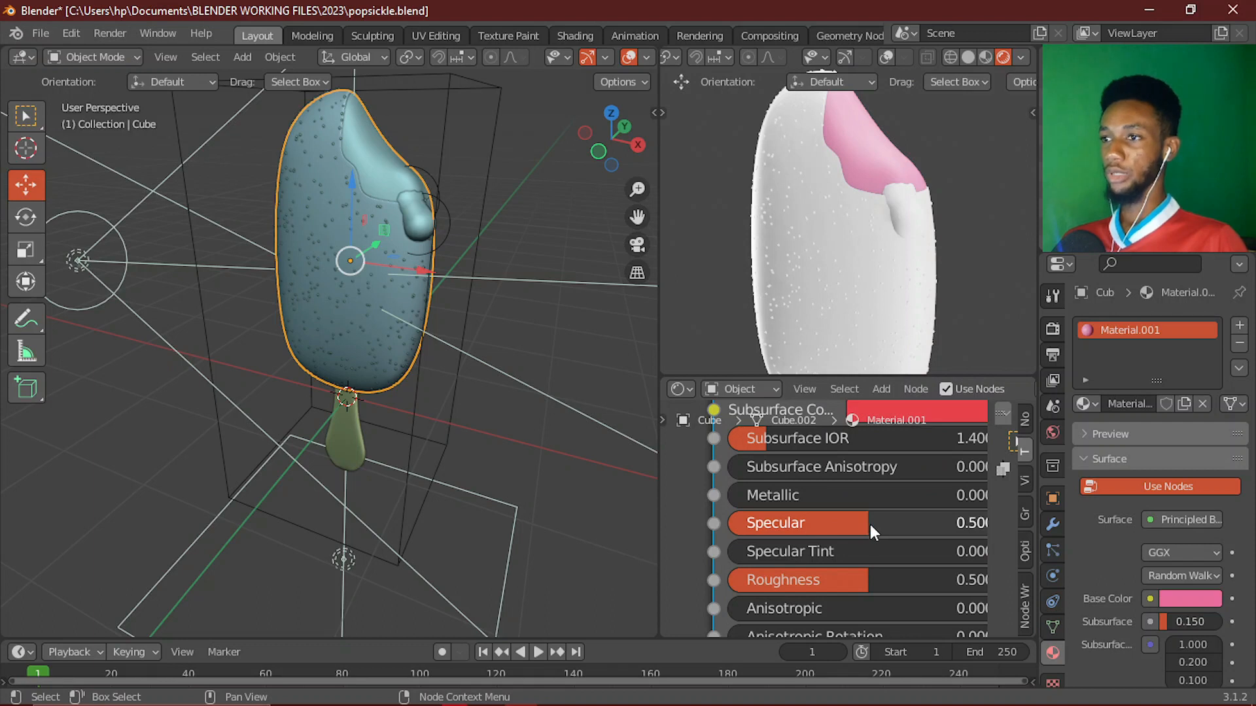
drag(868, 521, 842, 521)
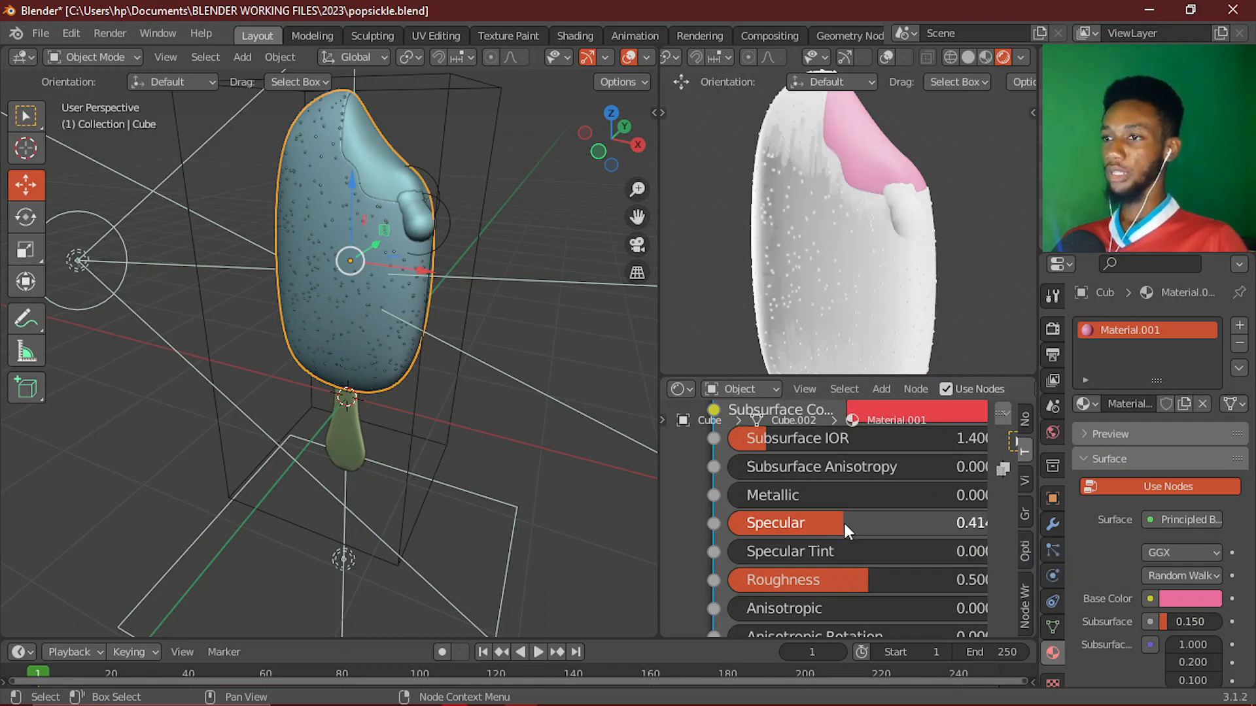
- Set the Specular of the inner ice cream's pink material to 0.4
click(842, 521)
text(0)
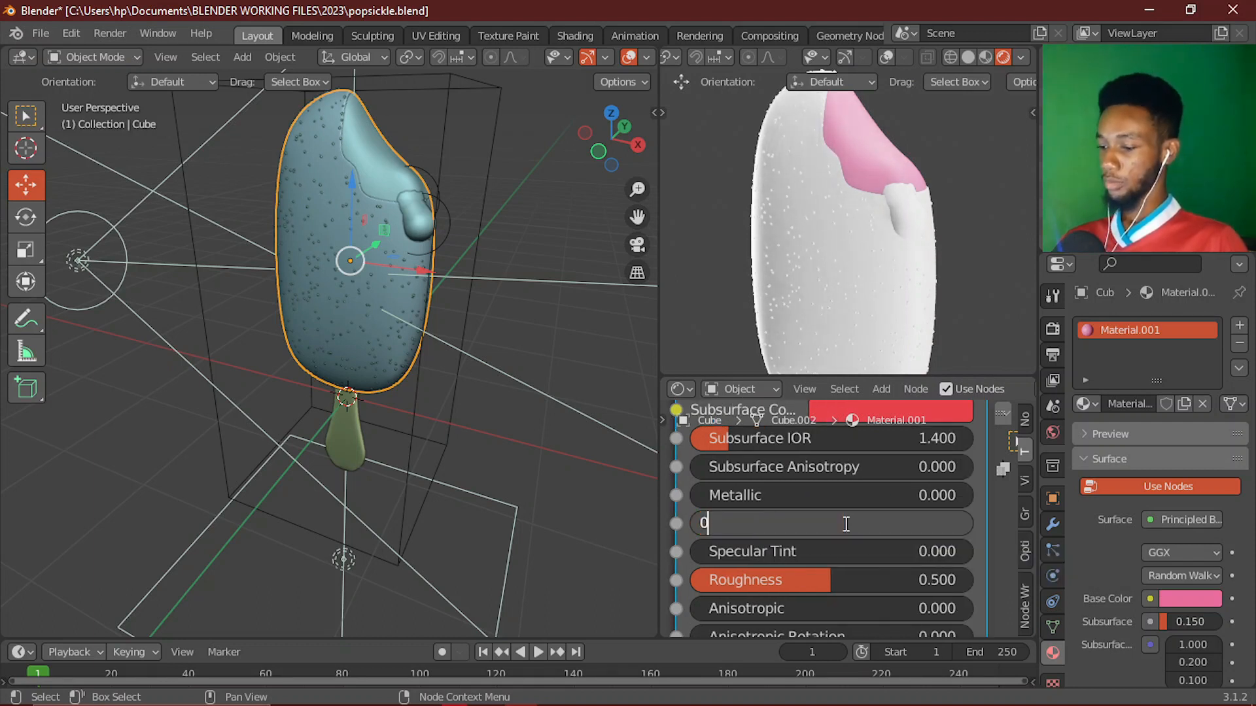
text(.4)
key(Return)
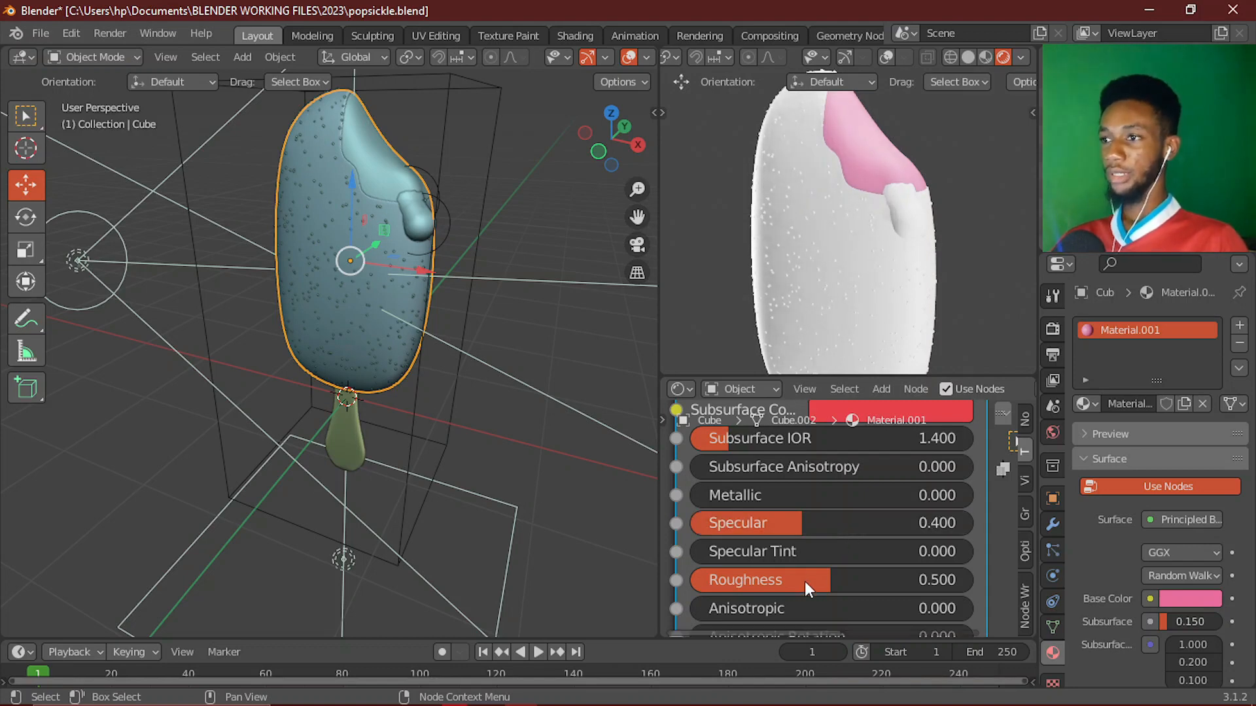
- Lower the Roughness of the inner ice cream's pink material to 0.1
drag(806, 580, 694, 579)
click(842, 569)
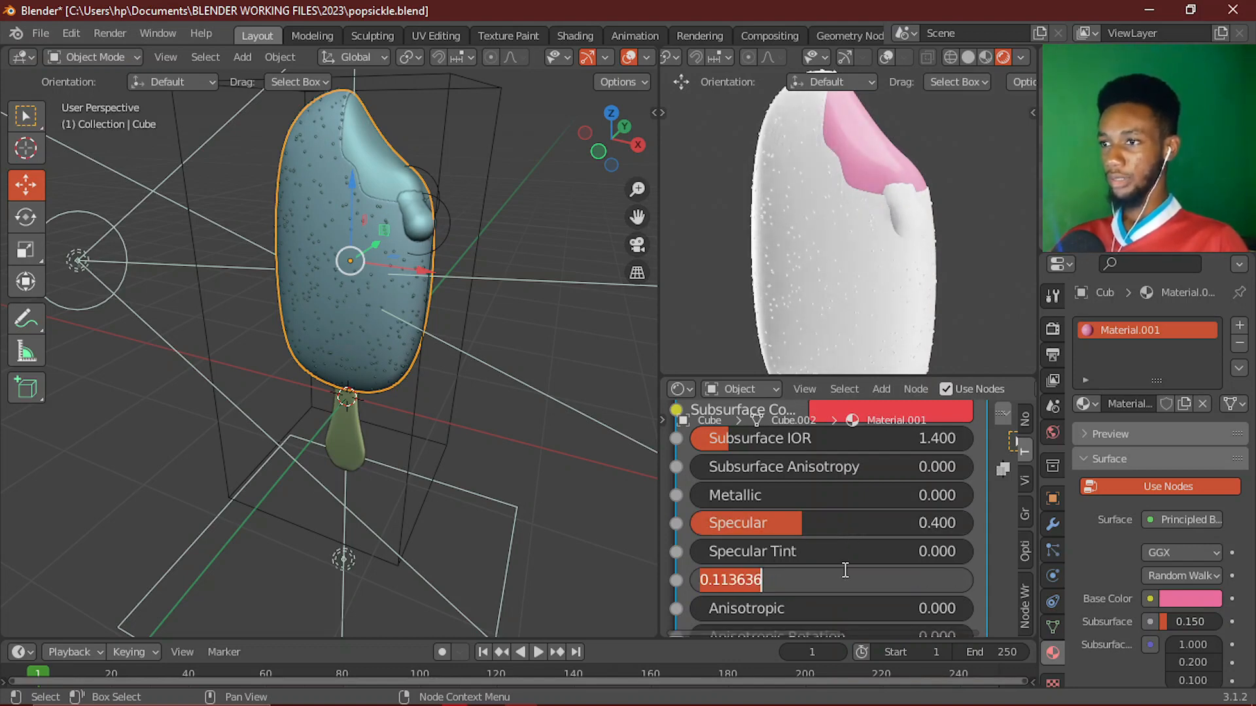
text(0.1)
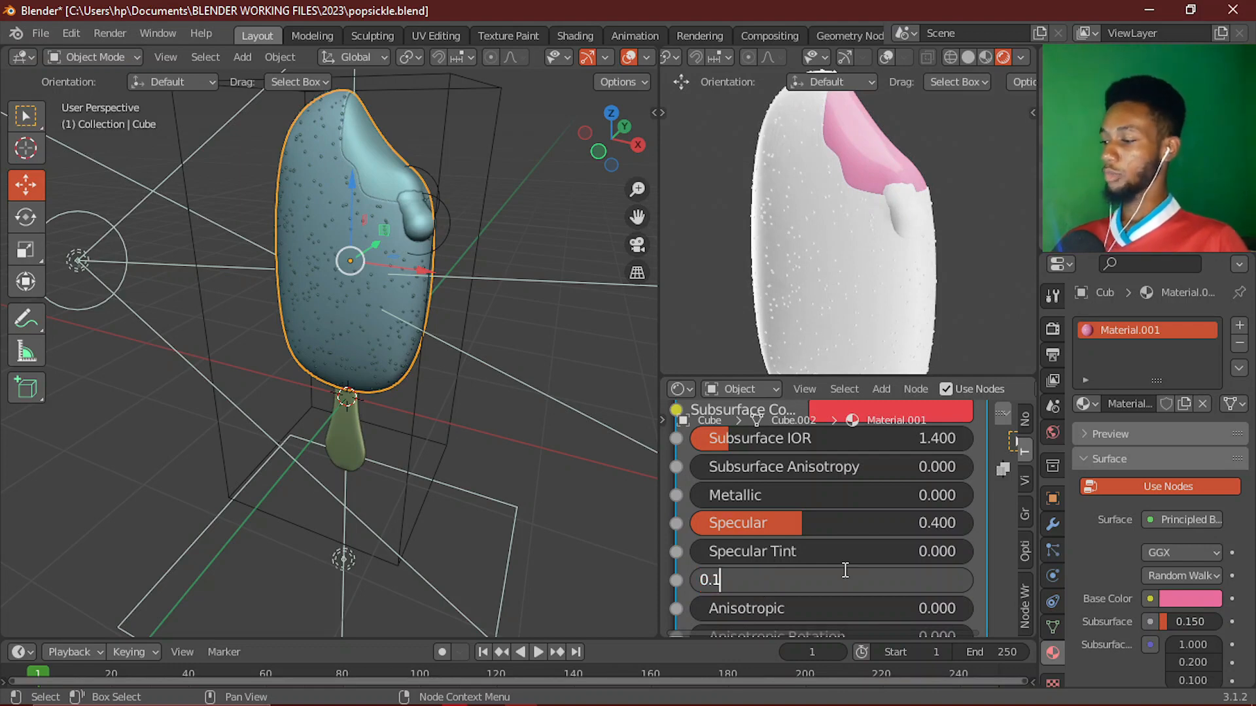
key(Return)
scroll(839, 547, down, 3)
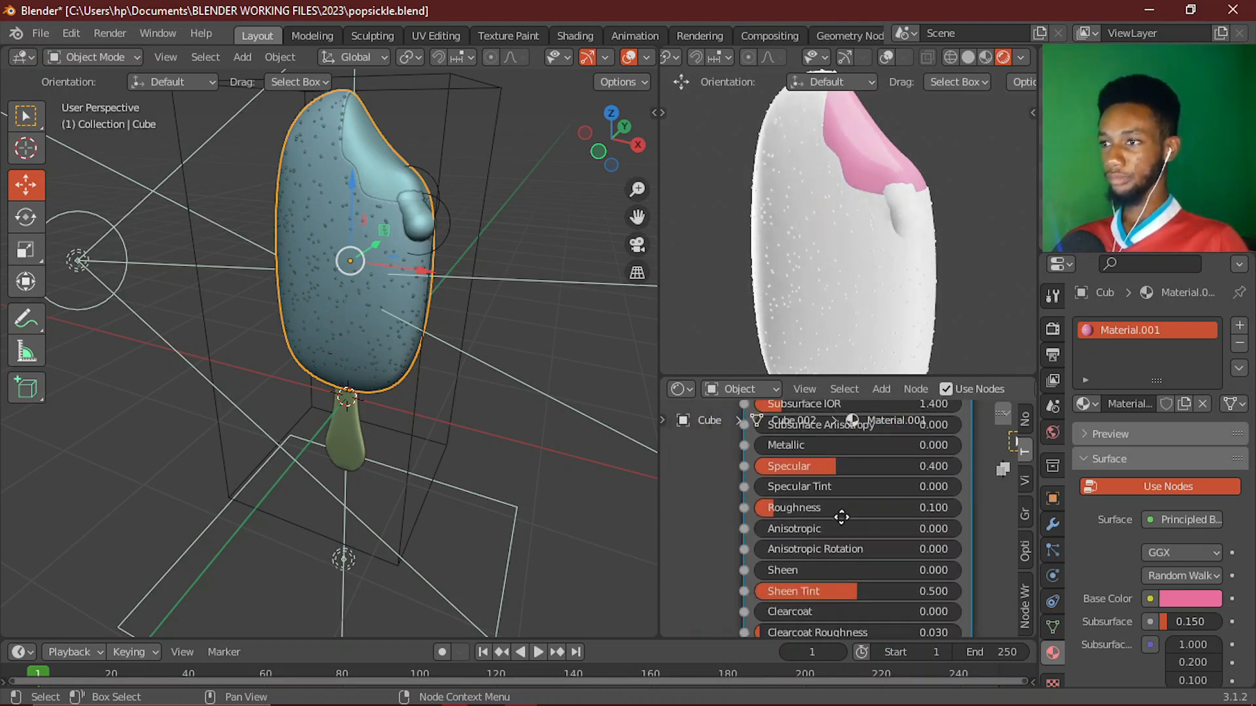
scroll(818, 550, down, 2)
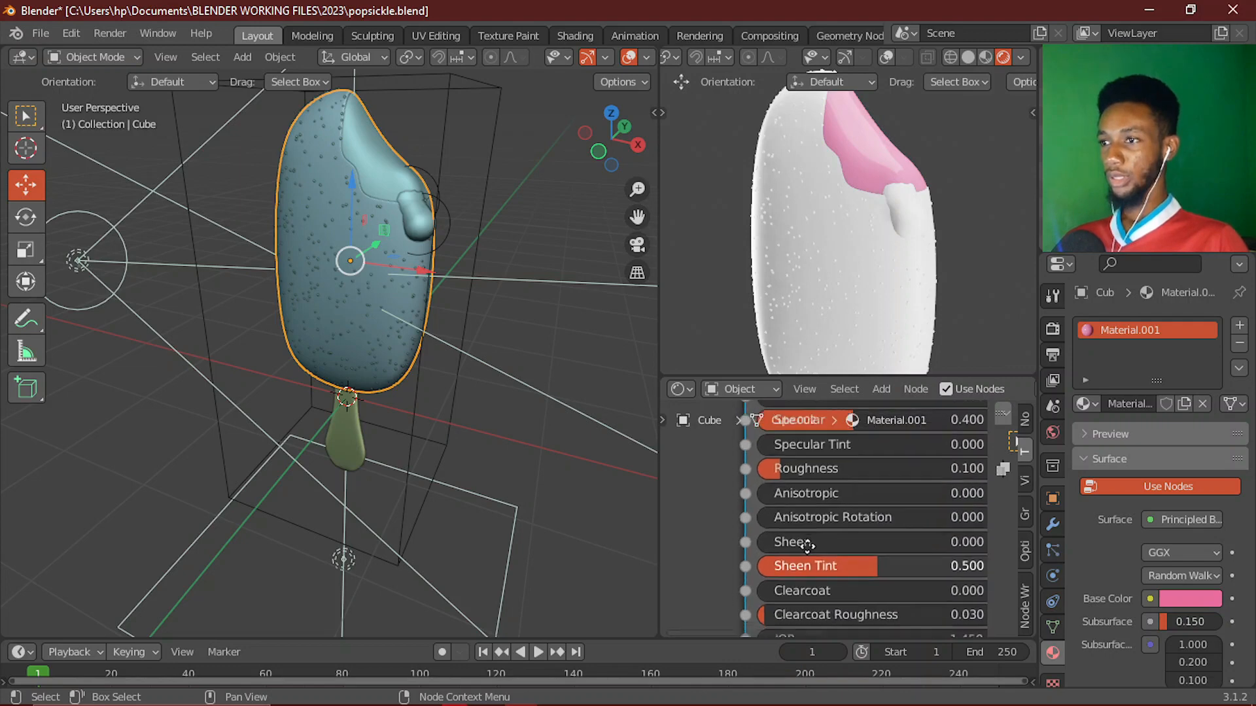
scroll(850, 526, down, 3)
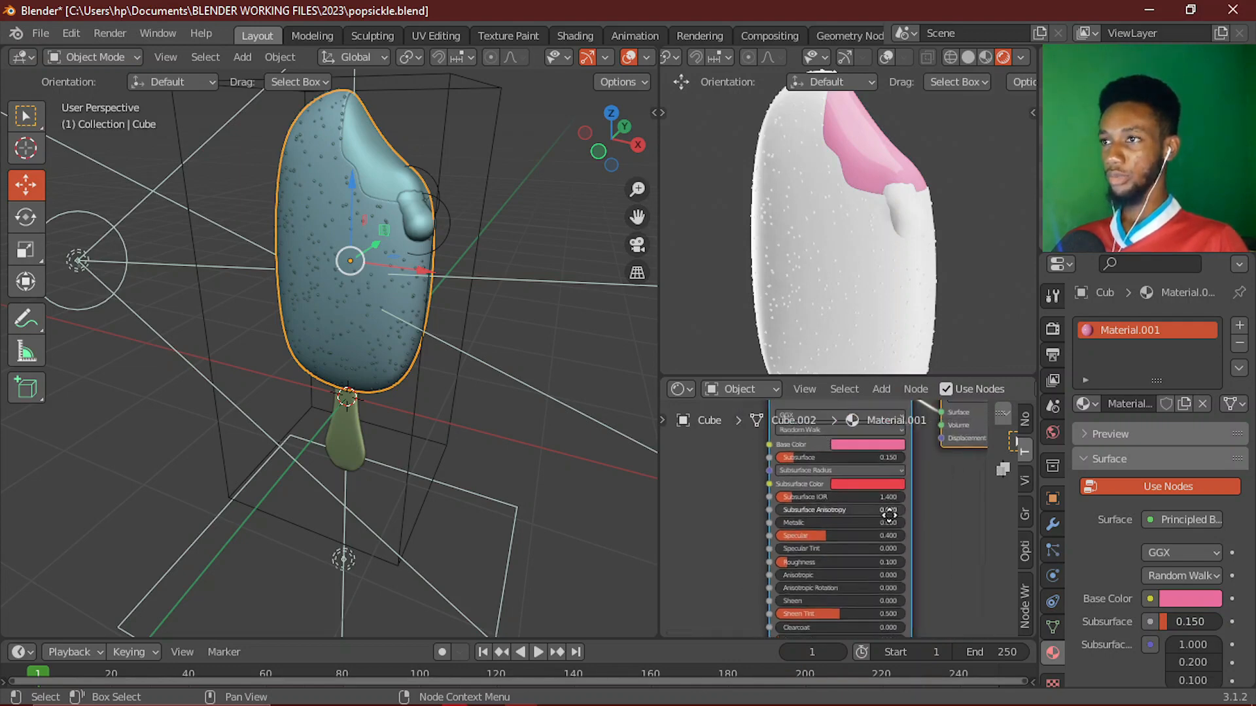
- Enable Ambient Occlusion and Screen Space Reflections in the scene's Eevee render settings
click(1048, 328)
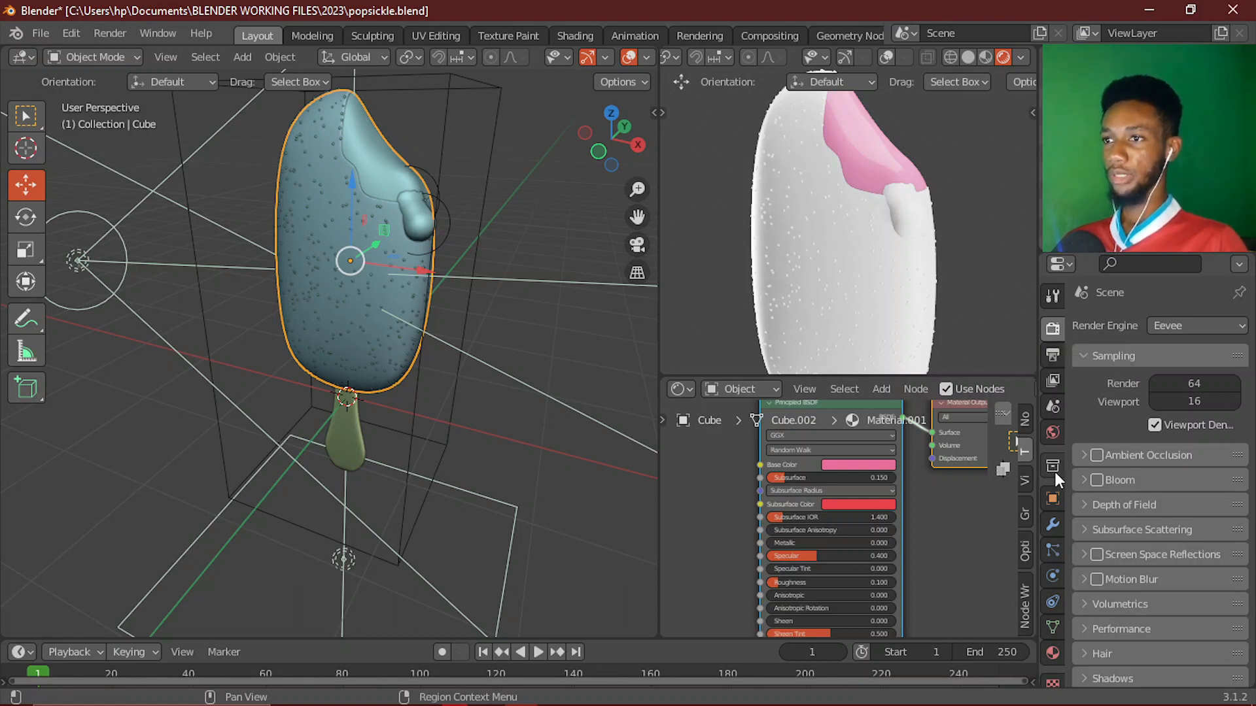
click(1097, 456)
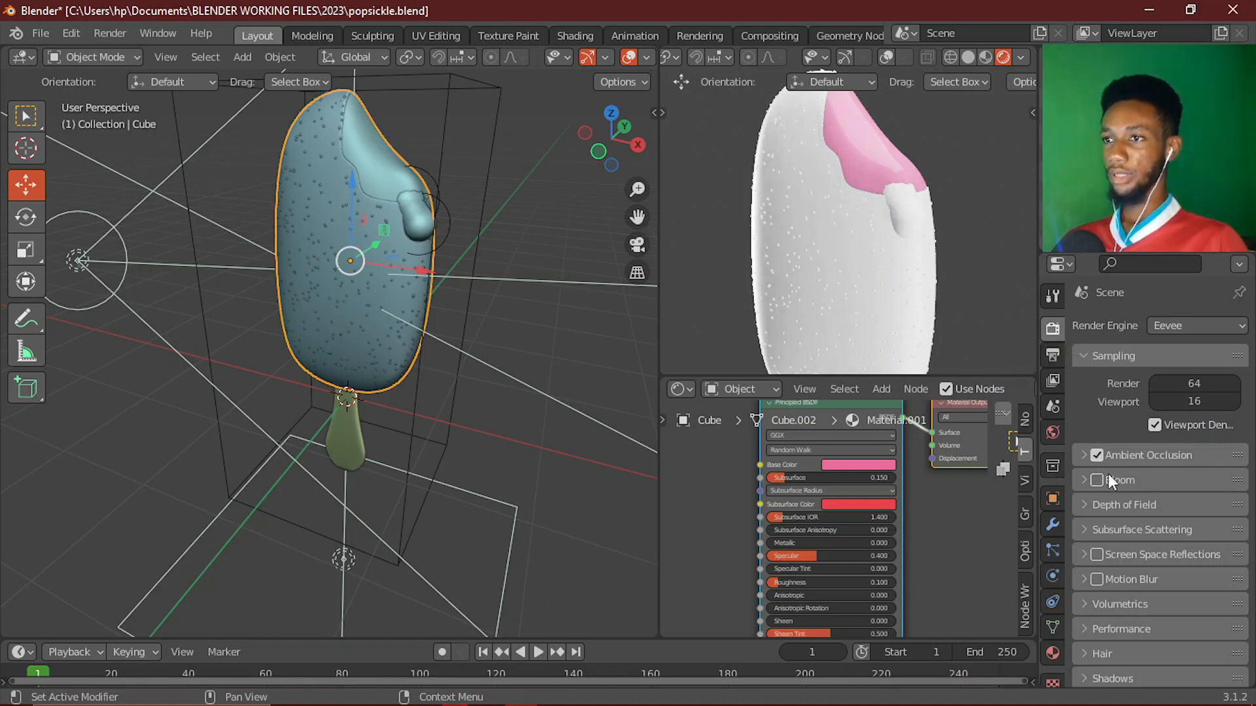
scroll(1105, 524, down, 1)
click(1098, 543)
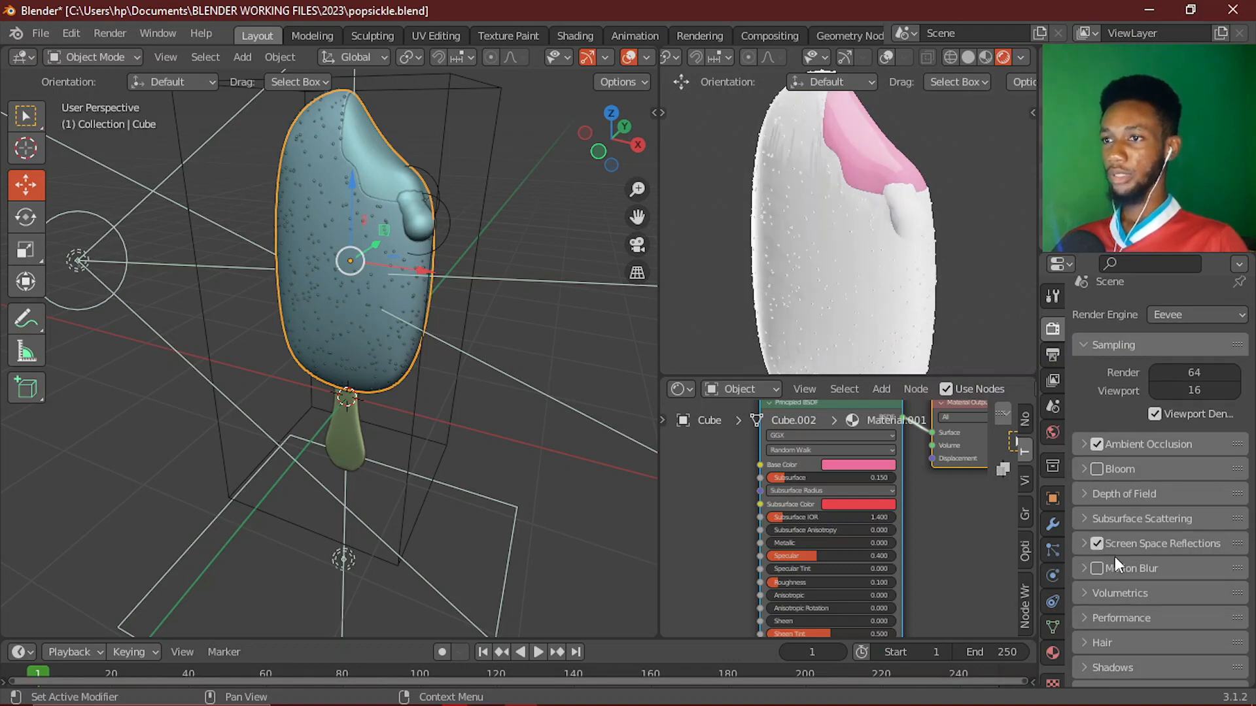
- Set the colour management Look of the scene to Very High Contrast
scroll(1115, 569, down, 5)
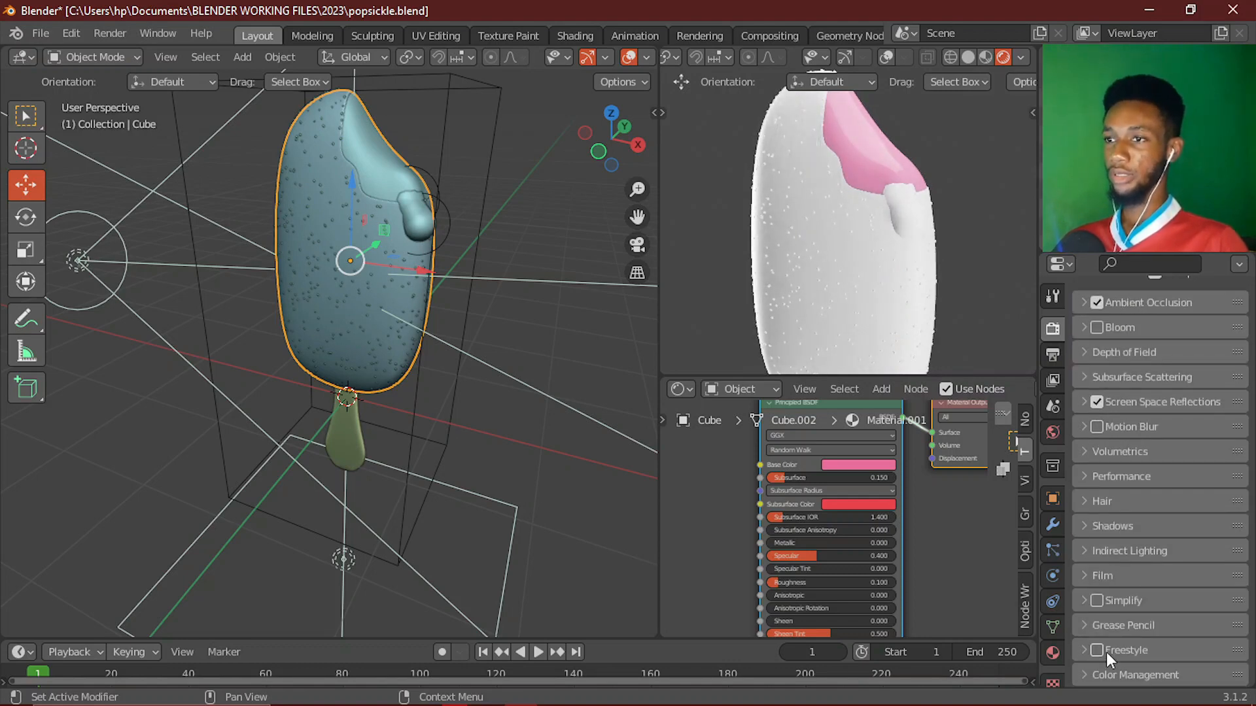
click(1110, 674)
scroll(1133, 599, down, 6)
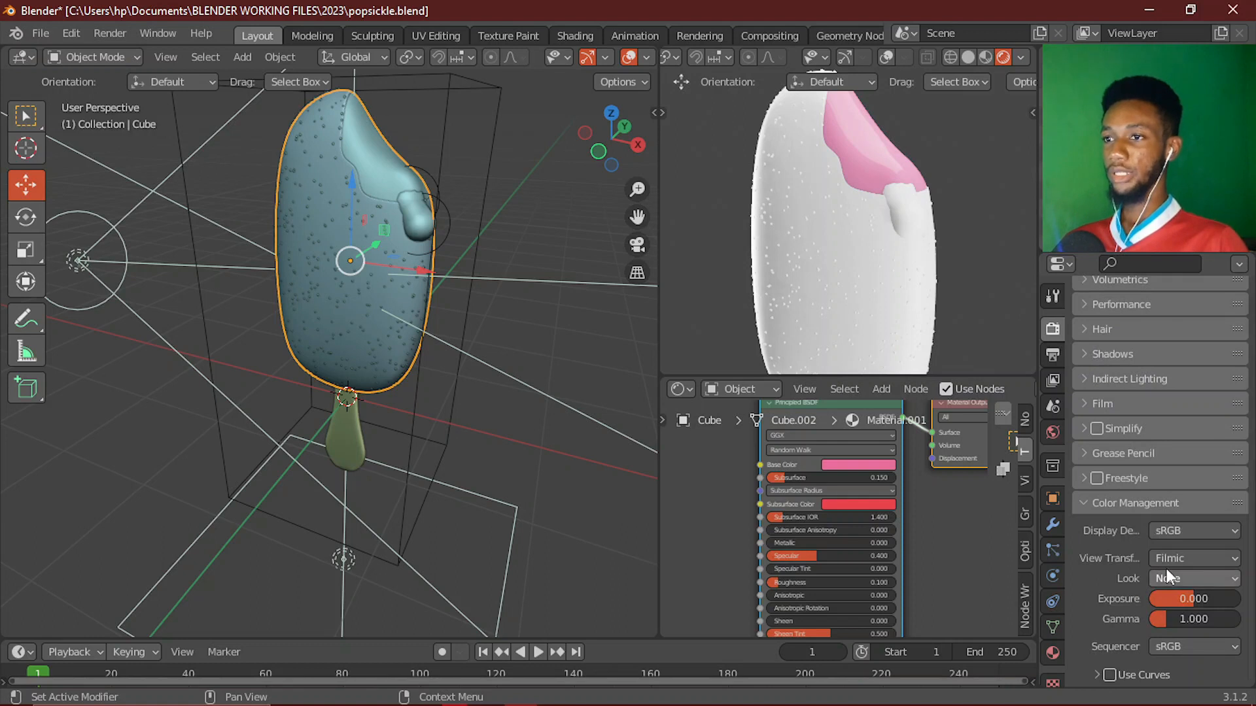
click(1168, 580)
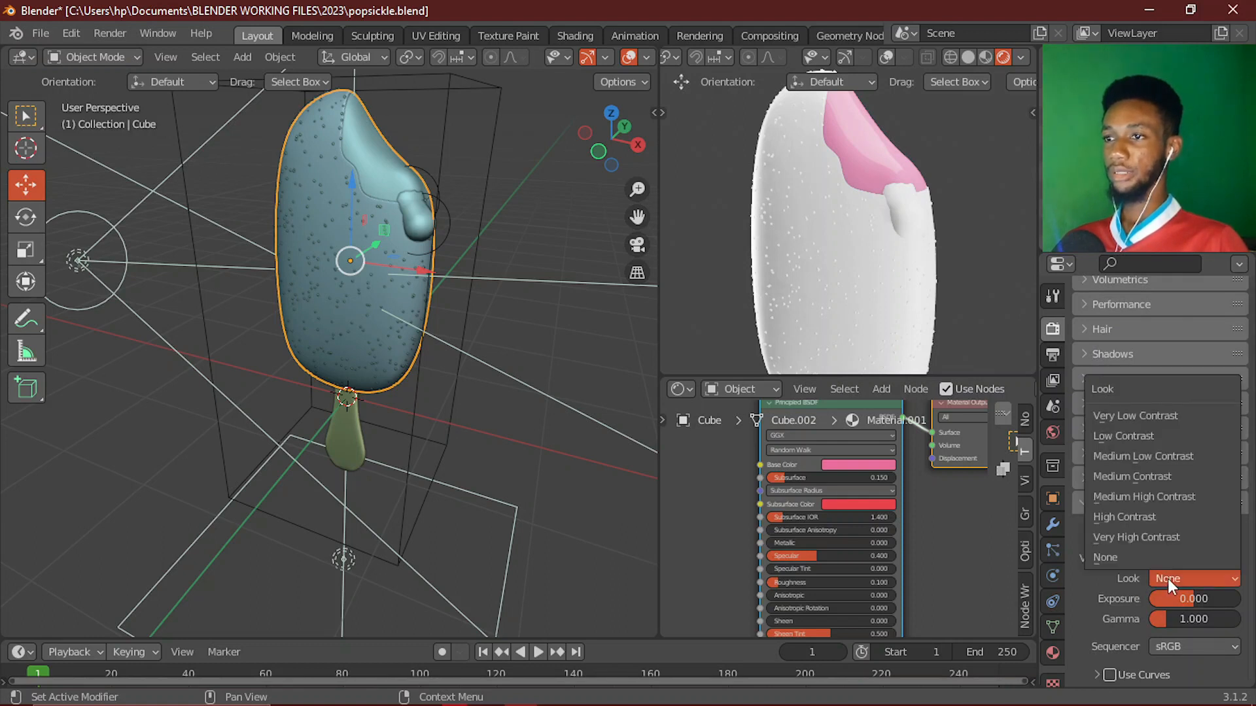
click(1163, 536)
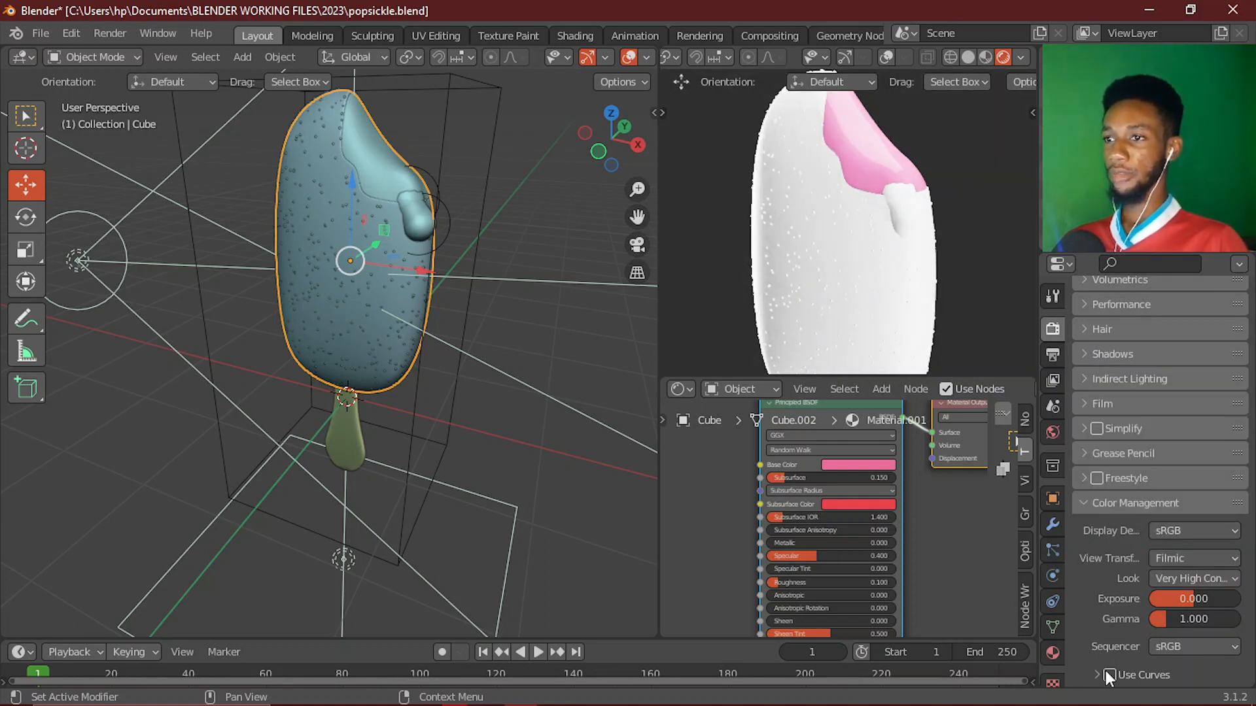
- Enable Use Curves in the colour management and pull the middle of the combined curve slightly down
click(1132, 672)
scroll(1134, 661, down, 6)
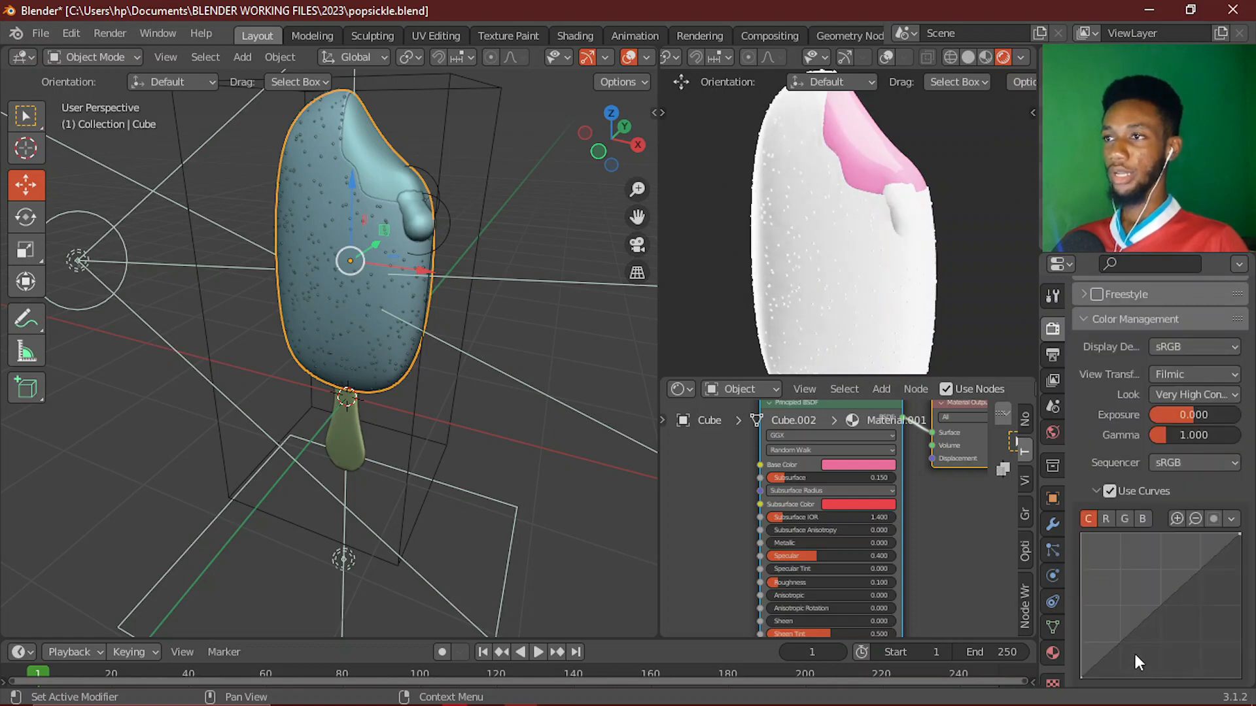
drag(1158, 606, 1161, 615)
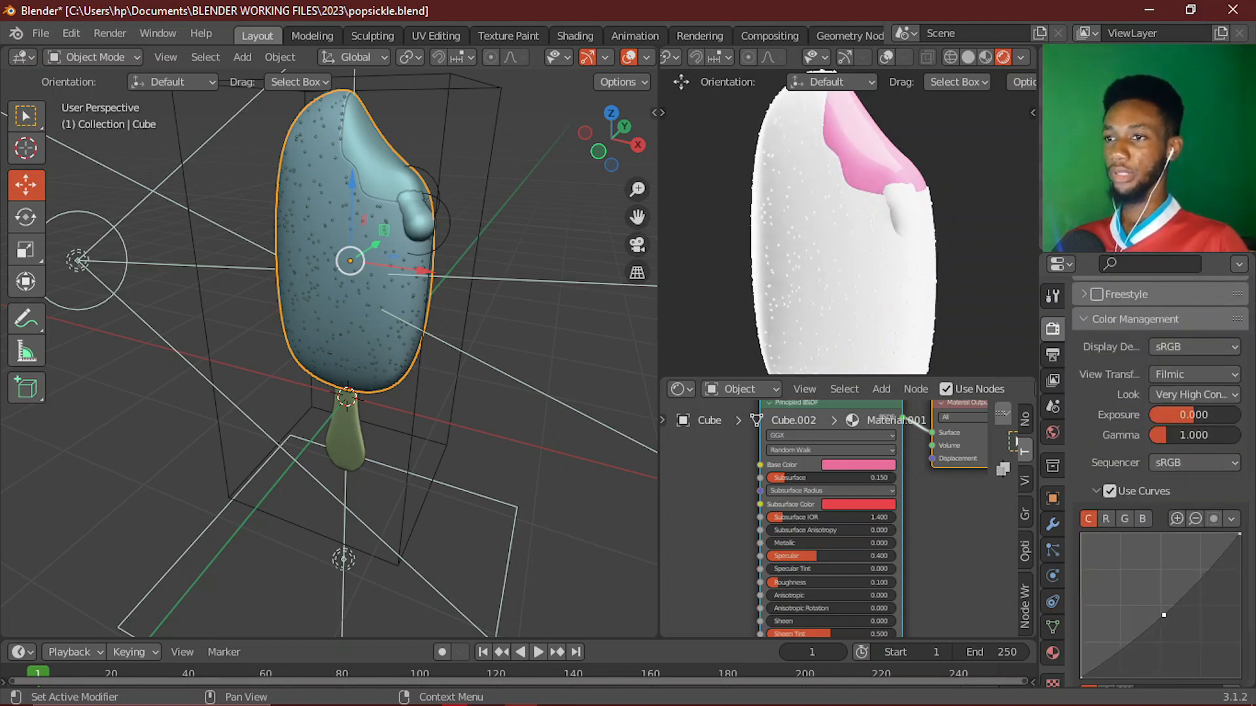
scroll(1148, 502, up, 6)
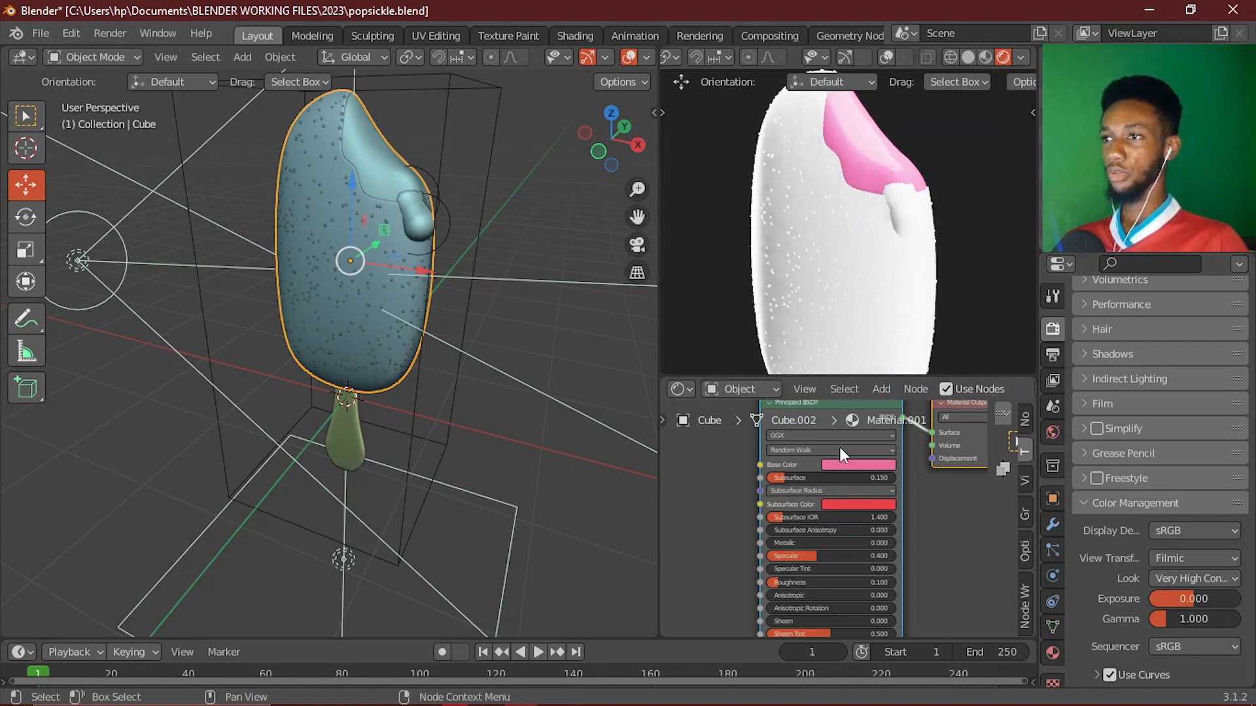
- Assign the existing pink Material.001 to the melted drip metaball below the bite
click(908, 205)
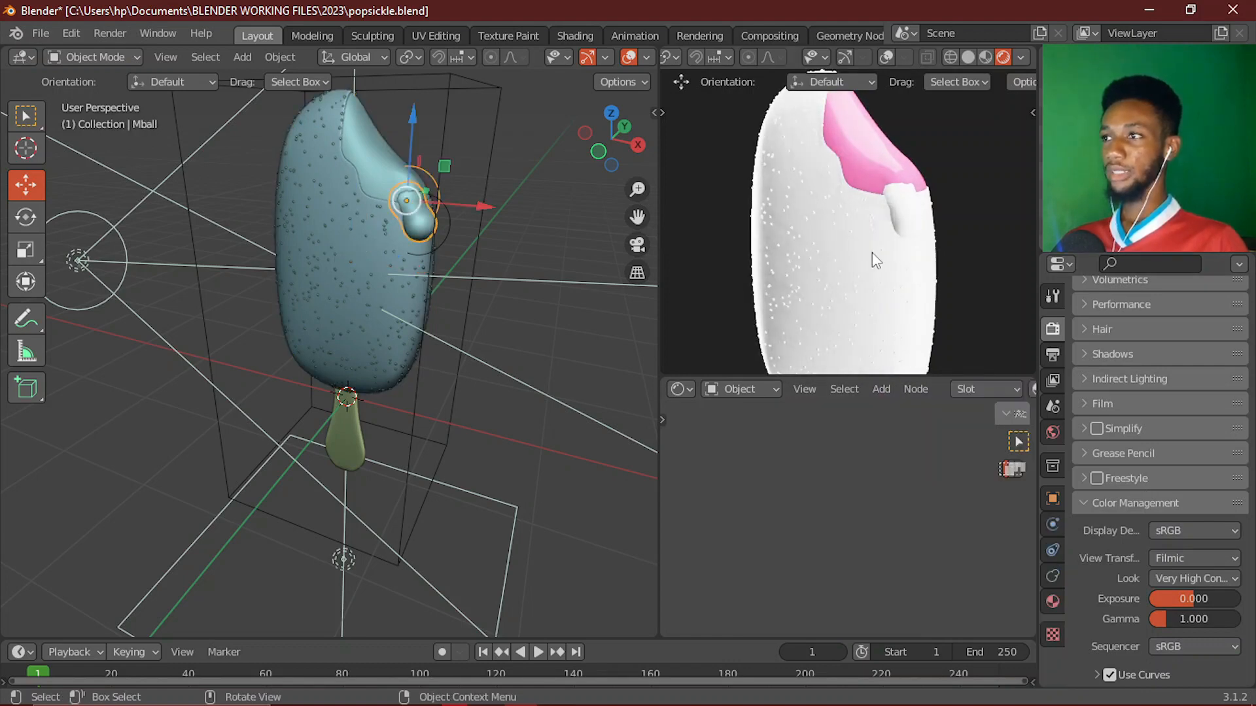
scroll(915, 391, down, 5)
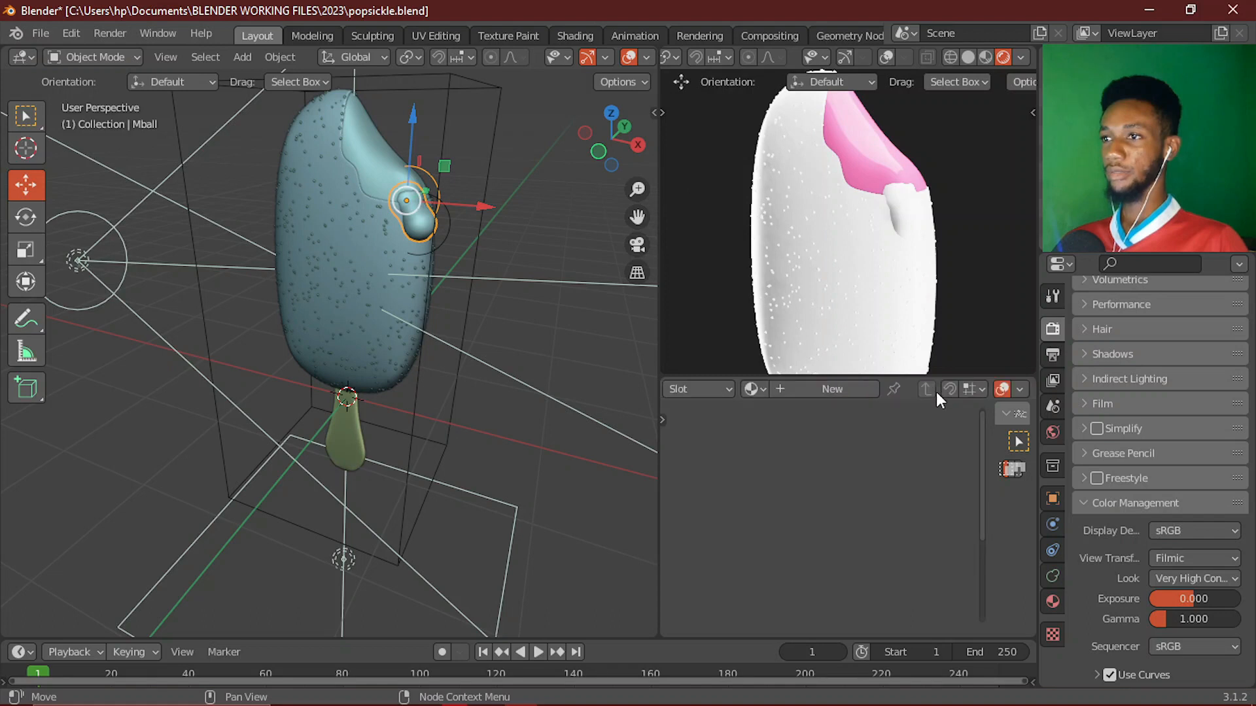
click(750, 390)
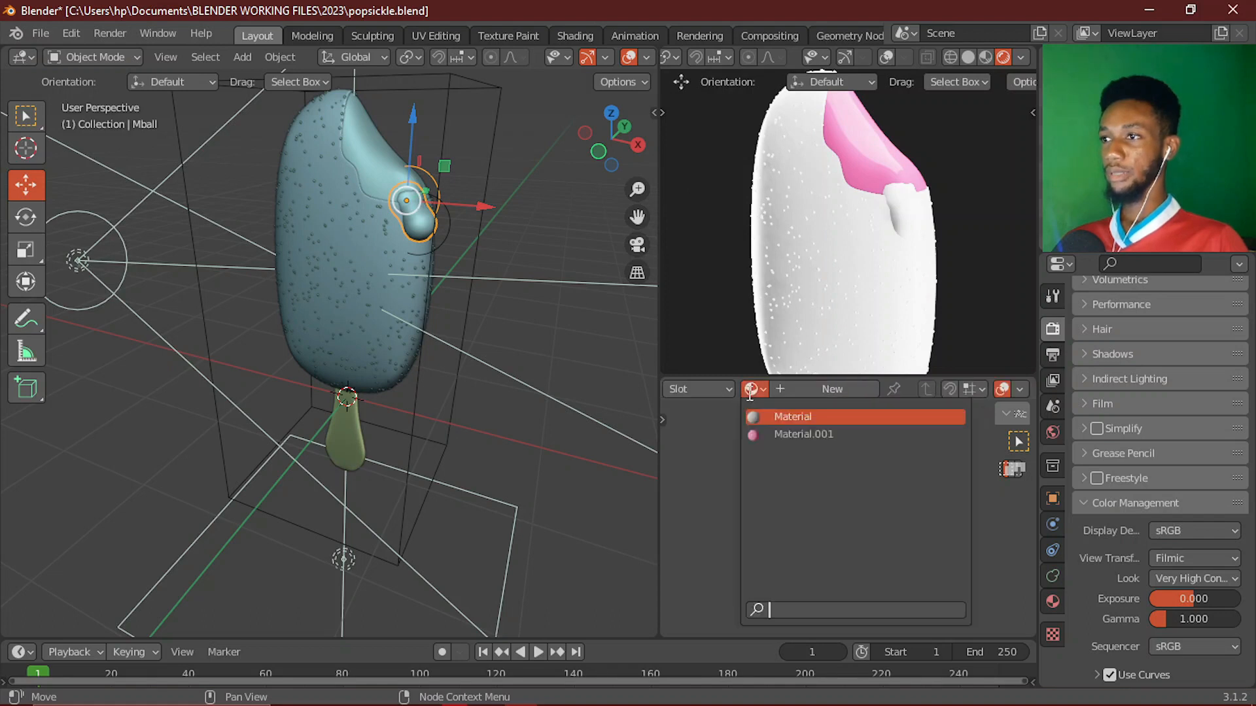
click(775, 436)
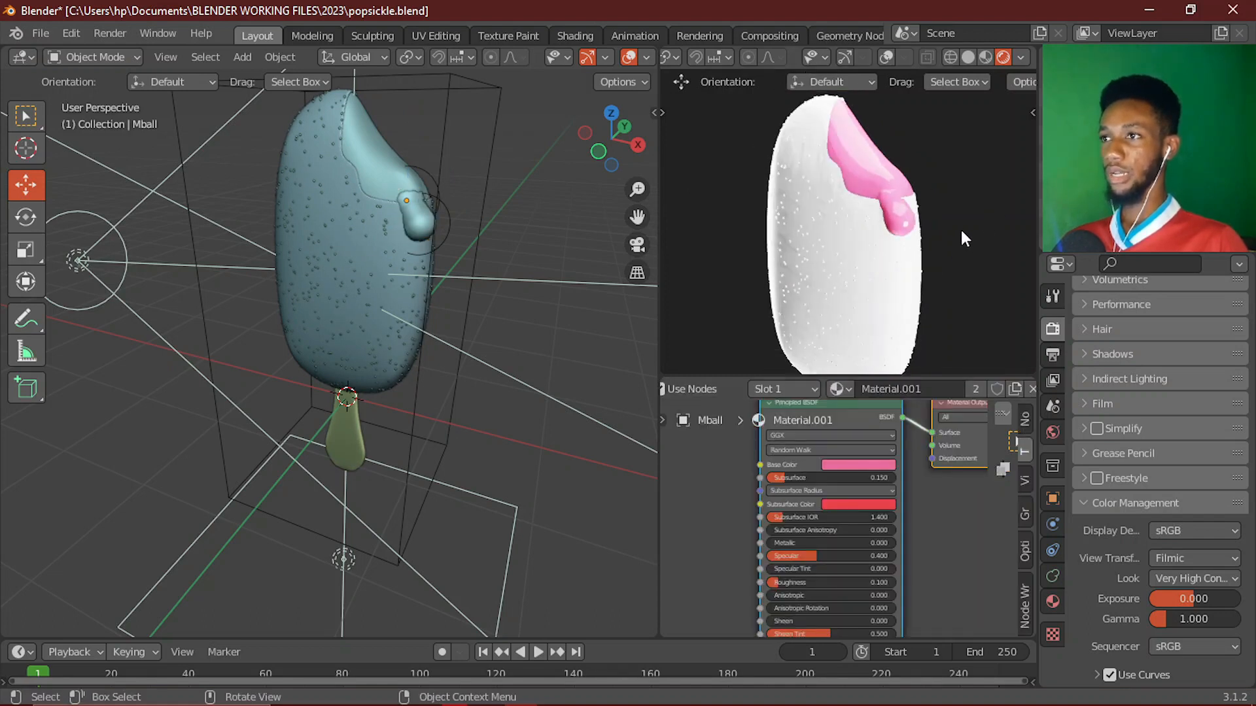
- Give the popsicle's outer coating a new material with a dark chocolate brown Base Color, hex 54360E
click(808, 139)
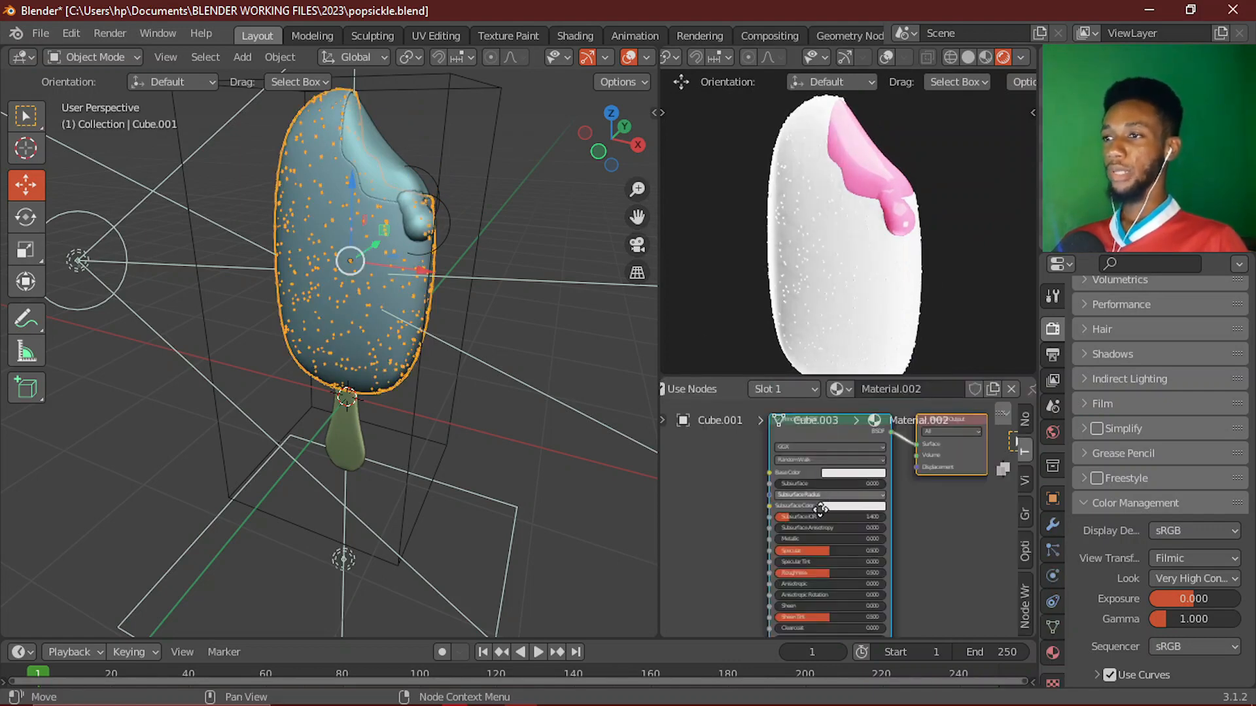
middle_drag(822, 509, 767, 546)
scroll(766, 545, up, 4)
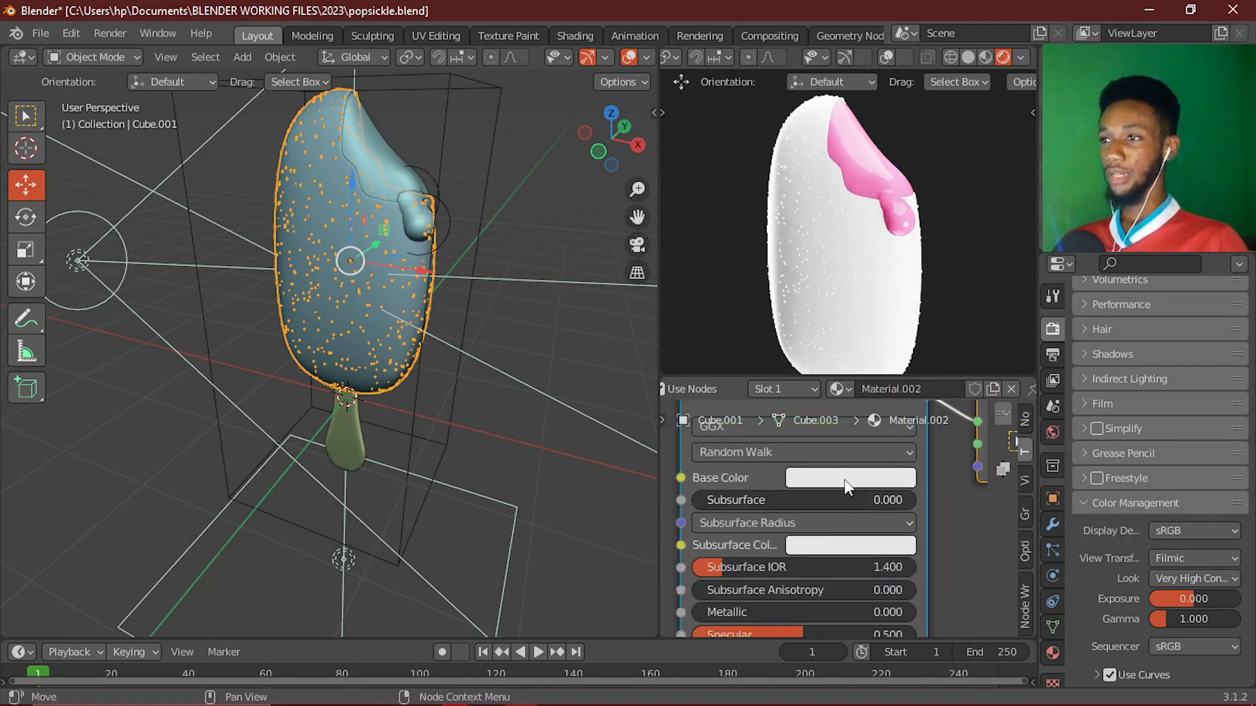
click(845, 485)
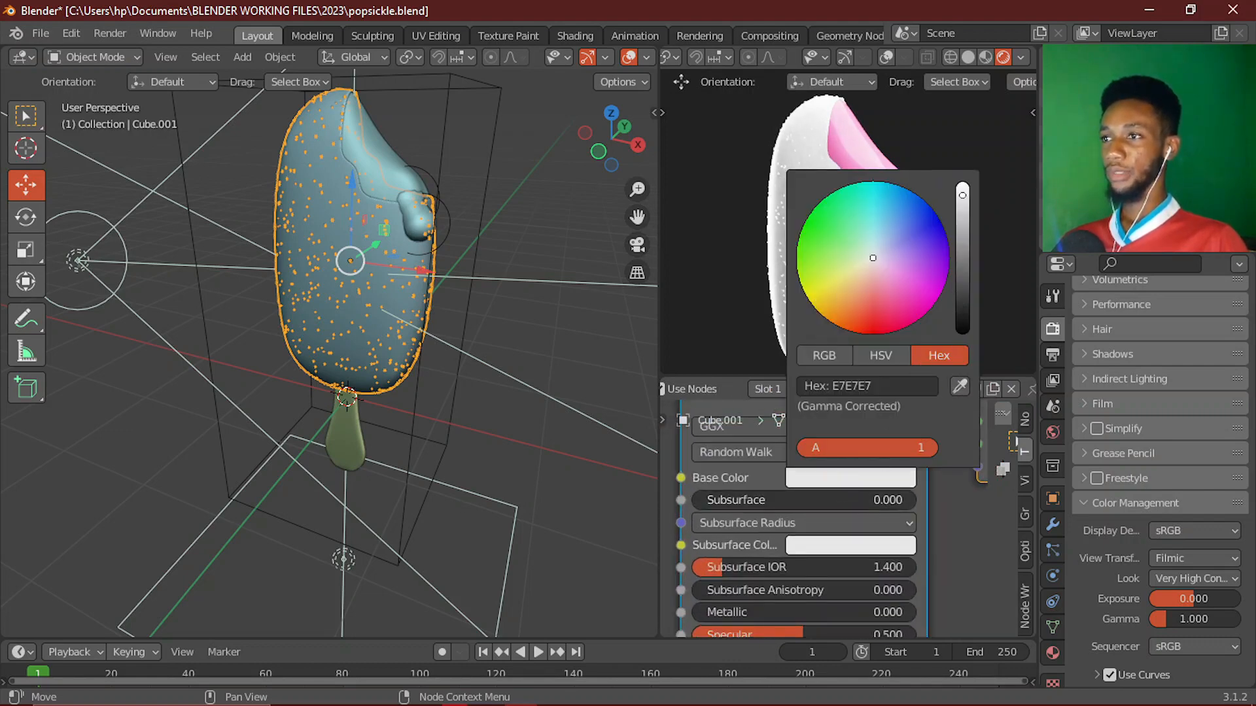
mouse_move(872, 258)
mouse_down()
mouse_move(839, 303)
mouse_move(851, 327)
mouse_move(846, 305)
mouse_move(837, 310)
mouse_up()
click(961, 284)
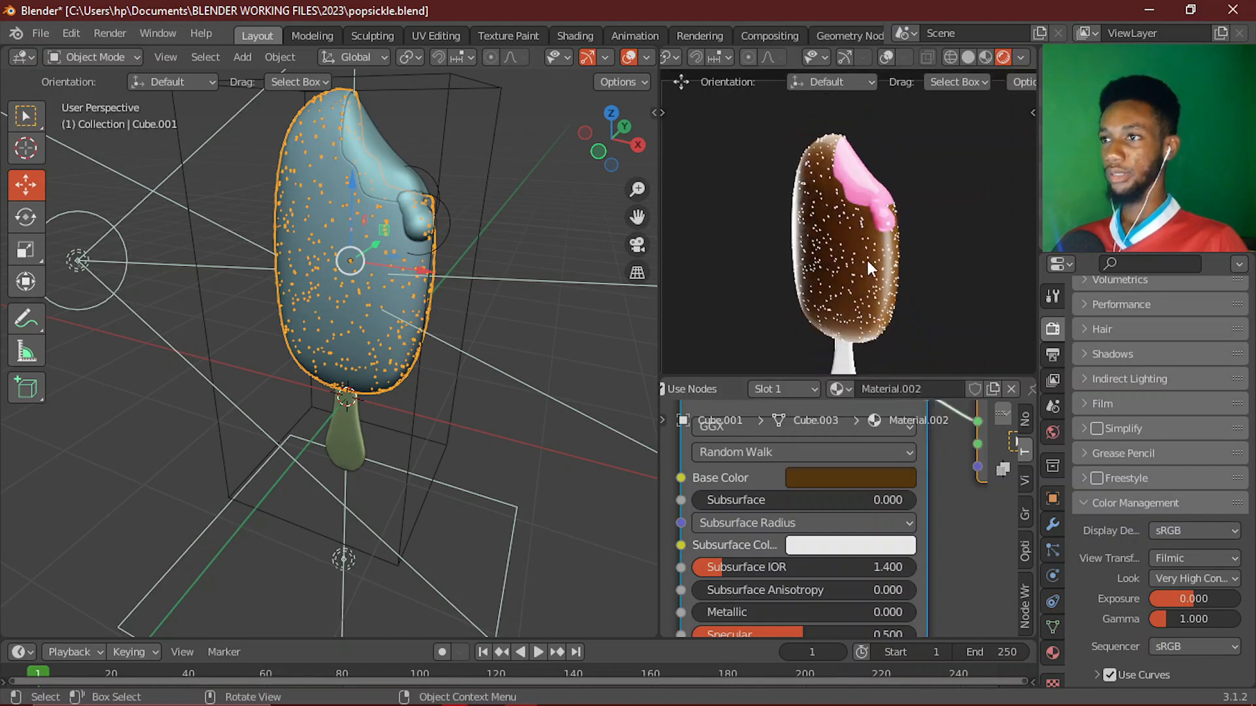
- Lower the Roughness of the chocolate coating's material to 0.1
scroll(838, 568, down, 1)
middle_drag(824, 577, 854, 542)
scroll(851, 547, up, 1)
scroll(846, 592, up, 1)
middle_drag(846, 591, 843, 531)
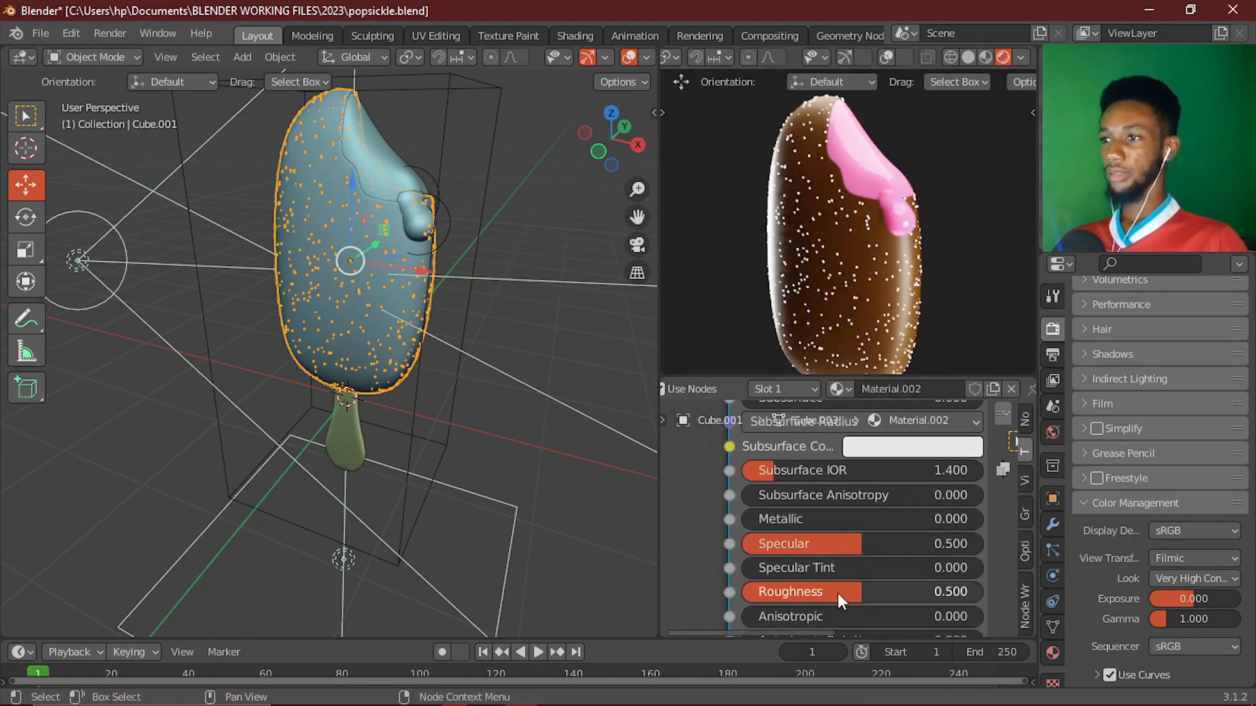
drag(838, 594, 738, 594)
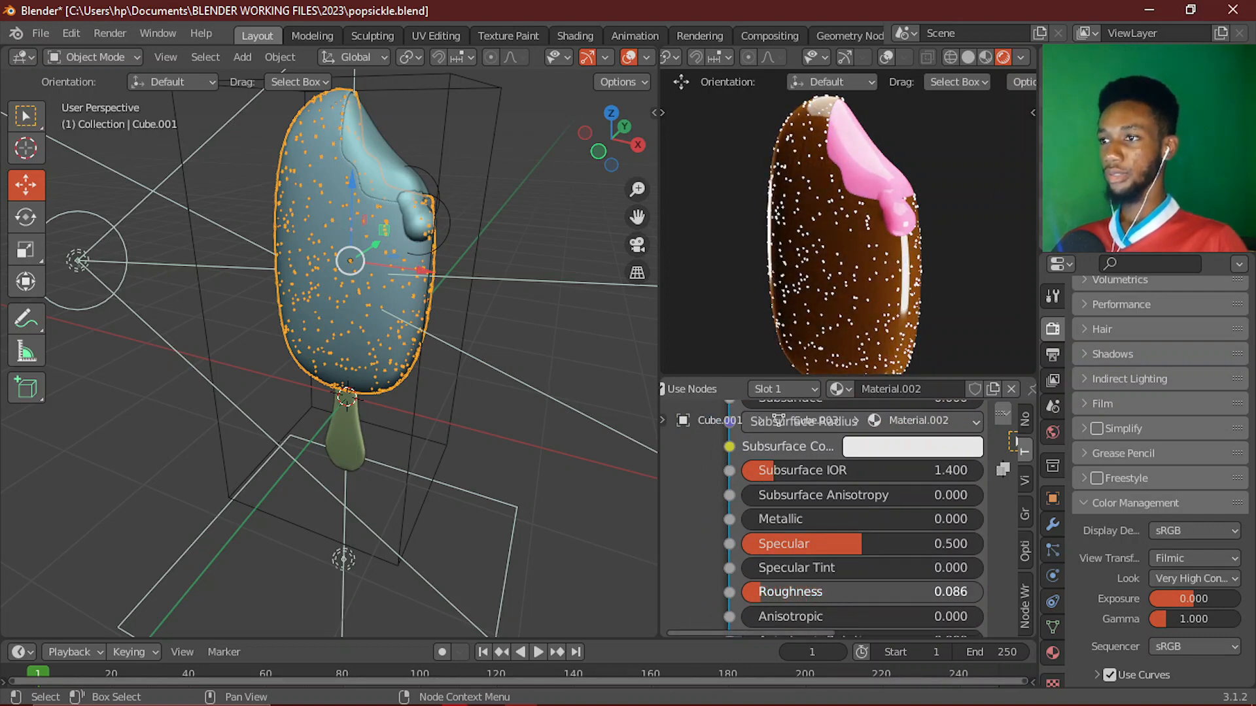
double_click(778, 592)
text(0)
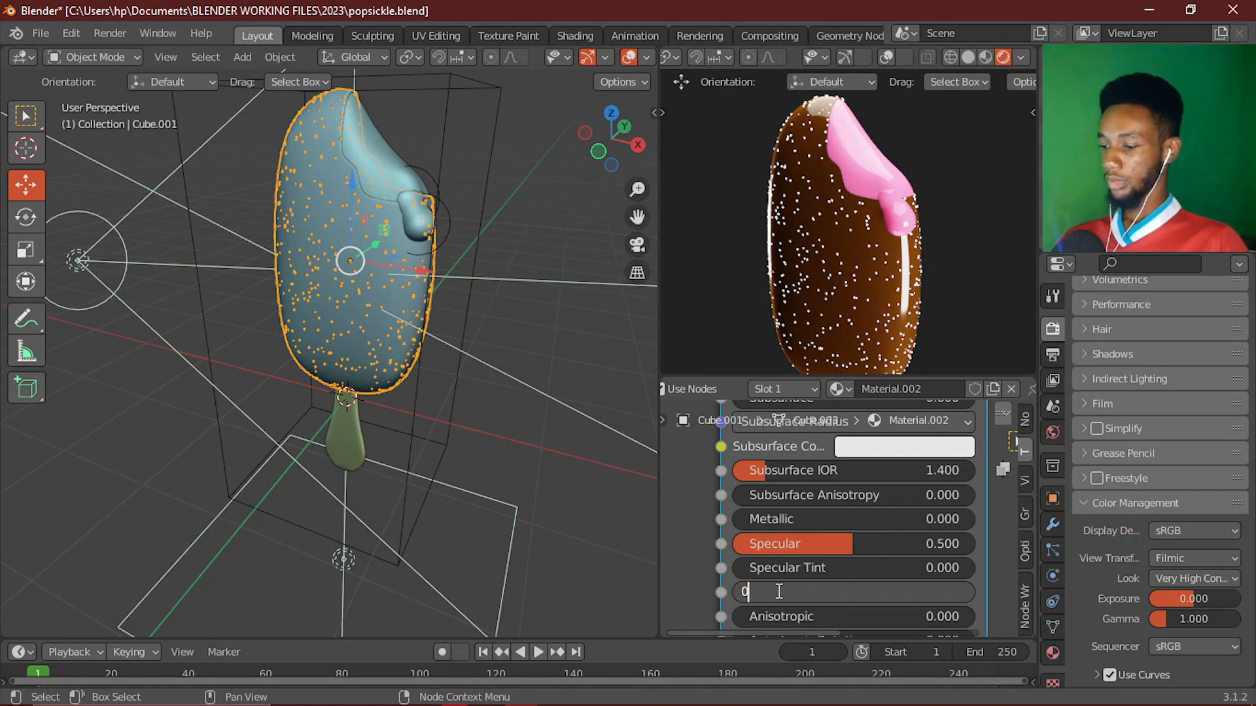
text(.1)
key(Return)
- Reduce the Specular of the chocolate coating's material to about 0.205
scroll(802, 573, down, 3)
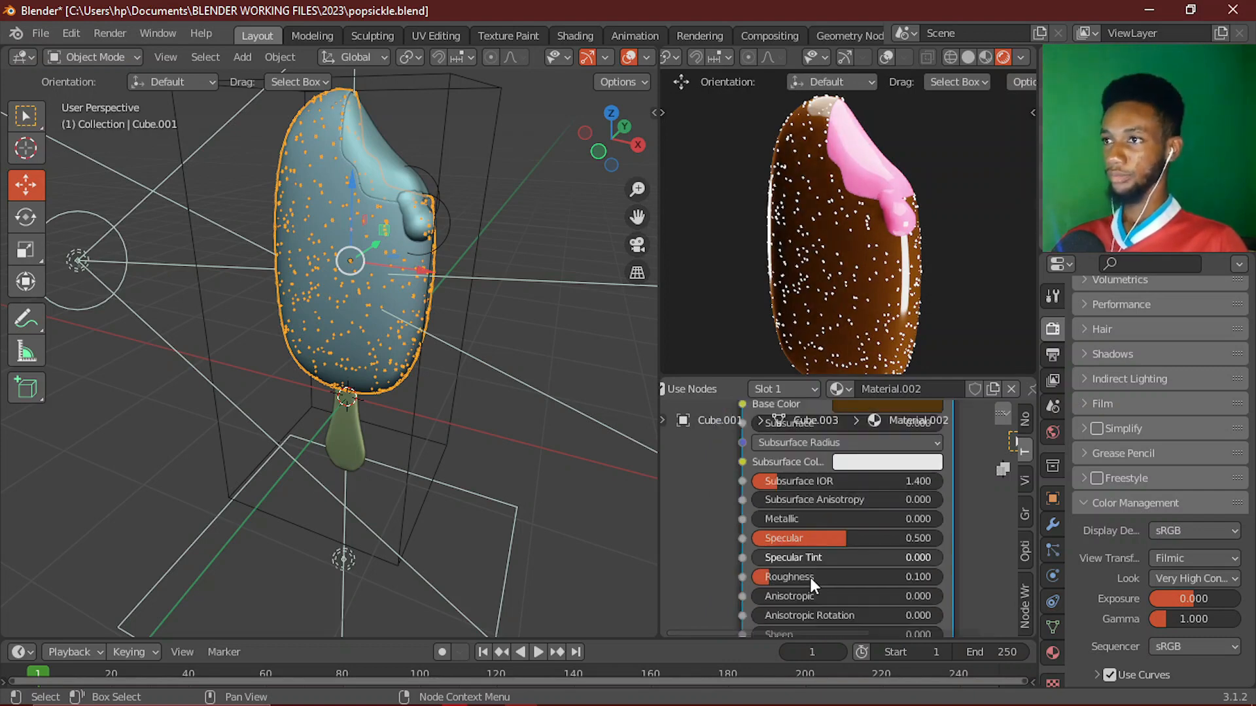
scroll(820, 533, up, 3)
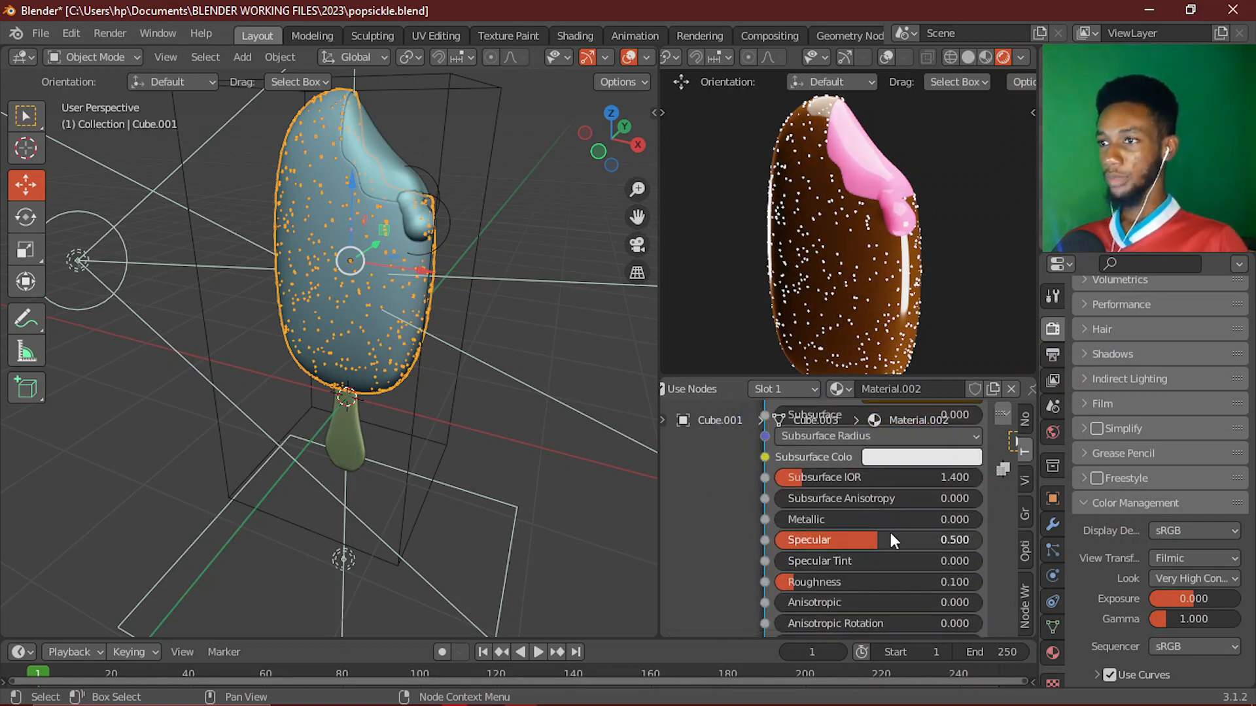
drag(889, 535, 817, 539)
scroll(723, 540, down, 4)
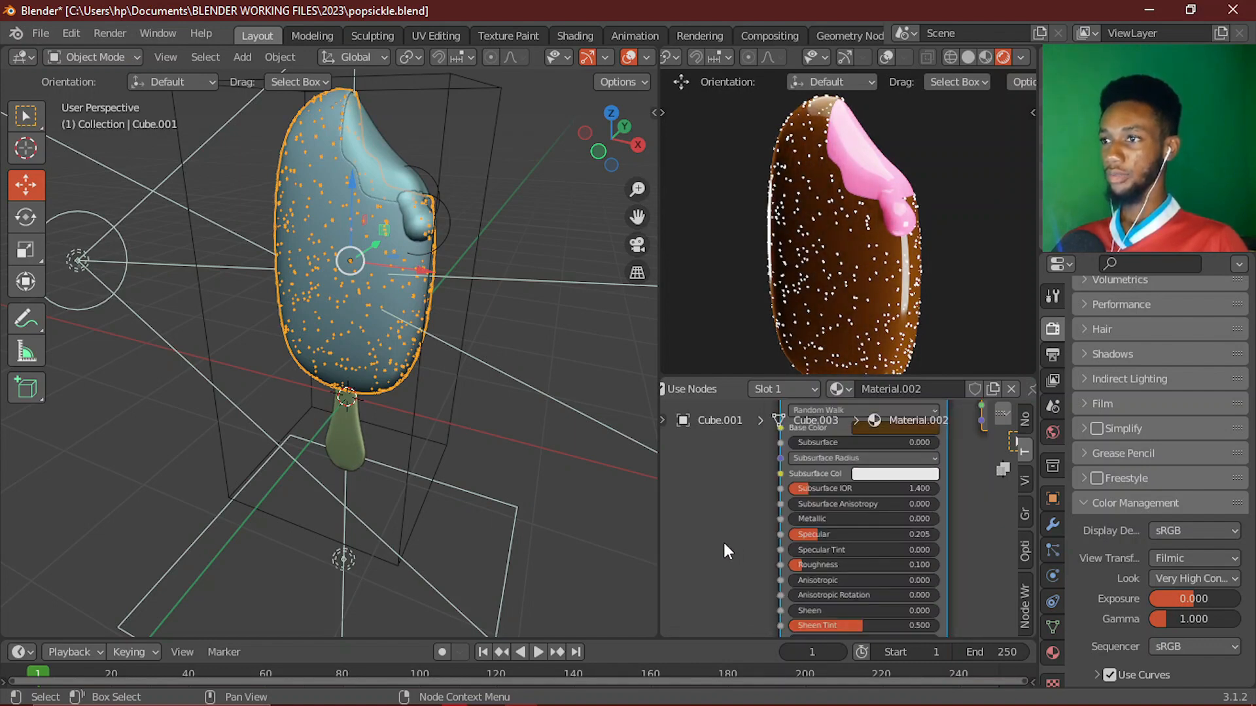
- Set the Subsurface Color of the chocolate coating's material to a medium brown, hex 8B5317
scroll(822, 519, up, 4)
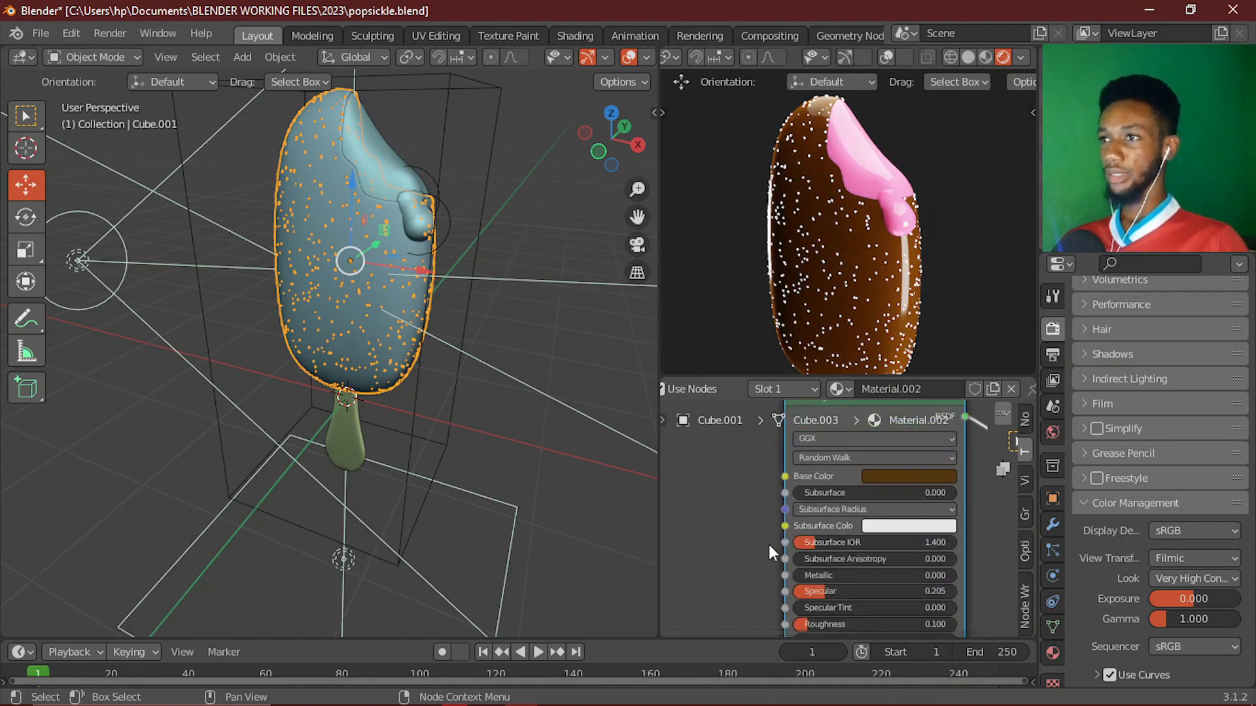
click(866, 505)
click(912, 410)
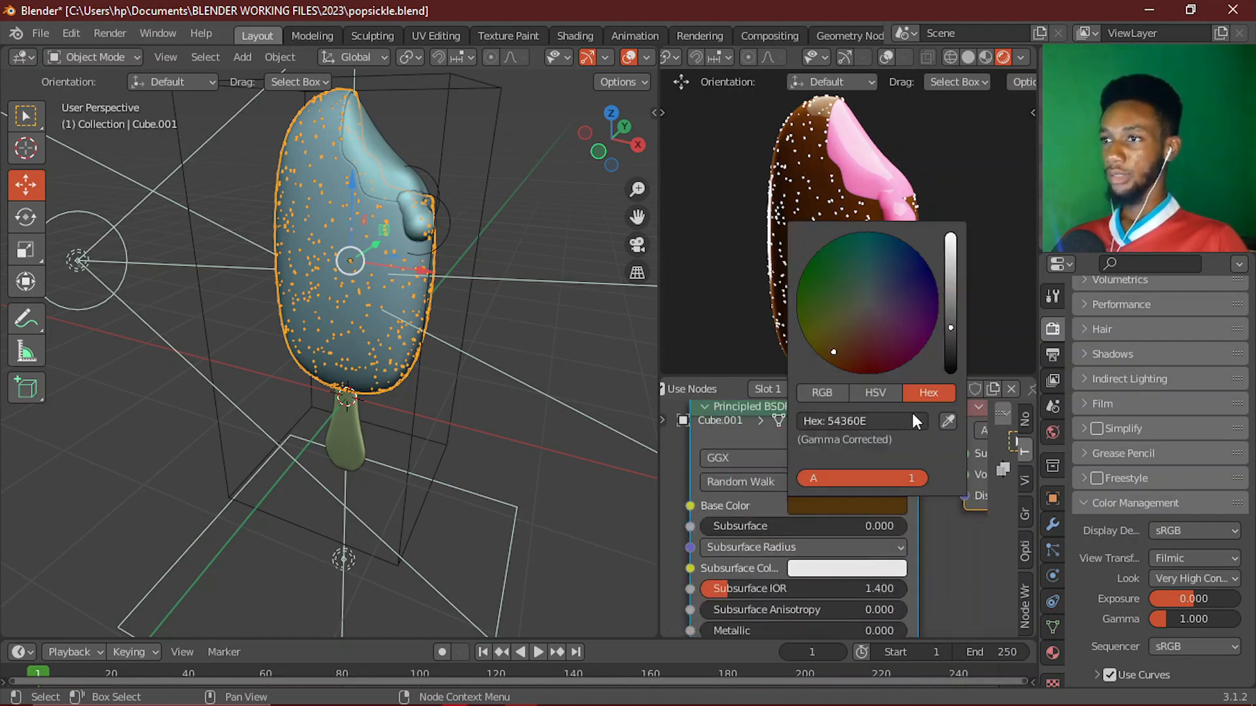
click(910, 416)
key(Return)
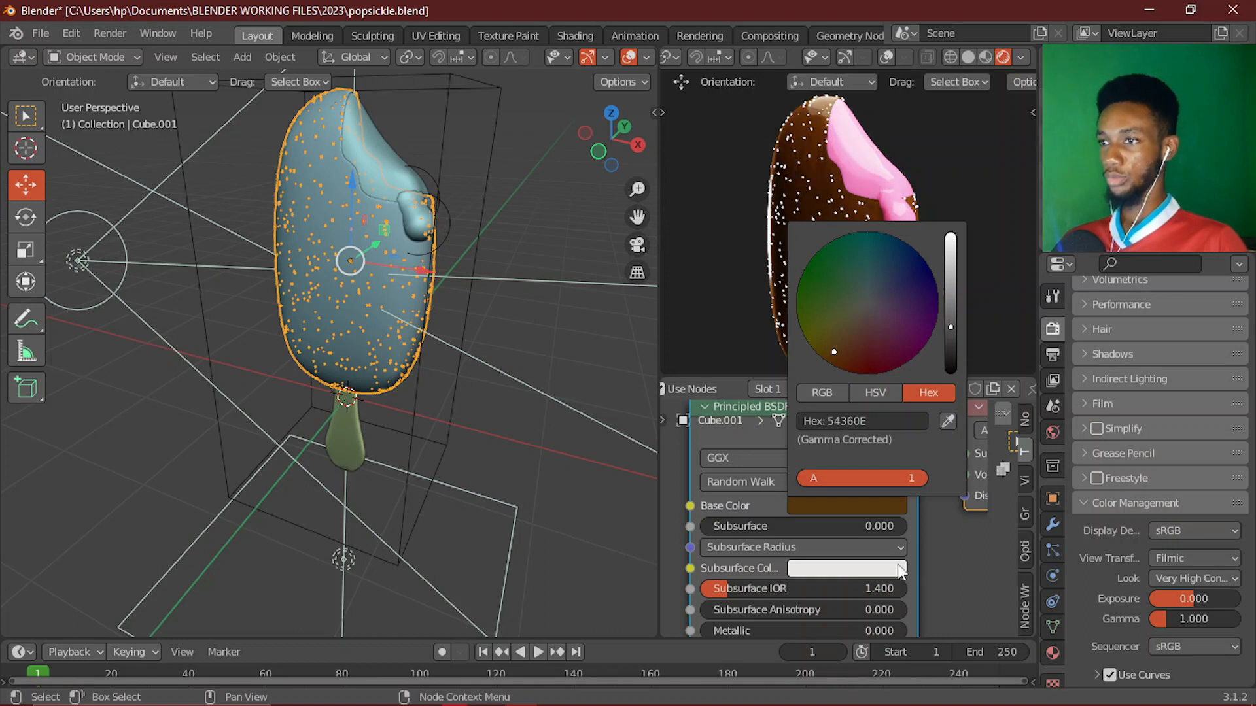
click(893, 568)
click(837, 416)
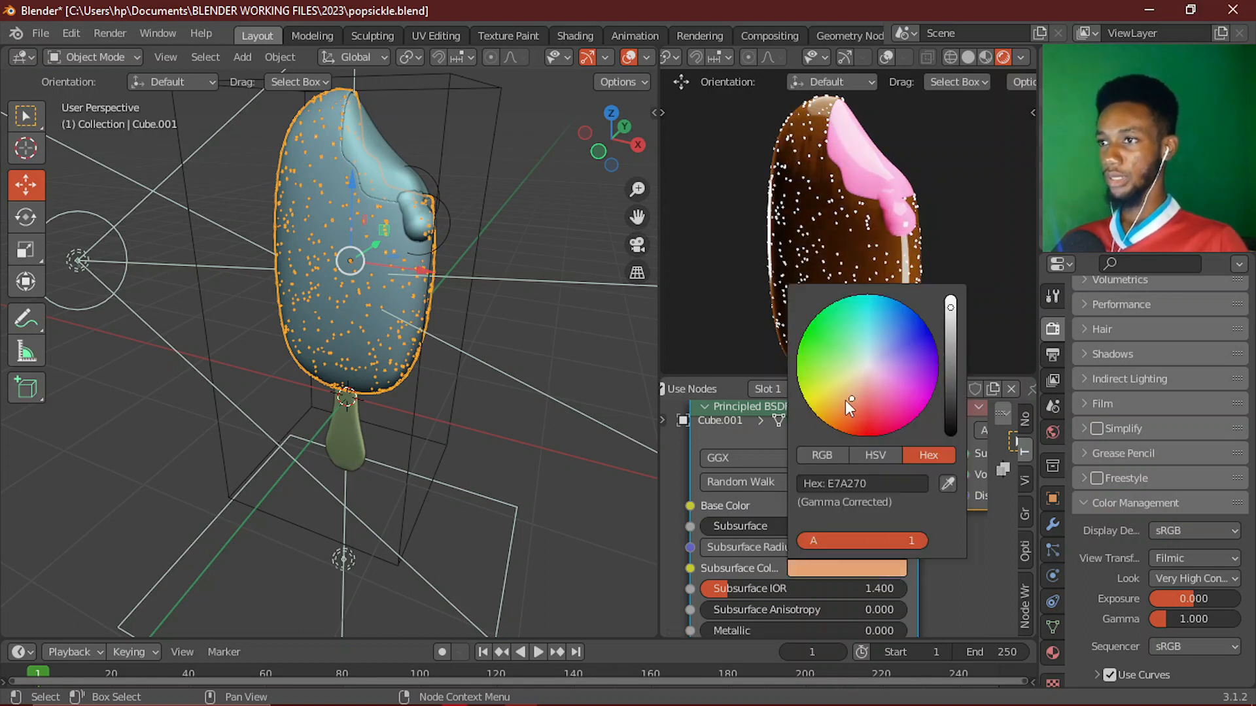
click(953, 359)
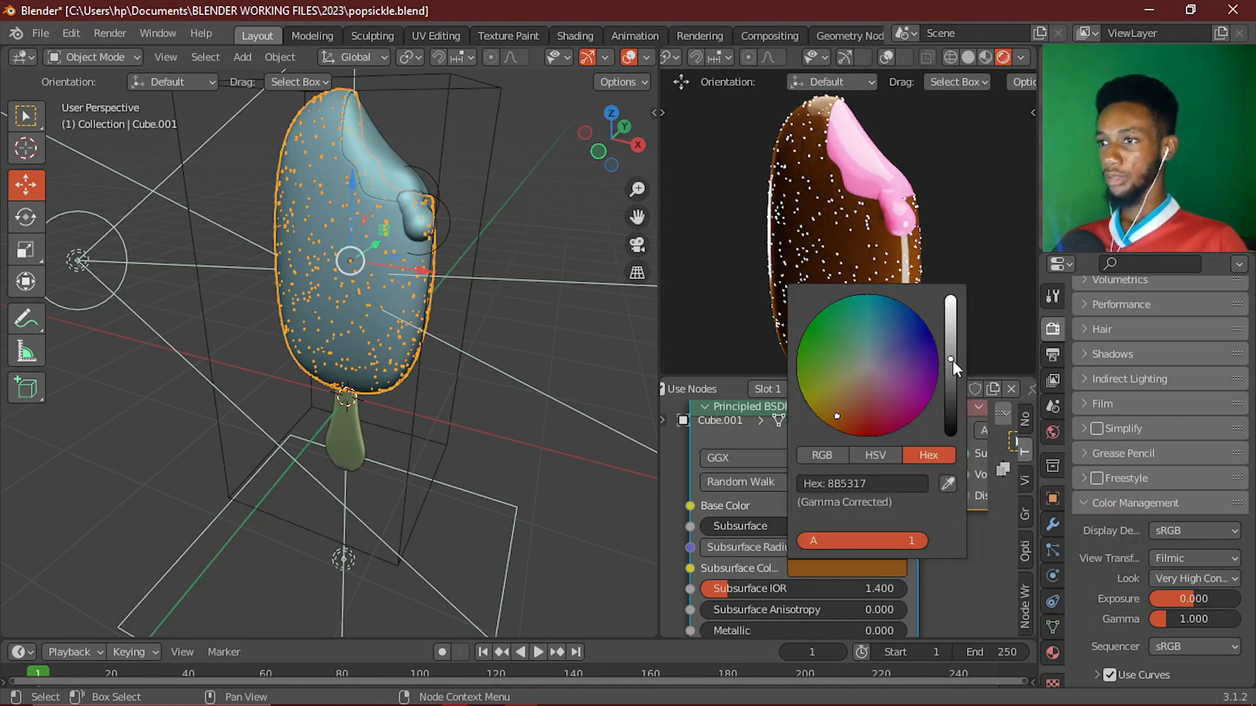
- Set the Subsurface amount of the chocolate coating's material to 0.2
click(772, 524)
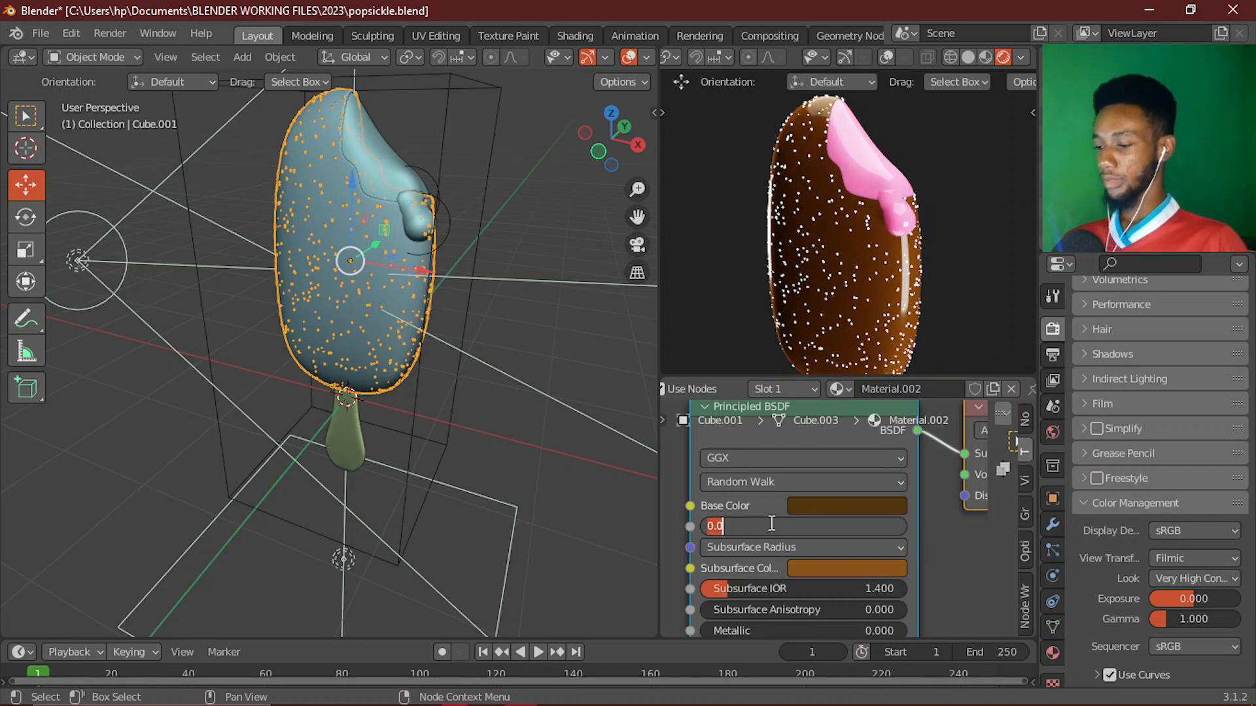
text(0)
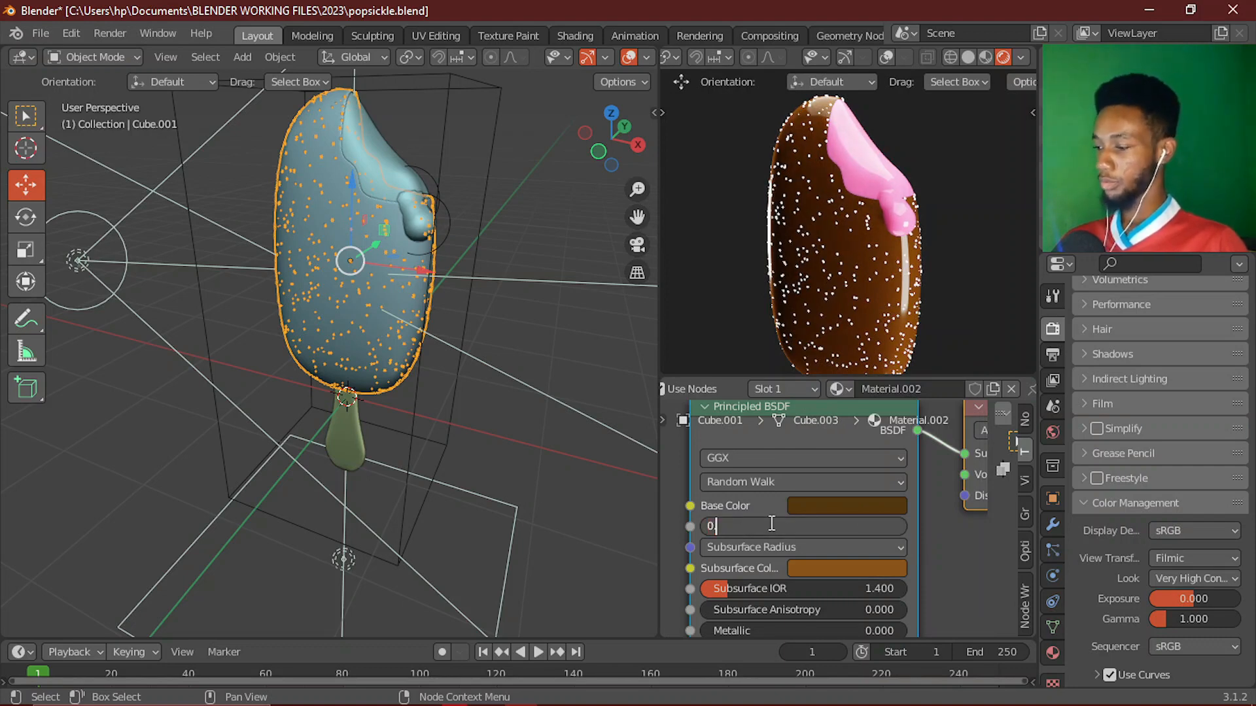
text(.2)
key(Return)
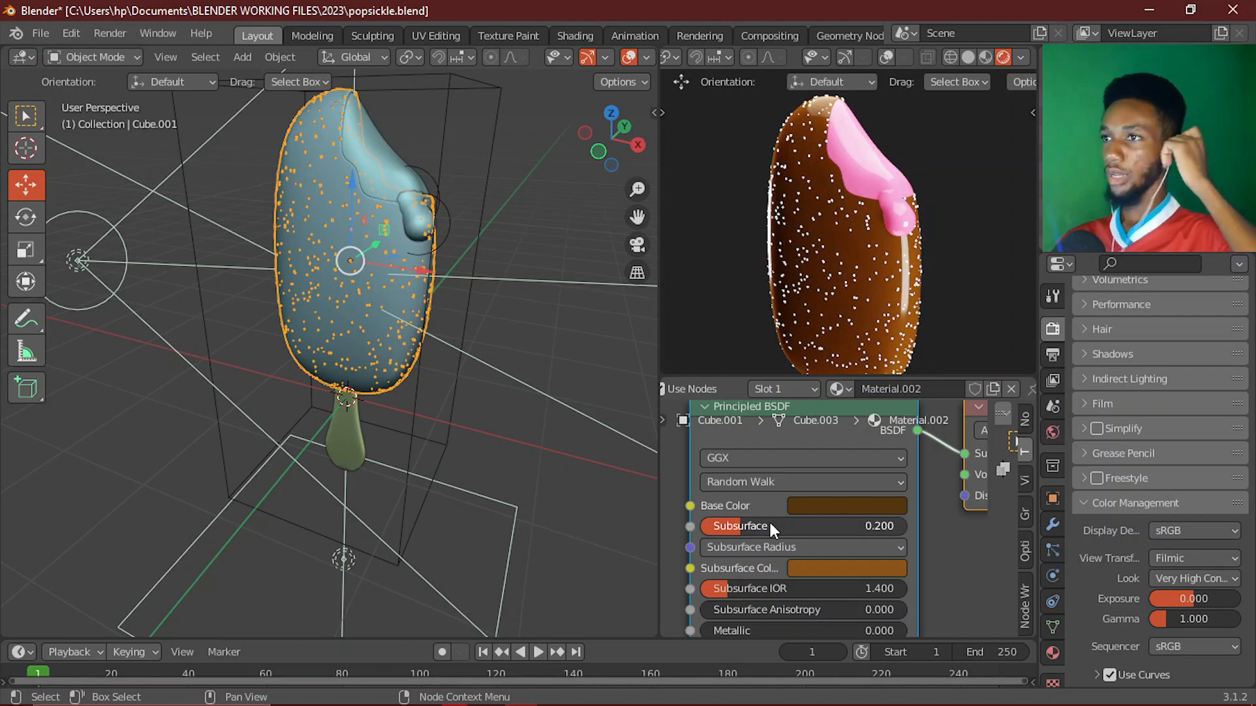
- Add a Noise Texture node to the chocolate material, in the free space before the Principled BSDF
scroll(841, 508, down, 10)
middle_drag(742, 578, 873, 515)
scroll(844, 266, up, 6)
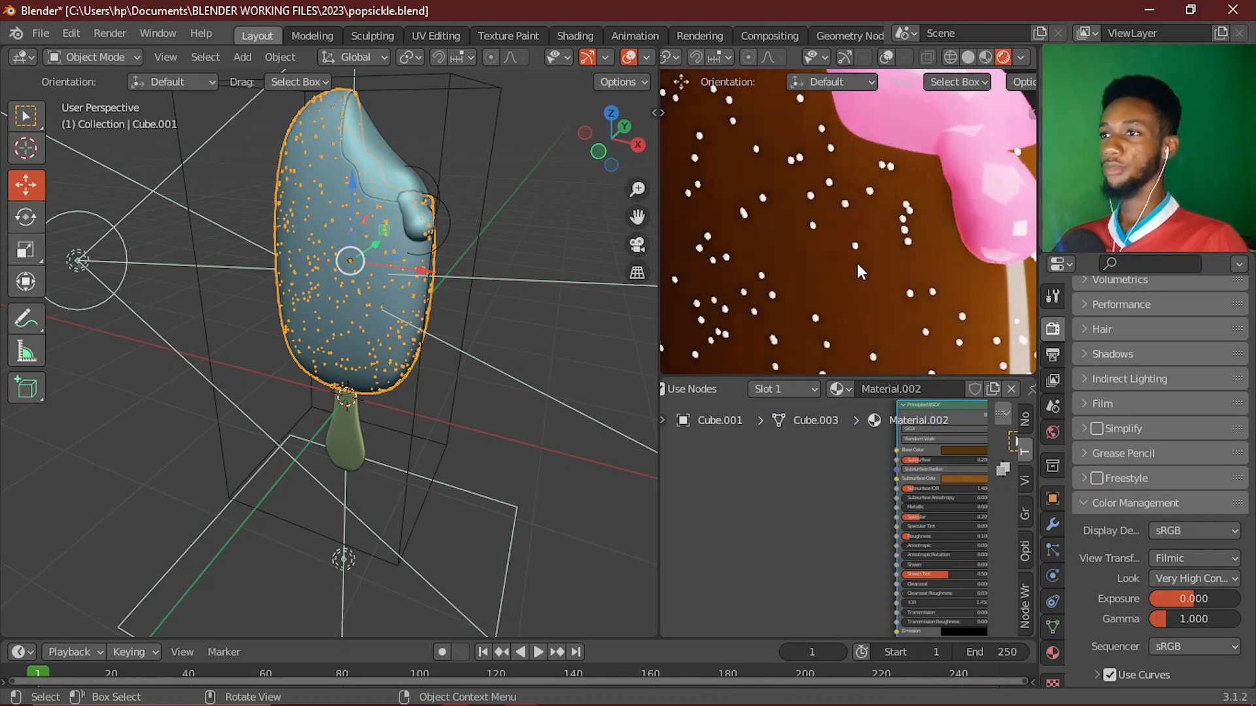
scroll(856, 263, down, 6)
middle_drag(807, 541, 910, 489)
middle_drag(846, 535, 785, 519)
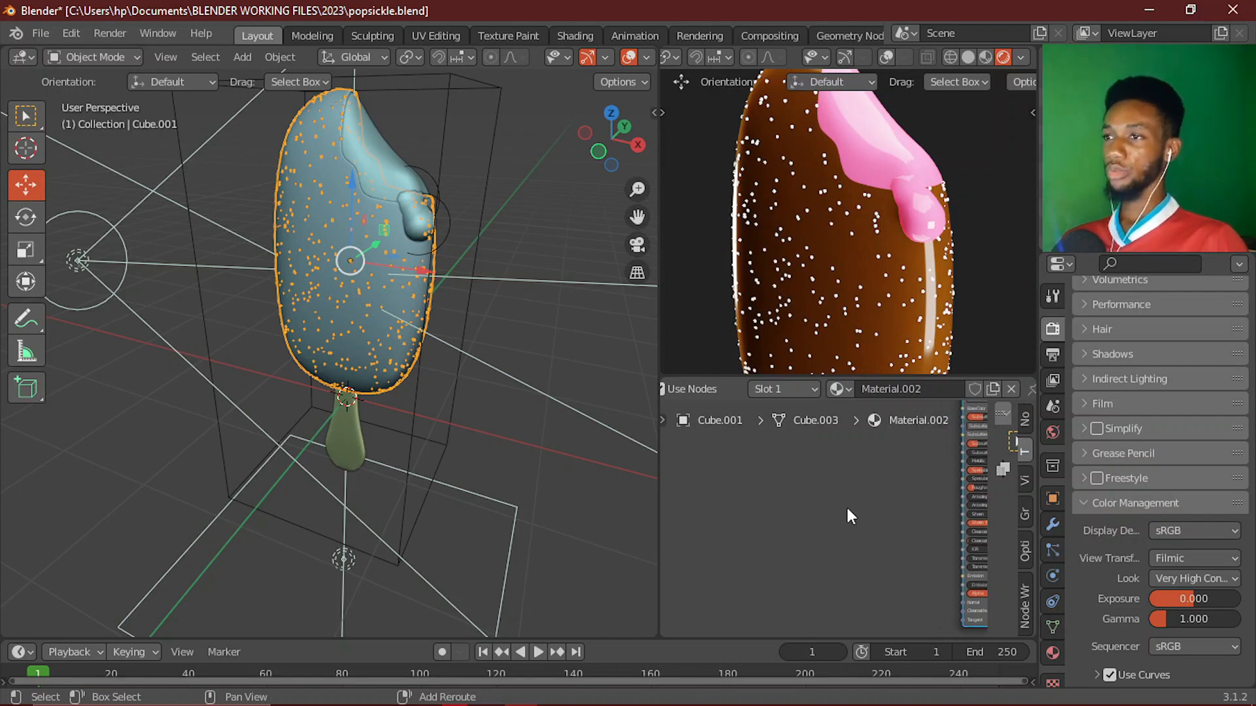
key(shift+a)
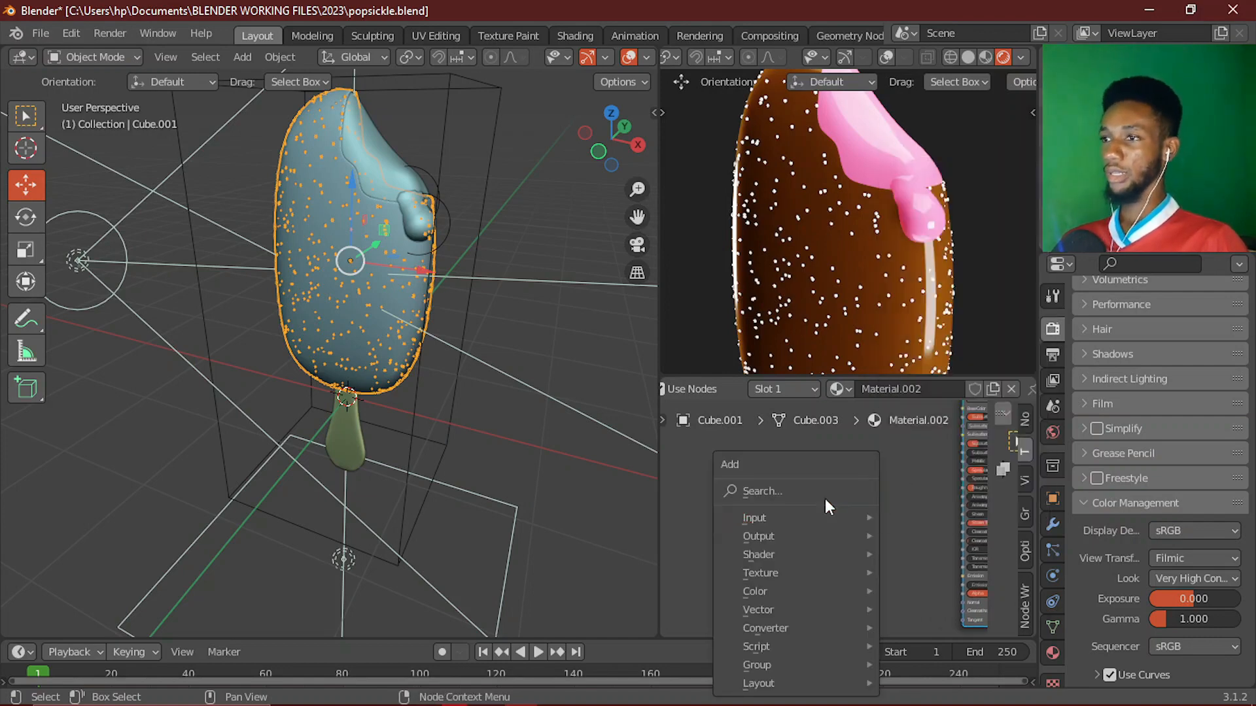
click(801, 492)
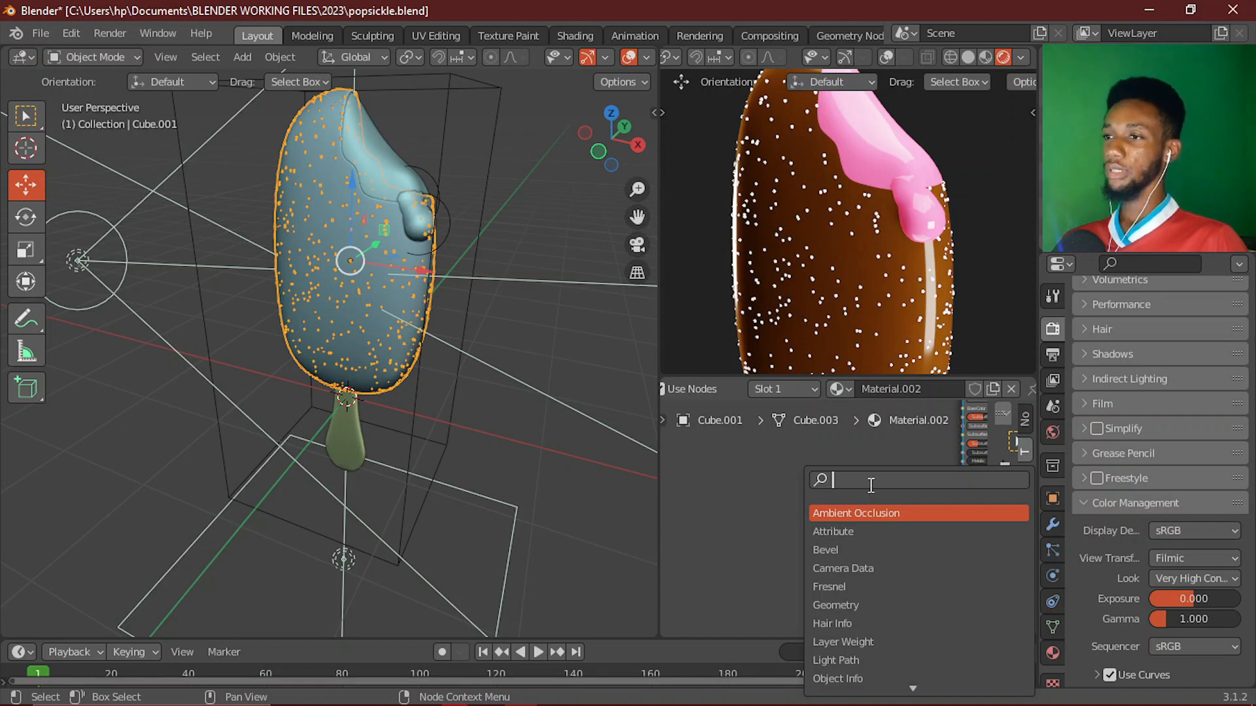
key(shift+a)
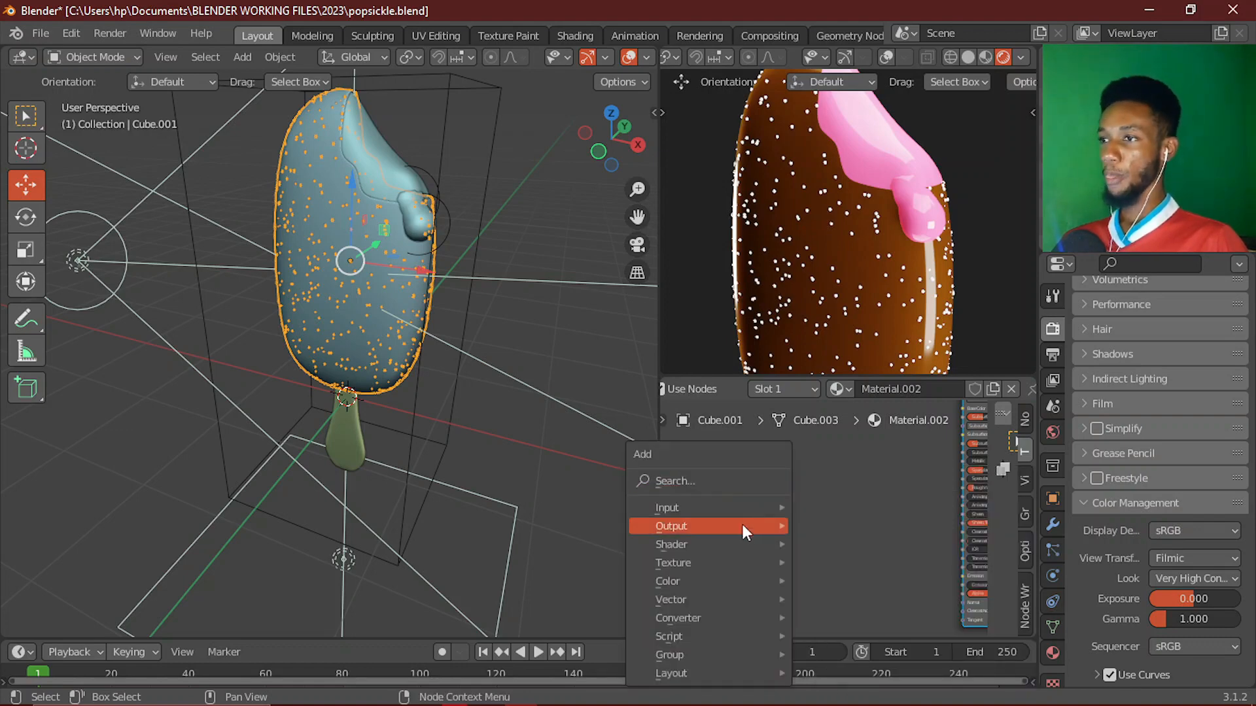
mouse_move(719, 561)
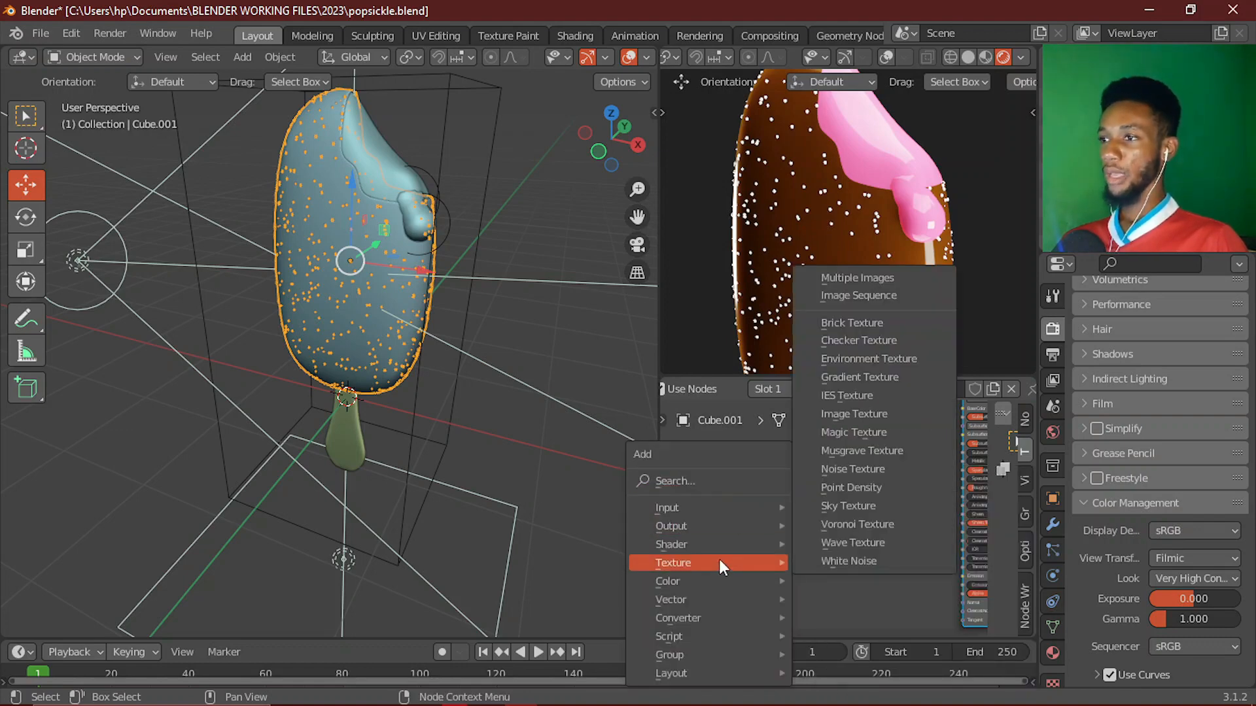
click(864, 470)
click(763, 484)
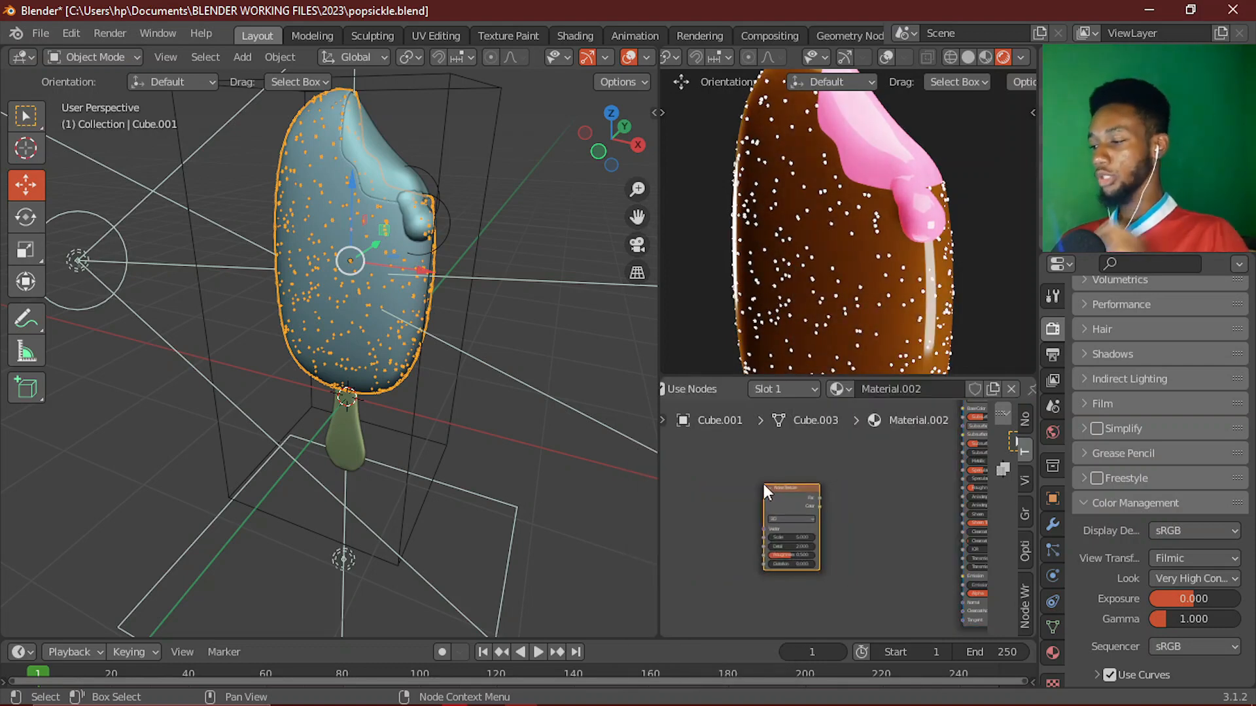
- Add Mapping and Texture Coordinate nodes that feed the Noise Texture's Vector input
key(ctrl+t)
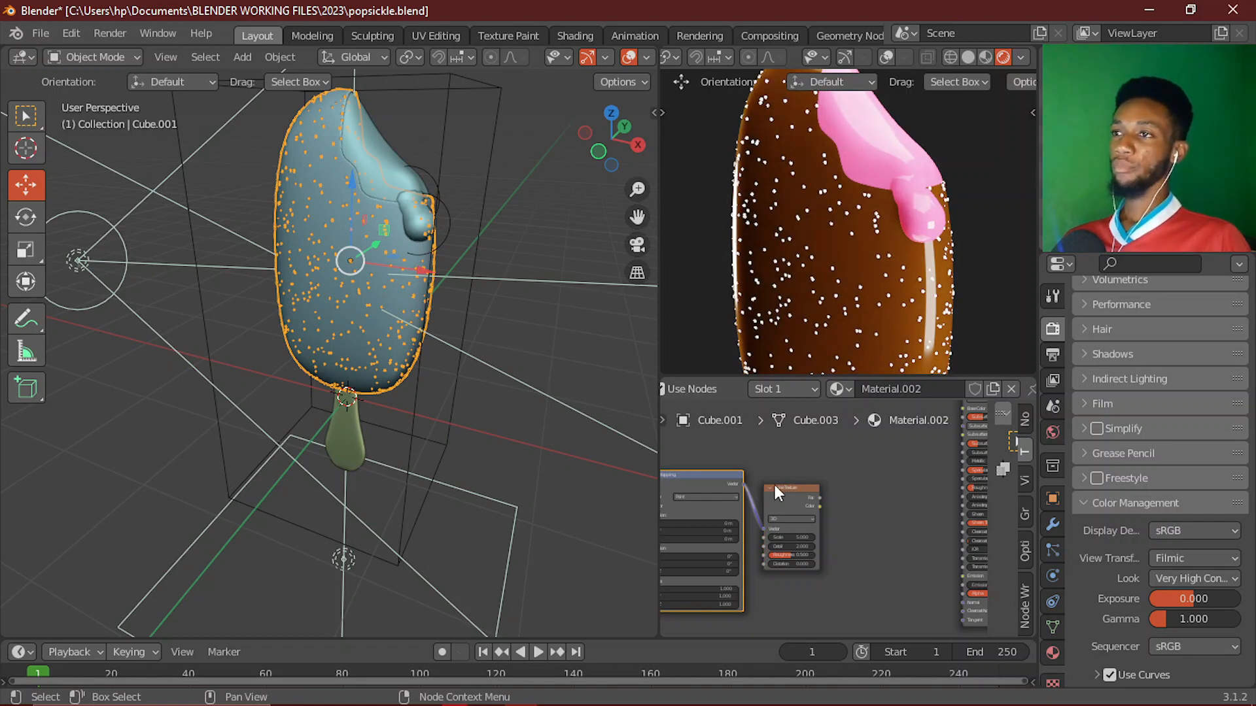
scroll(783, 531, down, 1)
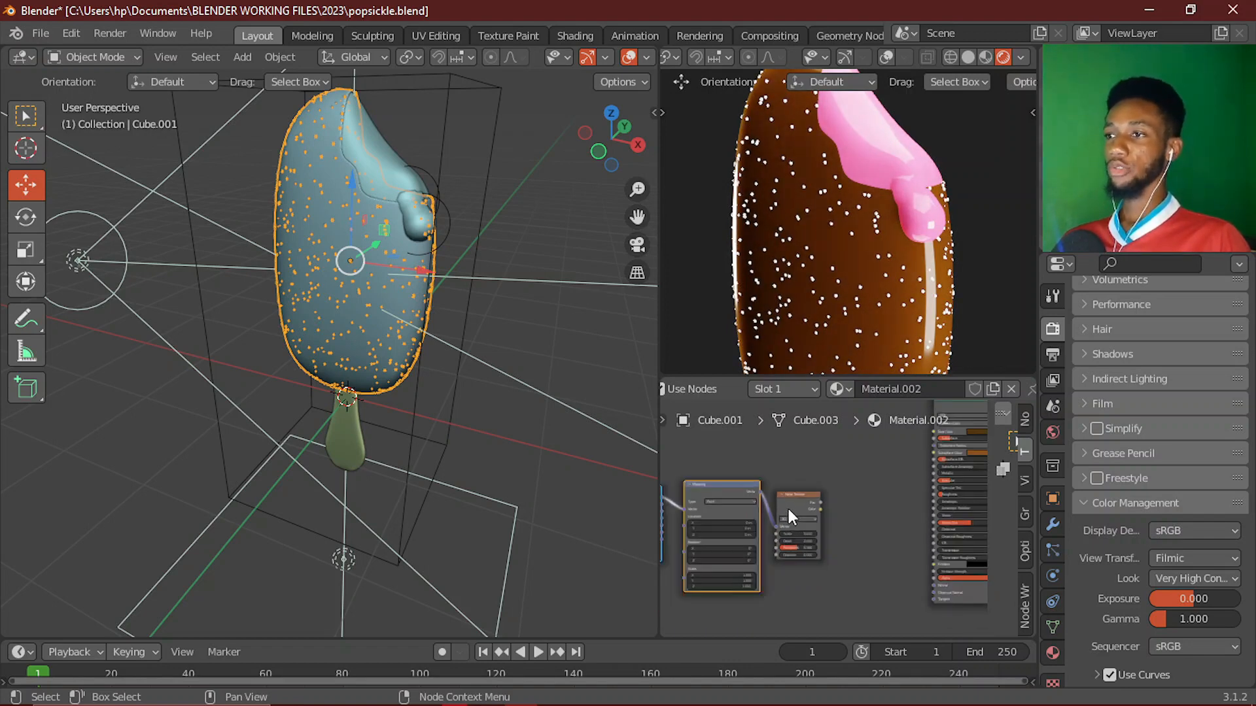
scroll(843, 518, up, 1)
middle_drag(787, 509, 844, 508)
scroll(786, 510, down, 2)
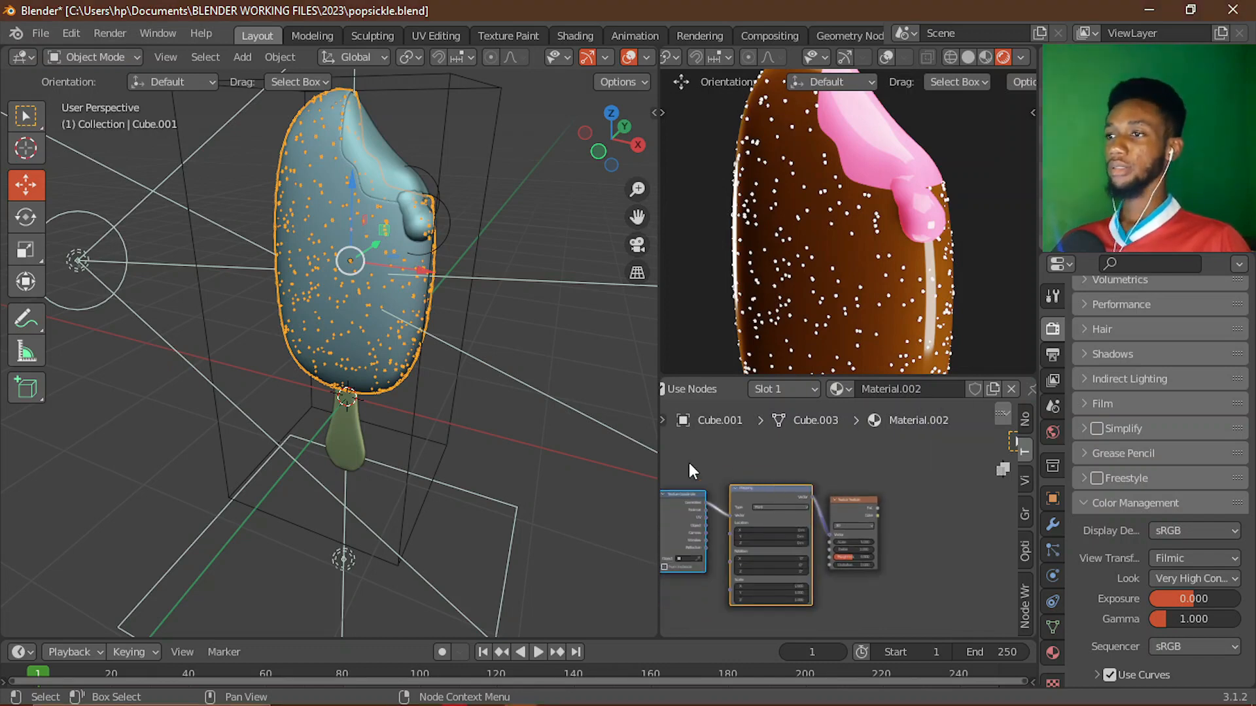
drag(689, 462, 733, 530)
- Add a ColorRamp node after the Noise Texture and connect the noise's Fac output to its Fac input
click(897, 490)
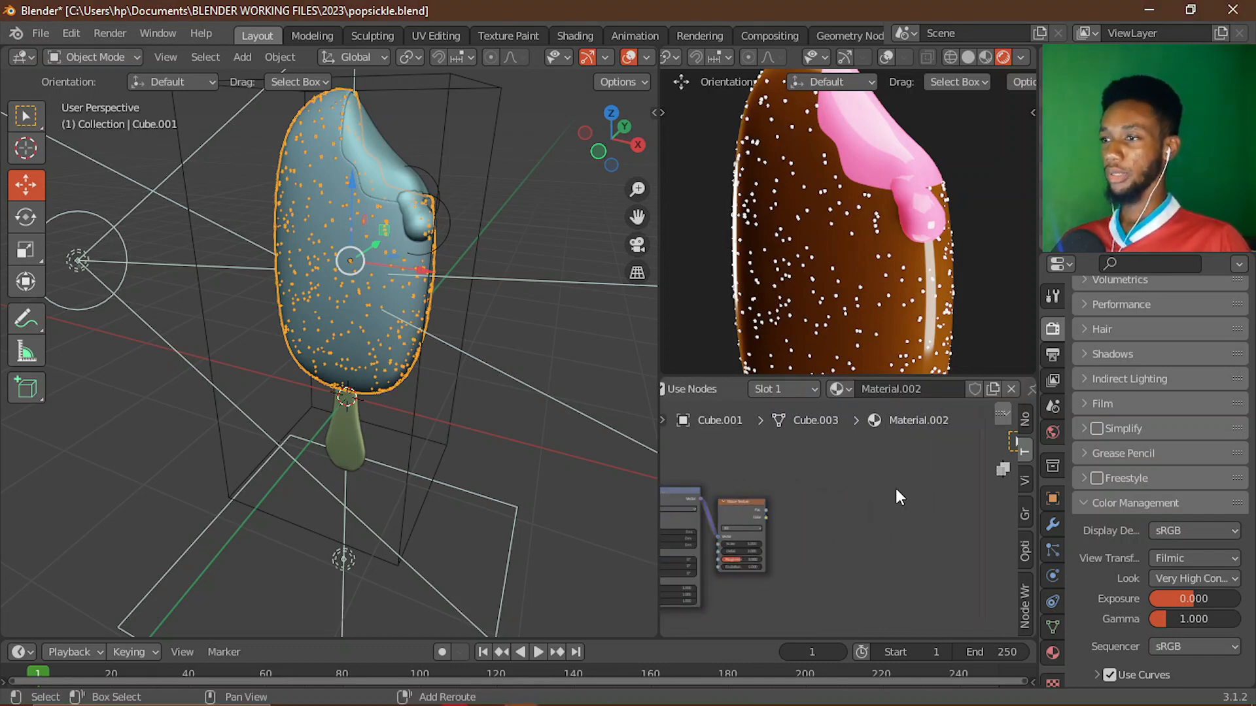
key(shift+a)
click(836, 409)
text(c)
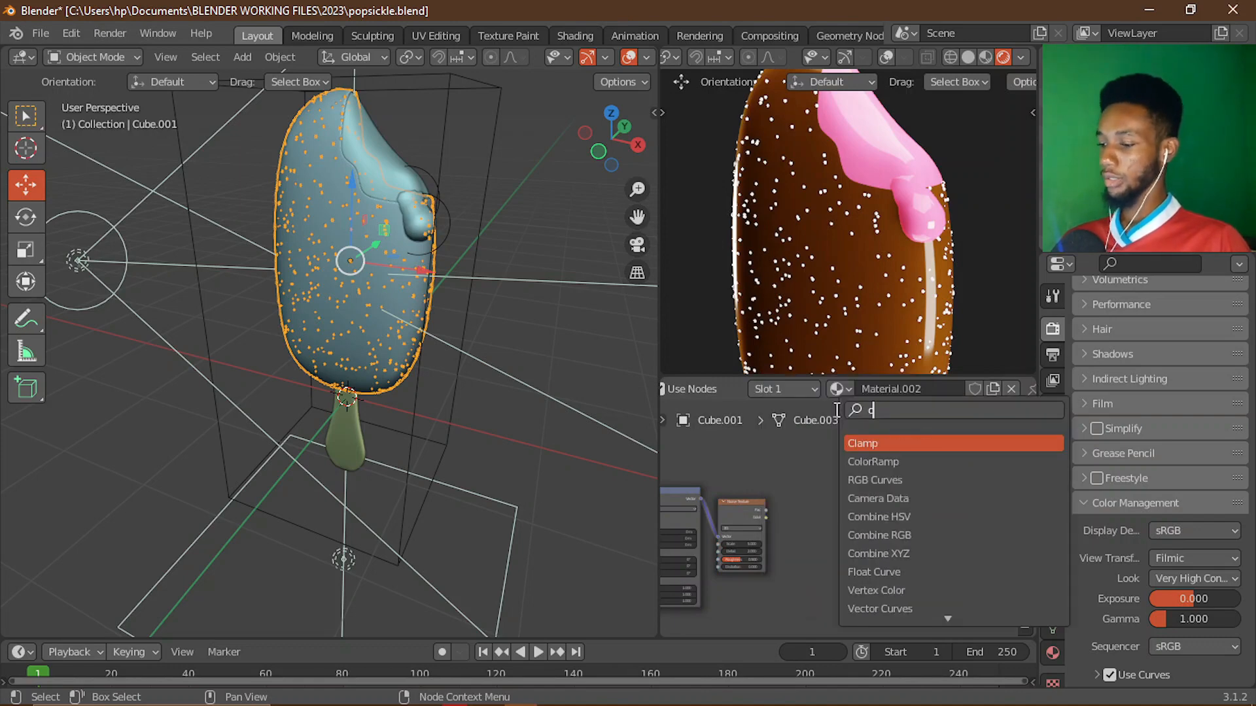
text(o)
click(878, 444)
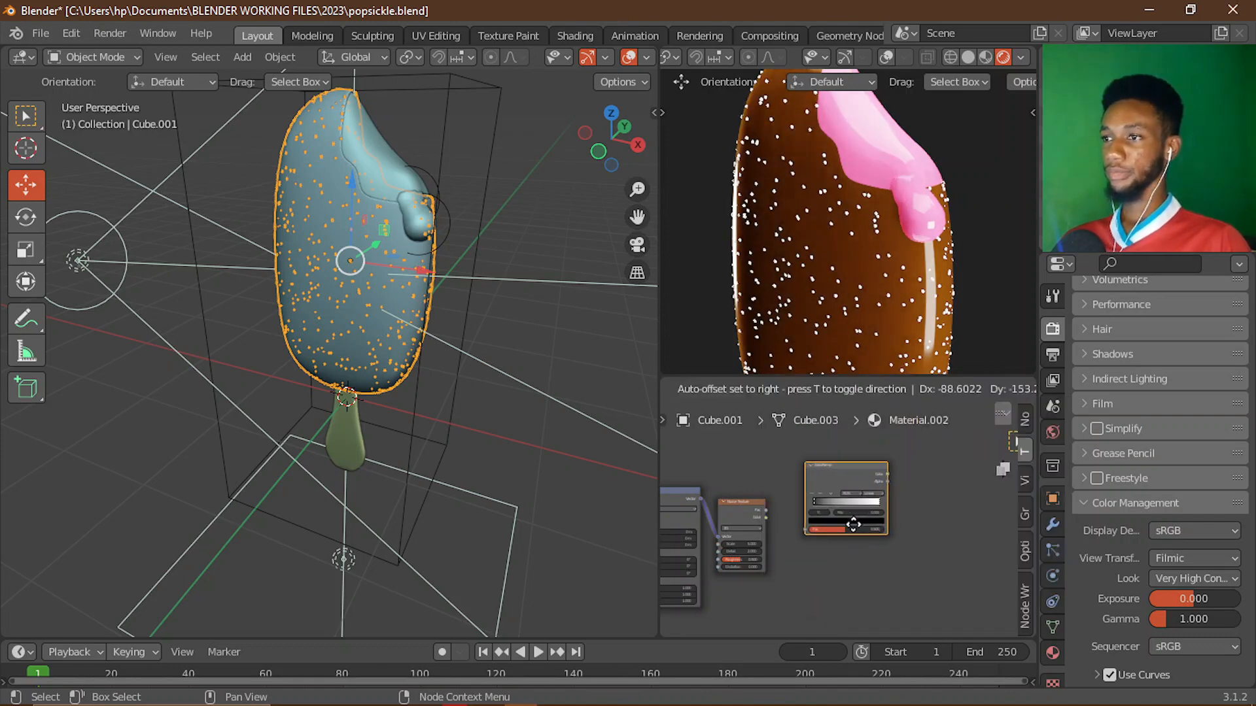
click(863, 491)
drag(762, 511, 769, 479)
key(Escape)
drag(810, 564, 812, 563)
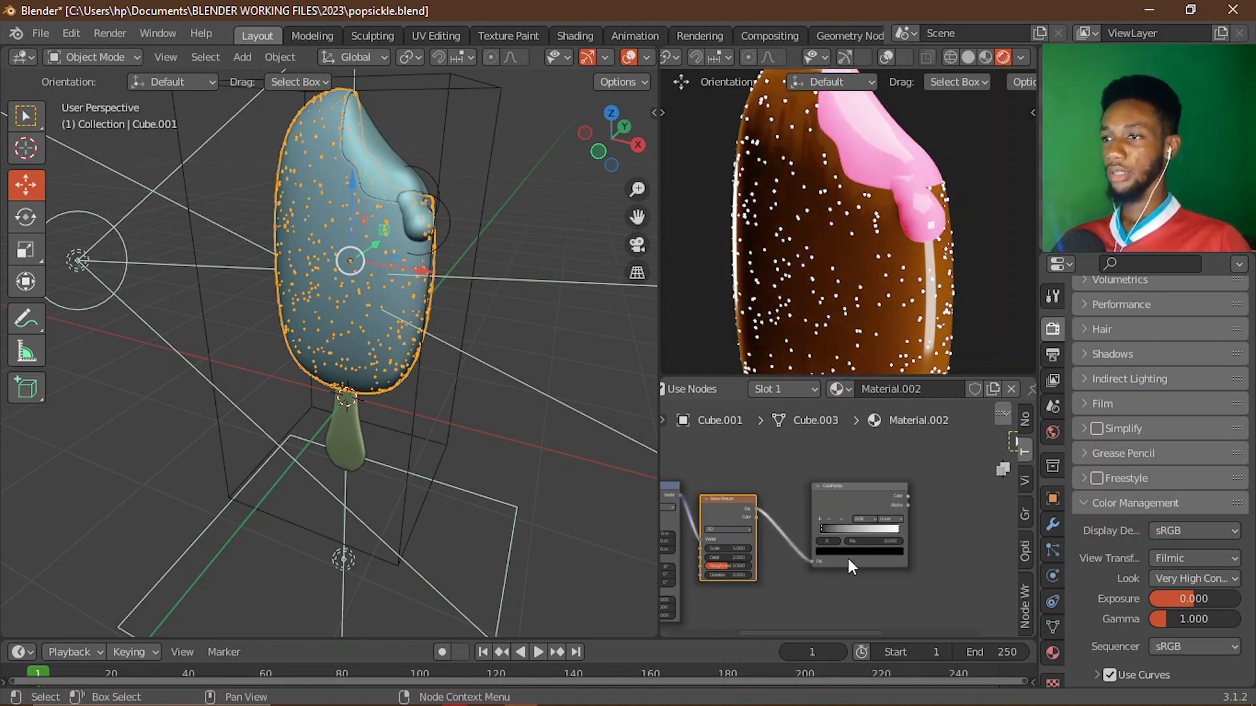
- Preview the ColorRamp node's Color output directly on the chocolate coating
scroll(909, 560, down, 1)
middle_drag(910, 560, 761, 574)
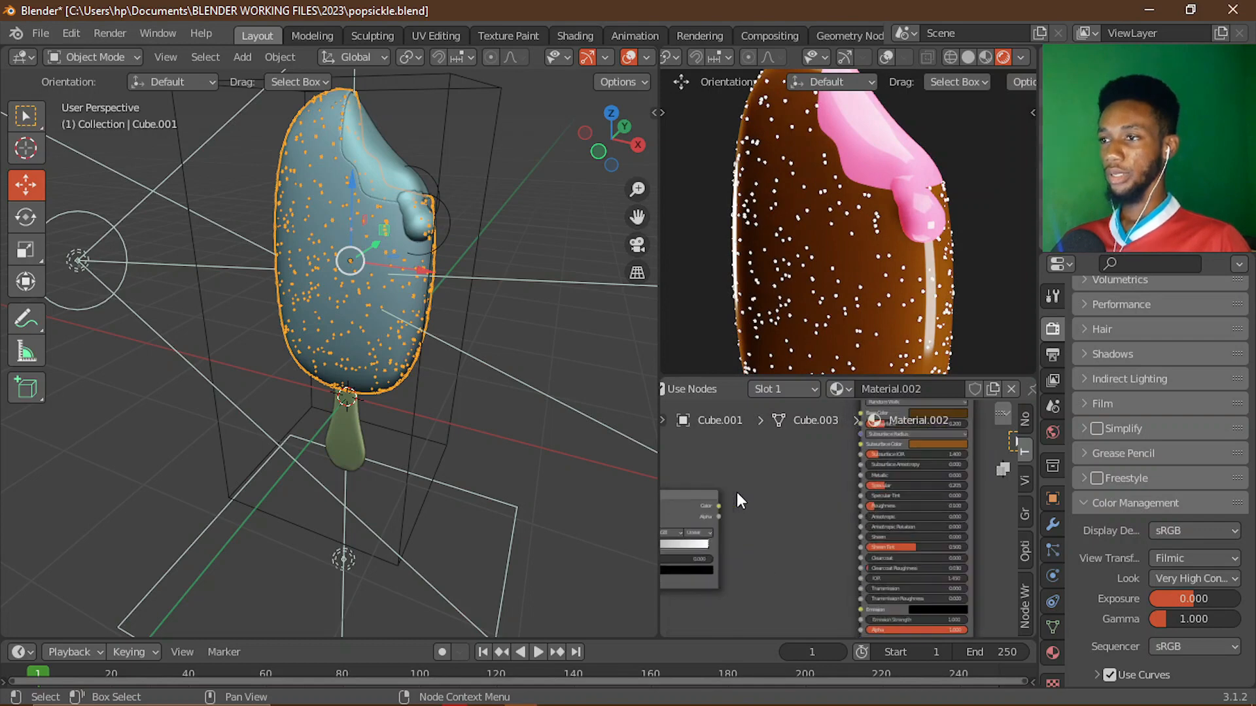
scroll(716, 498, up, 2)
middle_drag(716, 498, 838, 508)
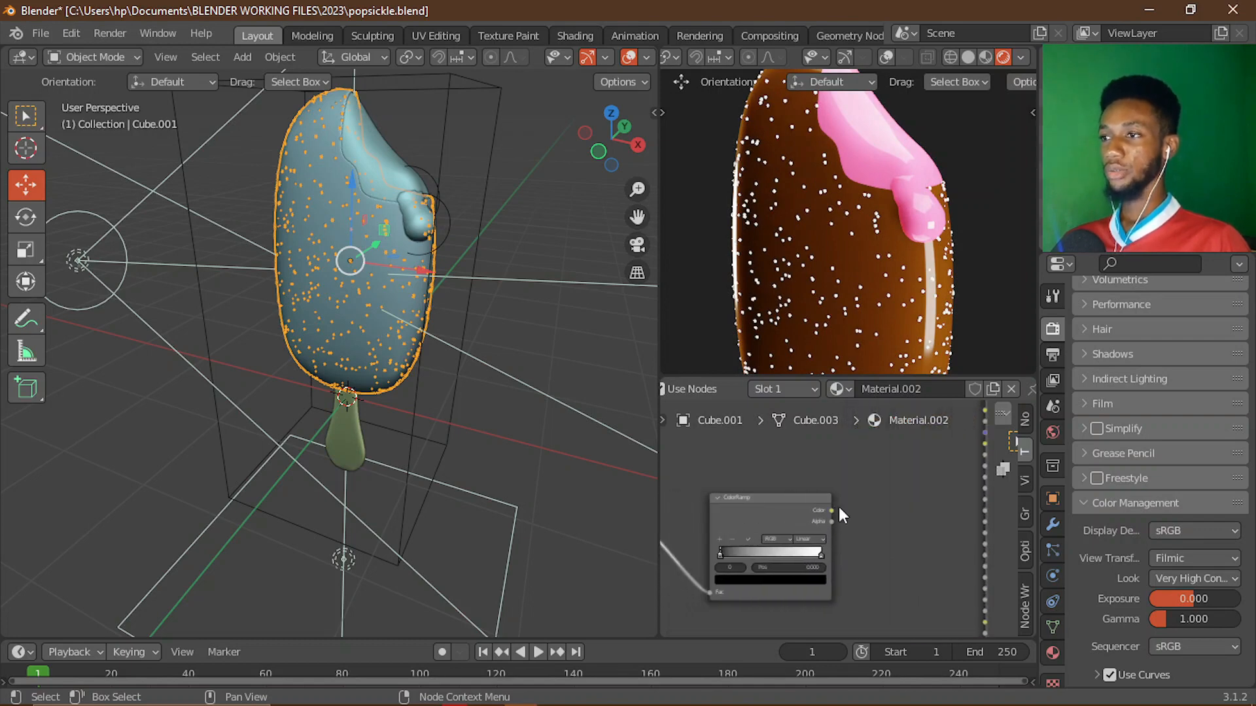
ctrl+shift+click(775, 500)
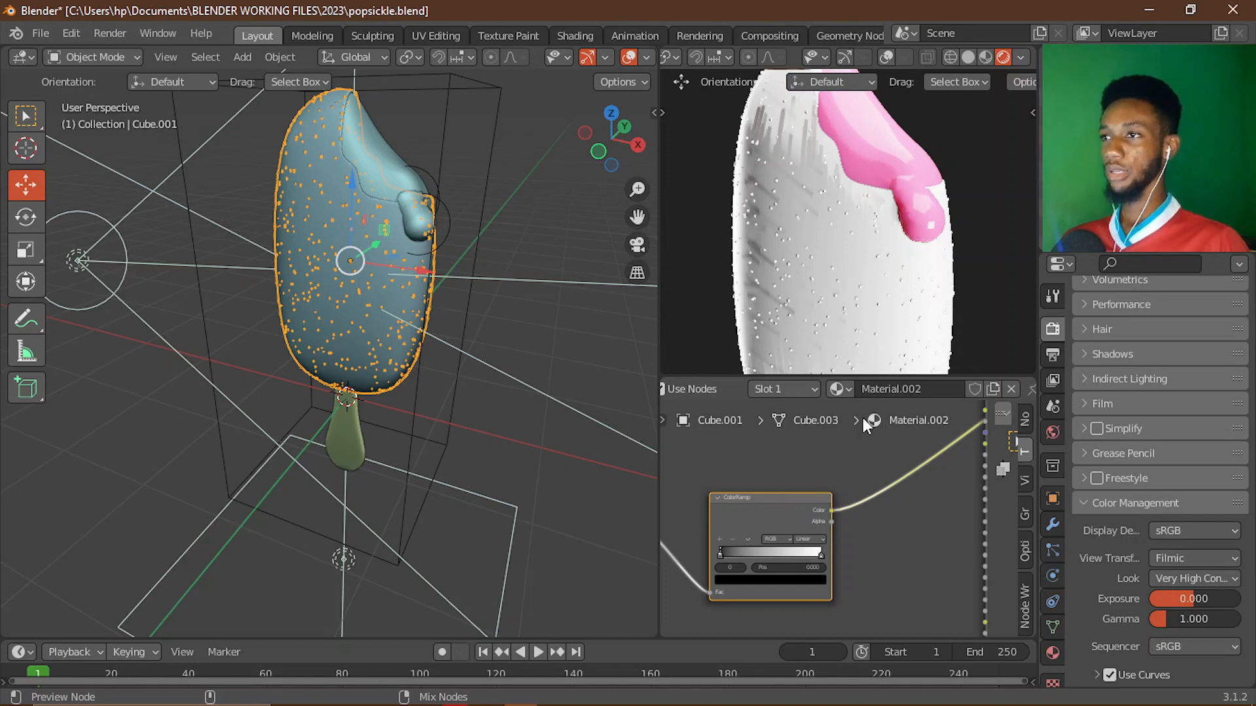
ctrl+shift+click(808, 499)
- Move the Texture Coordinate and Mapping nodes away from the Noise Texture and shift the Noise Texture node to even out the spacing
middle_drag(823, 492, 897, 494)
click(855, 471)
scroll(857, 481, down, 2)
middle_drag(817, 474, 883, 473)
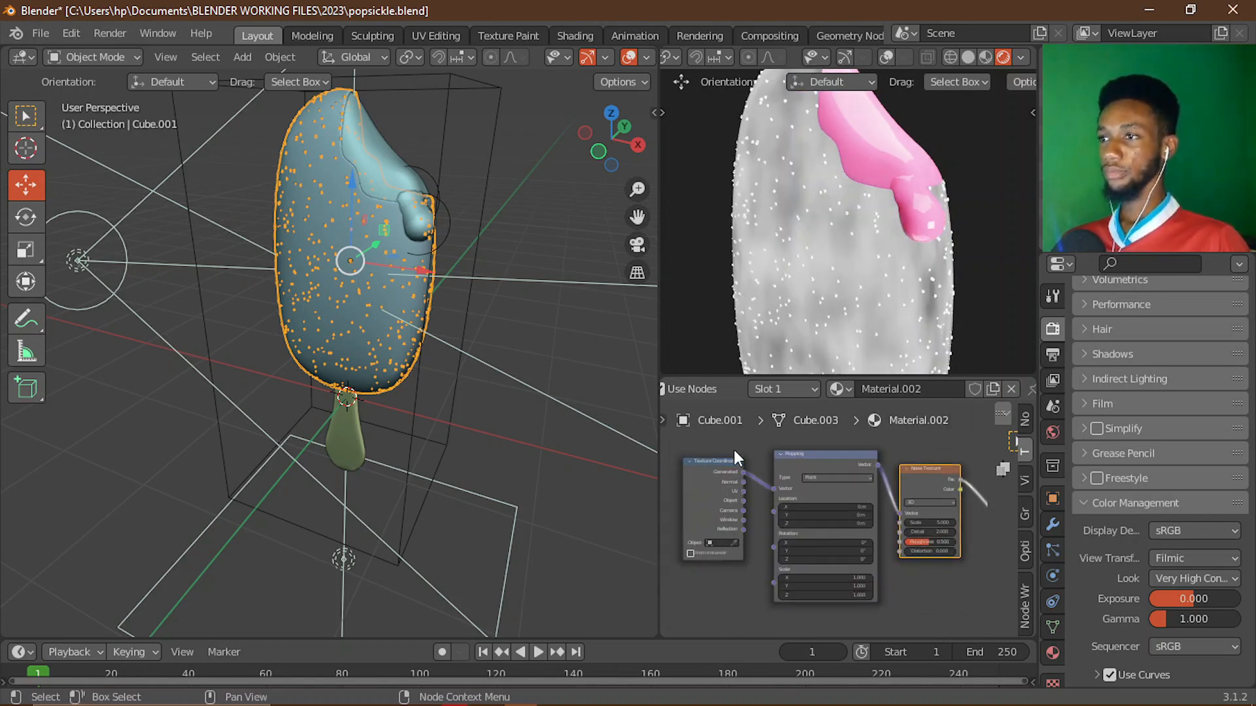
drag(733, 450, 777, 496)
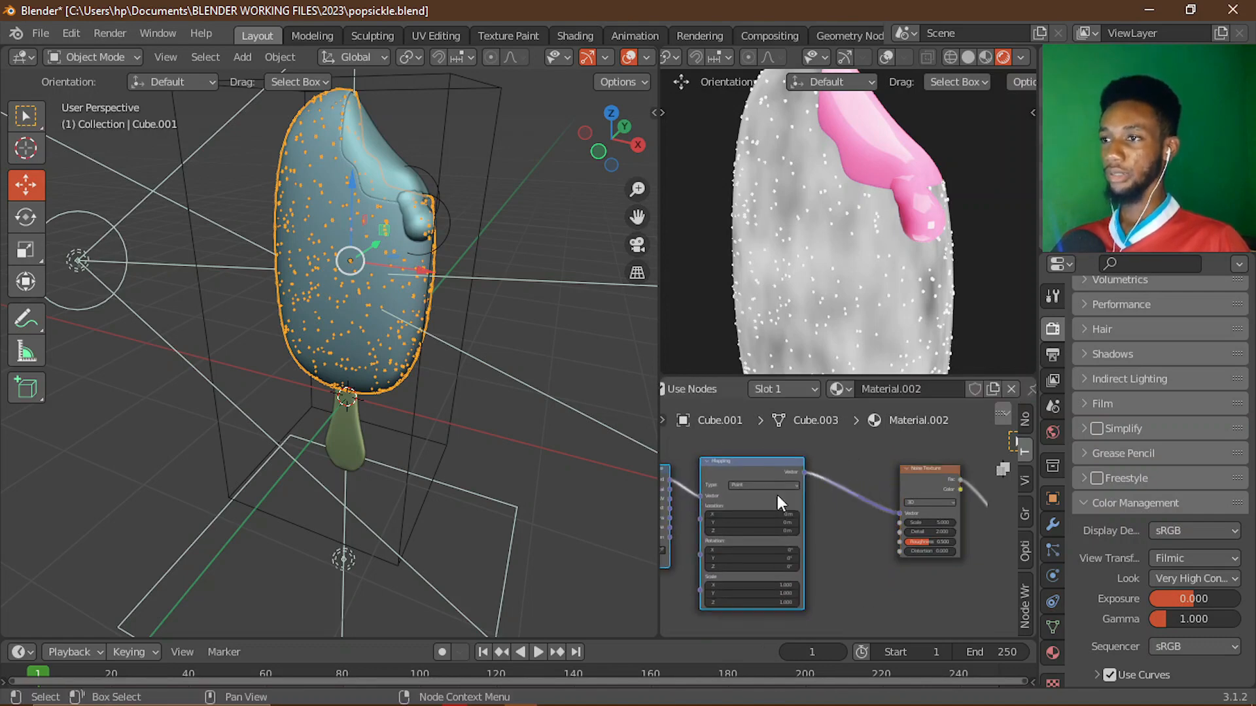
click(924, 472)
drag(916, 476, 869, 476)
scroll(880, 510, up, 2)
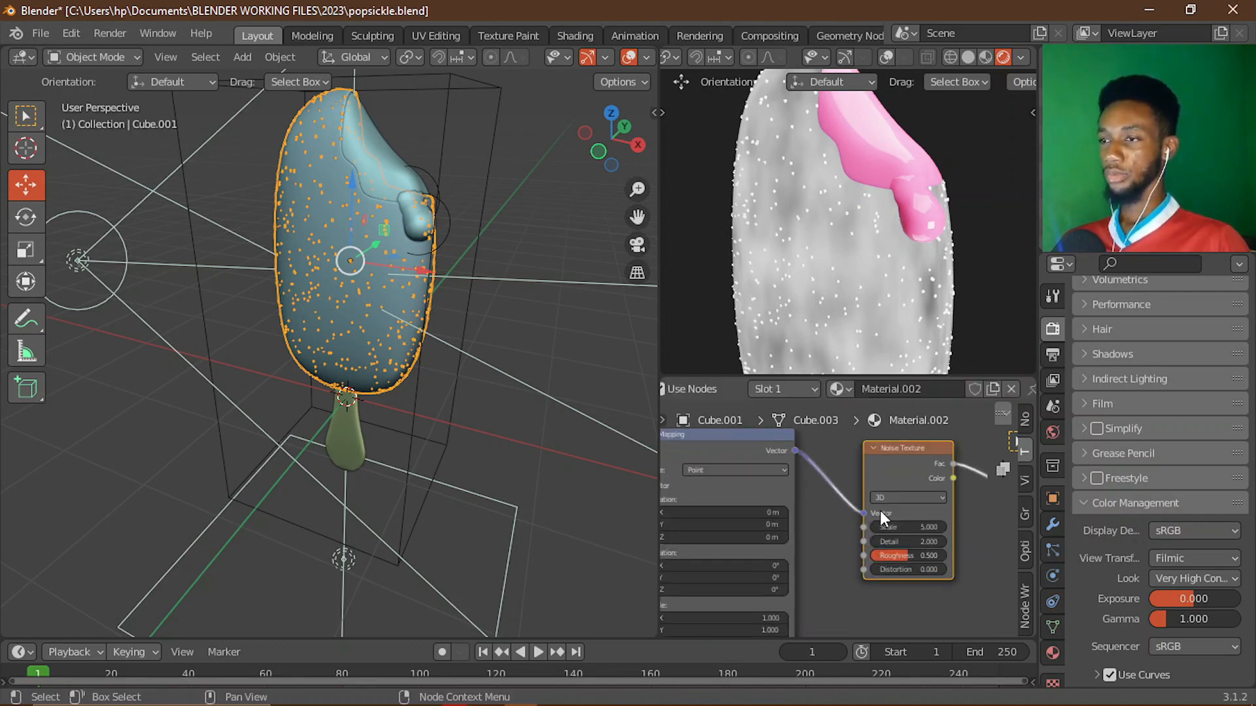
- Increase the Noise Texture's Scale to about 12.3
middle_drag(880, 510, 752, 524)
scroll(753, 551, up, 1)
drag(771, 546, 815, 546)
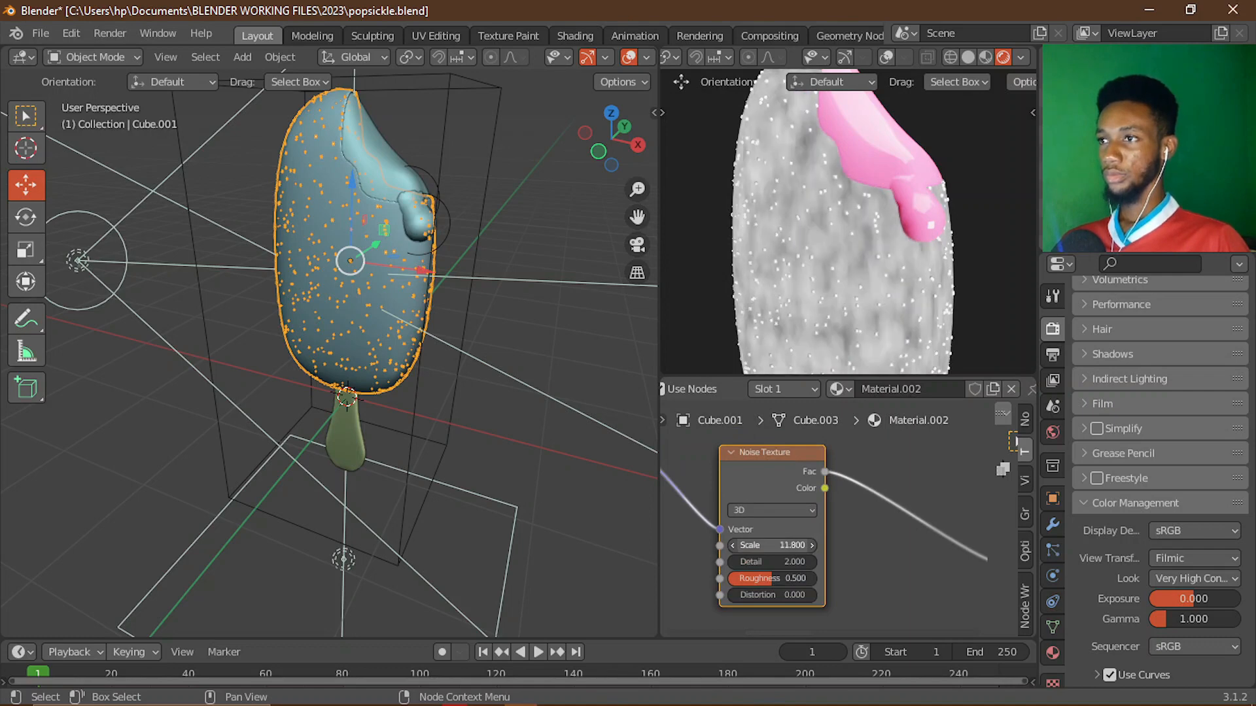
- Connect the Texture Coordinate node's Object output to the Mapping node's Vector input in place of Generated
scroll(889, 515, down, 1)
middle_drag(892, 516, 1030, 489)
scroll(801, 487, up, 1)
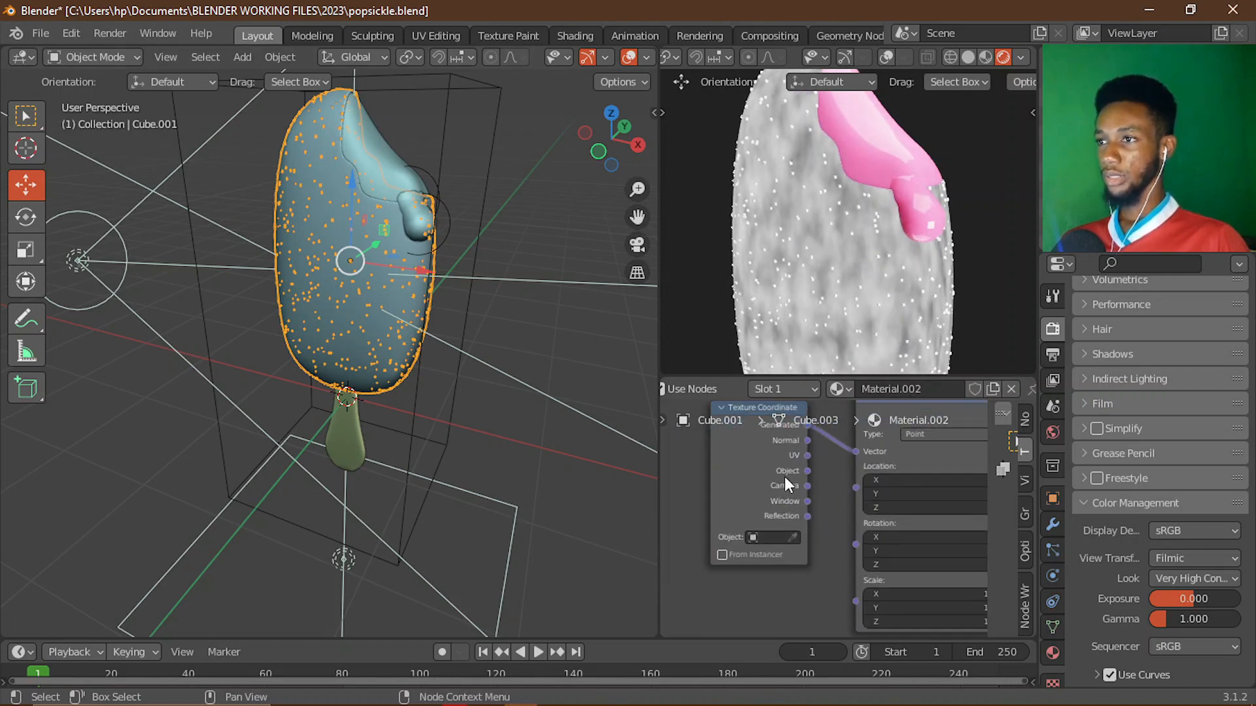
drag(807, 471, 851, 456)
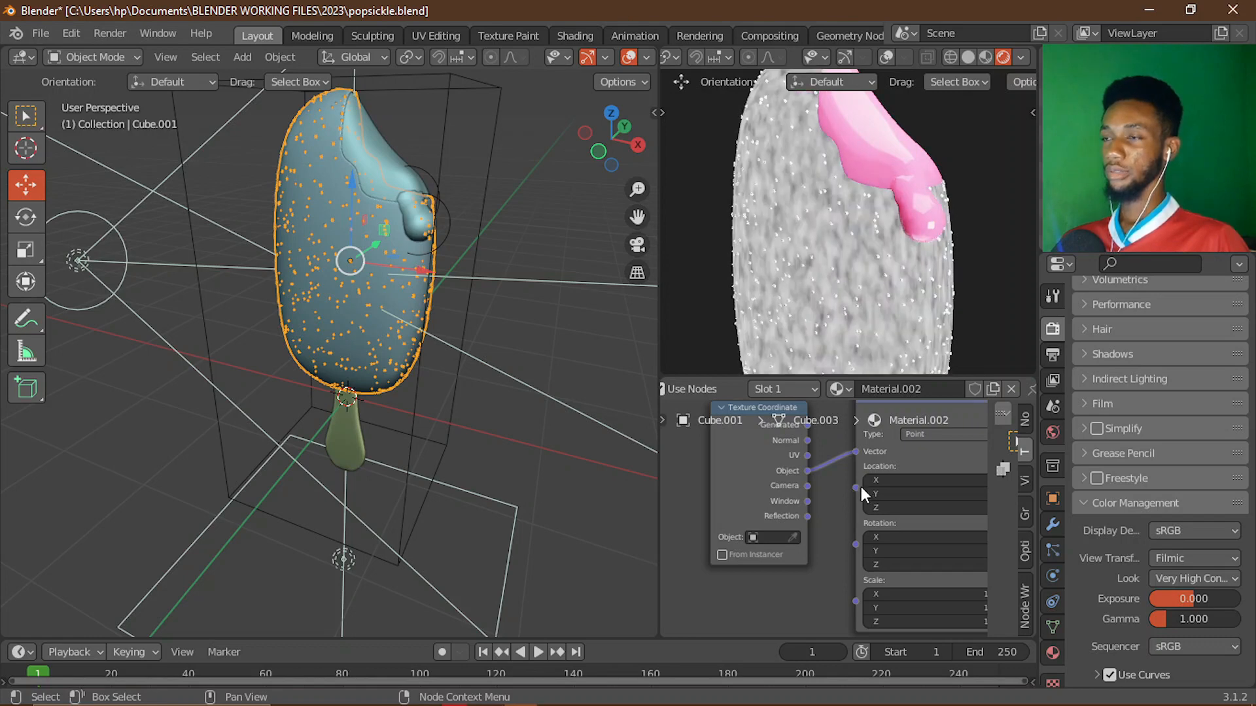
- Switch the Noise Texture node's type to Voronoi Texture
scroll(861, 488, down, 2)
middle_drag(851, 510, 940, 532)
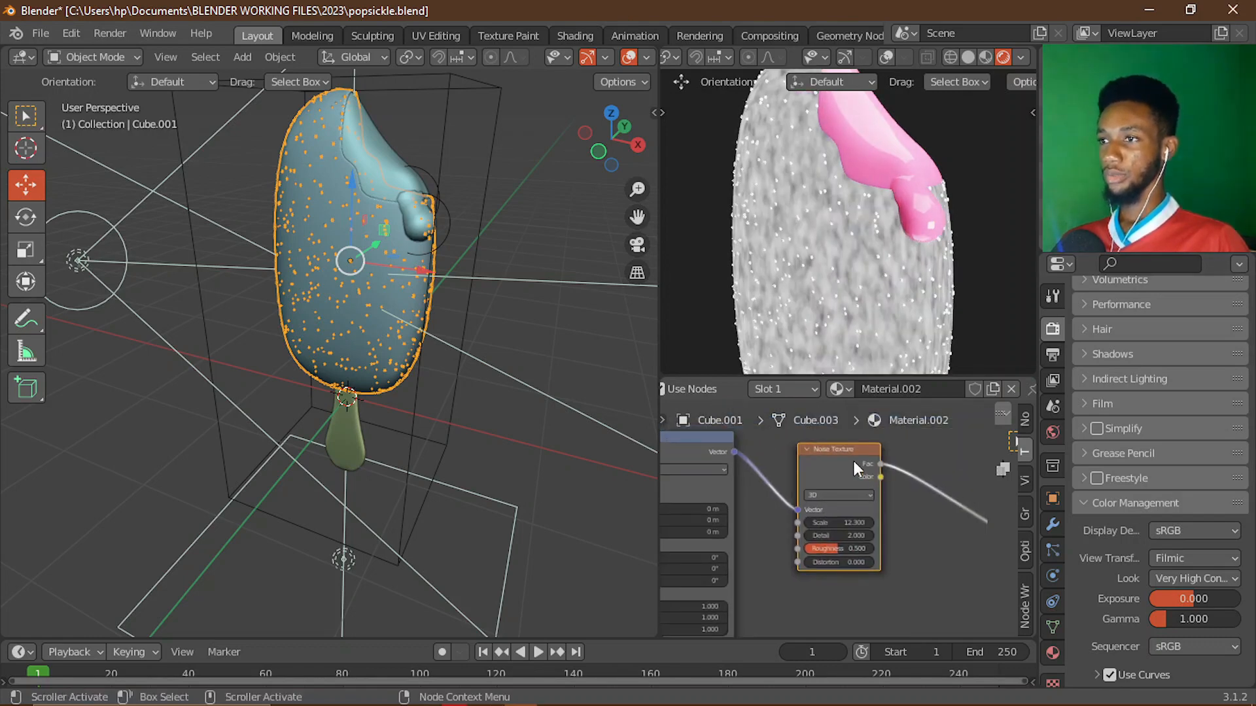
key(shift+s)
mouse_move(853, 460)
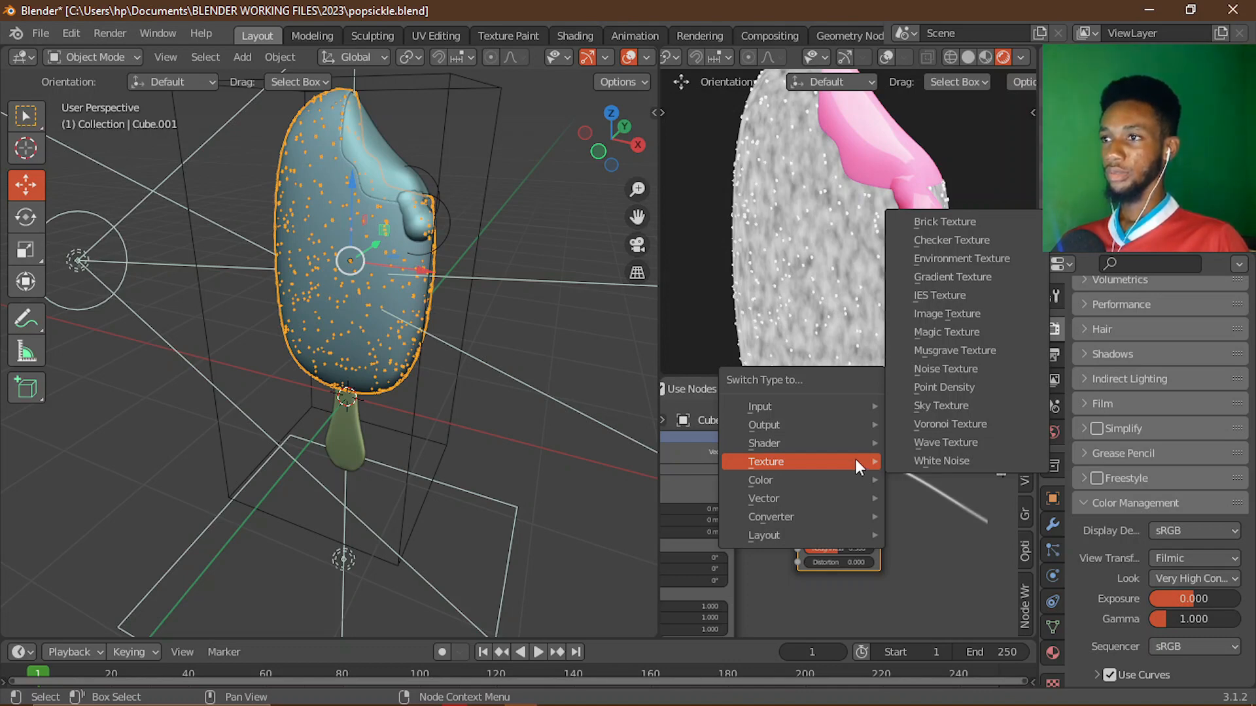
click(962, 424)
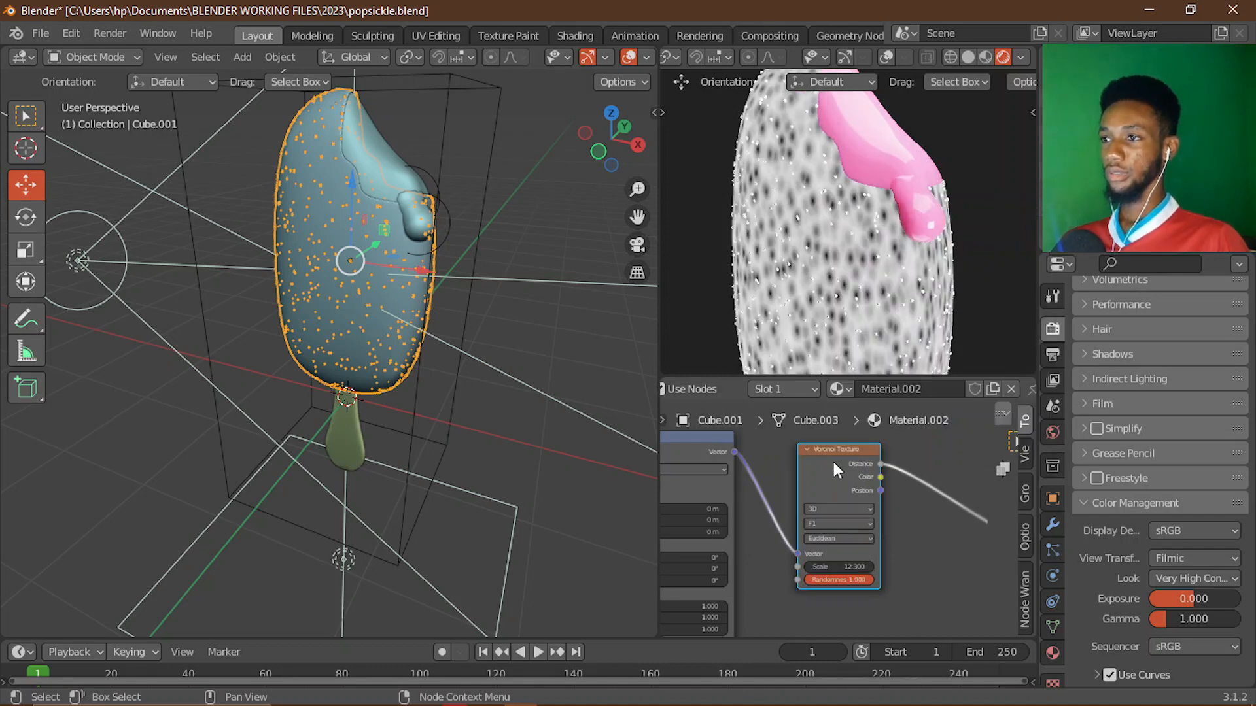
scroll(839, 295, up, 2)
scroll(818, 556, down, 2)
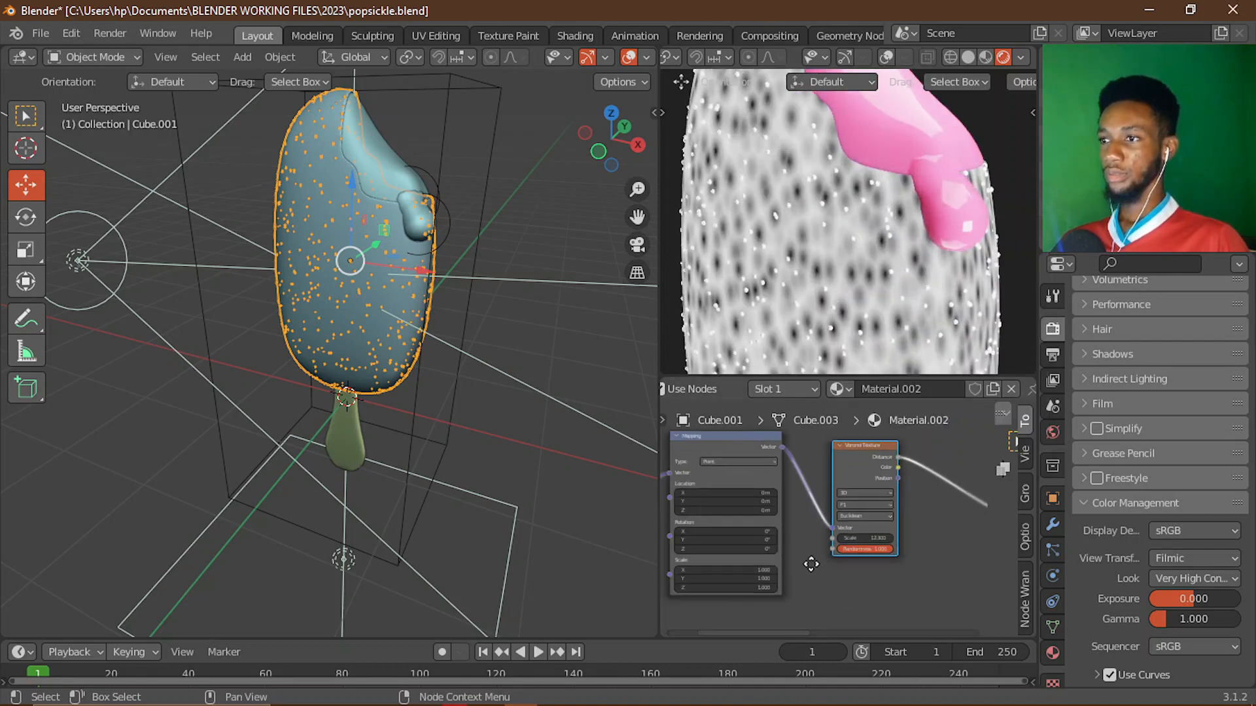
- Add a Noise Texture node and place it below the Mapping node
middle_drag(810, 561, 913, 536)
key(shift+a)
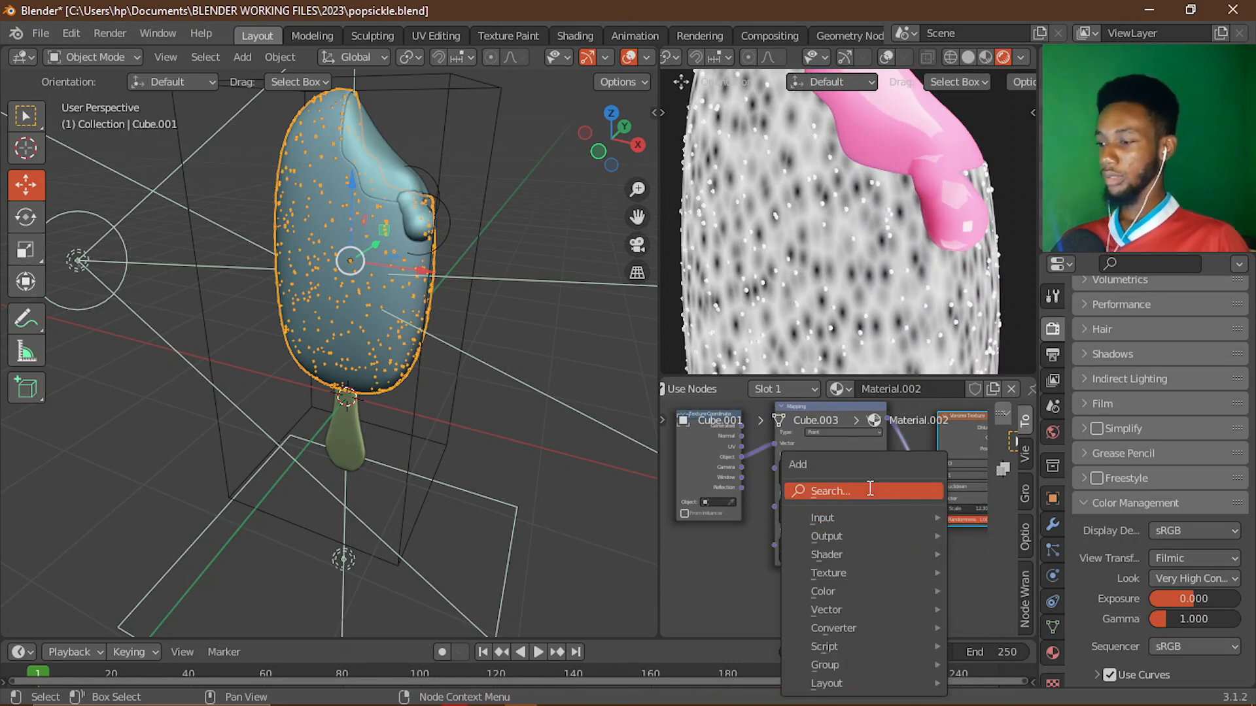
text(noi)
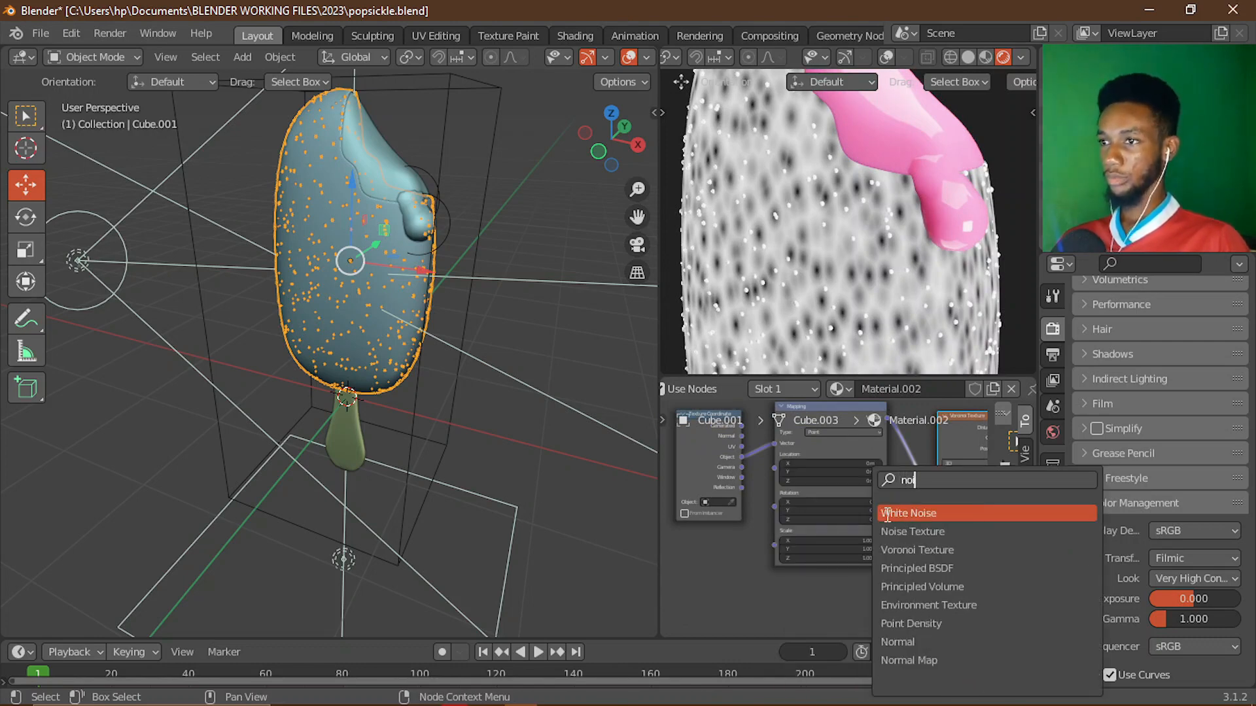
click(907, 531)
click(866, 603)
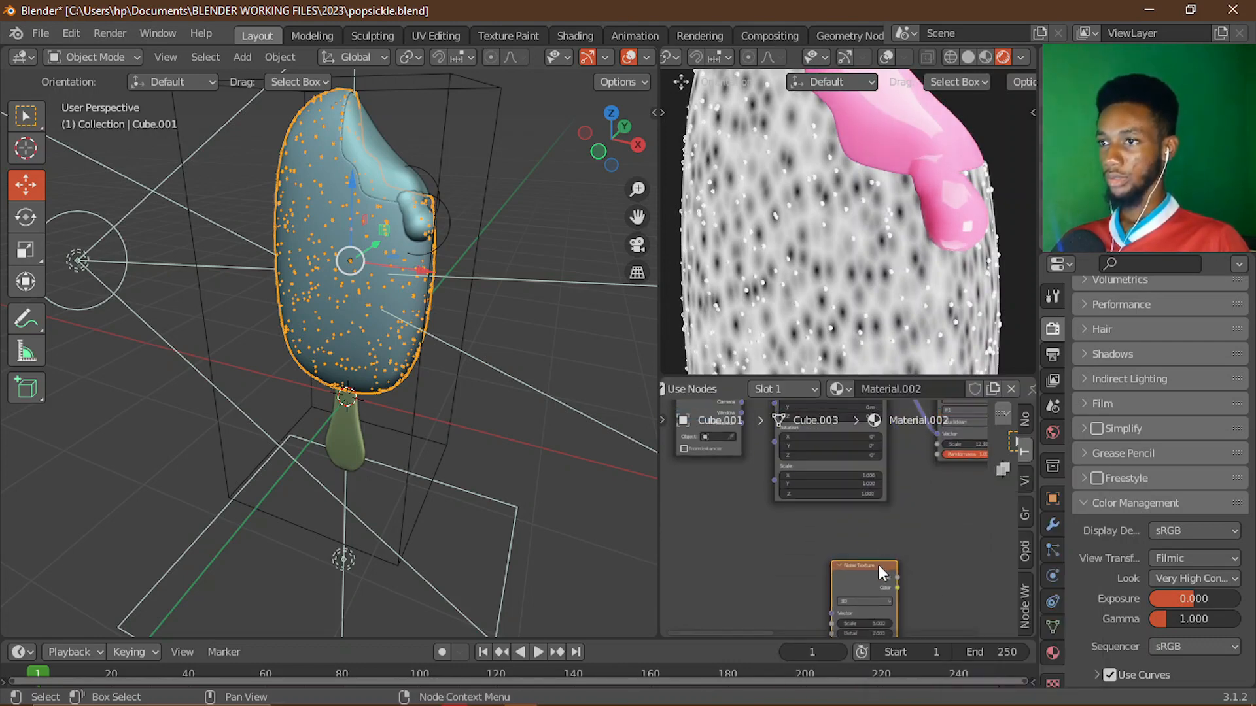
drag(878, 566, 862, 512)
middle_drag(866, 529, 783, 588)
click(896, 439)
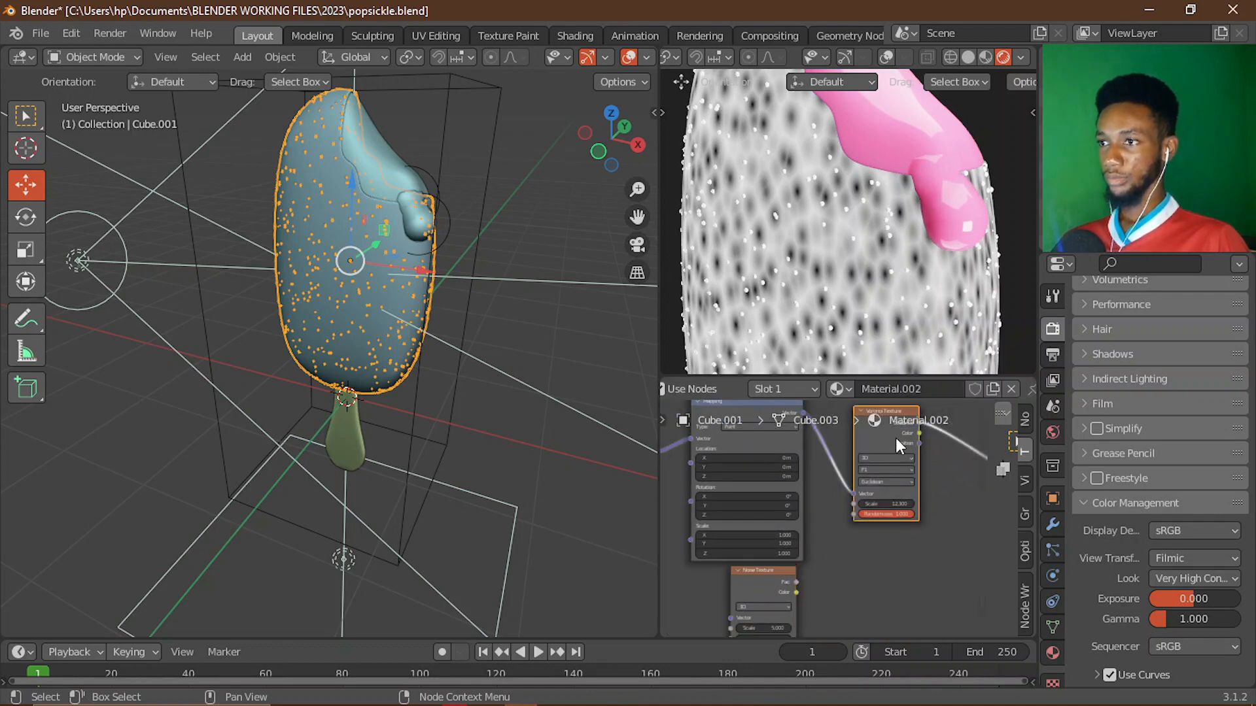
key(shift+s)
mouse_move(896, 437)
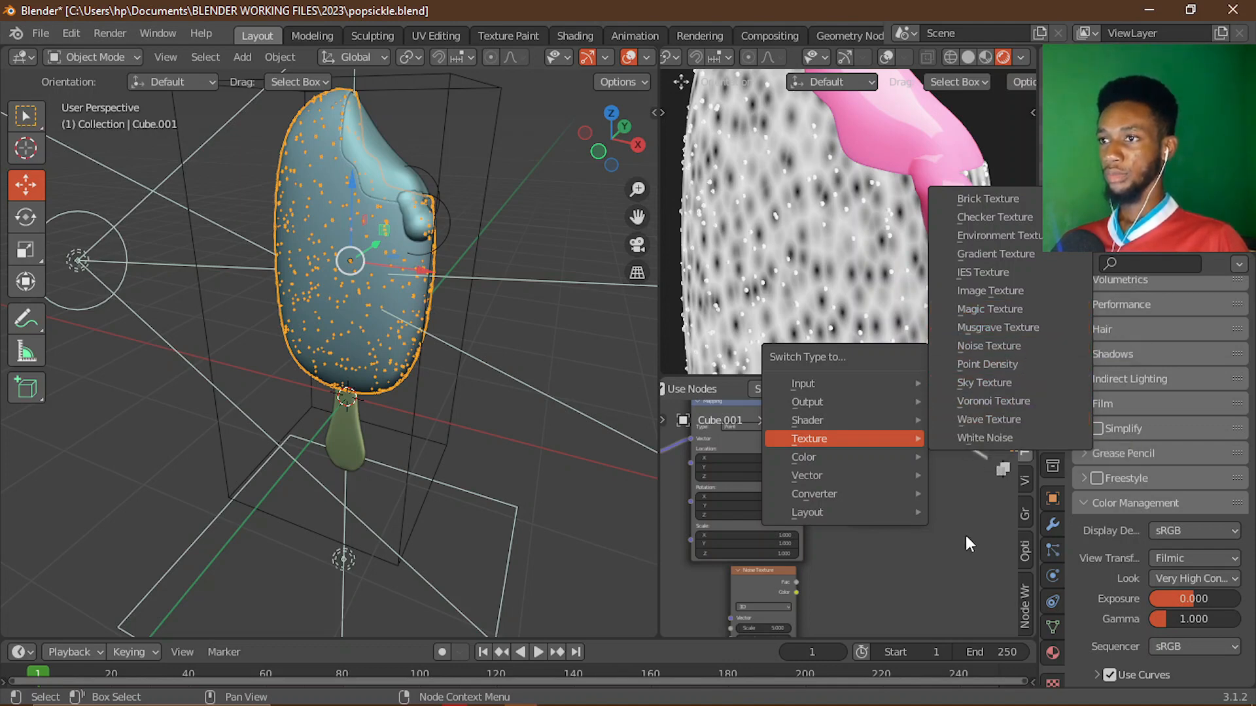
- Connect the Noise Texture's Fac output to the Voronoi Texture's Scale input
middle_drag(826, 573, 745, 593)
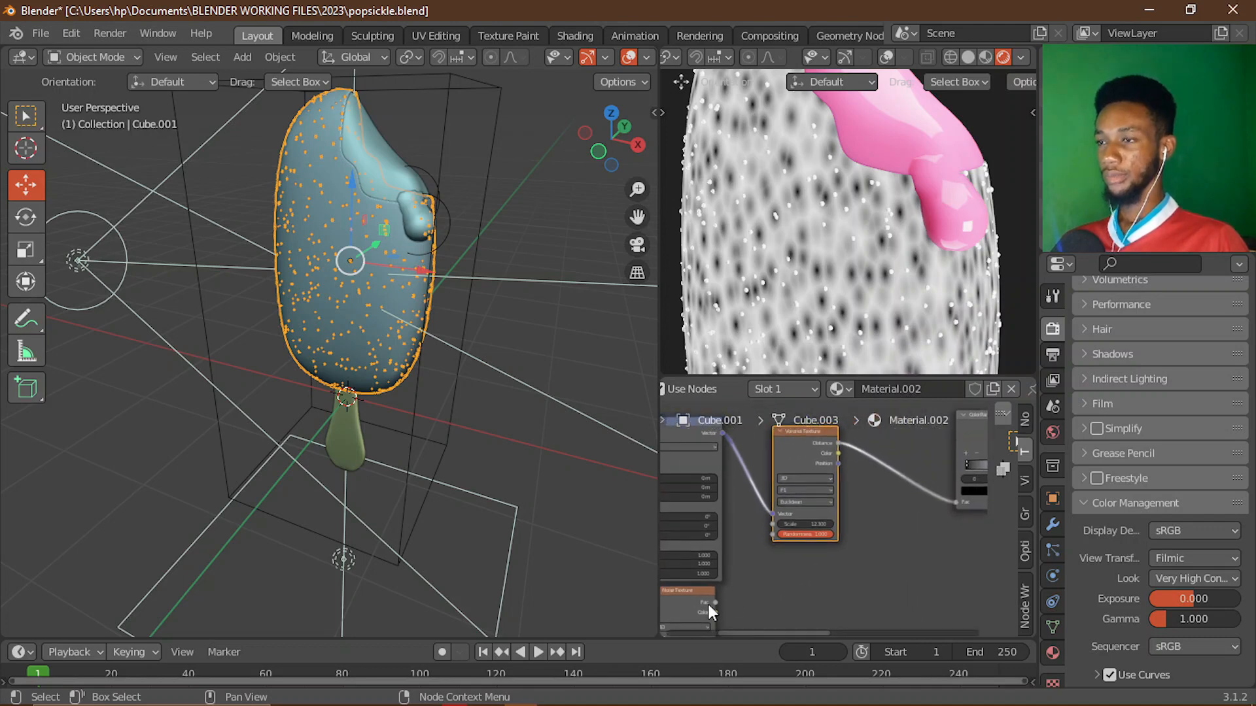
drag(715, 603, 768, 524)
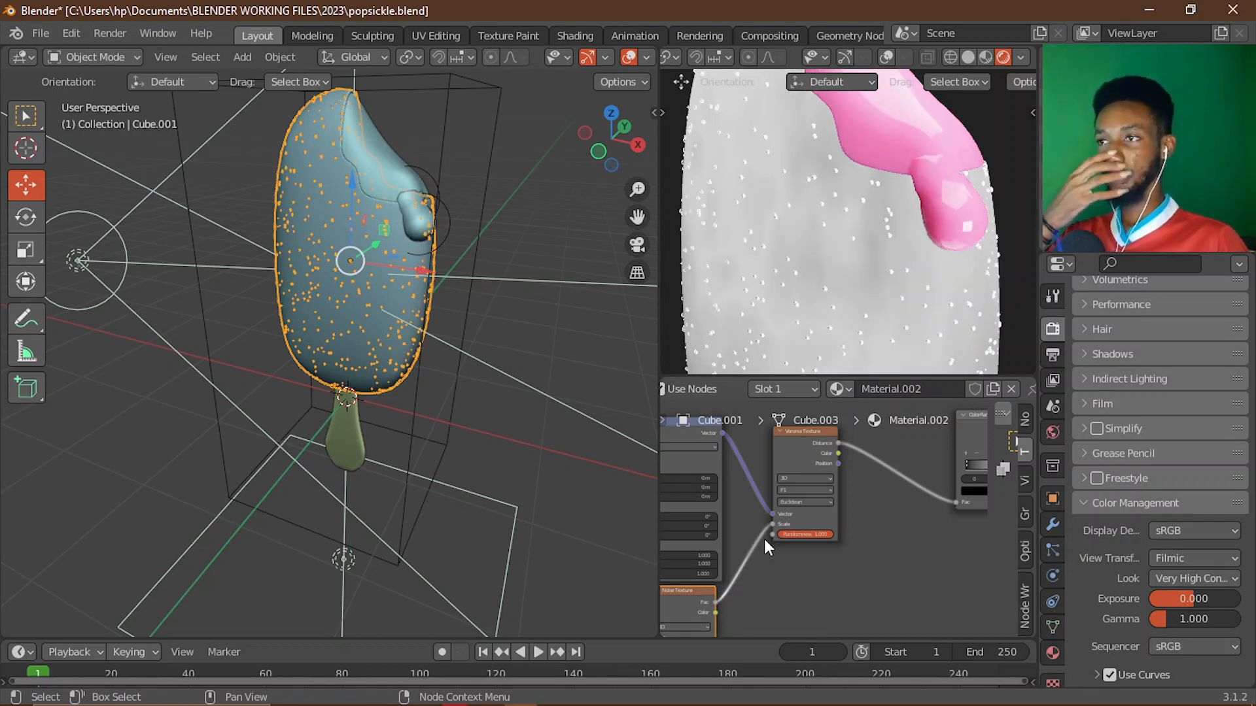
scroll(858, 350, down, 4)
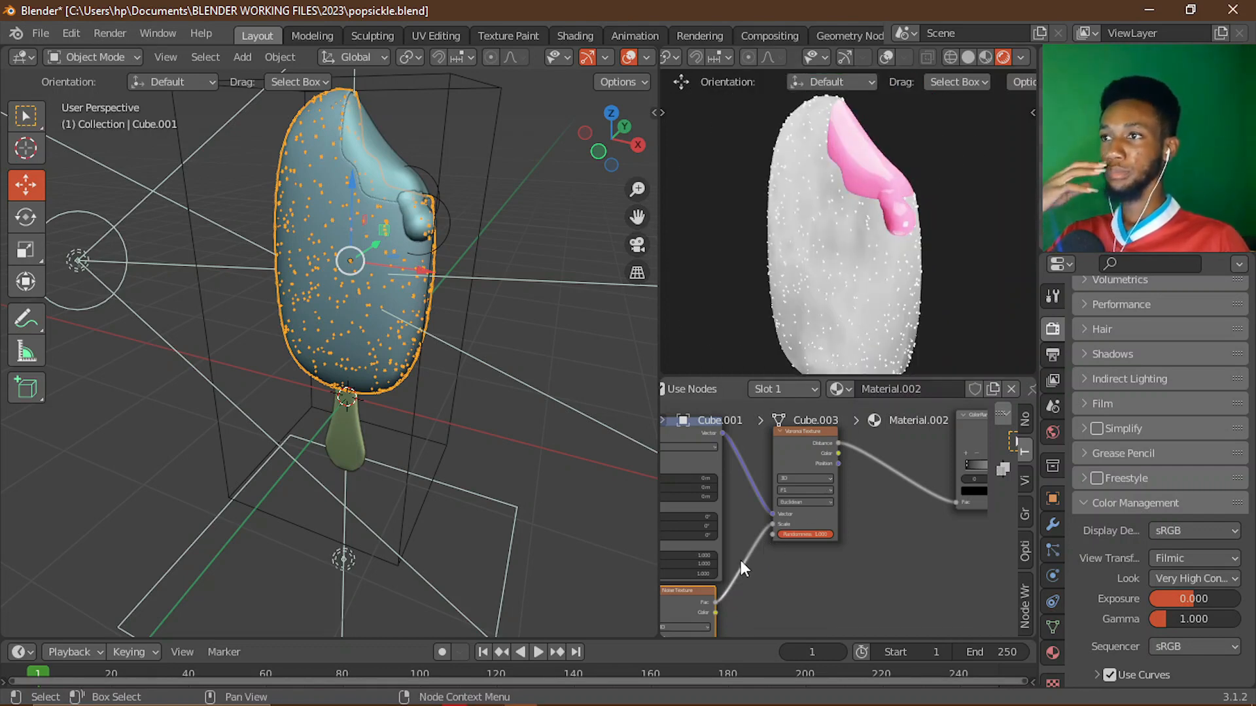
- Add Texture Coordinate and Mapping nodes to the Noise Texture and feed the Object output into the Mapping node's Vector input
middle_drag(741, 561, 912, 471)
scroll(911, 471, up, 6)
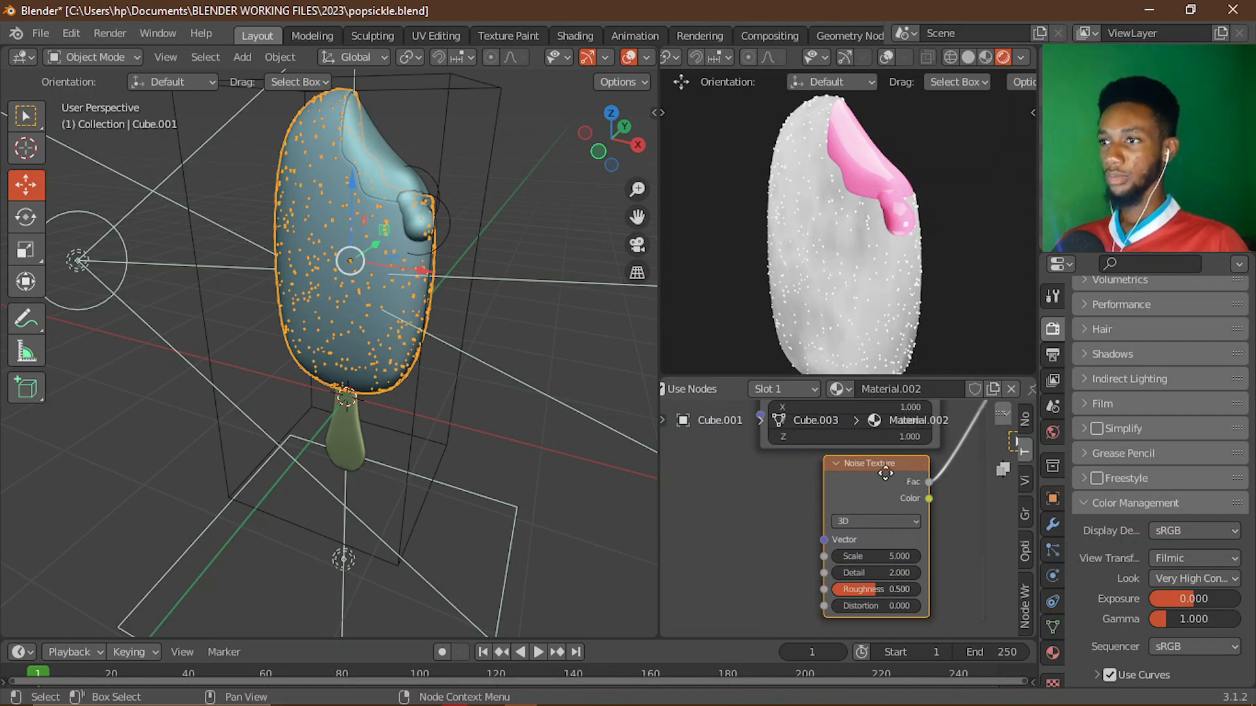
scroll(888, 510, down, 4)
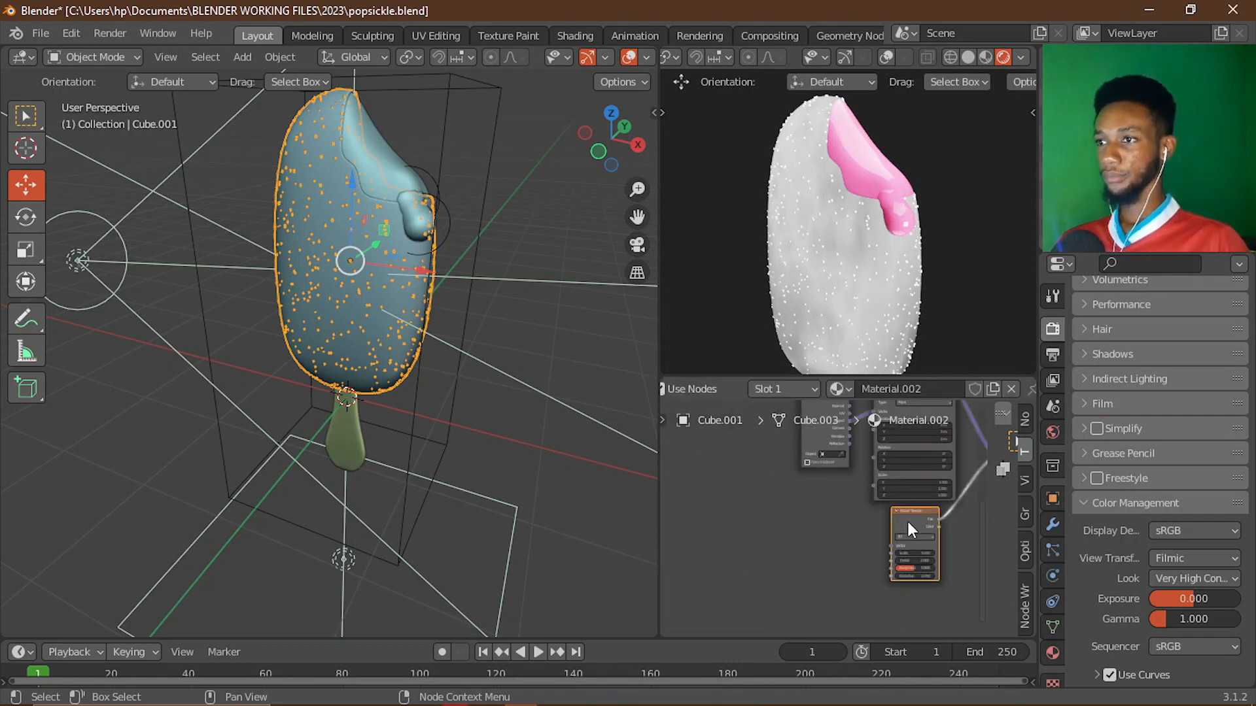
key(ctrl+t)
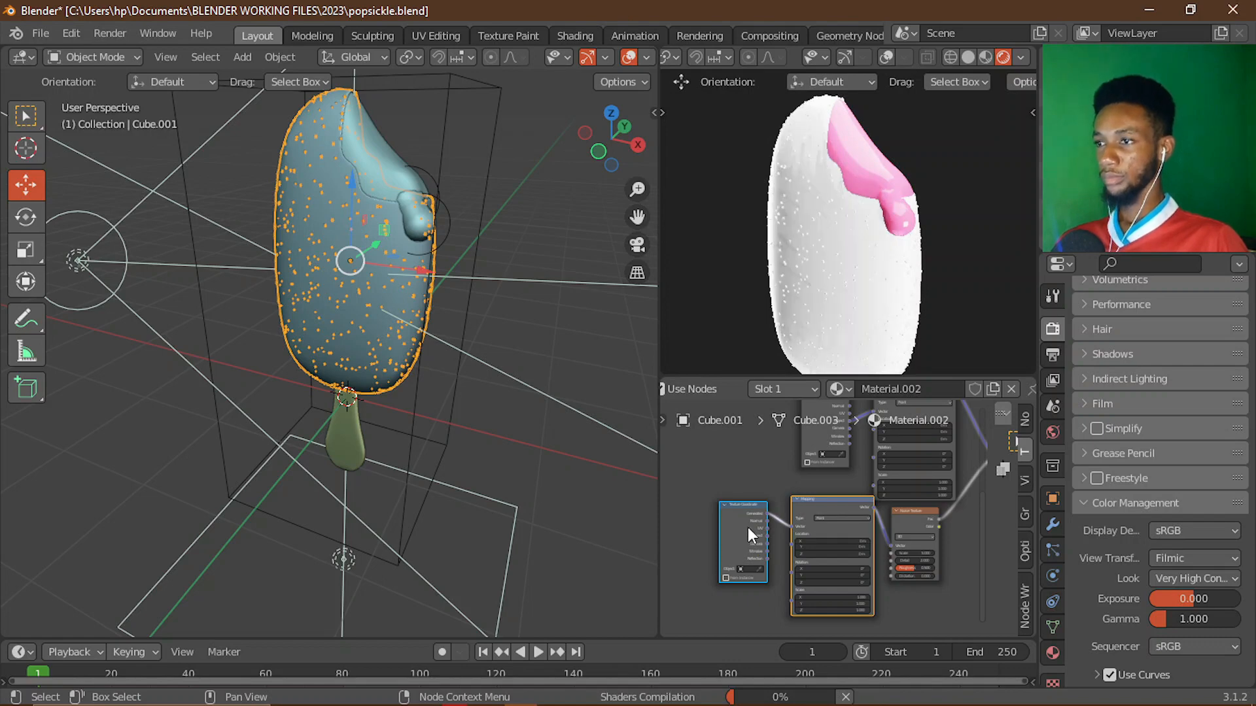
scroll(748, 527, up, 4)
drag(699, 557, 756, 535)
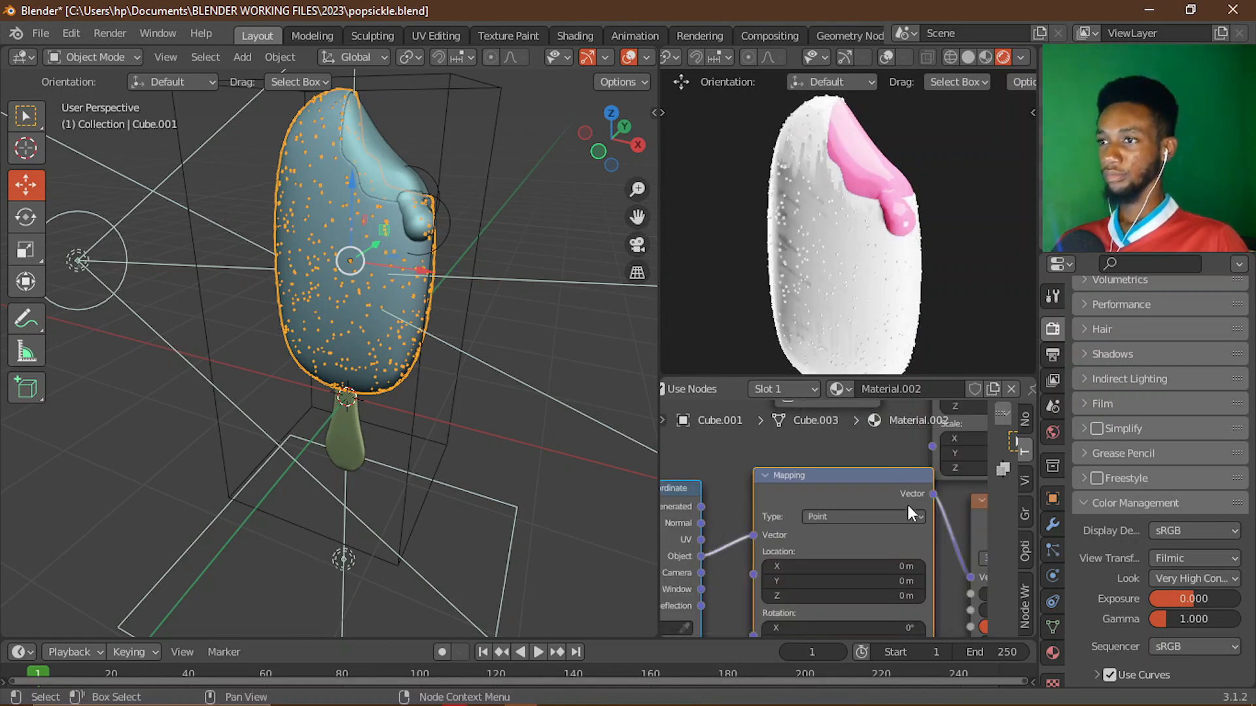
scroll(855, 492, down, 3)
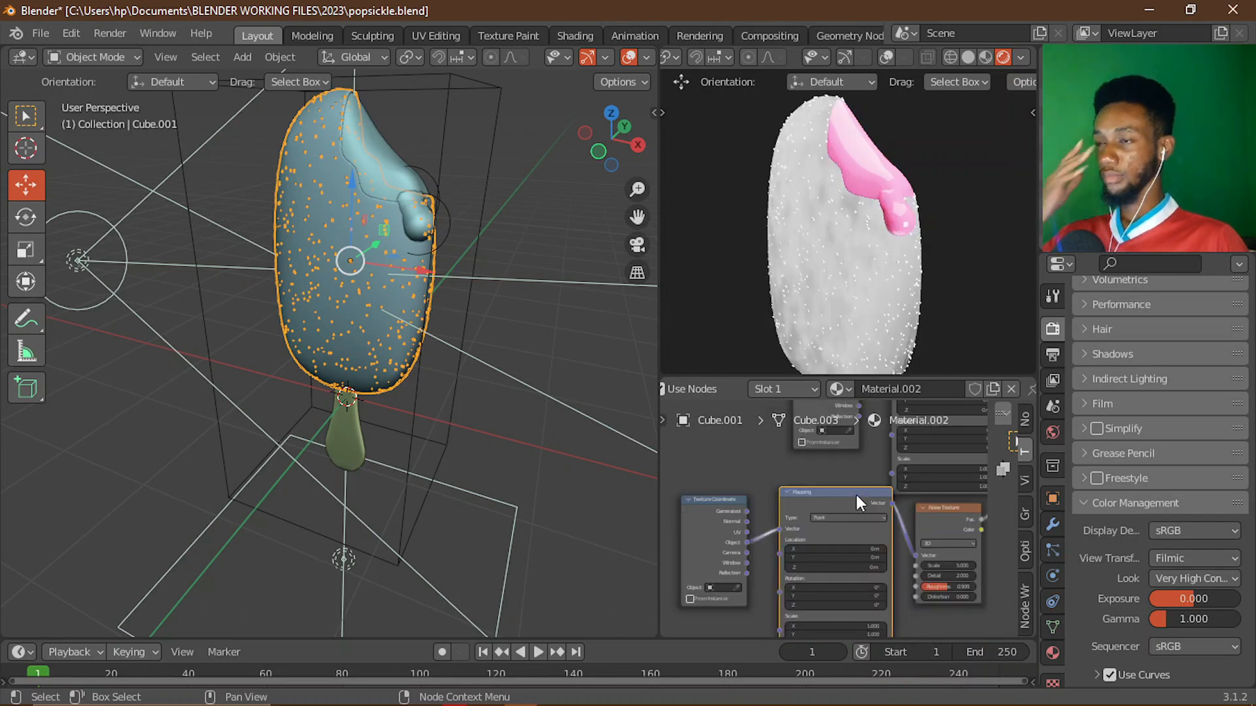
- Examine the node chain from the two Texture Coordinate and Mapping pairs through the Noise Texture into the Voronoi Texture
middle_drag(921, 538, 741, 574)
scroll(858, 536, up, 1)
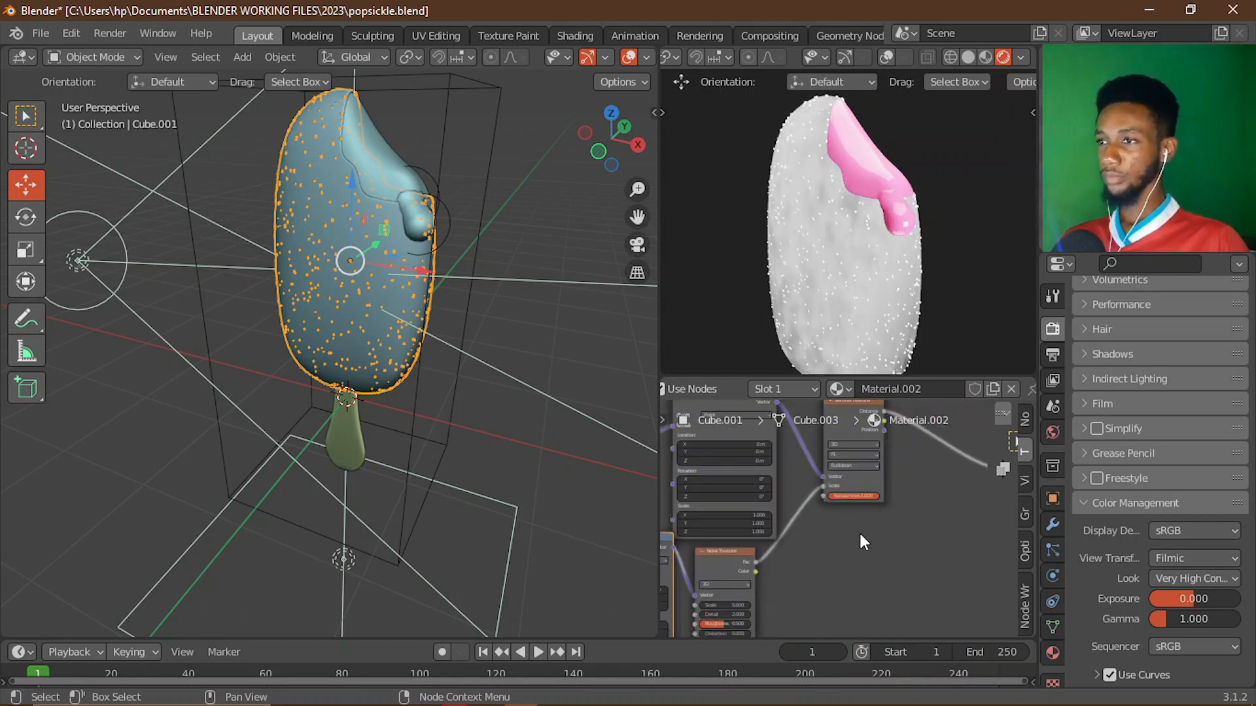
scroll(891, 471, up, 2)
middle_drag(891, 471, 875, 528)
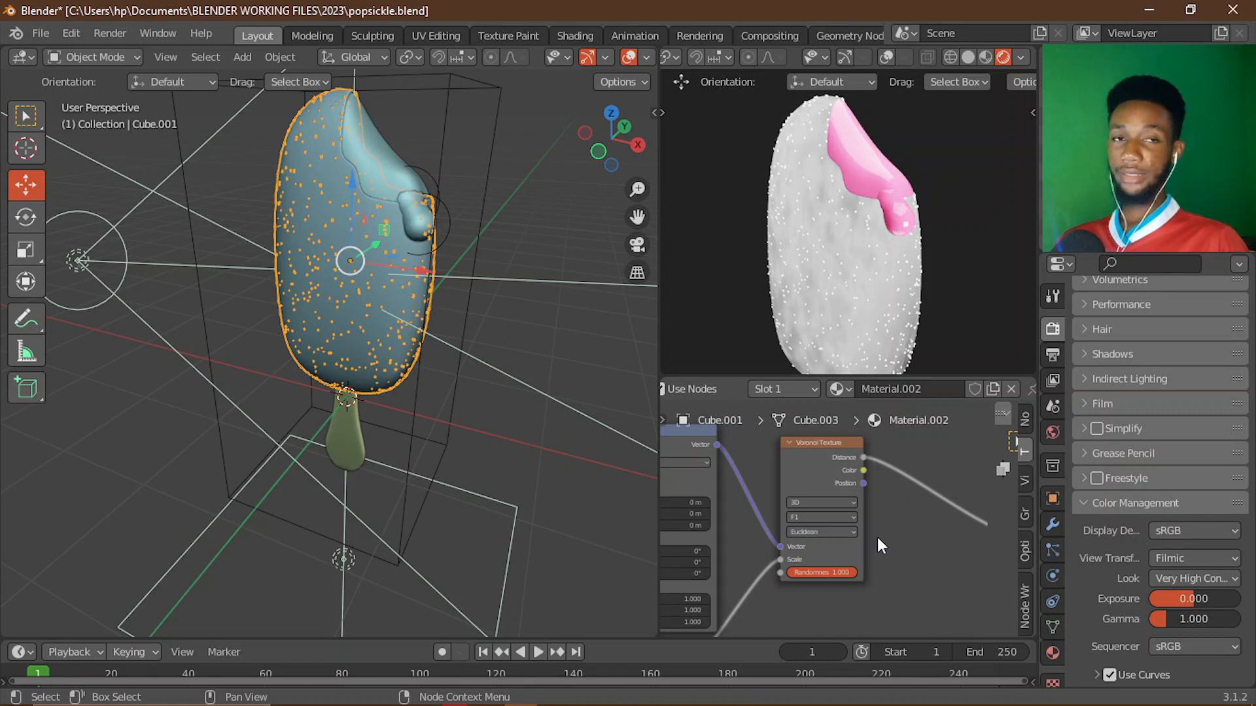
scroll(877, 539, down, 1)
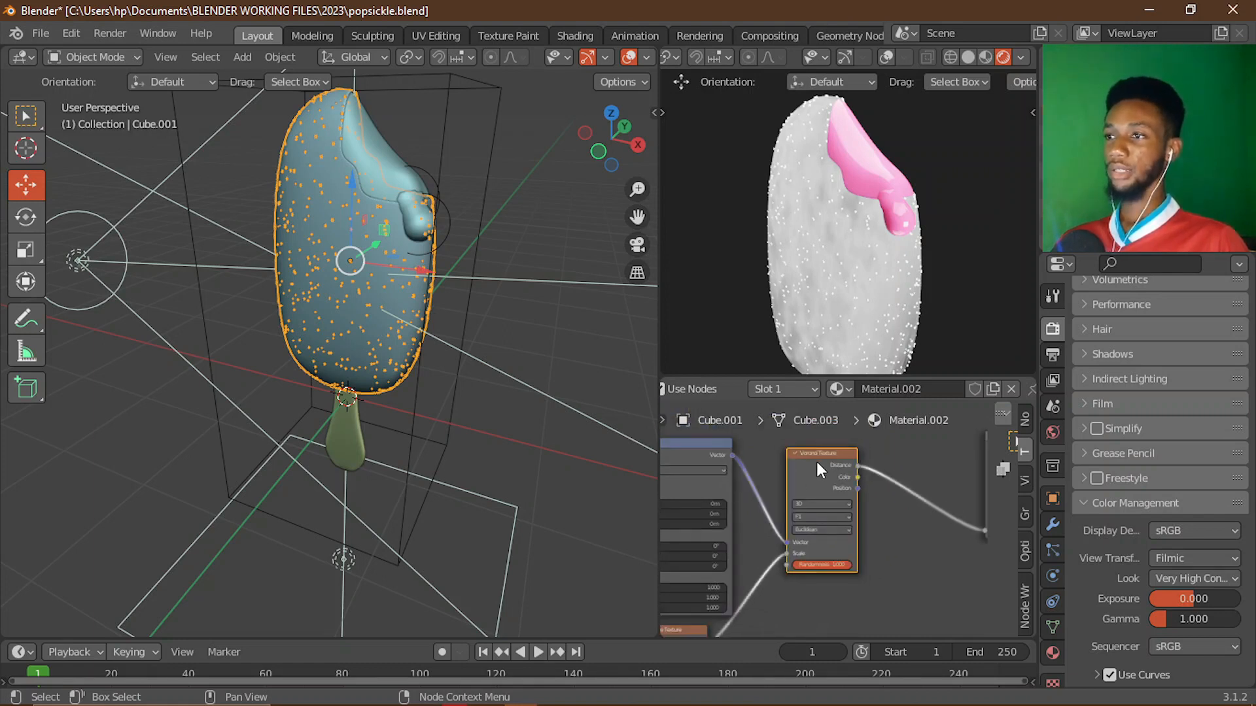
drag(811, 465, 817, 469)
scroll(816, 465, down, 2)
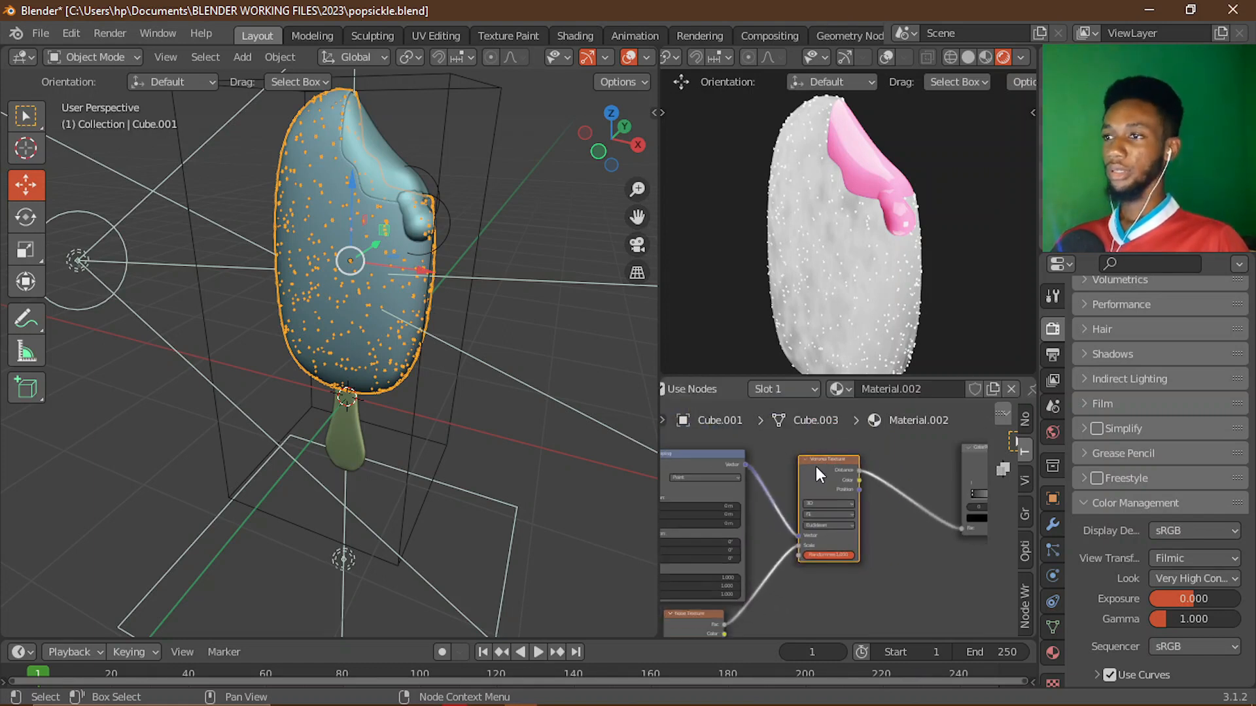
middle_drag(815, 466, 882, 442)
scroll(841, 462, up, 3)
scroll(844, 465, down, 3)
scroll(784, 533, up, 3)
drag(751, 547, 753, 546)
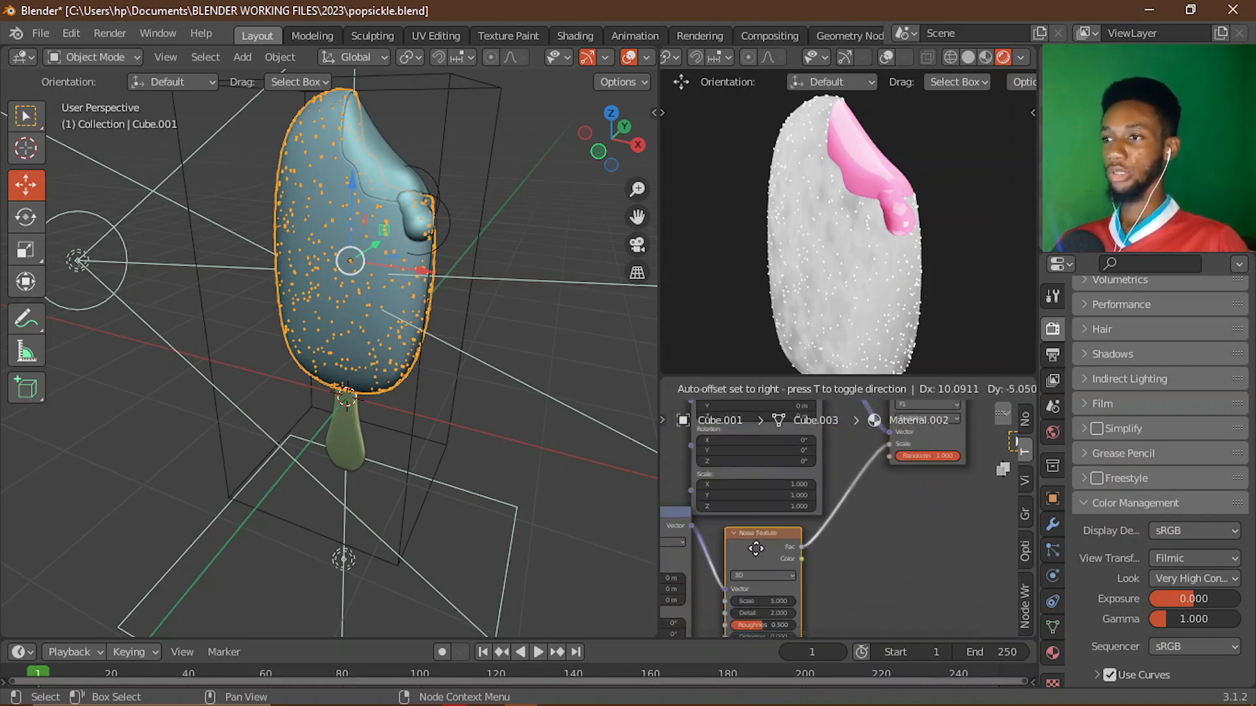
middle_drag(940, 473, 859, 544)
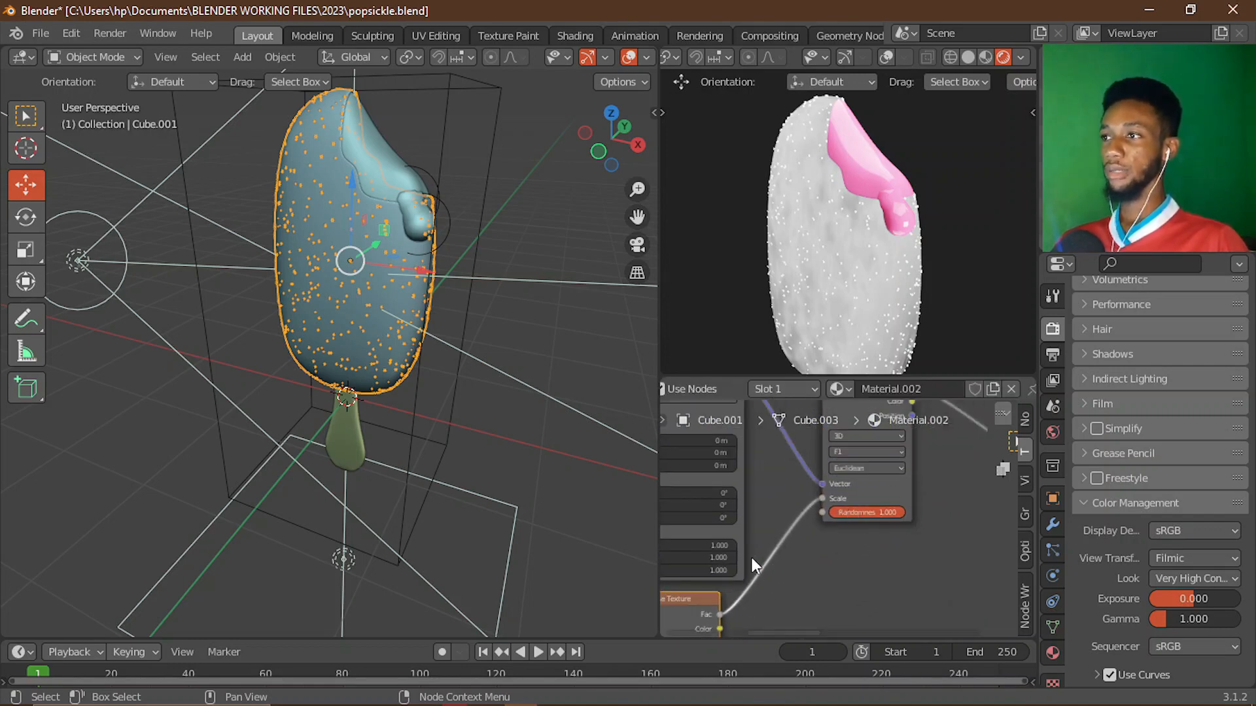
scroll(750, 554, down, 4)
middle_drag(747, 560, 854, 492)
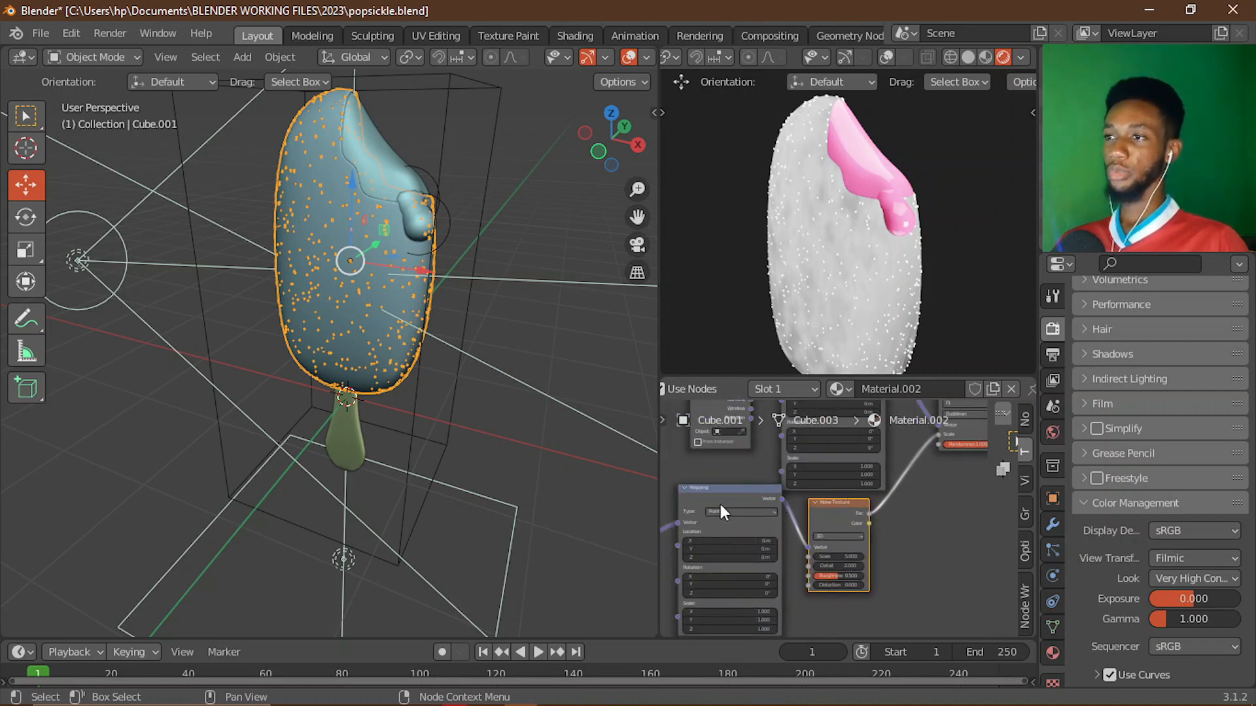
drag(720, 506, 712, 519)
middle_drag(712, 519, 815, 522)
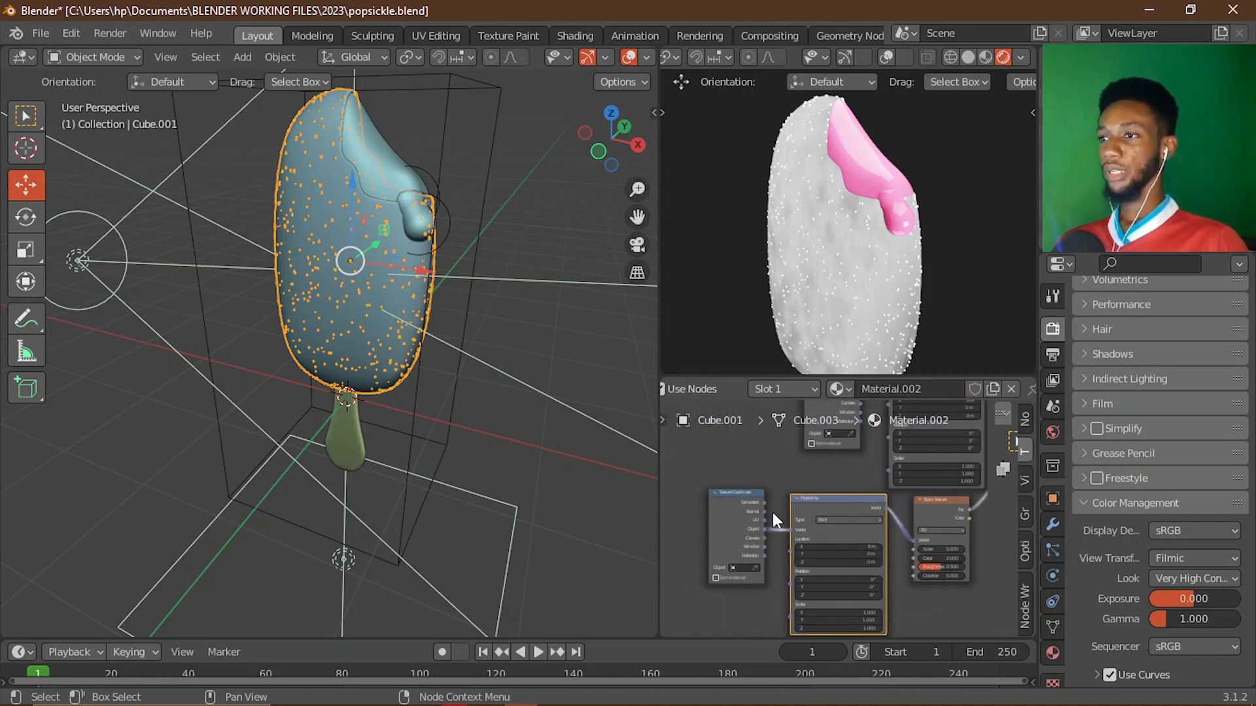
- Shift the ColorRamp and insert the Principled BSDF into its link, joining Color to Base Color and BSDF to the Material Output's Surface
scroll(836, 509, up, 3)
middle_drag(900, 510, 782, 587)
scroll(815, 513, up, 1)
middle_drag(820, 518, 730, 549)
drag(865, 474, 787, 492)
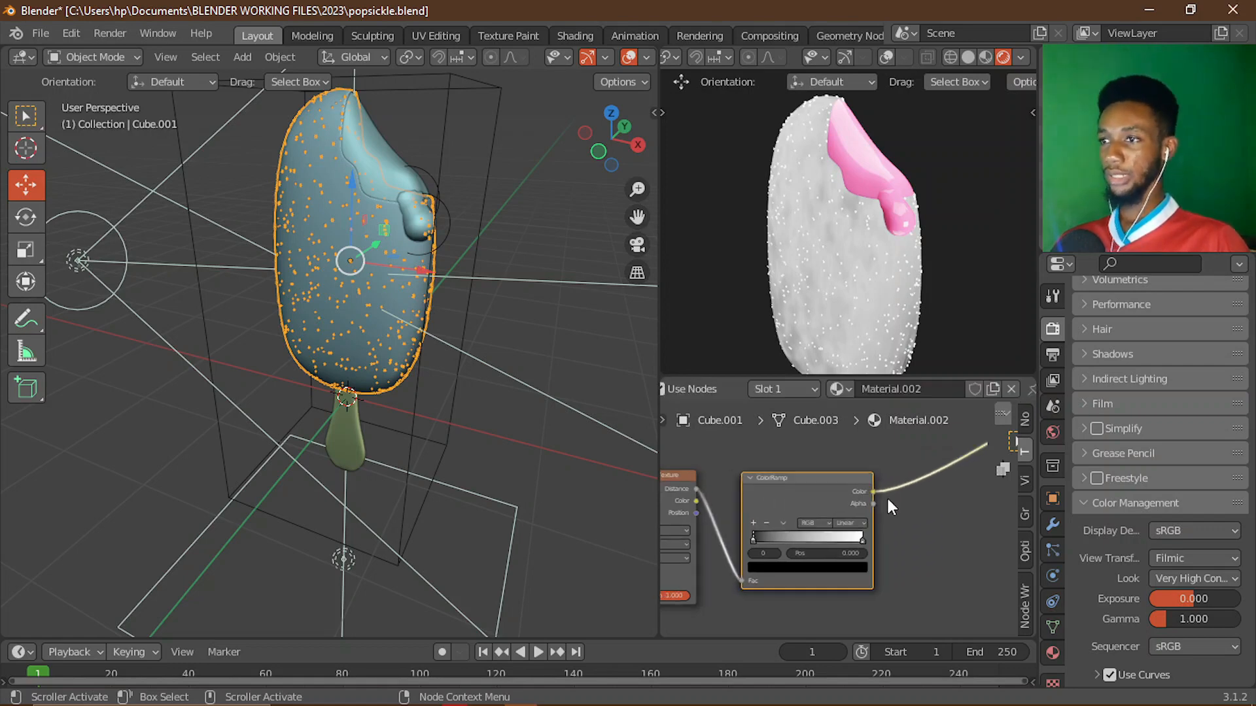
middle_drag(886, 496, 764, 546)
middle_drag(900, 492, 794, 548)
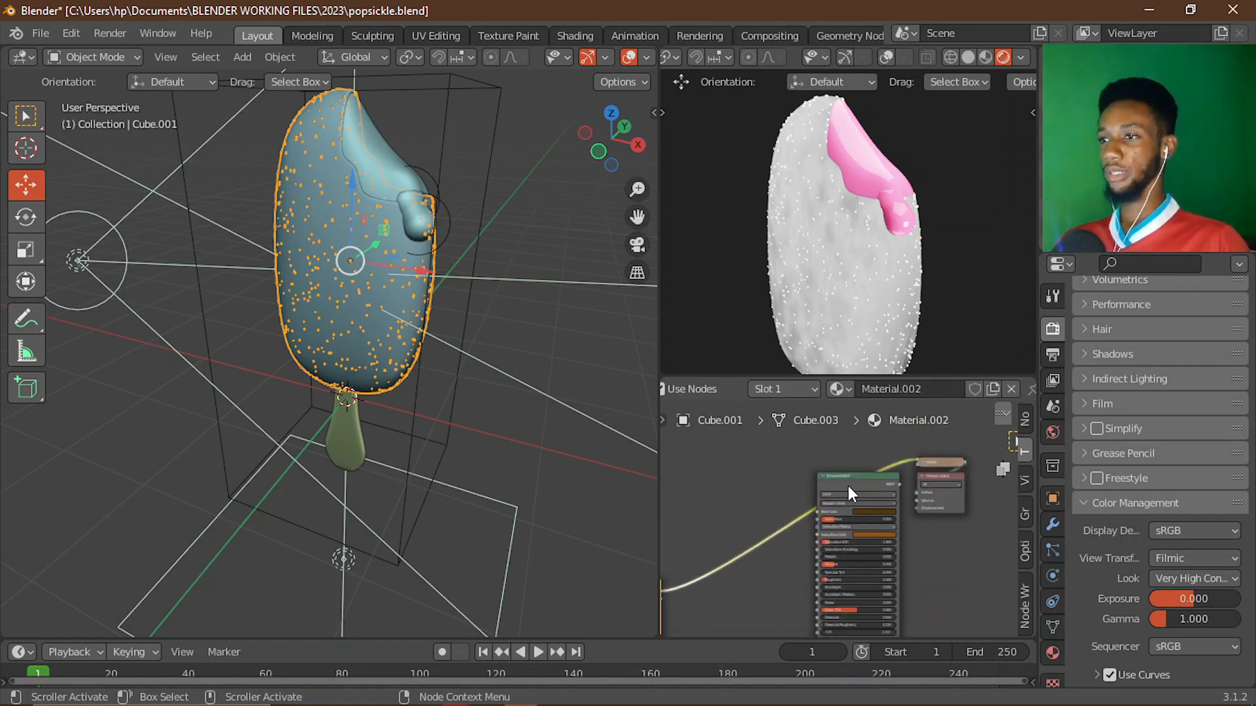
drag(848, 492, 919, 492)
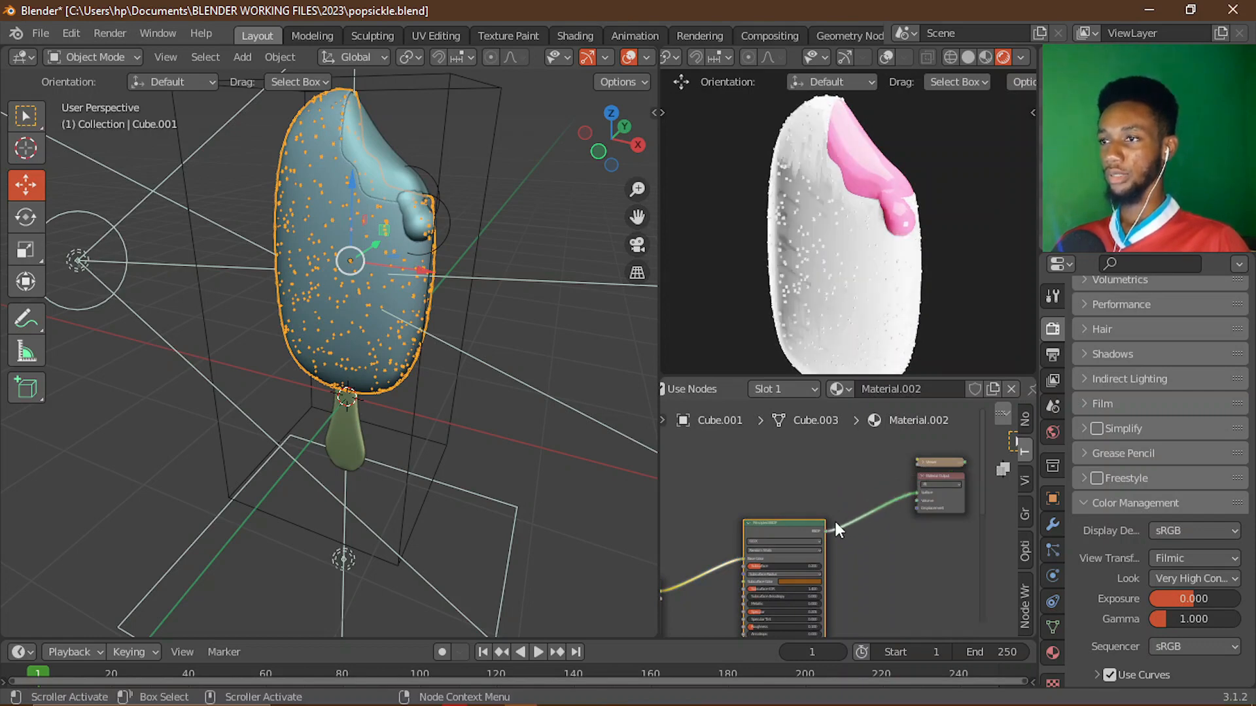
- Select the ColorRamp with all texture, Mapping and Texture Coordinate nodes and move them farther from the Principled BSDF
scroll(851, 525, down, 5)
middle_drag(687, 581, 880, 504)
scroll(880, 504, up, 2)
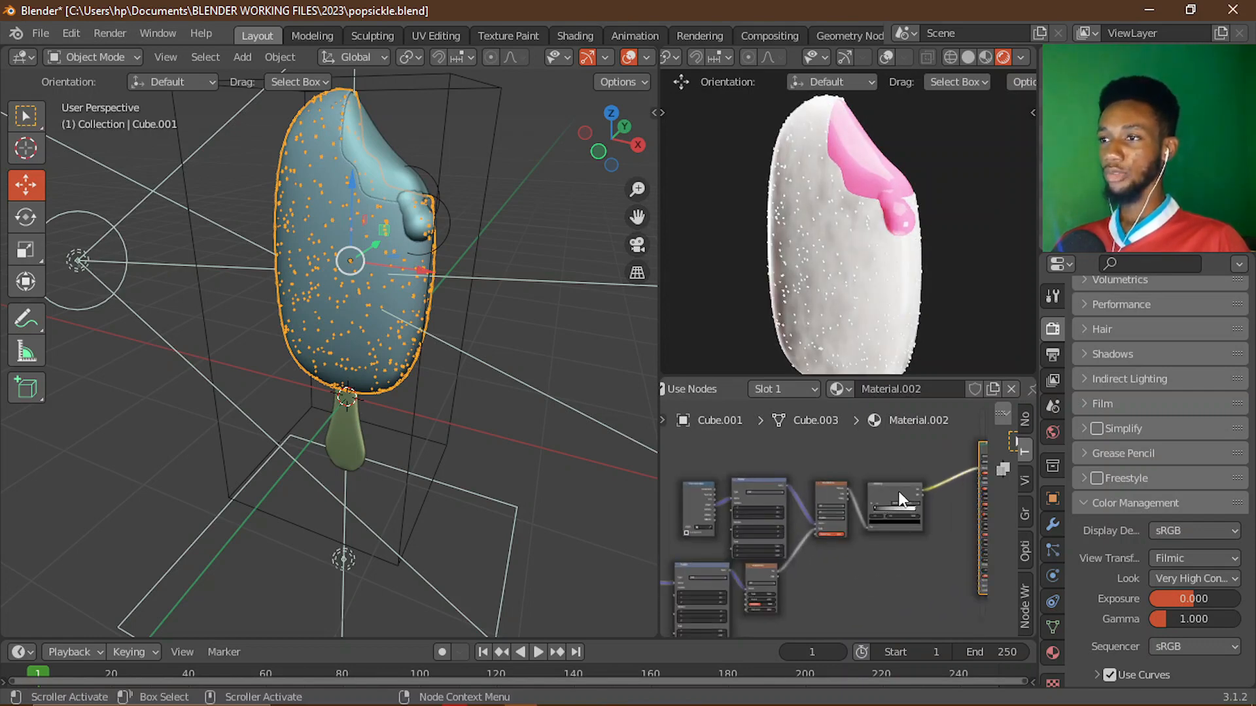
scroll(786, 514, down, 1)
middle_drag(786, 514, 829, 497)
drag(716, 470, 919, 590)
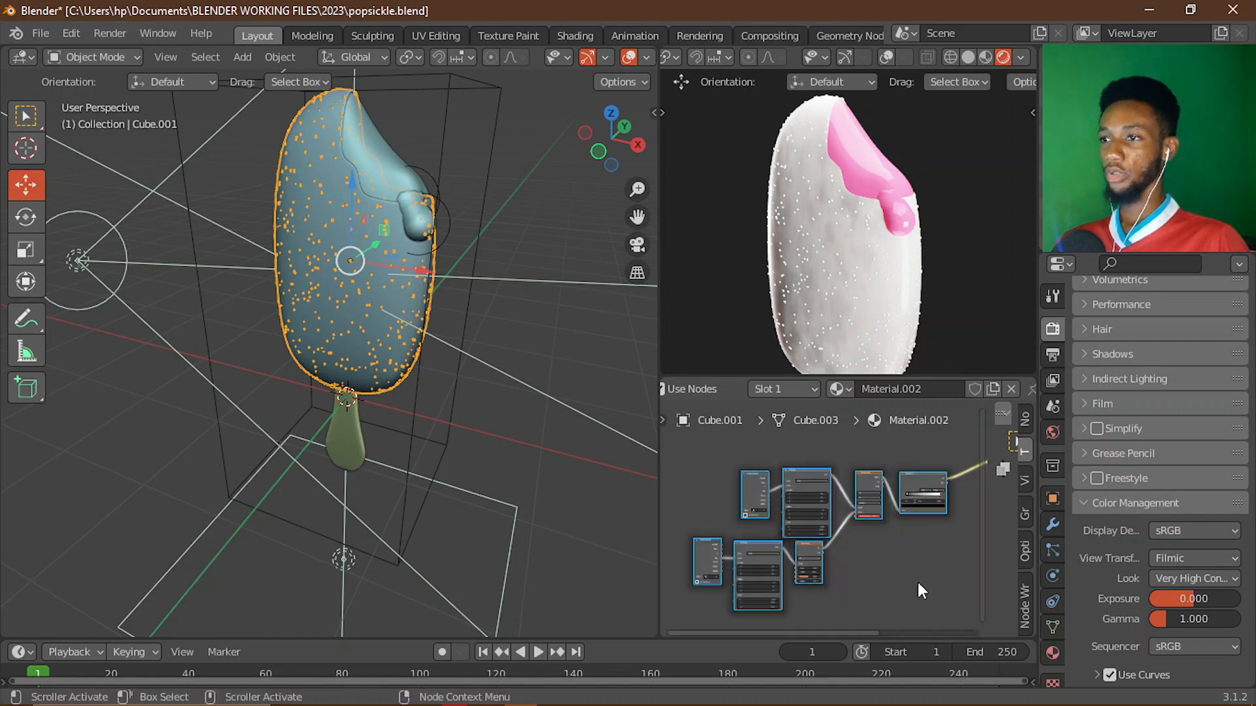
drag(921, 482, 866, 503)
- Add a Bump node between the ColorRamp and the Principled BSDF
middle_drag(930, 496, 819, 514)
scroll(834, 560, up, 2)
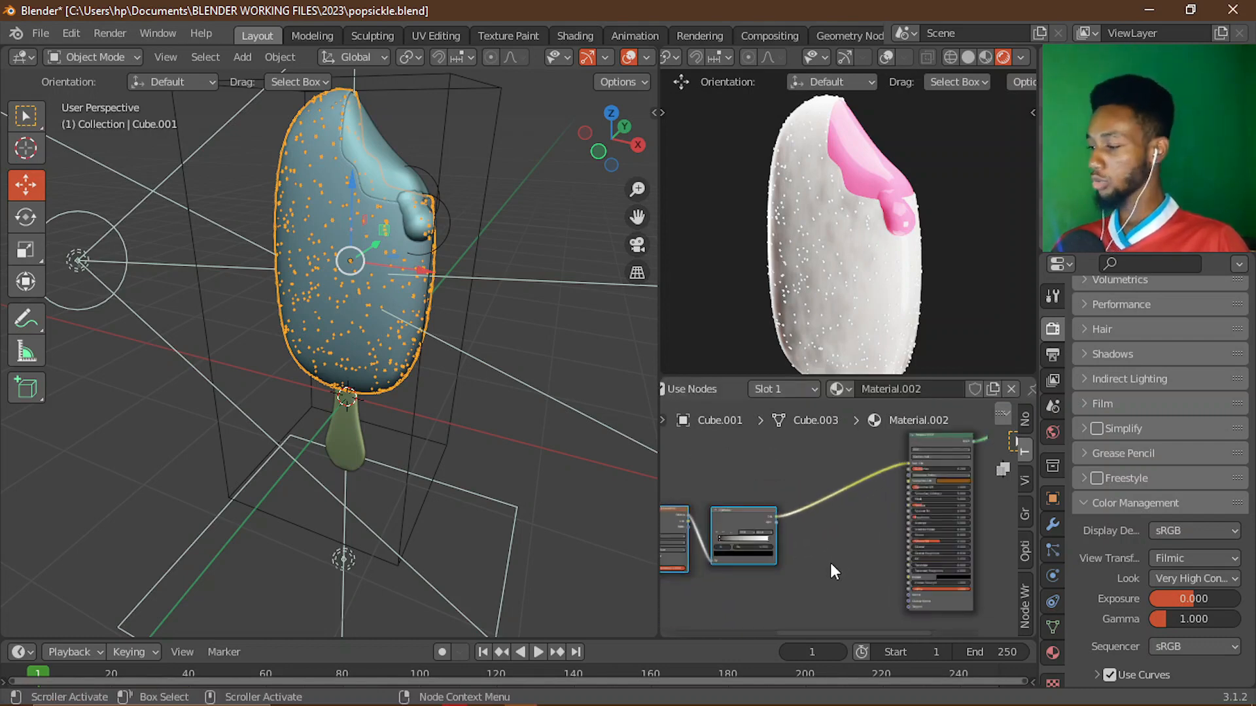
click(830, 560)
key(shift+a)
click(799, 490)
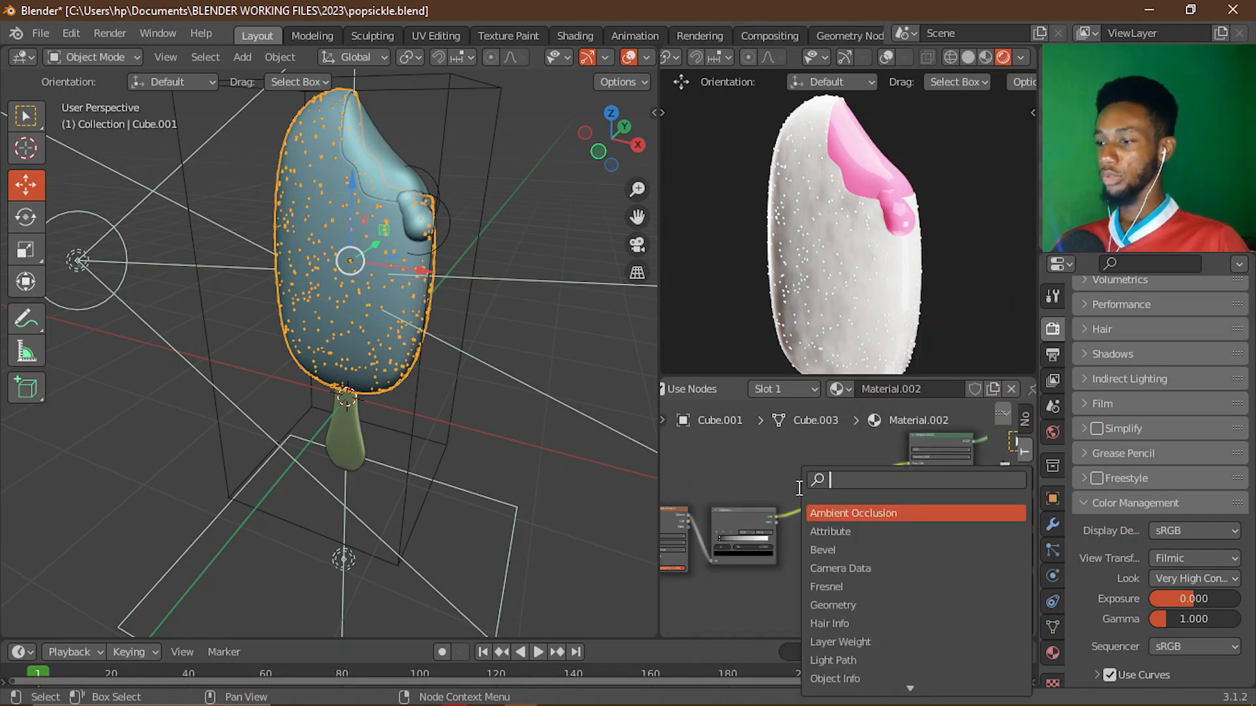
text(bum)
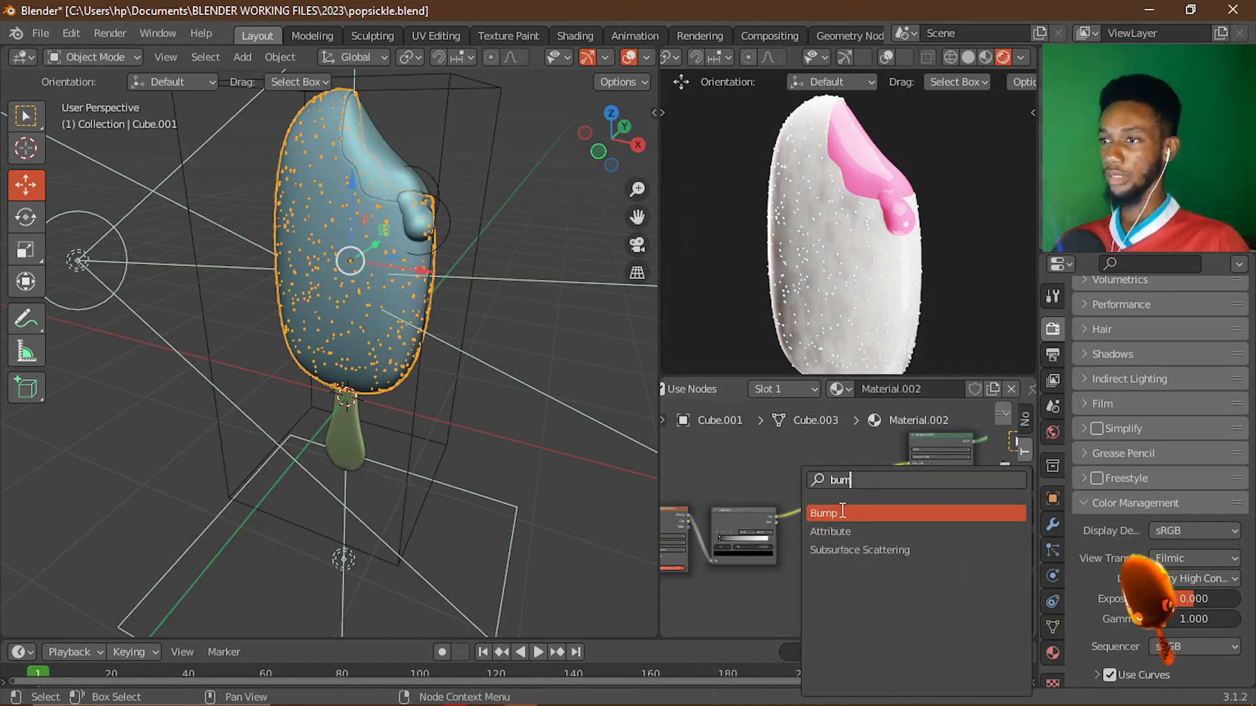
key(Return)
click(799, 545)
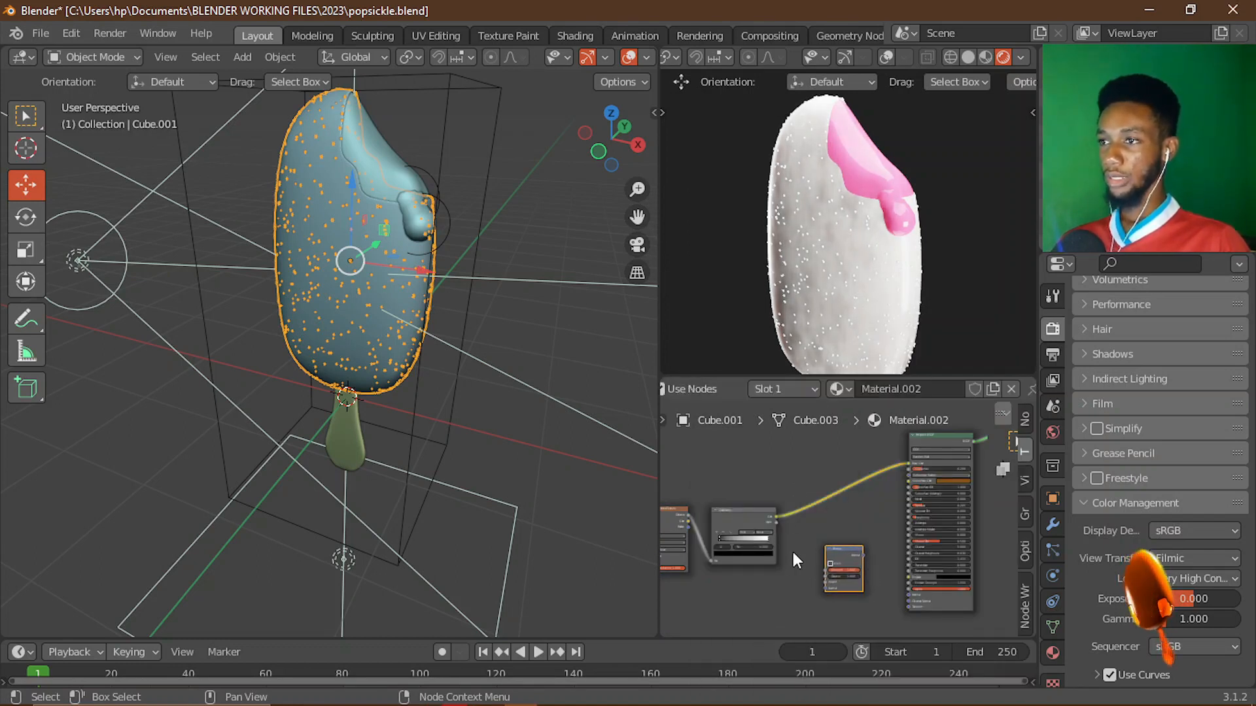
- Connect the ColorRamp's Color output to the Bump node's Height and its Normal output to the Principled BSDF's Normal input
scroll(788, 537, up, 2)
middle_drag(785, 530, 778, 508)
scroll(758, 490, up, 1)
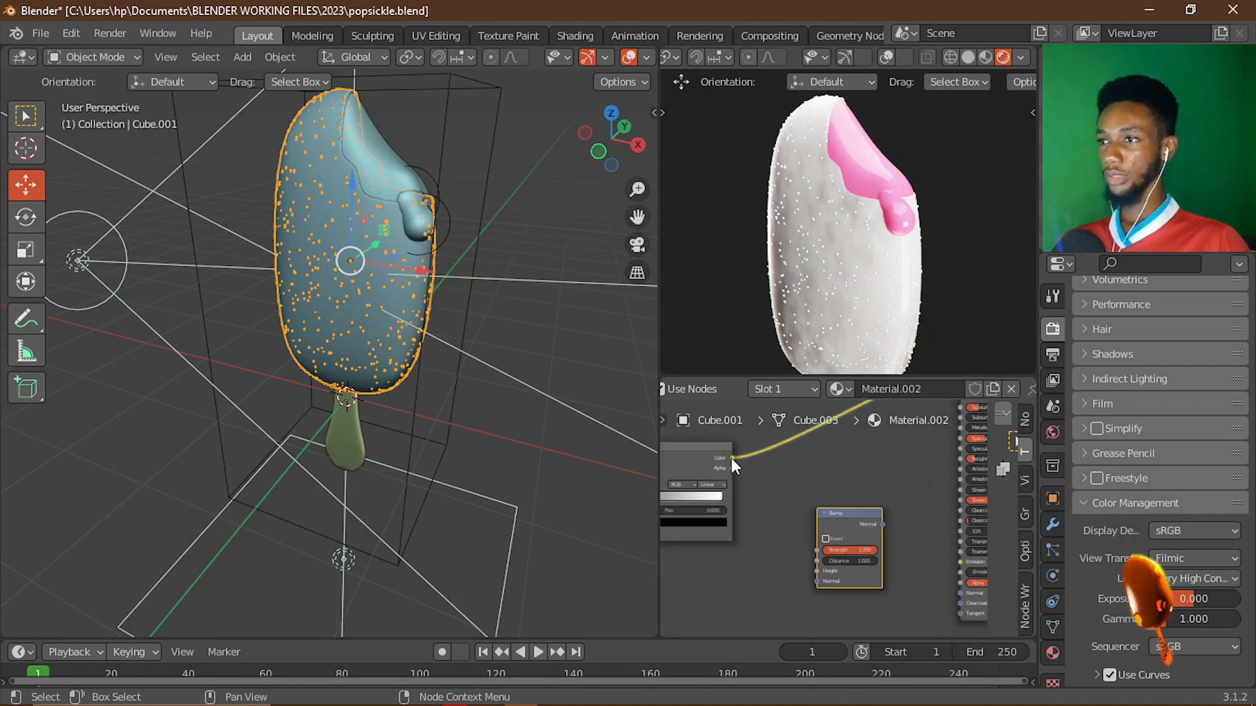
mouse_move(732, 457)
mouse_down()
mouse_move(793, 578)
mouse_move(818, 572)
mouse_up()
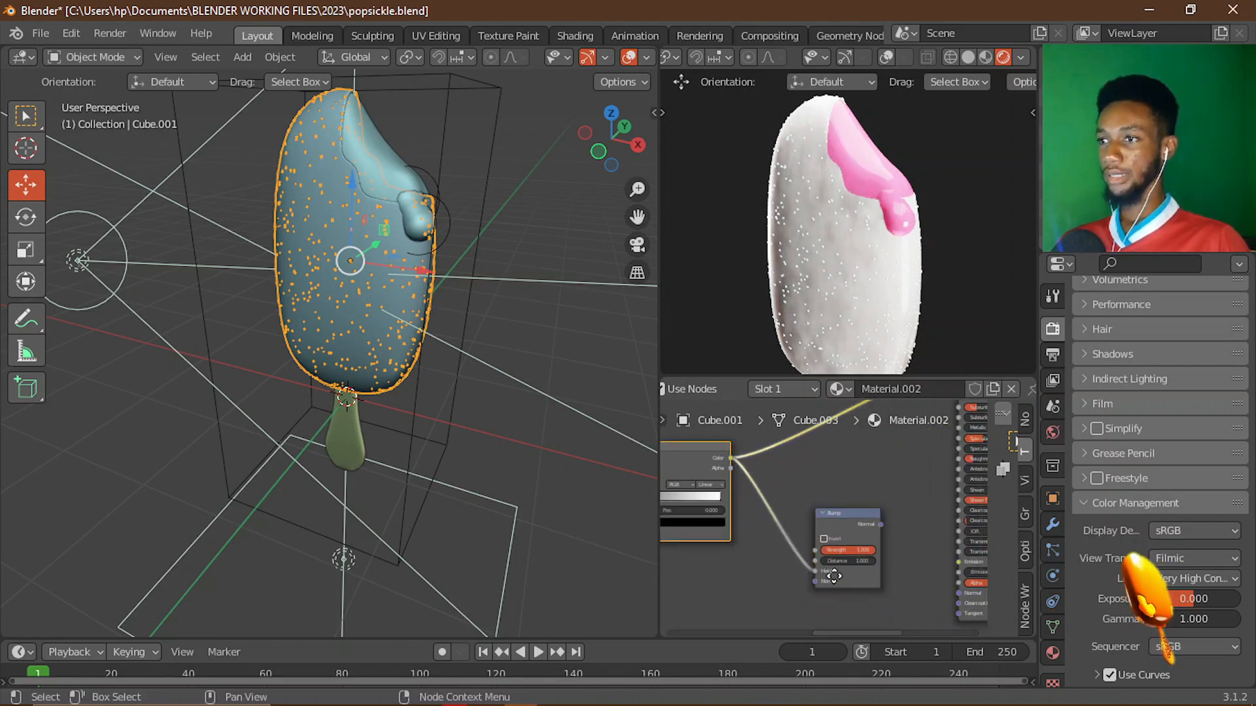
middle_drag(900, 570, 801, 533)
drag(796, 511, 870, 580)
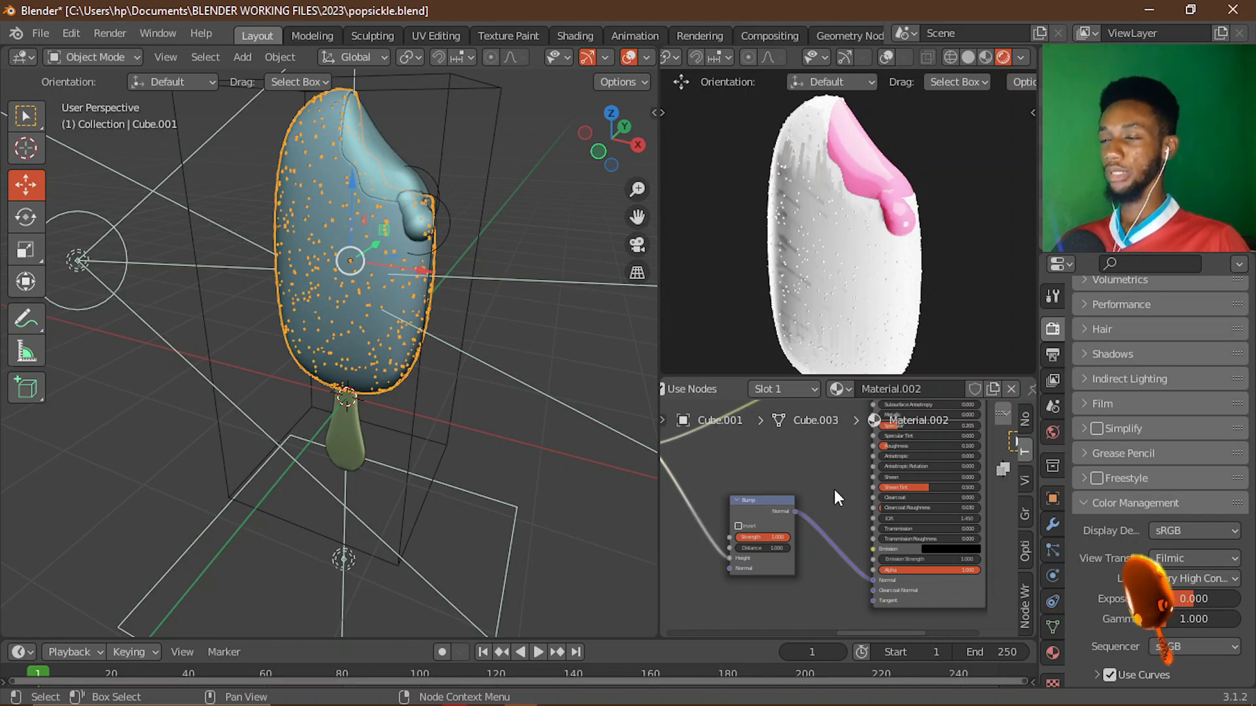
- Lower the Bump node's Strength to about 0.217
scroll(811, 562, up, 5)
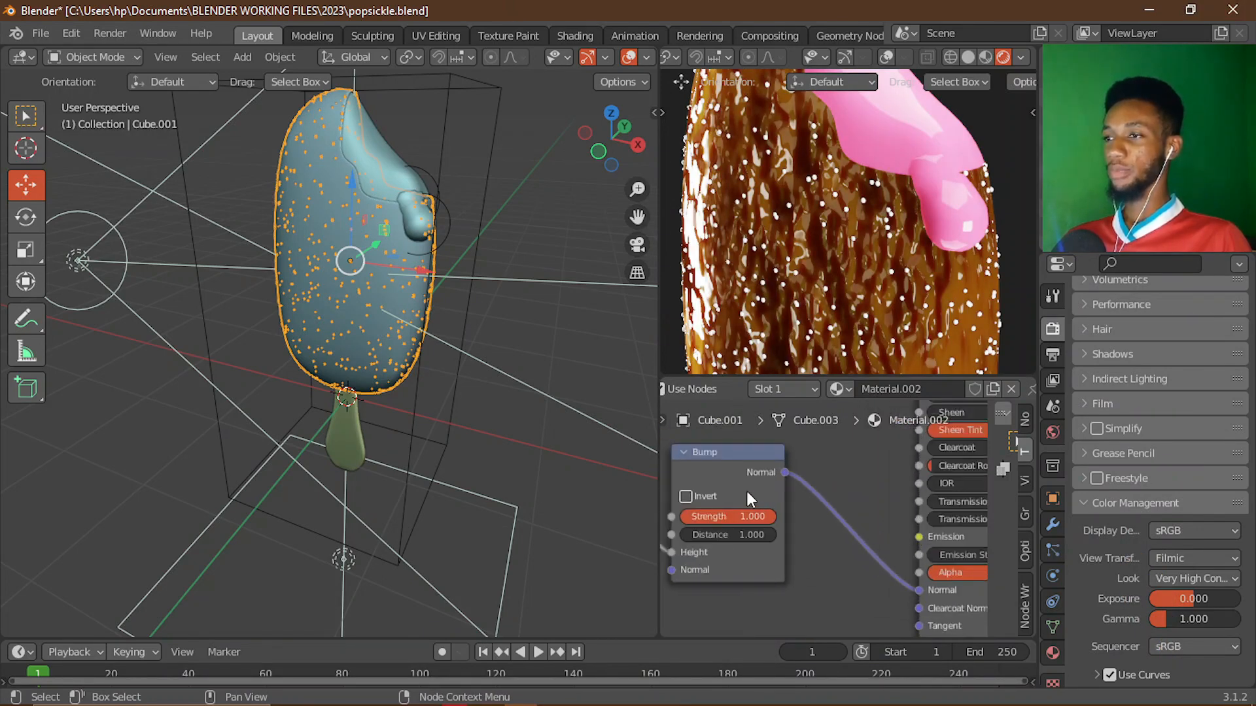
scroll(750, 499, up, 2)
drag(772, 532, 719, 533)
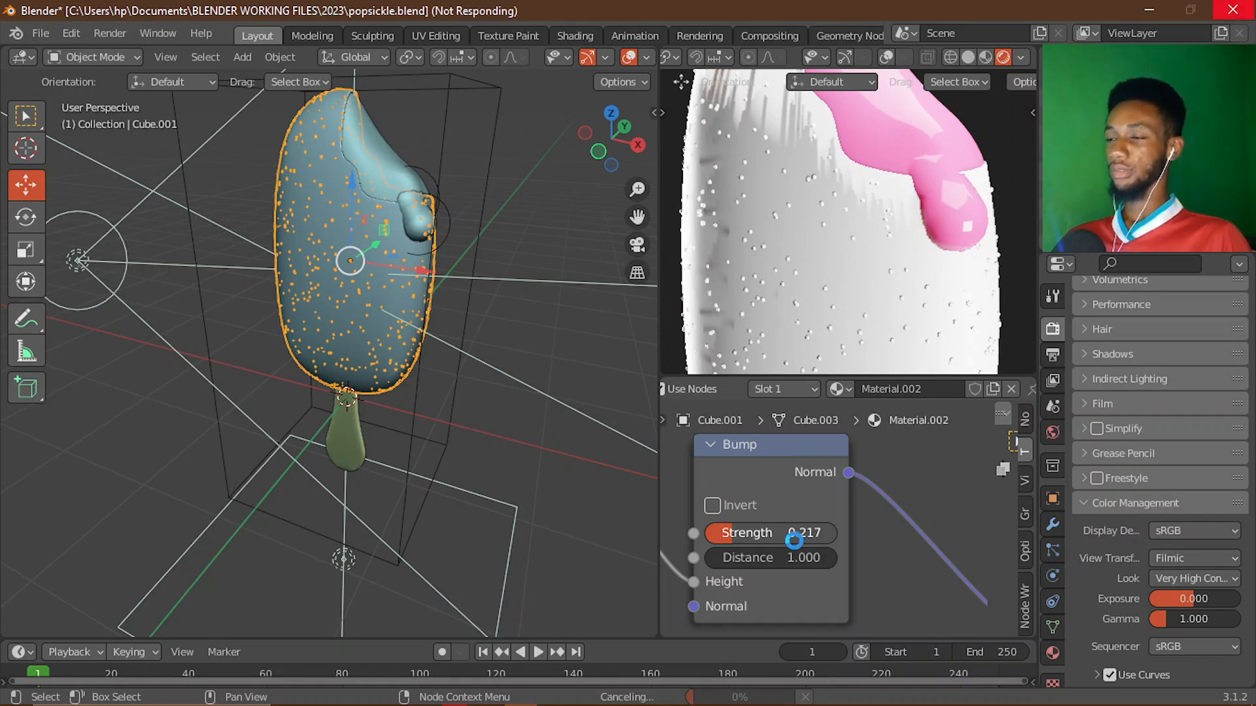
- Set the Bump node's Strength to 0.2
click(750, 534)
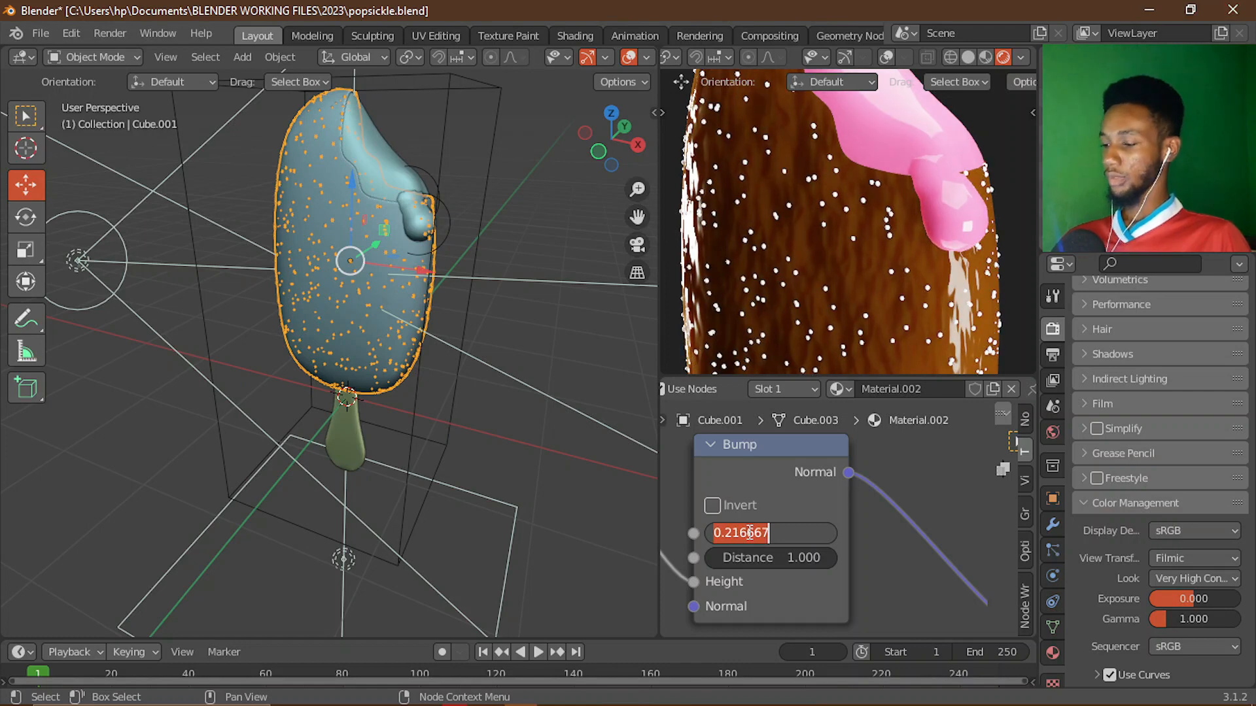
text(0)
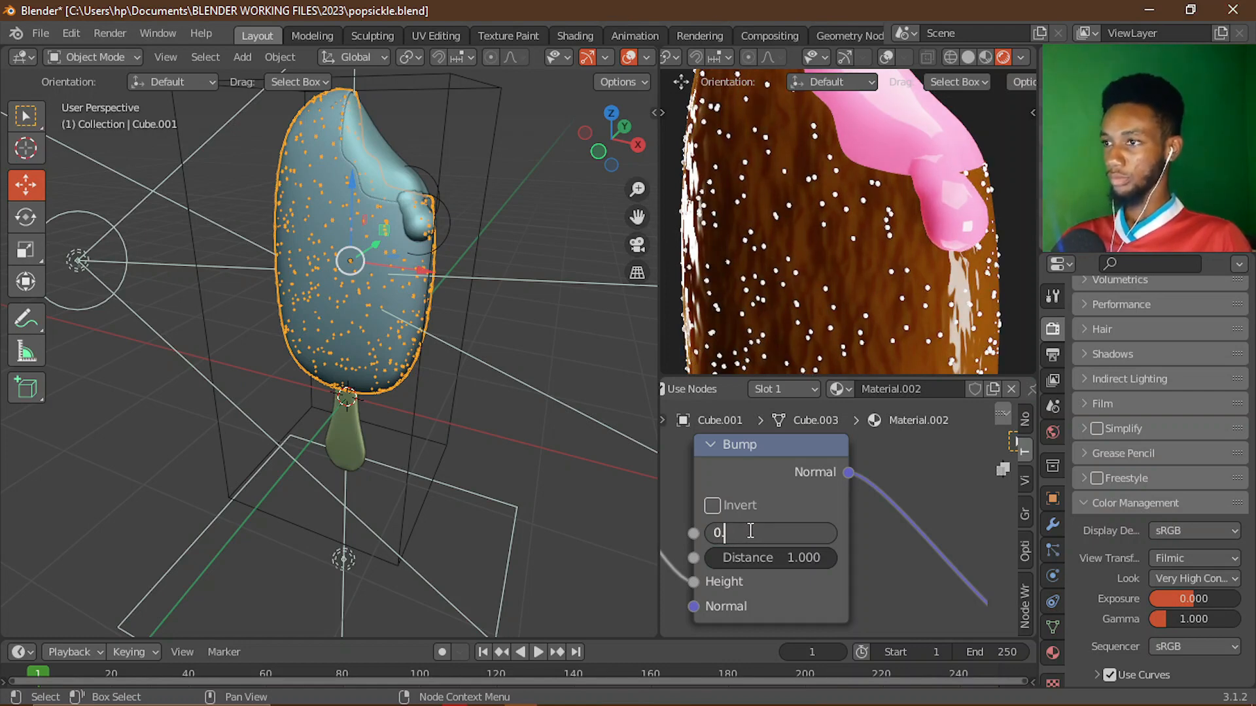
text(.2)
key(Return)
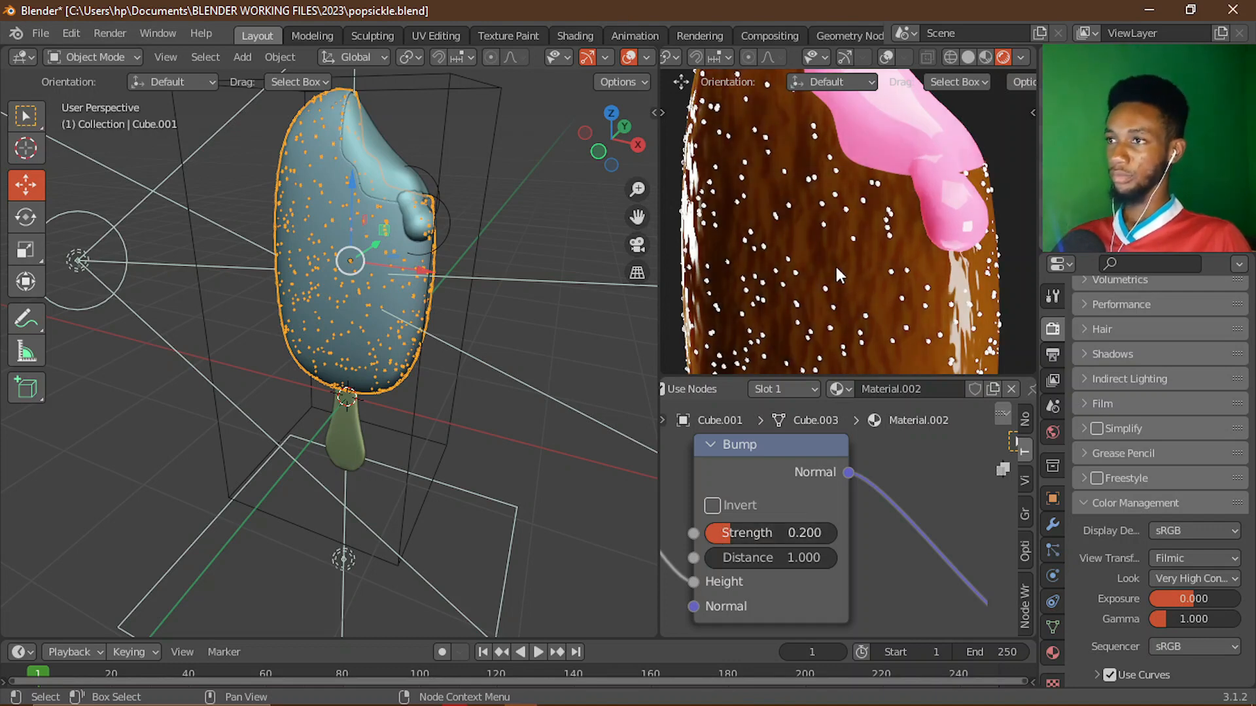
- Raise the Noise Texture's Scale to about 11.1 and inspect the chocolate surface up close
scroll(835, 264, down, 4)
scroll(737, 488, down, 2)
middle_drag(737, 490, 1019, 485)
scroll(573, 489, down, 4)
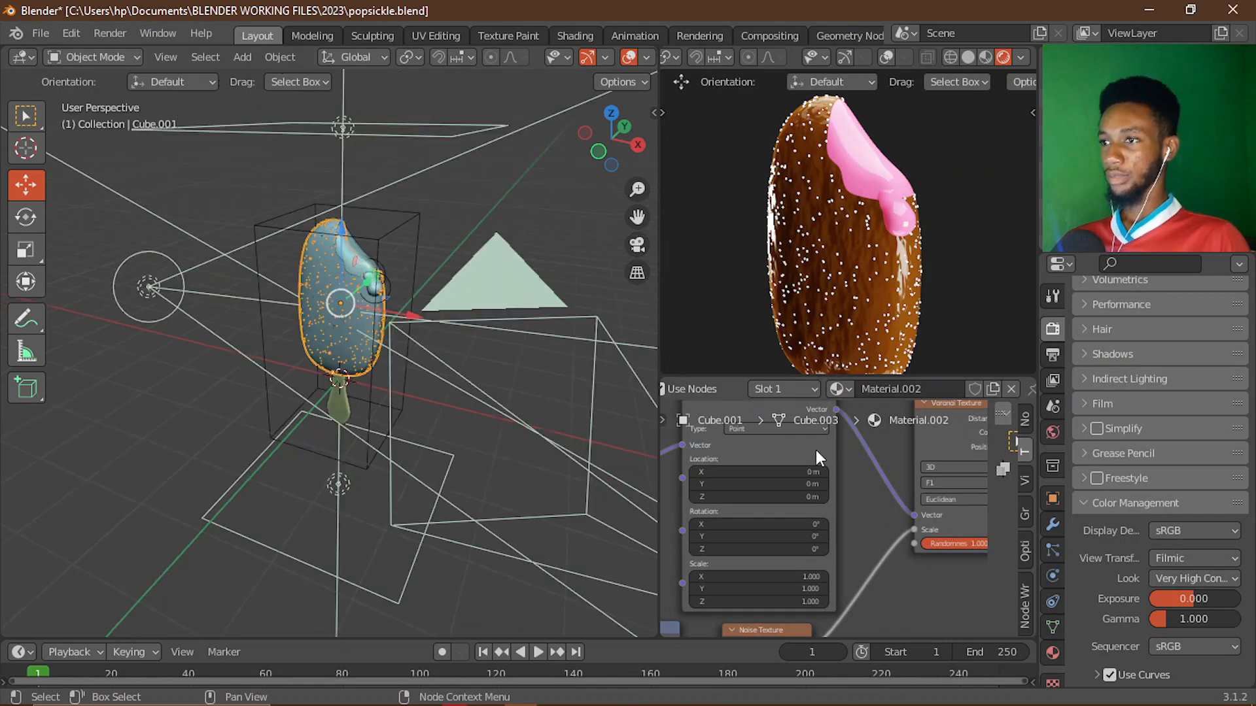
scroll(815, 449, down, 1)
middle_drag(815, 449, 890, 447)
scroll(737, 481, up, 2)
middle_drag(733, 468, 696, 509)
scroll(755, 510, up, 3)
scroll(755, 513, down, 2)
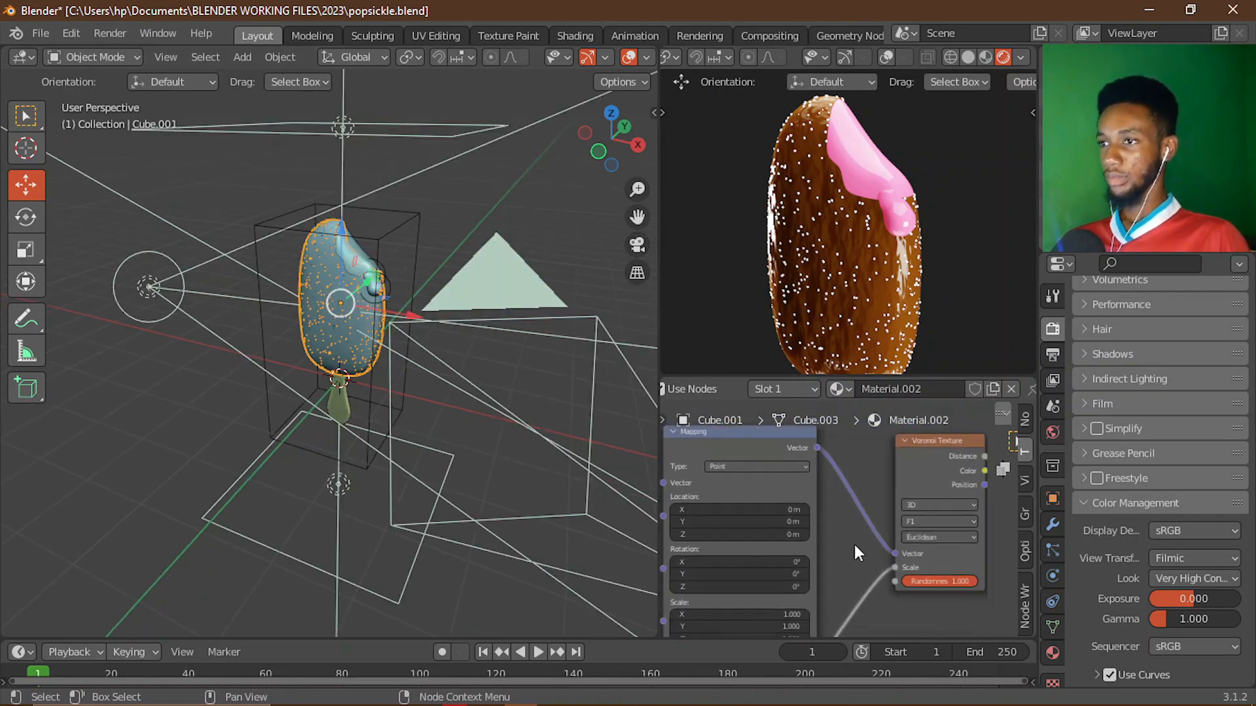
middle_drag(854, 544, 878, 384)
scroll(825, 605, down, 1)
middle_drag(811, 601, 887, 535)
scroll(888, 535, up, 4)
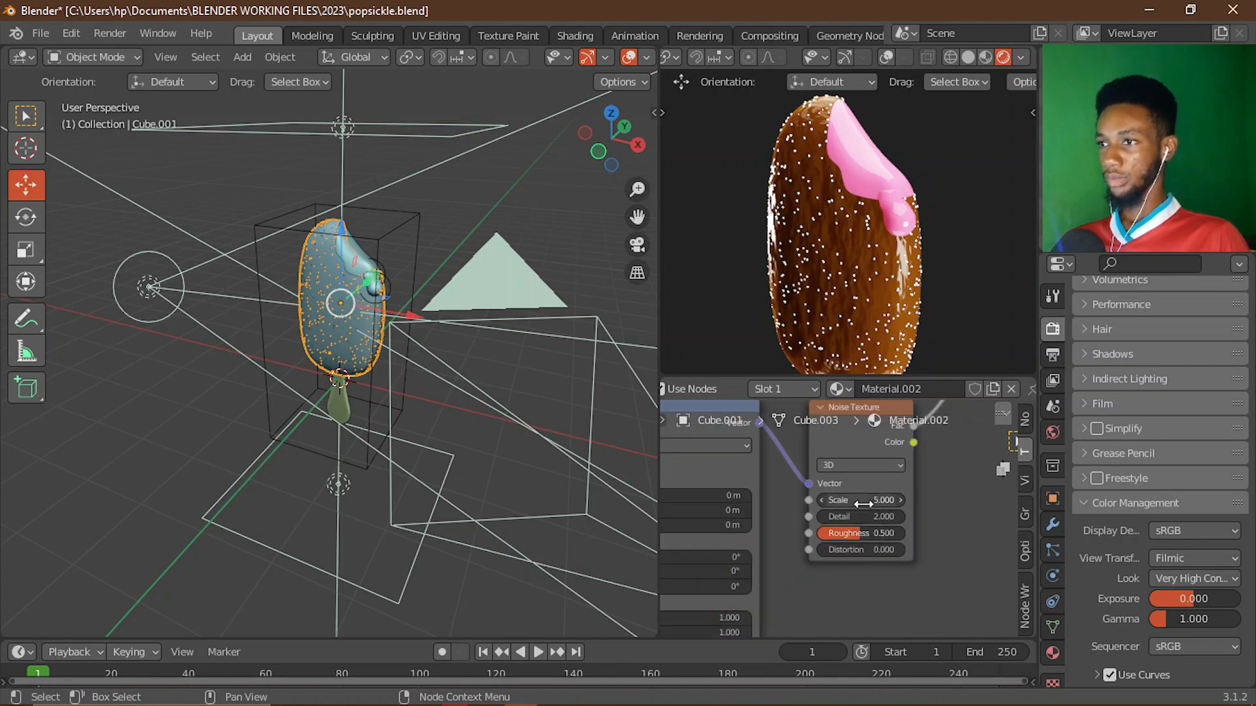
drag(864, 503, 910, 504)
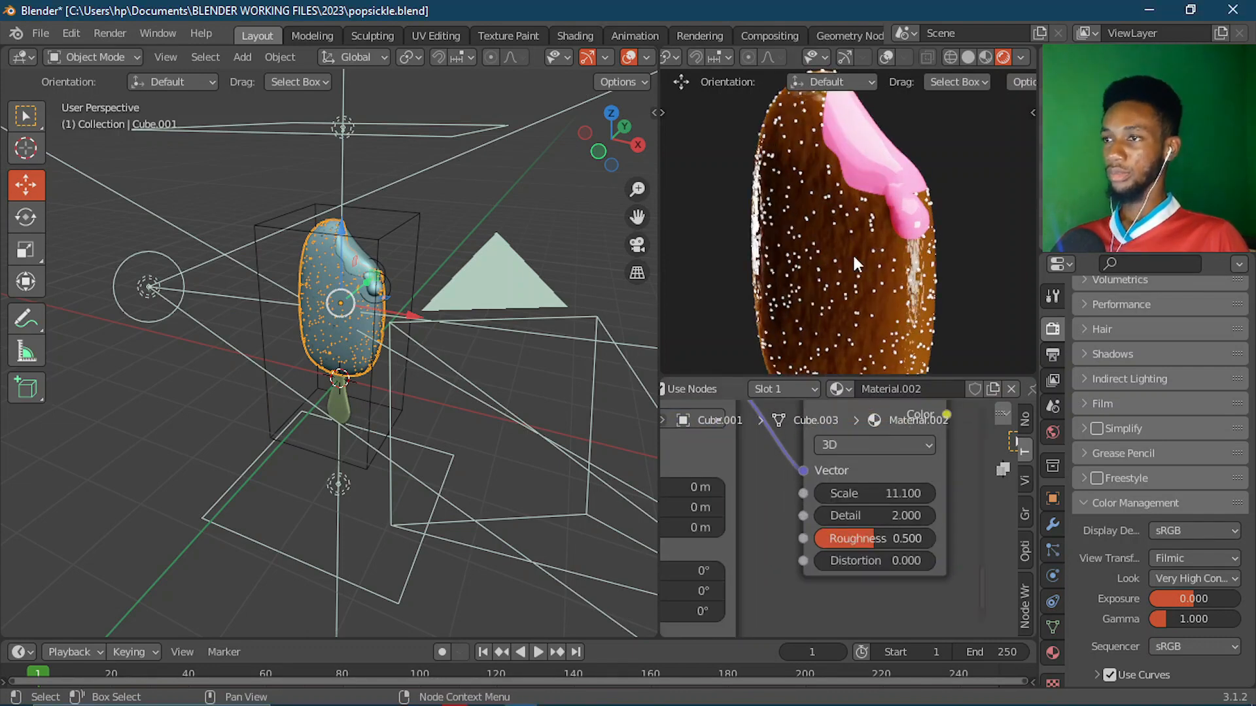
scroll(853, 253, up, 8)
scroll(904, 420, up, 2)
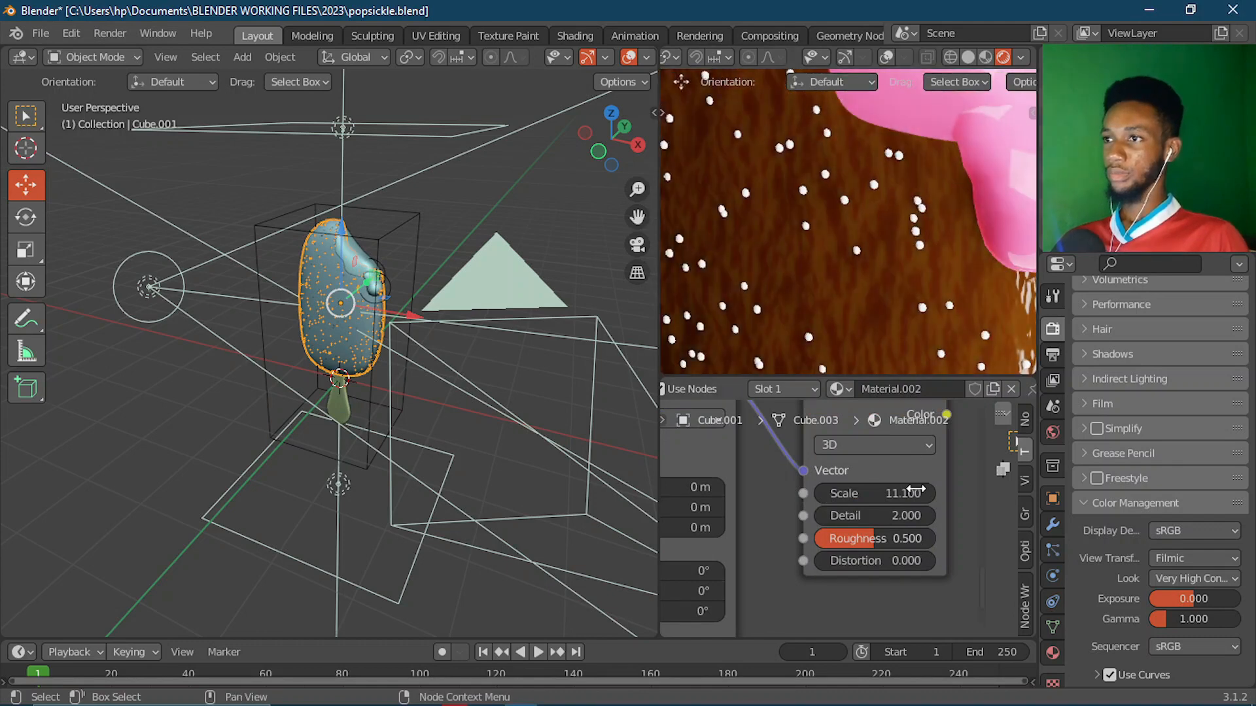
- Connect the Texture Coordinate's UV output to the Vector input of the Mapping node feeding the Voronoi Texture
scroll(916, 490, down, 4)
middle_drag(916, 490, 732, 578)
scroll(852, 497, down, 4)
middle_drag(852, 497, 759, 574)
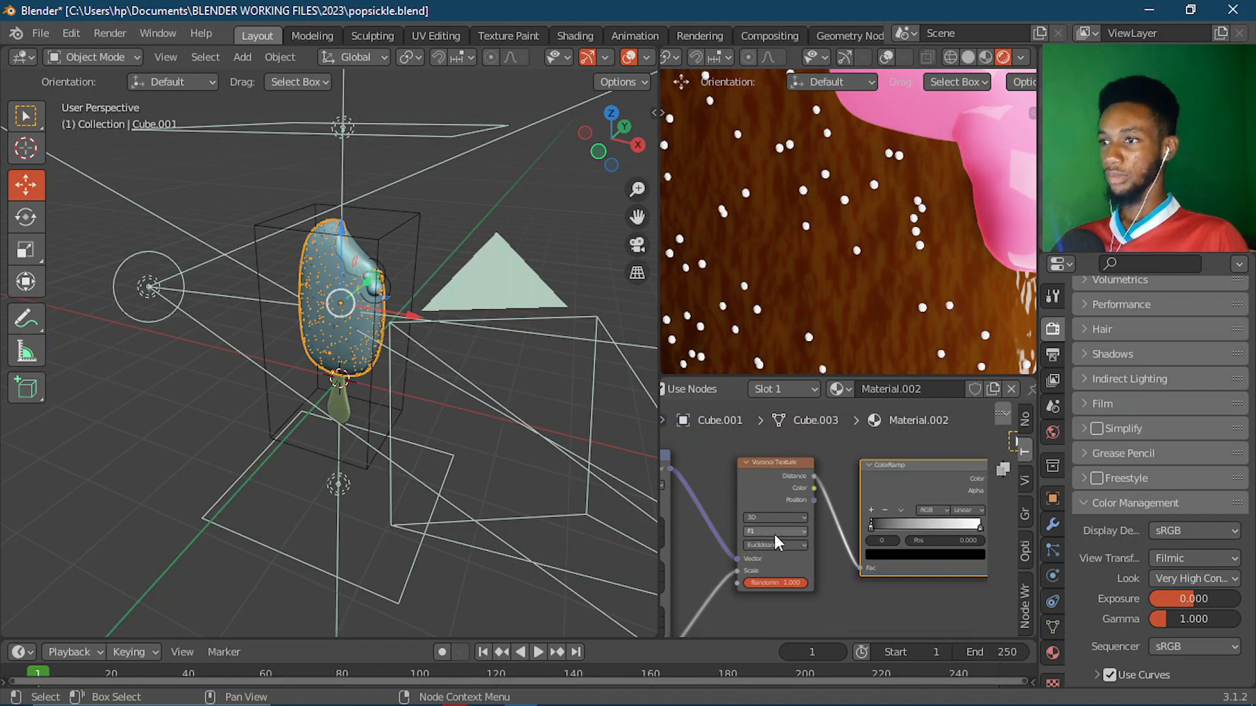
middle_drag(788, 535, 981, 493)
middle_drag(734, 509, 898, 492)
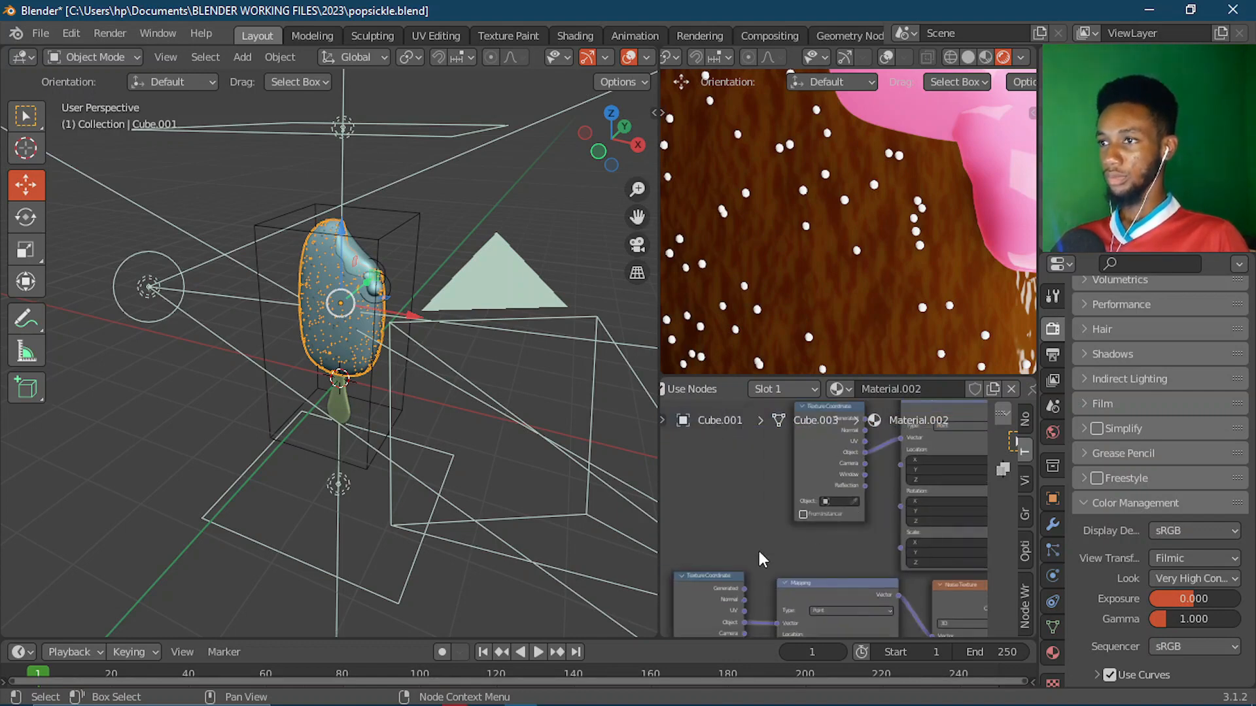
middle_drag(759, 554, 723, 634)
scroll(822, 499, up, 2)
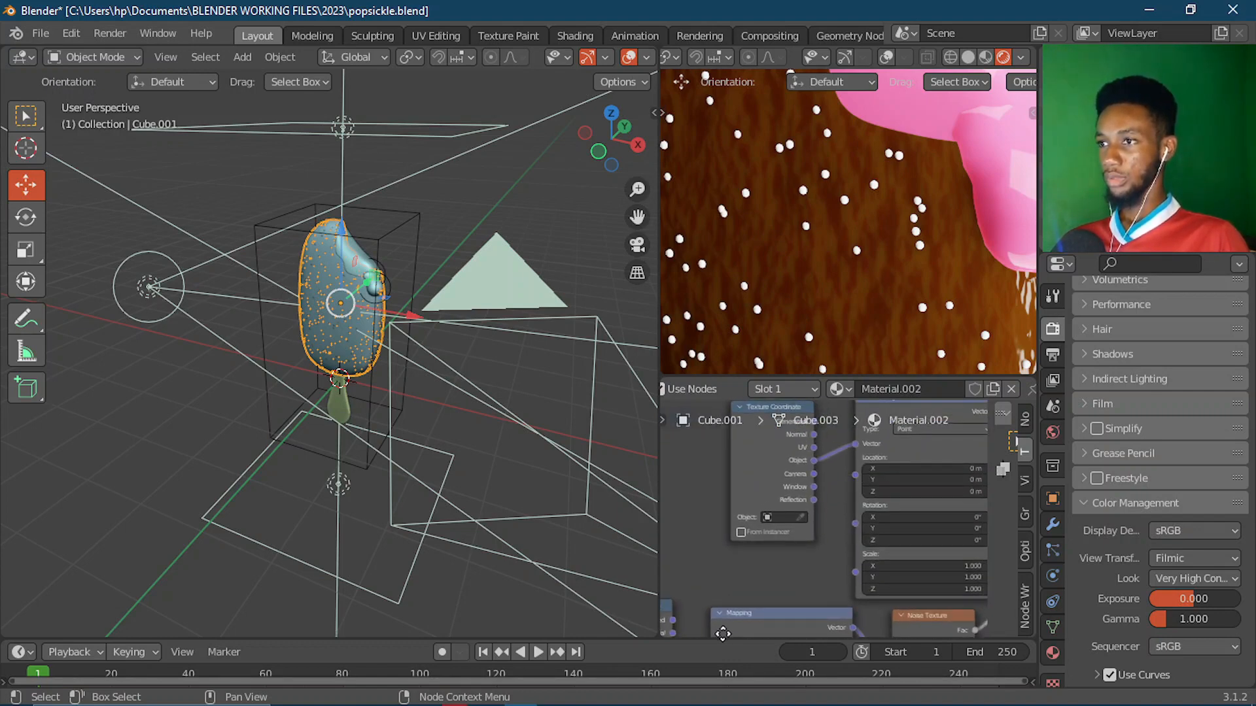
middle_drag(830, 491, 802, 544)
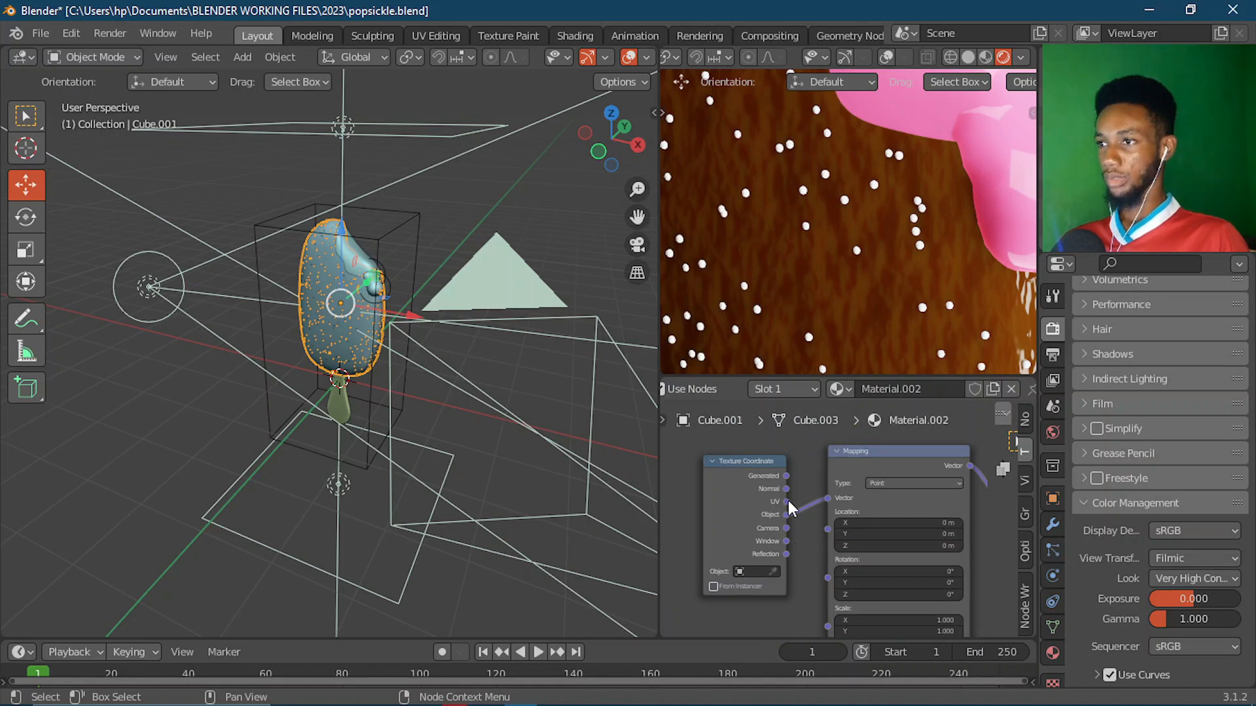
drag(787, 501, 787, 502)
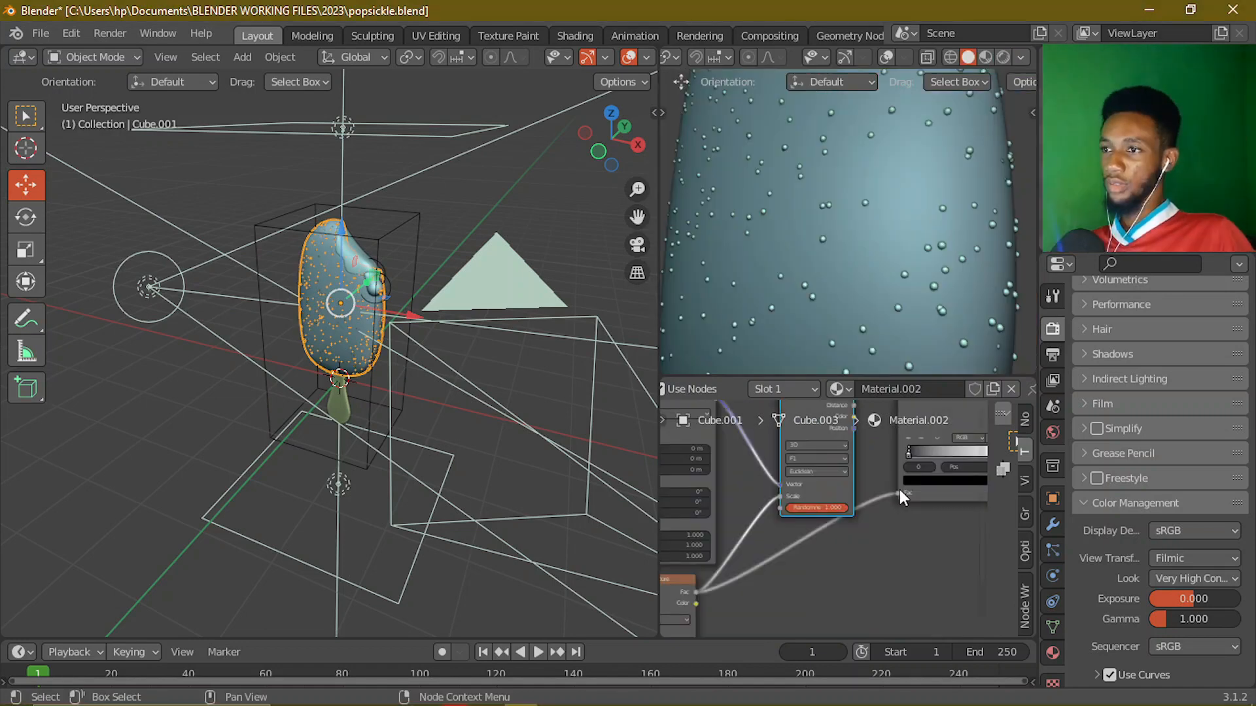
- Disconnect the Noise Texture from the ColorRamp and delete the Noise Texture's own Texture Coordinate and Mapping nodes
drag(874, 500, 740, 619)
scroll(757, 555, down, 4)
middle_drag(757, 555, 878, 516)
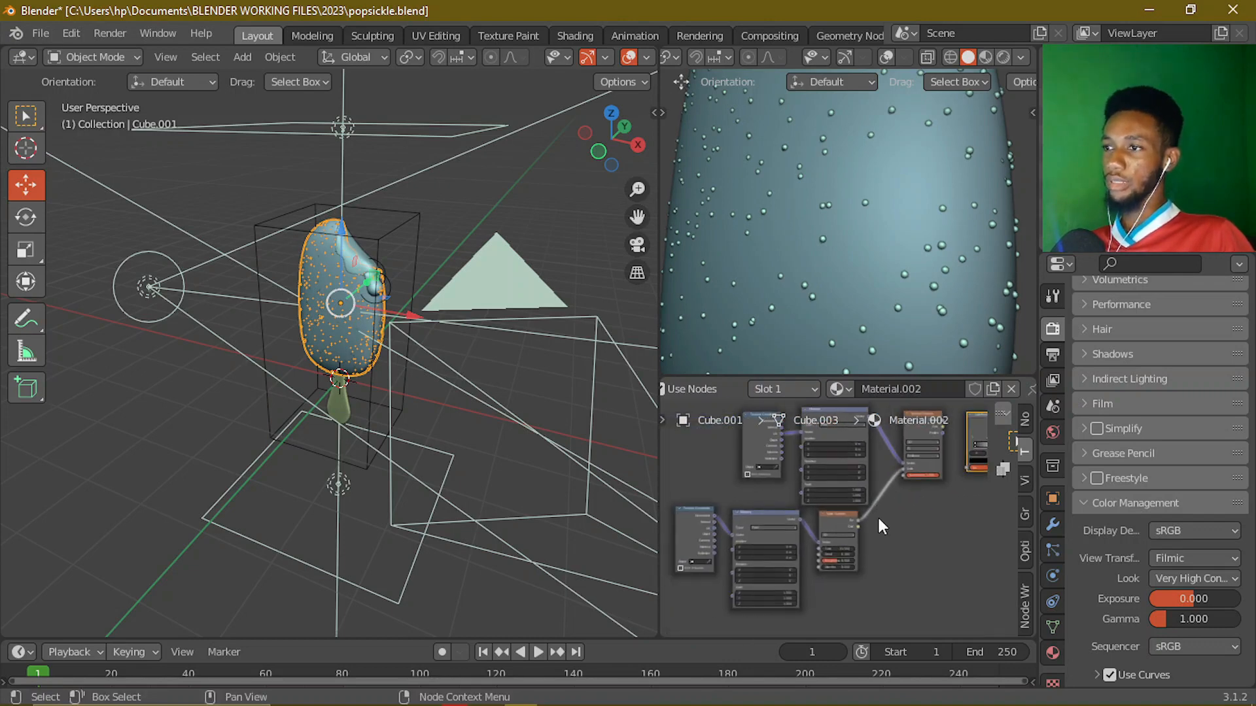
scroll(812, 521, up, 1)
scroll(744, 527, down, 2)
middle_drag(742, 524, 750, 536)
drag(708, 514, 788, 586)
key(Delete)
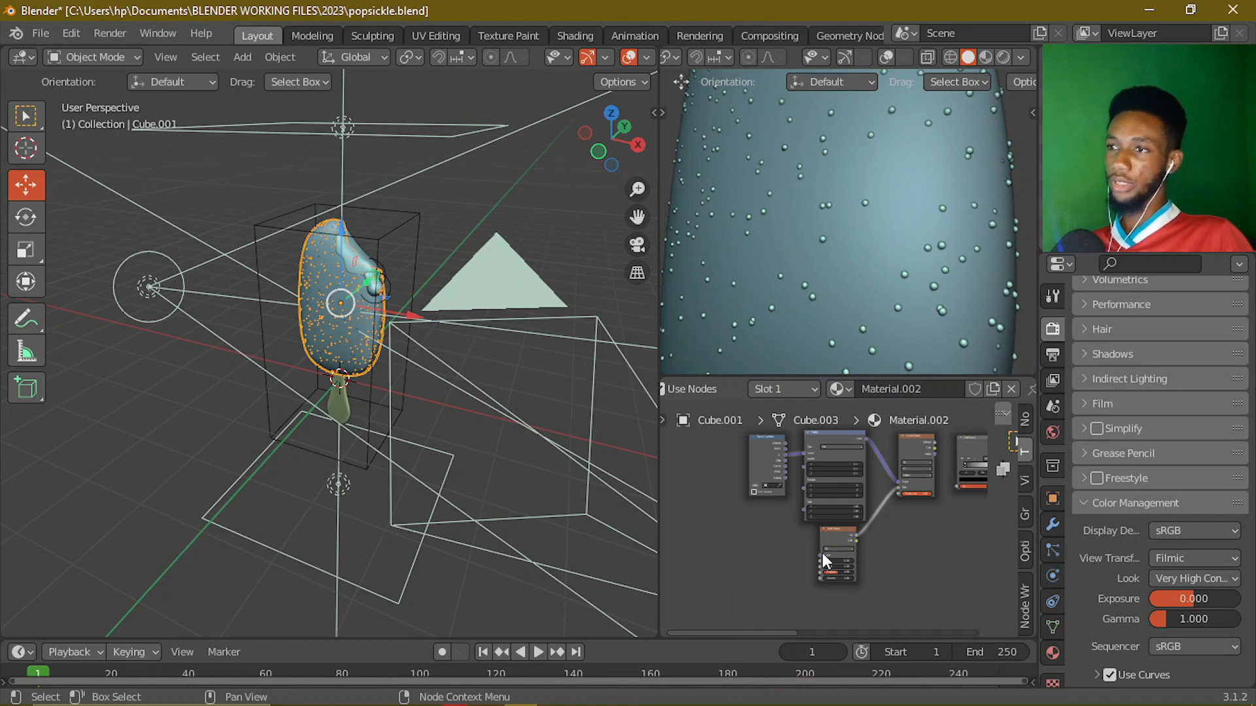
- Place the Noise Texture just below the Voronoi Texture and move the remaining Texture Coordinate and Mapping nodes farther from them
drag(842, 532, 891, 522)
key(ctrl+z)
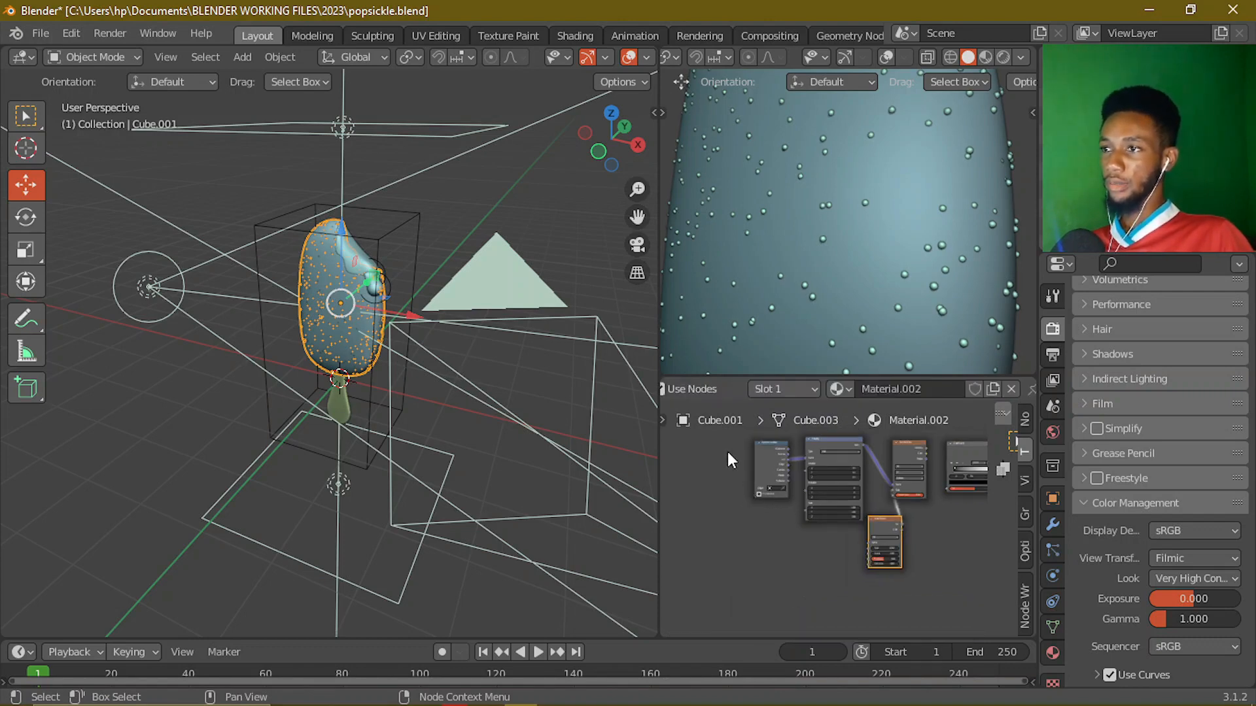
drag(843, 452, 764, 451)
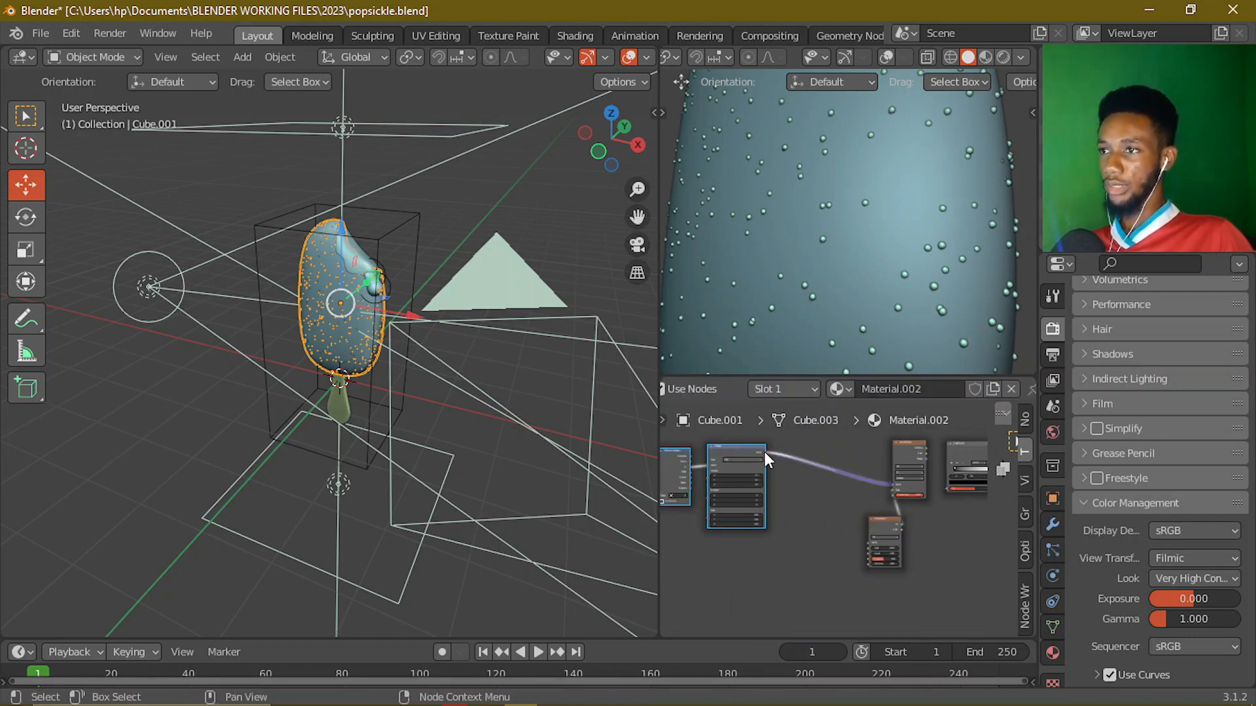
- Connect the remaining Mapping node's Vector output to the Noise Texture's Vector input
click(730, 449)
drag(769, 453, 857, 555)
scroll(841, 537, up, 2)
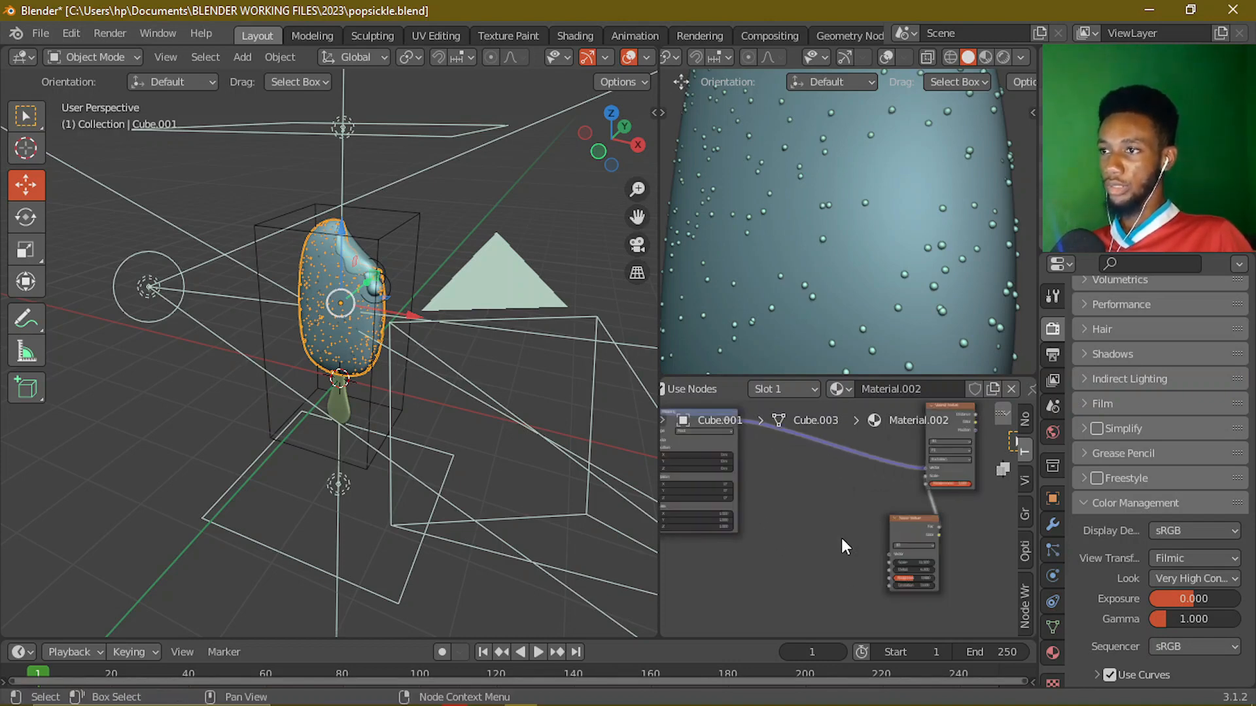
drag(917, 525, 885, 579)
scroll(779, 480, up, 3)
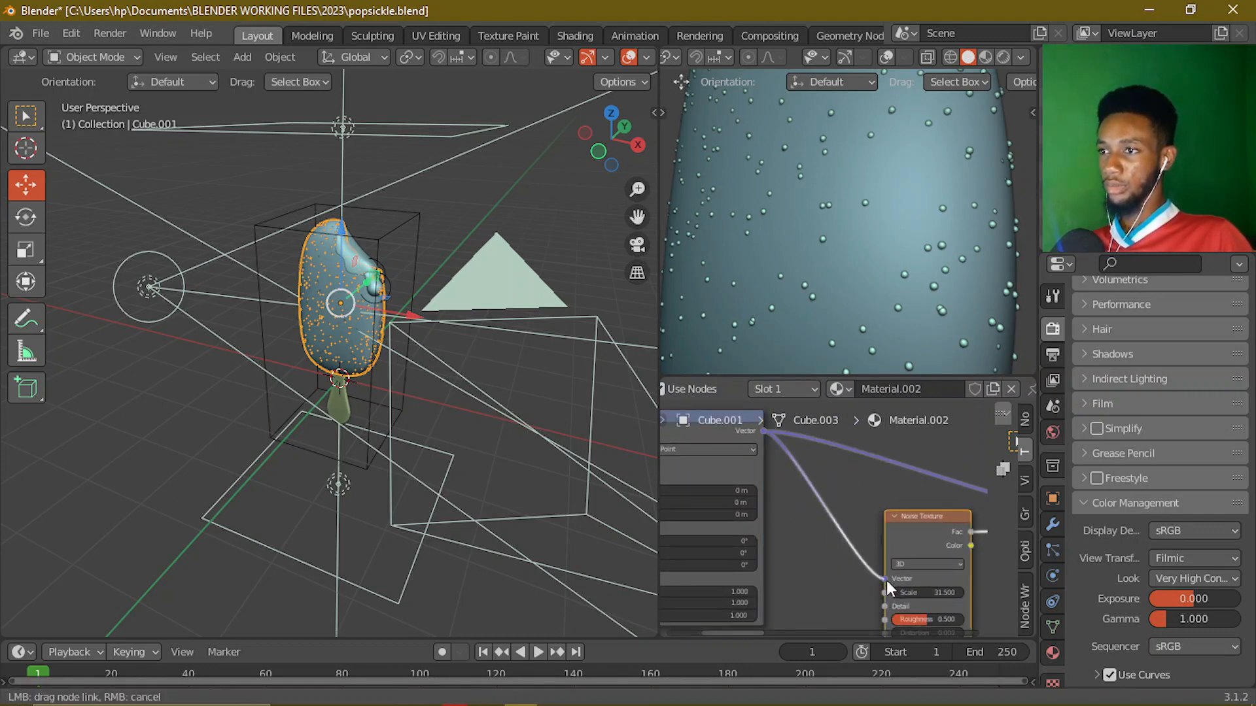
- Switch the popsicle close-up viewport to Rendered shading
key(x)
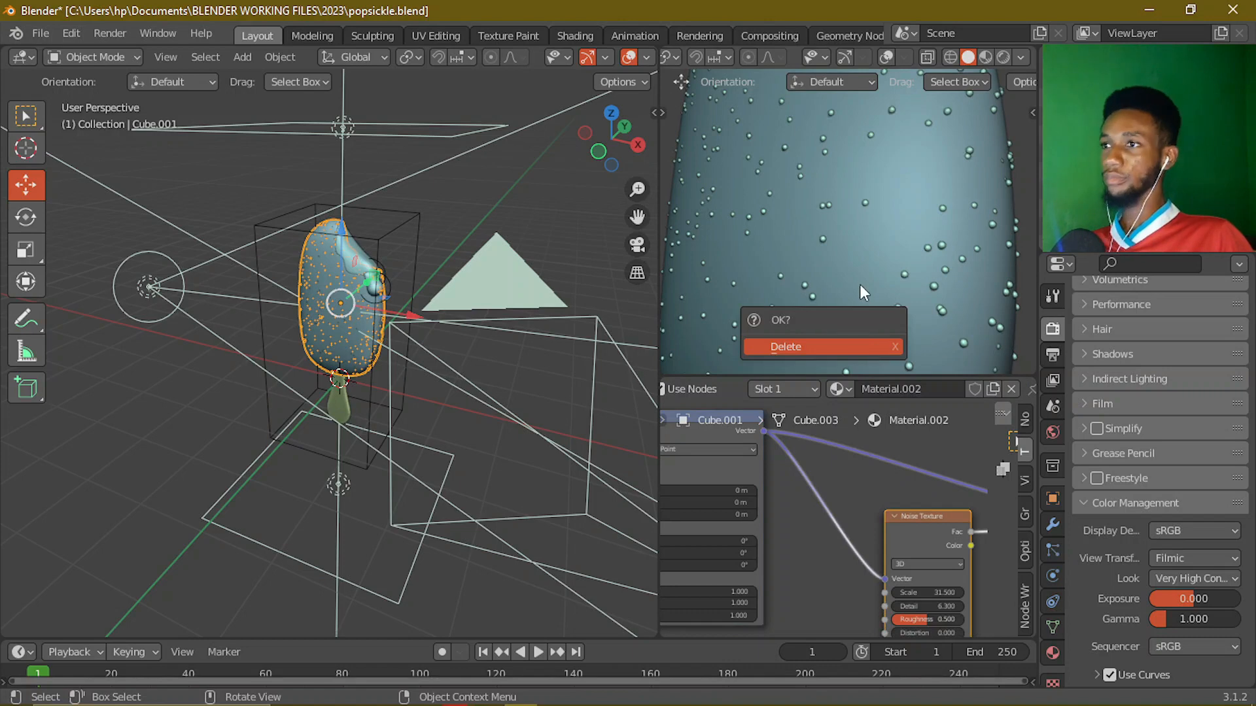
key(z)
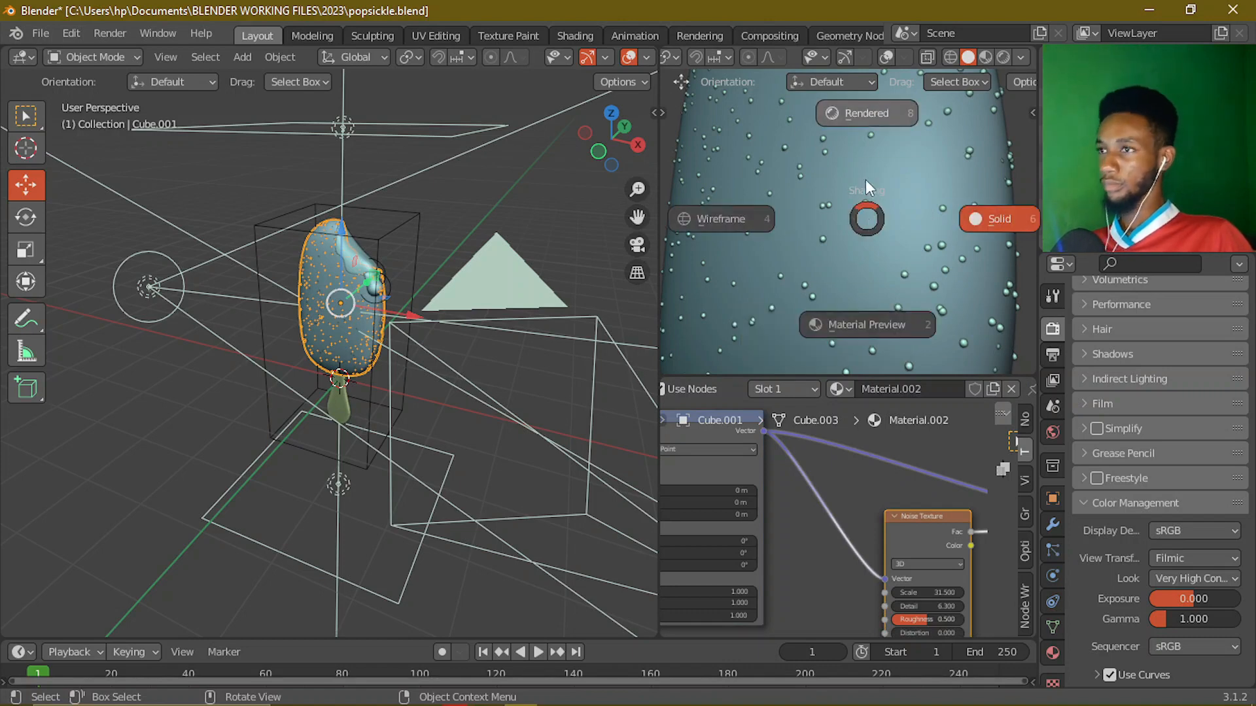
click(840, 264)
- Connect the Texture Coordinate's Object output to the Mapping node's Vector input in place of UV
scroll(852, 526, down, 3)
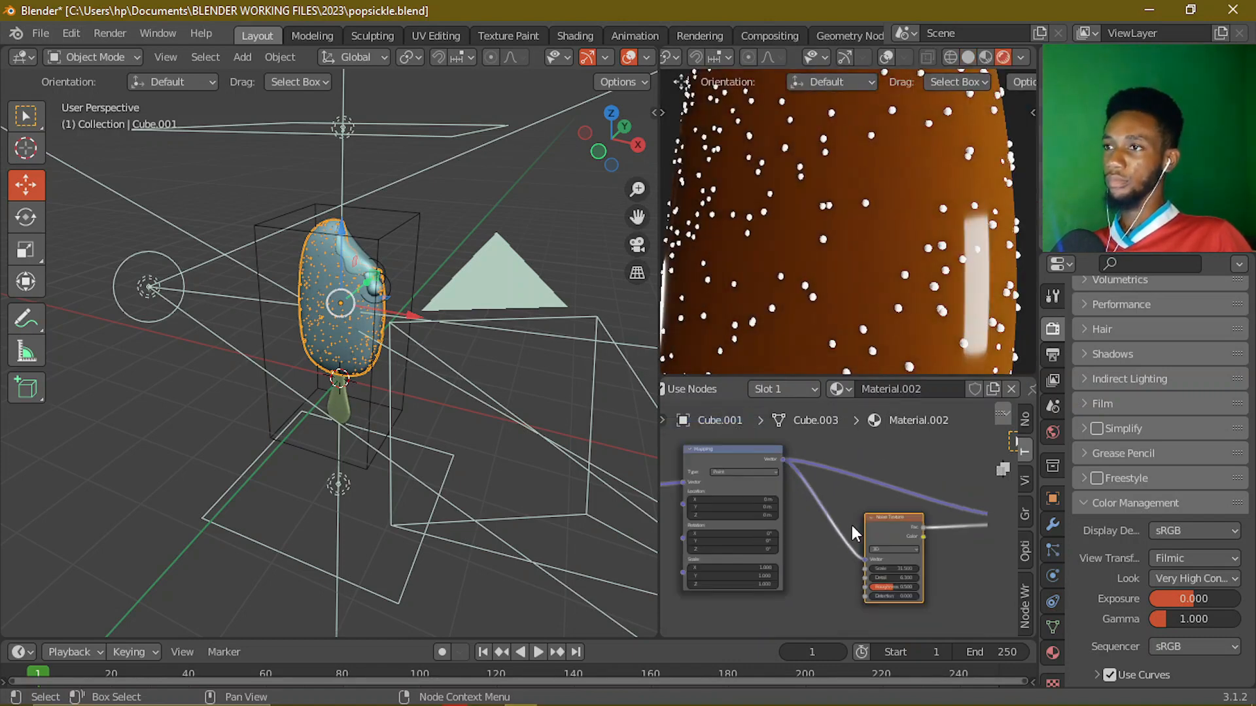
middle_drag(852, 526, 955, 516)
scroll(783, 481, up, 1)
scroll(753, 473, up, 1)
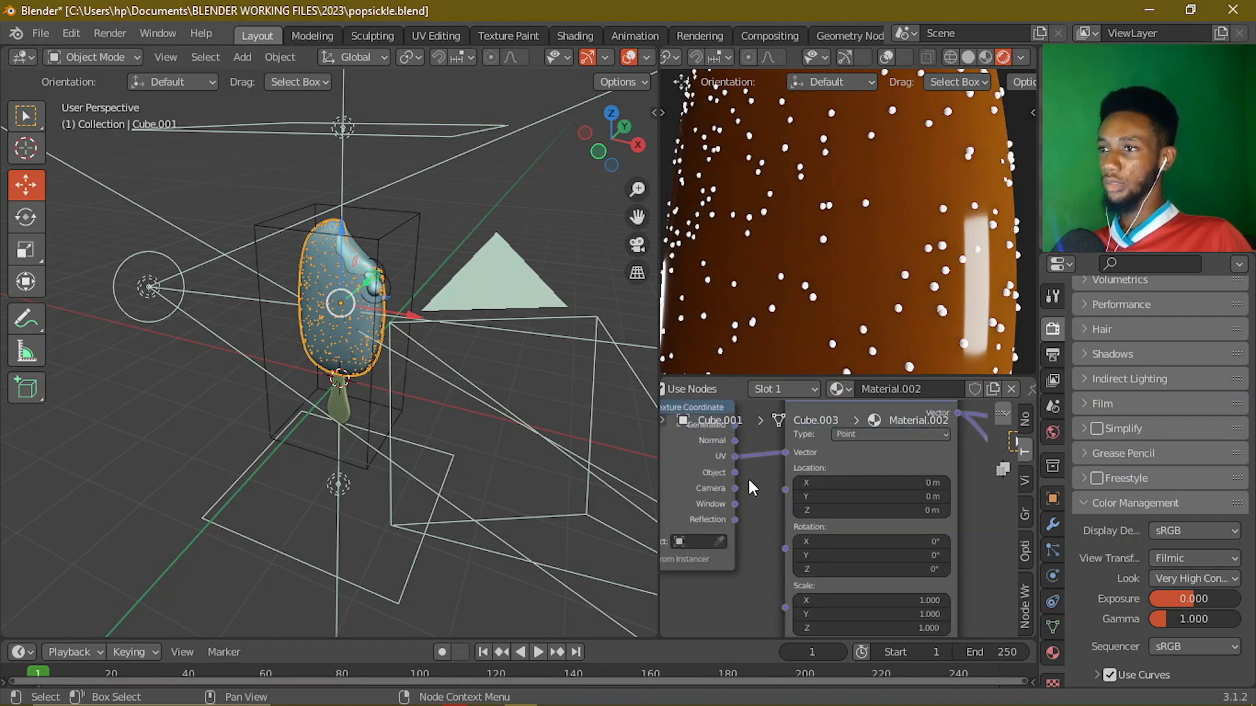
drag(735, 472, 784, 452)
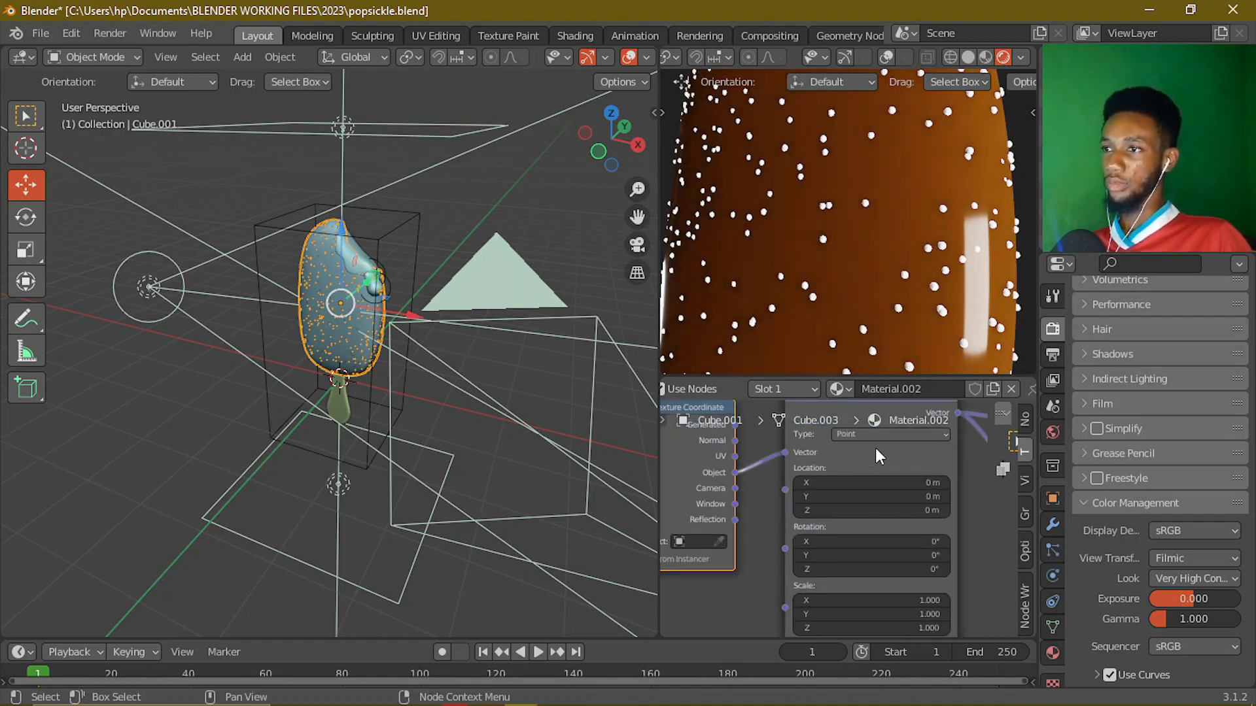
- Connect the Voronoi Texture's Distance output to the ColorRamp's Fac input
scroll(955, 512, down, 2)
middle_drag(955, 513, 811, 483)
click(805, 472)
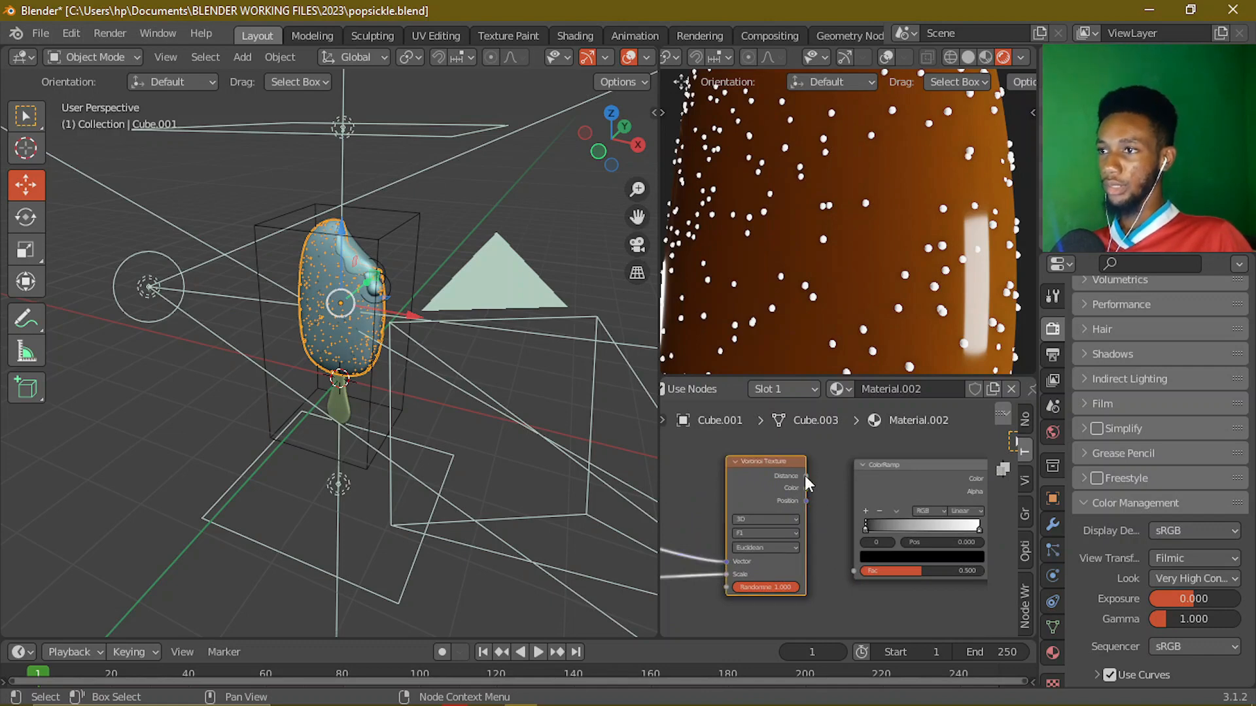
drag(805, 476, 861, 571)
drag(807, 476, 853, 572)
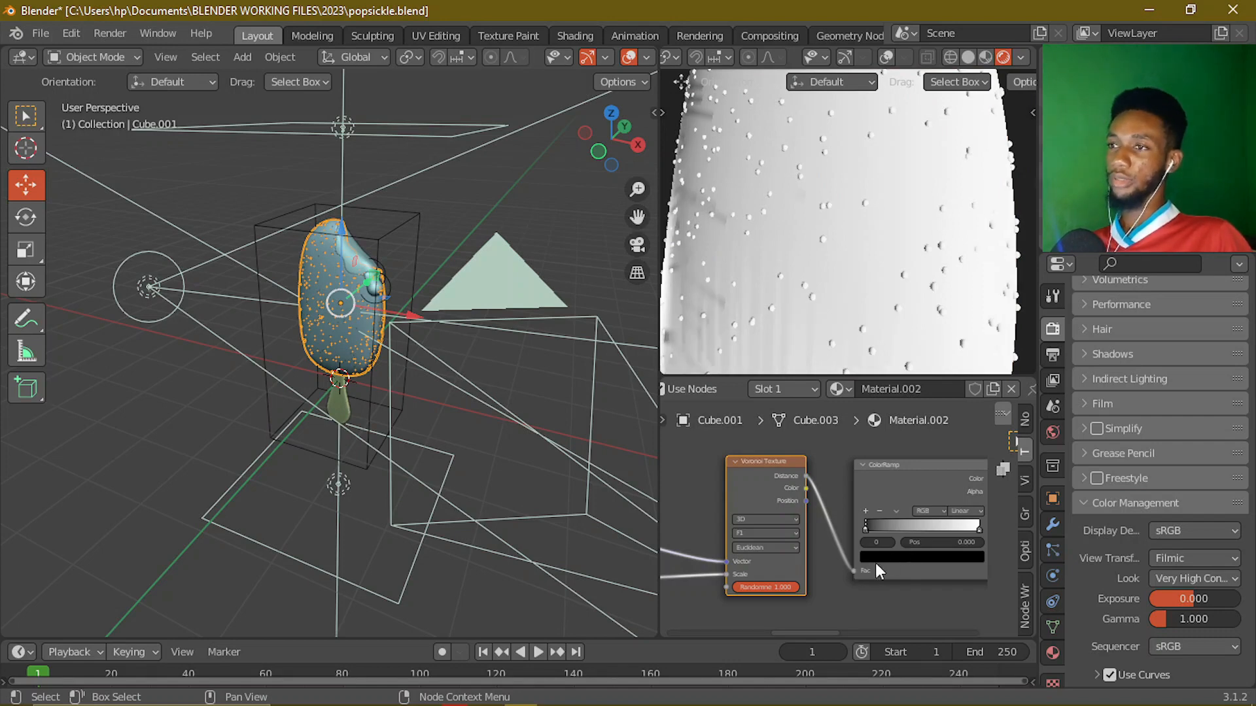
- Set the Noise Texture's Scale to 50
scroll(878, 564, down, 9)
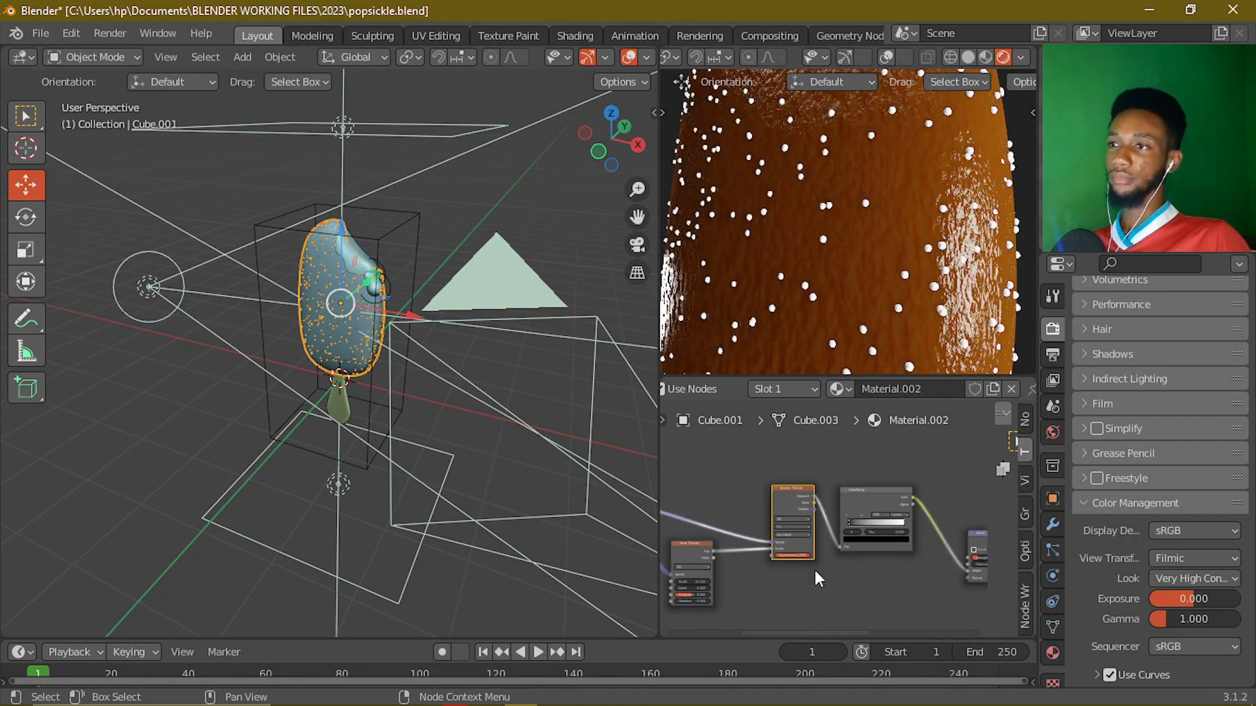
middle_drag(808, 576, 883, 541)
scroll(852, 554, up, 9)
scroll(884, 540, up, 8)
double_click(783, 596)
text(50)
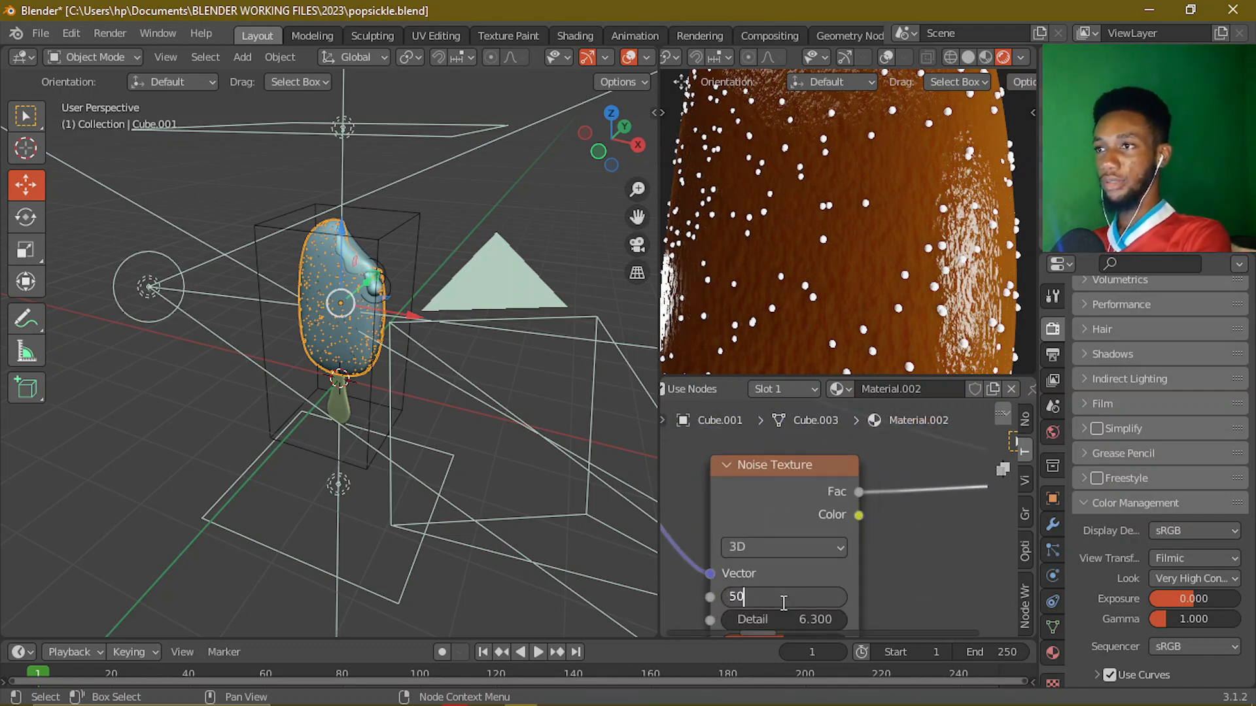
key(Return)
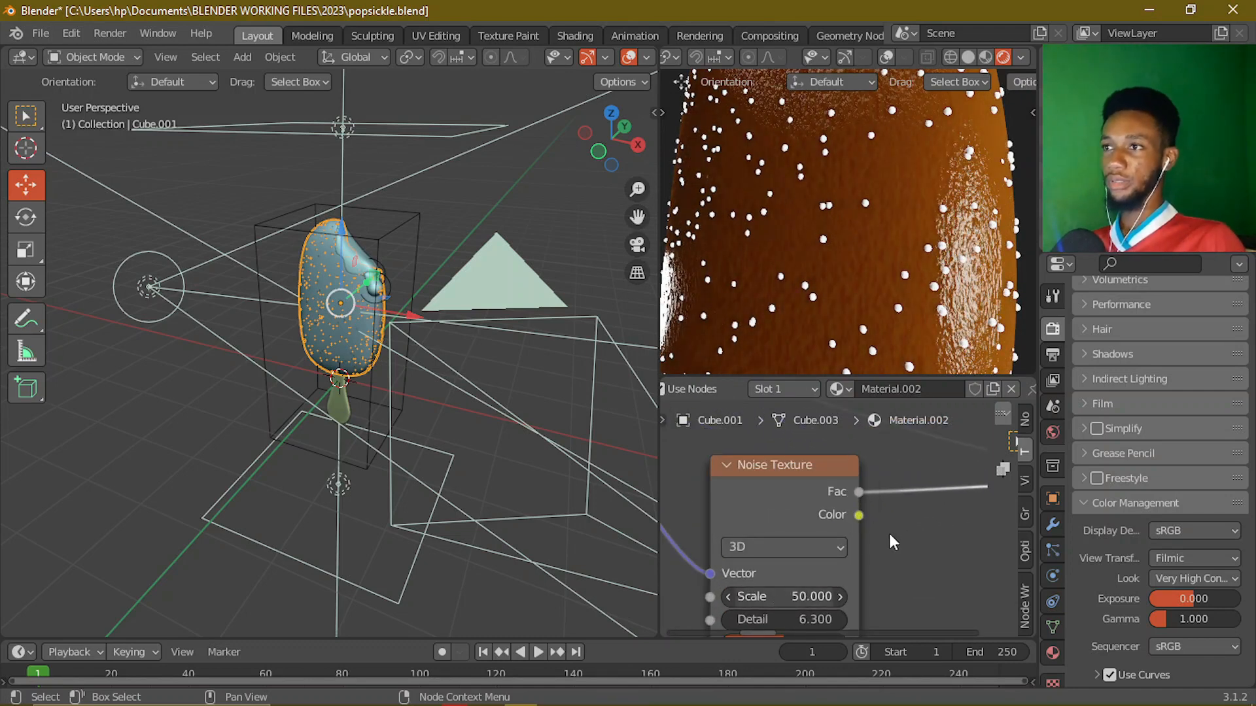
- Set the Bump node's Strength to 0.15 and check the whole popsicle in the rendered view
scroll(889, 530, down, 2)
scroll(892, 531, down, 3)
middle_drag(892, 531, 682, 557)
scroll(766, 555, up, 3)
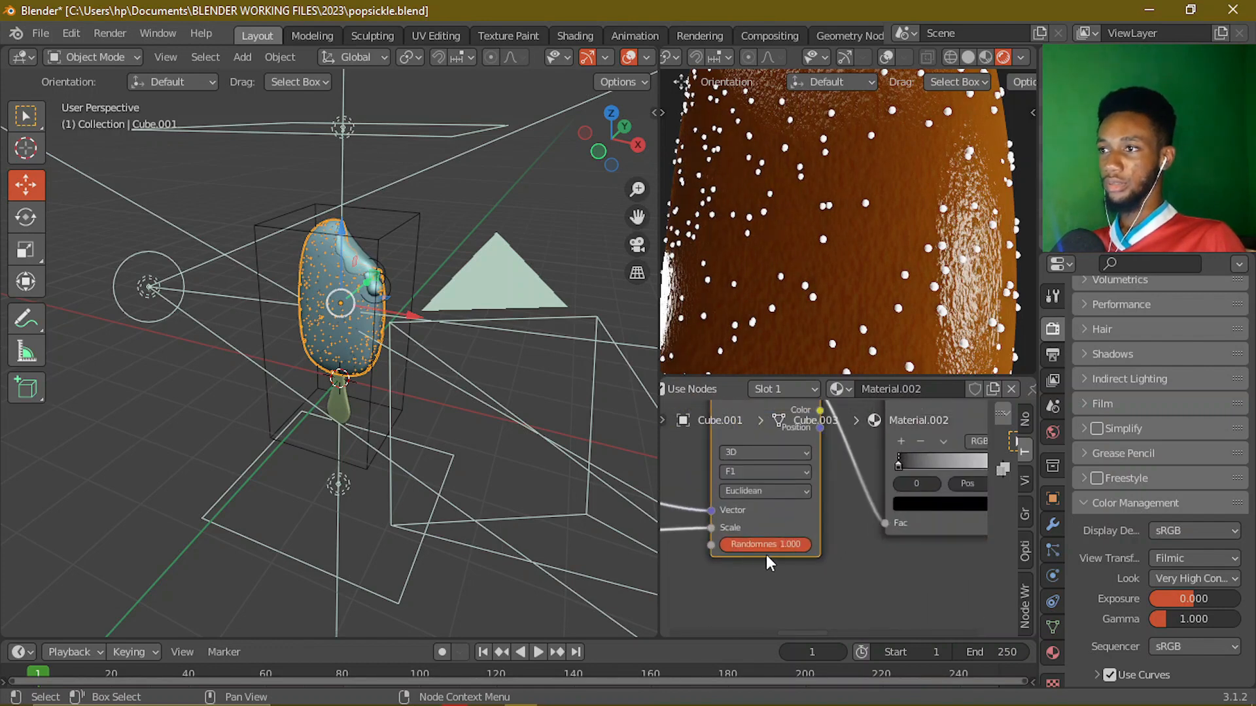
middle_drag(787, 573, 693, 593)
scroll(862, 547, down, 3)
scroll(824, 539, down, 3)
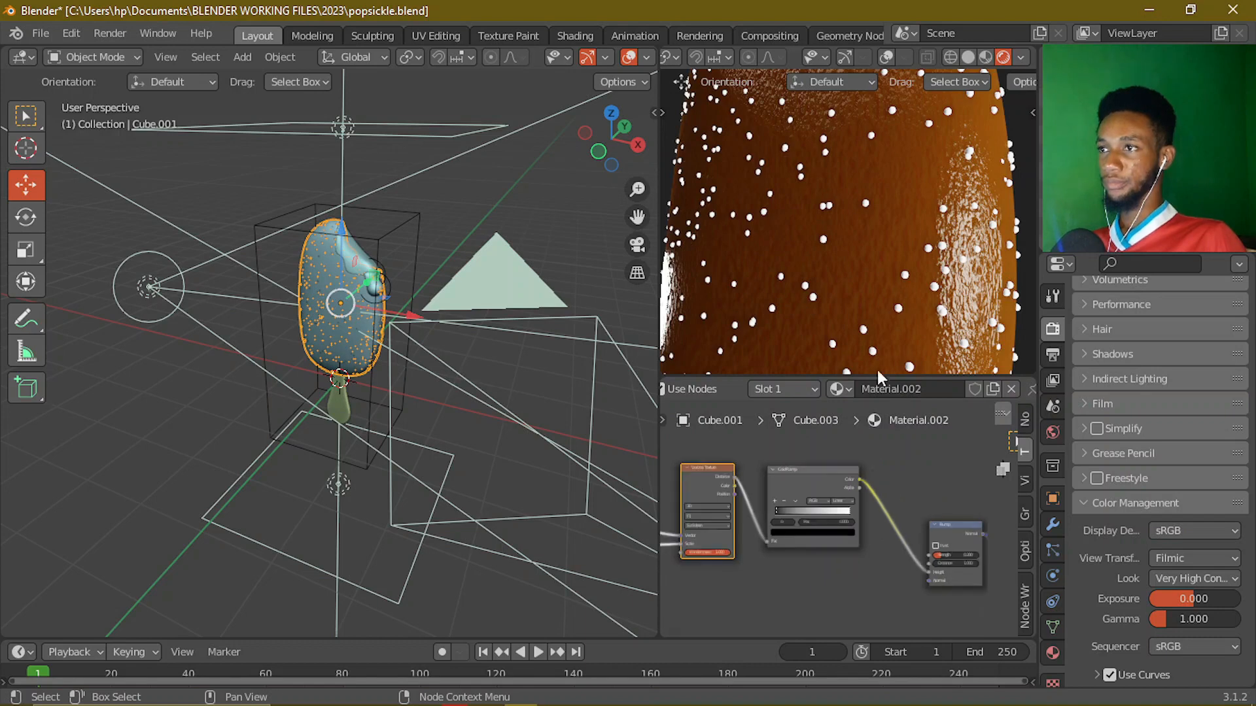
scroll(871, 344, down, 4)
scroll(885, 552, up, 3)
middle_drag(800, 540, 697, 506)
scroll(858, 547, up, 2)
middle_drag(858, 547, 811, 550)
scroll(811, 550, up, 2)
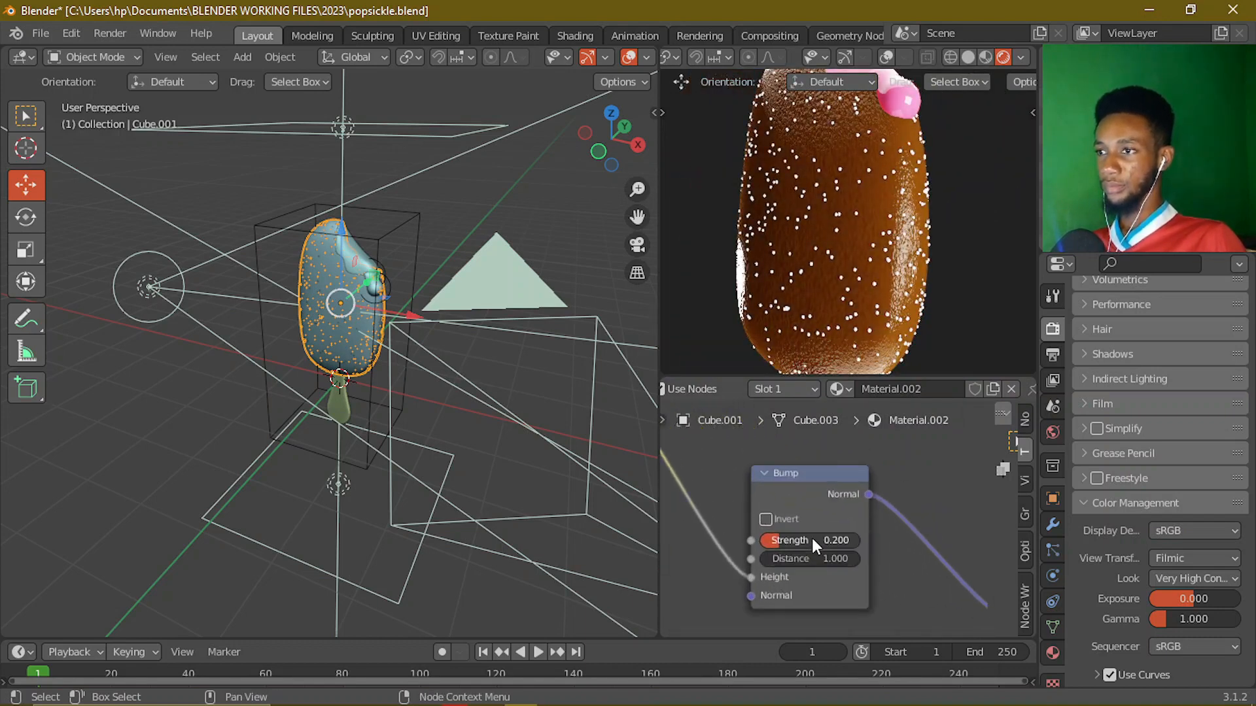
text(0)
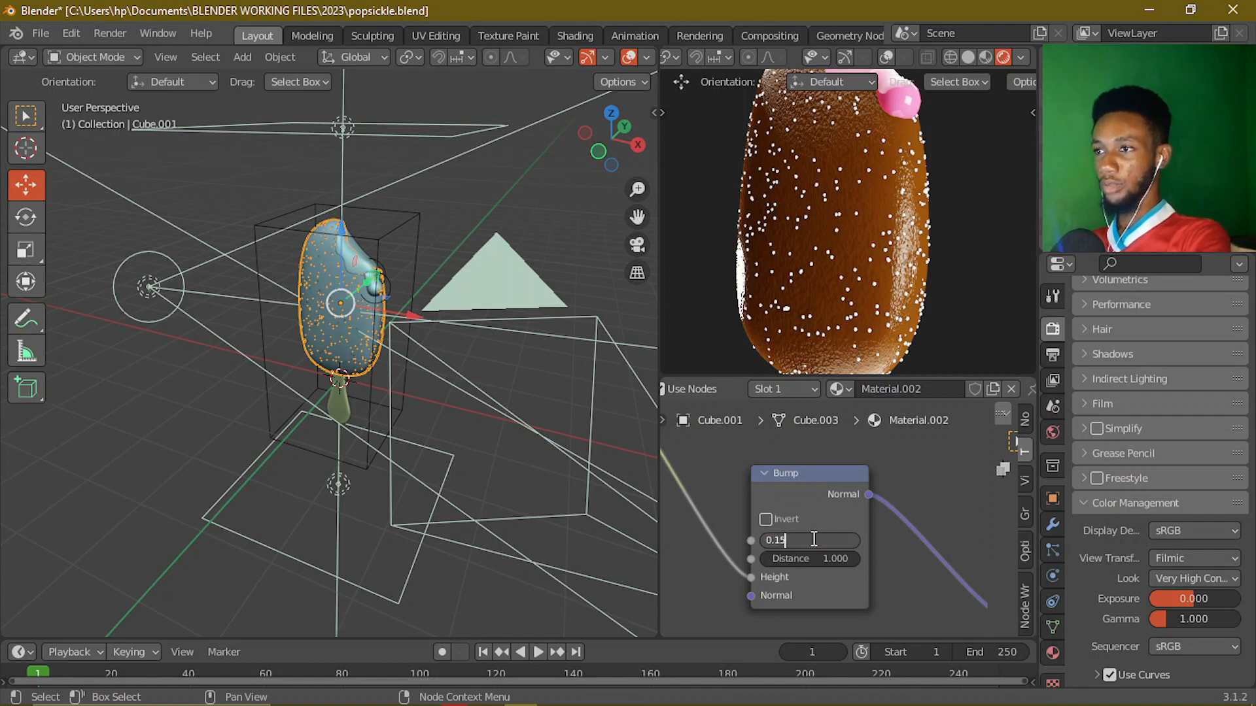
text(.15)
key(Return)
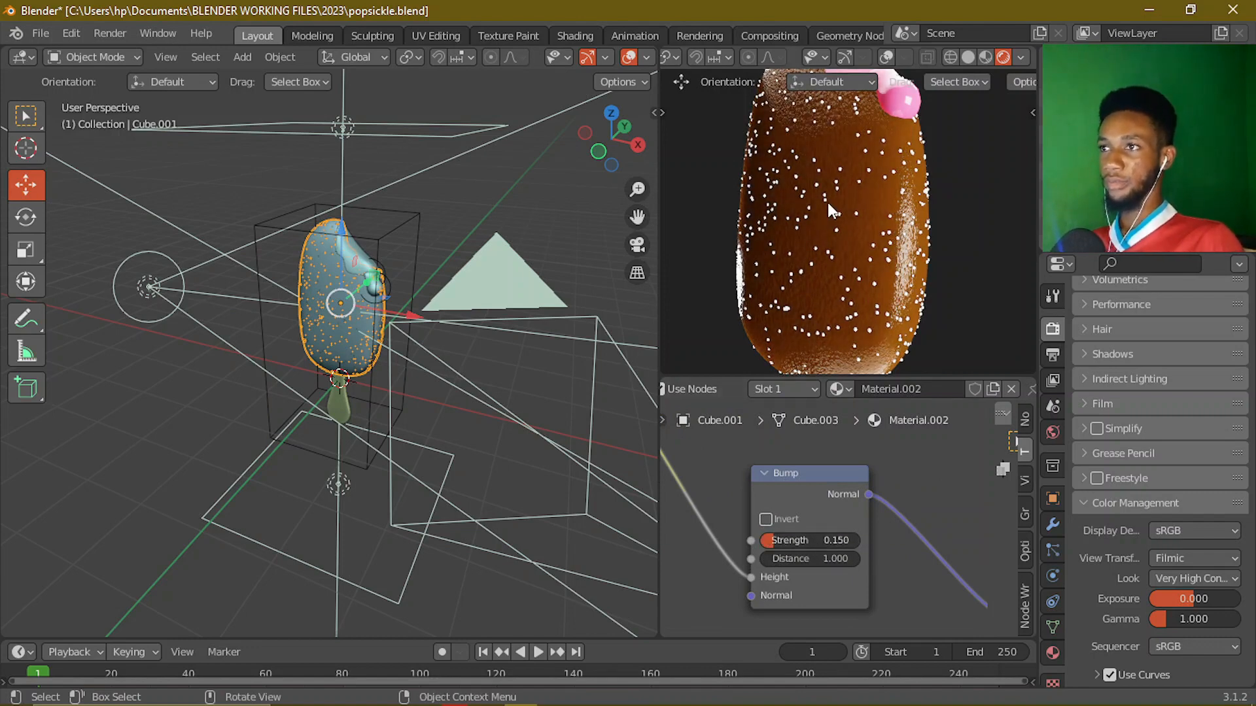
scroll(827, 204, up, 3)
scroll(893, 264, down, 5)
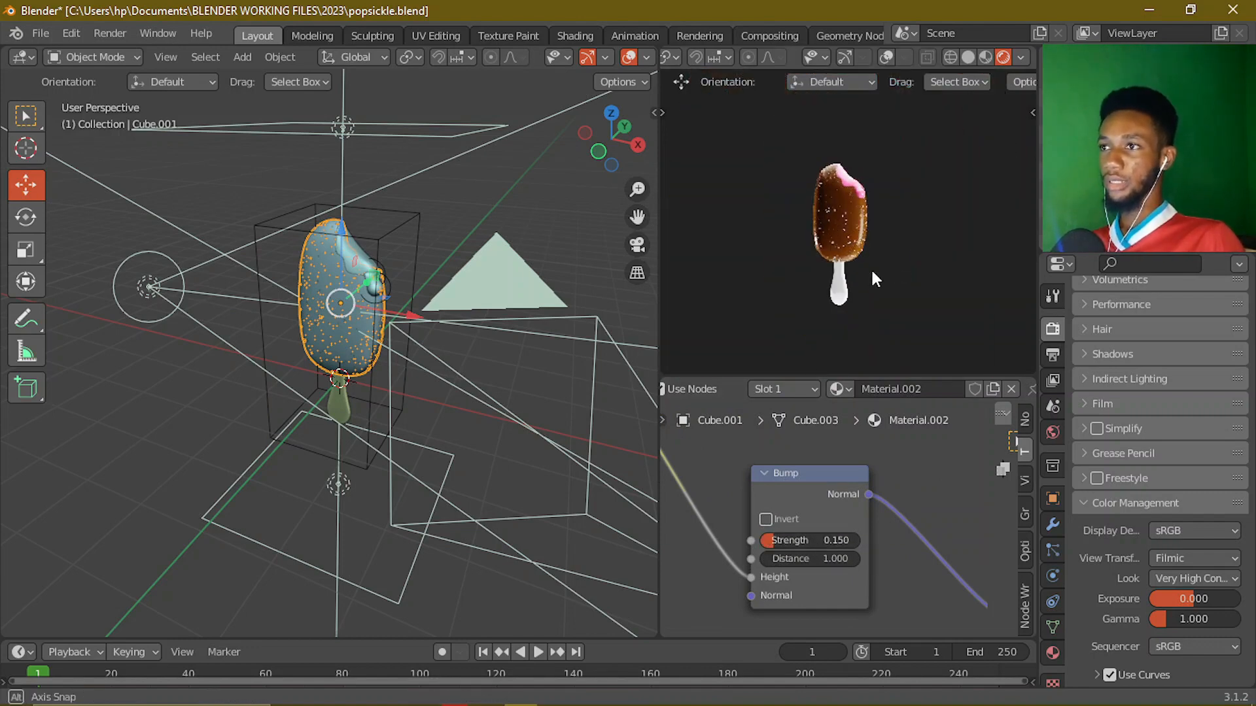
- Try to assign Material.002 to the small sphere beside the popsicle, and inspect the white dots on the chocolate coating
scroll(542, 466, down, 3)
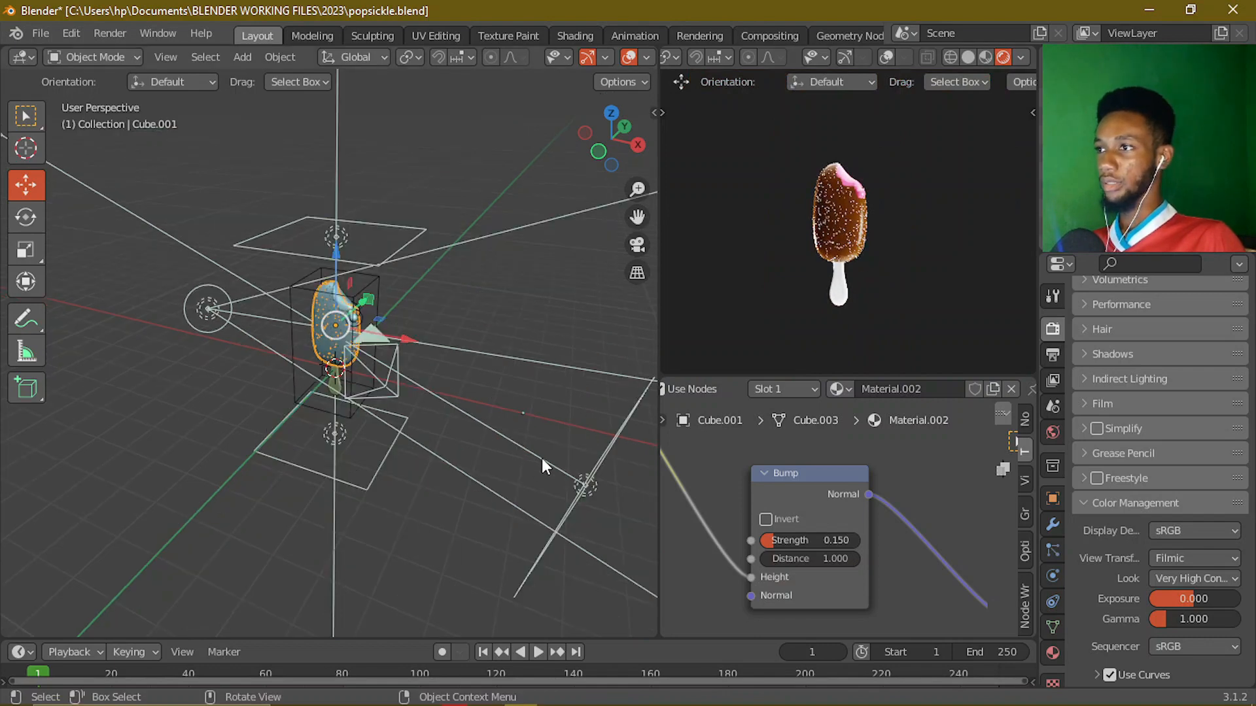
click(523, 414)
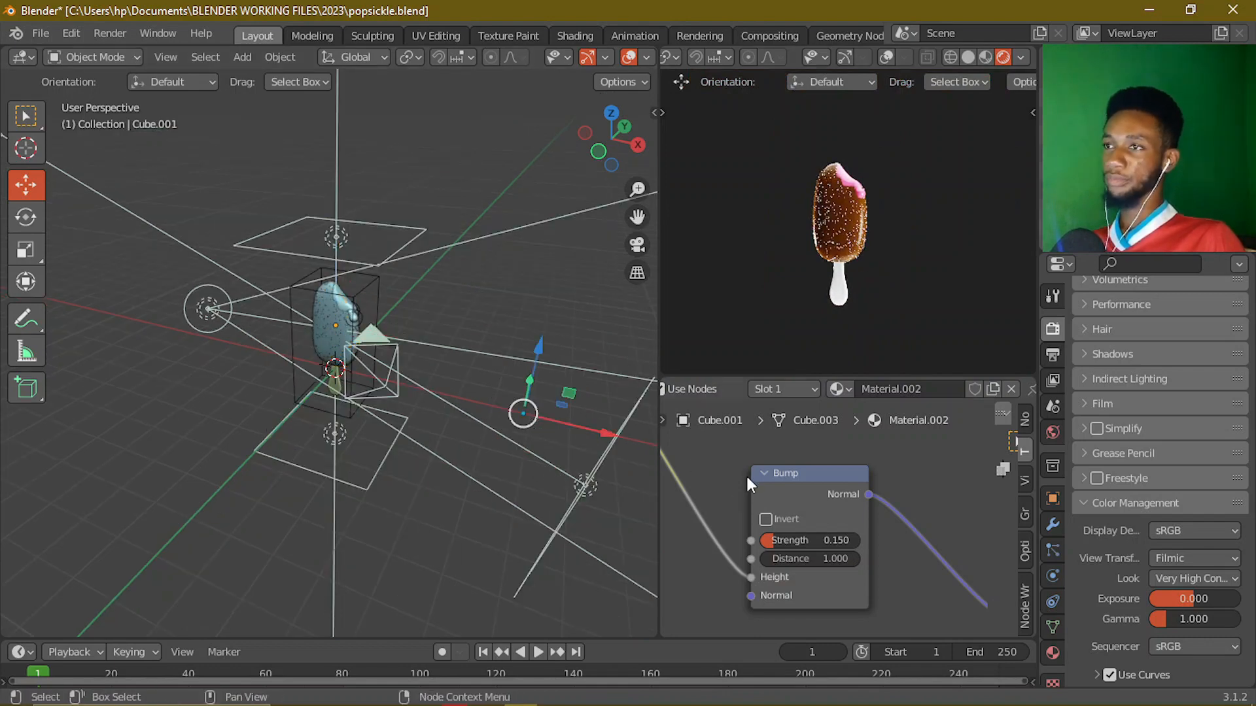
scroll(393, 360, up, 6)
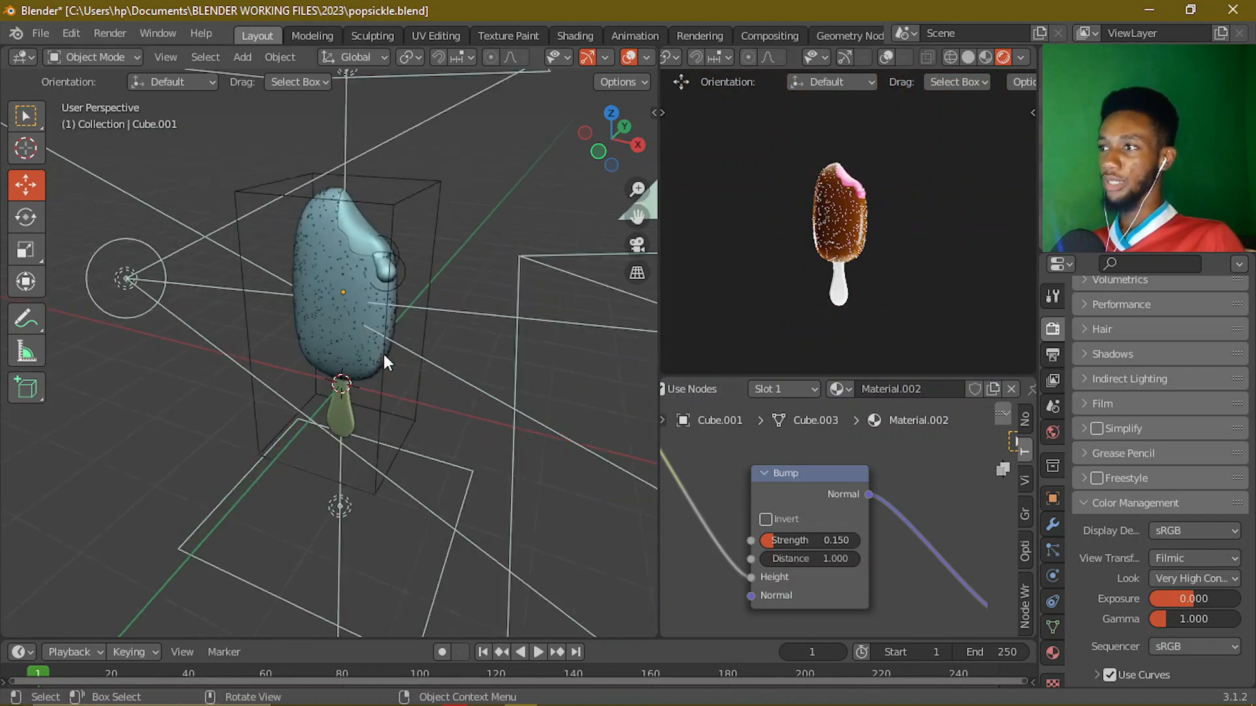
click(836, 390)
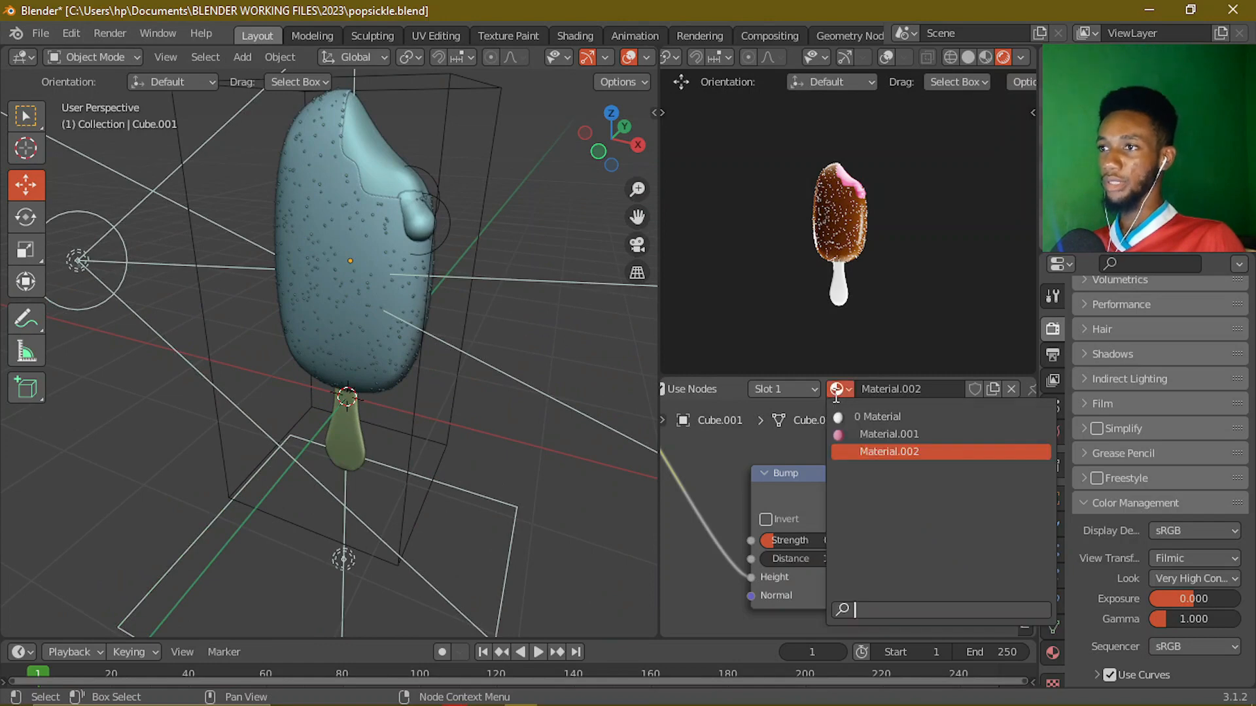
click(856, 453)
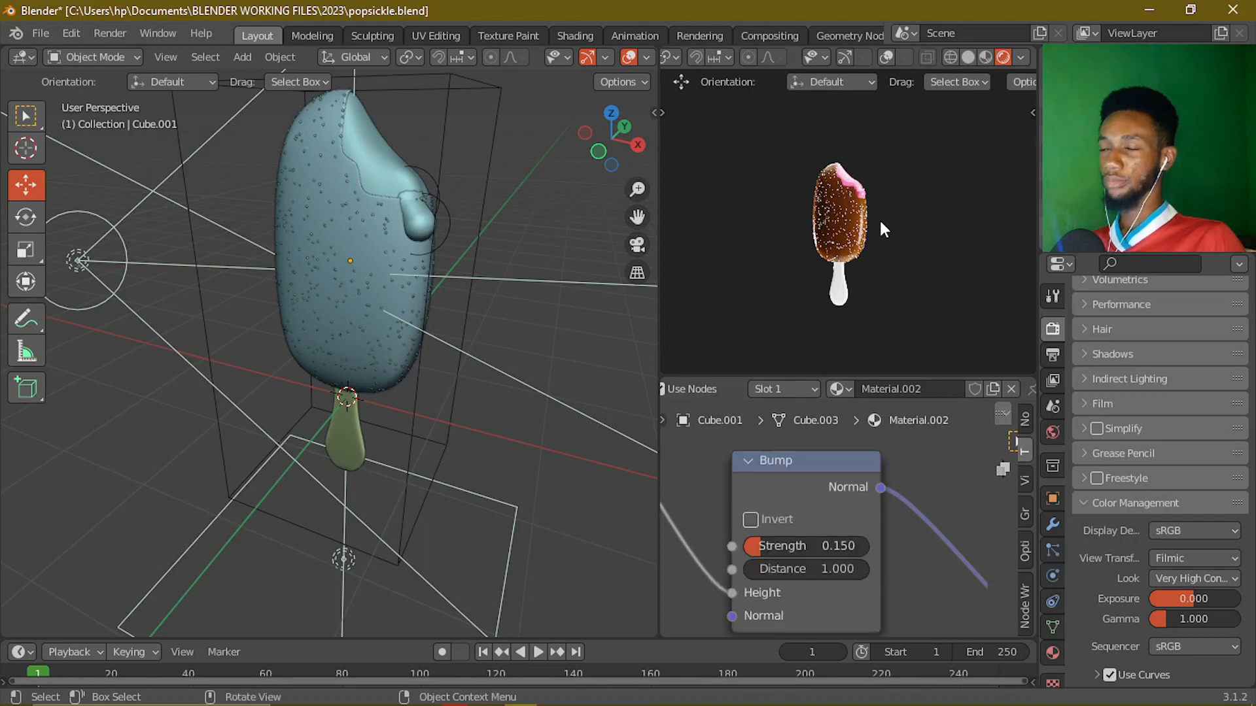
scroll(876, 229, up, 2)
scroll(850, 223, up, 3)
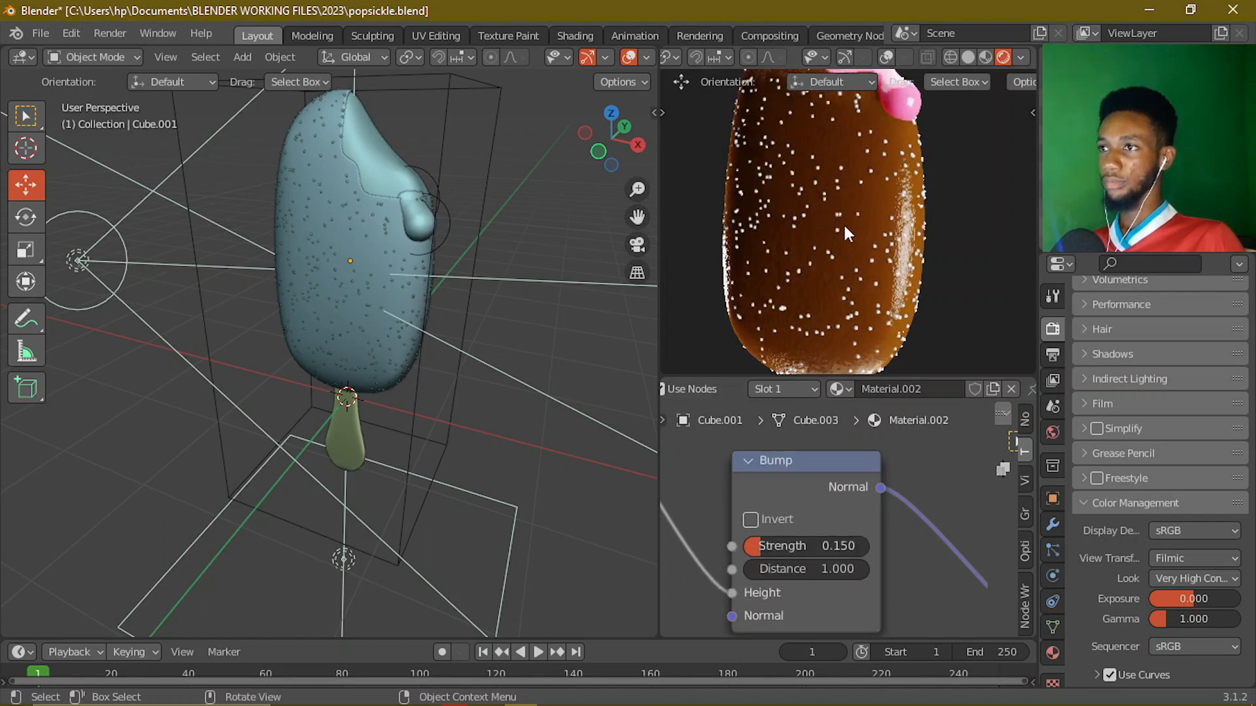
click(837, 208)
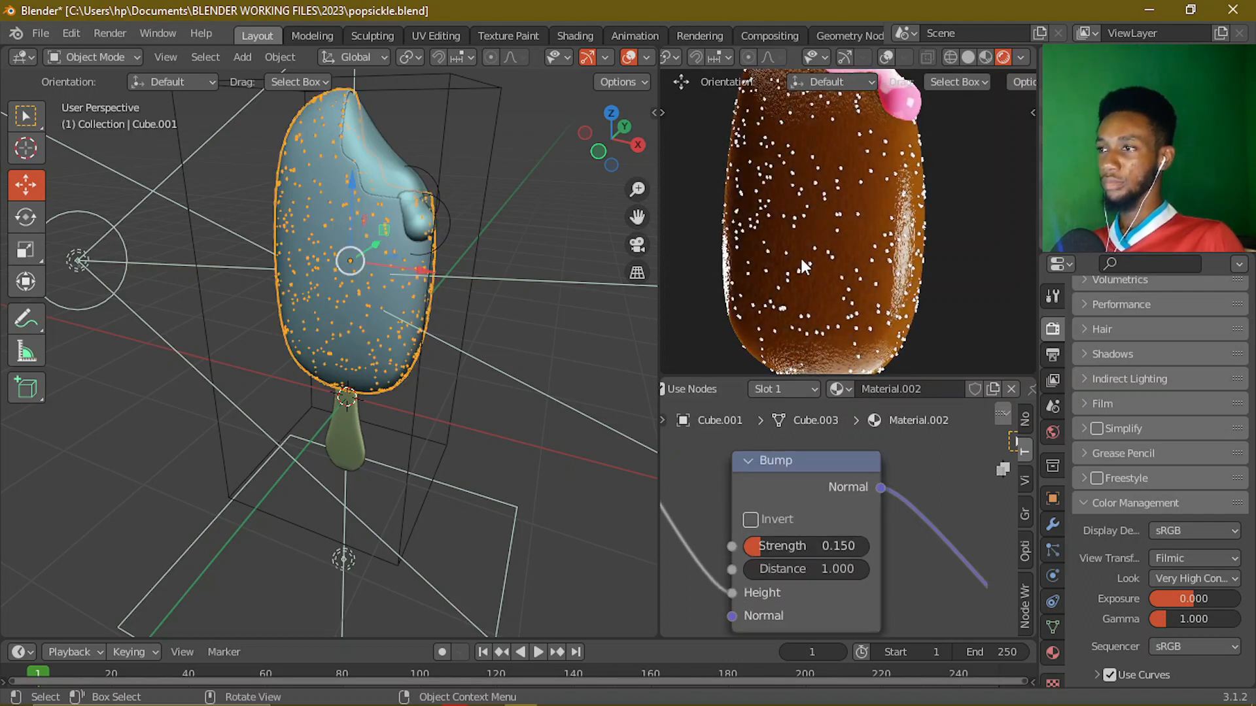
- Assign the chocolate Material.002 to the small sphere beside the popsicle and check the dots on the coating in the rendered view
scroll(801, 258, down, 4)
scroll(438, 415, down, 5)
middle_drag(486, 452, 558, 375)
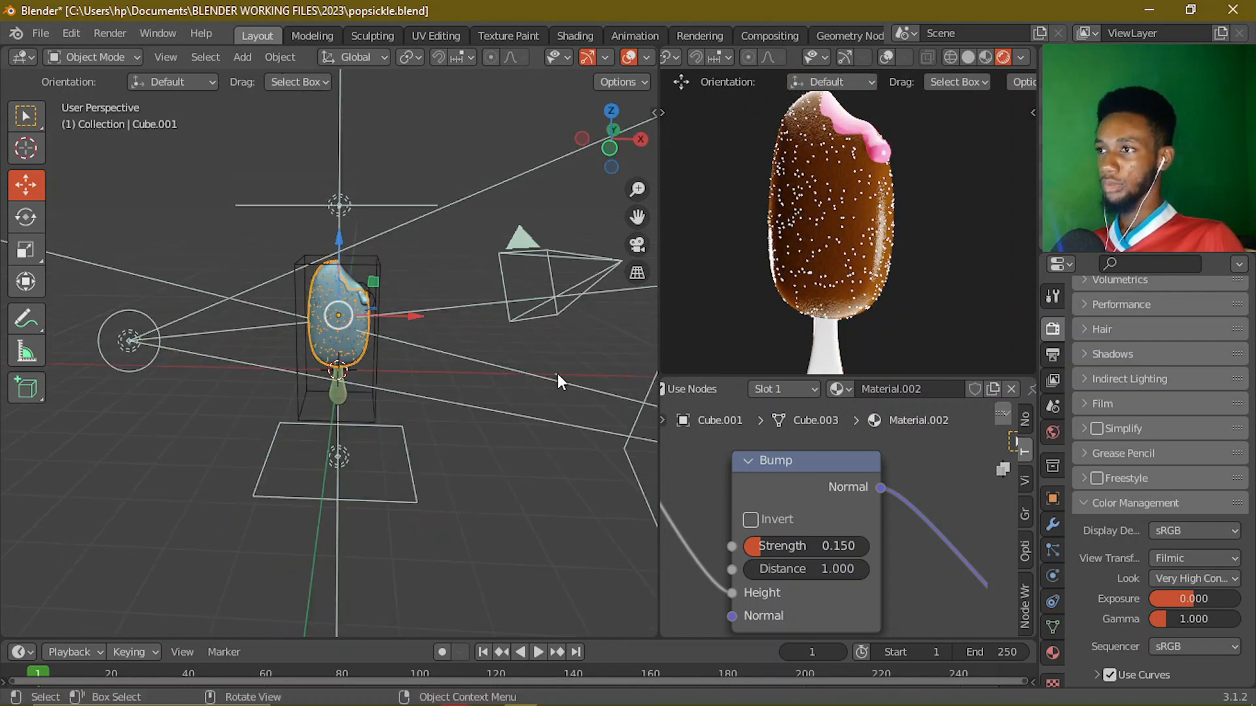
click(557, 376)
click(753, 388)
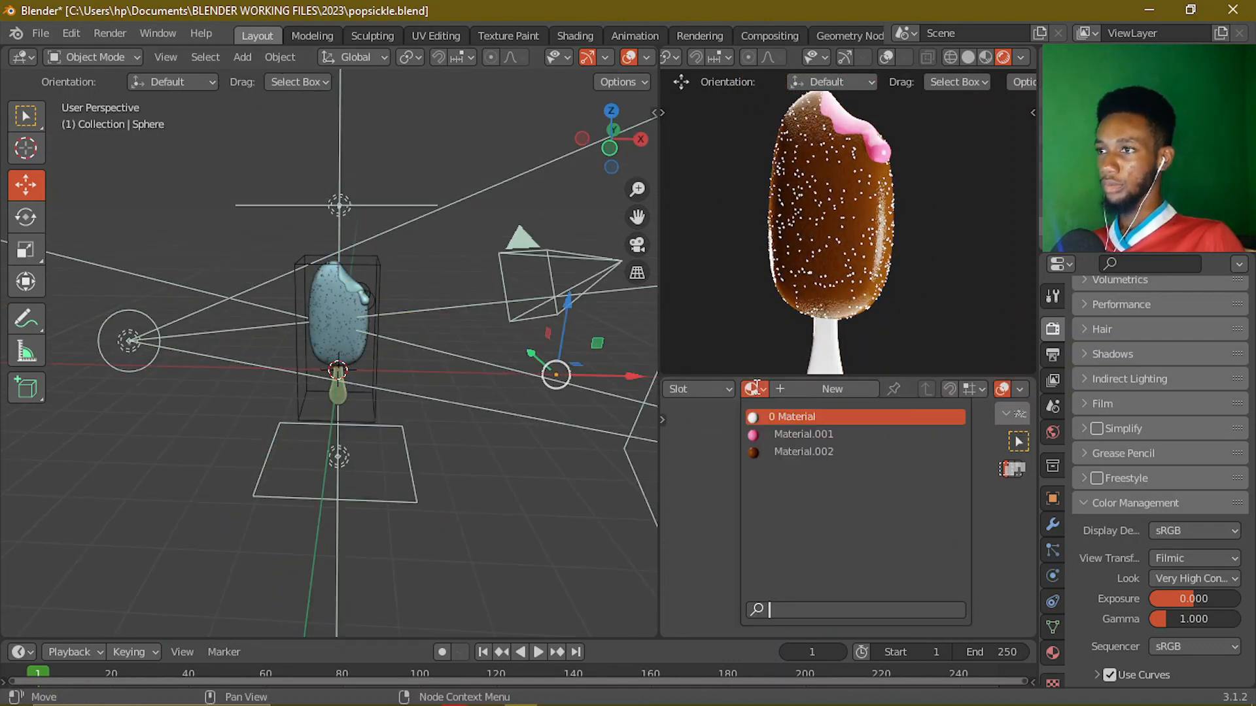
click(760, 453)
middle_drag(353, 415, 273, 275)
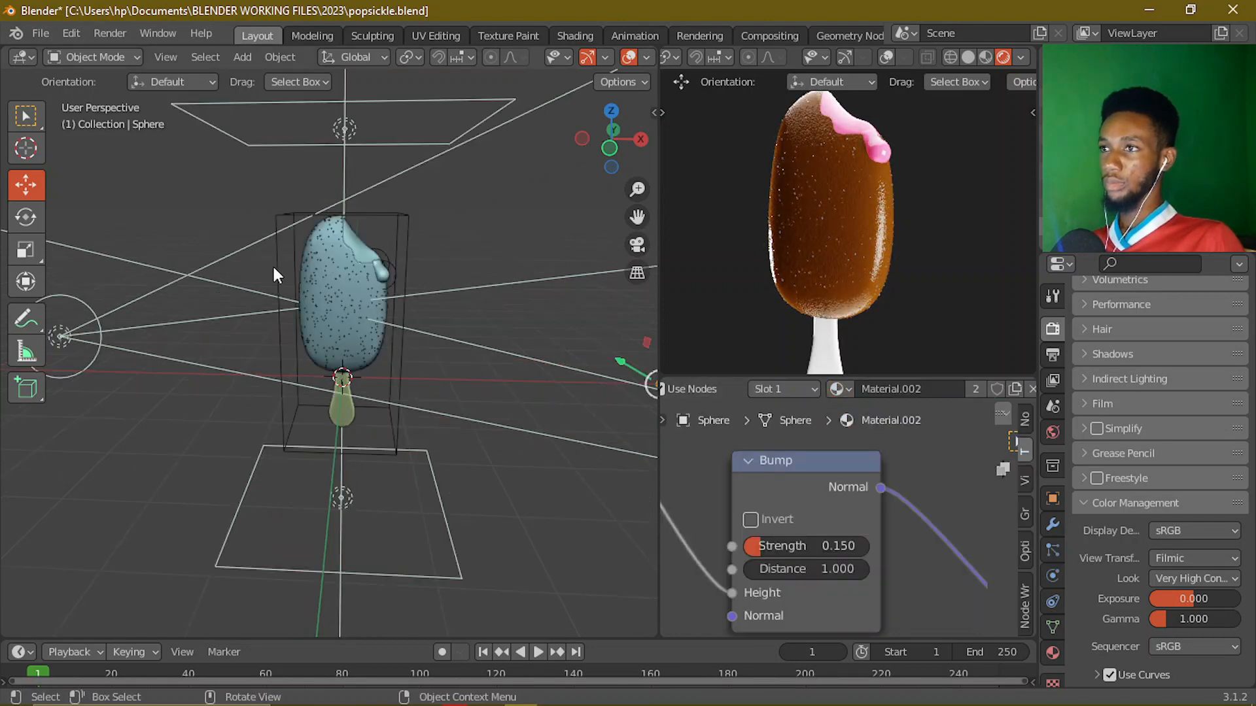
scroll(426, 320, up, 6)
scroll(830, 242, up, 6)
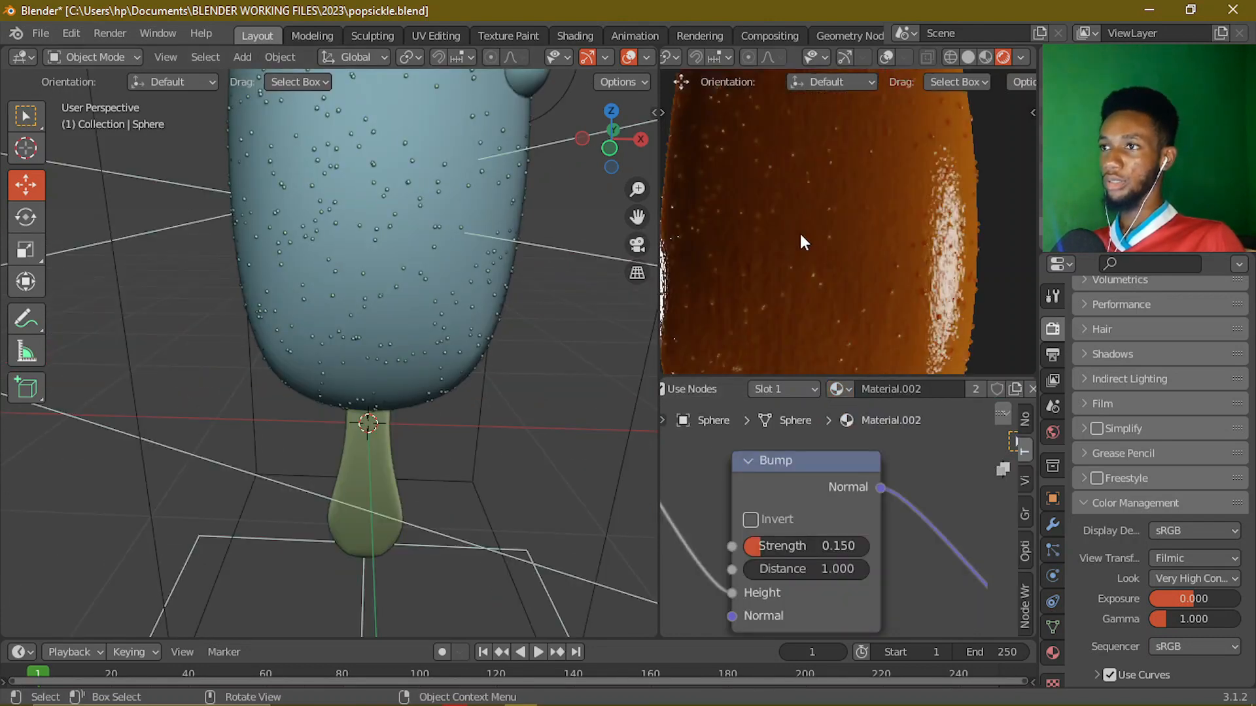
scroll(817, 251, down, 5)
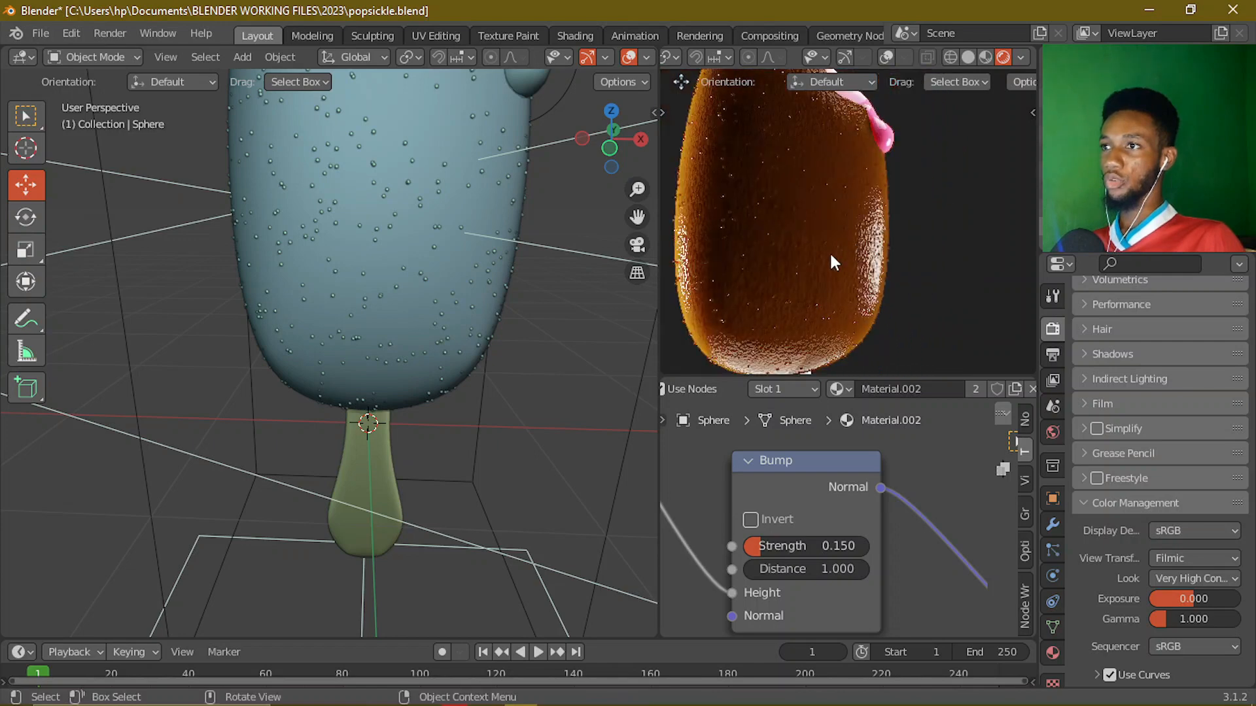
scroll(830, 262, down, 4)
- Create a new material for the popsicle stick and bring its shader nodes into view
middle_drag(807, 274, 870, 164)
click(855, 260)
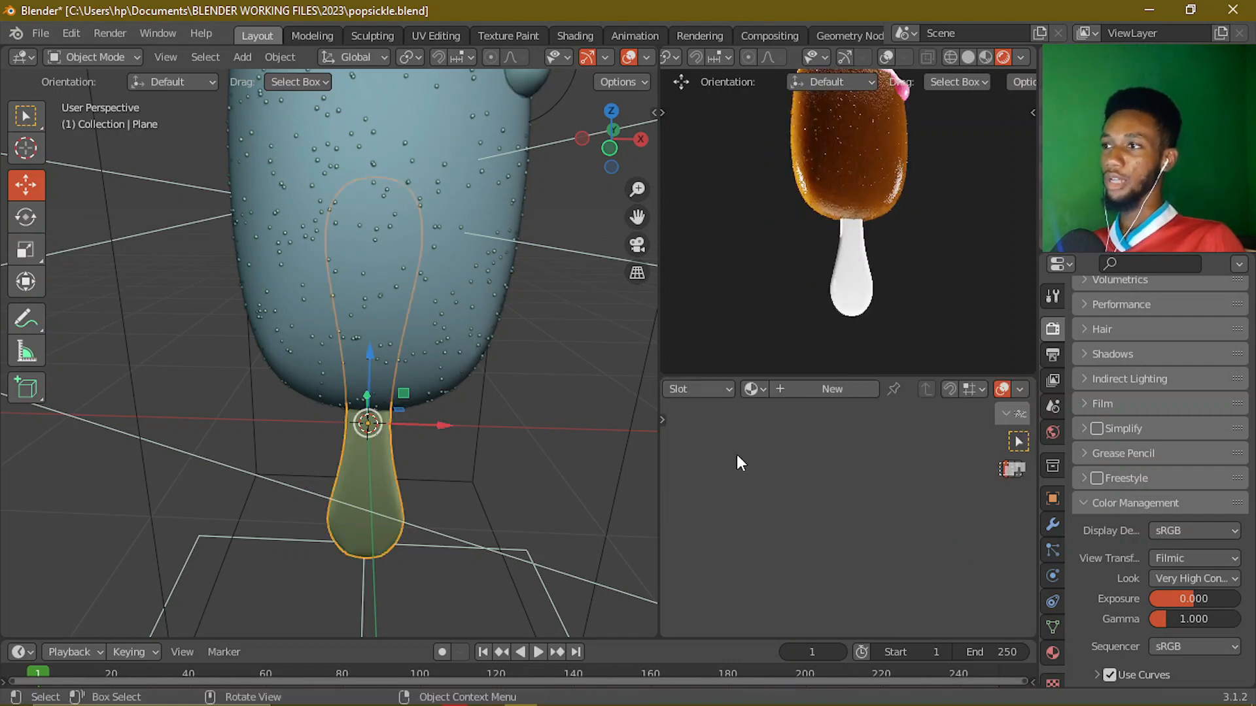
click(796, 390)
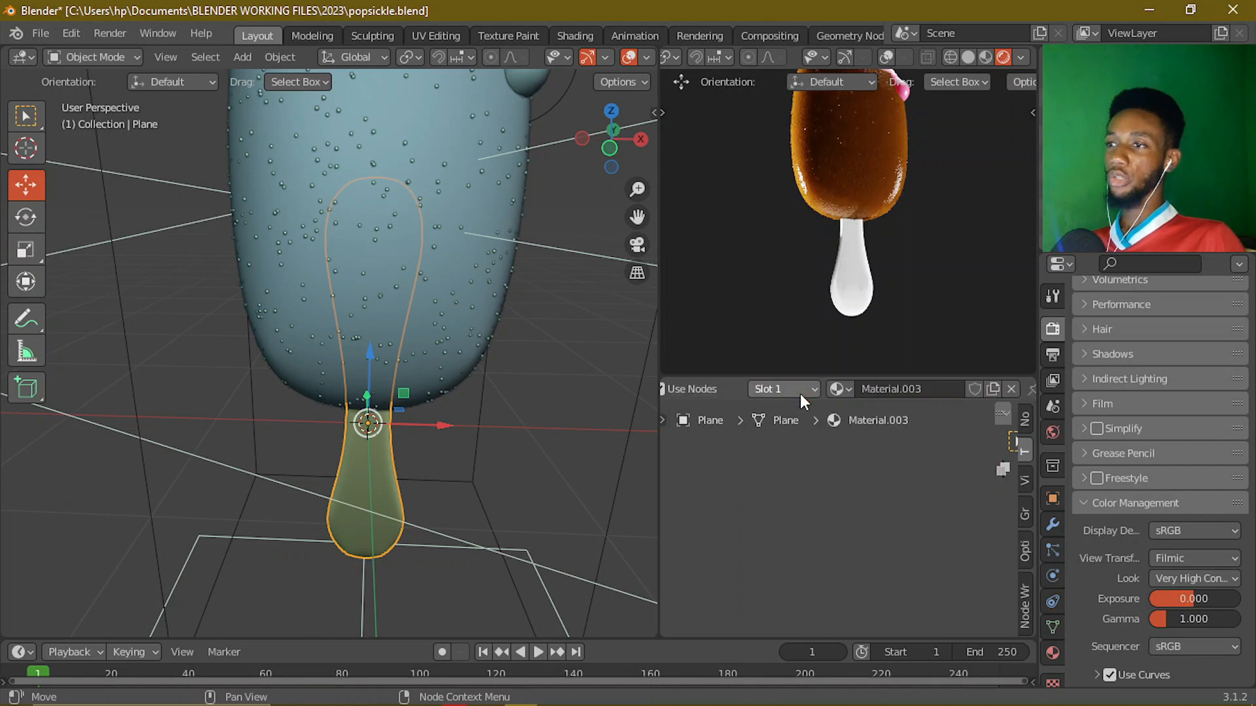
key(Home)
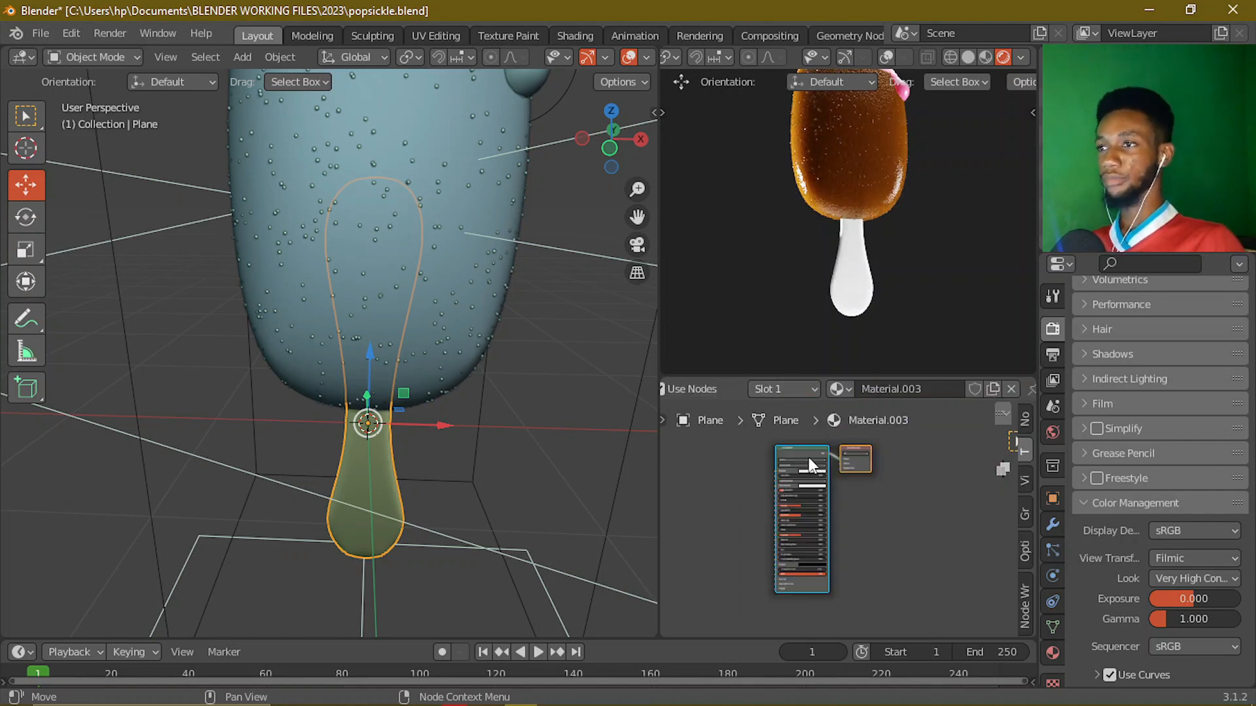
- Add an Image Texture node beside the Principled BSDF in the stick's material
scroll(808, 459, up, 3)
middle_drag(709, 487, 783, 502)
key(shift+a)
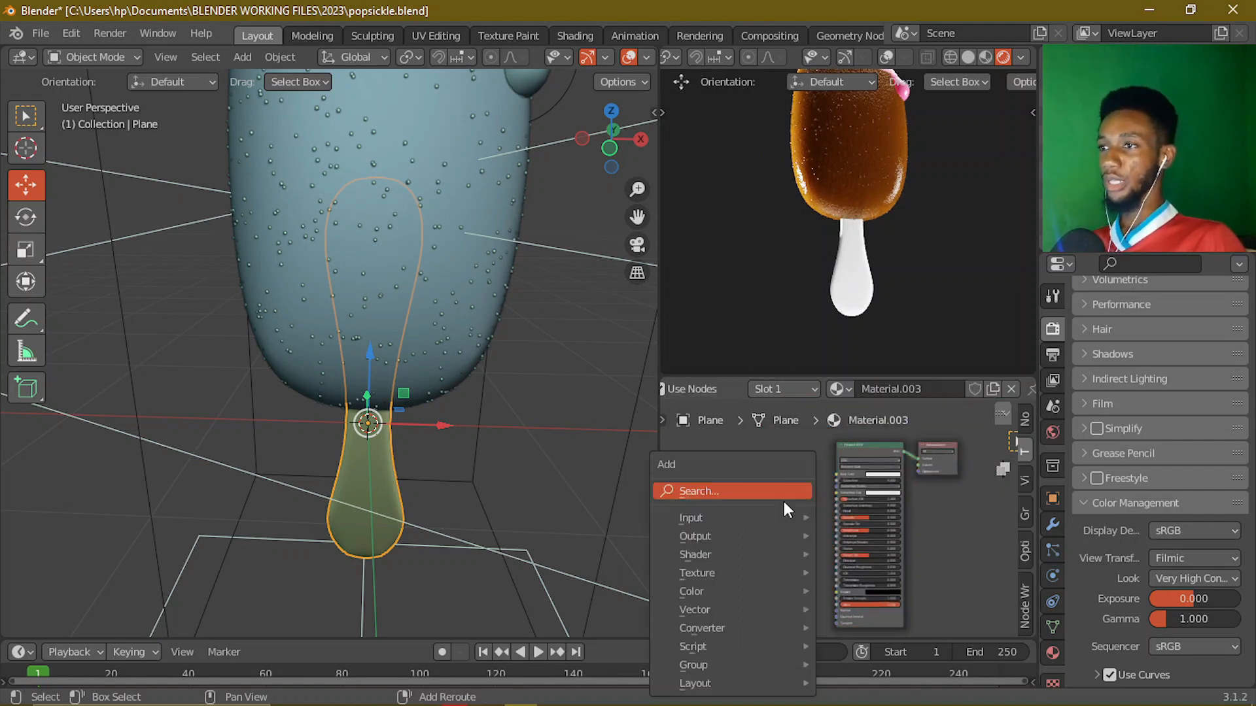
click(735, 483)
text(im)
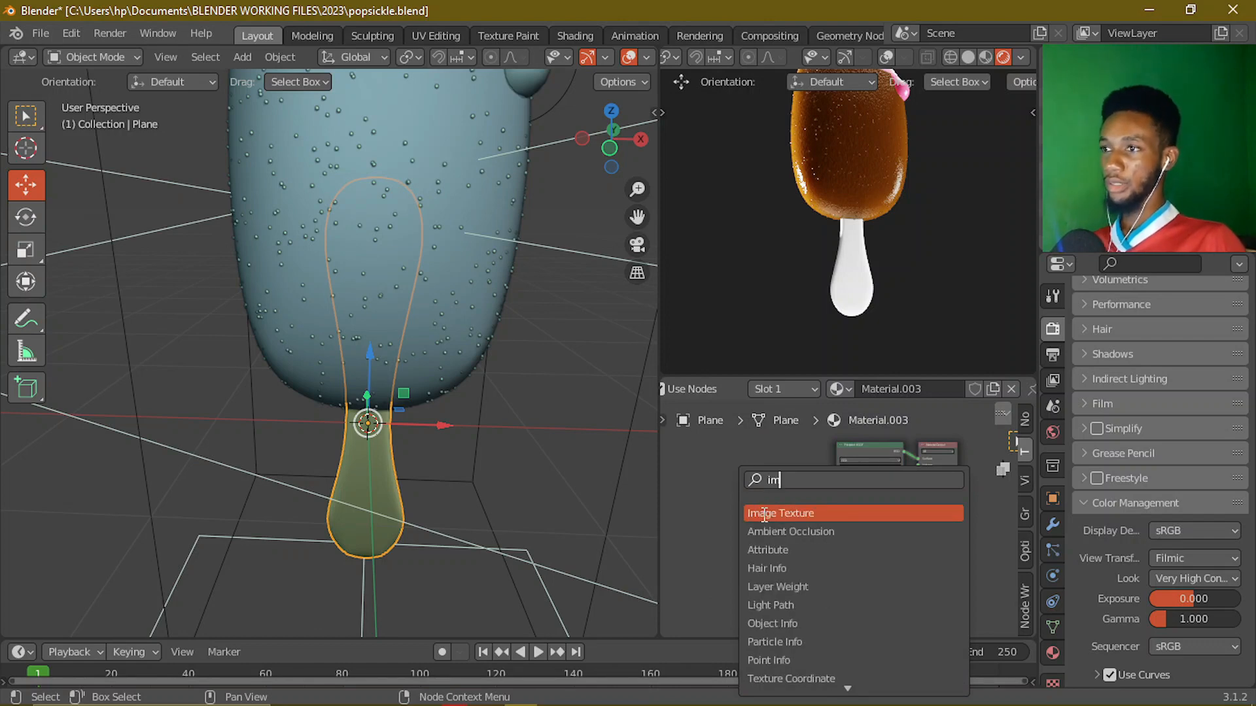
click(764, 515)
click(734, 500)
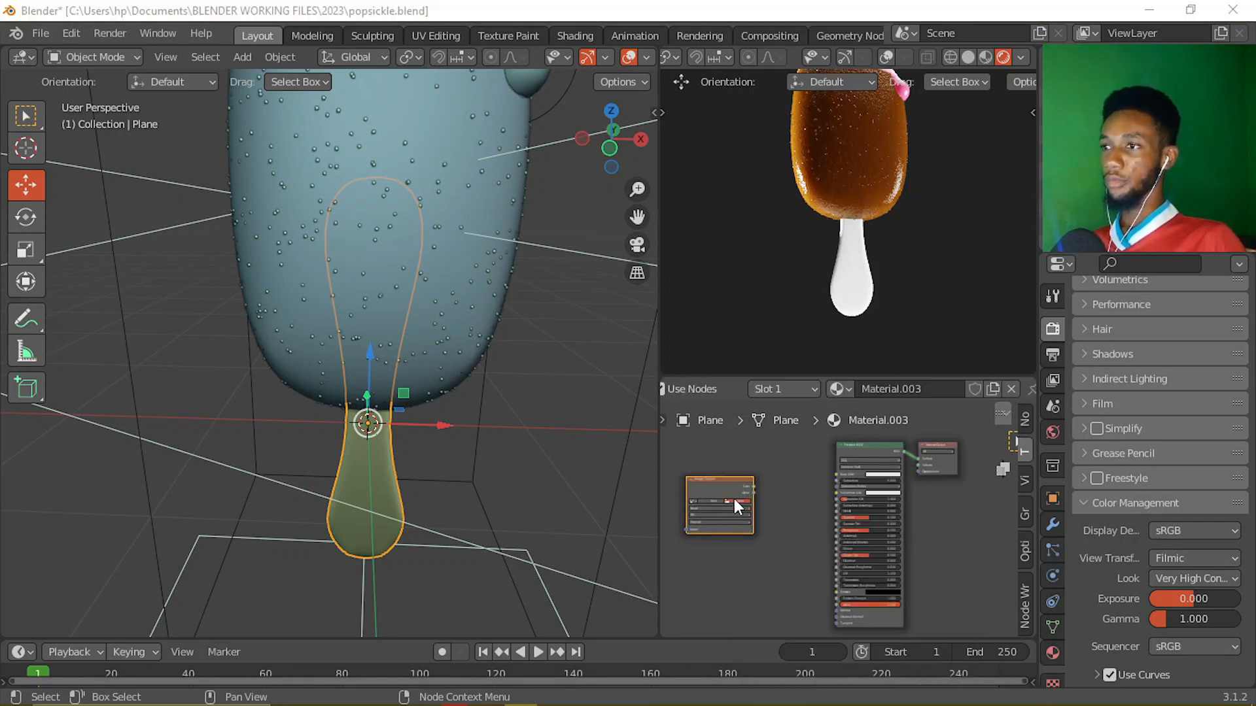
- Try to load wood texture.jpg from the Stock images folder into the Image Texture node, filtering the files by "wood"
click(734, 501)
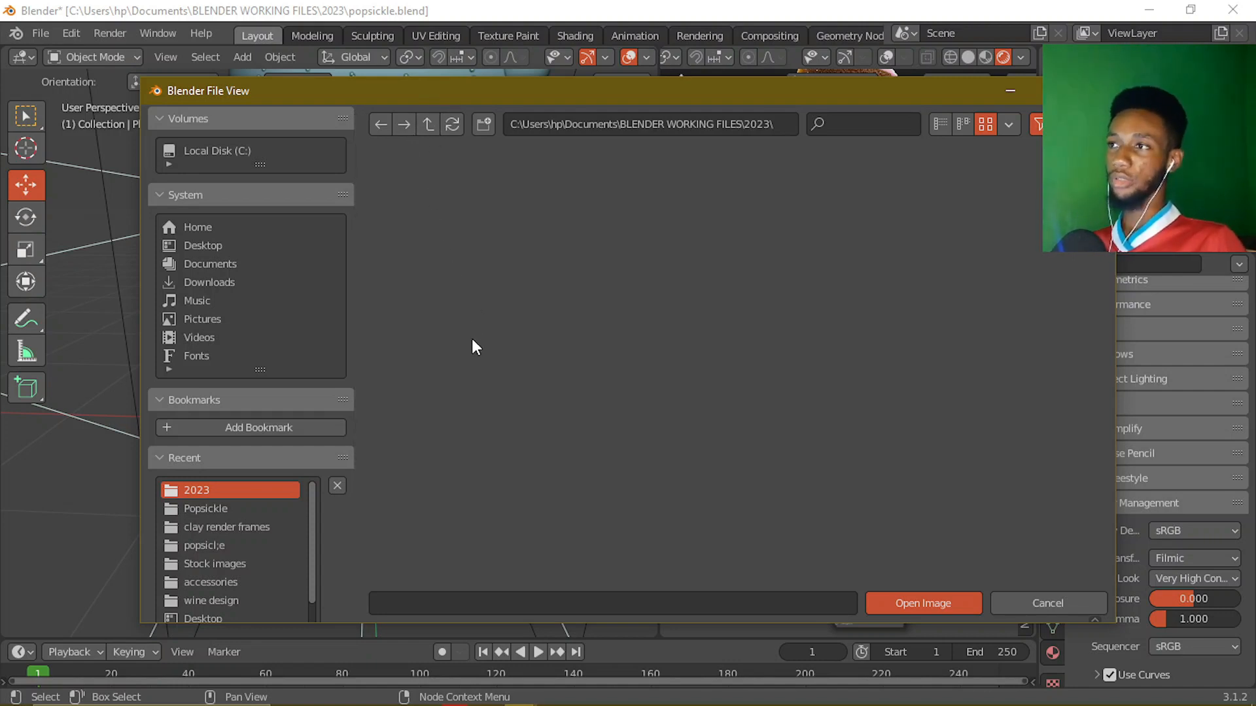
click(221, 509)
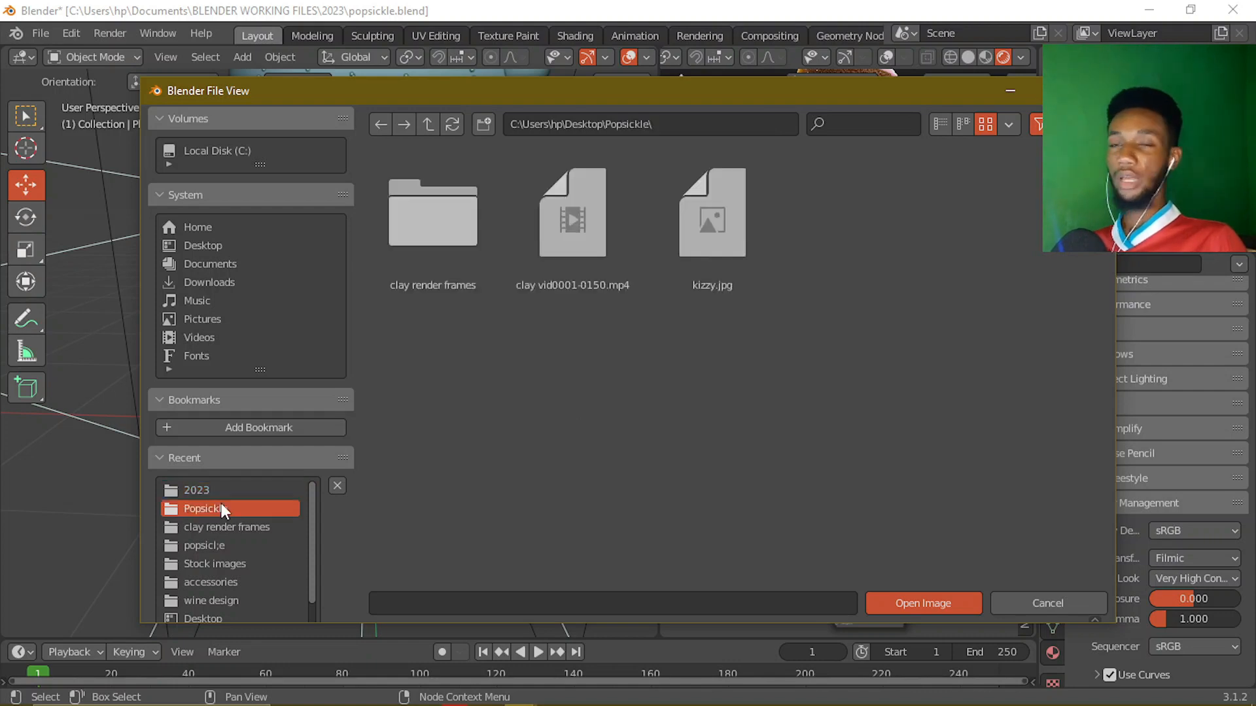
click(225, 526)
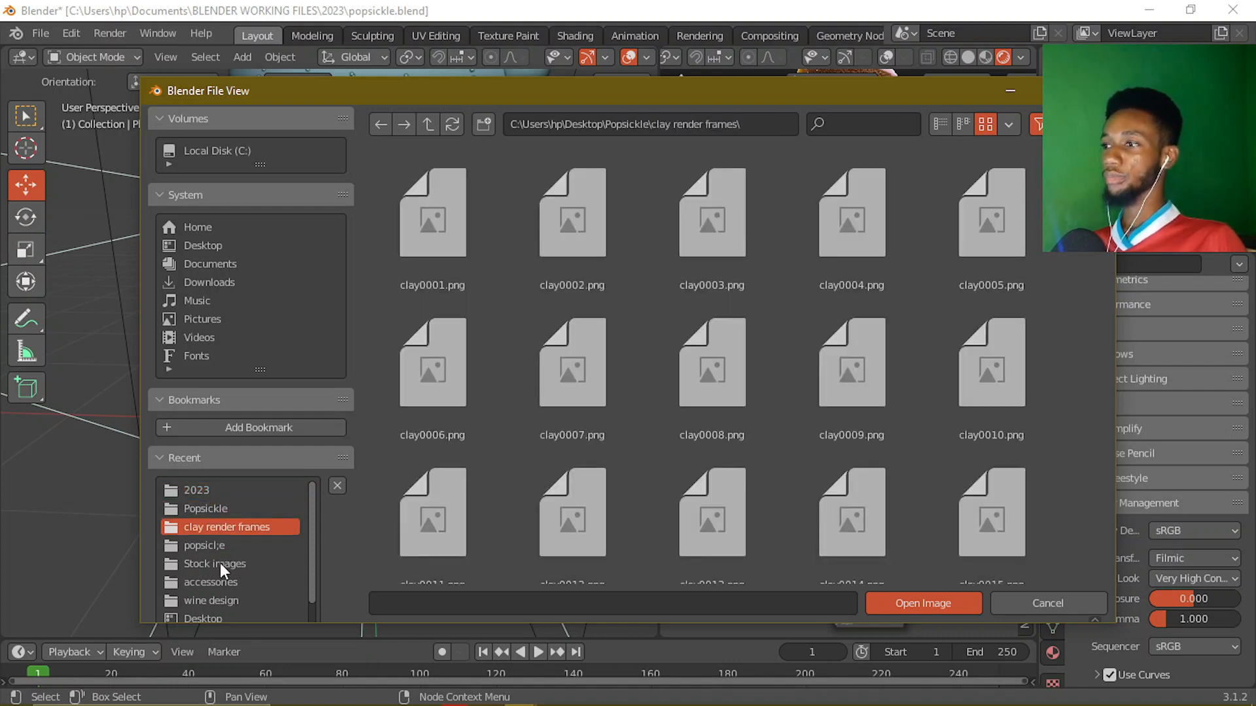
click(220, 562)
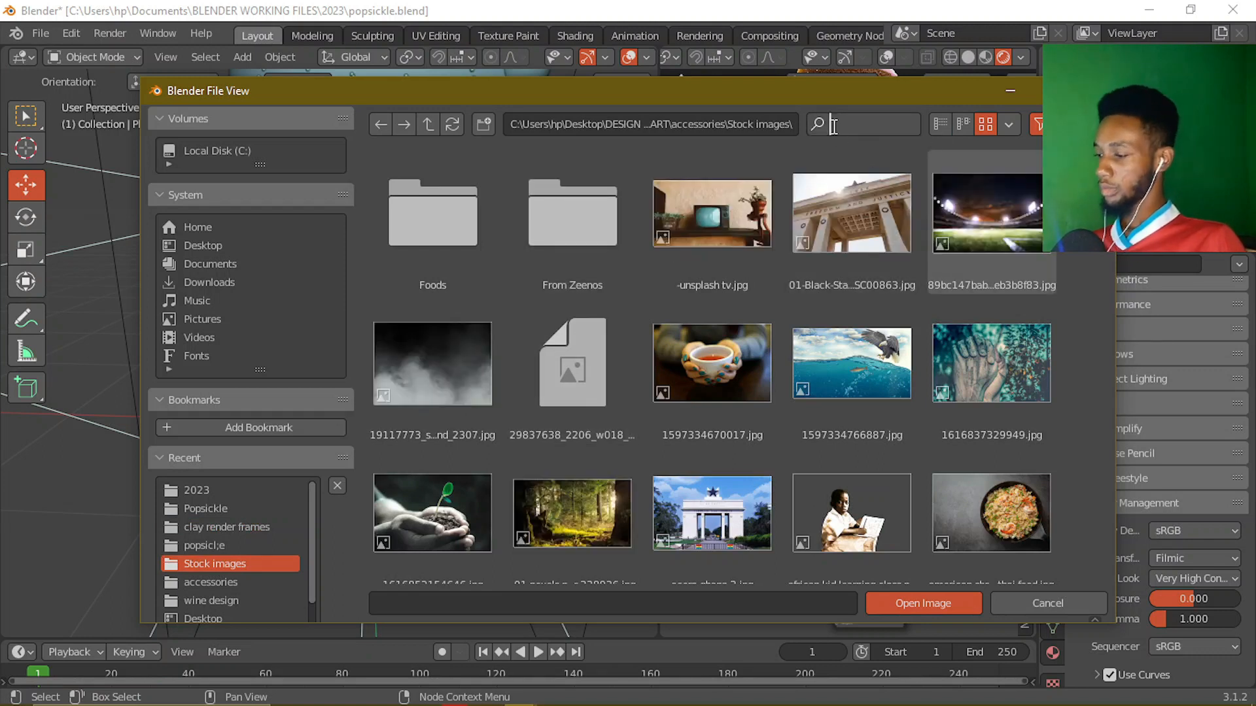
click(833, 126)
text(wood)
click(571, 202)
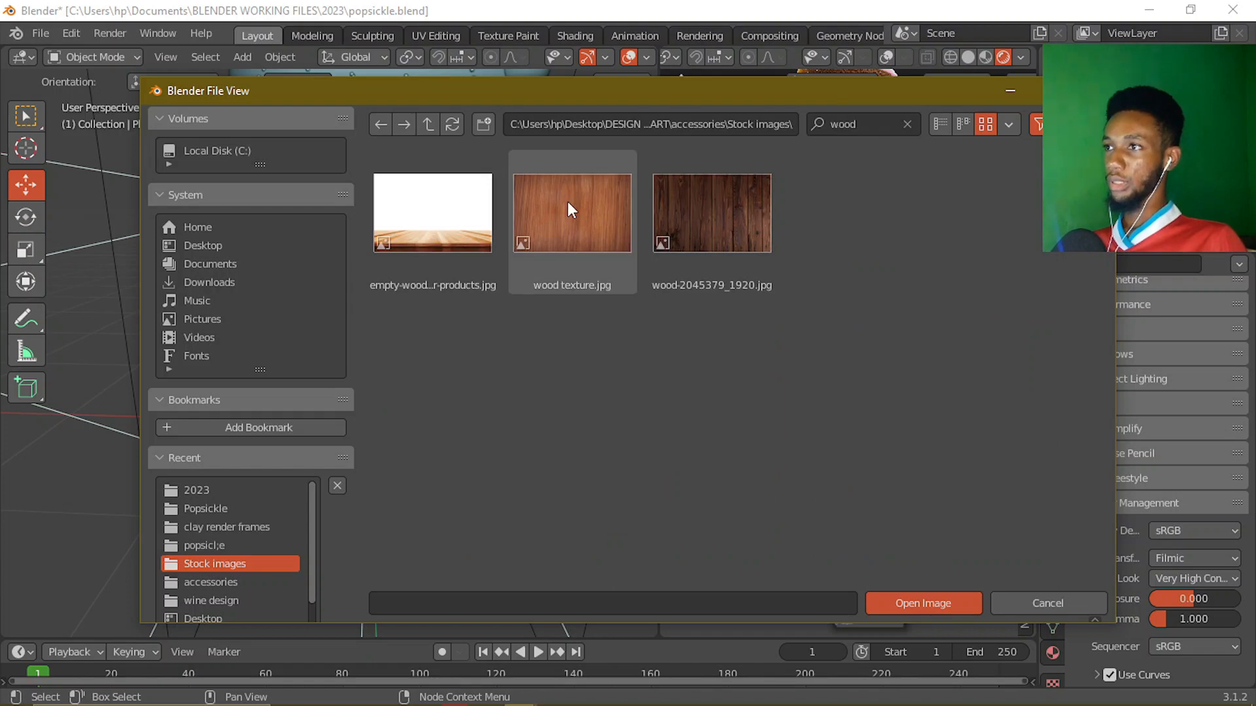
click(914, 602)
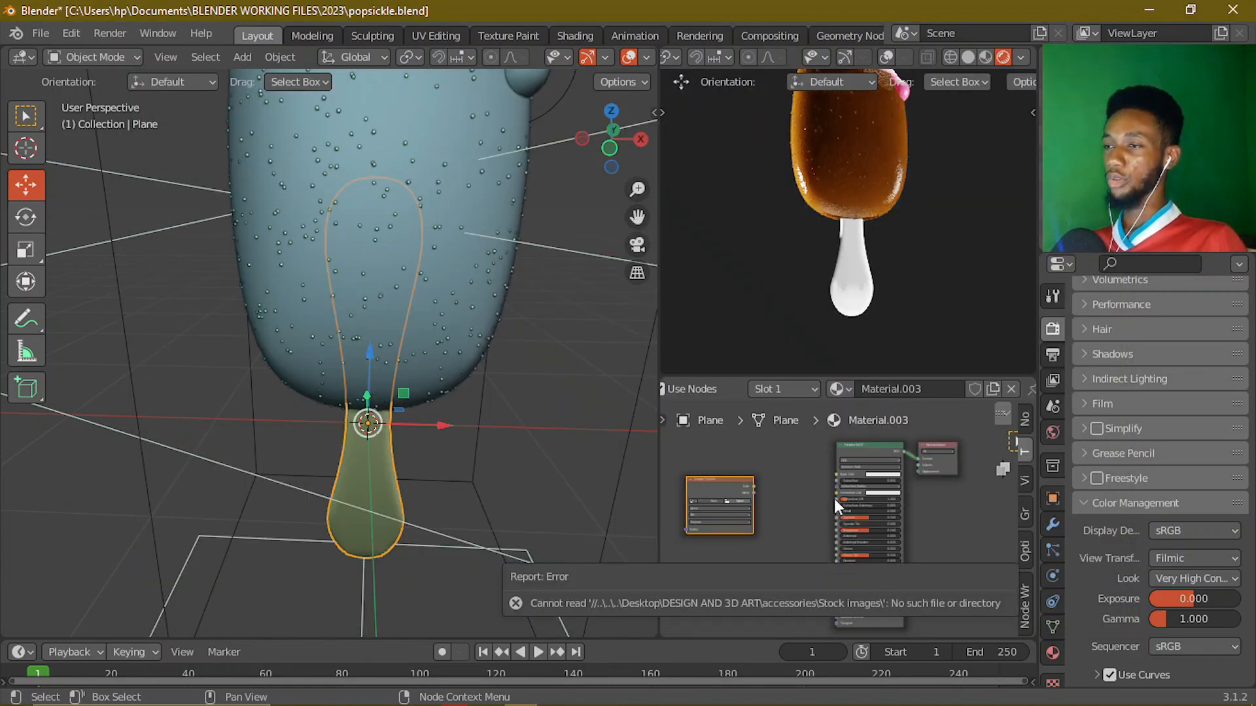
- Load wood texture.jpg from the Stock images folder into the stick's Image Texture node, filtering the files by "wood"
click(736, 500)
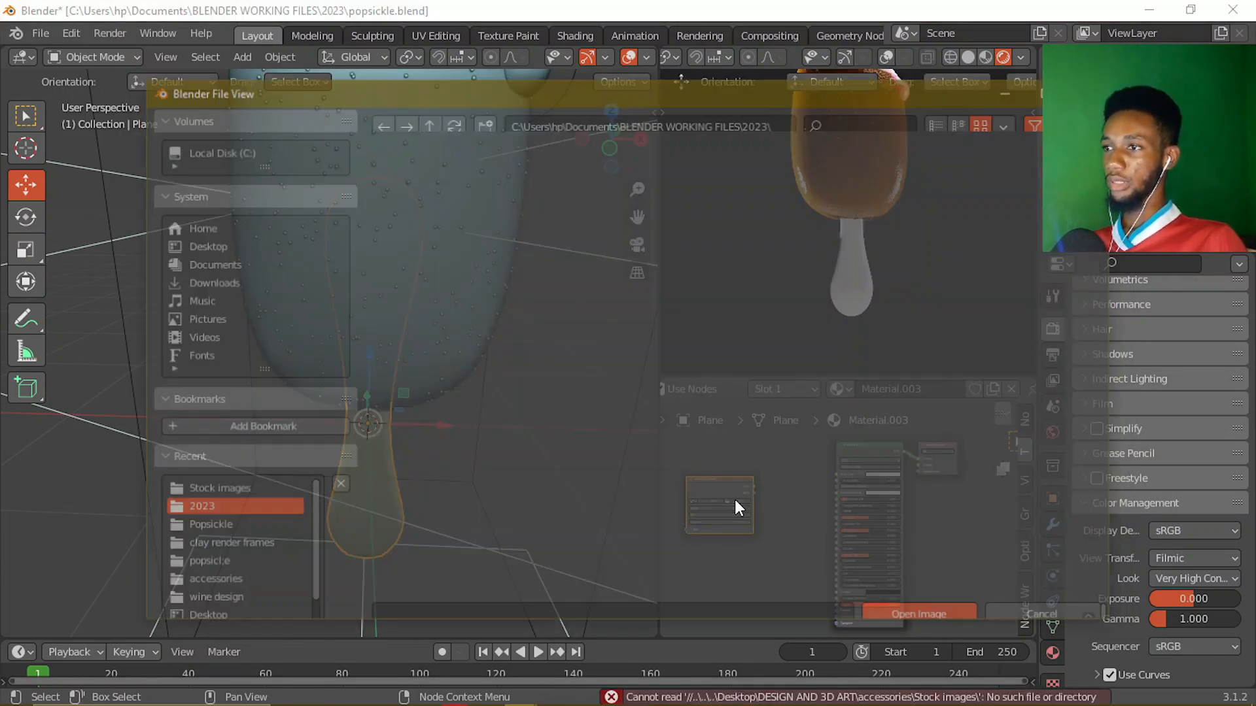
click(241, 489)
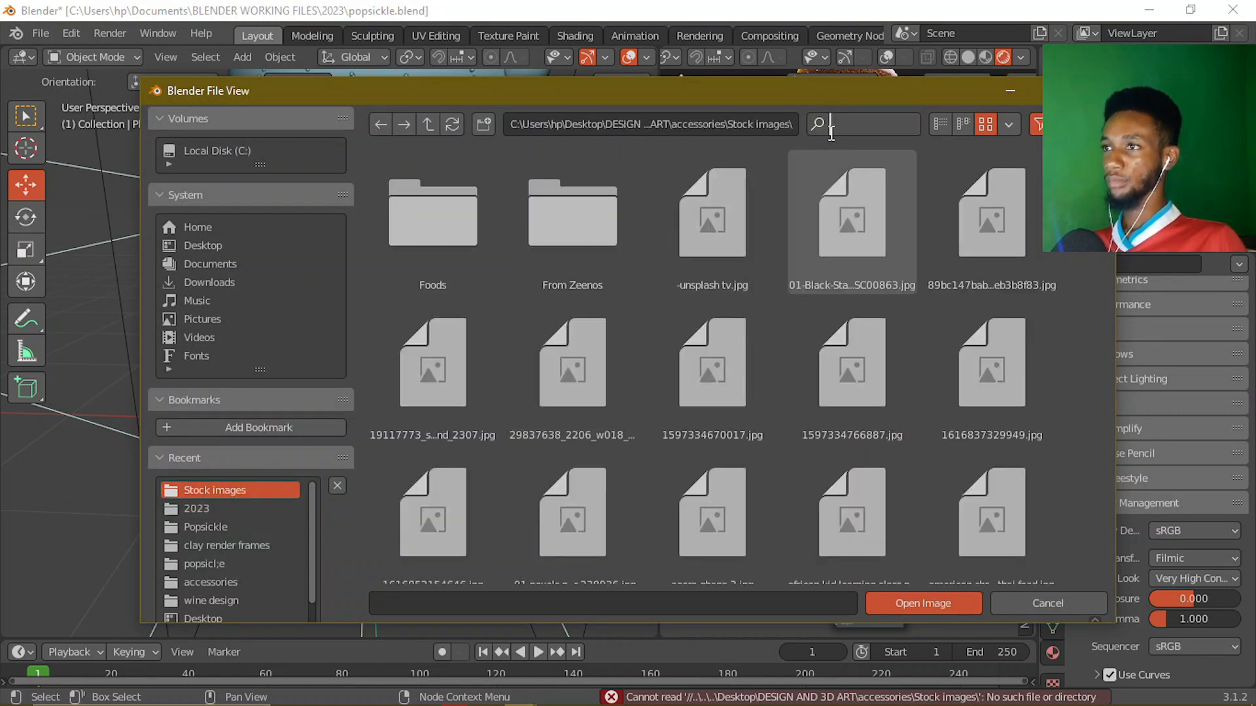
text(wood)
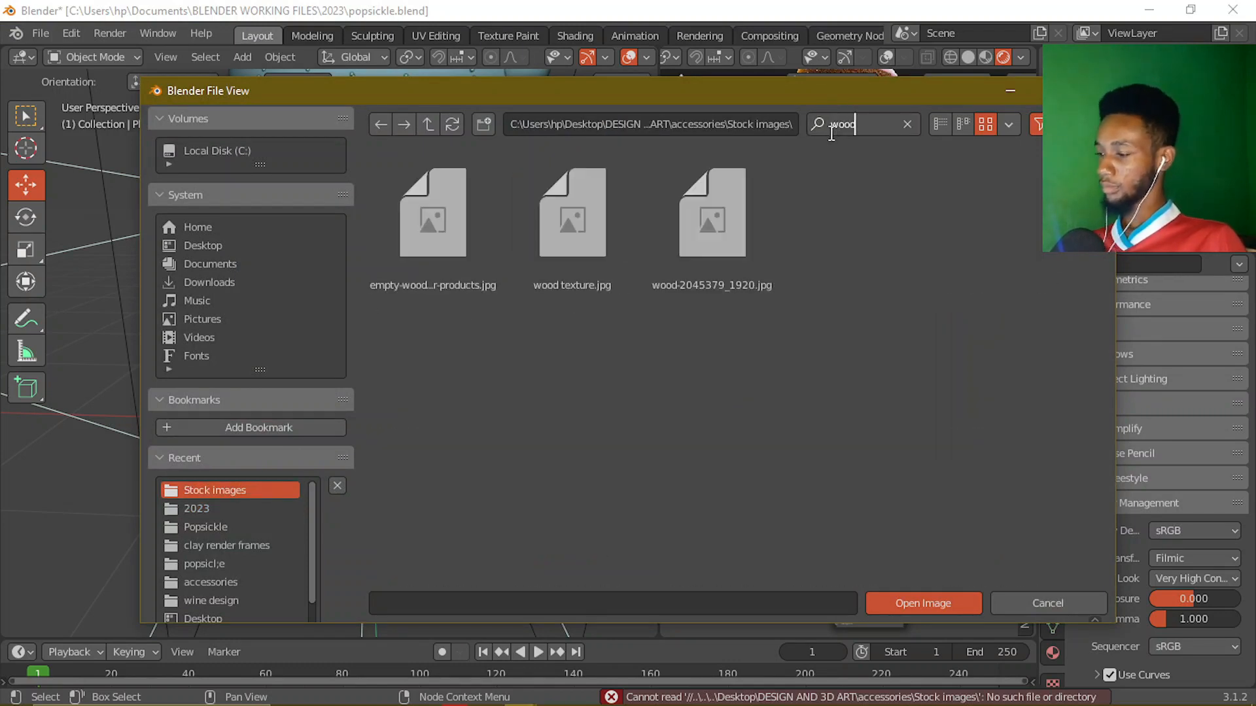
click(600, 223)
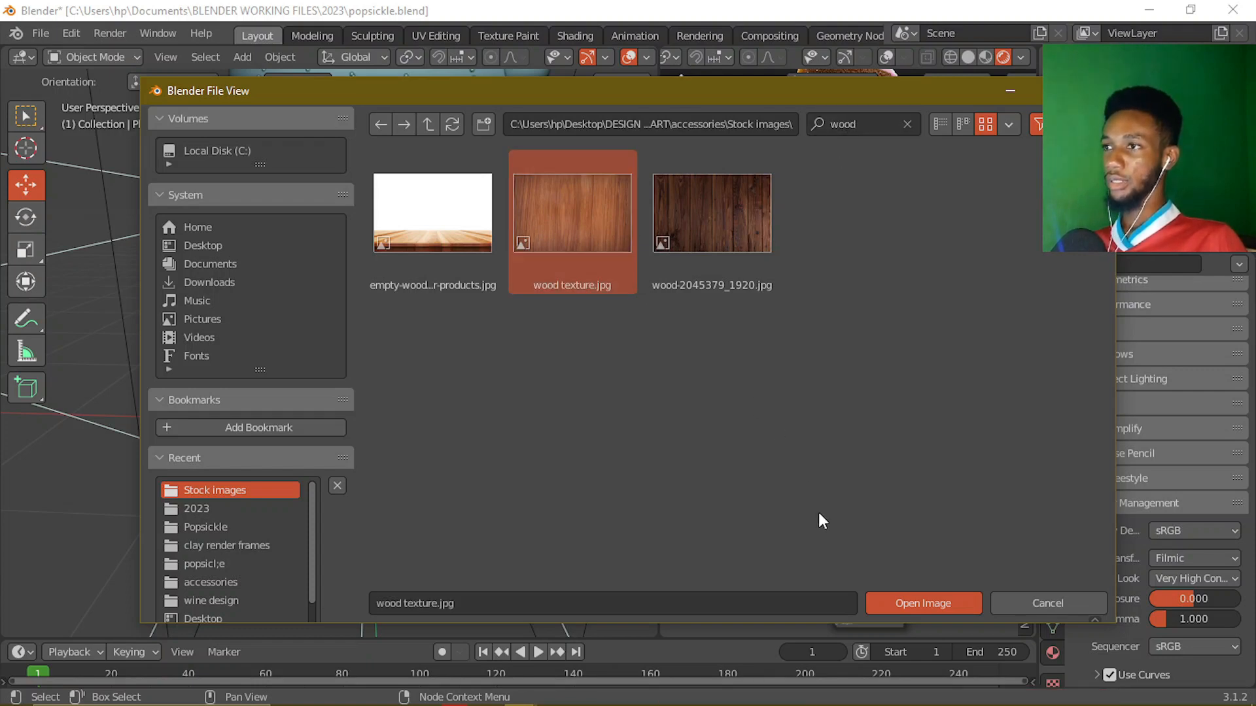
click(906, 603)
- Add a linked texture mapping setup to the wood image node and move the image node closer to the Principled BSDF
scroll(733, 516, up, 4)
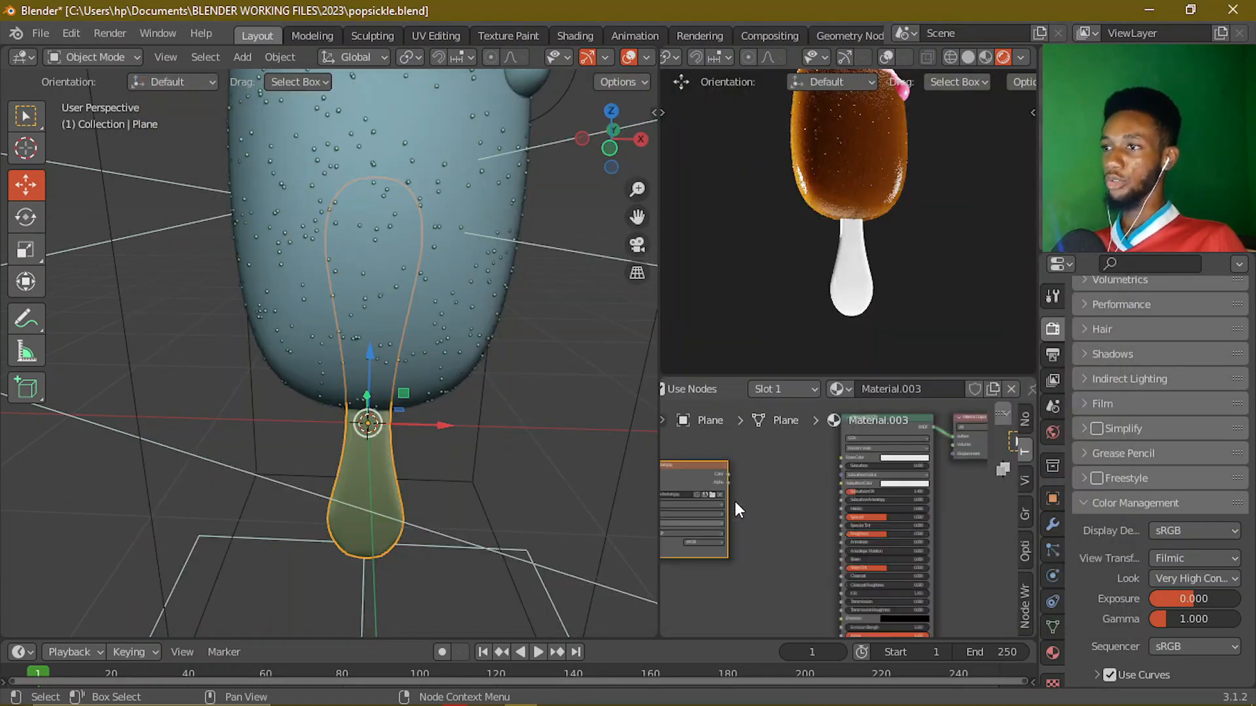
middle_drag(770, 507, 874, 512)
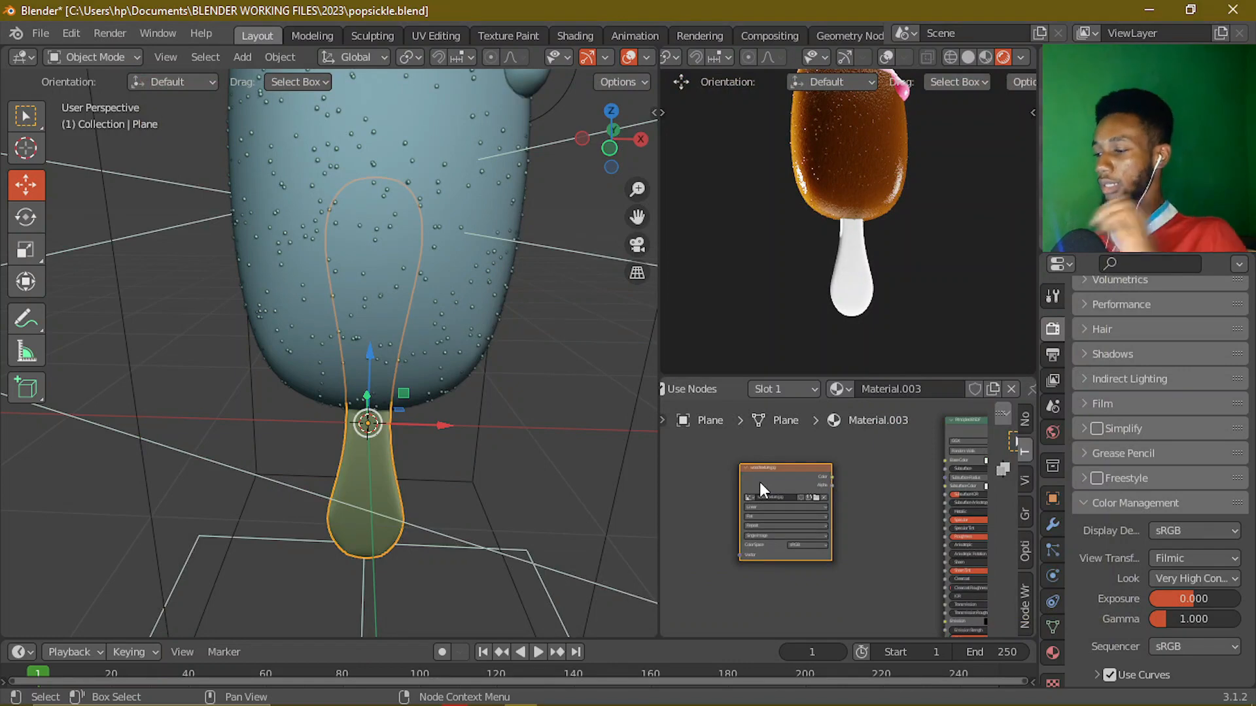
key(ctrl+t)
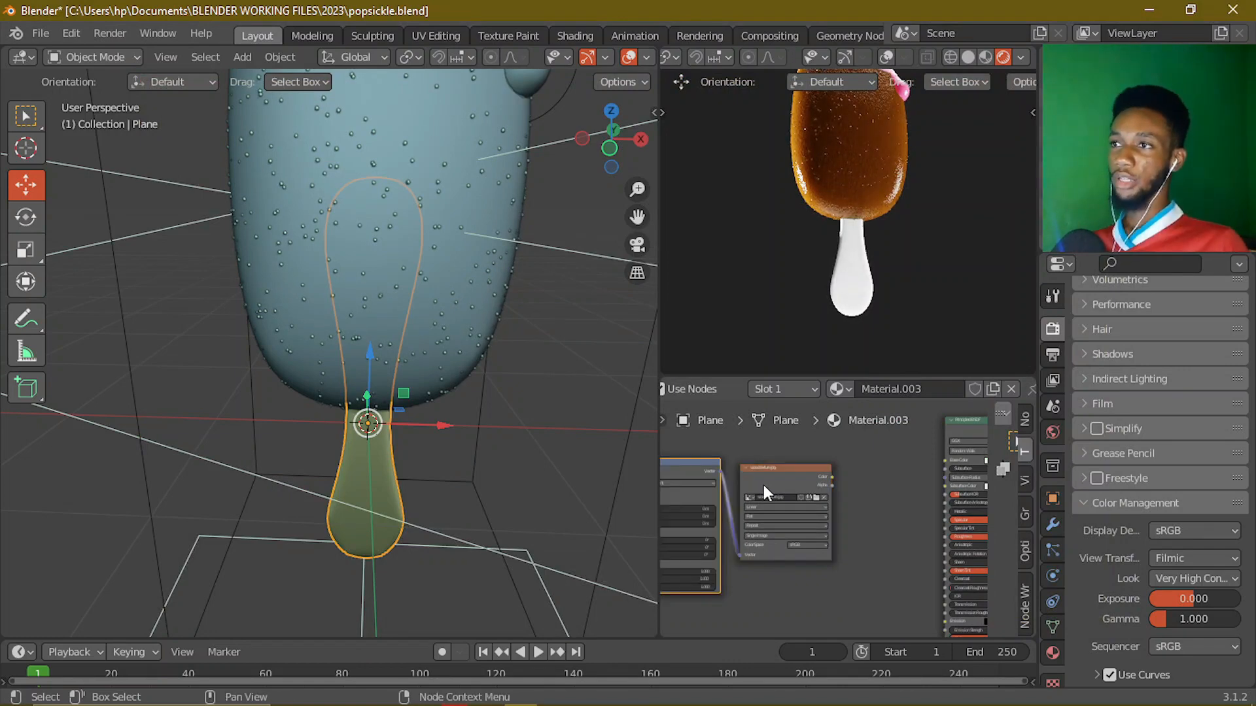
scroll(763, 485, up, 1)
middle_drag(792, 469, 783, 472)
drag(782, 472, 839, 478)
scroll(912, 483, up, 1)
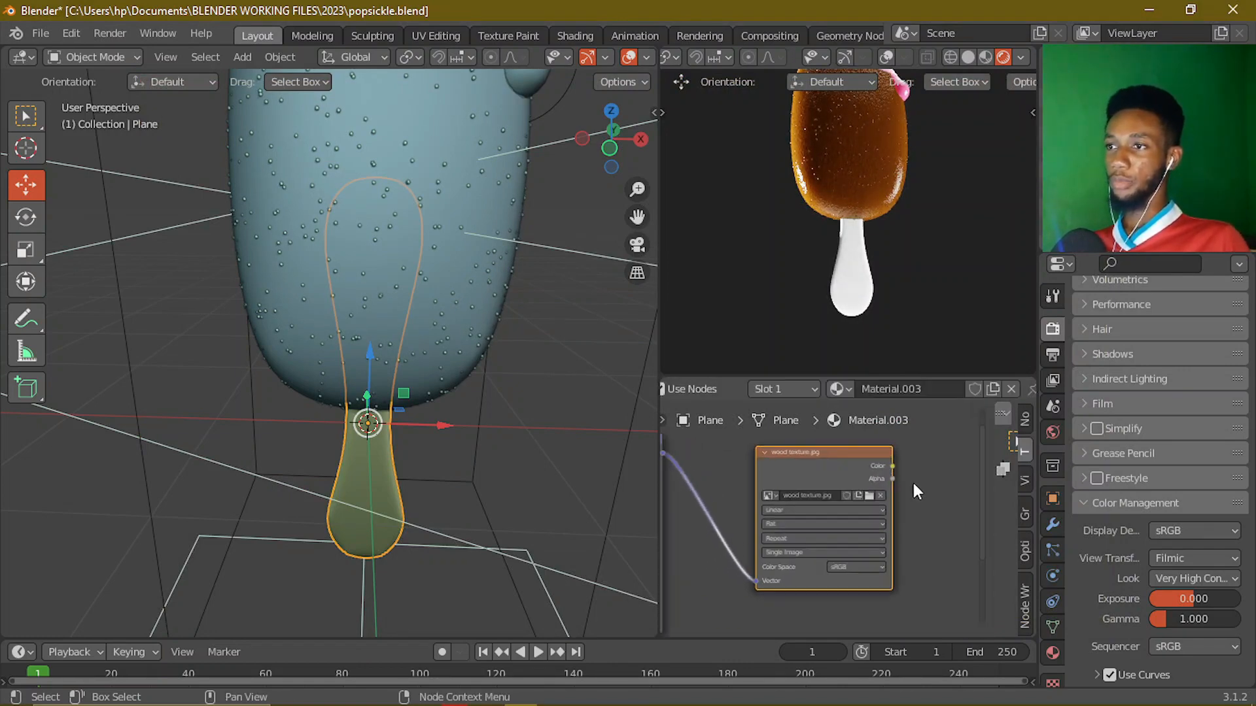
- Connect the wood image texture's Color output to the Principled BSDF's Base Color input
middle_drag(913, 491, 815, 505)
scroll(754, 484, down, 1)
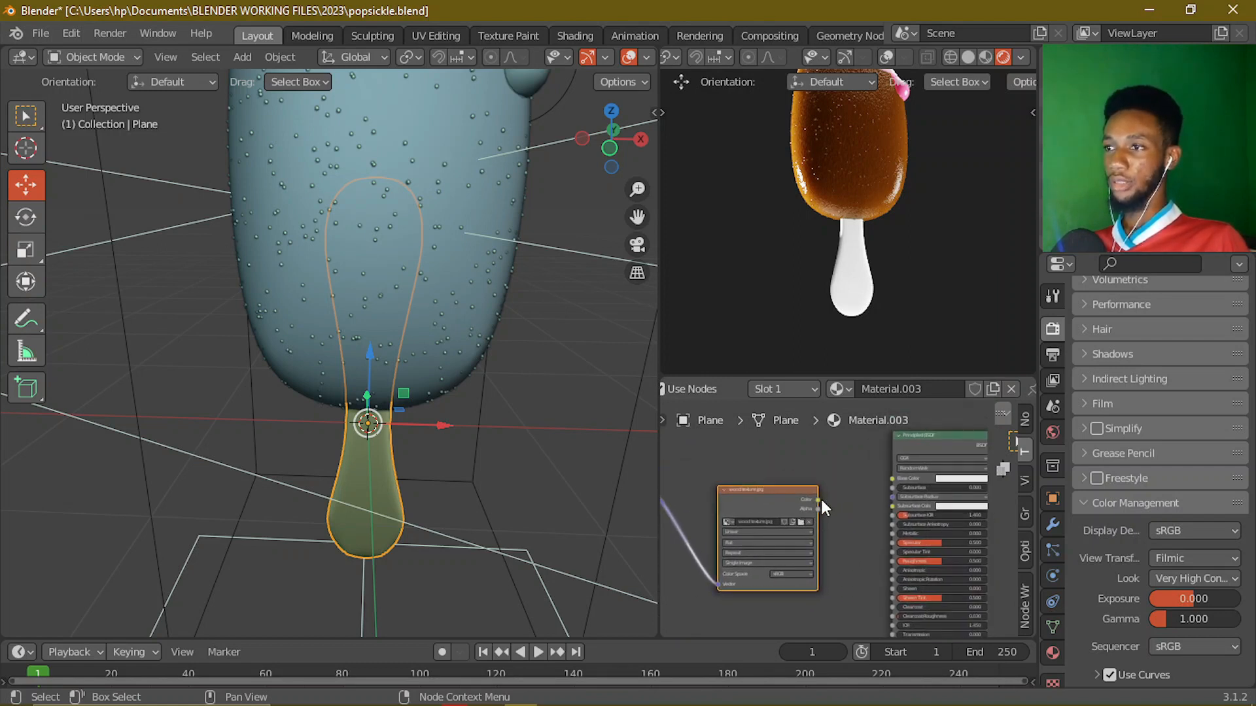
drag(817, 499, 892, 478)
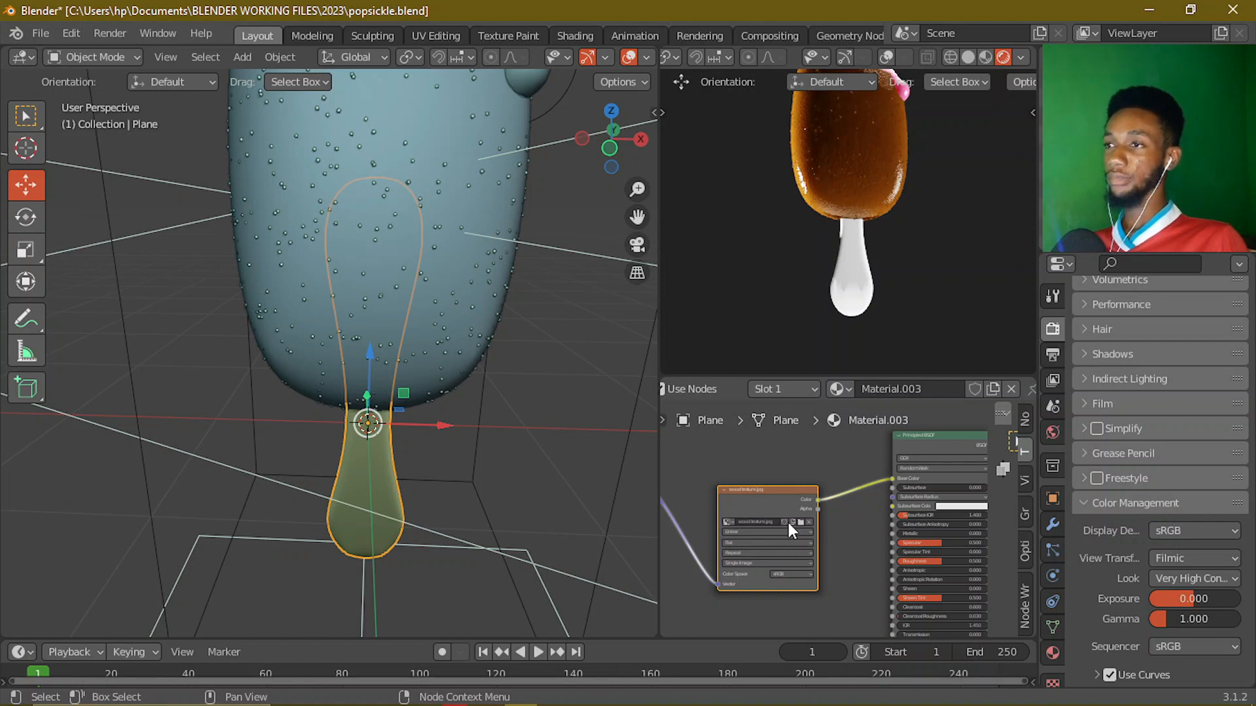
scroll(795, 513, up, 1)
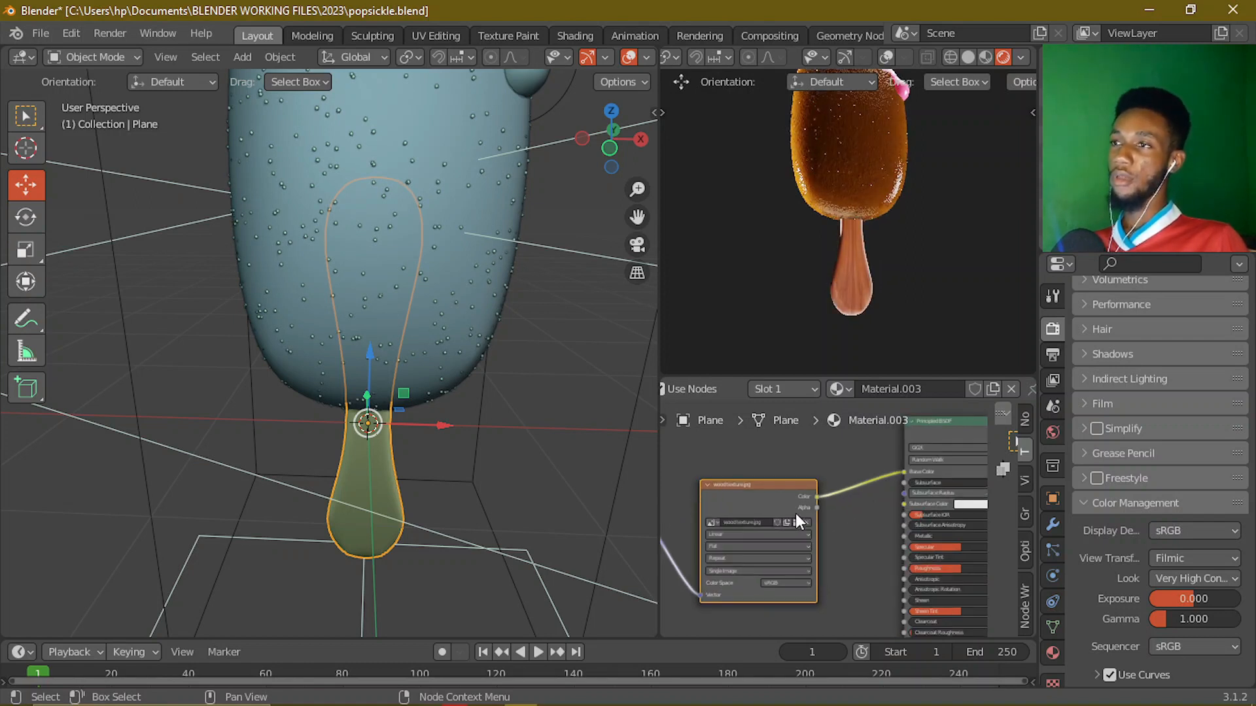
- Examine the wood texture on the popsicle stick from several angles in the rendered view
scroll(868, 275, up, 2)
mouse_move(845, 280)
middle_down()
mouse_move(712, 269)
mouse_move(719, 297)
mouse_move(694, 291)
mouse_move(739, 267)
middle_up()
middle_drag(846, 291, 744, 293)
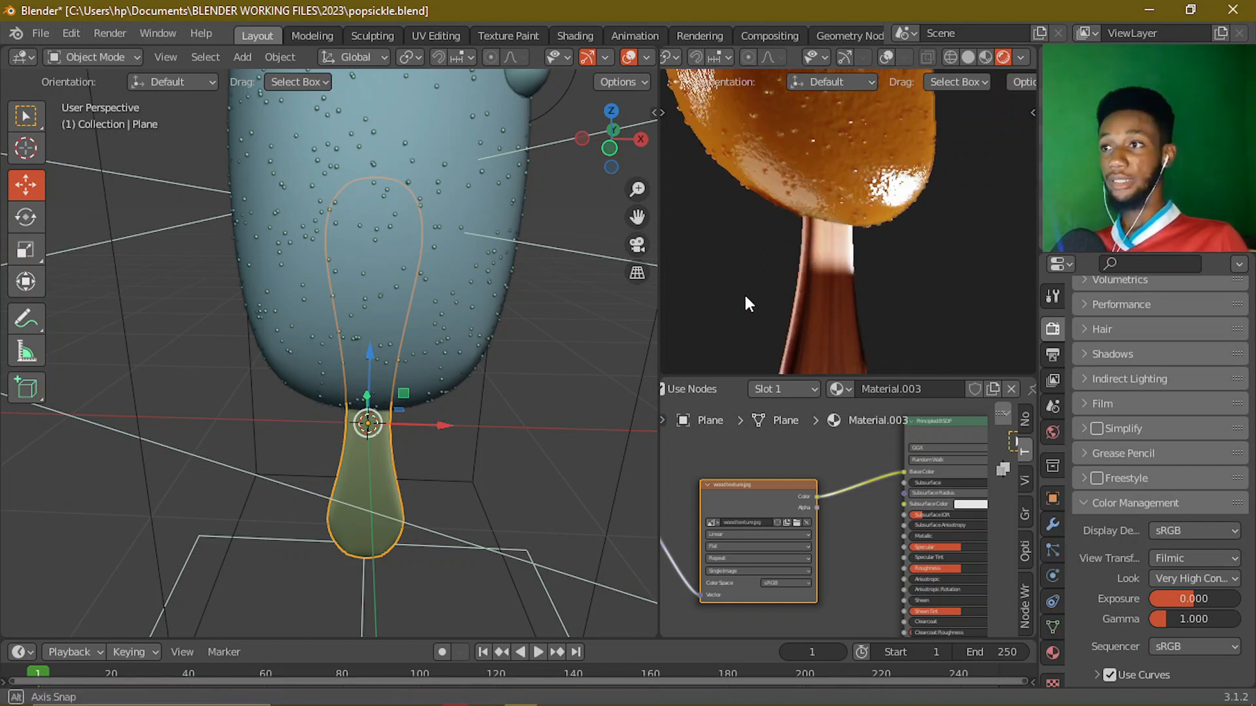
middle_drag(857, 283, 849, 230)
scroll(848, 227, up, 4)
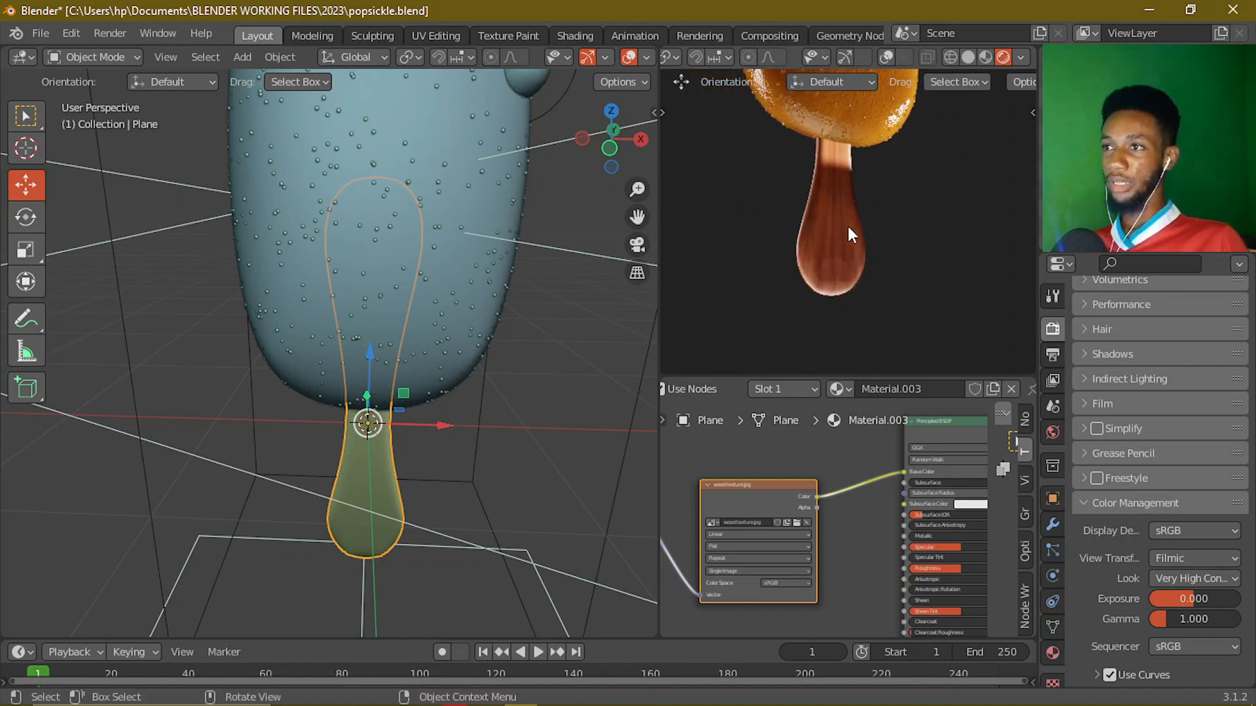
middle_drag(792, 271, 881, 336)
scroll(779, 493, down, 3)
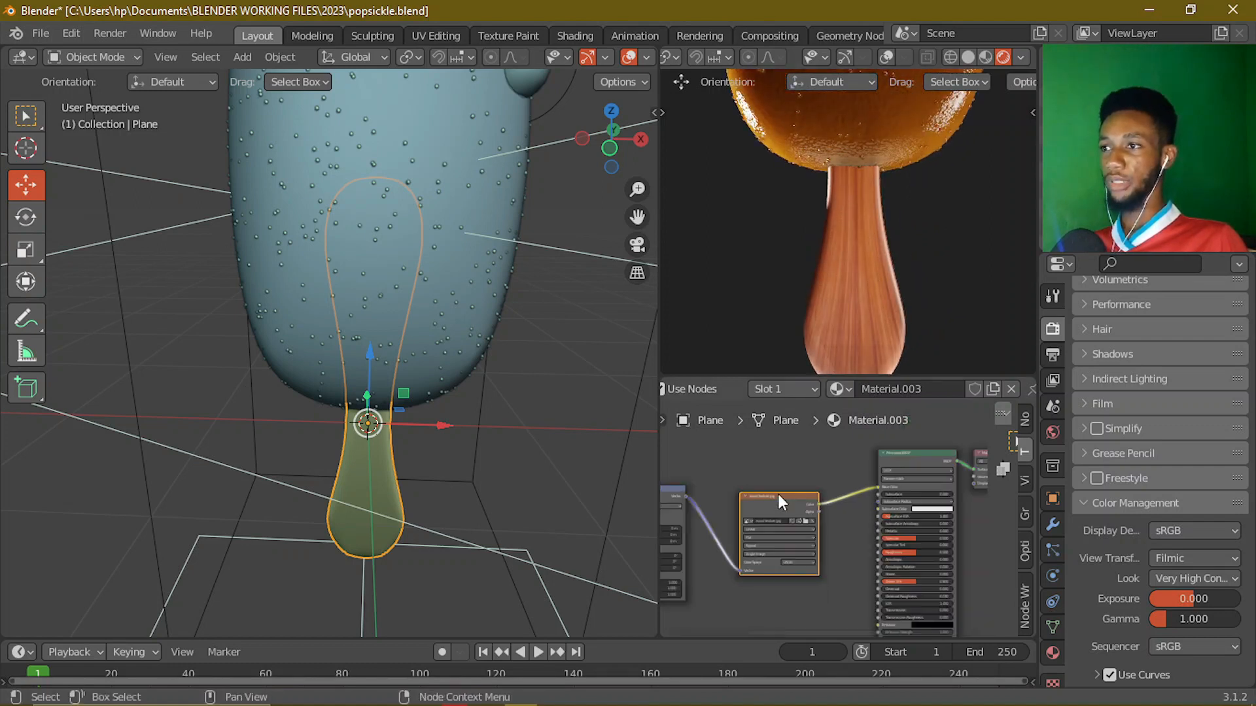
- Move the wood texture's coordinate, mapping and image nodes farther away from the Principled BSDF to make room between them
middle_drag(778, 493, 837, 526)
scroll(838, 504, down, 4)
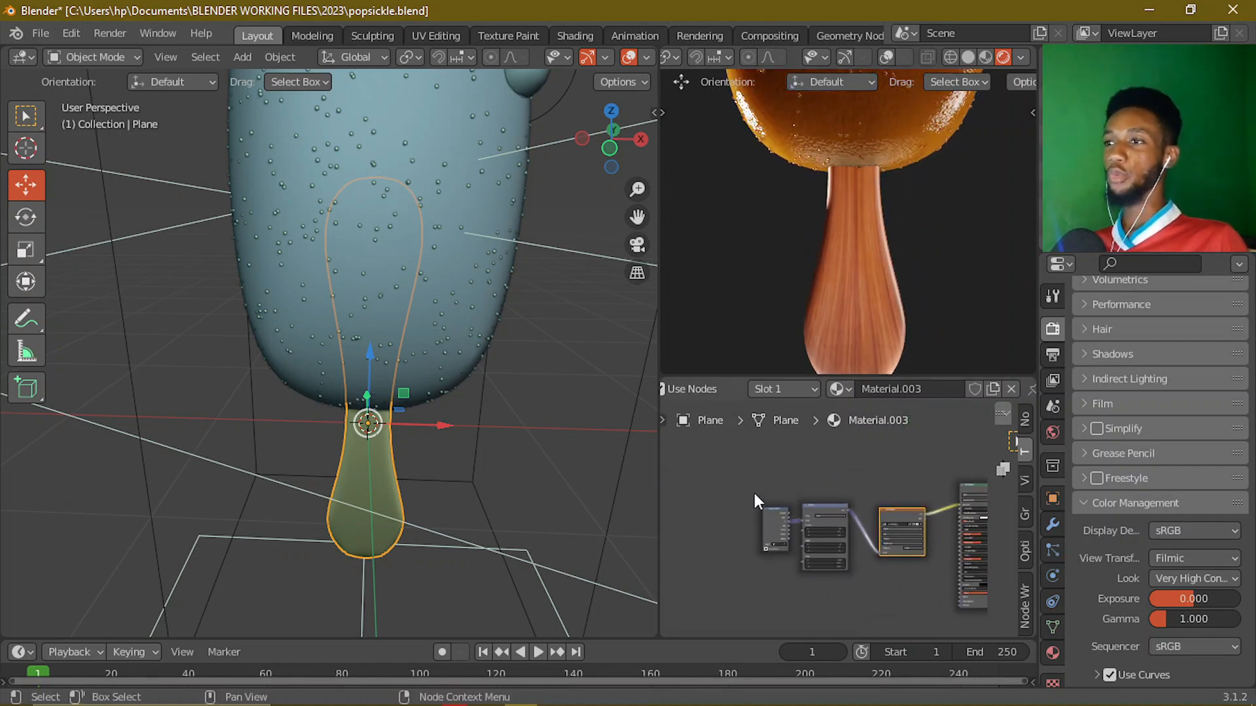
drag(755, 467, 907, 601)
drag(896, 513, 767, 519)
click(837, 543)
- Add a MixRGB node above the link between the wood image texture and the Principled BSDF
scroll(901, 262, down, 4)
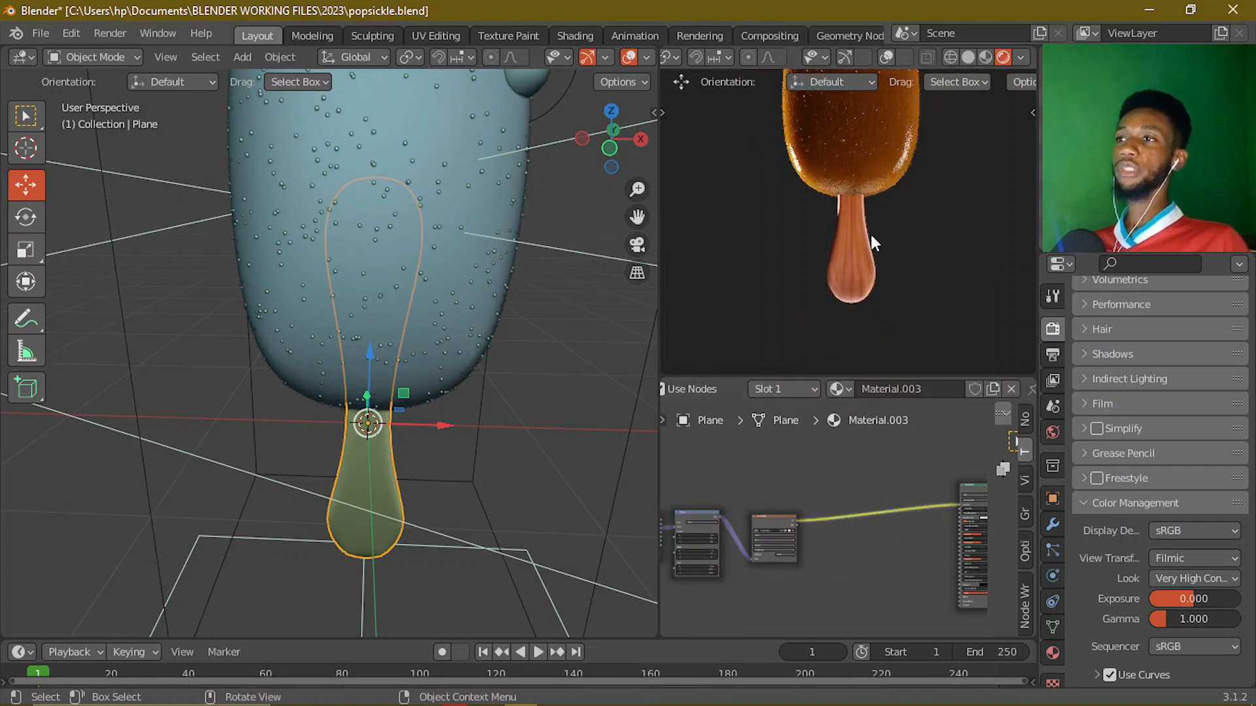
middle_drag(865, 247, 829, 217)
scroll(817, 256, up, 3)
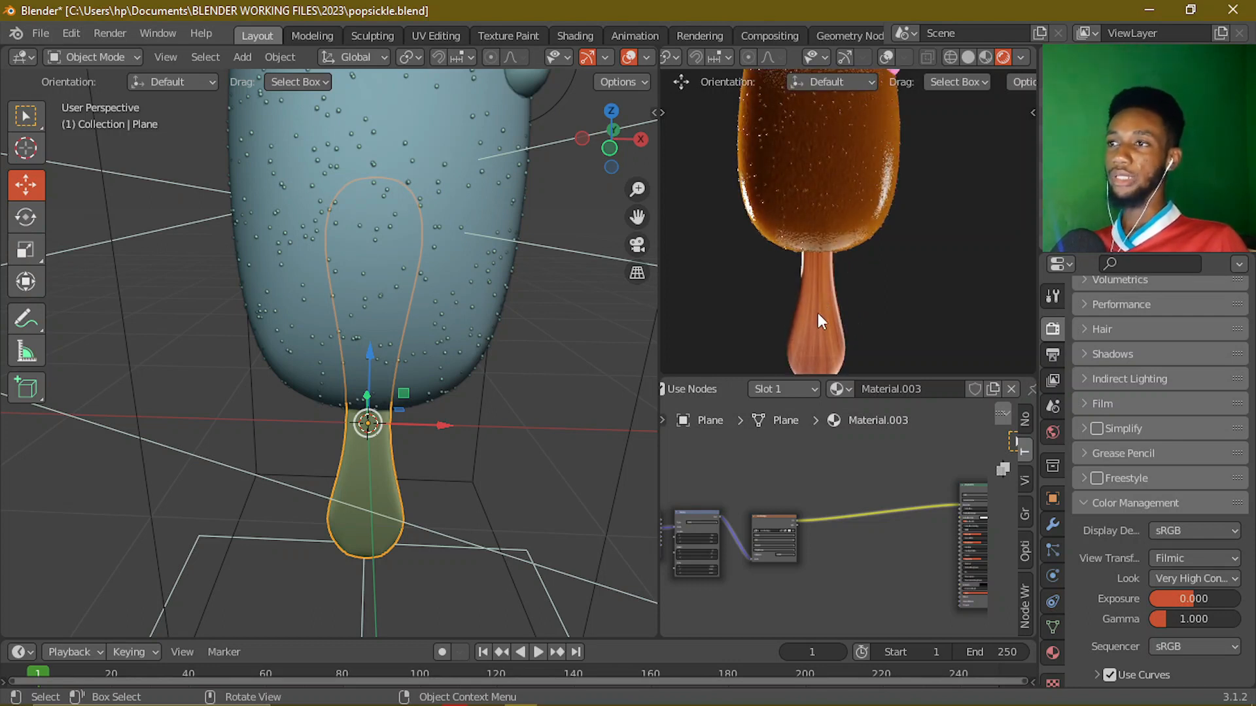
scroll(821, 321, down, 3)
scroll(834, 527, up, 1)
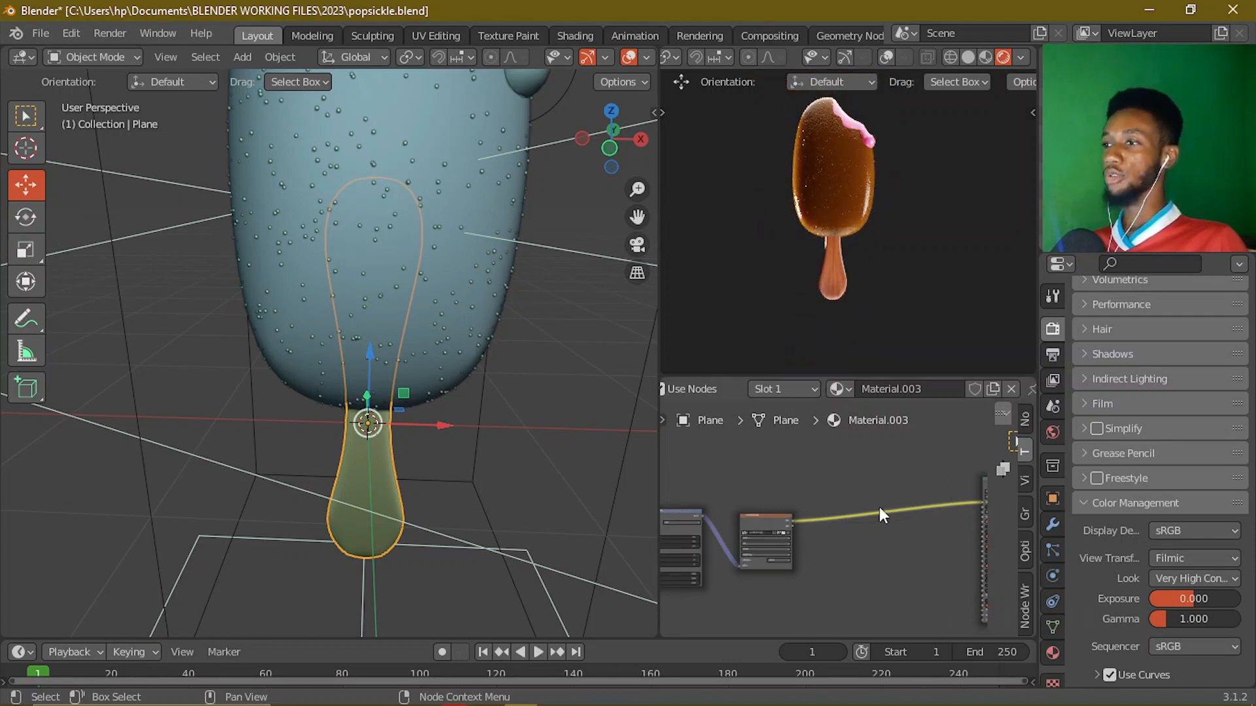
scroll(844, 520, up, 1)
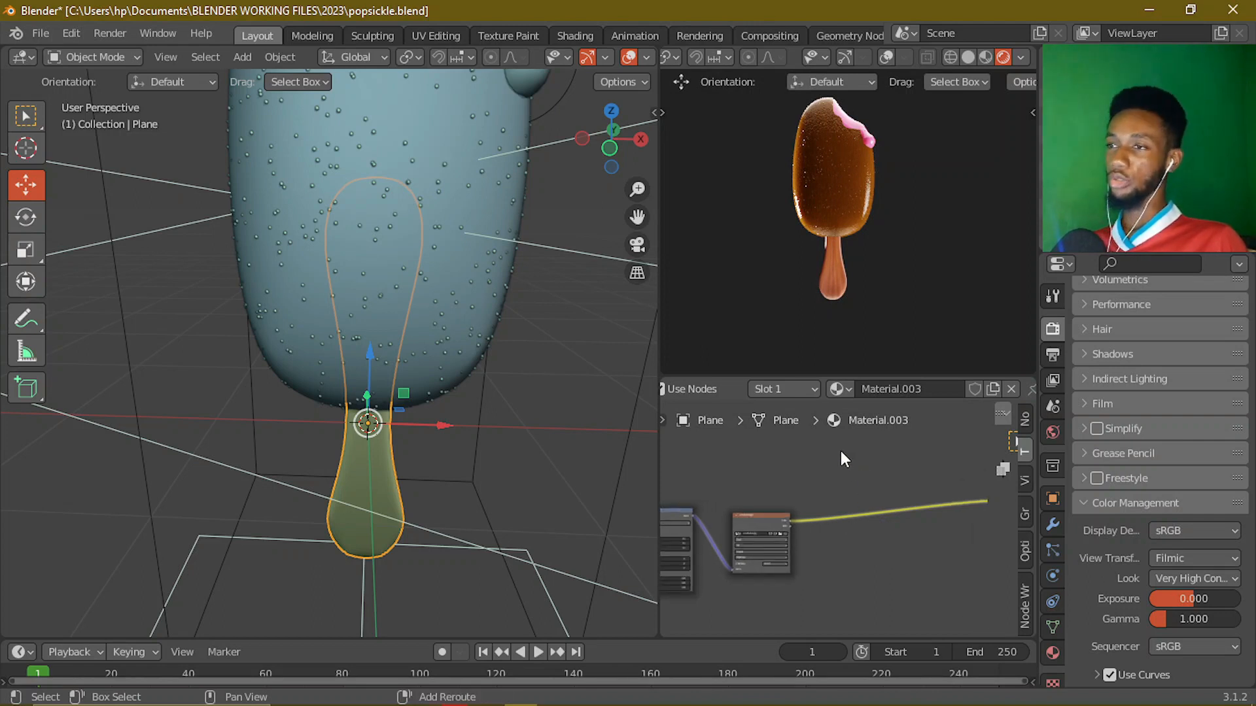
key(shift+a)
click(822, 450)
text(mi)
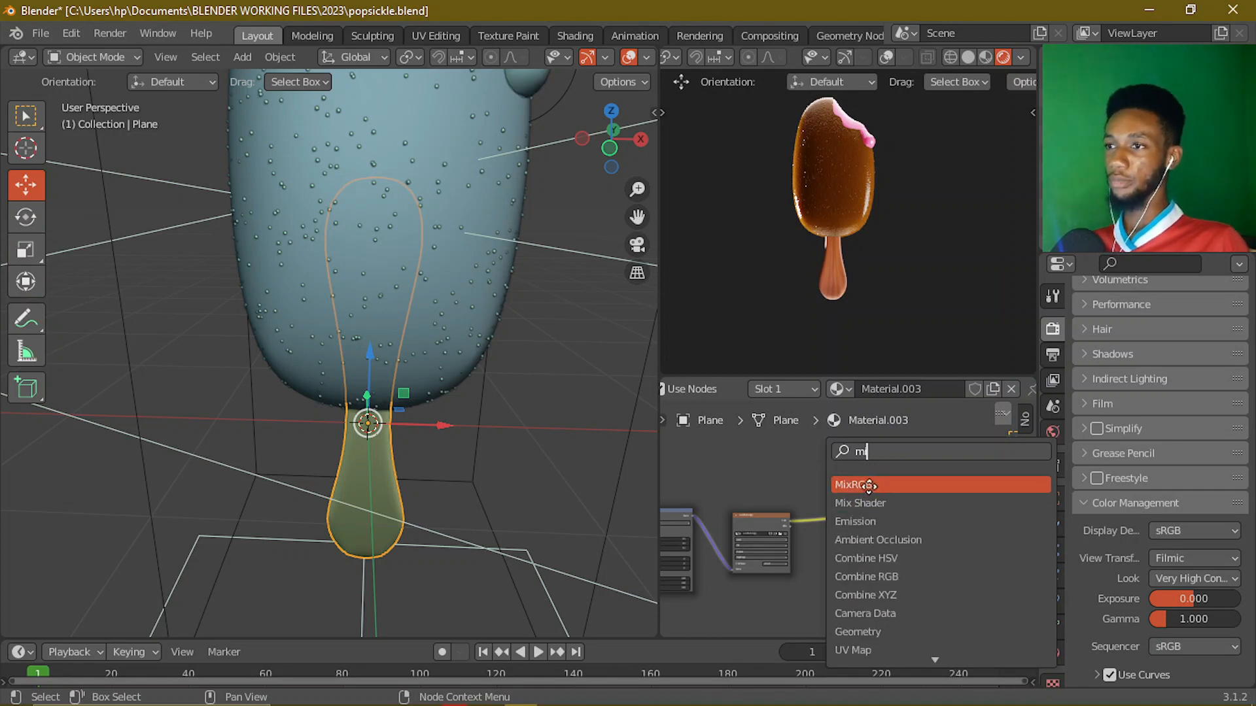
click(870, 487)
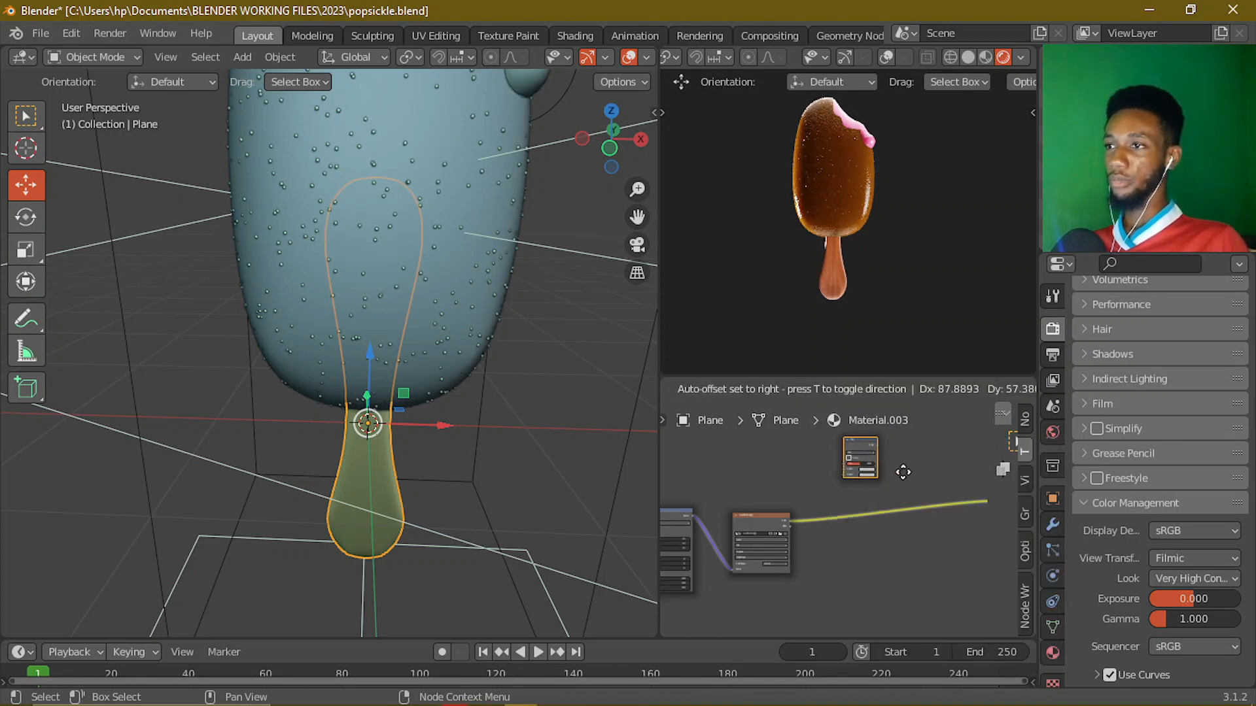
click(916, 470)
- Add a second Image Texture node above the wood image node and give it a linked texture mapping setup
scroll(838, 500, down, 1)
middle_drag(800, 496, 864, 513)
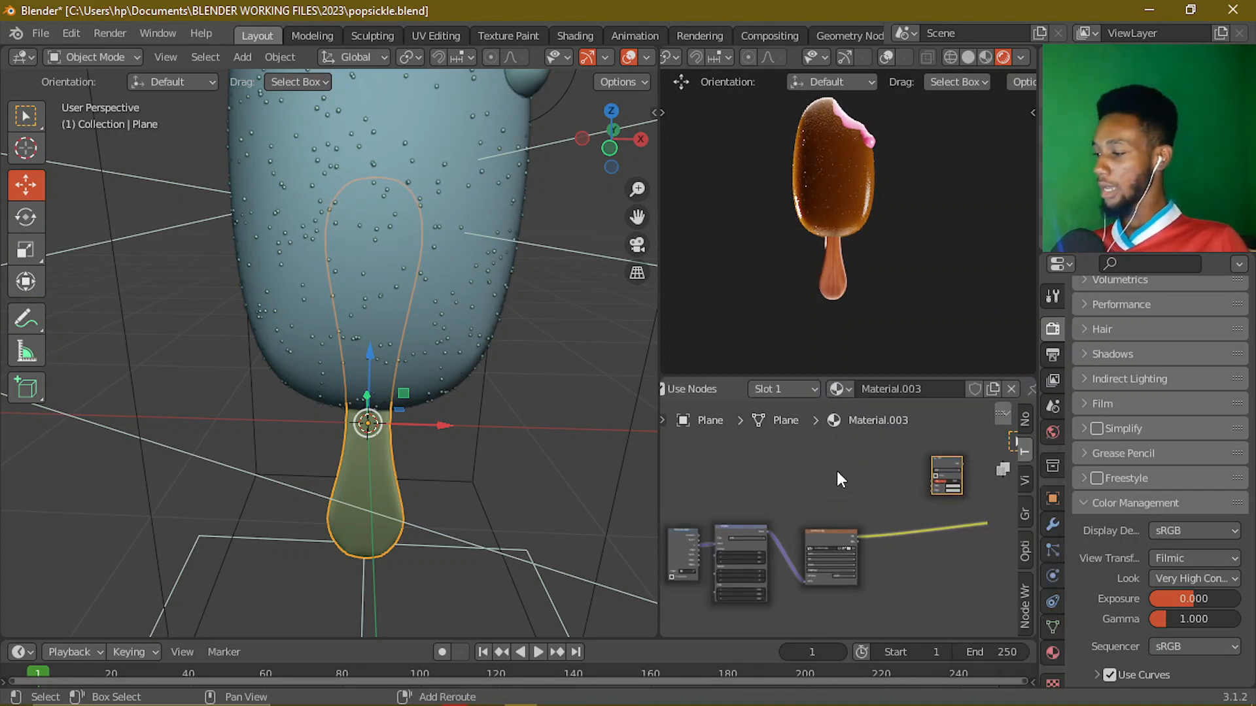
key(shift+a)
click(838, 473)
text(im)
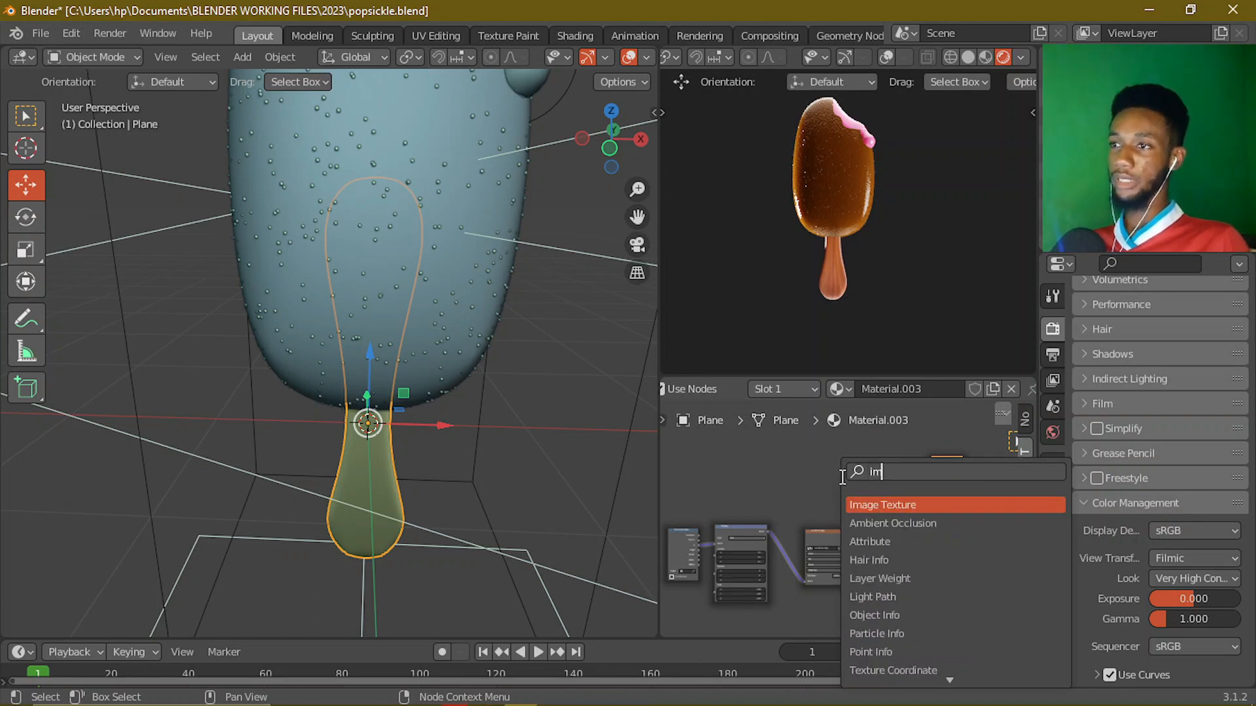
click(874, 508)
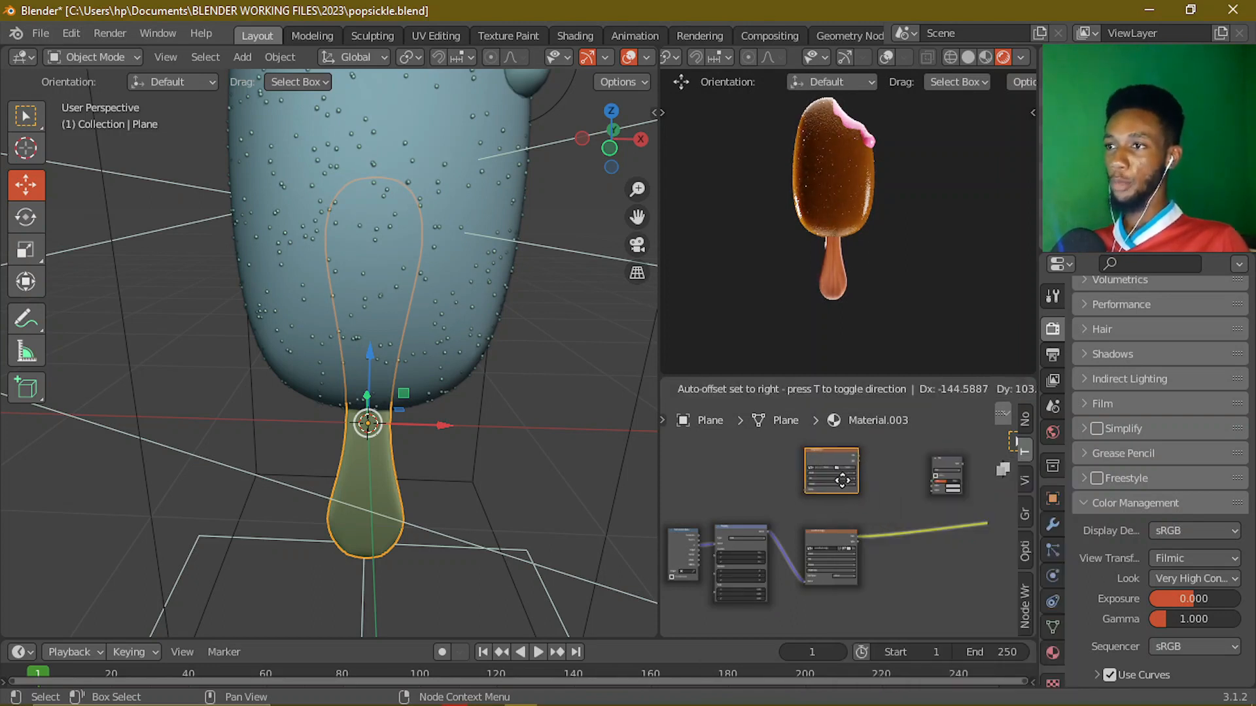
click(841, 462)
key(ctrl+t)
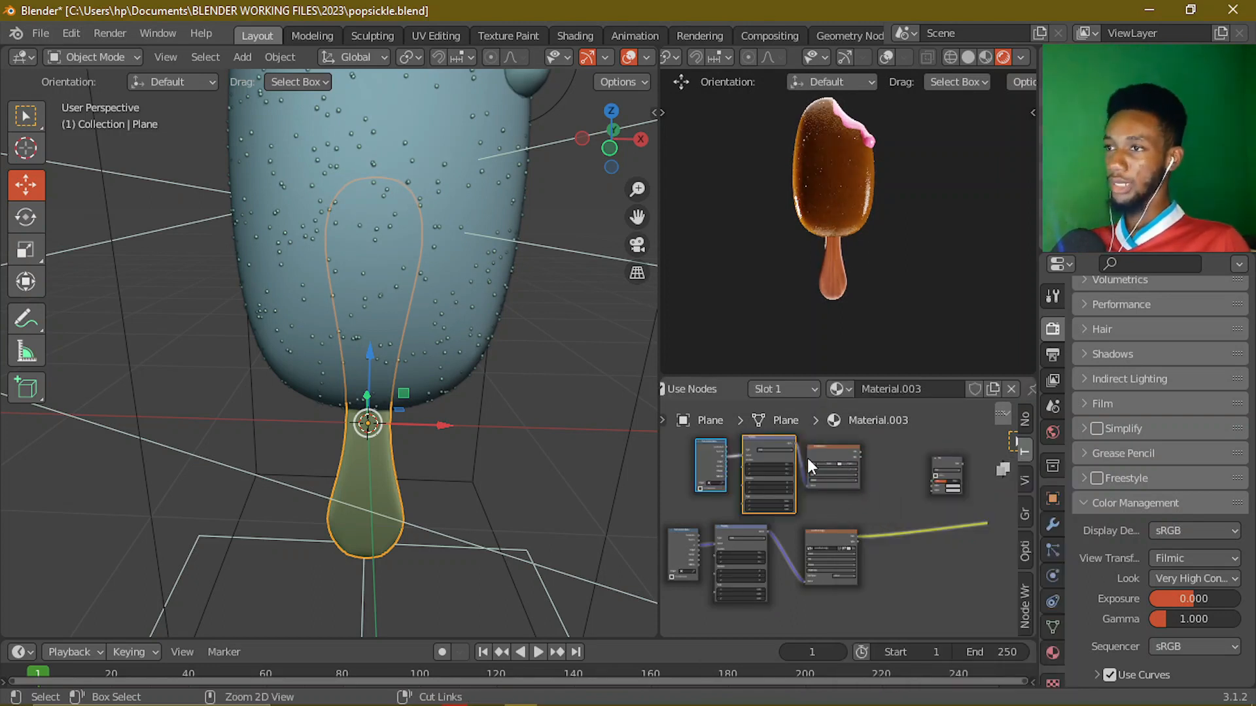
- Load kizzy.jpg from the Desktop's Popsickle folder into the new Image Texture node
scroll(843, 457, up, 1)
middle_drag(862, 473, 788, 487)
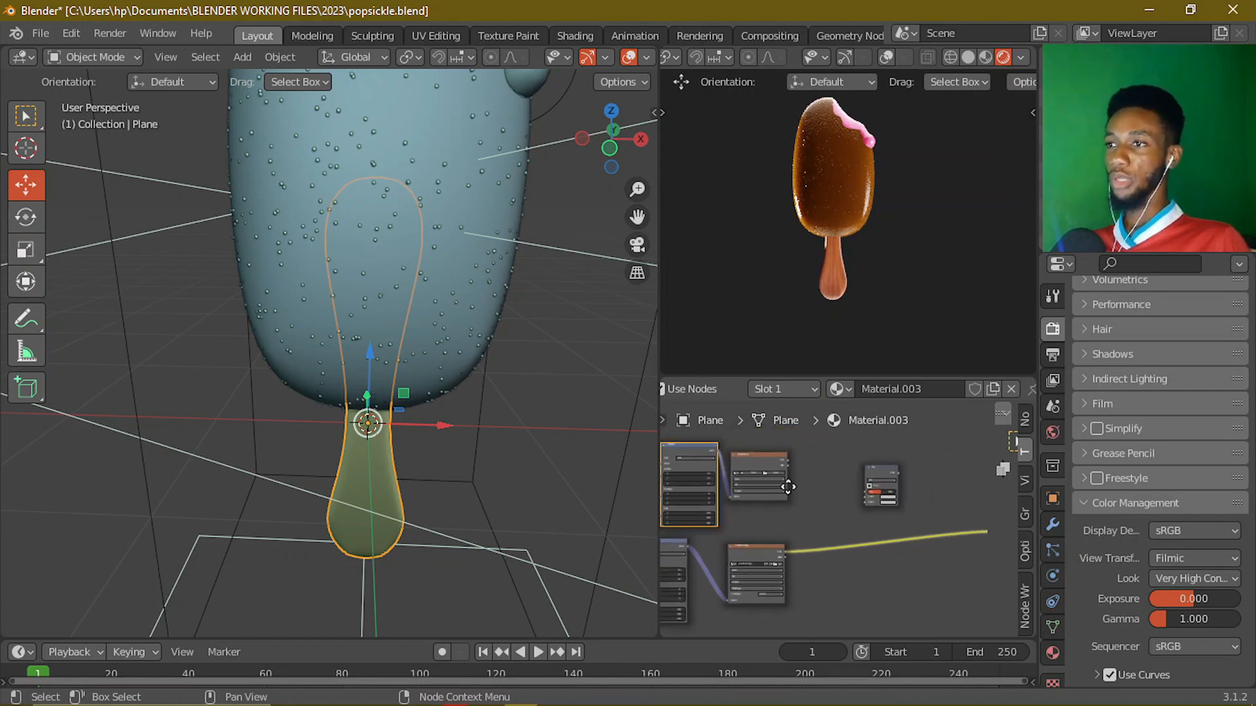
scroll(783, 487, up, 3)
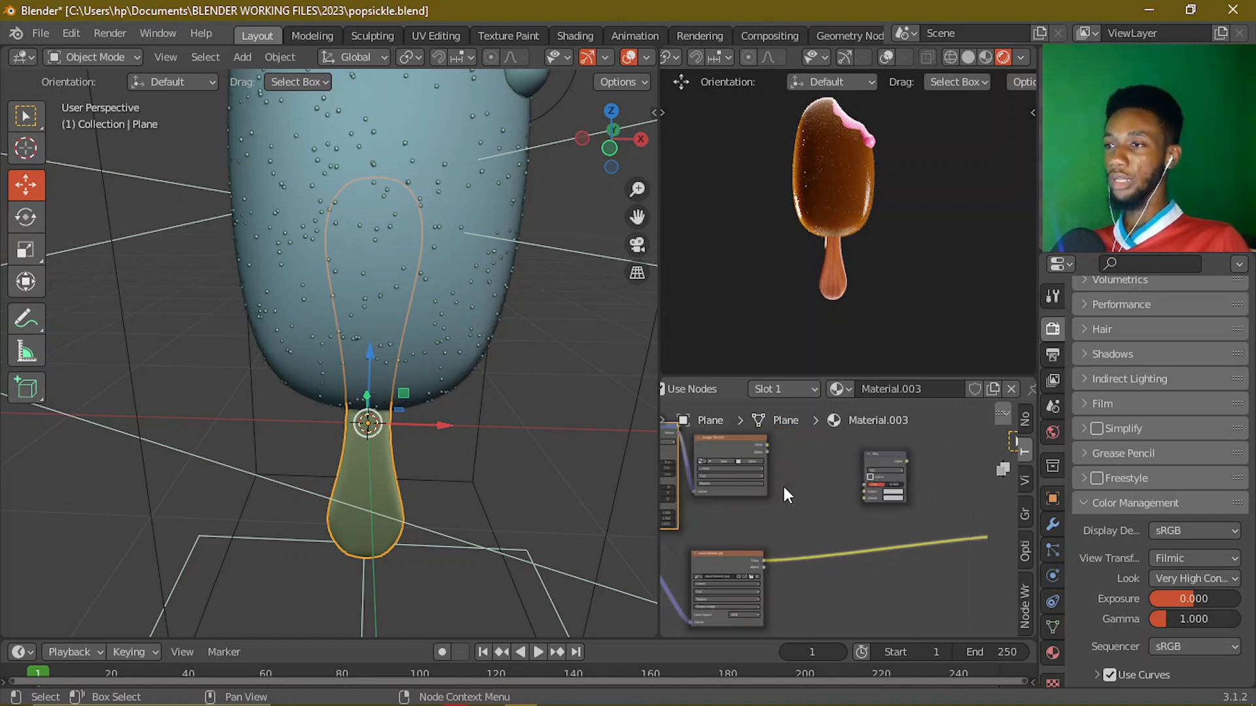
click(753, 459)
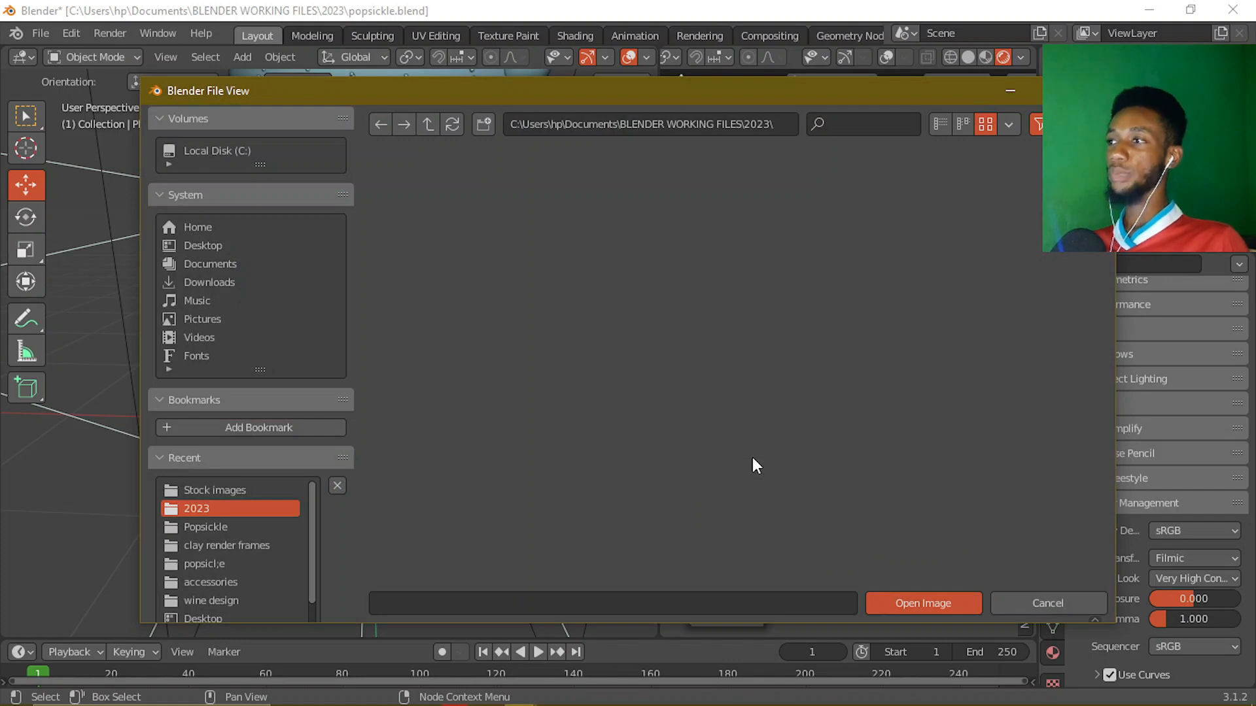
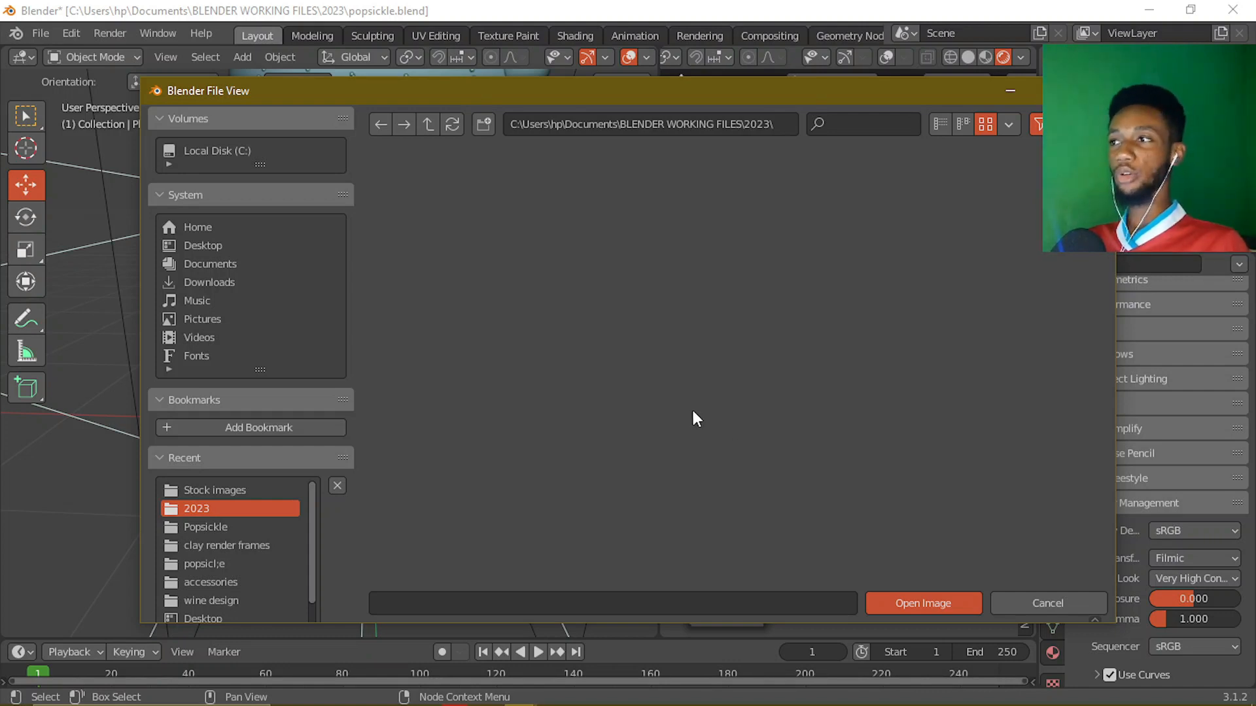
click(208, 248)
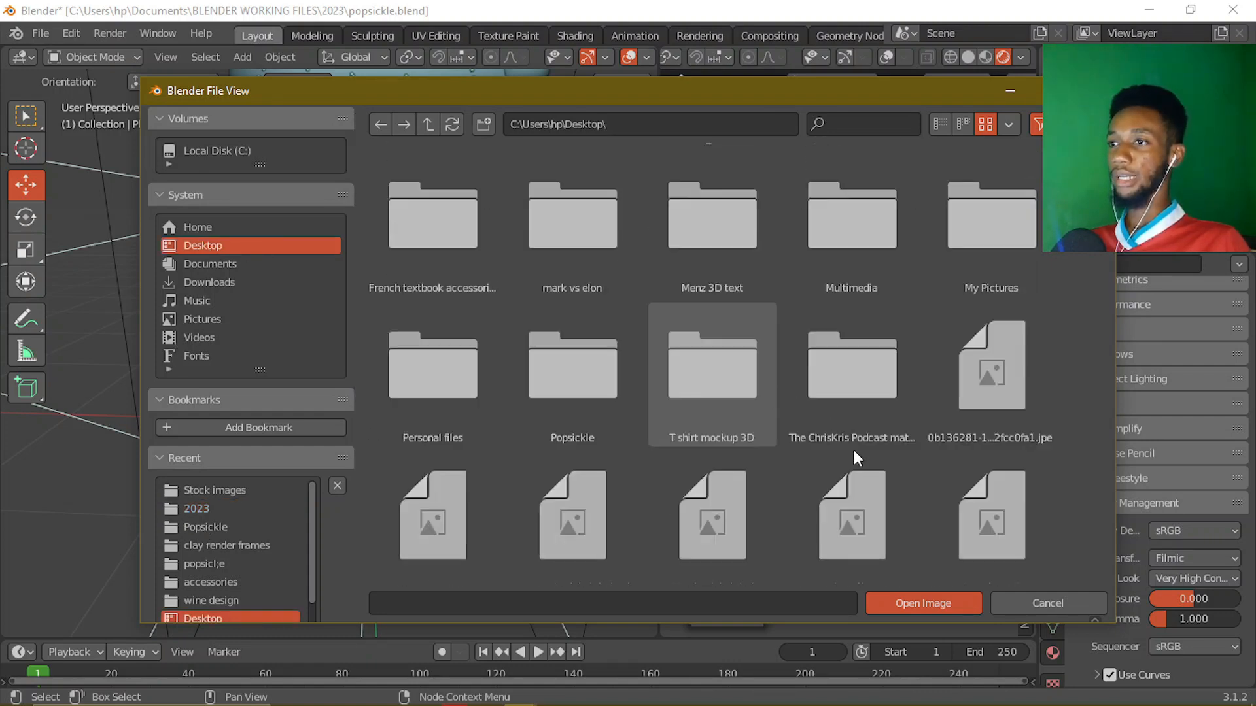
scroll(583, 409, down, 1)
double_click(589, 348)
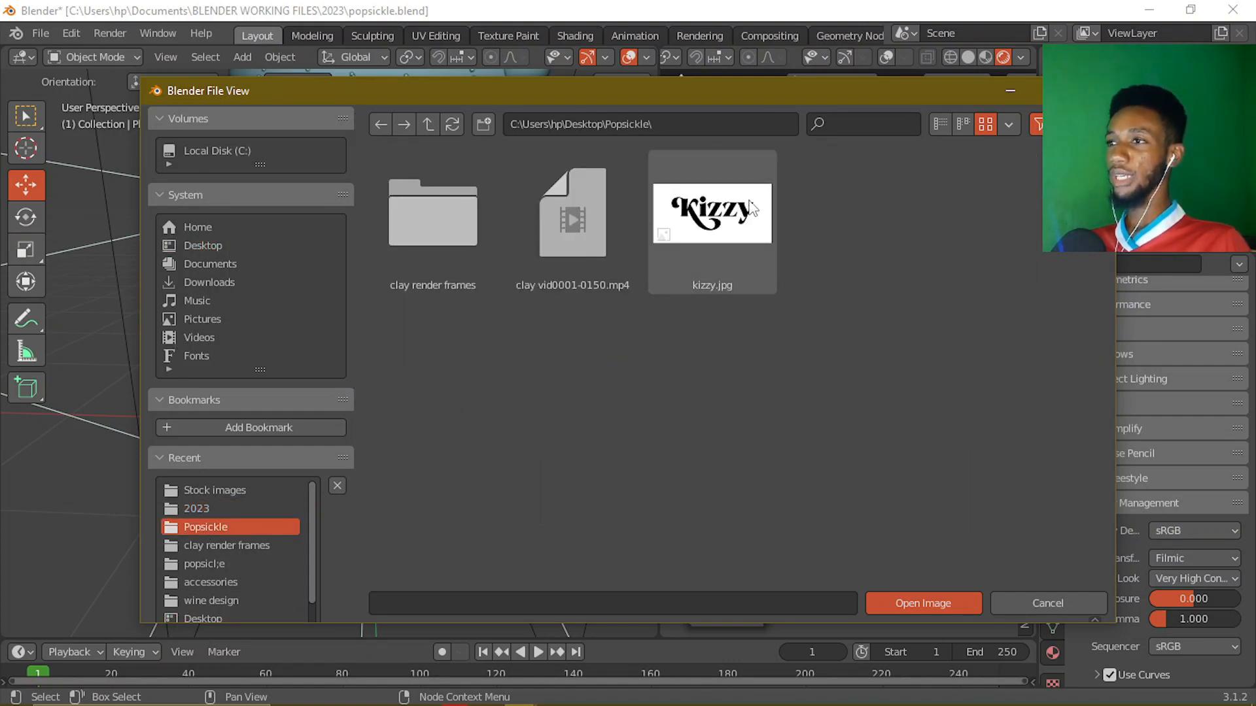
click(752, 208)
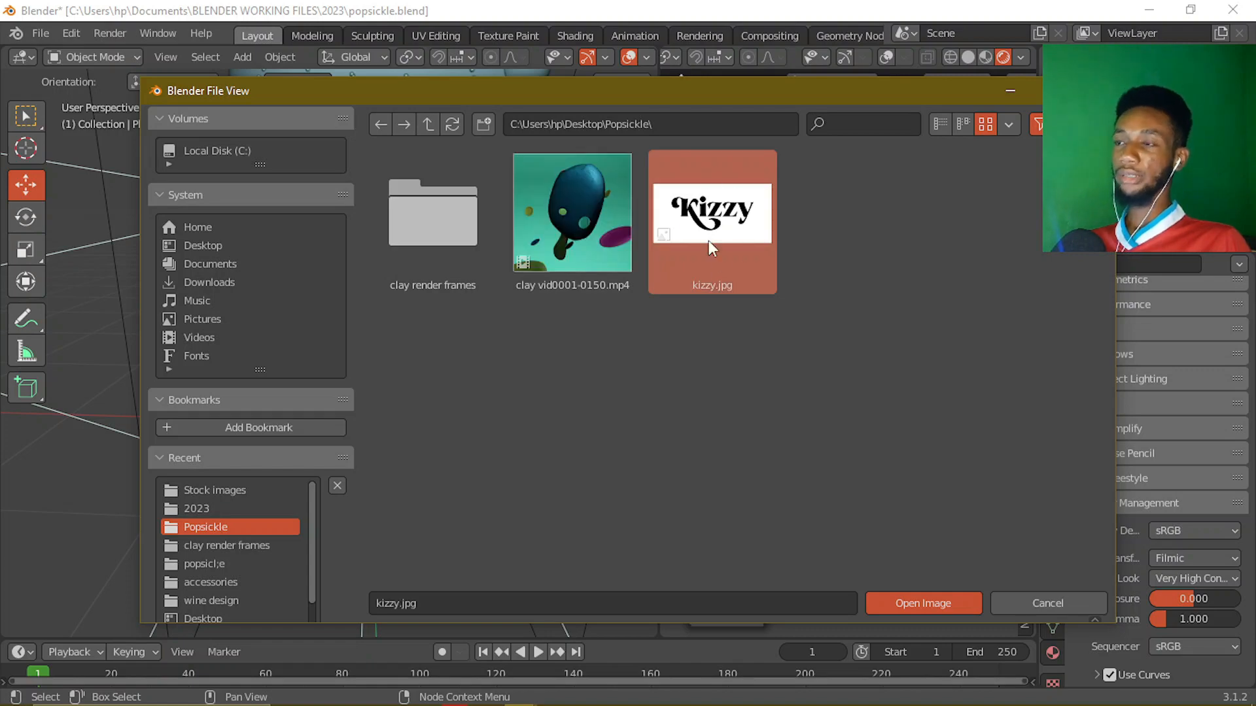
click(904, 605)
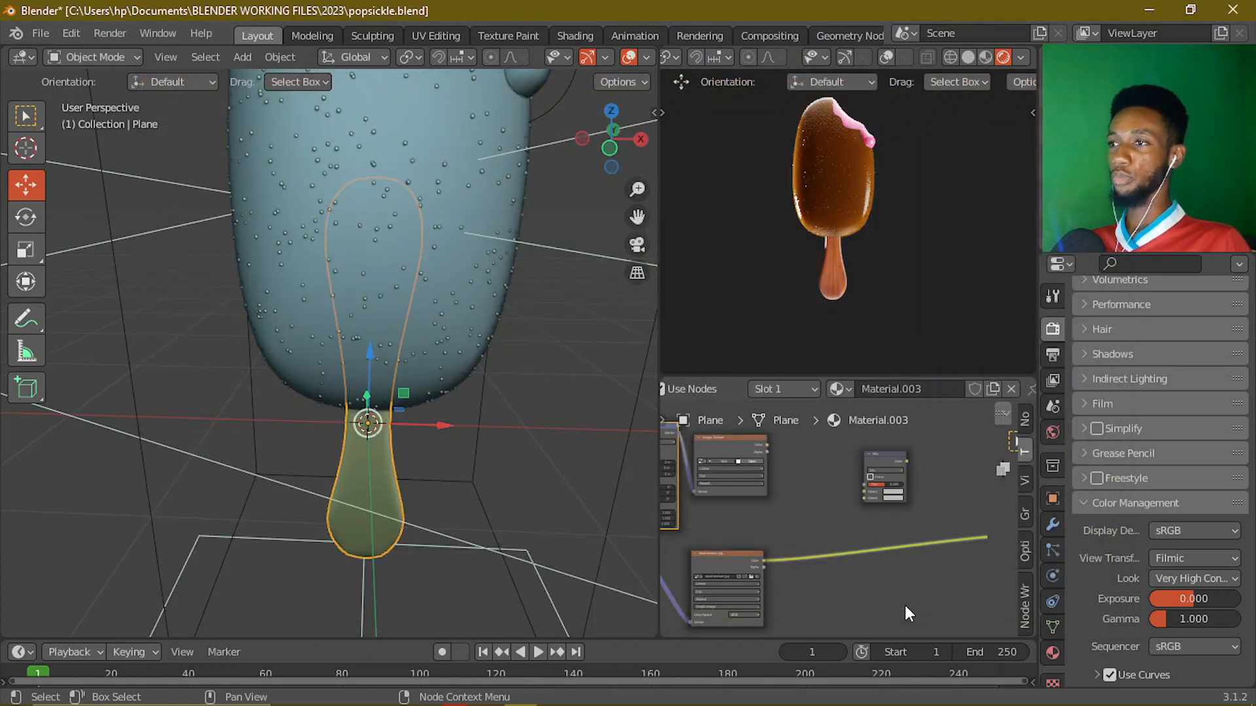
- Connect the kizzy.jpg Color output to the Mix node's Fac and the wood texture's Color output to Color2
scroll(791, 501, up, 2)
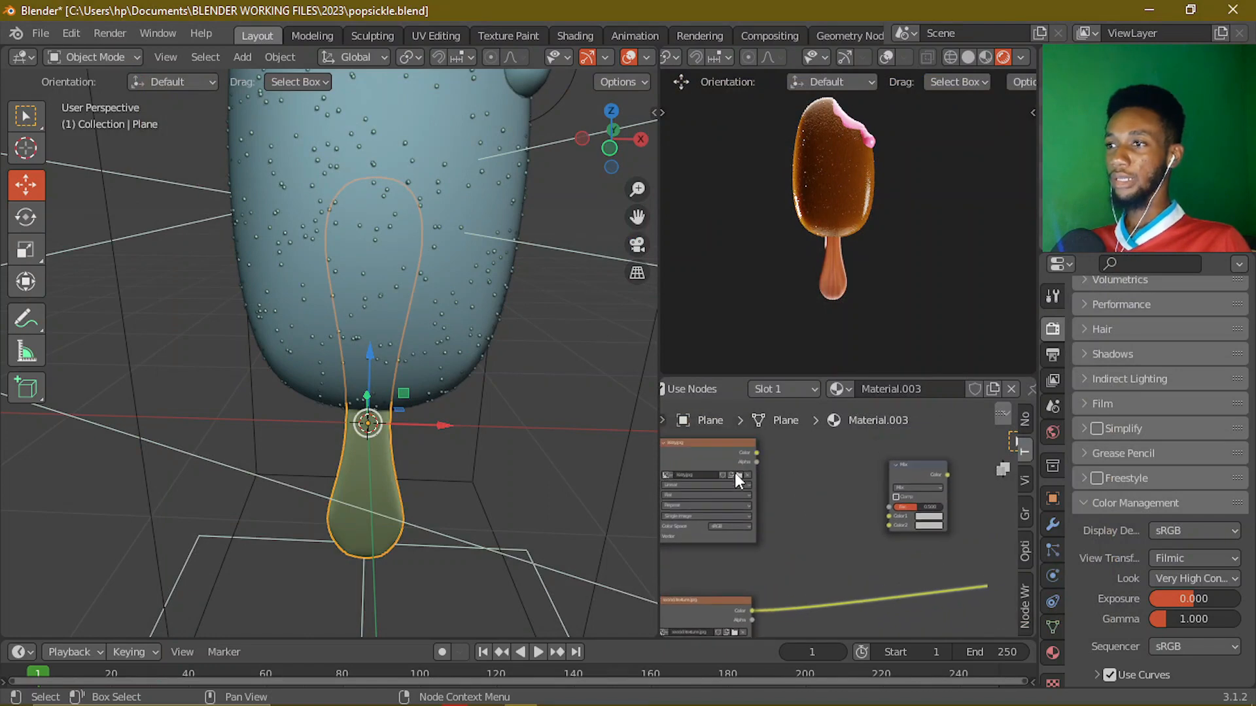
drag(729, 448, 913, 502)
scroll(806, 458, up, 4)
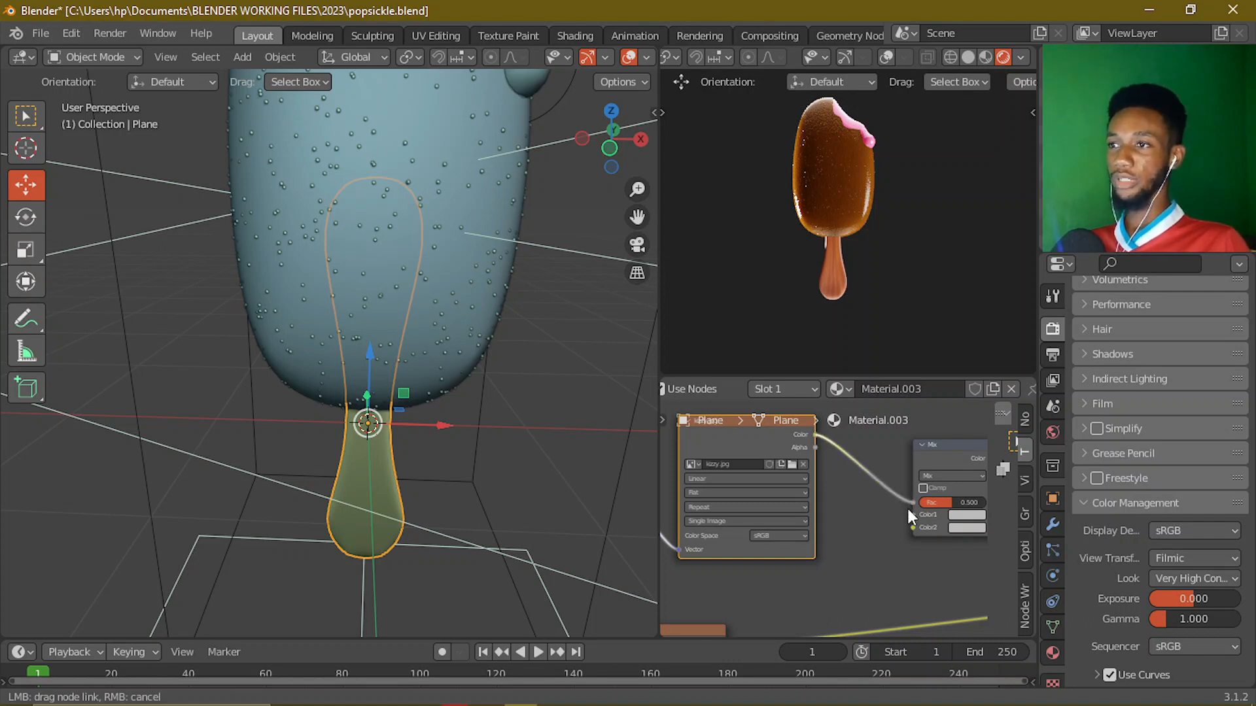
scroll(855, 540, down, 2)
mouse_move(828, 538)
middle_down()
mouse_move(763, 516)
mouse_move(810, 529)
middle_up()
drag(704, 586, 827, 540)
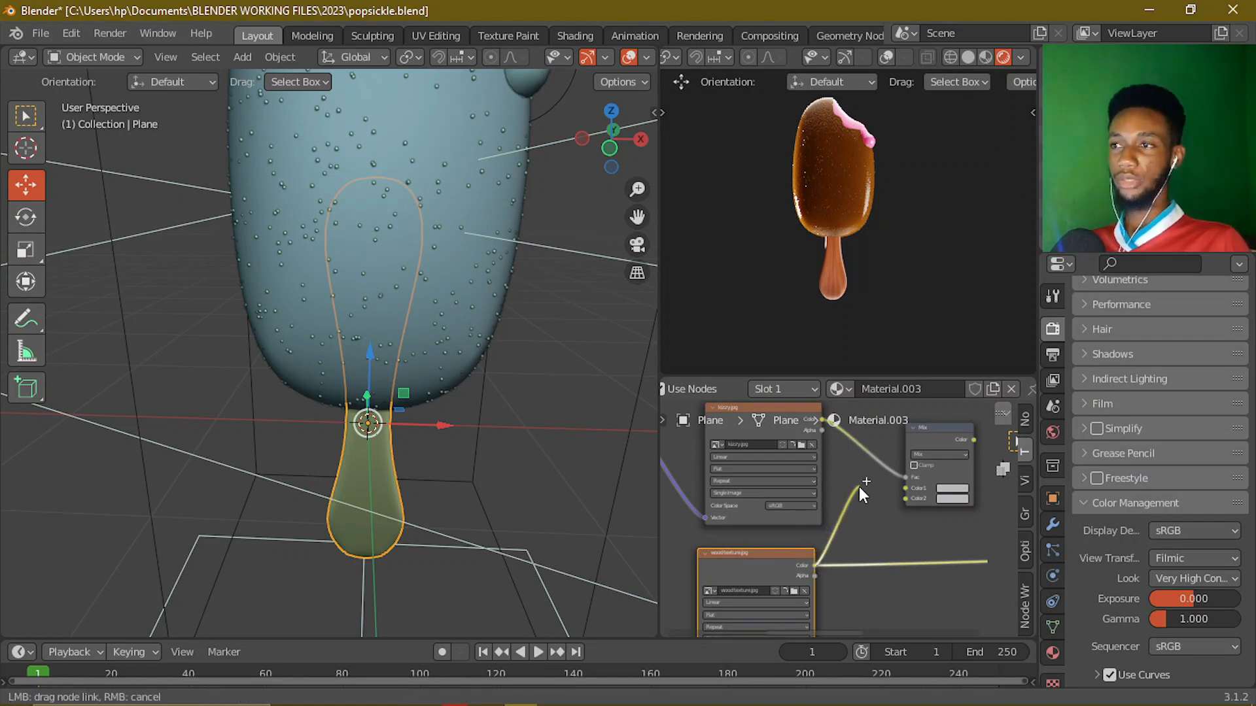
drag(859, 488, 901, 502)
- Lower the Mix node slightly in the node tree and preview its output on the stick
scroll(913, 513, down, 2)
middle_drag(912, 513, 779, 527)
drag(813, 450, 814, 485)
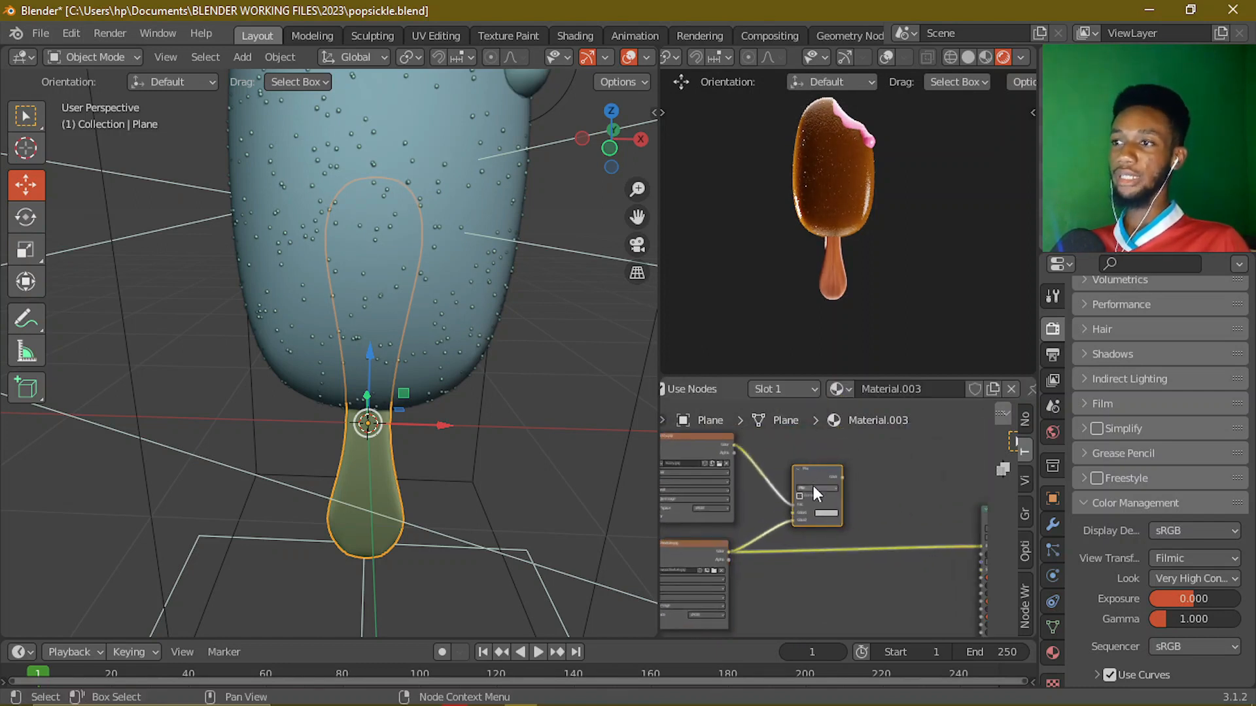
scroll(818, 481, up, 2)
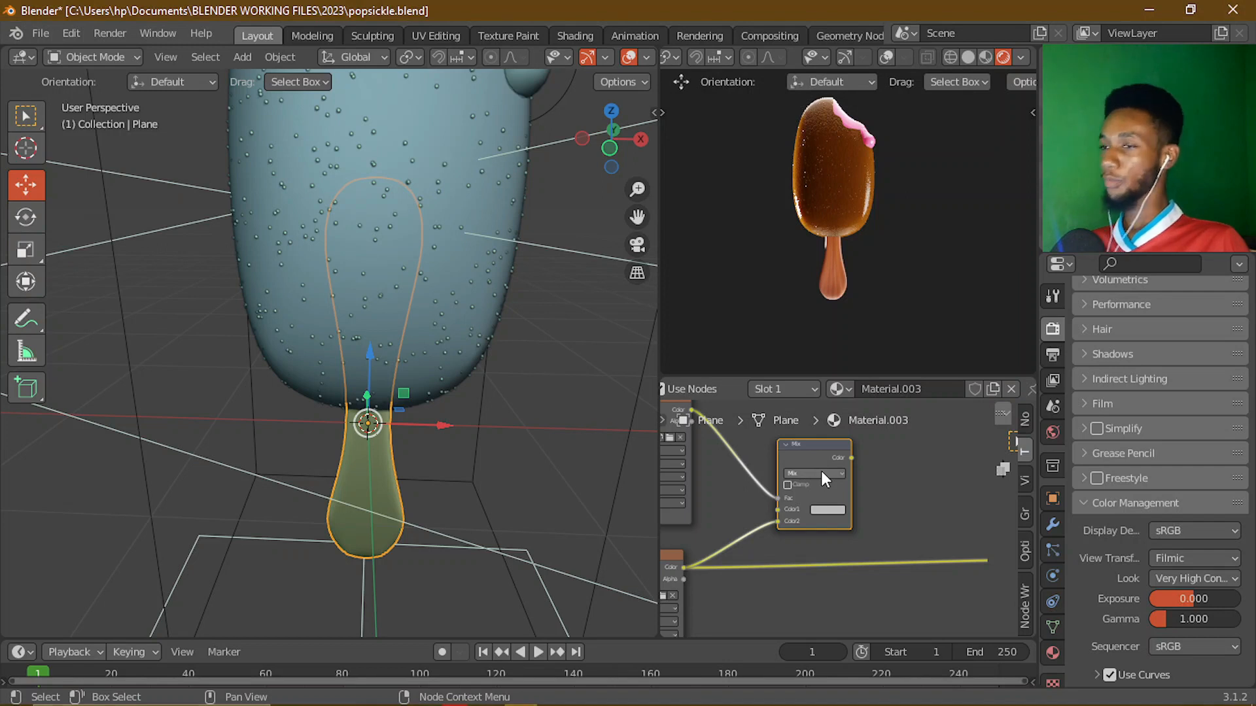
scroll(822, 471, up, 2)
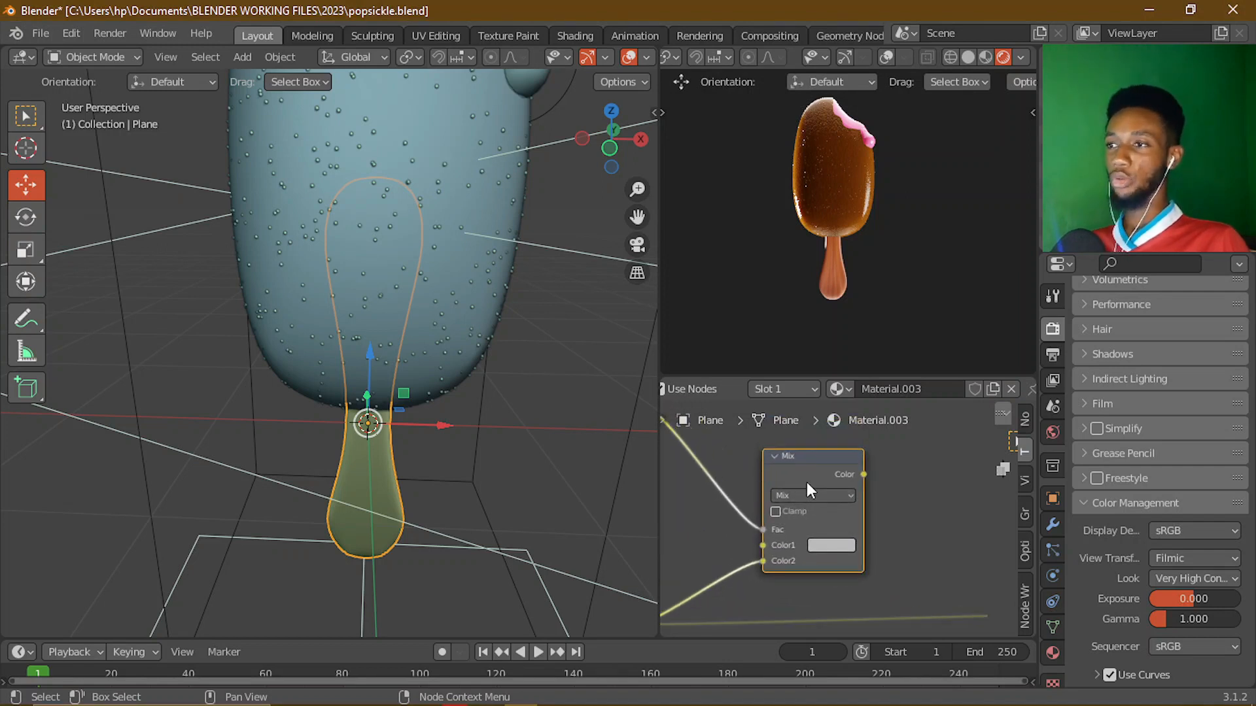
ctrl+shift+click(810, 465)
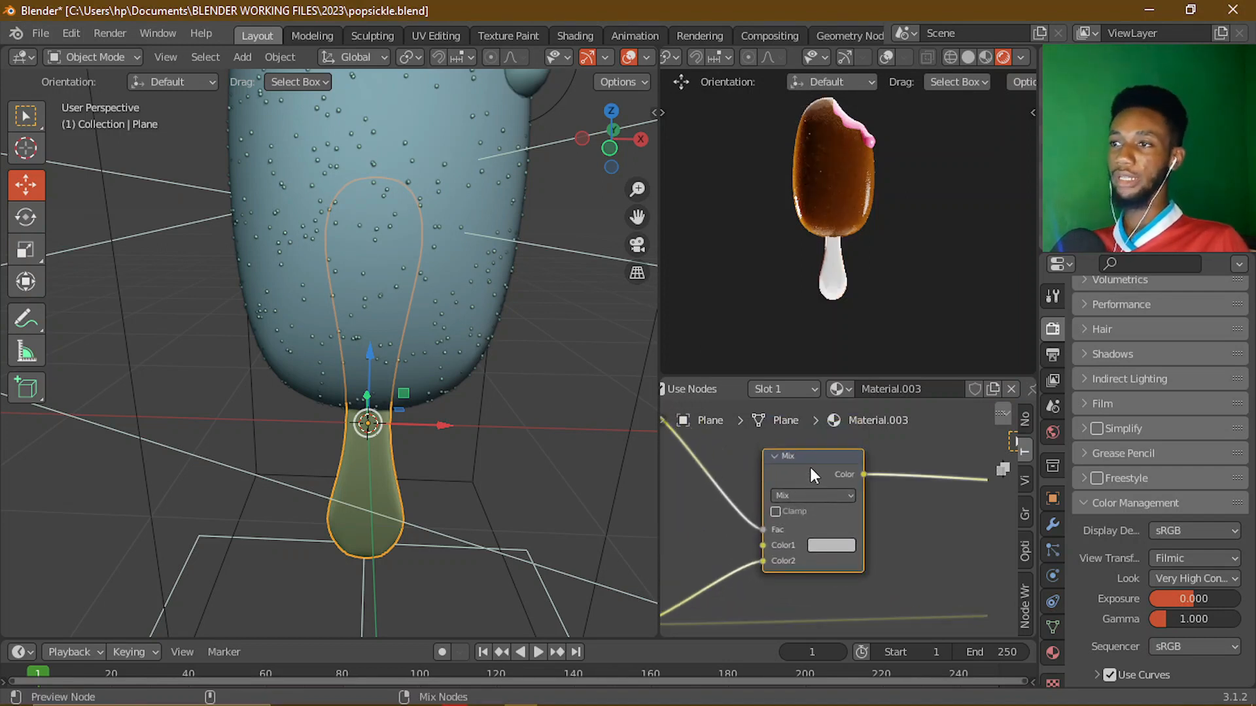
scroll(820, 271, up, 3)
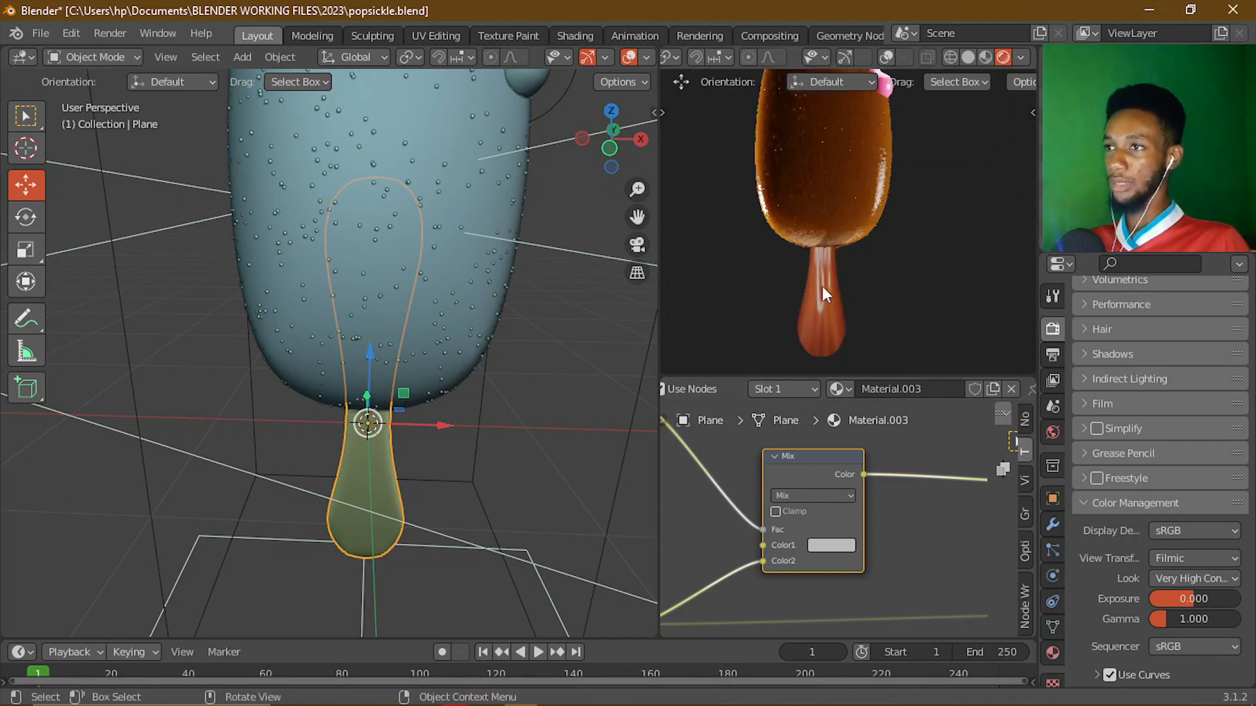
middle_drag(822, 285, 929, 283)
- Examine the Texture Coordinate and Mapping nodes that feed the kizzy.jpg image texture
scroll(822, 504, down, 3)
scroll(752, 526, down, 1)
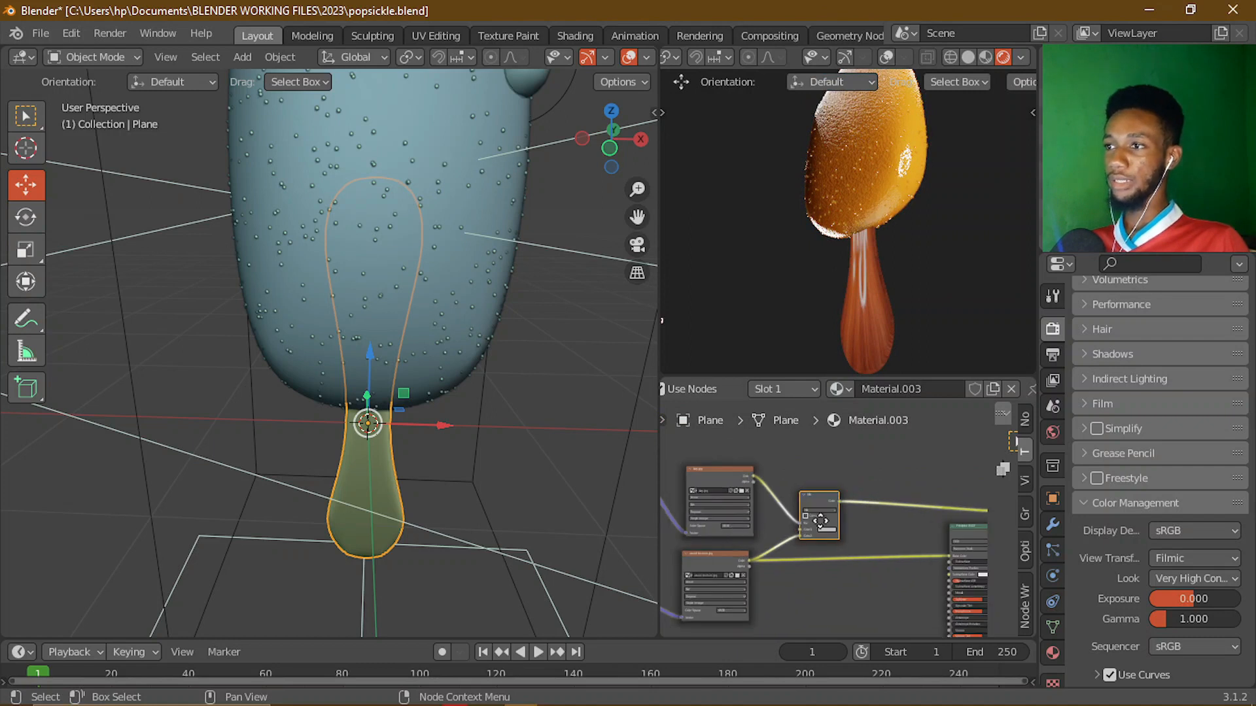
middle_drag(818, 524, 984, 513)
scroll(746, 511, up, 1)
middle_drag(716, 477, 804, 501)
scroll(823, 490, up, 1)
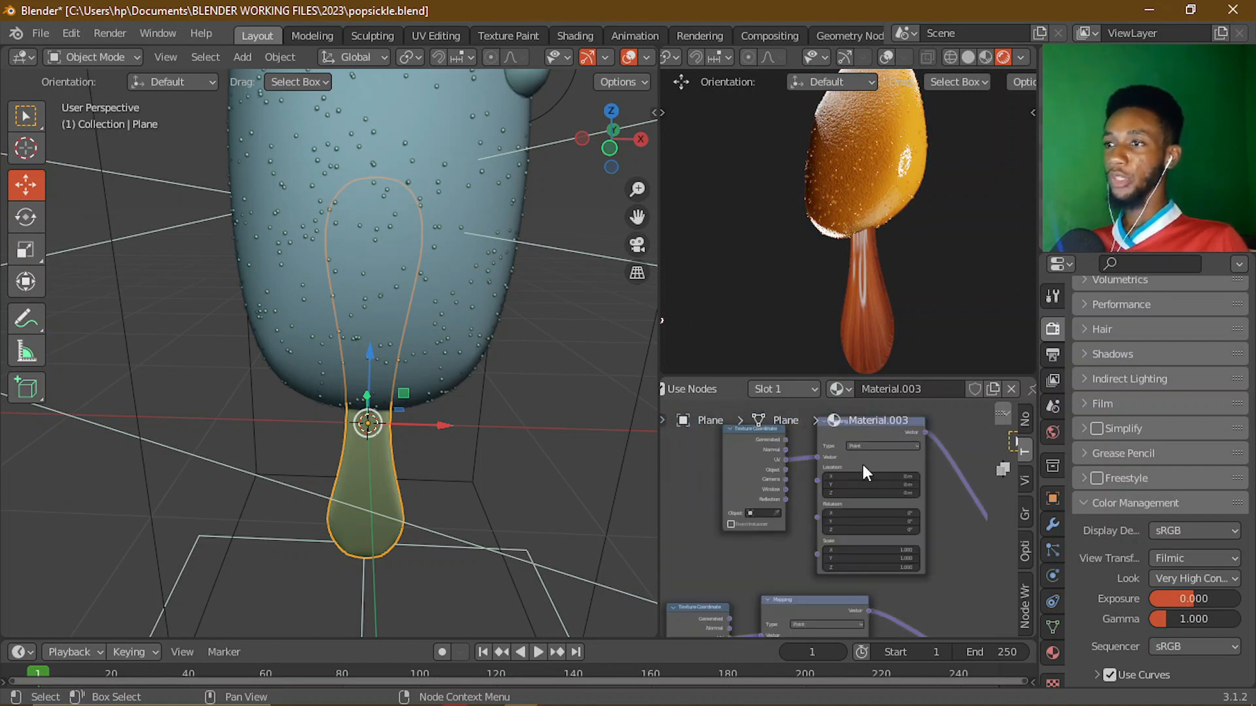
click(889, 466)
scroll(908, 516, down, 1)
middle_drag(910, 524, 803, 535)
scroll(915, 484, up, 3)
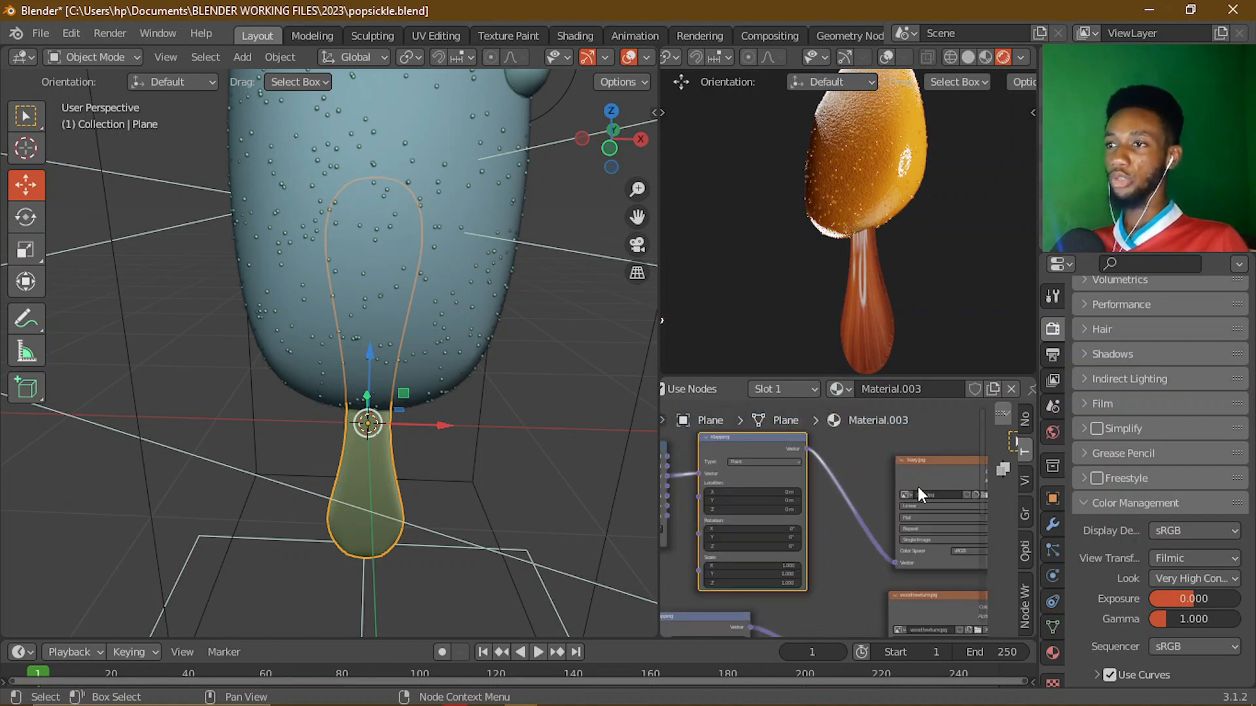
mouse_move(917, 487)
middle_down()
mouse_move(827, 479)
mouse_move(784, 494)
mouse_move(916, 483)
middle_up()
scroll(827, 476, up, 4)
scroll(826, 476, down, 3)
scroll(768, 490, down, 1)
middle_drag(797, 474, 811, 502)
scroll(851, 491, up, 4)
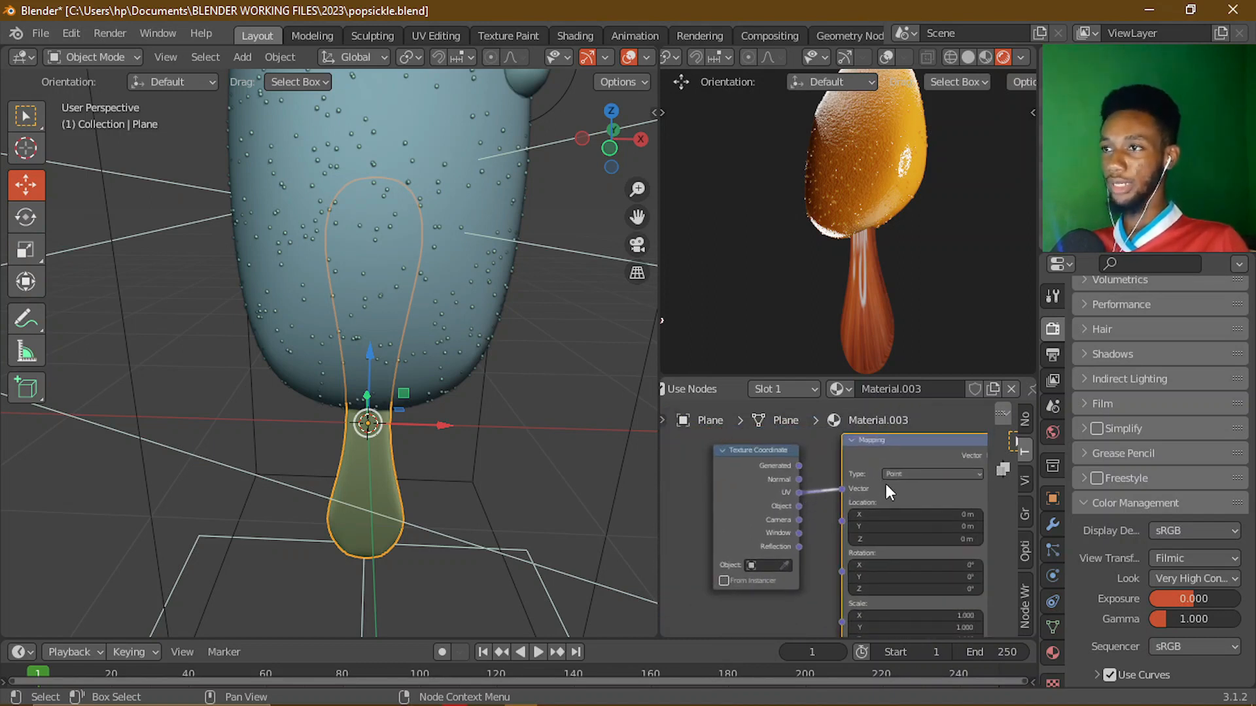
scroll(888, 488, down, 4)
middle_drag(891, 498, 797, 485)
scroll(770, 494, down, 4)
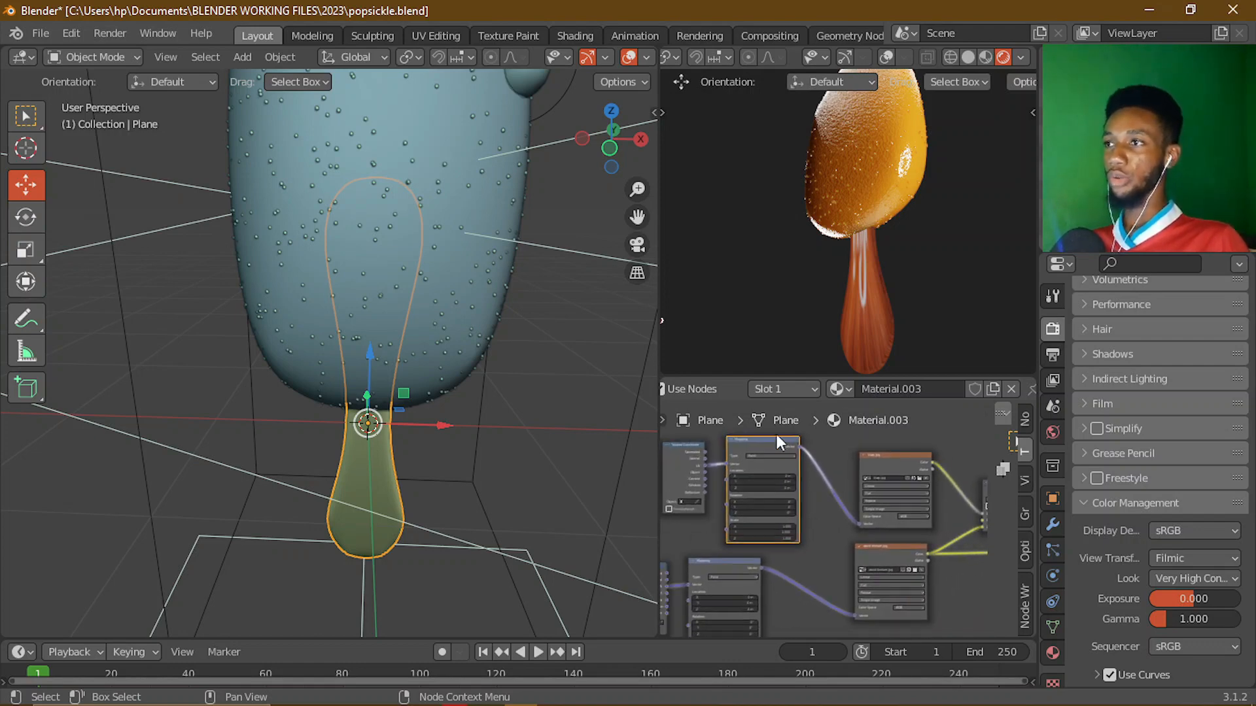
- Open the UV Editing workspace, isolate the stick in local view and return it to Object Mode
click(436, 34)
scroll(835, 415, up, 5)
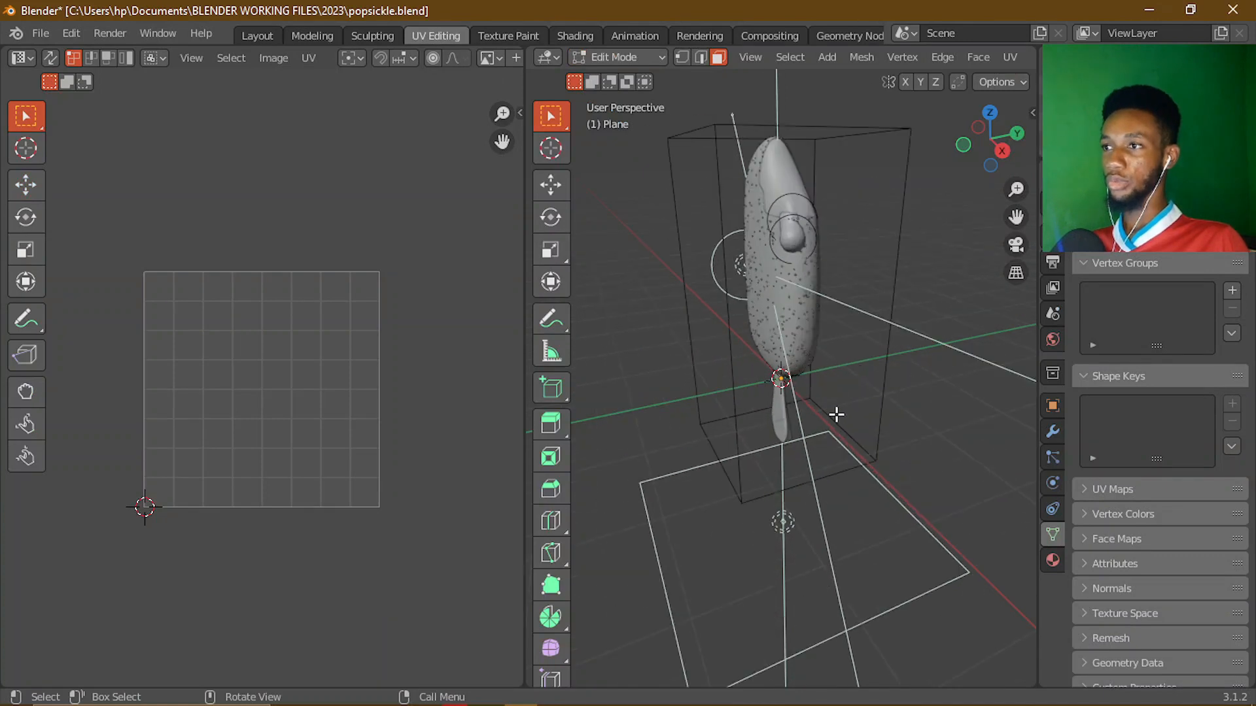
middle_drag(835, 414, 766, 409)
key(slash)
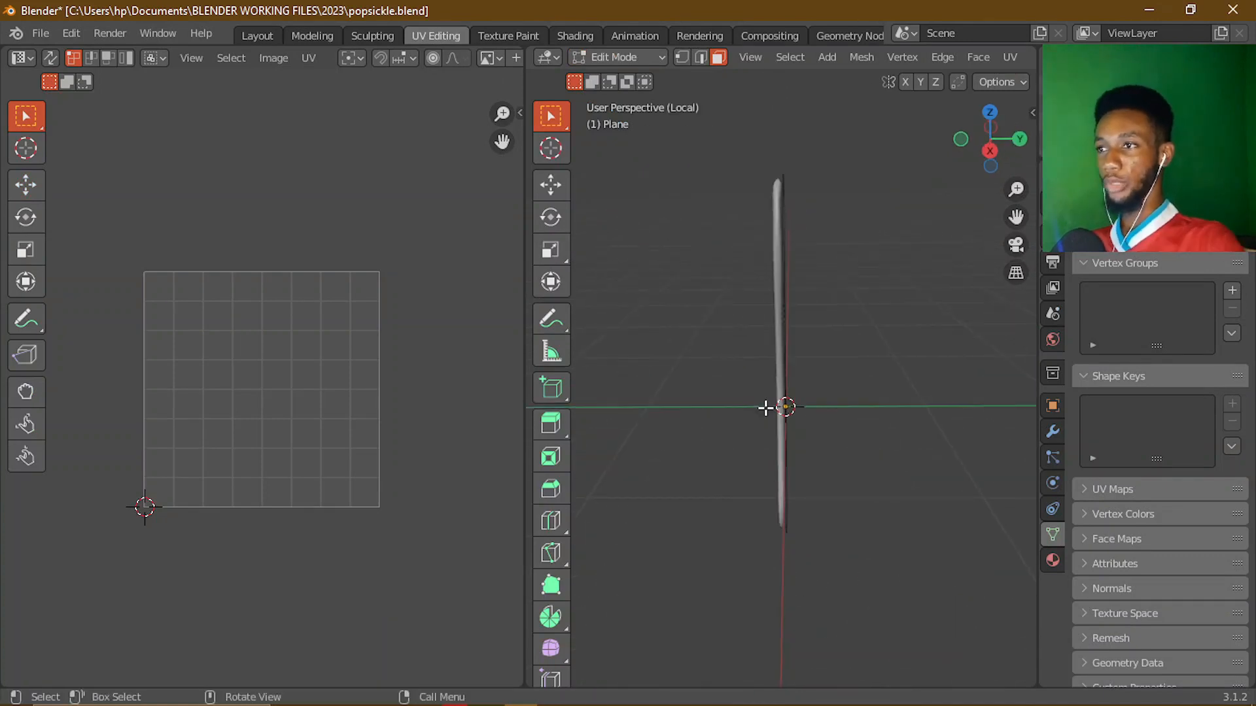
key(Tab)
middle_drag(777, 337, 815, 347)
- Apply the stick's first Subdivision and Solidify modifiers, leaving the last Subdivision modifier unapplied
click(1051, 431)
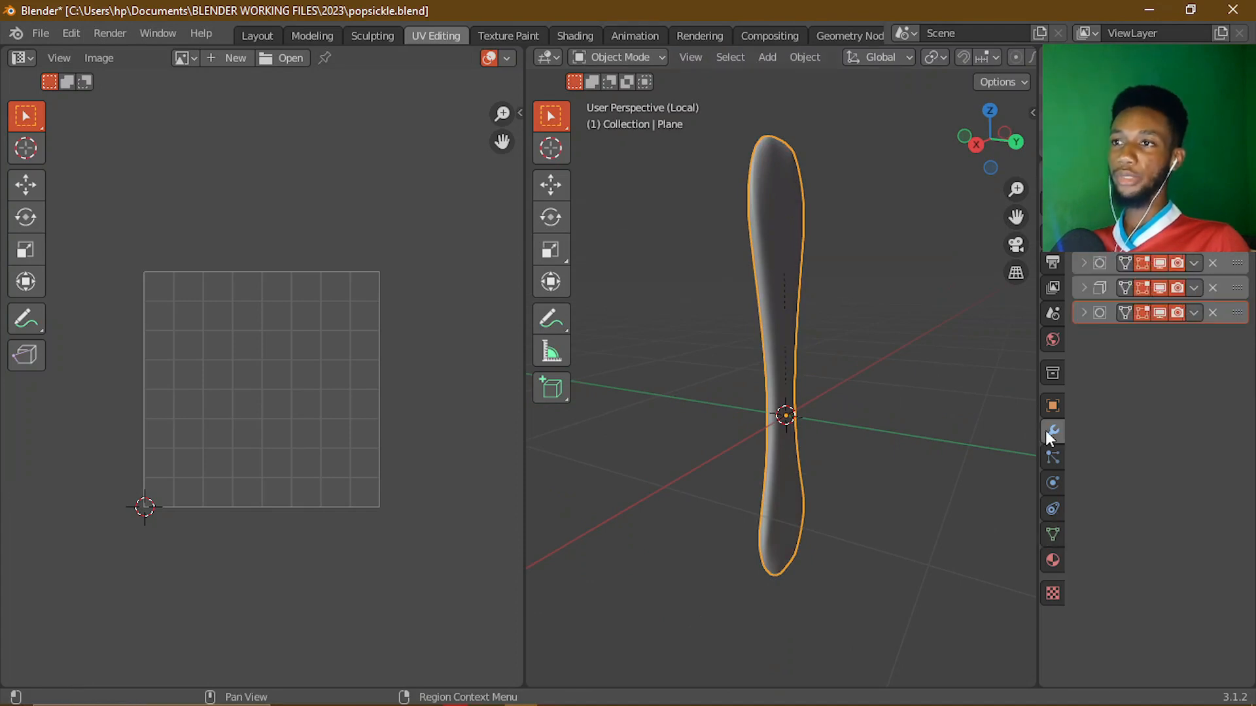
click(1082, 263)
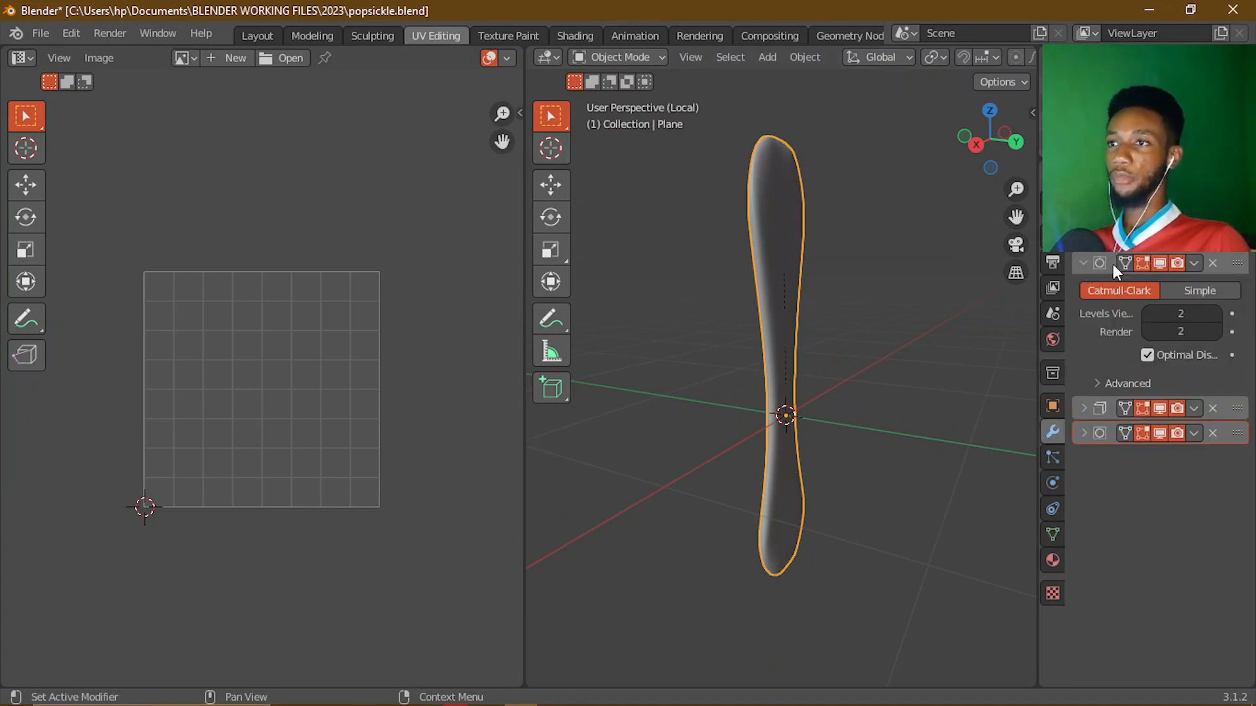
click(1191, 263)
click(1180, 282)
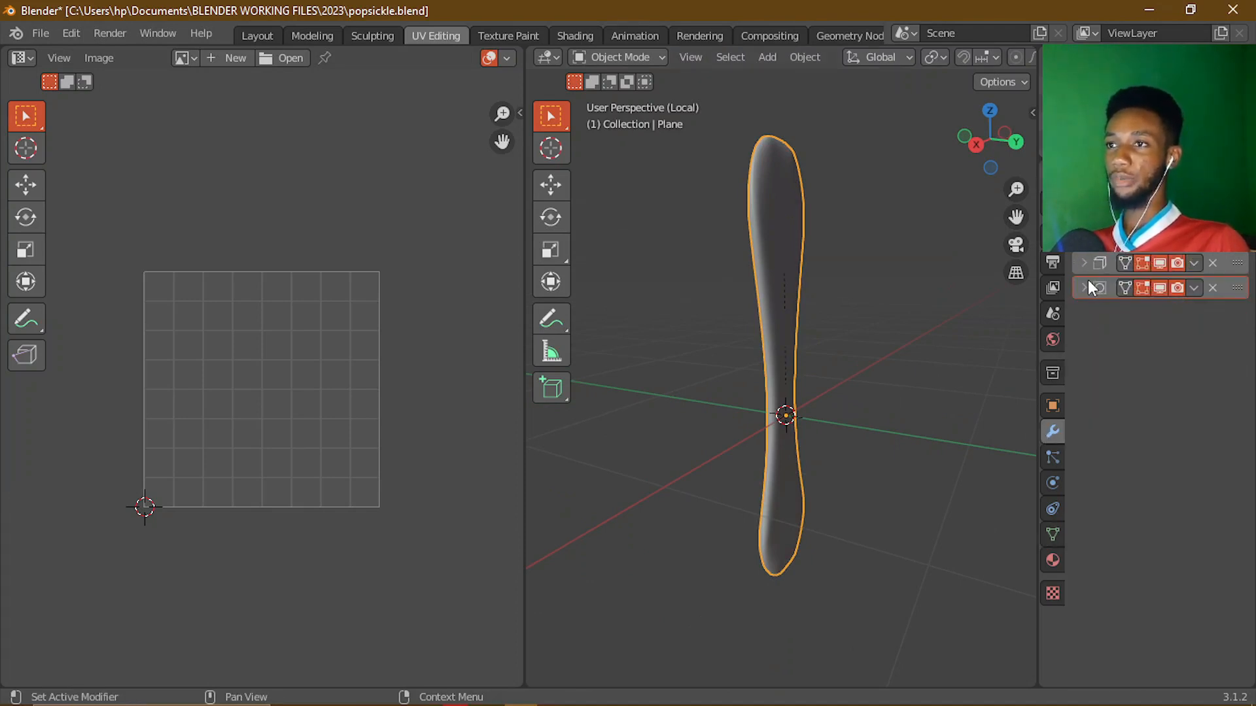
click(1083, 262)
click(1194, 263)
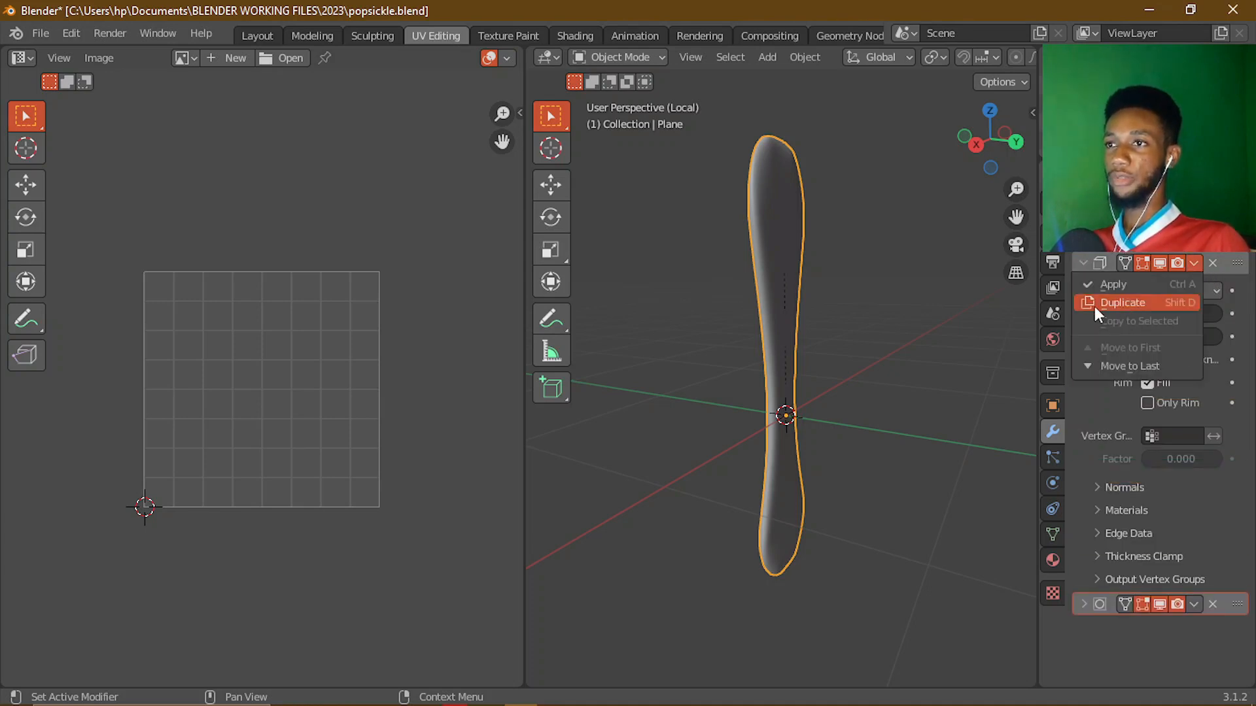
click(1168, 282)
click(1080, 263)
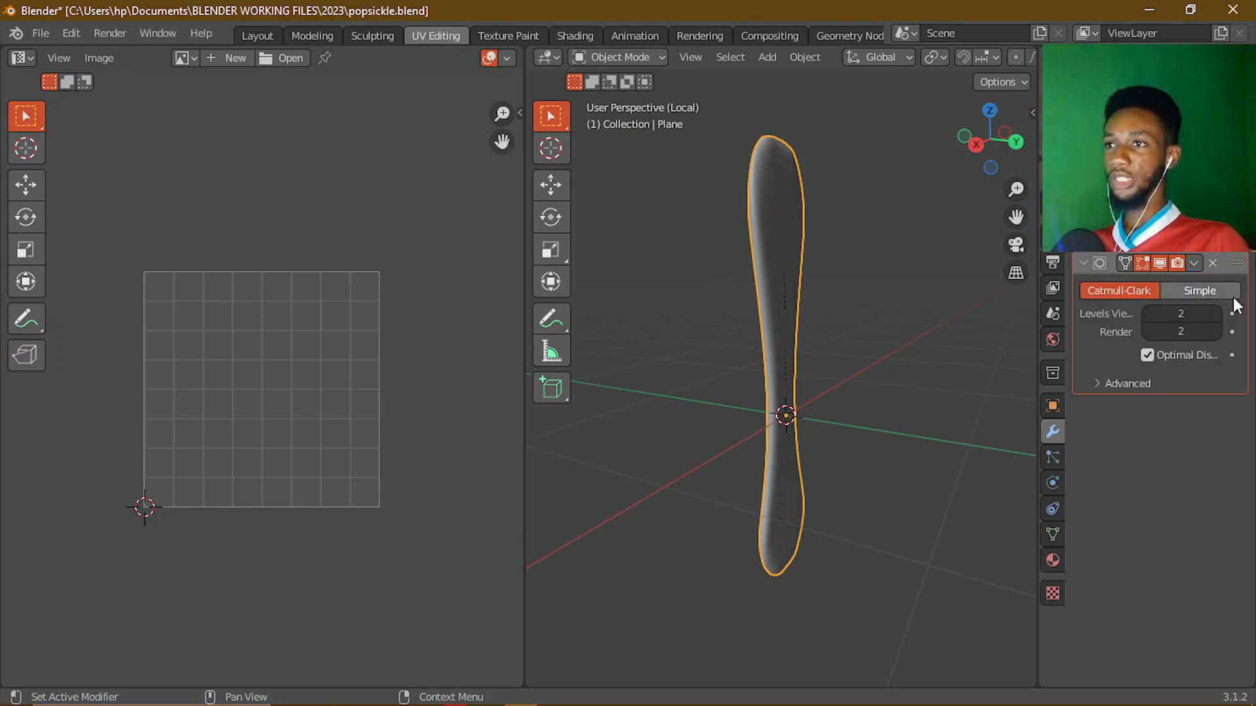
click(1193, 263)
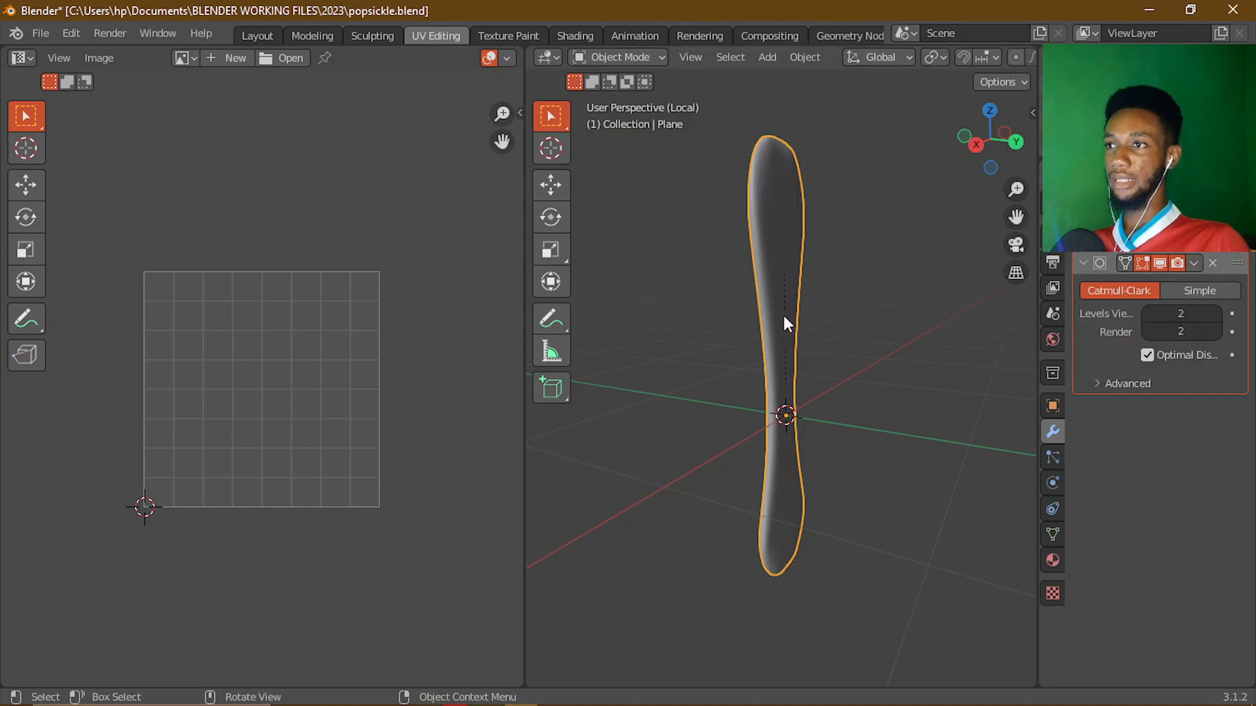
- Enter Edit Mode with edge selection and select both rim edge loops along one narrow side of the stick
key(Tab)
click(1080, 262)
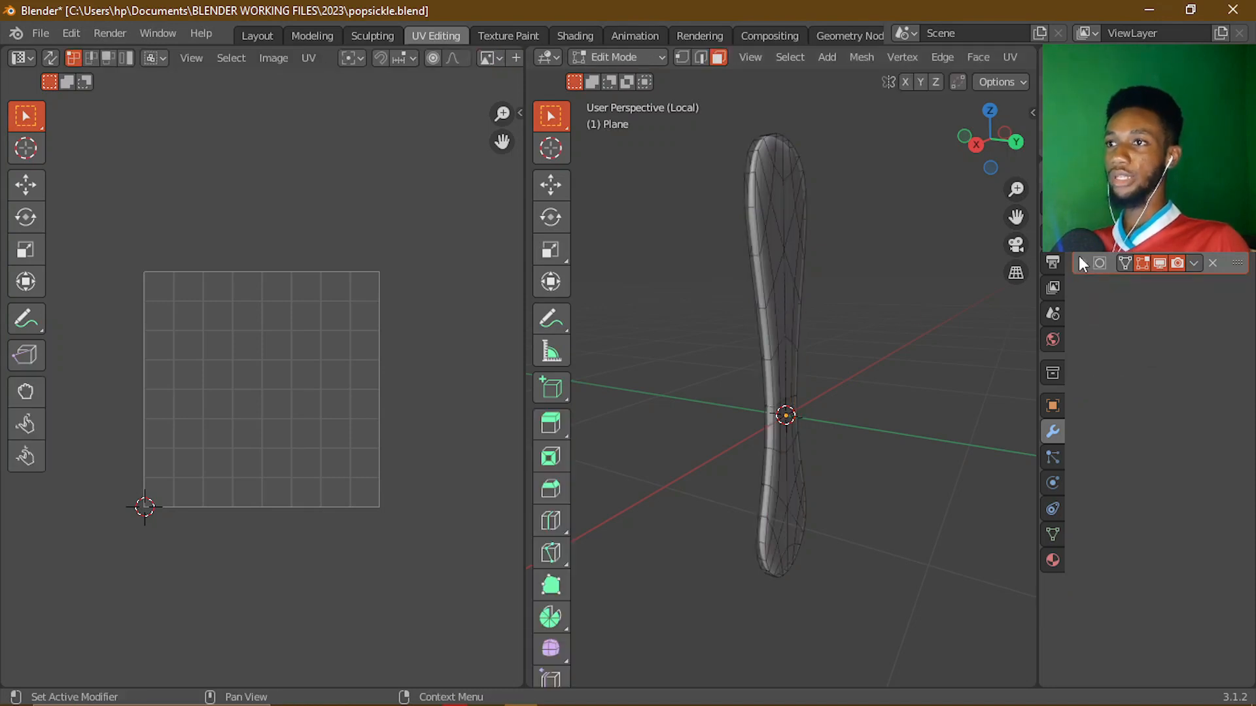
scroll(852, 348, up, 2)
scroll(833, 355, down, 2)
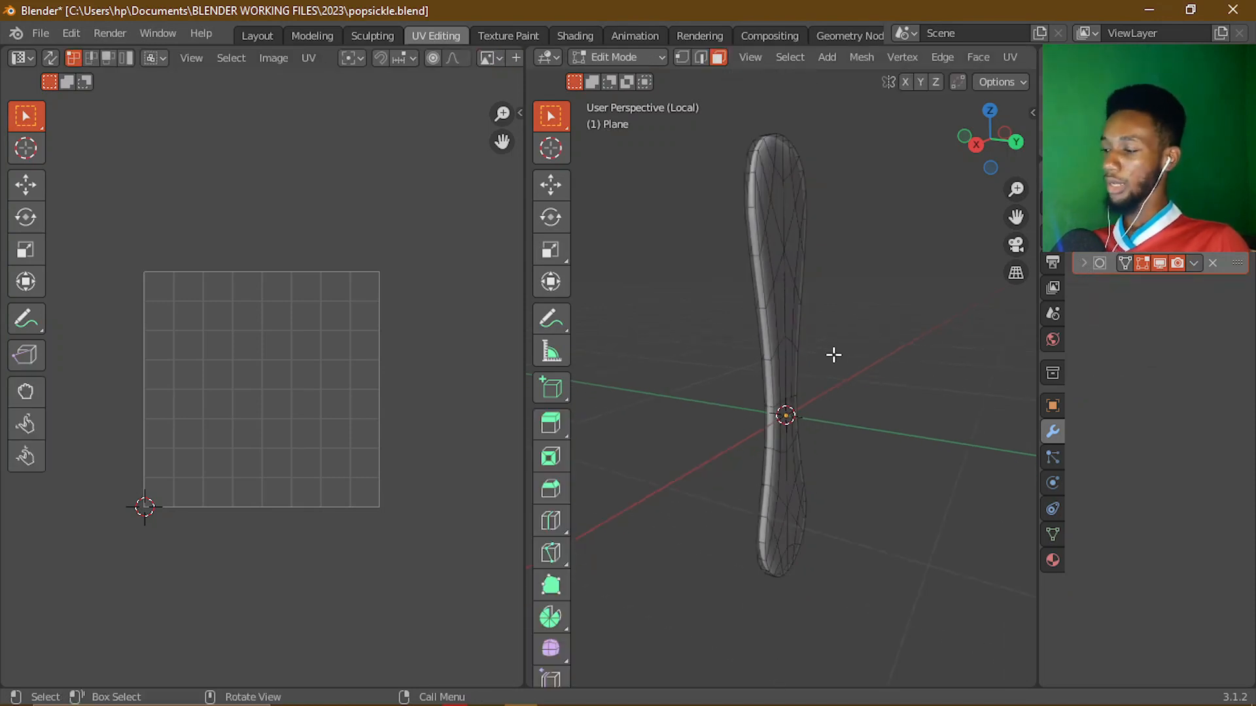
key(2)
middle_drag(827, 354, 756, 308)
alt+click(756, 309)
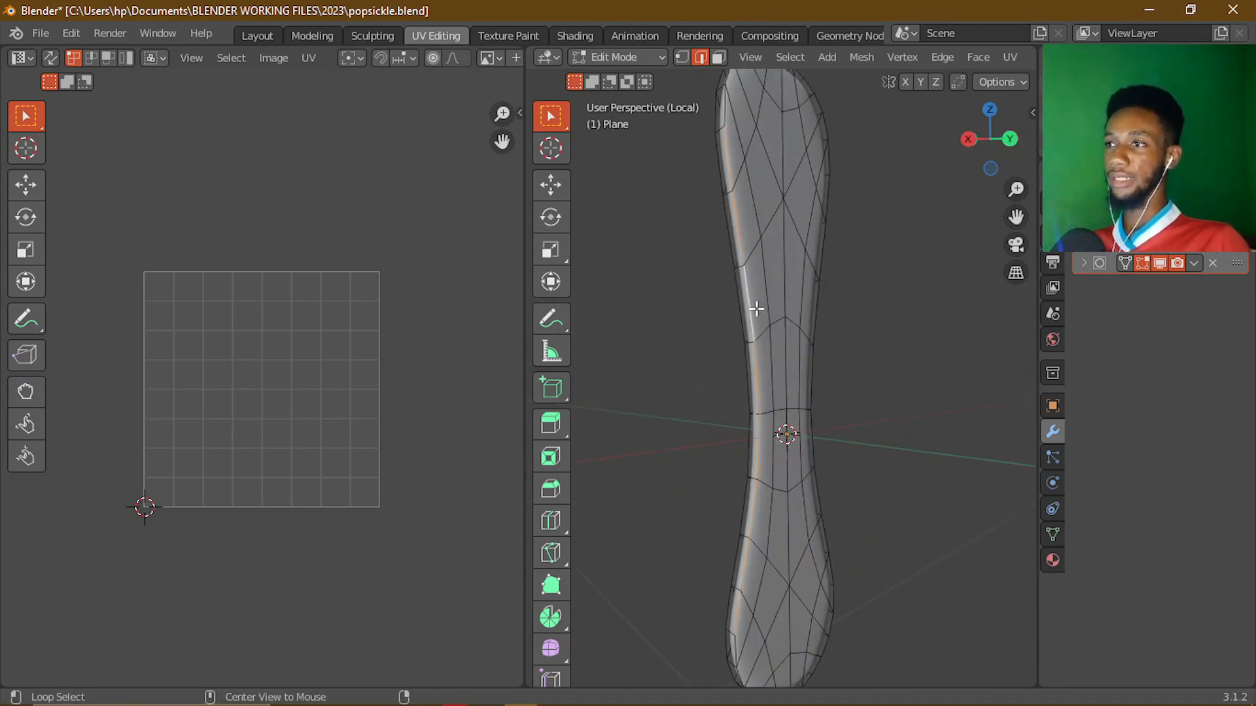
middle_drag(822, 421, 814, 357)
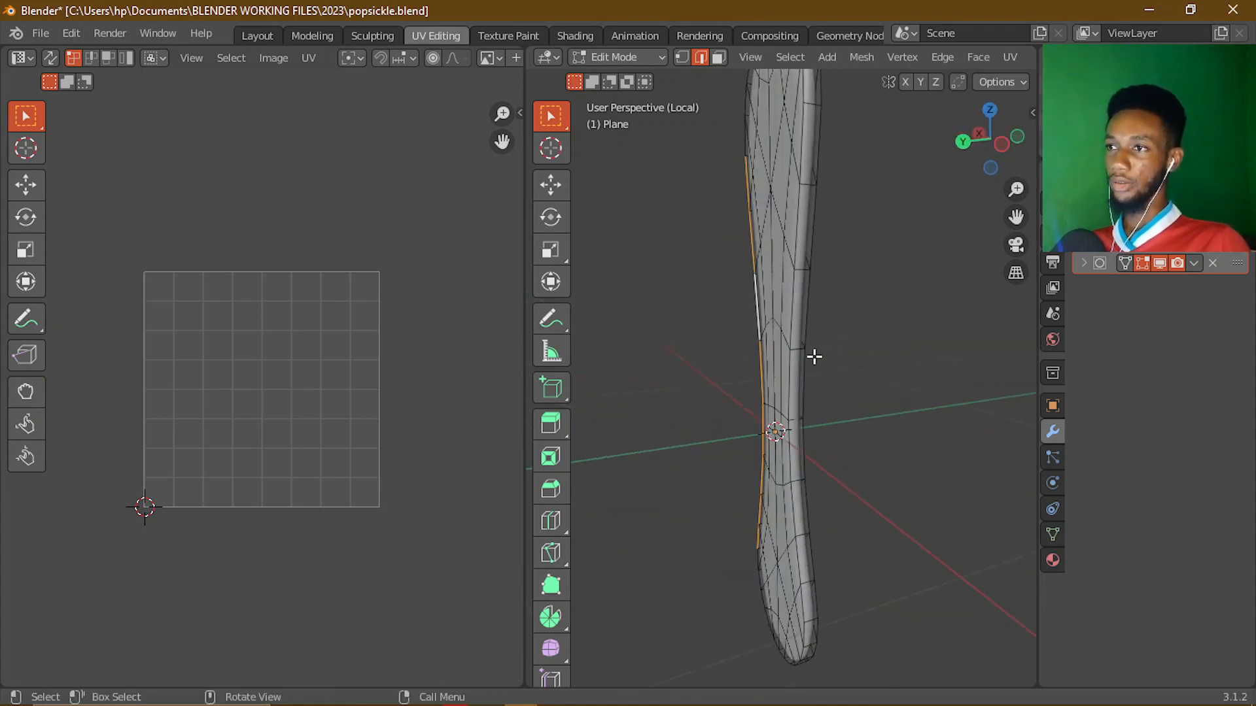
alt+shift+click(785, 370)
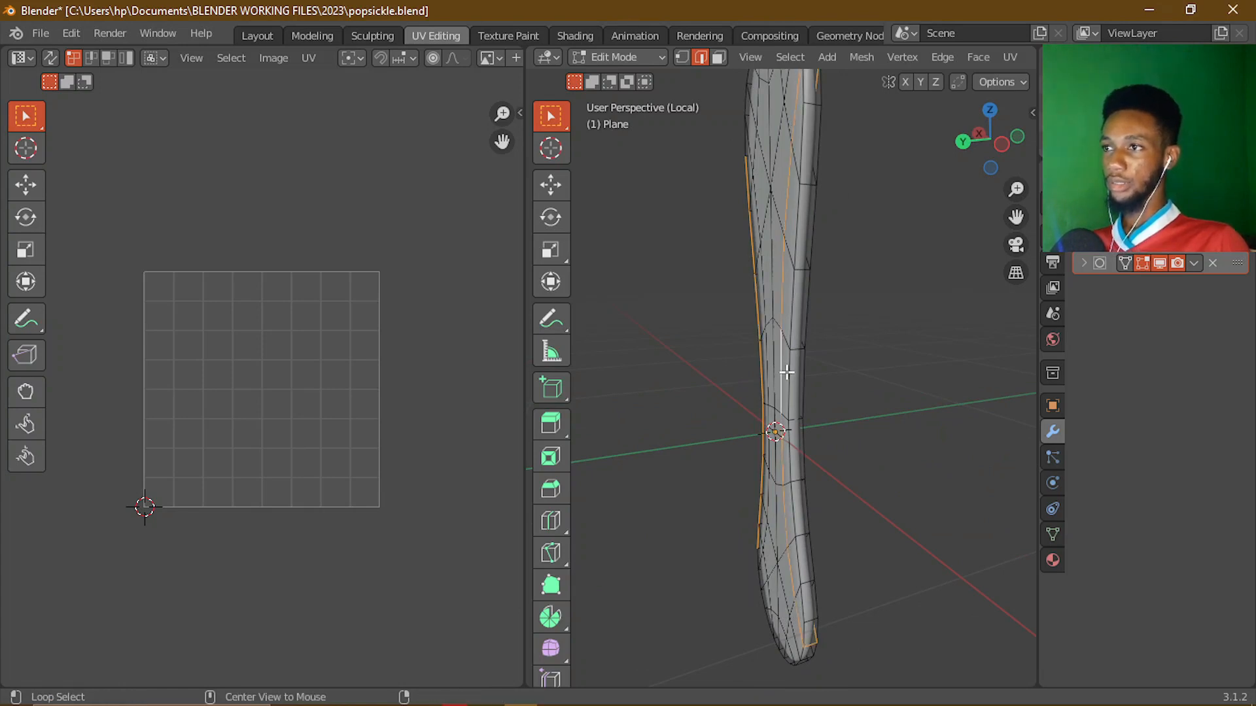
alt+click(788, 371)
alt+shift+click(813, 337)
middle_drag(814, 337, 726, 327)
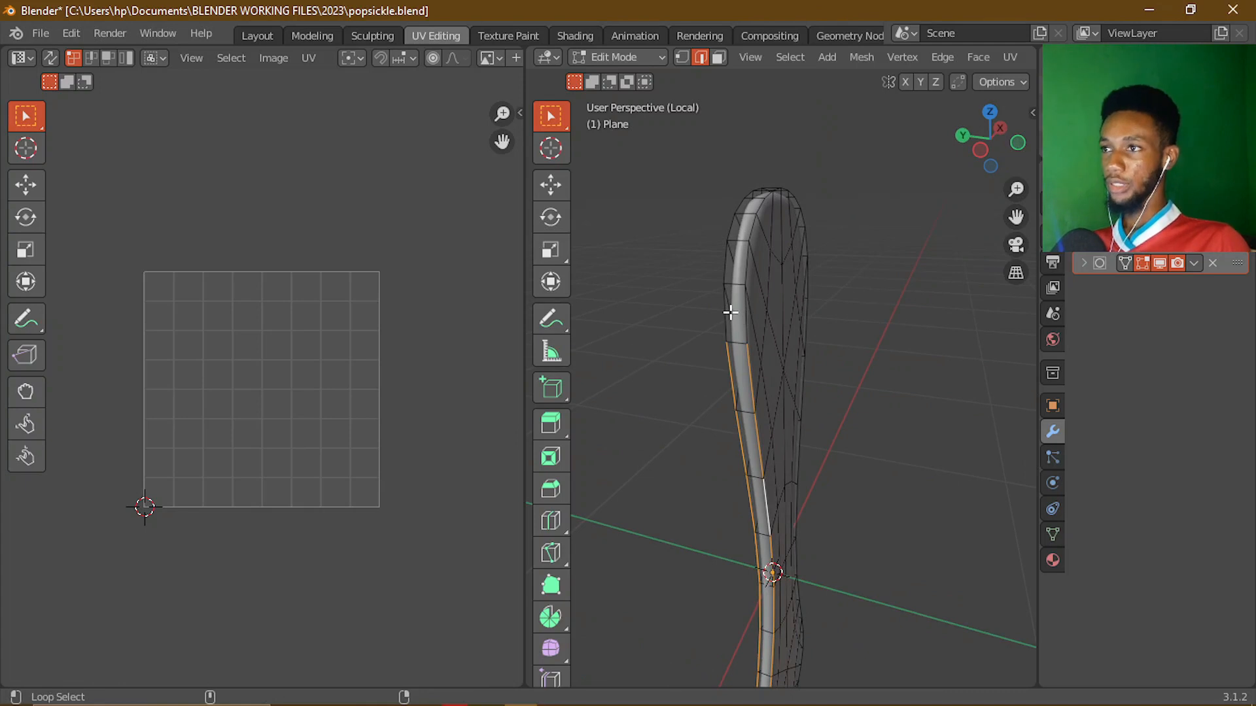
- Add both rim edge loops along the stick's opposite narrow side to the selection
middle_drag(727, 261, 1029, 331)
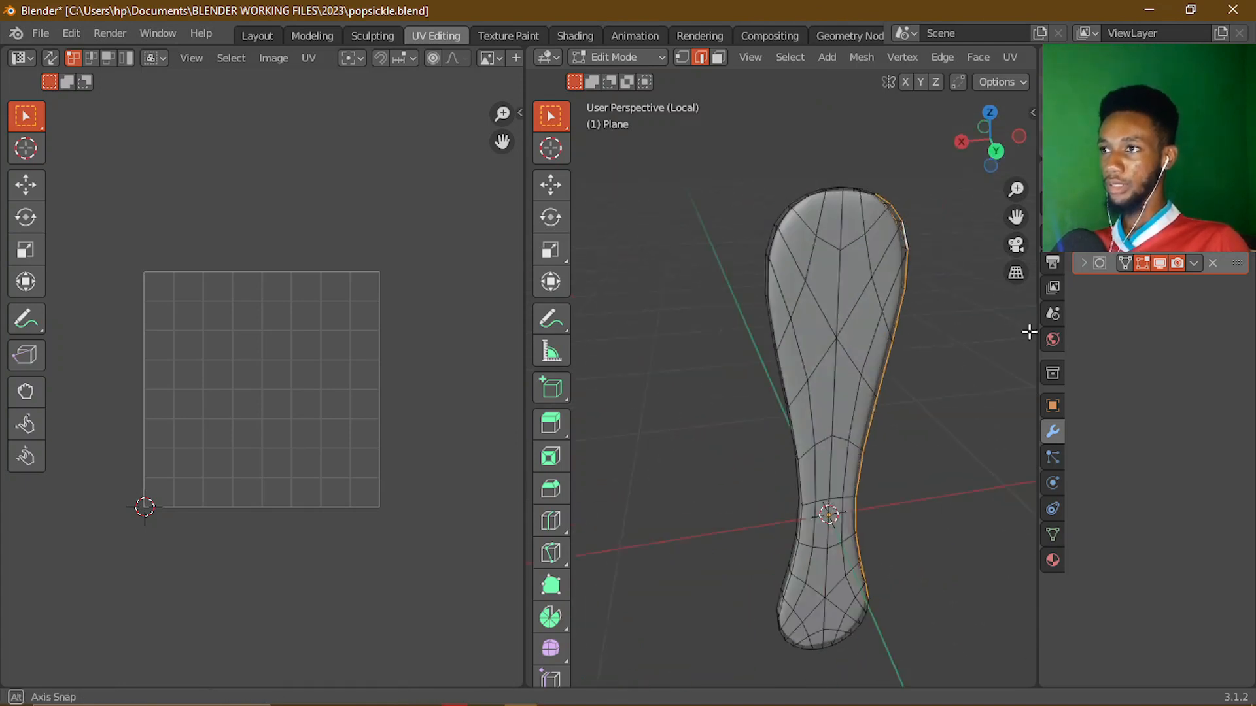
scroll(426, 281, up, 2)
scroll(716, 289, up, 4)
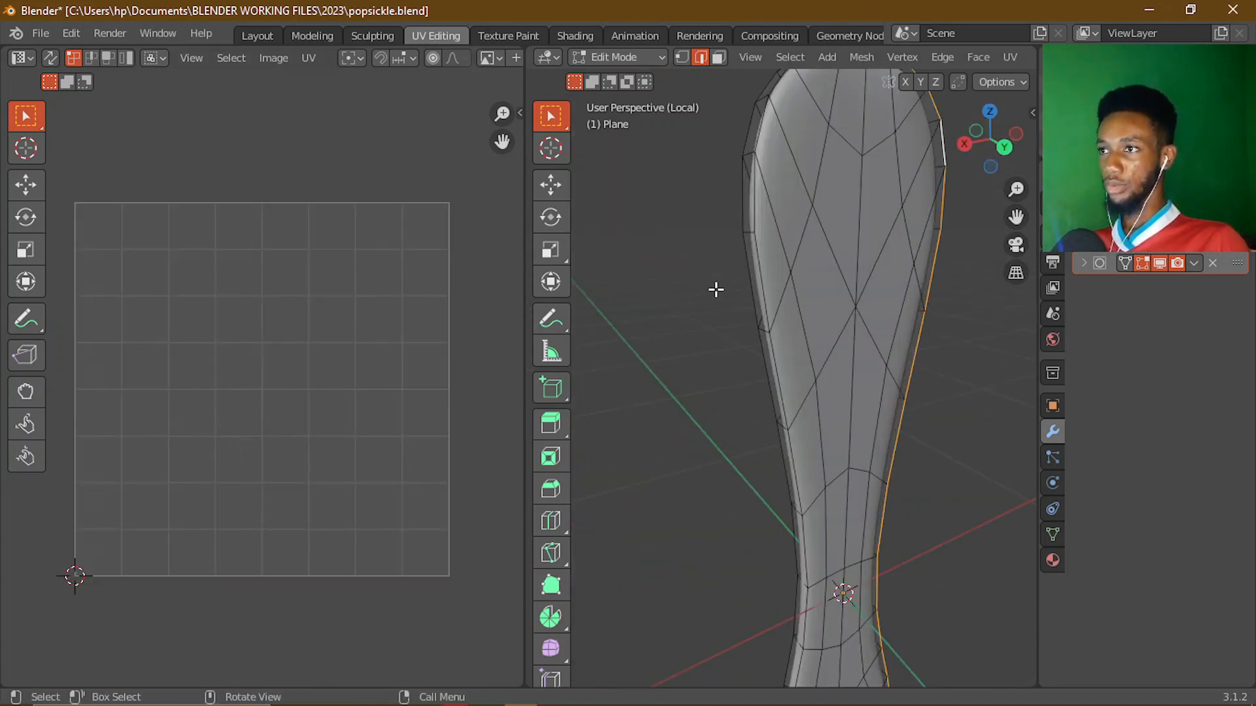
alt+shift+click(757, 299)
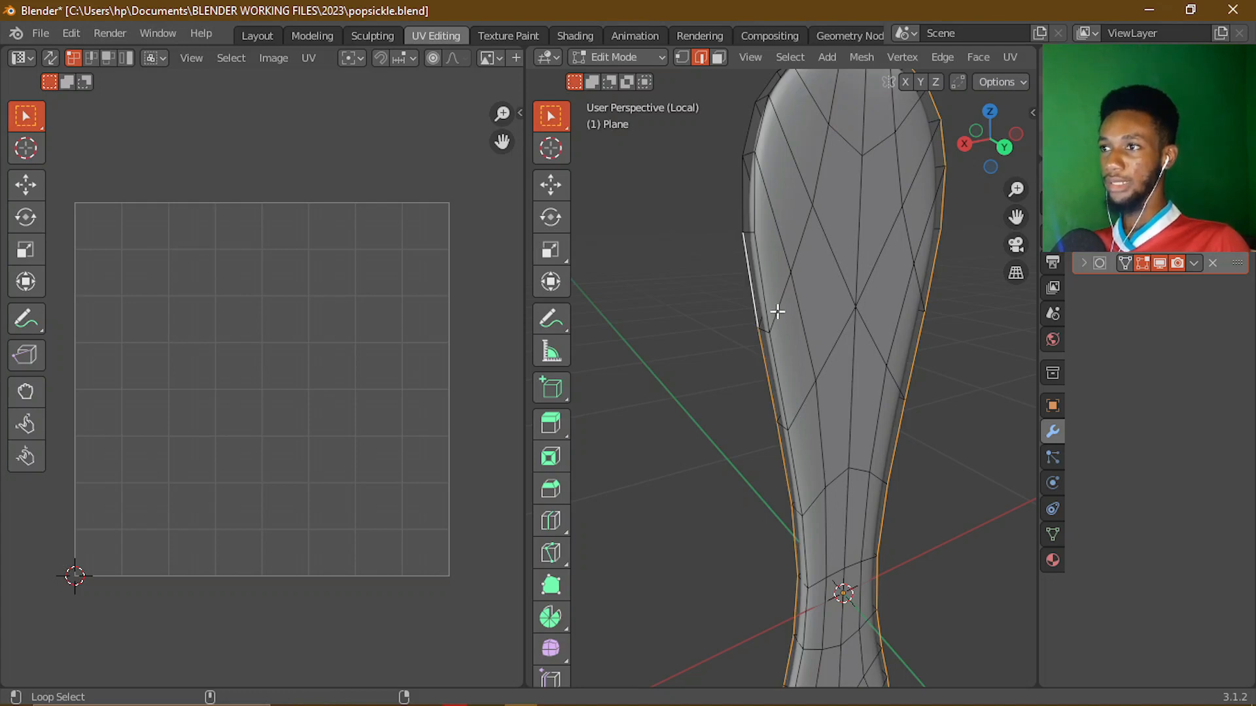
alt+shift+click(763, 292)
scroll(821, 356, down, 2)
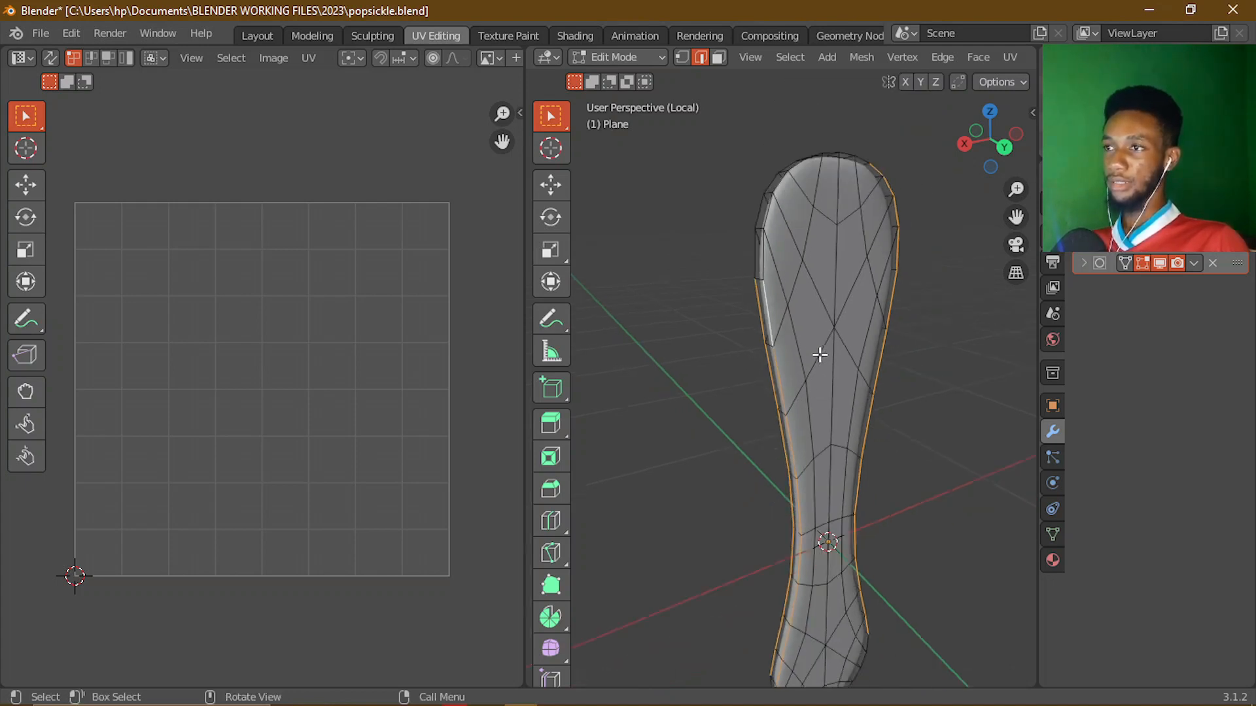
middle_drag(819, 353, 862, 378)
scroll(801, 284, up, 1)
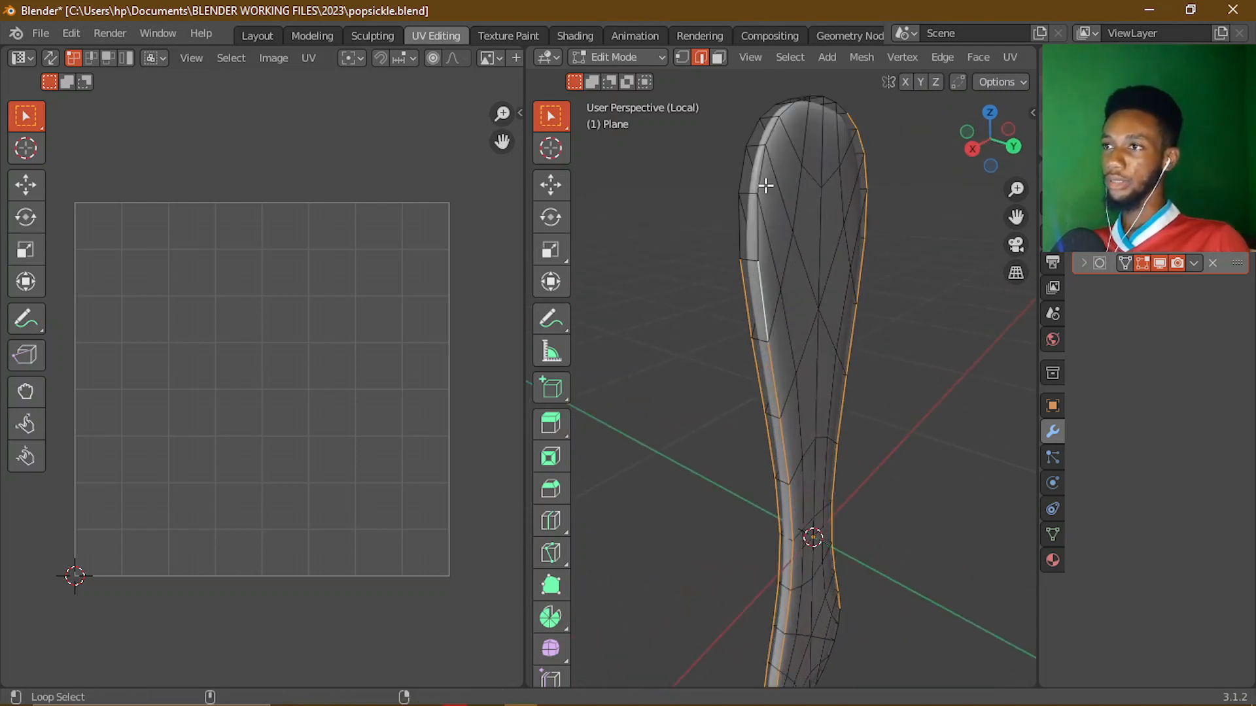
- Extend the edge selection around the stick's rounded top and bottom ends to complete both rim loops
middle_drag(777, 136, 850, 401)
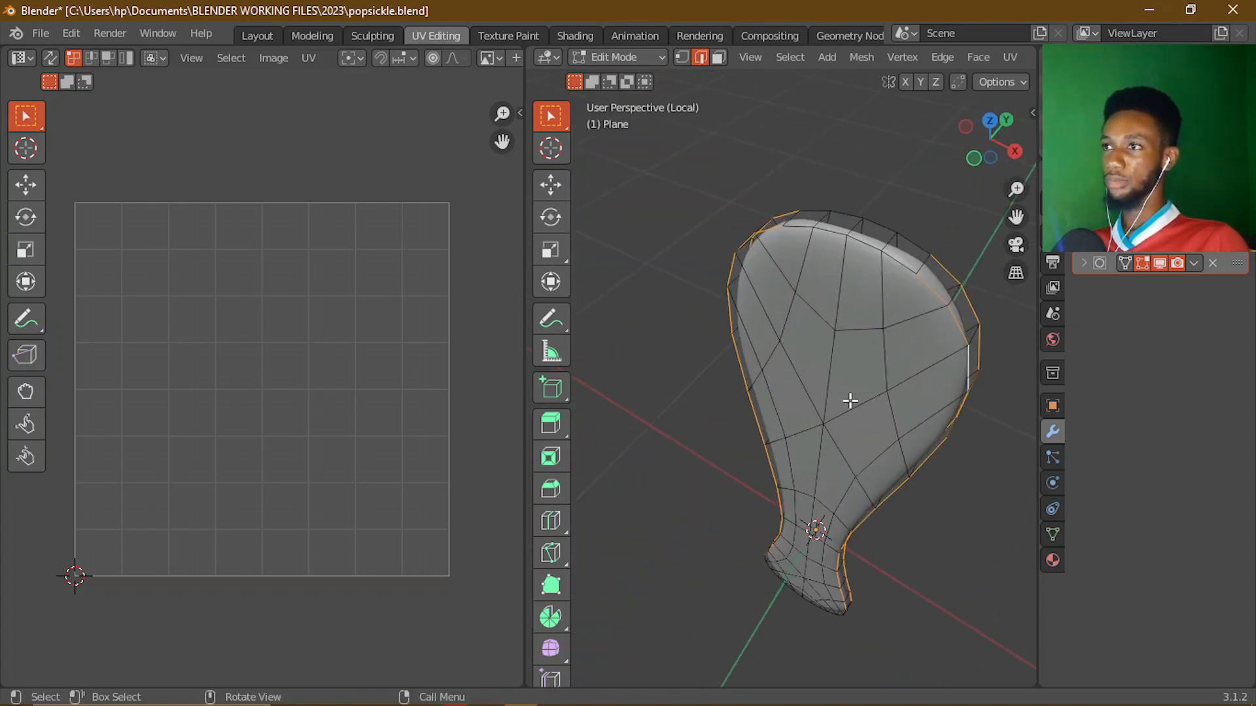
alt+shift+click(852, 228)
middle_drag(852, 227, 763, 364)
scroll(720, 360, up, 6)
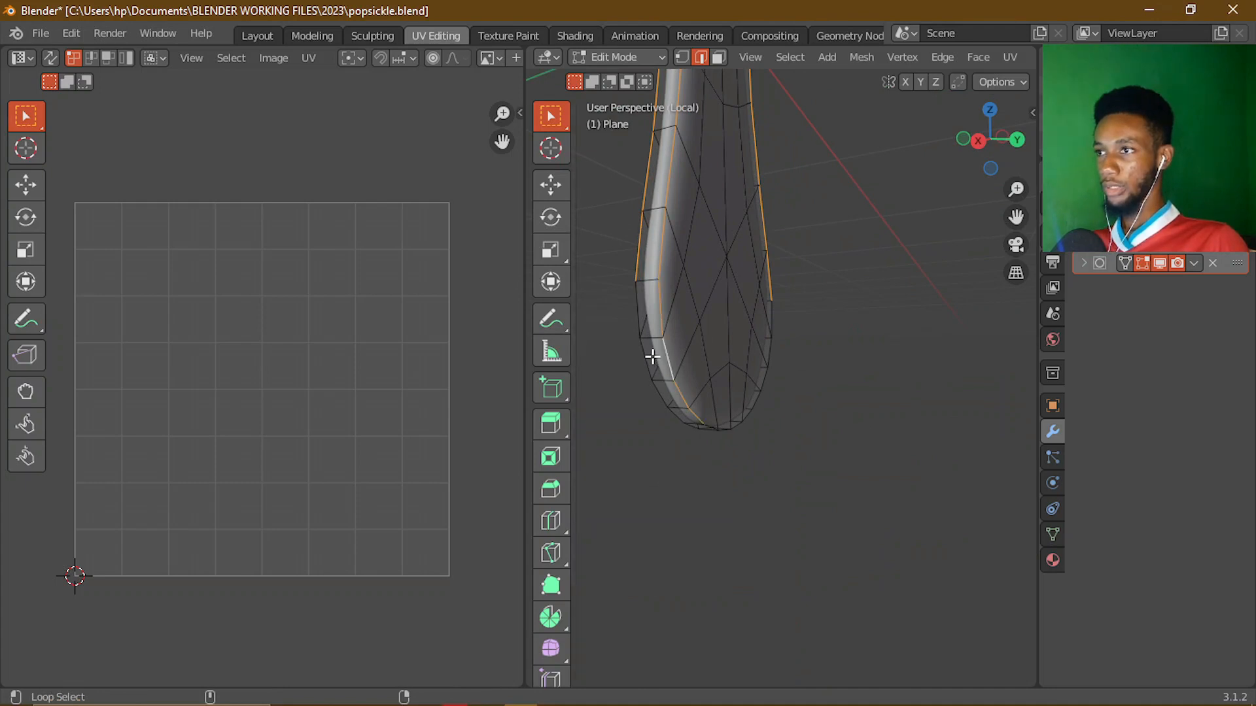
middle_drag(647, 356, 788, 384)
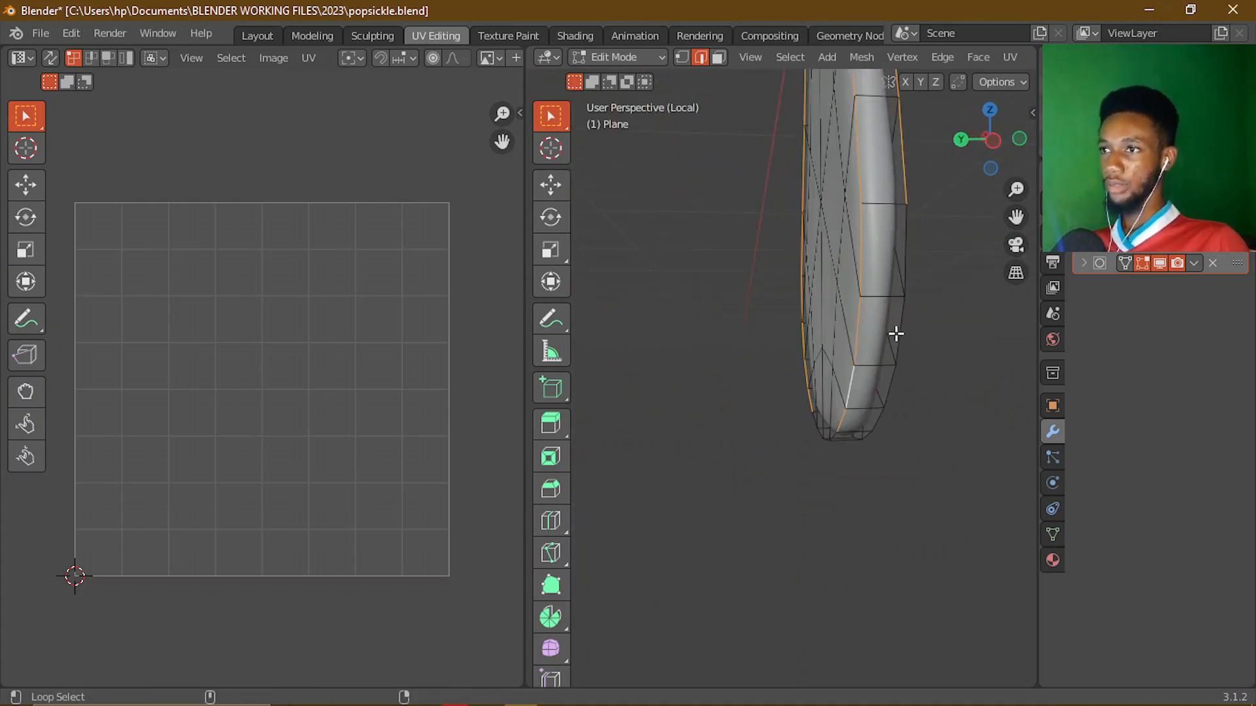
middle_drag(892, 364, 857, 443)
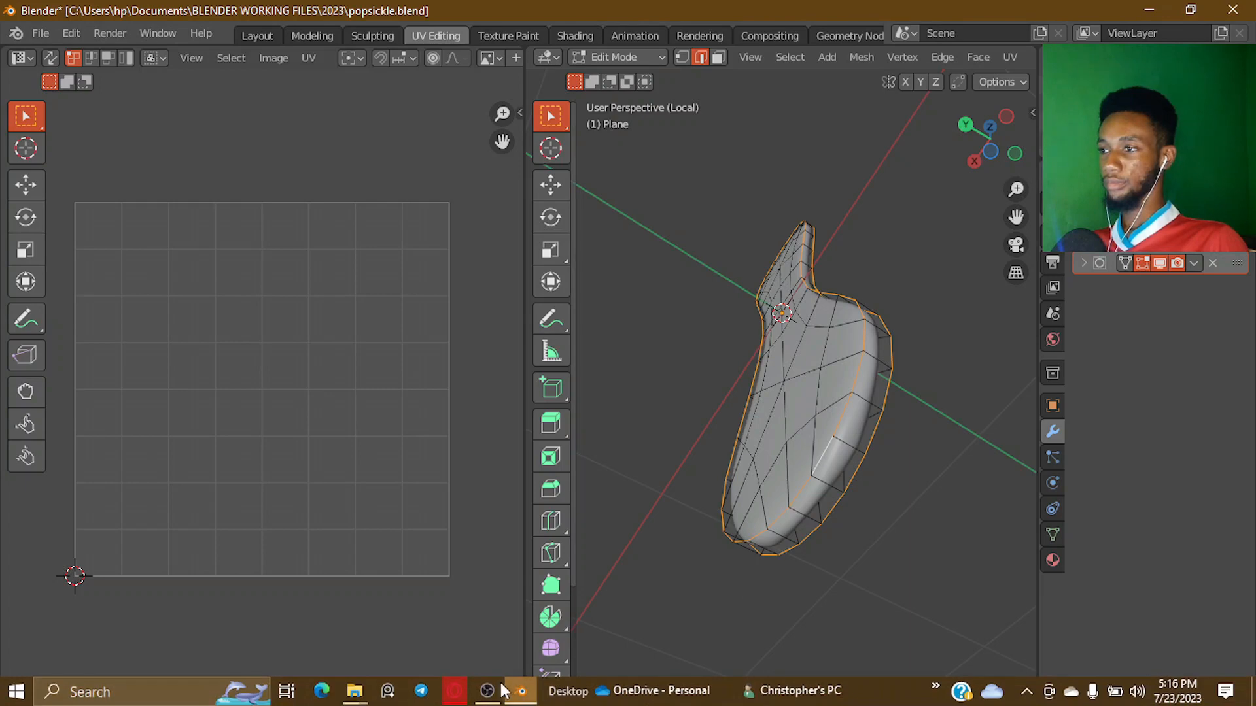
click(488, 694)
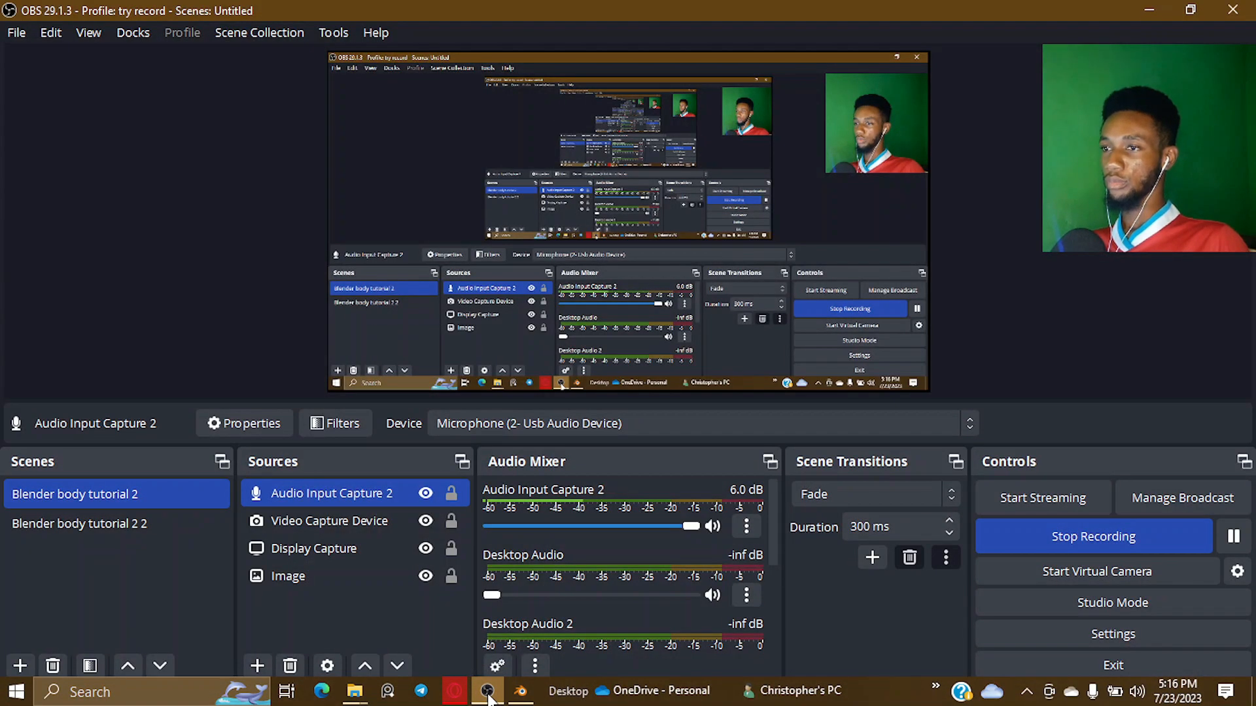
click(487, 695)
- Mark the selected front and back rim loops of the stick as seams
middle_drag(757, 368, 816, 438)
right_click(834, 296)
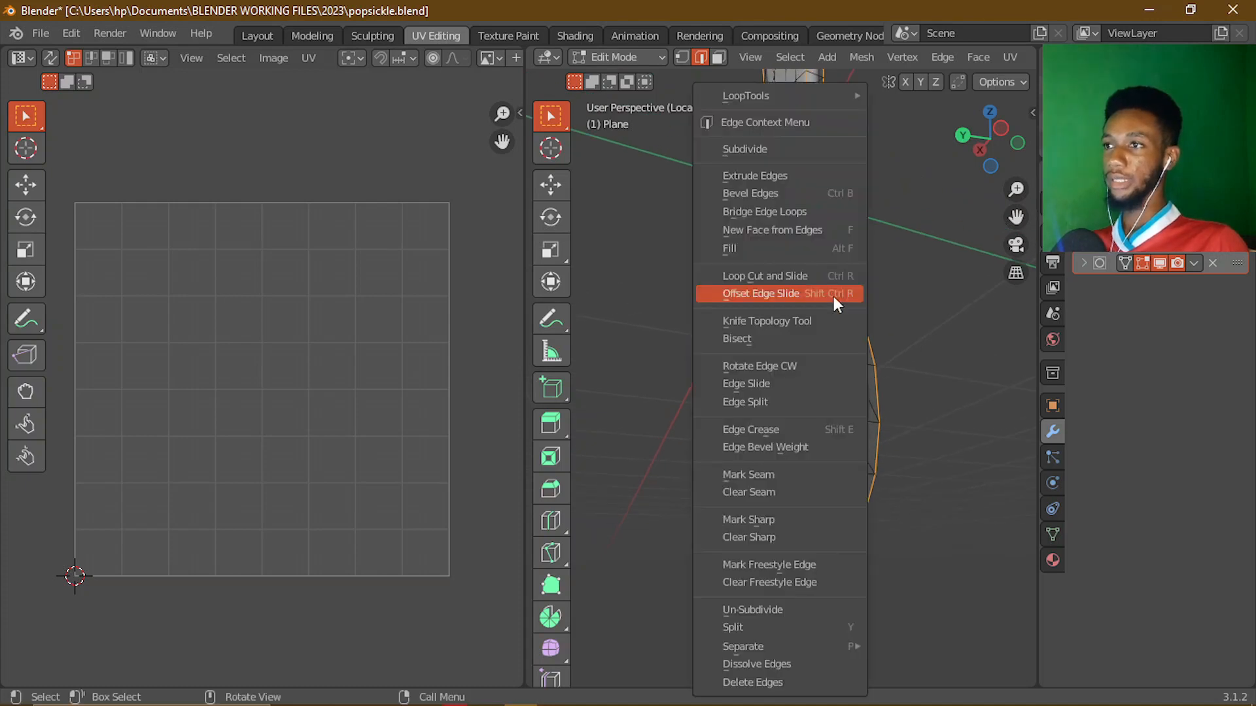
click(792, 473)
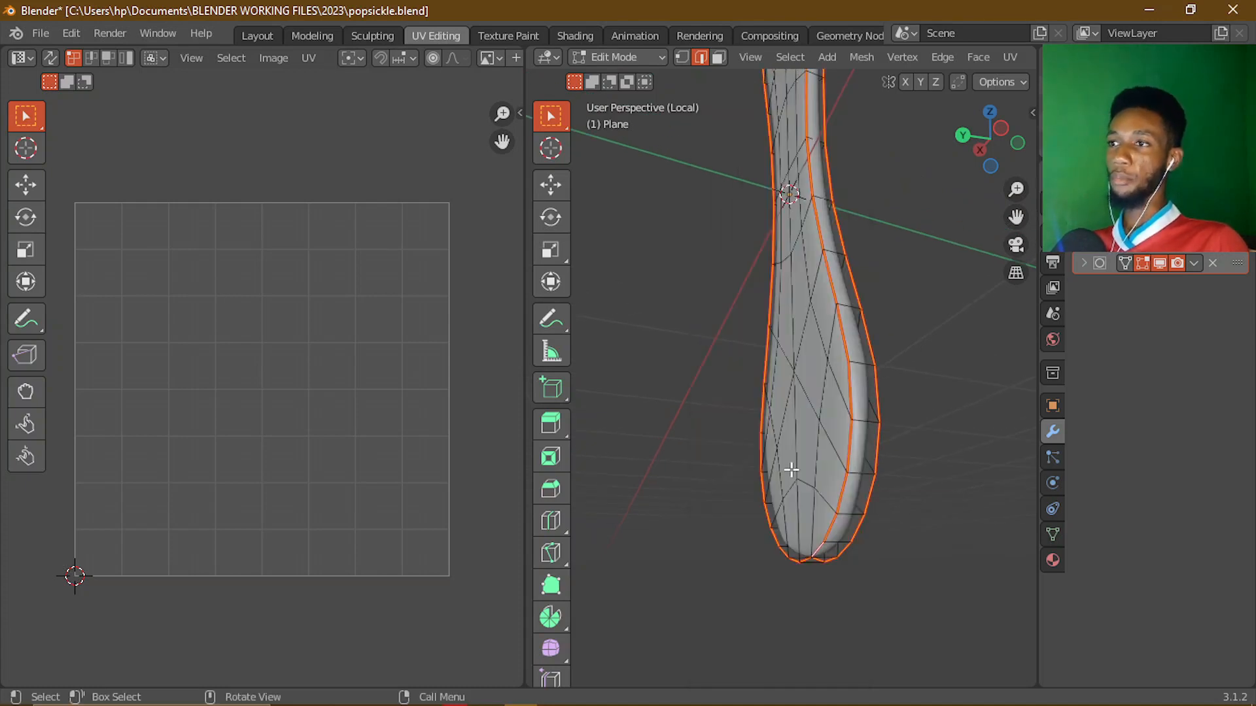
- Mark one short cross edge on the narrow side near the stick's lower end as a seam
middle_drag(870, 370, 855, 349)
click(886, 427)
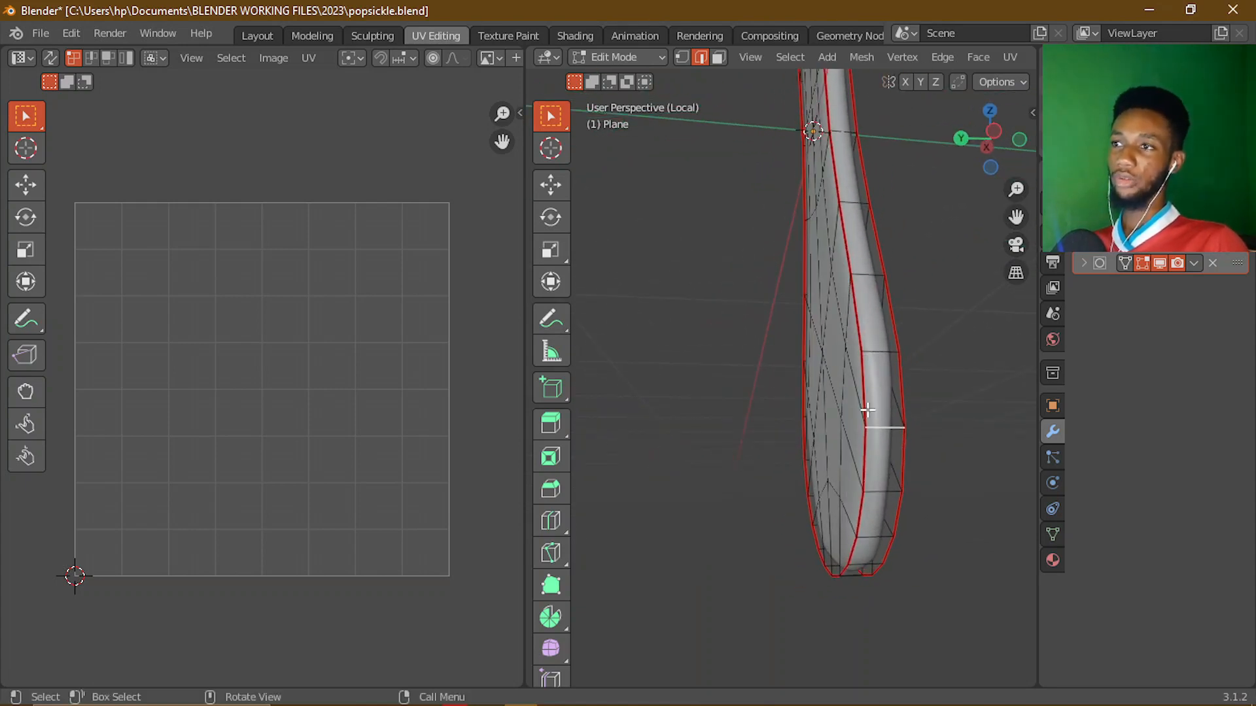
right_click(874, 409)
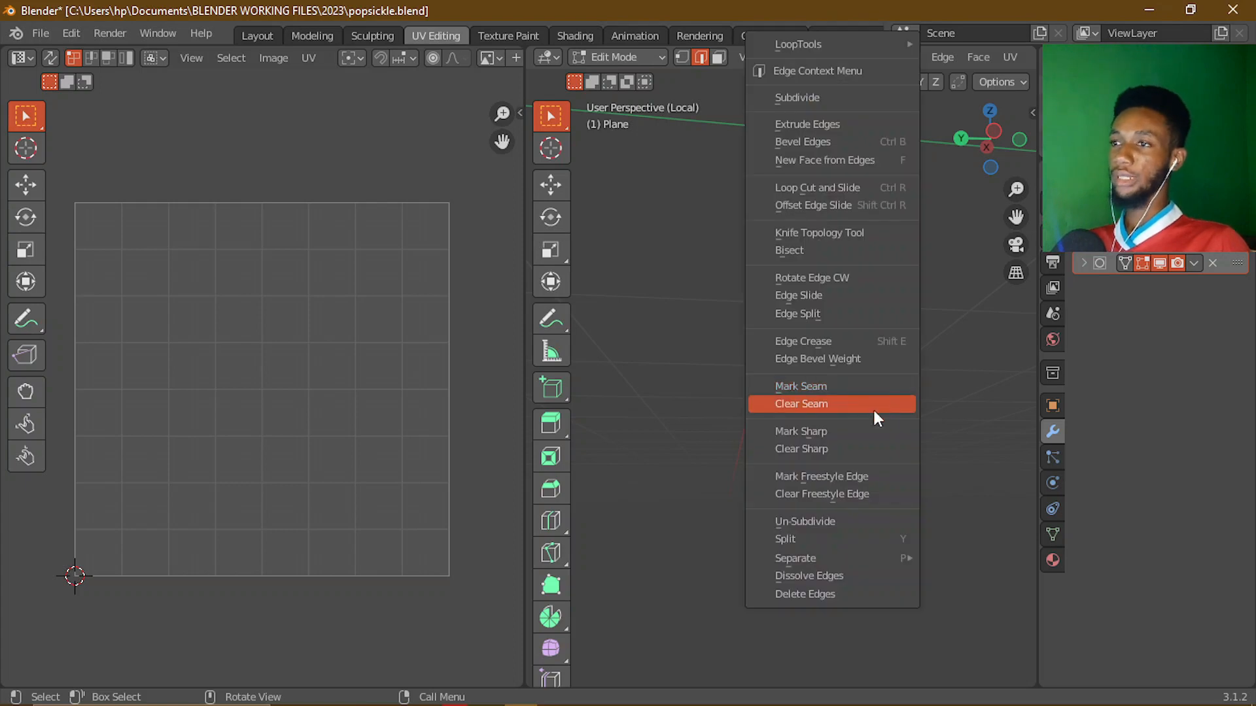
click(861, 391)
- Select all faces of the stick and unwrap them along the marked seams
middle_drag(861, 393, 886, 390)
key(3)
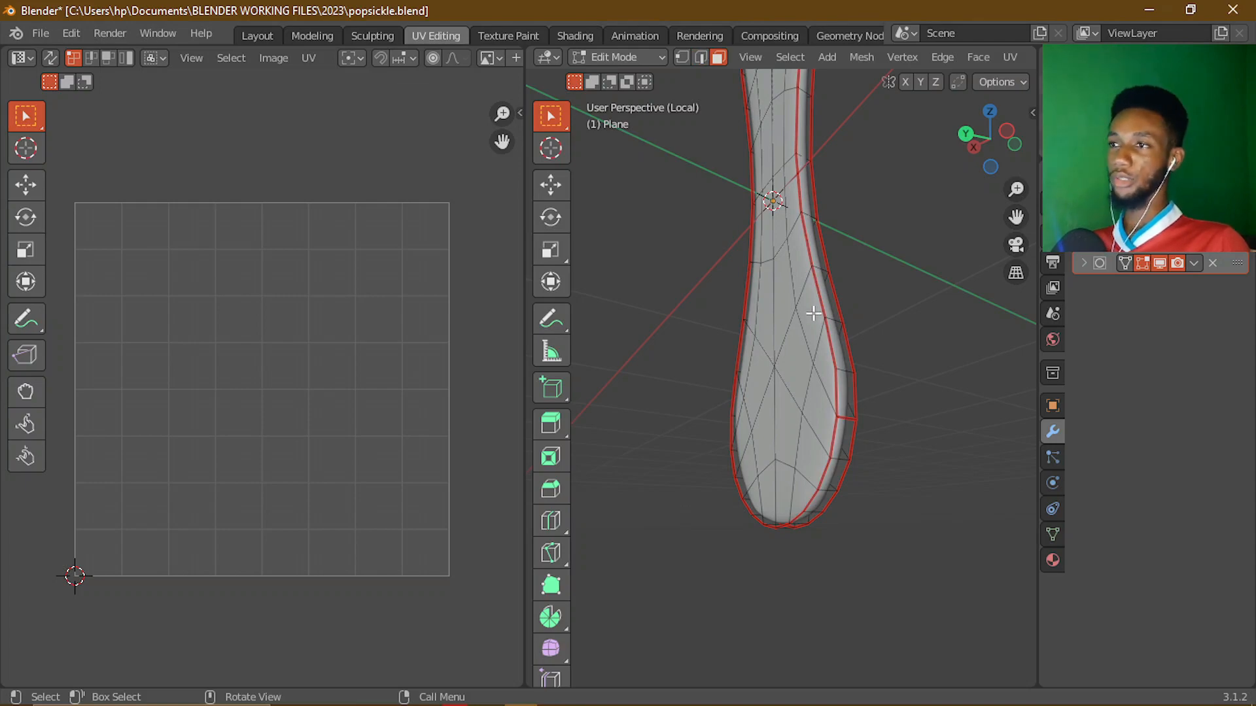
key(a)
key(u)
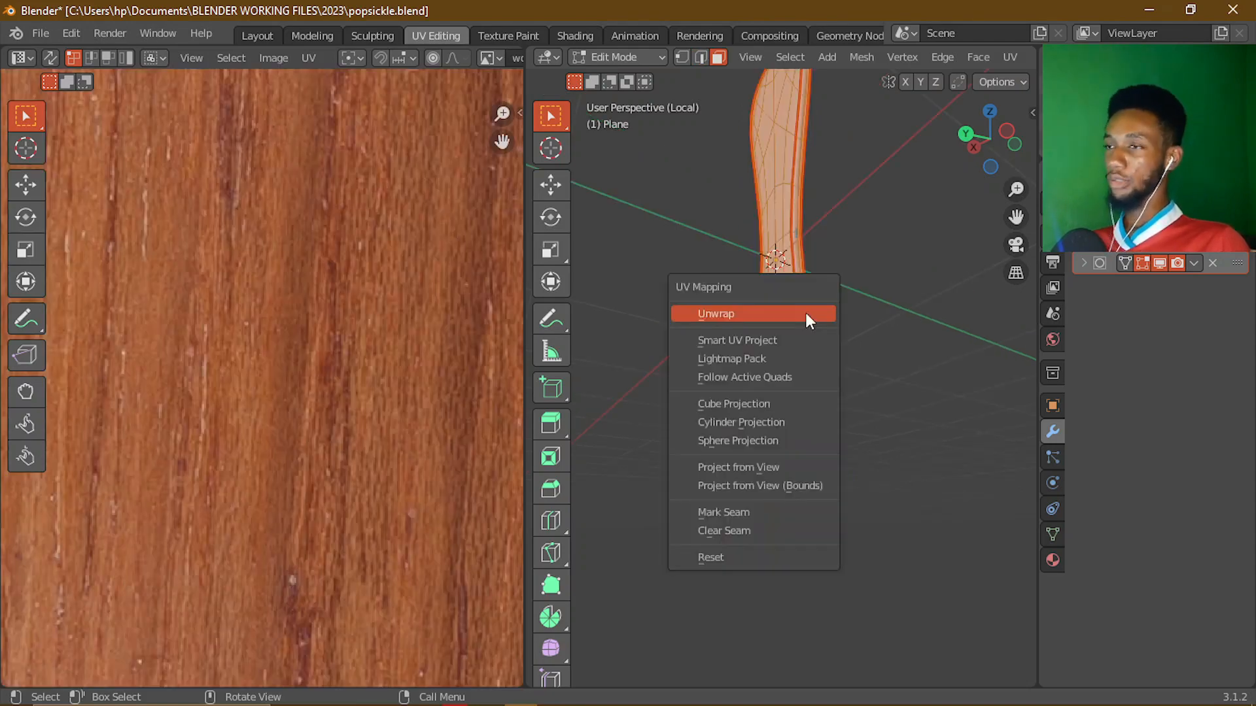
click(809, 314)
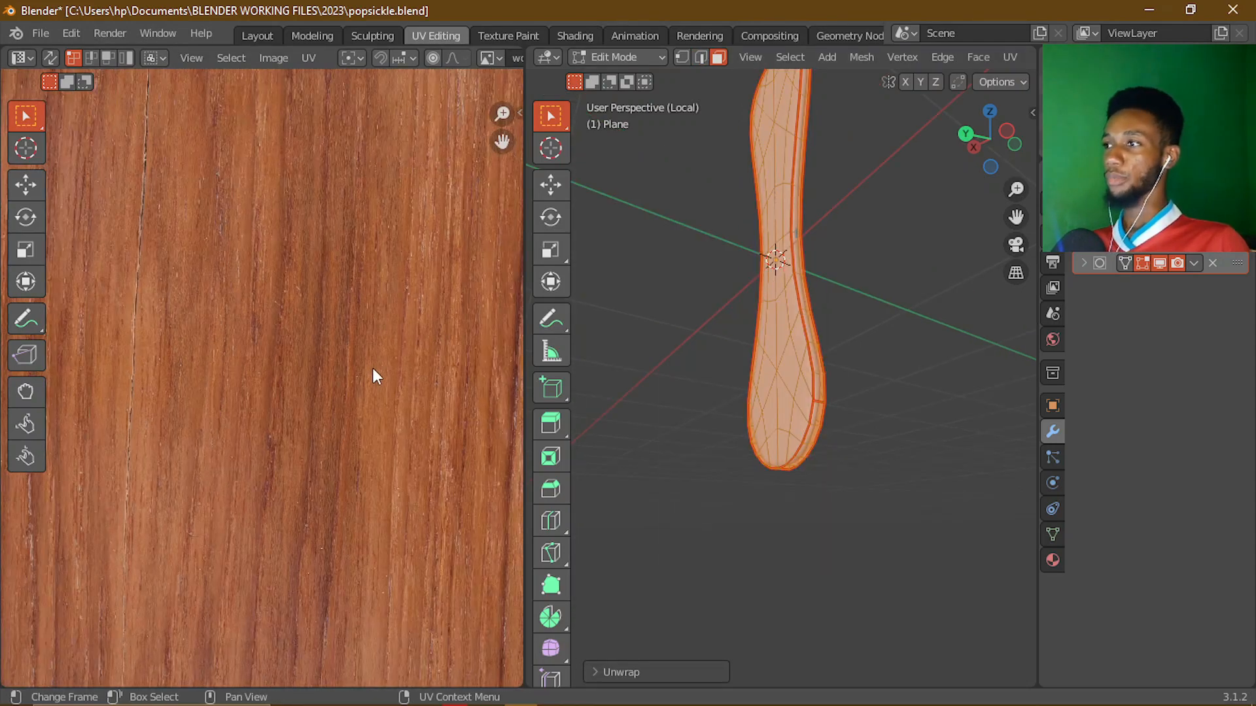
- Examine the stick's unwrapped UV islands over the wood texture
scroll(218, 408, down, 3)
scroll(136, 438, up, 1)
scroll(149, 445, down, 2)
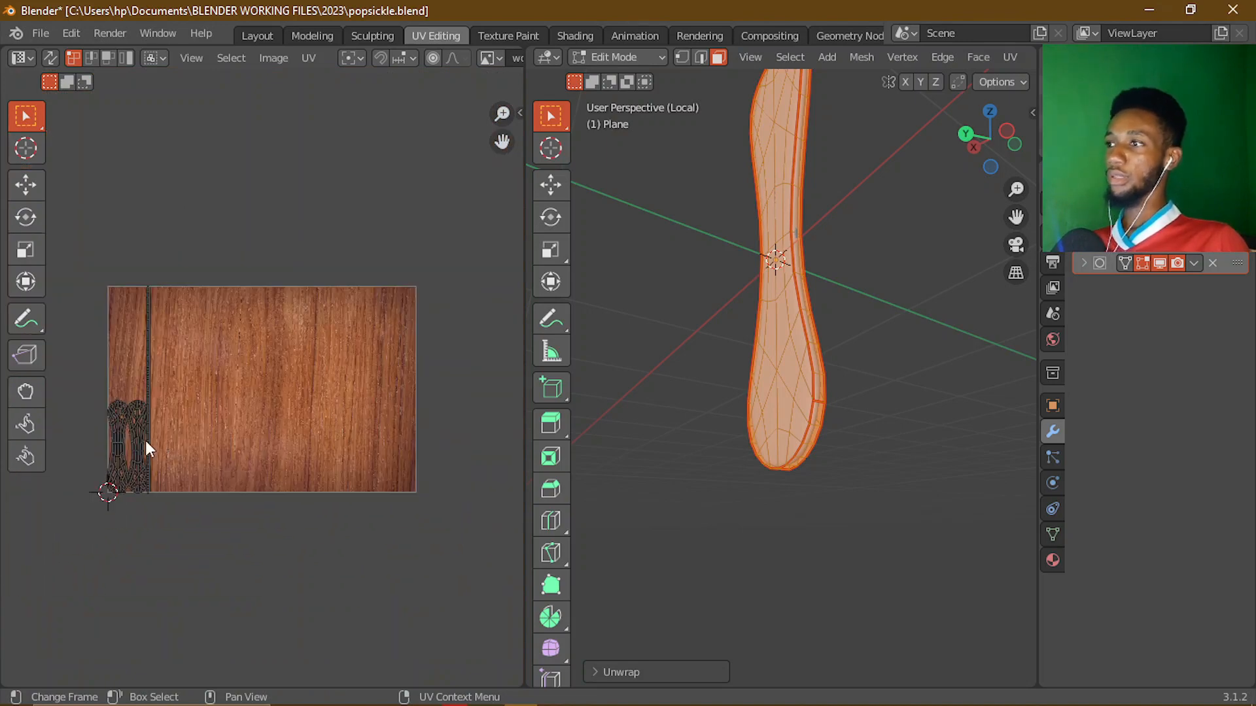
shift+middle_drag(161, 437, 266, 407)
scroll(271, 401, up, 3)
scroll(192, 407, down, 2)
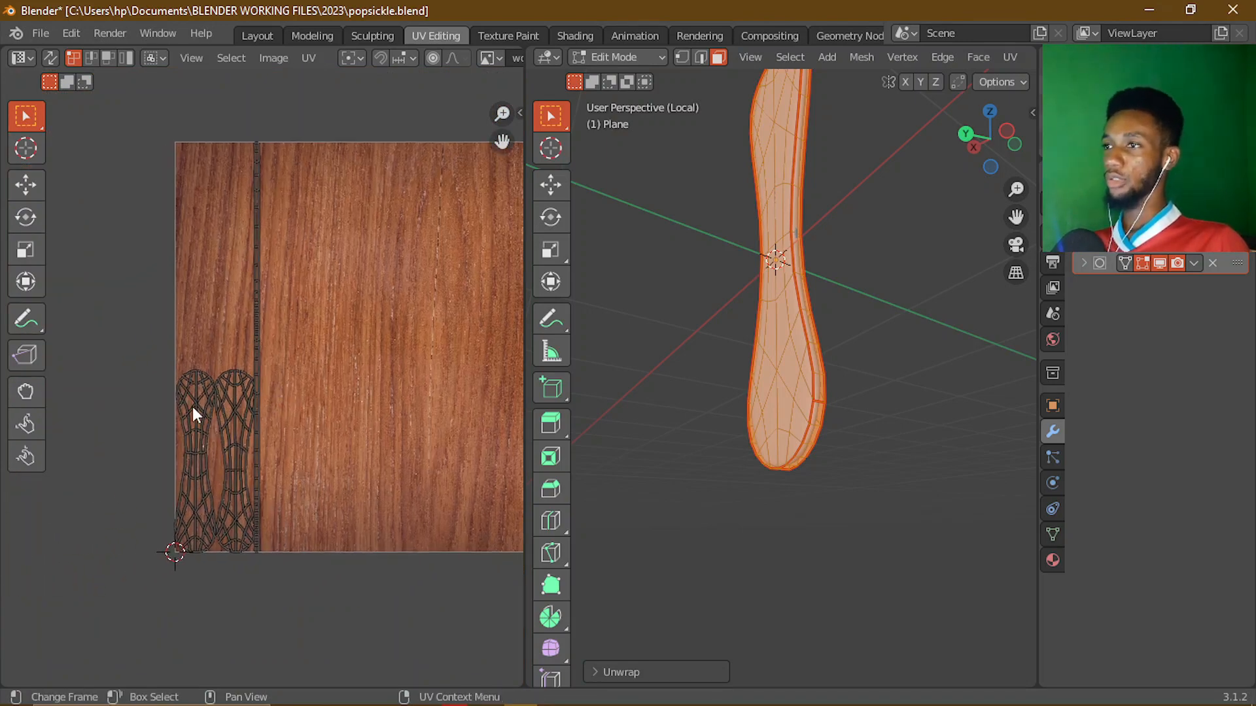
scroll(267, 406, up, 2)
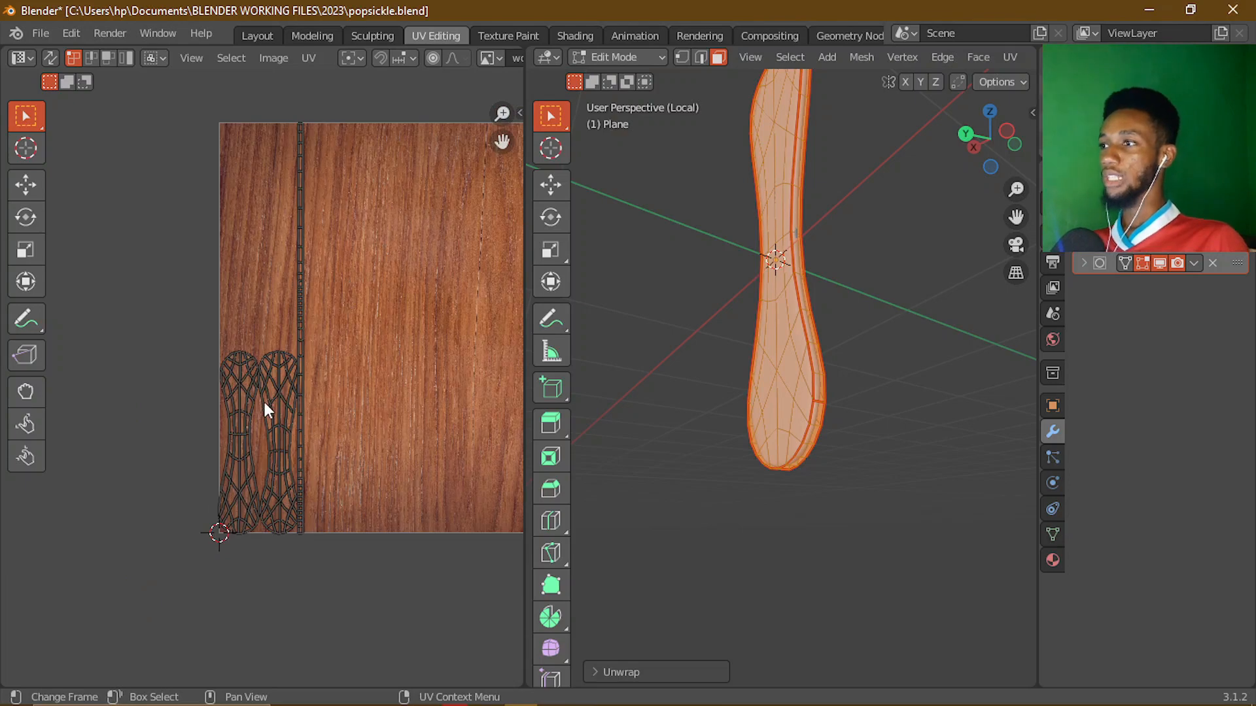
scroll(267, 407, down, 2)
middle_drag(342, 384, 248, 410)
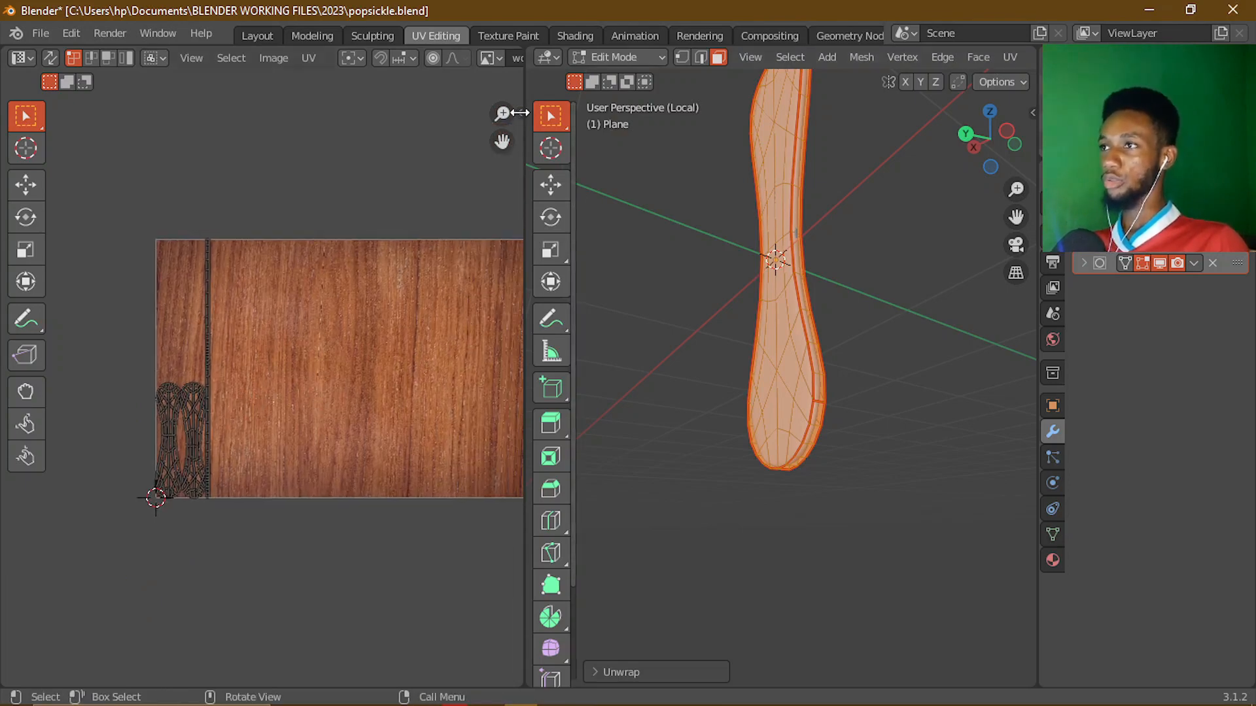
- Make the kizzy.jpg image texture node active in the stick's material and show that image behind the stick's UV islands
click(569, 37)
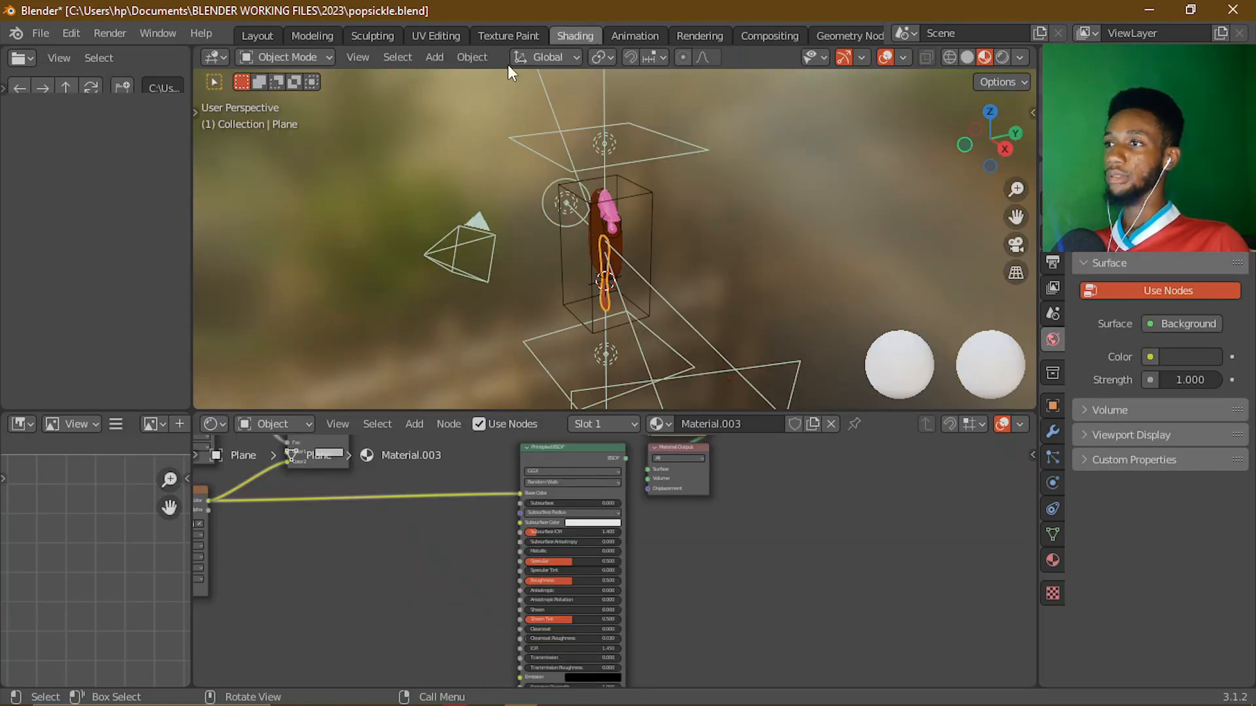
click(257, 38)
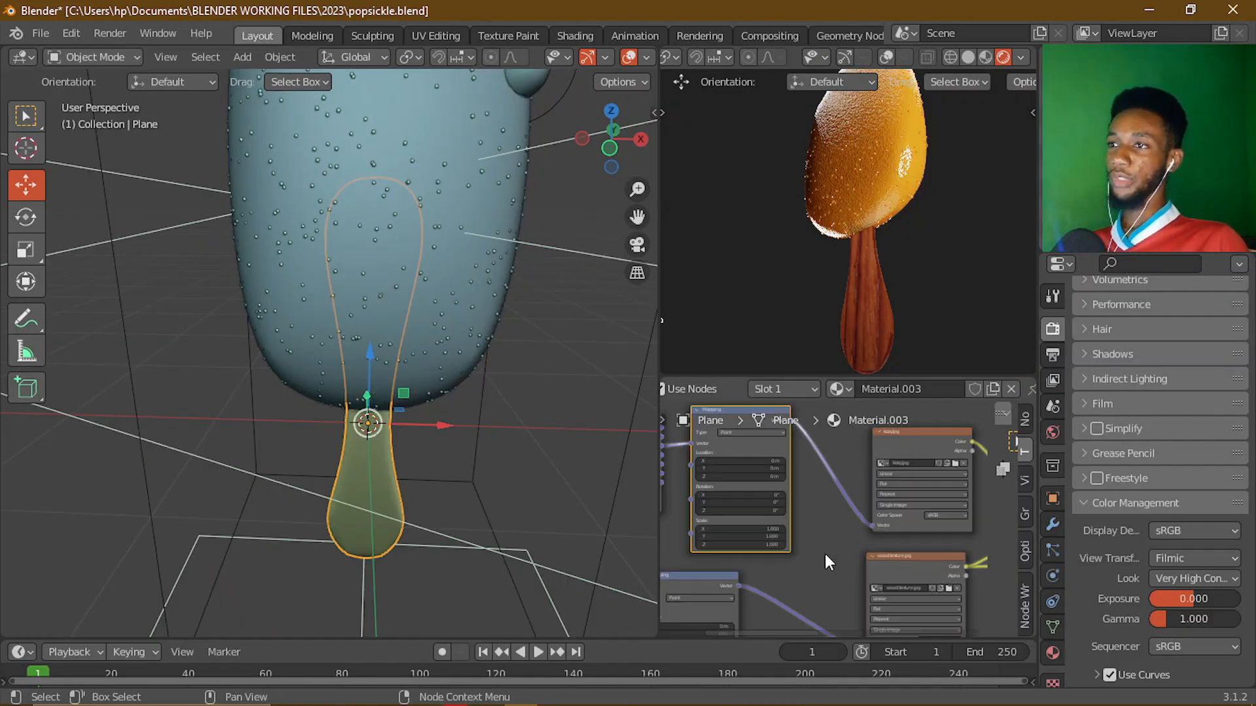
middle_drag(823, 533, 905, 561)
click(956, 467)
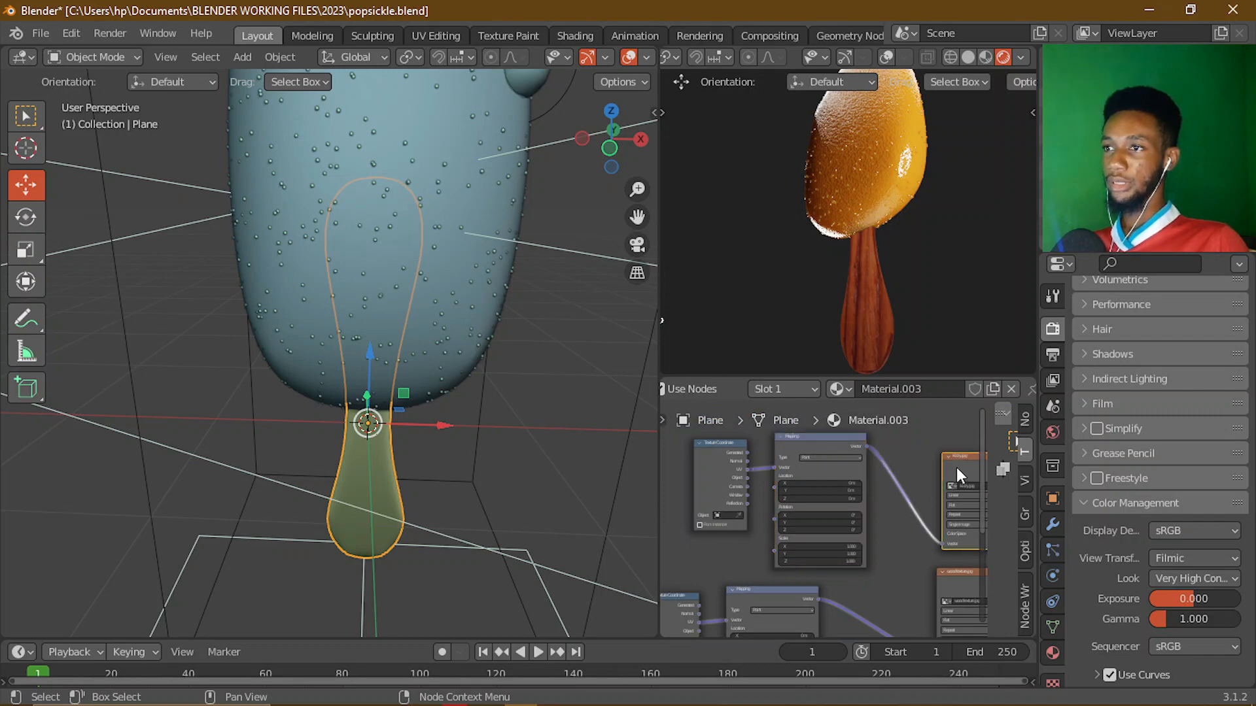
middle_drag(874, 497, 729, 523)
scroll(787, 493, up, 9)
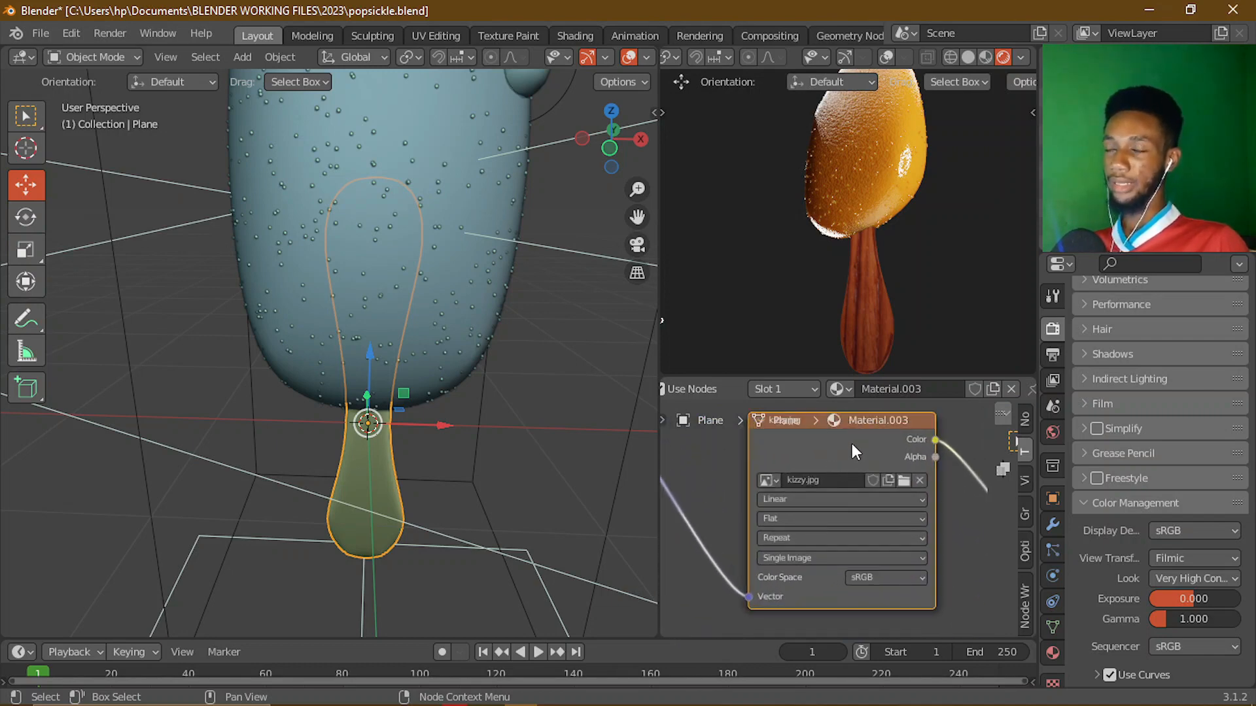
middle_drag(830, 243, 900, 213)
scroll(865, 230, up, 6)
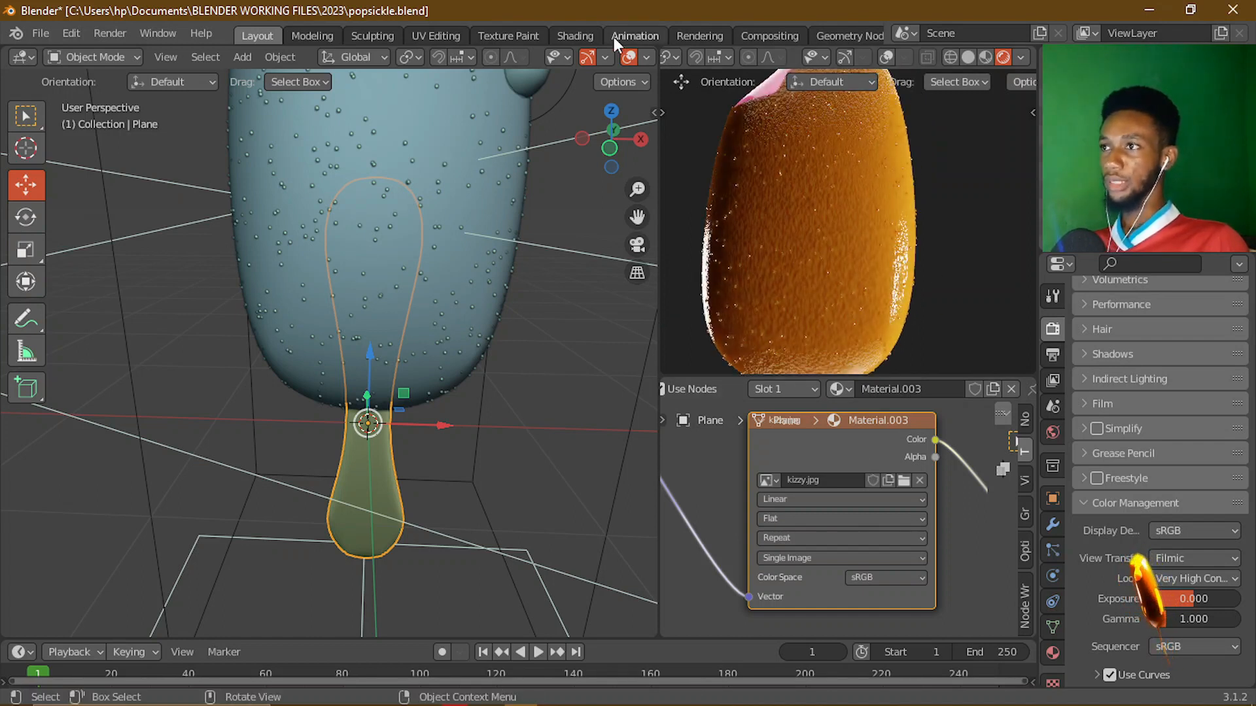
click(425, 32)
scroll(229, 435, up, 3)
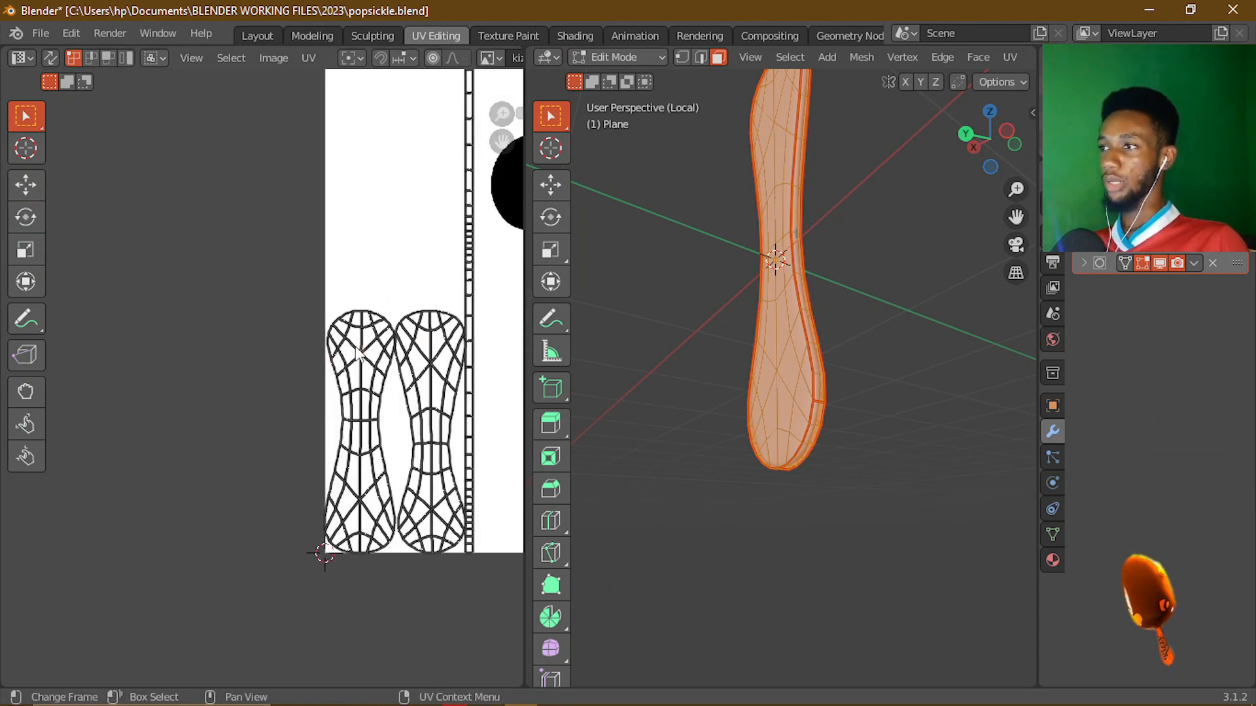
scroll(450, 351, down, 6)
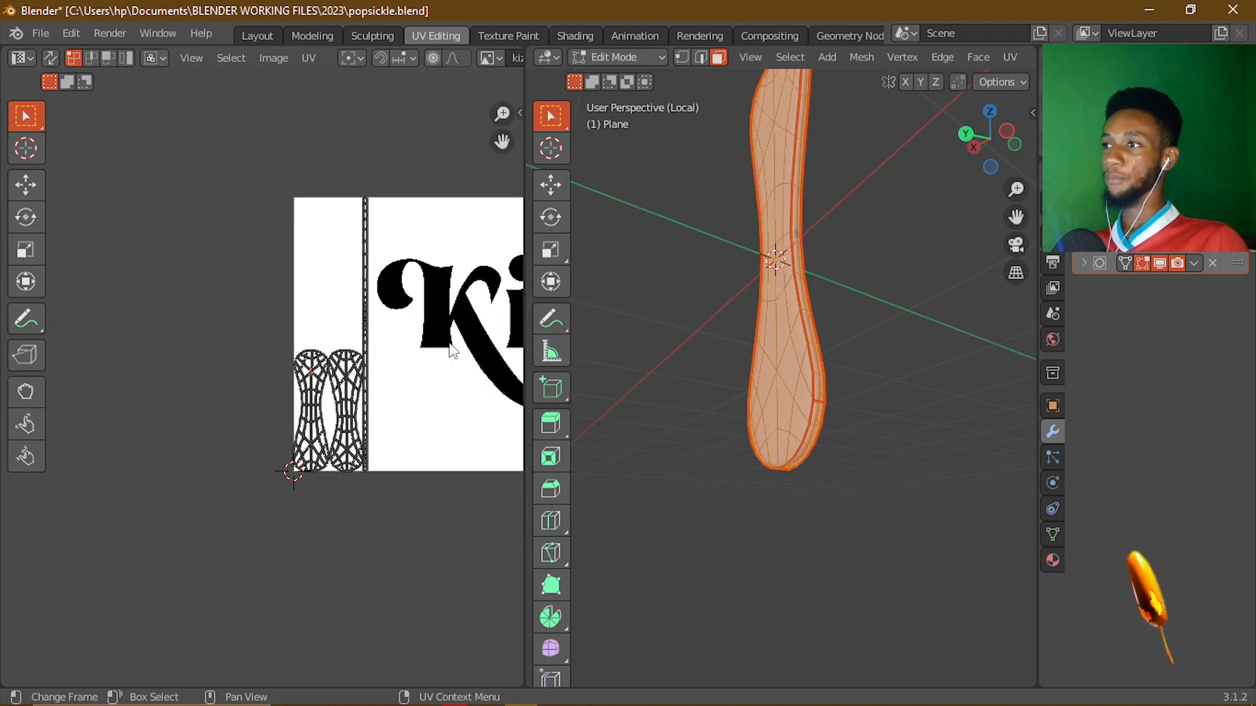
middle_drag(450, 351, 377, 353)
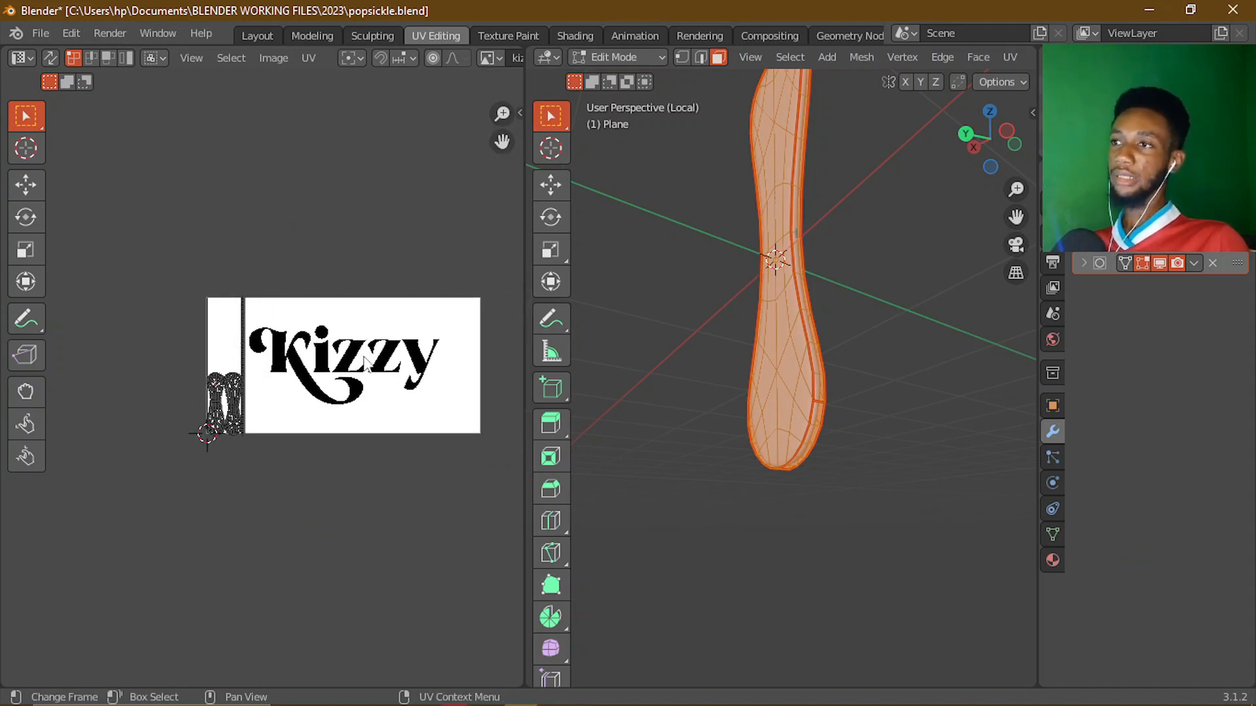
click(781, 335)
middle_drag(801, 413, 785, 410)
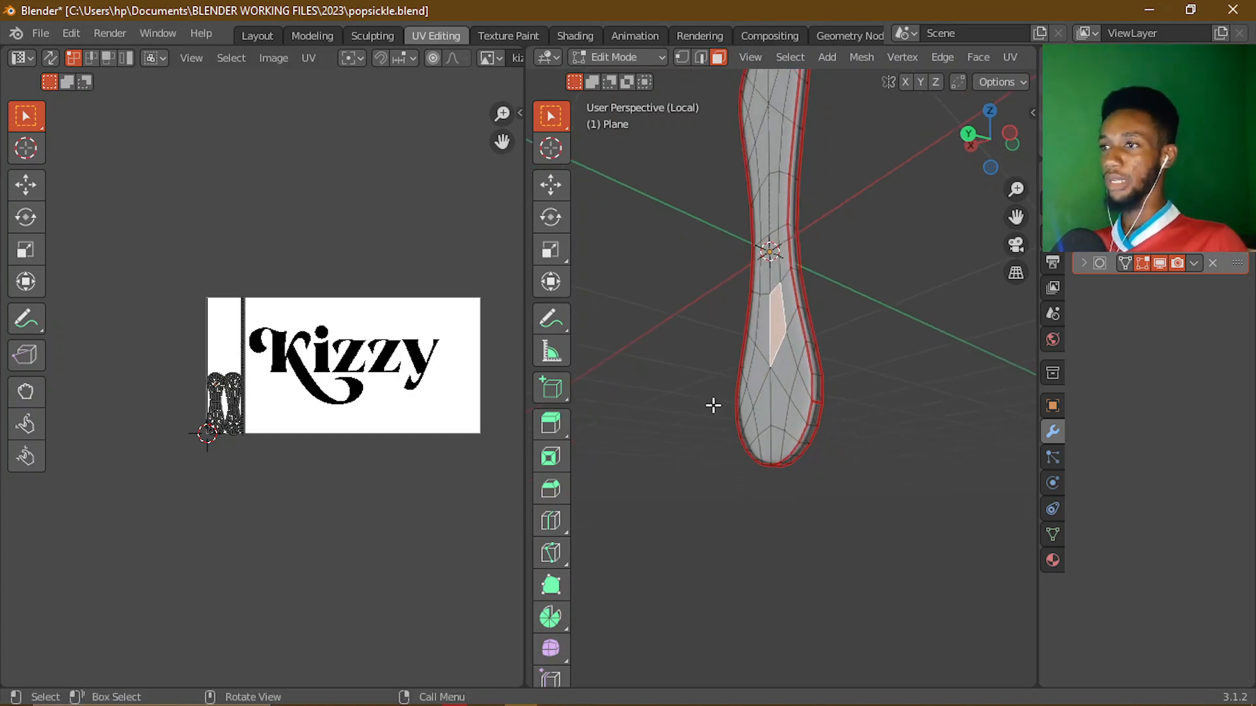
scroll(772, 416, up, 2)
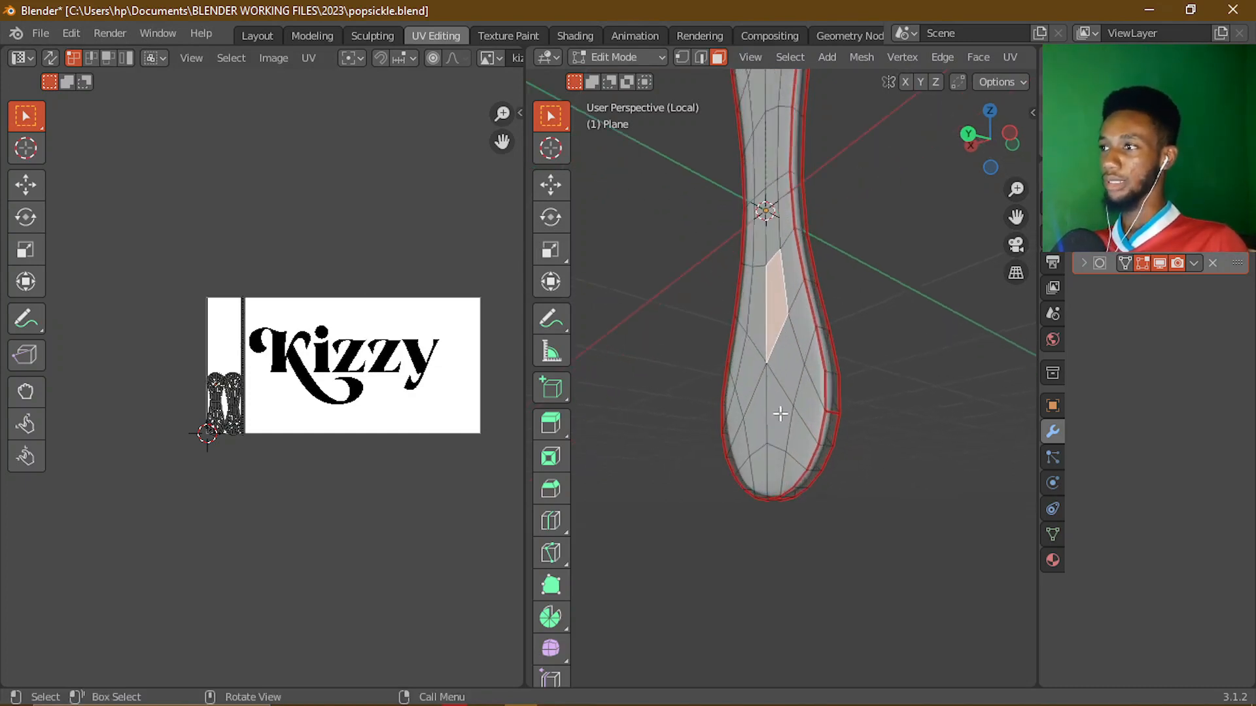
click(787, 379)
scroll(268, 418, up, 4)
middle_drag(284, 444, 355, 432)
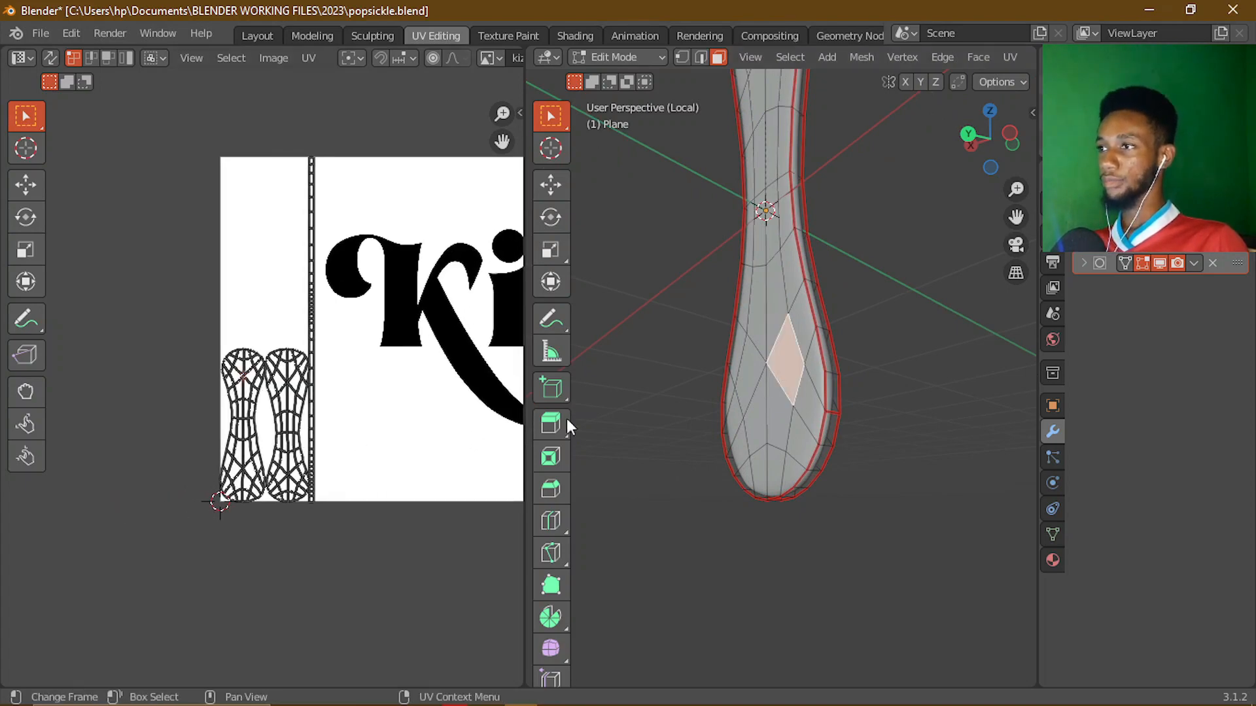
scroll(235, 393, up, 4)
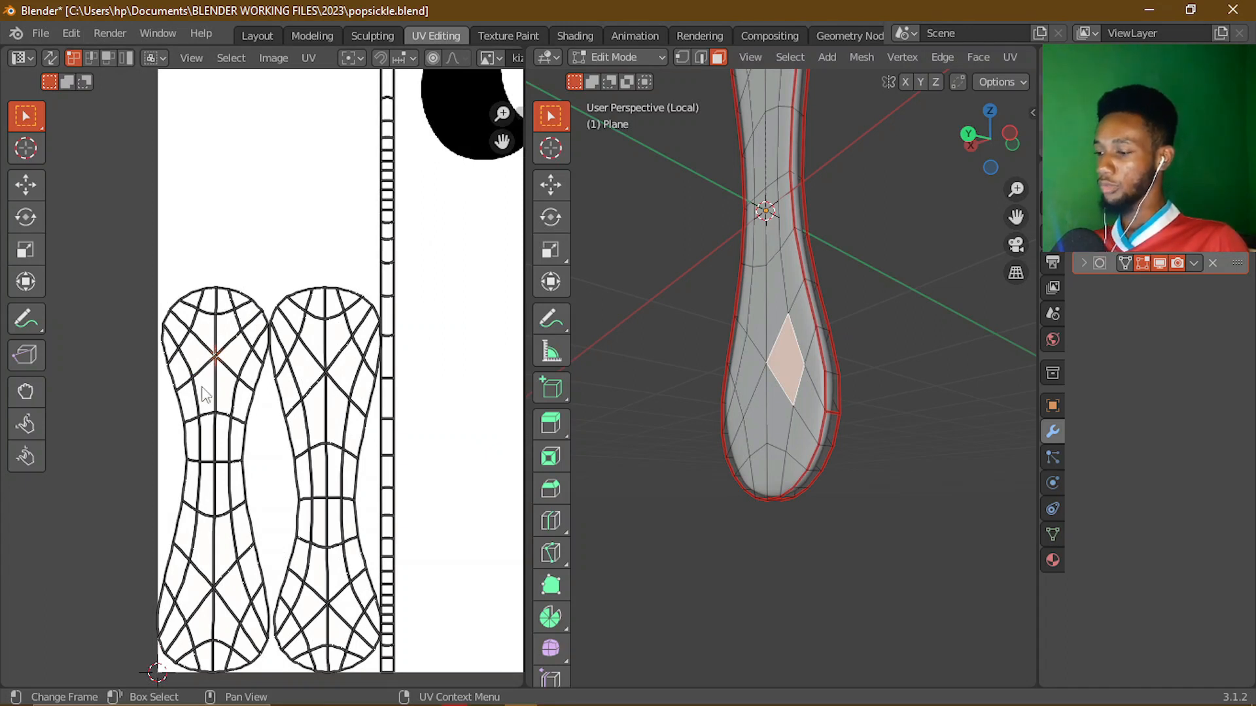
key(l)
scroll(205, 395, down, 5)
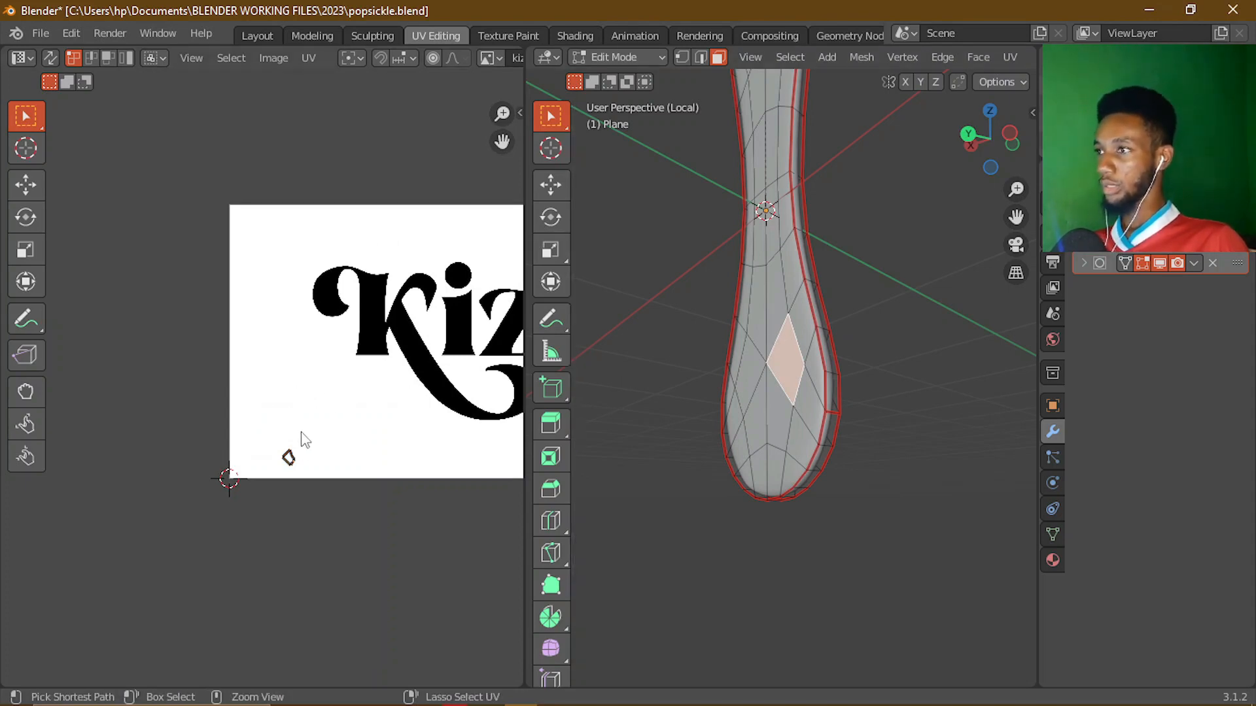
key(ctrl+z)
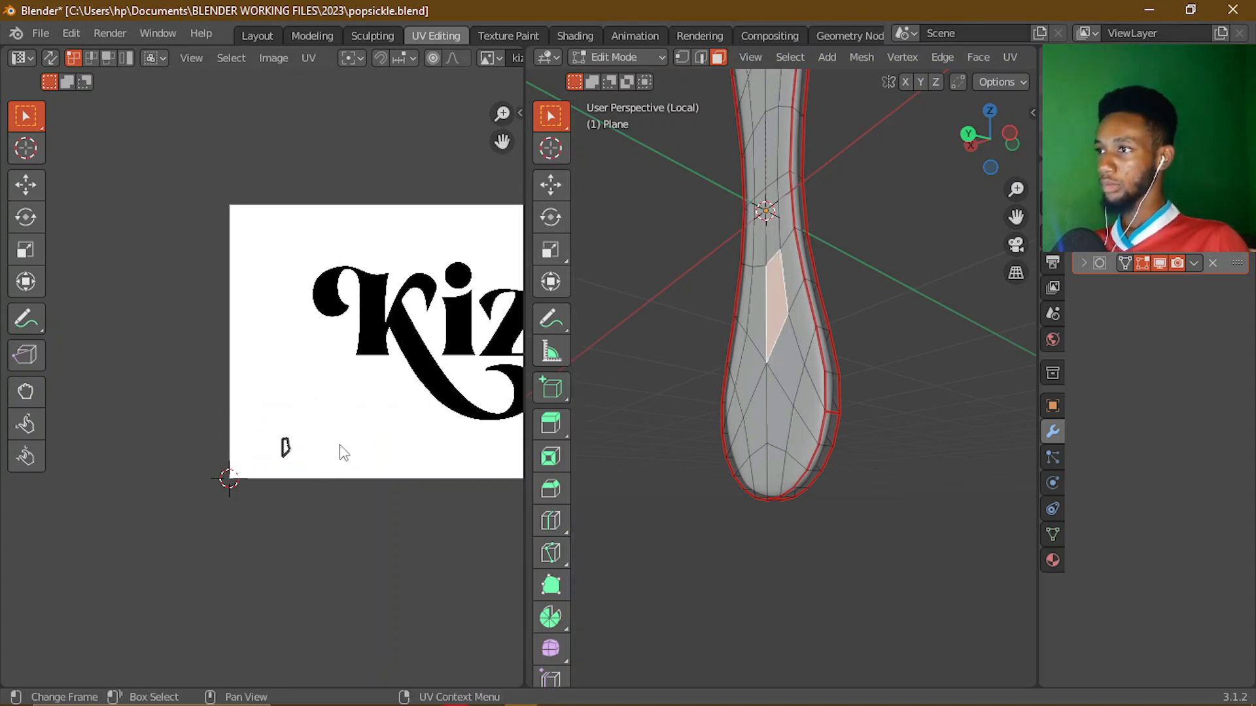
key(ctrl+z)
- Select the whole UV island of one flat side of the stick, the one nearest the image's lower-left corner
scroll(262, 392, up, 3)
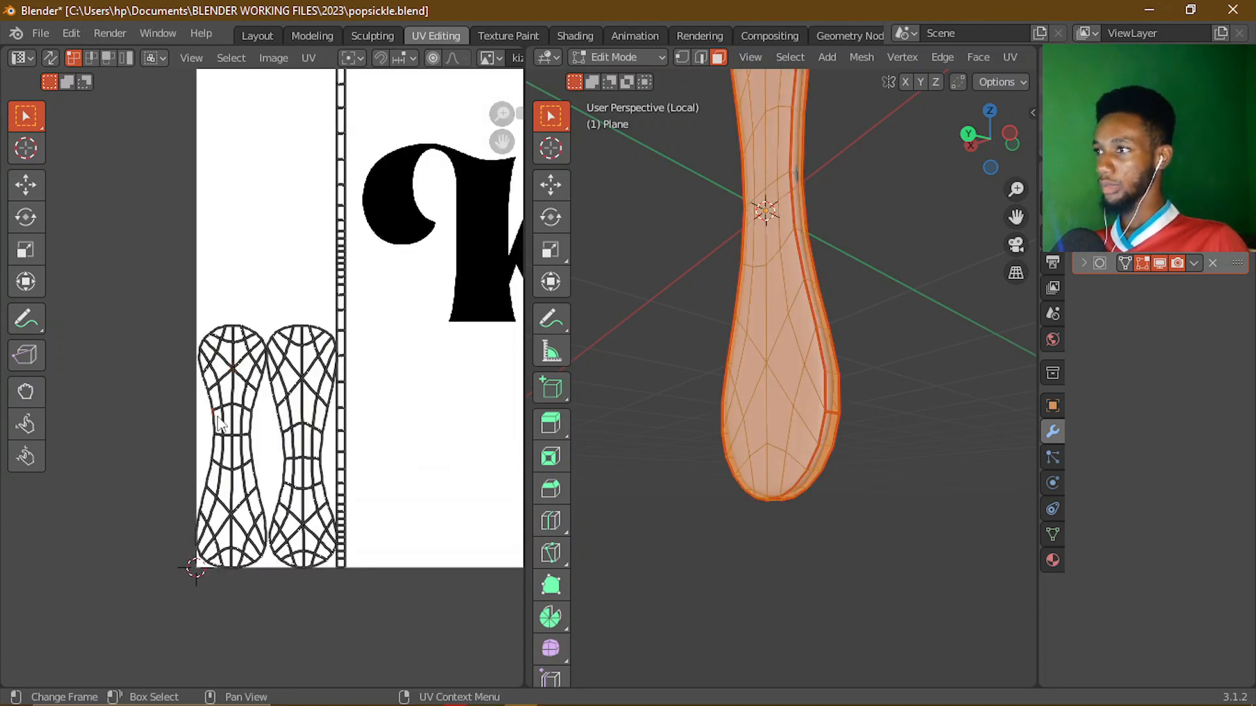
key(l)
scroll(226, 422, down, 6)
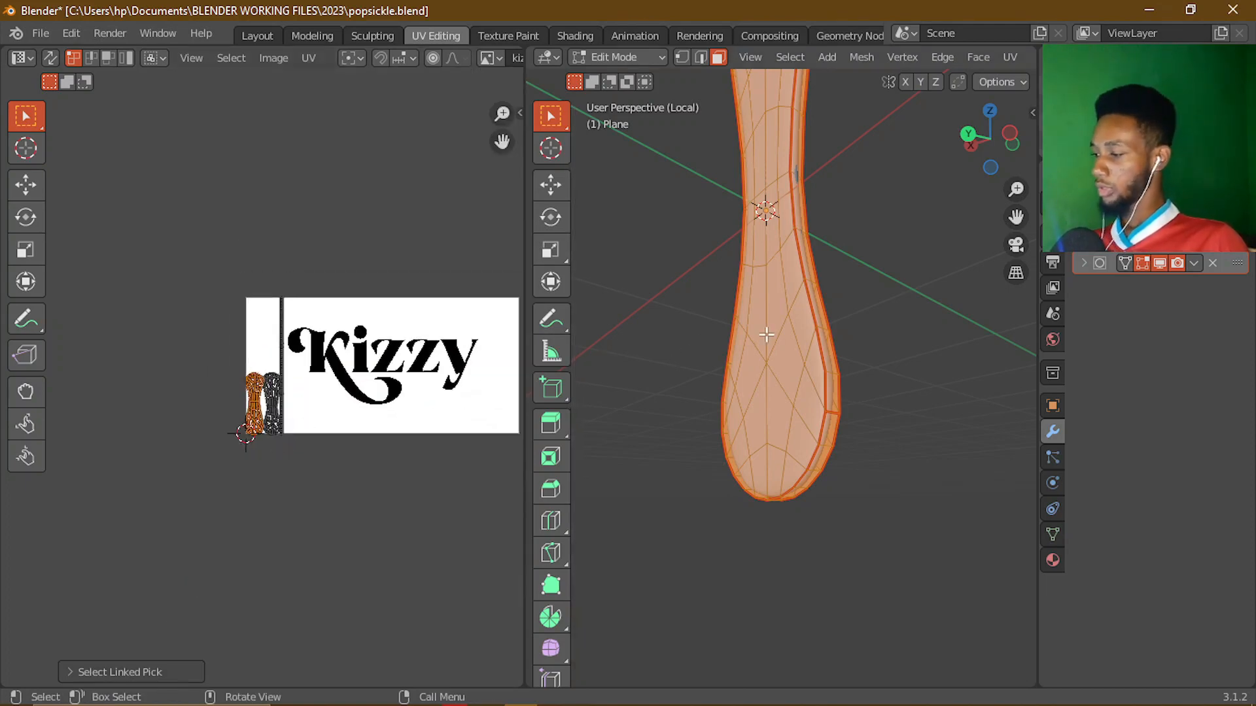
scroll(234, 422, up, 3)
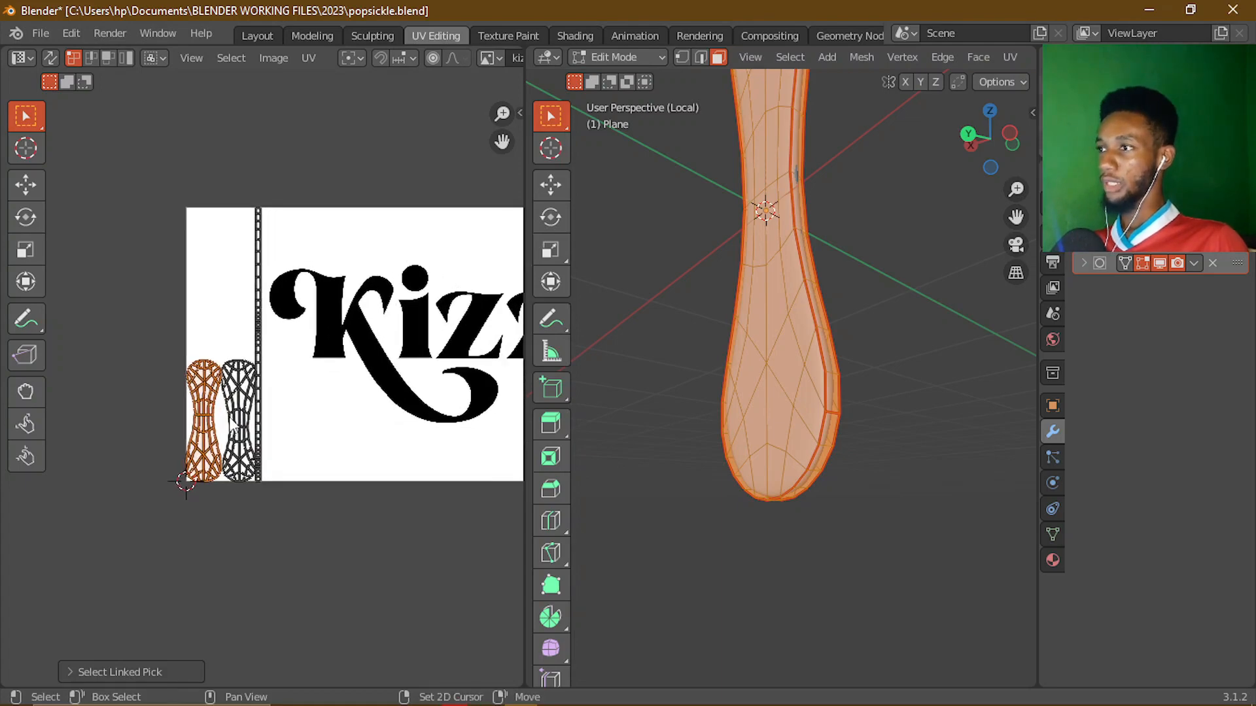
scroll(233, 425, up, 2)
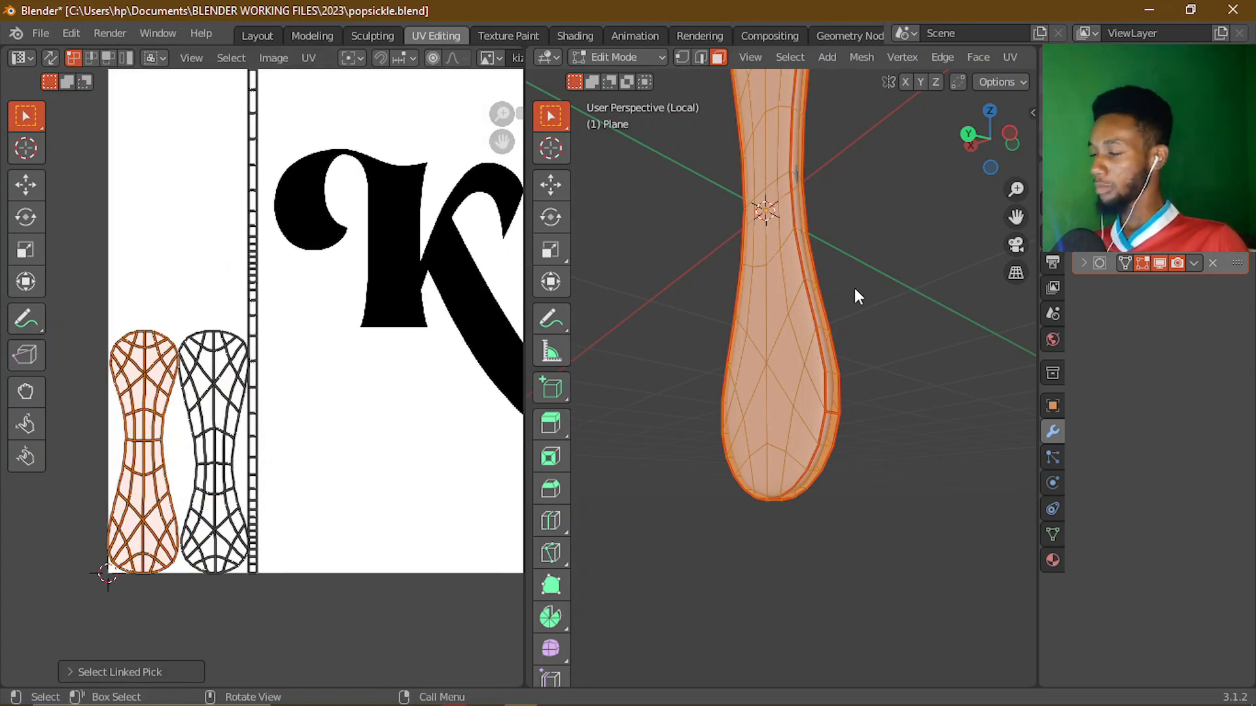
- Display the stick in rendered shading and face its flat side toward the view
key(z)
click(851, 176)
scroll(766, 322, down, 2)
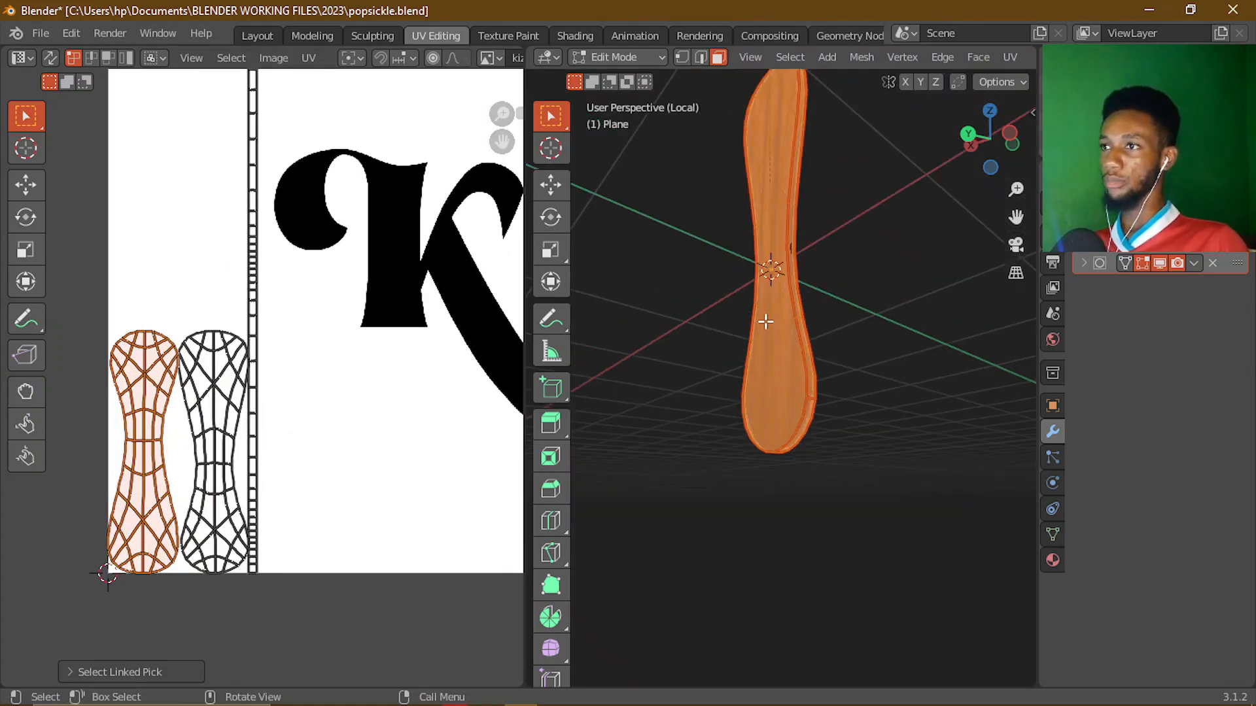
middle_drag(766, 322, 715, 373)
scroll(308, 395, down, 3)
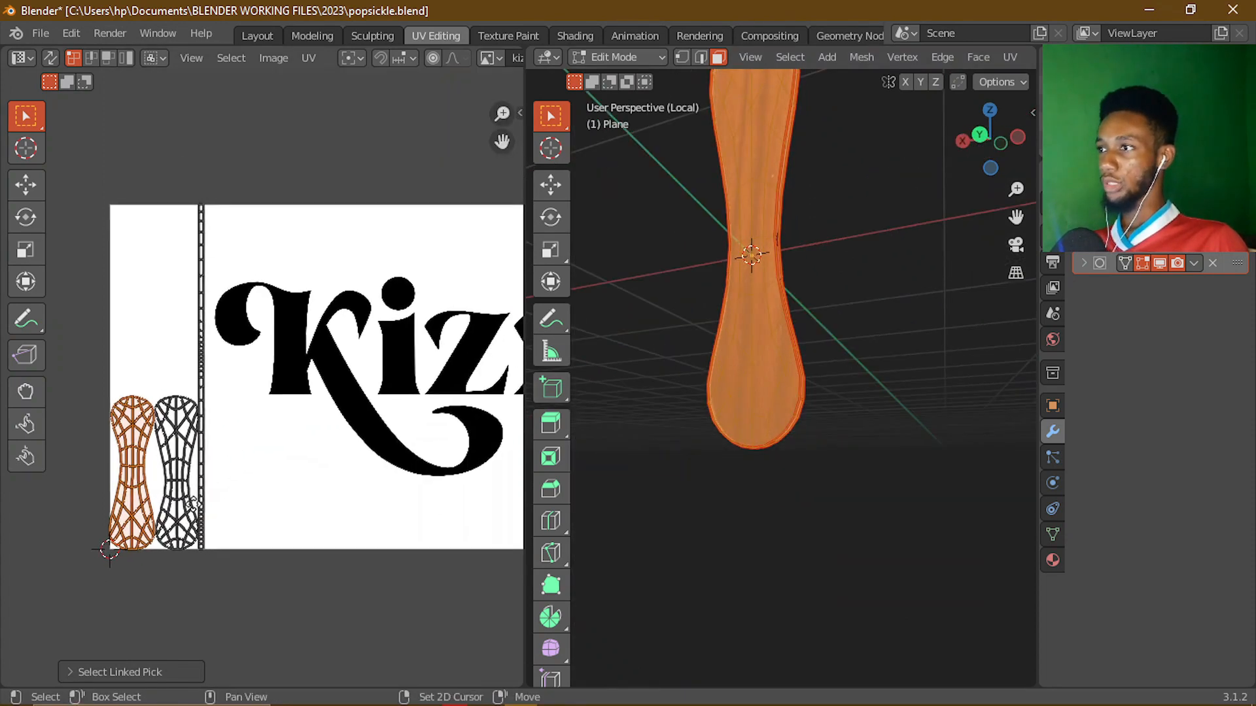
- Move the selected UV island onto the Kizzy lettering and rotate it to lie horizontally across the middle of the word
key(g)
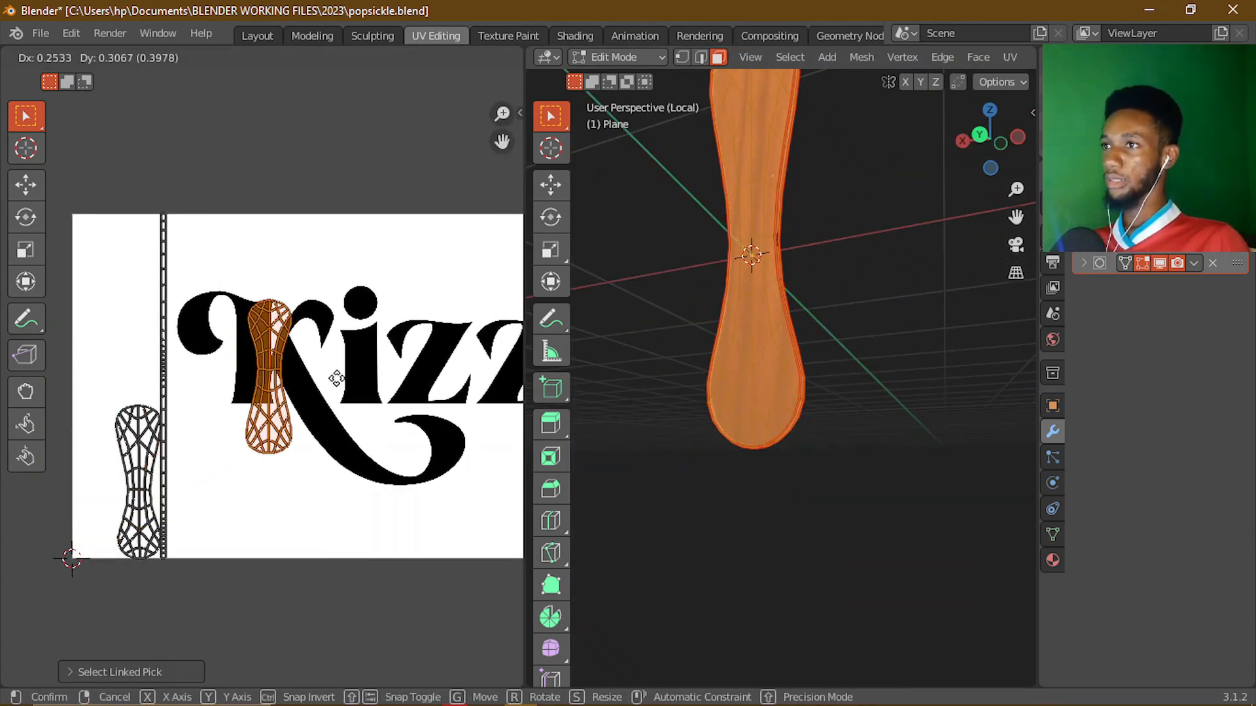
click(336, 378)
middle_drag(779, 286, 684, 314)
scroll(342, 427, down, 4)
middle_drag(303, 432, 235, 439)
key(r)
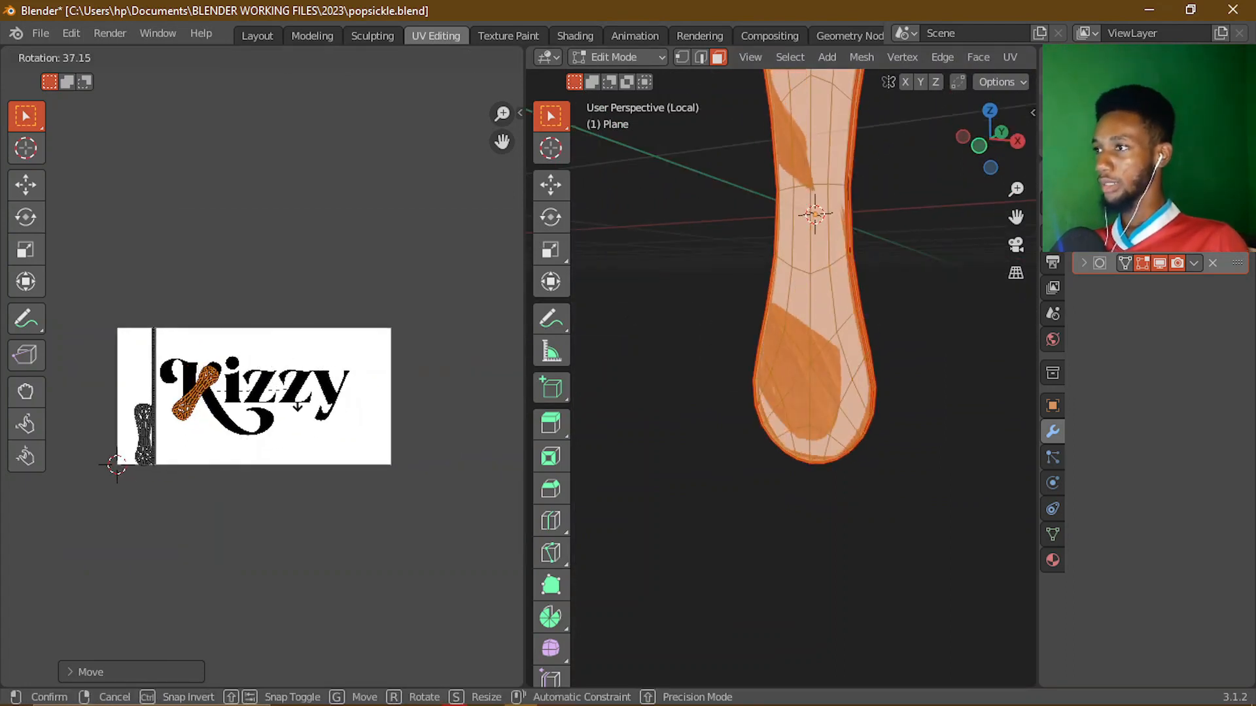
click(286, 489)
key(g)
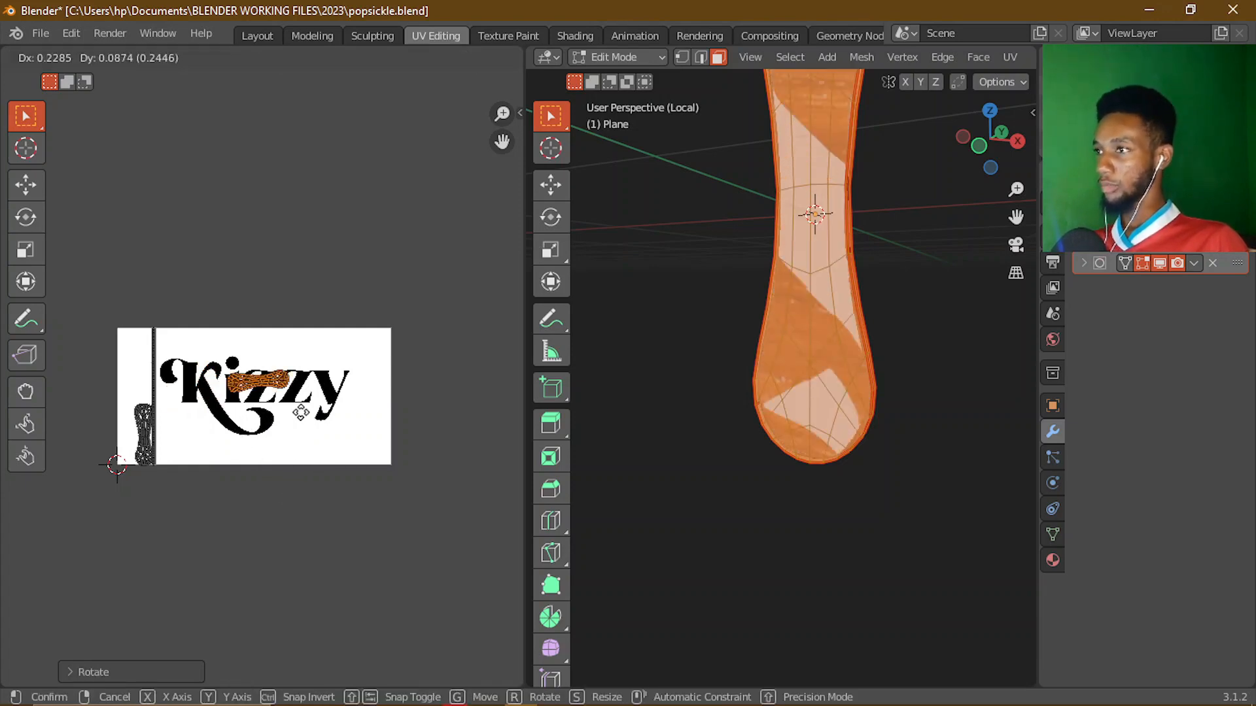
click(307, 430)
- Scale up the horizontal UV island to span the full width of the Kizzy lettering and level its long axis
key(s)
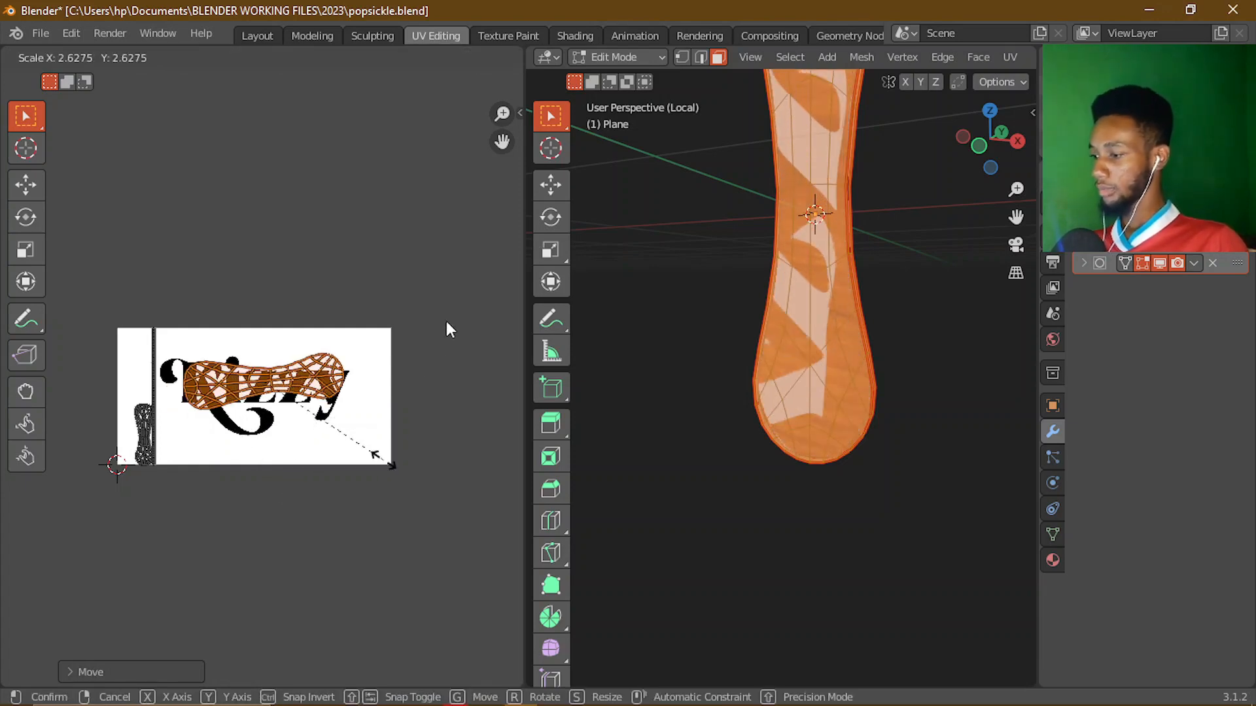
click(385, 461)
key(r)
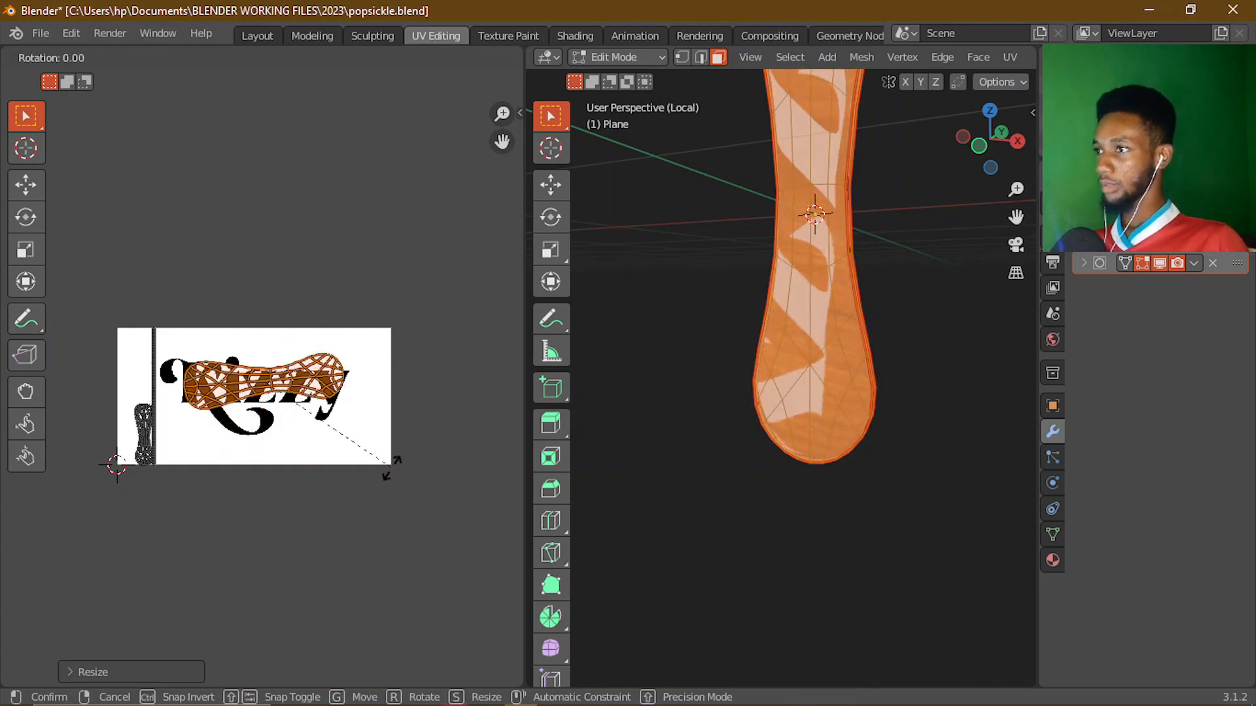
click(386, 484)
key(s)
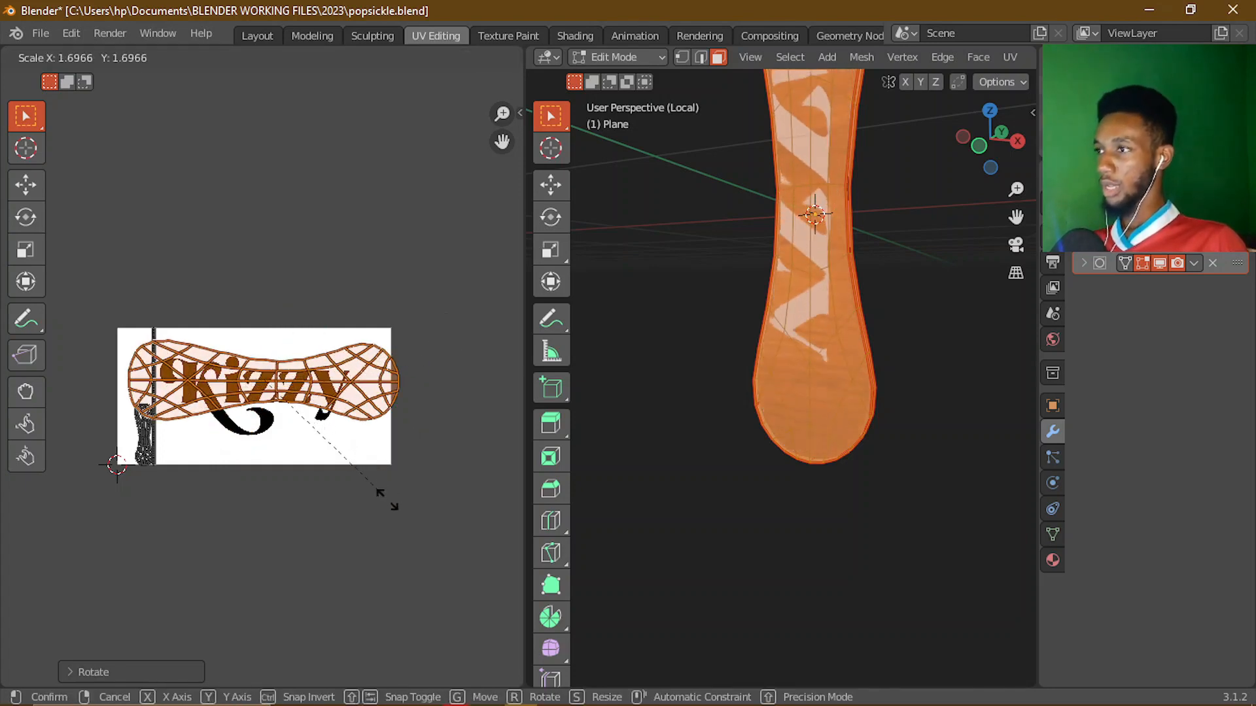
click(359, 441)
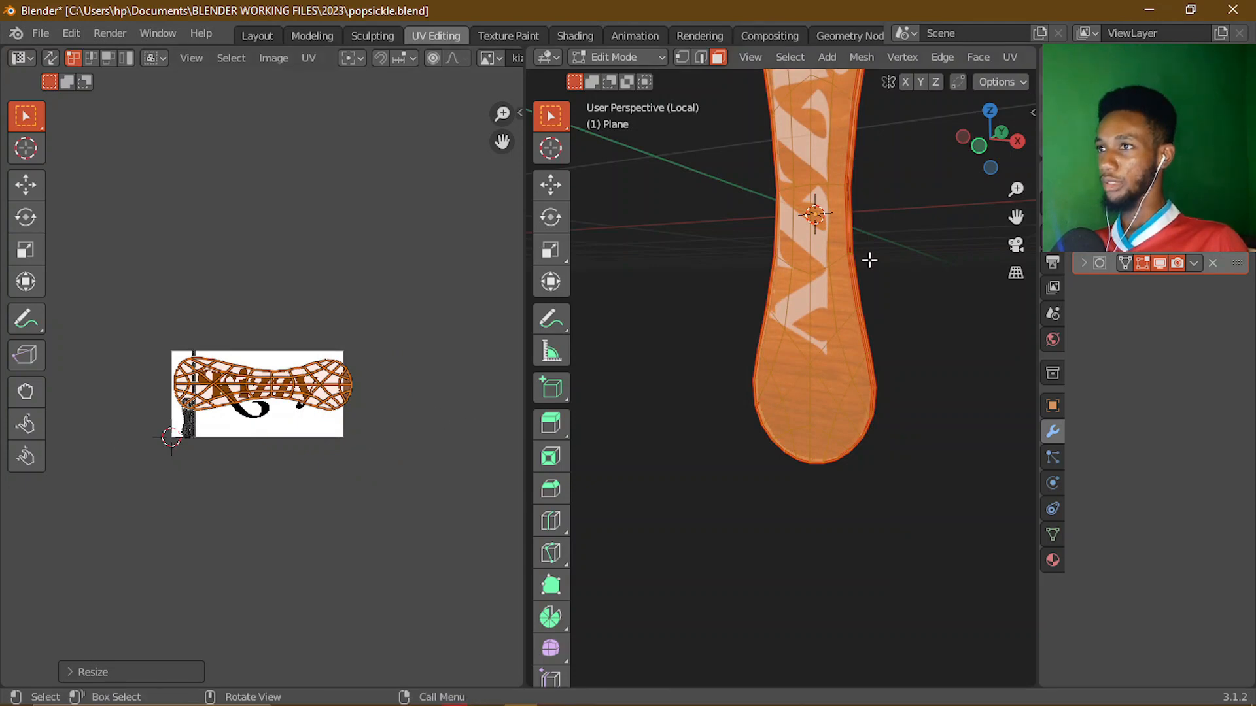
- Rotate the UV island about 180 degrees to reverse the lettering's direction along the stick
middle_drag(869, 258, 836, 261)
scroll(836, 263, down, 3)
scroll(835, 262, up, 4)
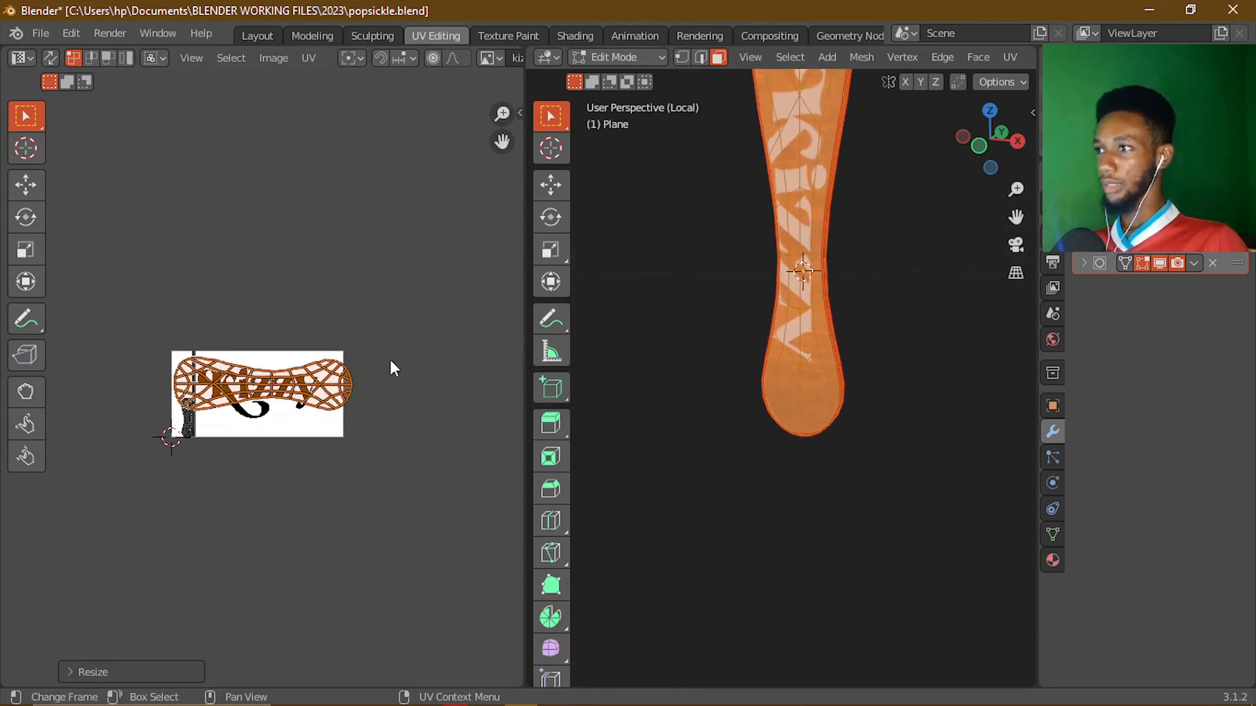
scroll(390, 364, up, 2)
key(r)
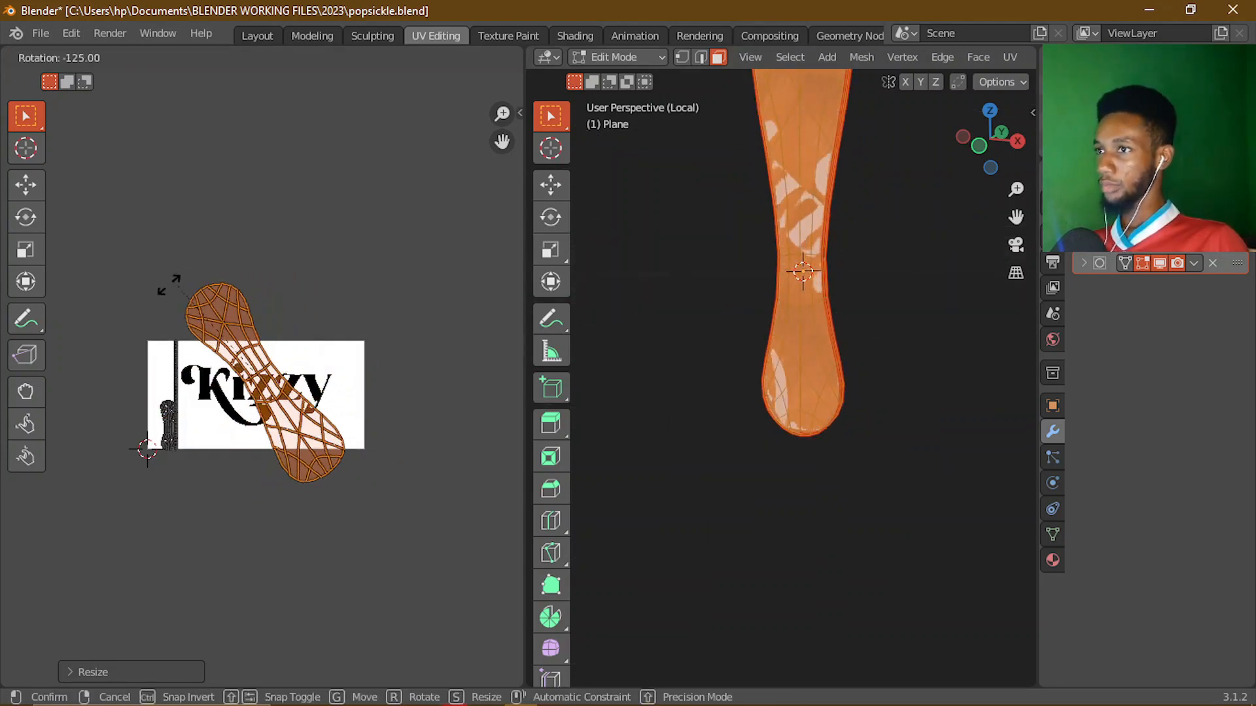
click(140, 392)
- Shift the UV island horizontally along the lettering and enlarge it well beyond the image's width
key(g)
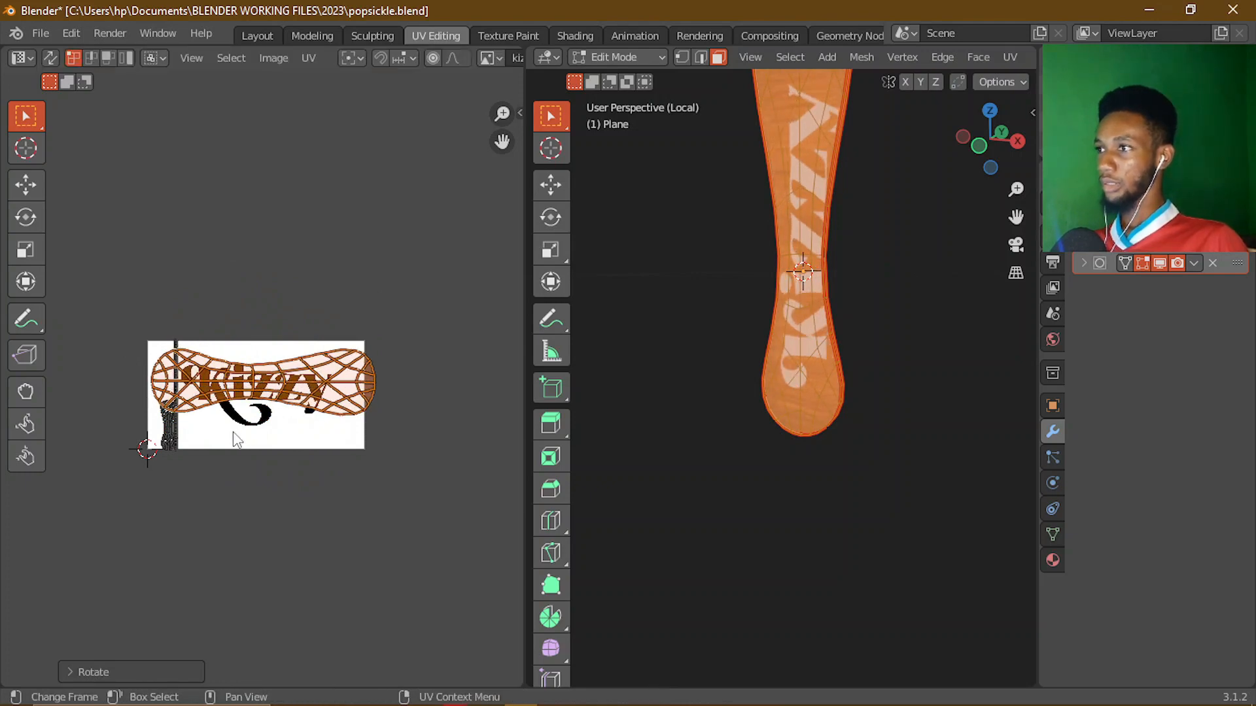
click(272, 446)
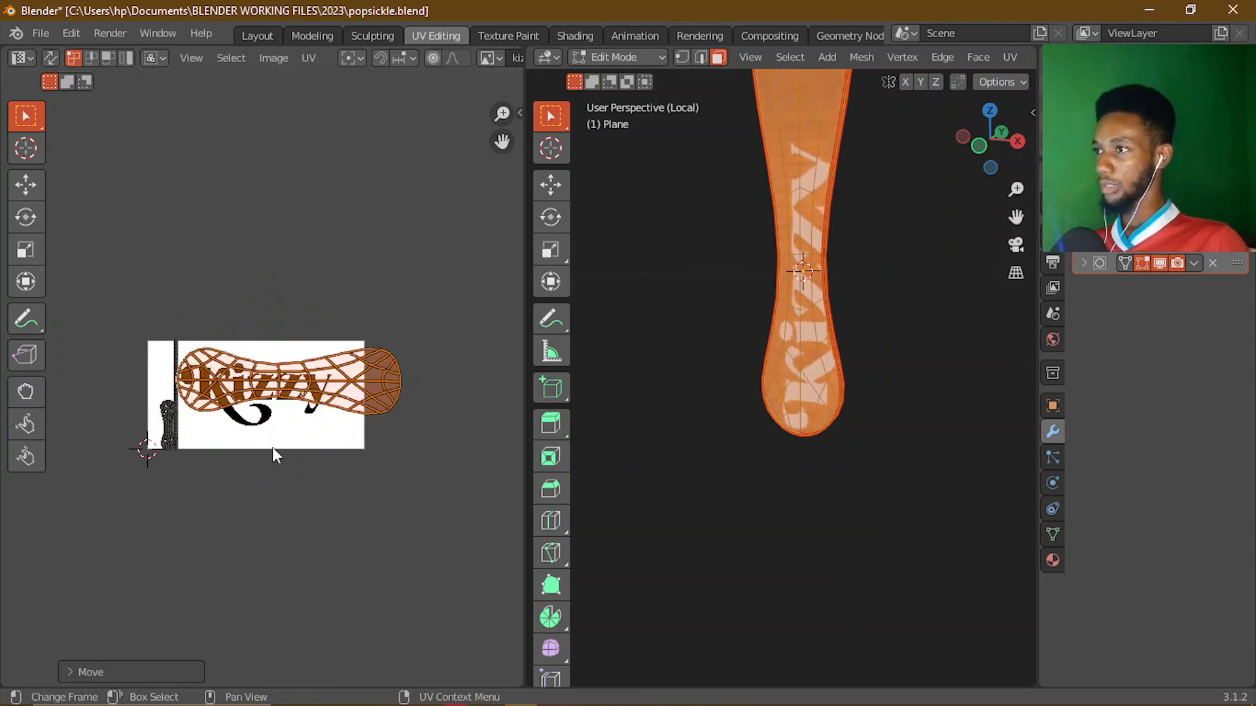
key(s)
click(303, 516)
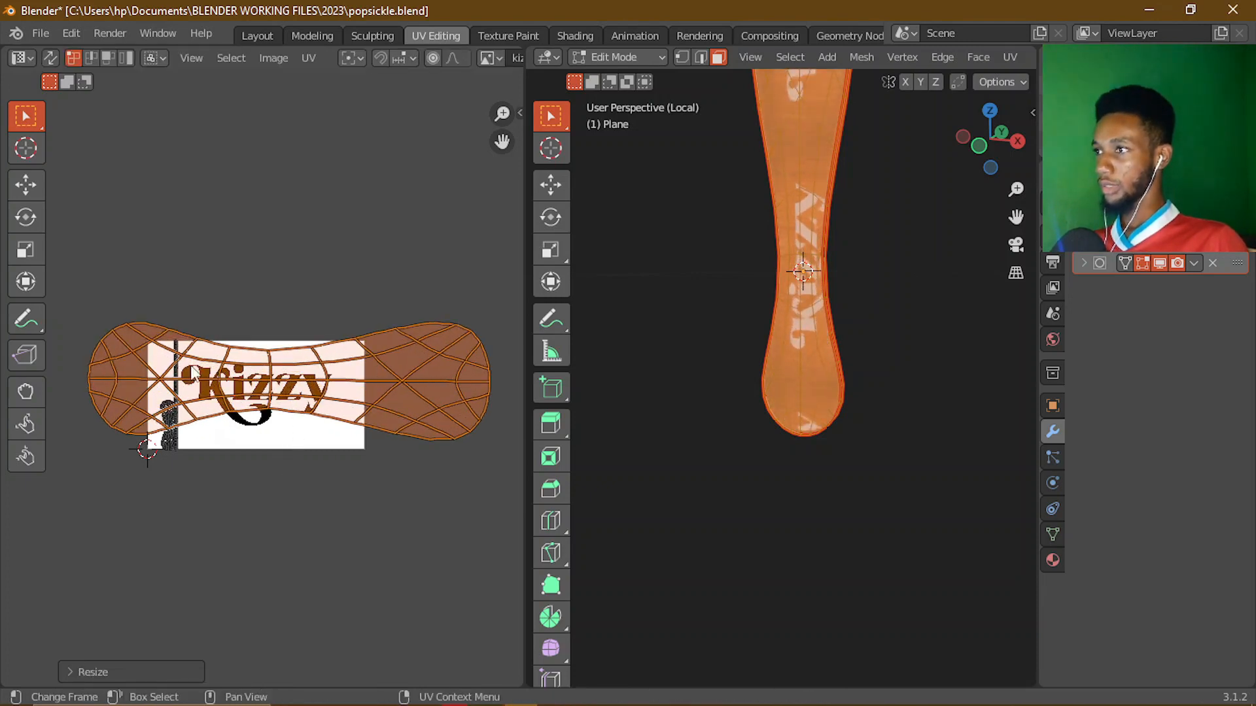
- Reposition the enlarged UV island with the Move tool to center the Kizzy lettering in the stick's lower wide end
click(22, 183)
drag(290, 303, 292, 315)
drag(359, 397, 422, 399)
drag(350, 324, 362, 317)
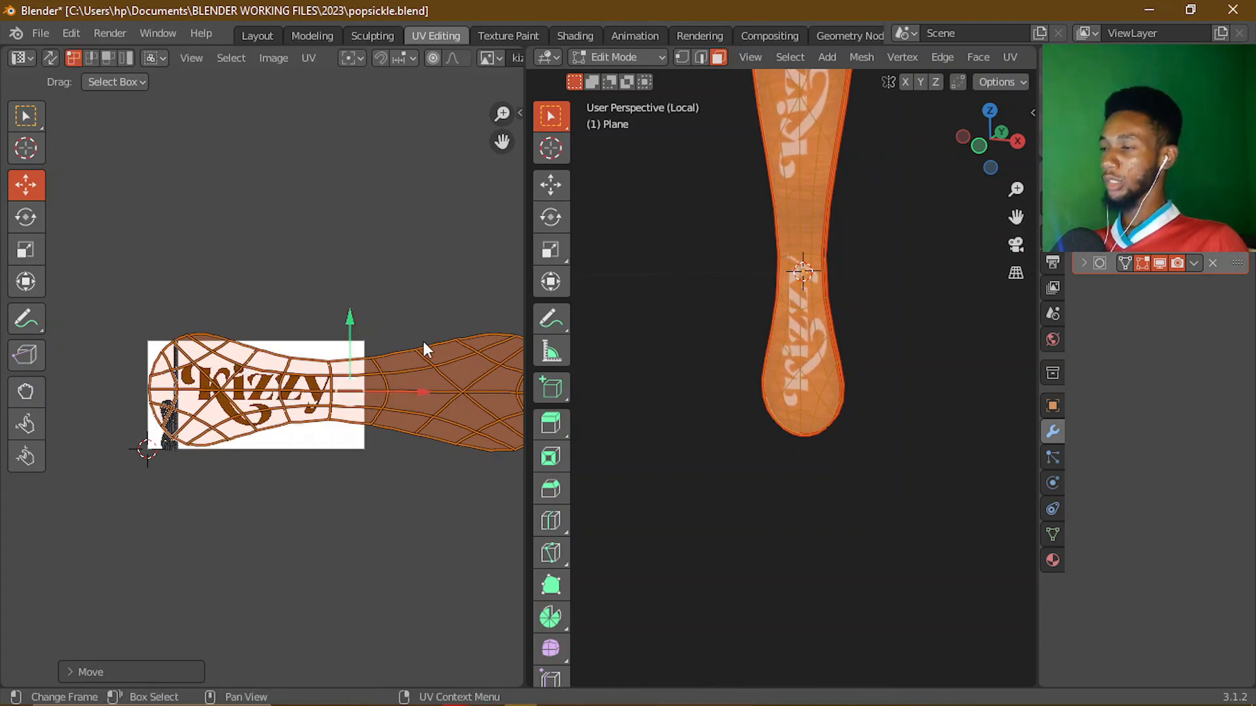
- Exit Edit Mode, inspect the logo on the stick and return to the Layout workspace with the whole popsicle in view
key(Tab)
middle_drag(748, 370, 834, 348)
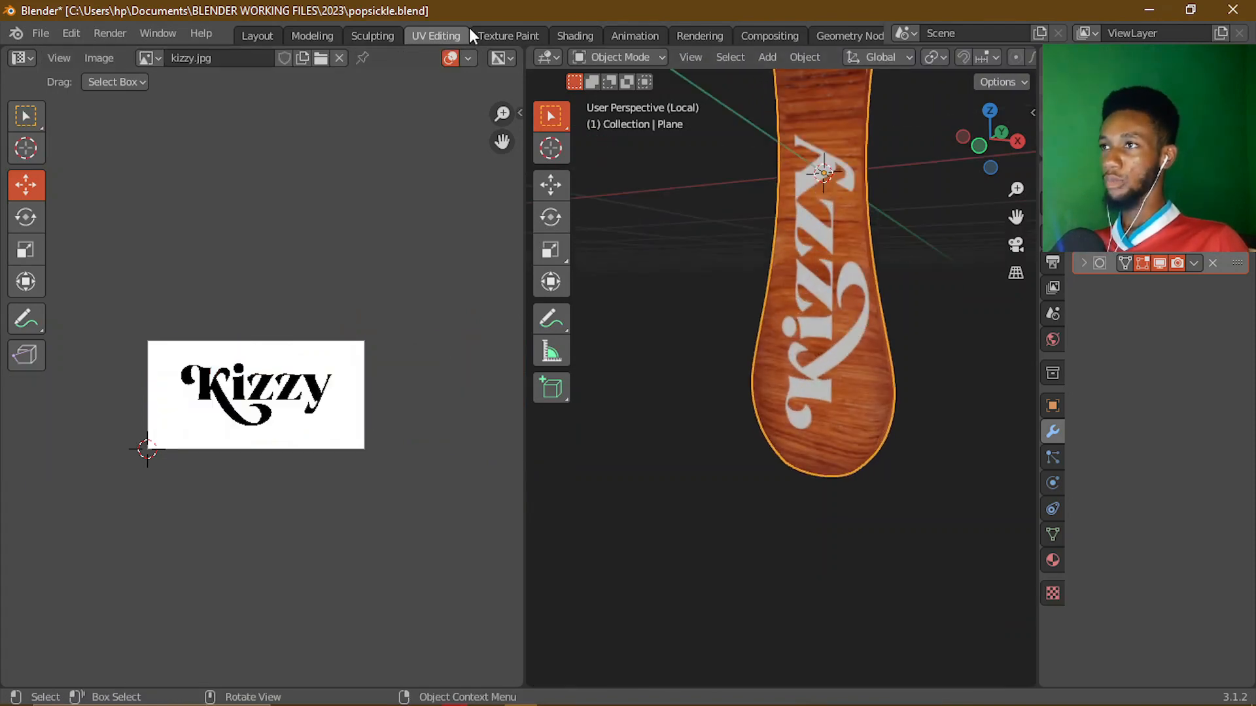
click(253, 36)
scroll(809, 264, down, 6)
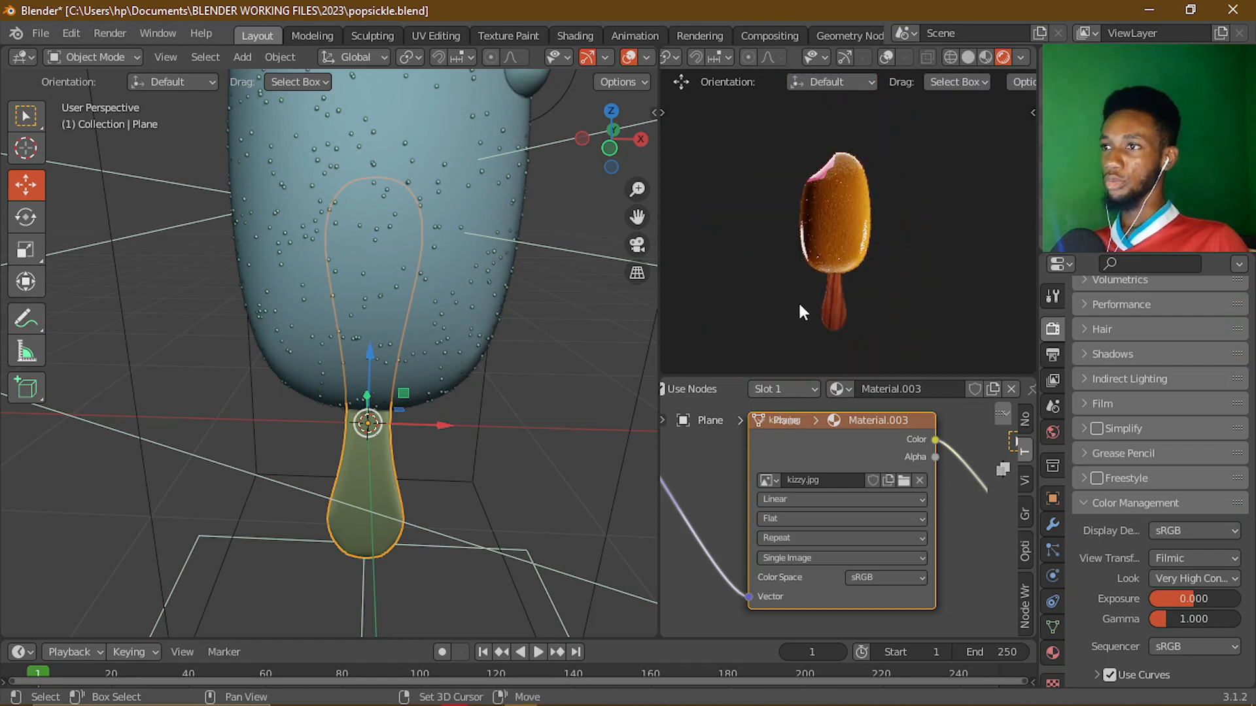
- Scale the stick's UV island up to about 1.2 times in the UV Editing workspace to shrink the Kizzy lettering
middle_drag(799, 310, 668, 311)
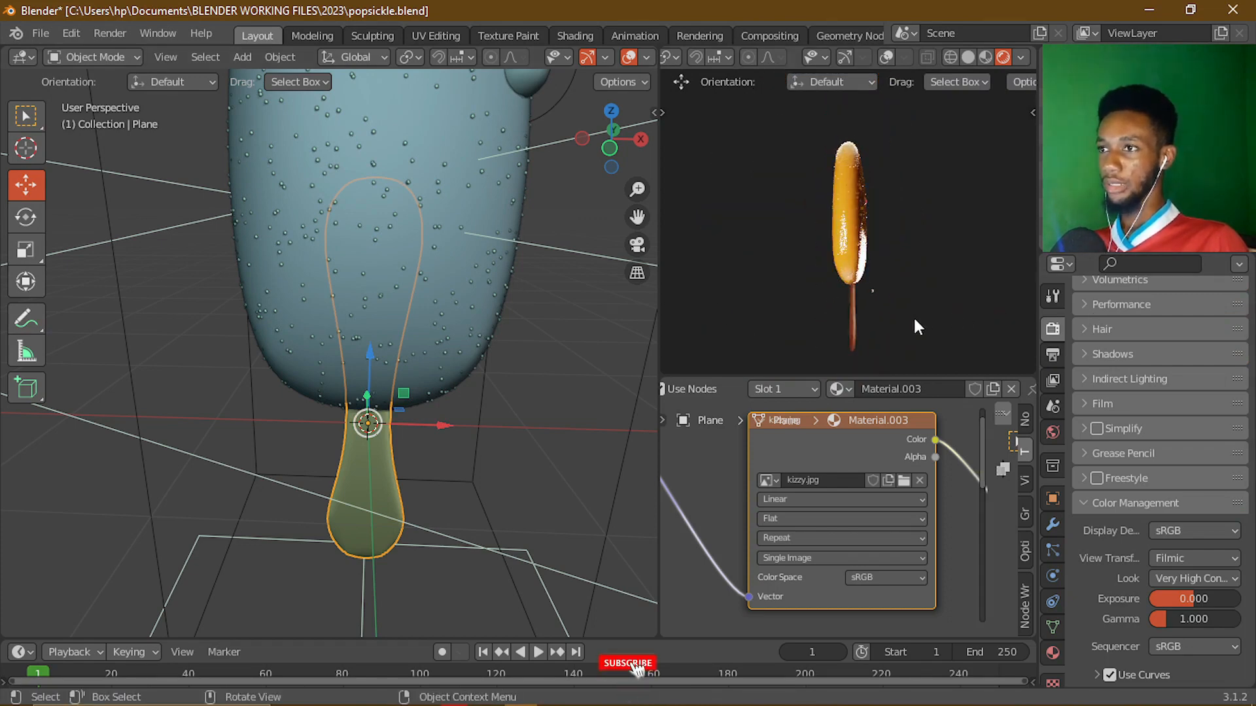
middle_drag(913, 316, 849, 284)
scroll(811, 282, up, 4)
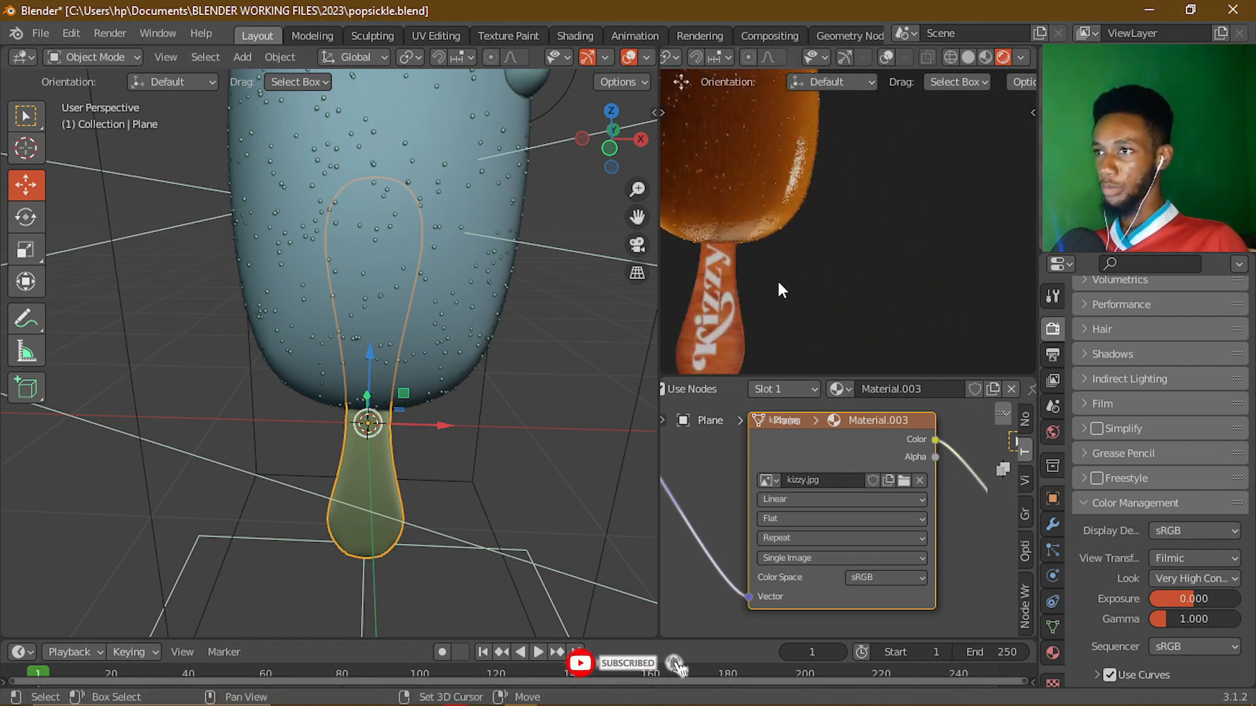
shift+middle_drag(766, 269, 877, 198)
scroll(850, 239, up, 1)
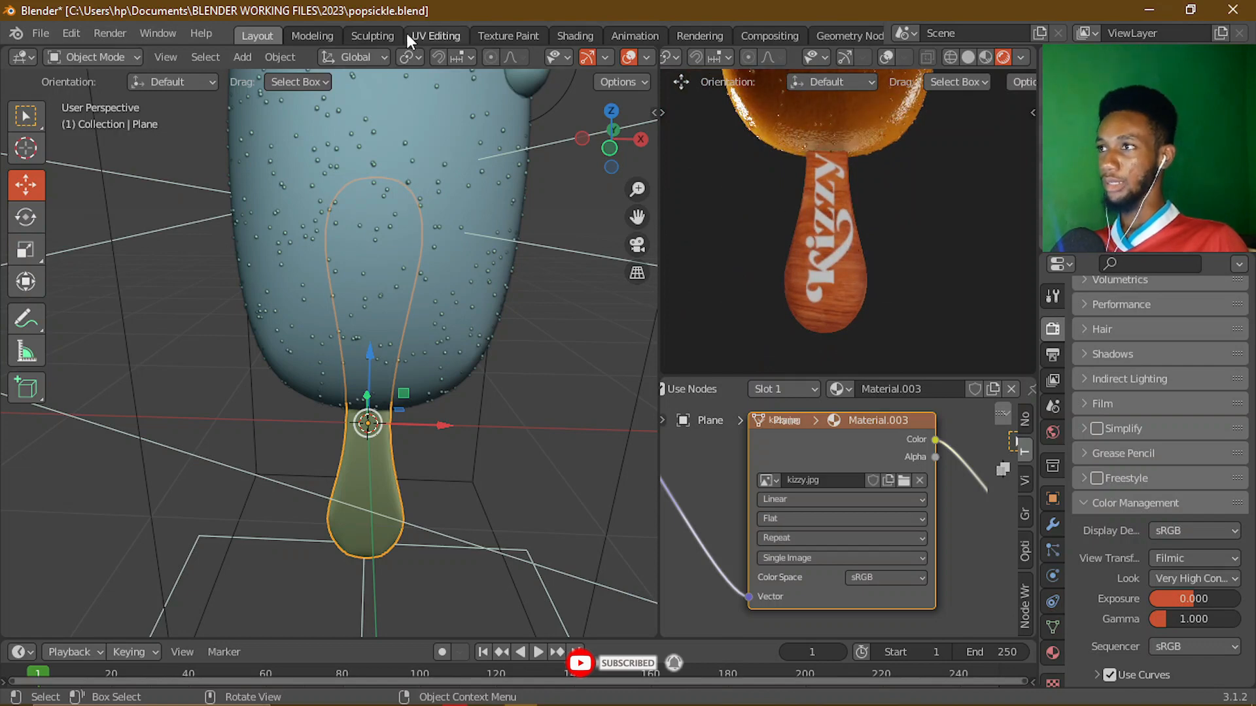
click(434, 36)
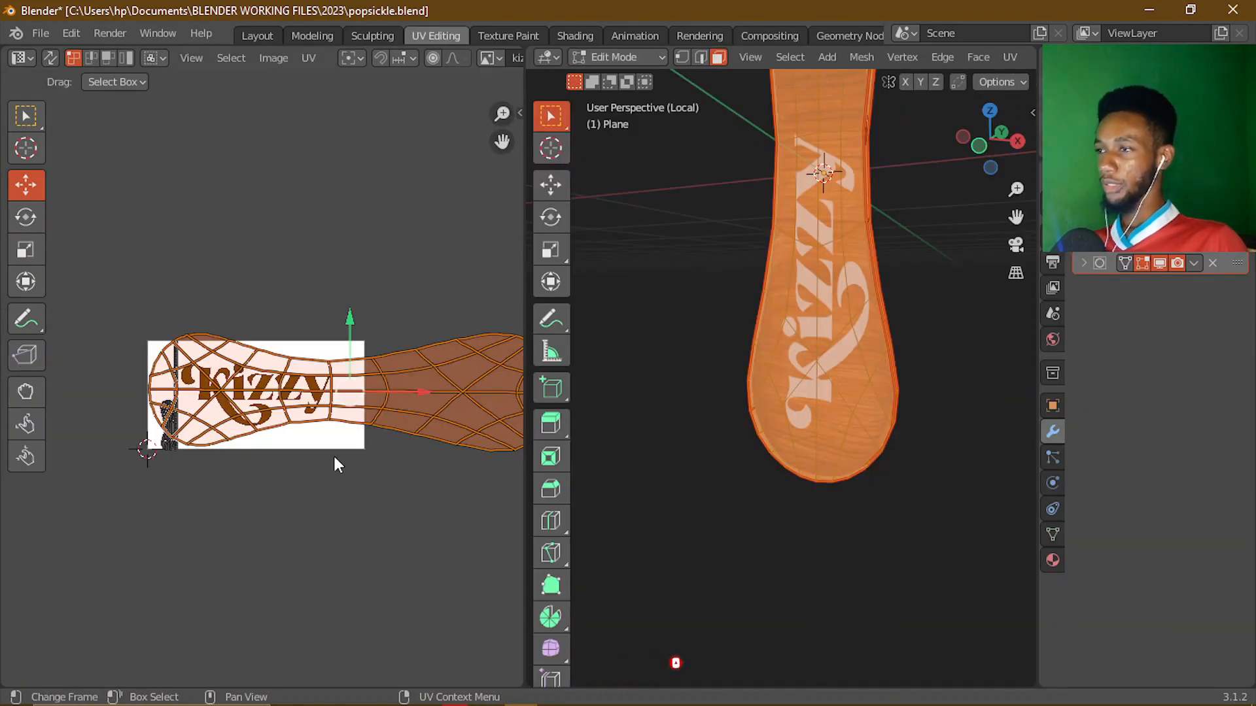
scroll(334, 458, down, 2)
key(s)
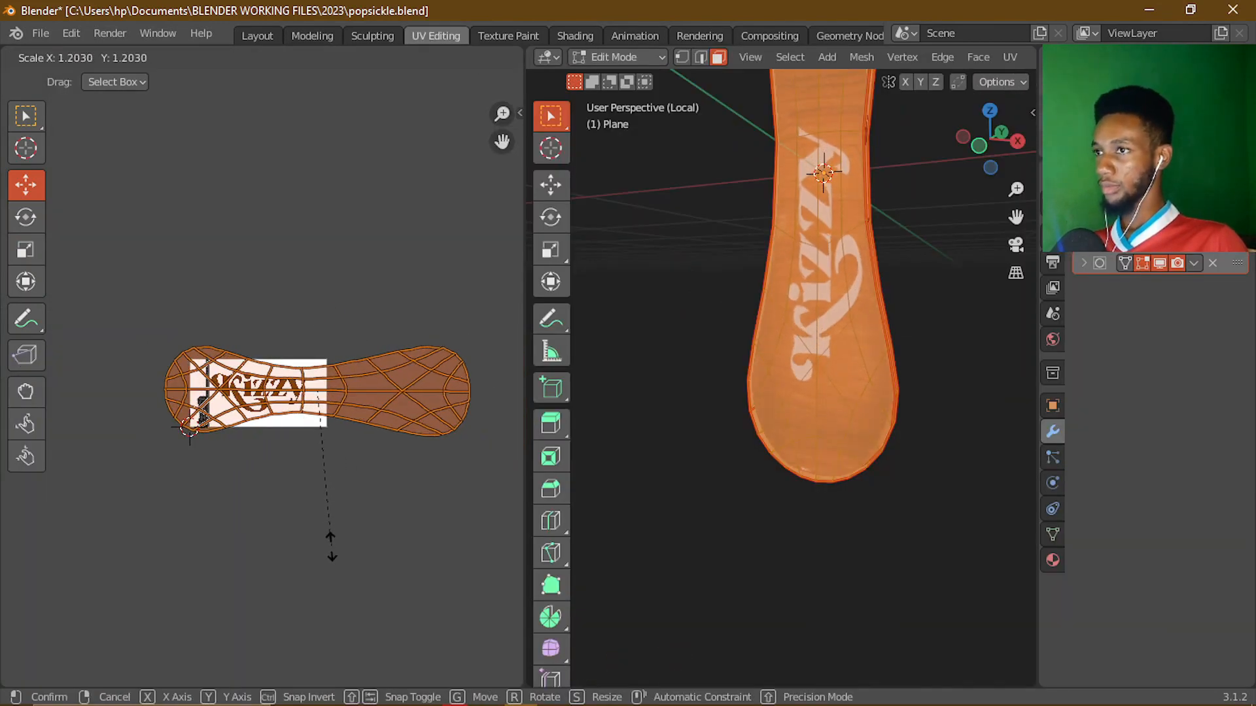
click(331, 547)
- Shift the whole UV island horizontally to move the lettering toward the stick's wide end, and return to the Layout workspace
drag(371, 398, 376, 397)
key(a)
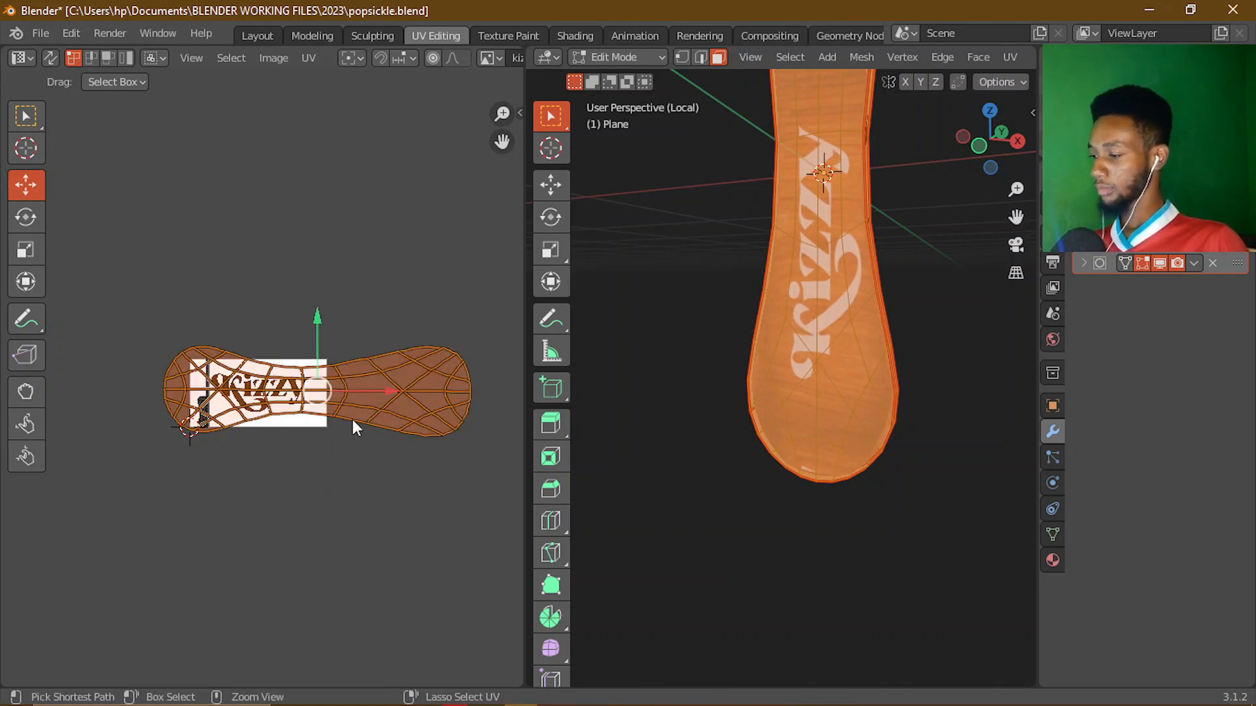
key(g)
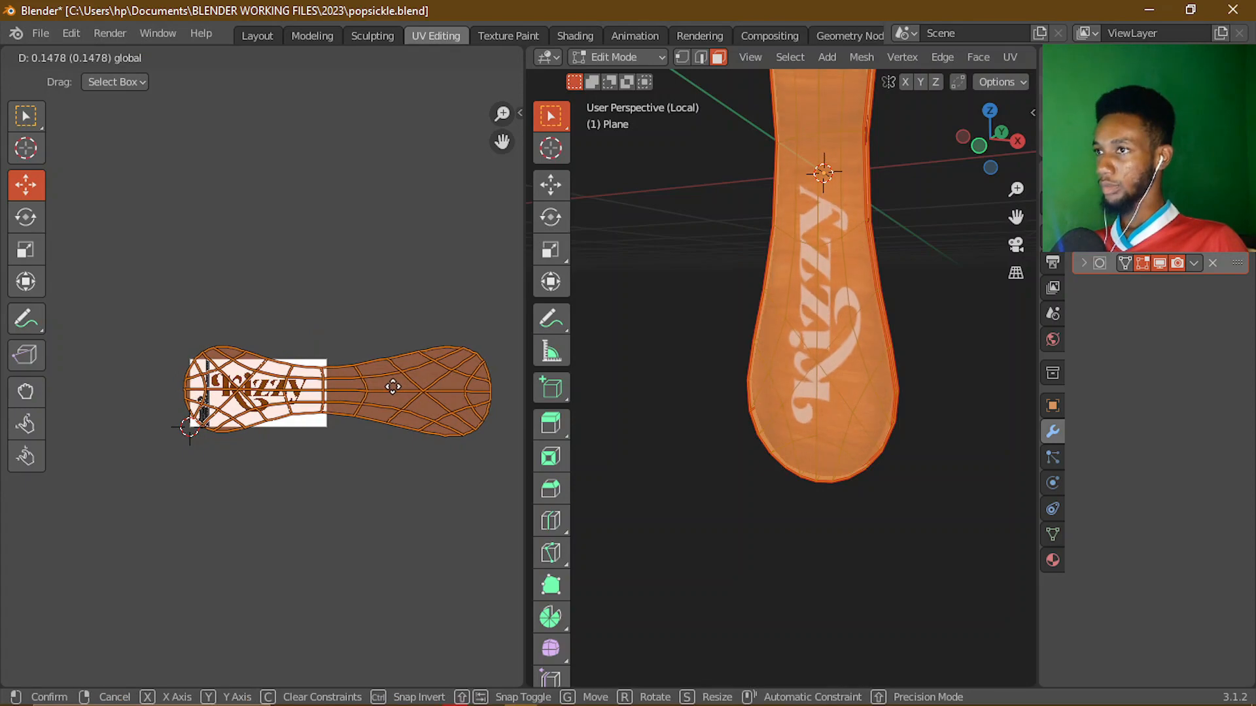
click(402, 386)
scroll(678, 223, down, 5)
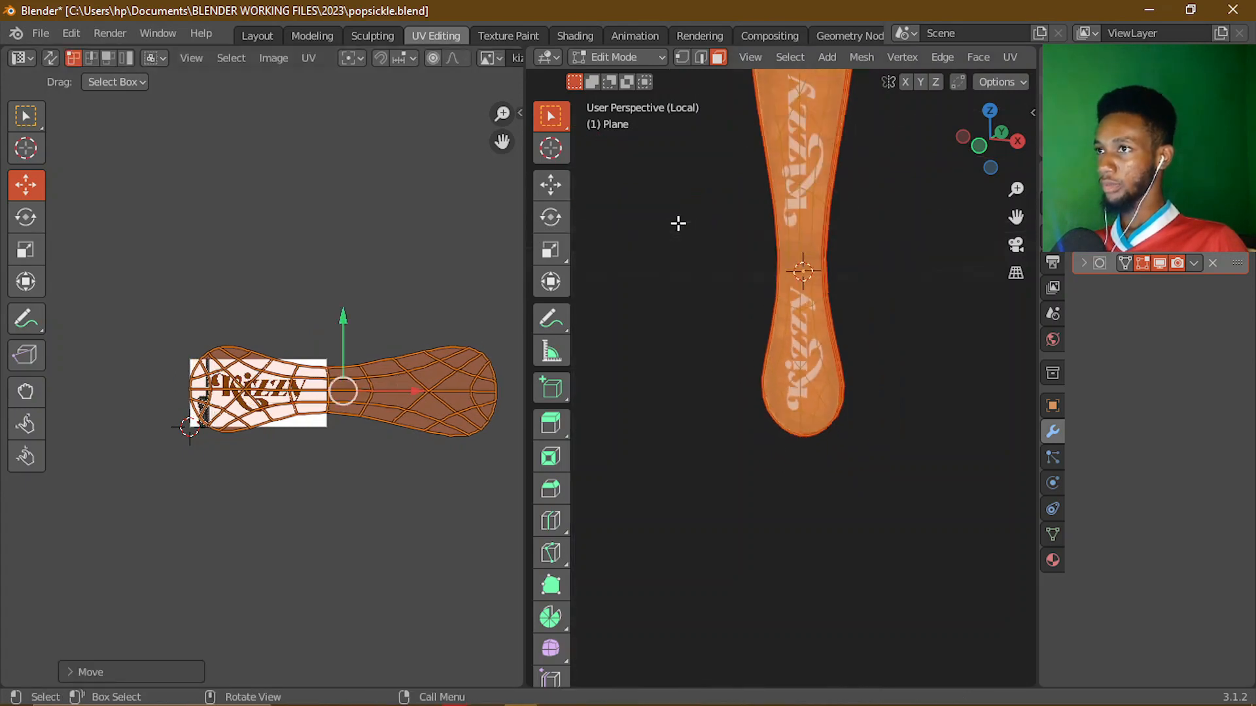
click(257, 35)
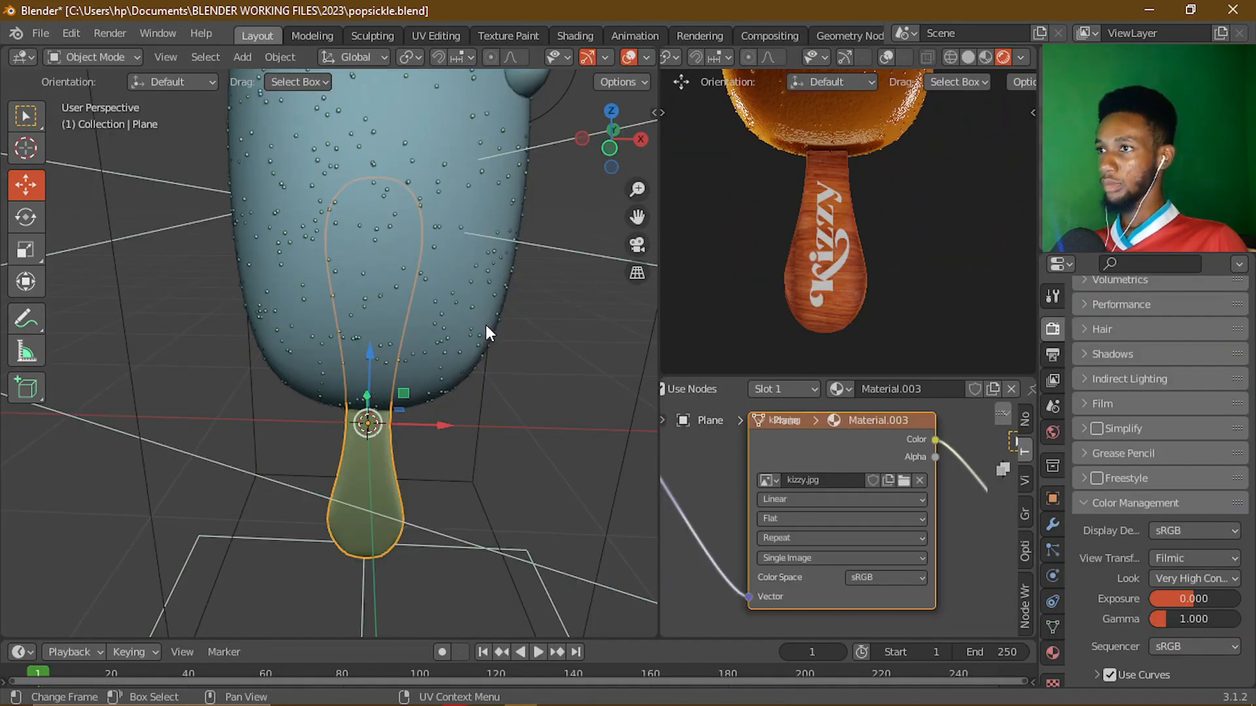
- Examine the resized Kizzy logo on the rendered stick and the image texture nodes of its material
scroll(845, 254, down, 8)
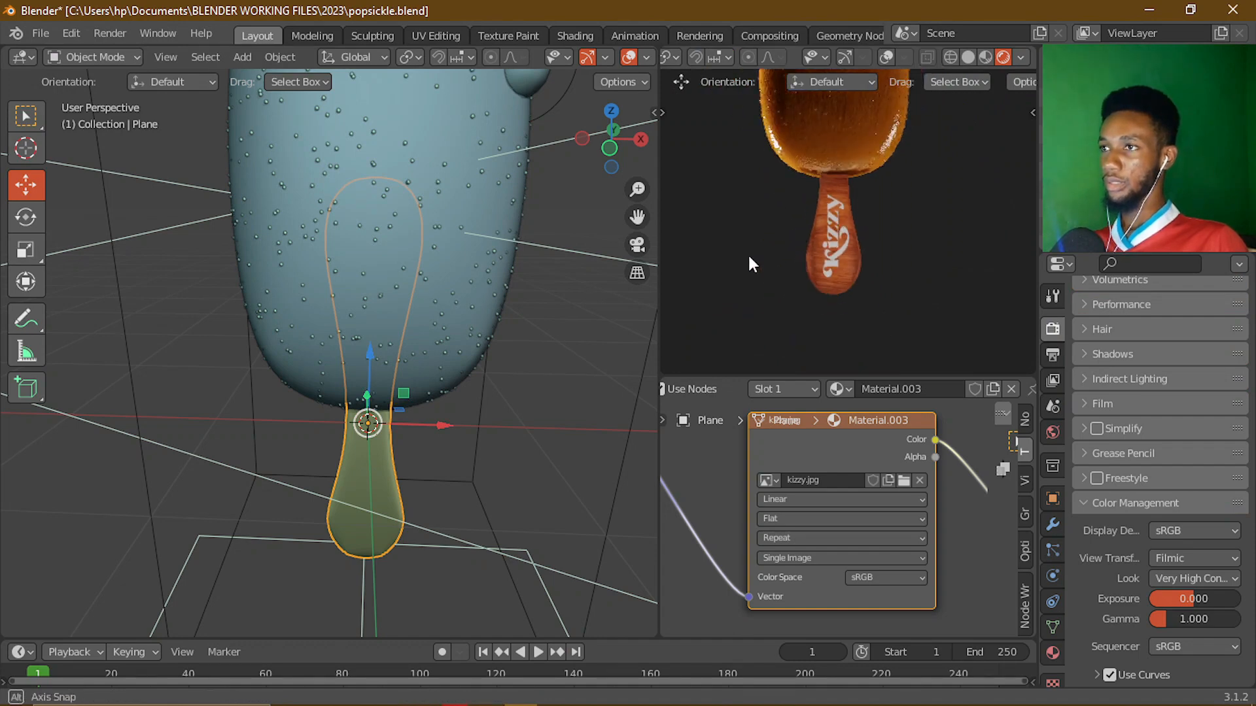
middle_drag(759, 269, 804, 246)
scroll(834, 234, up, 4)
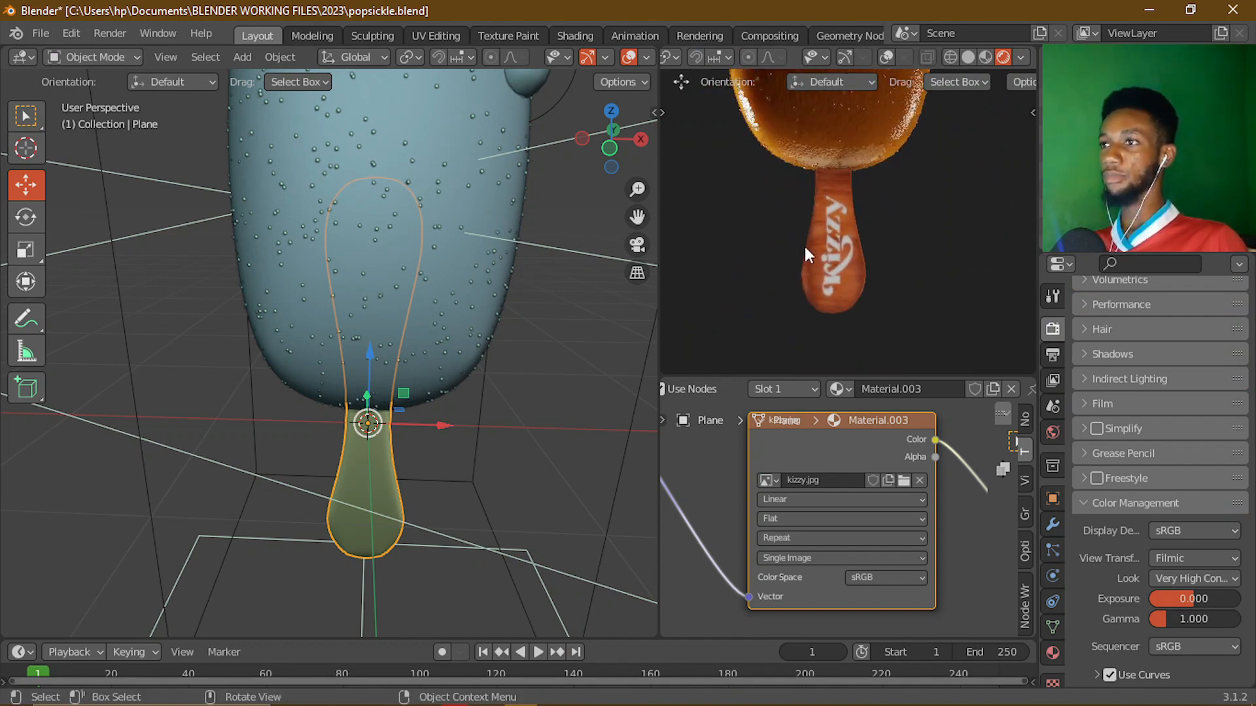
scroll(815, 233, up, 4)
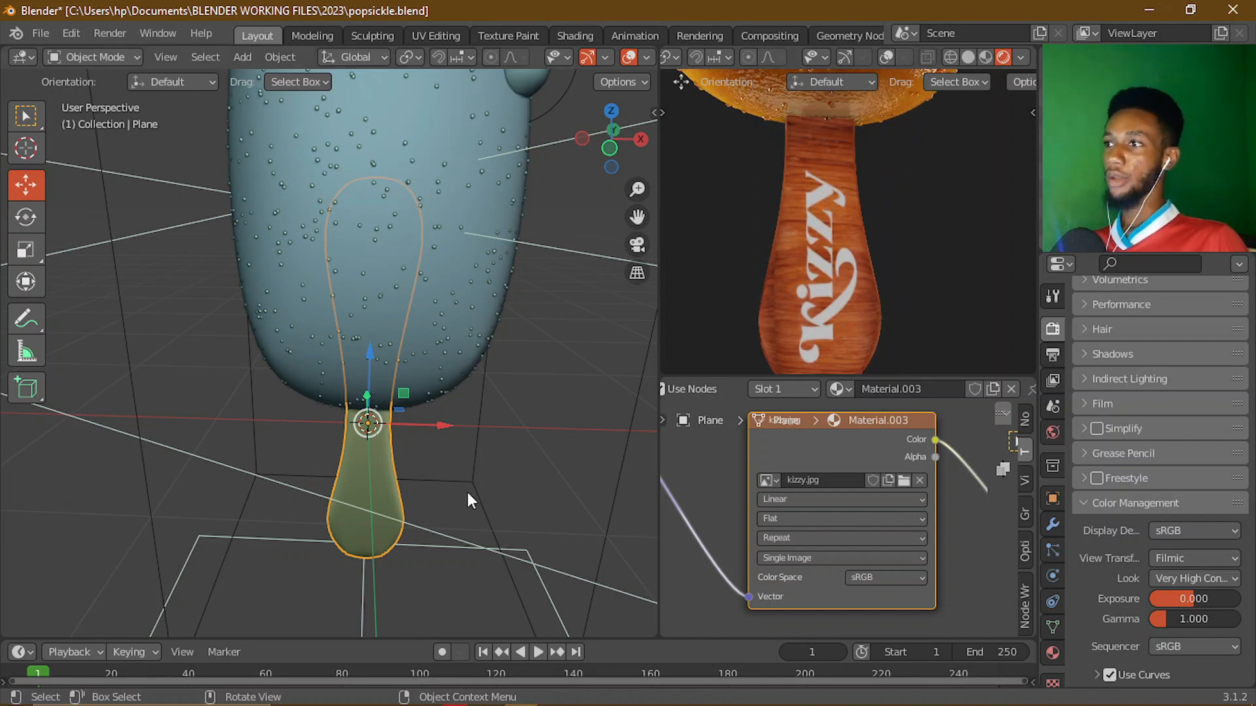
scroll(826, 488, down, 2)
scroll(819, 319, down, 2)
scroll(818, 319, down, 1)
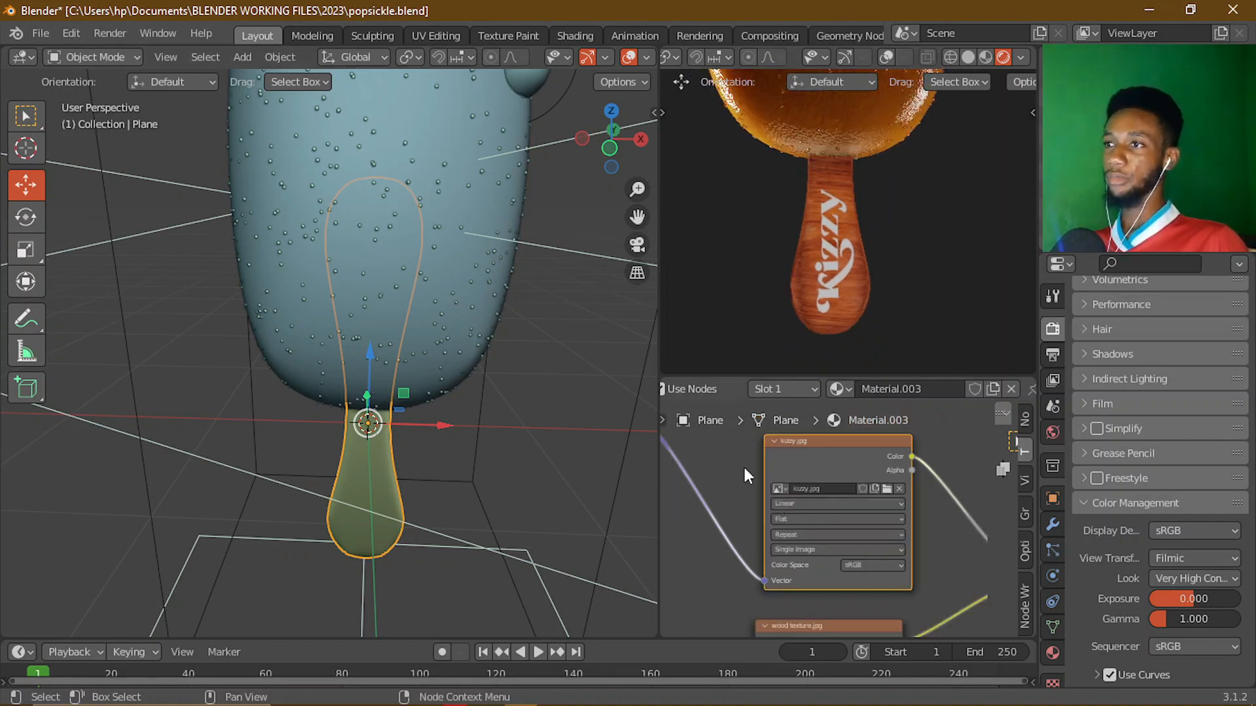
scroll(744, 467, down, 3)
middle_drag(763, 485, 812, 448)
scroll(780, 509, down, 2)
middle_drag(780, 509, 821, 440)
scroll(791, 259, up, 5)
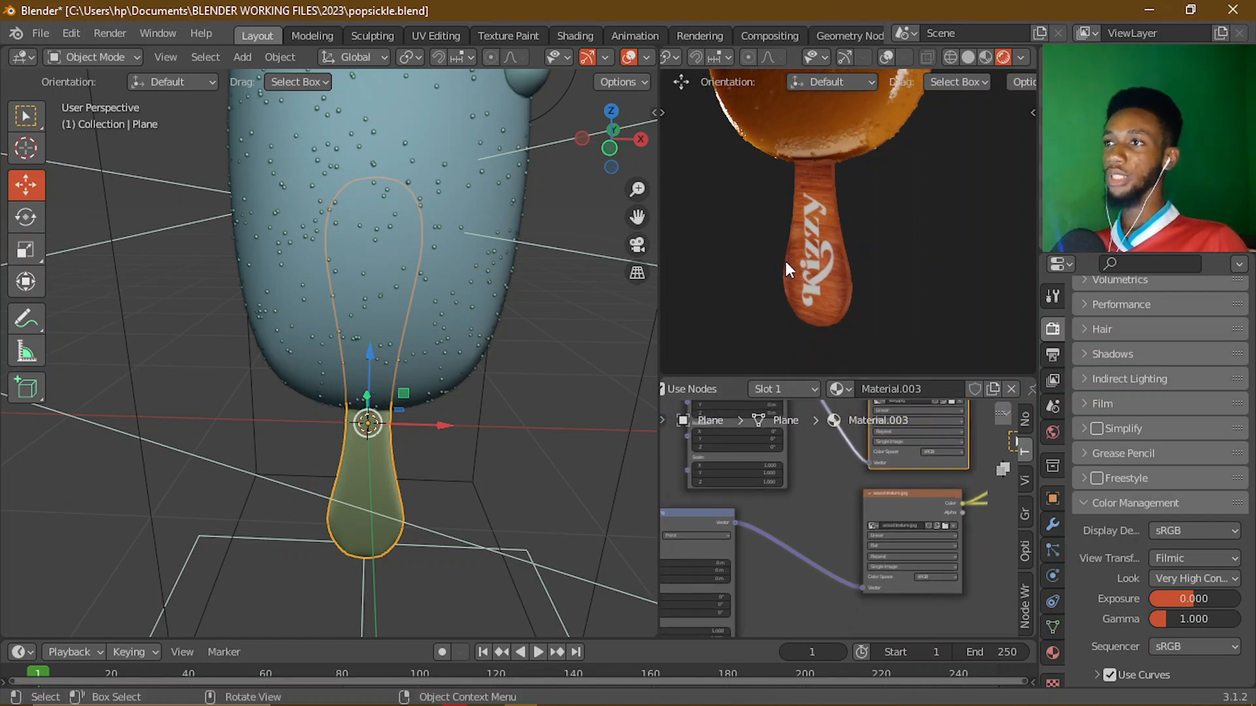
scroll(847, 515, down, 5)
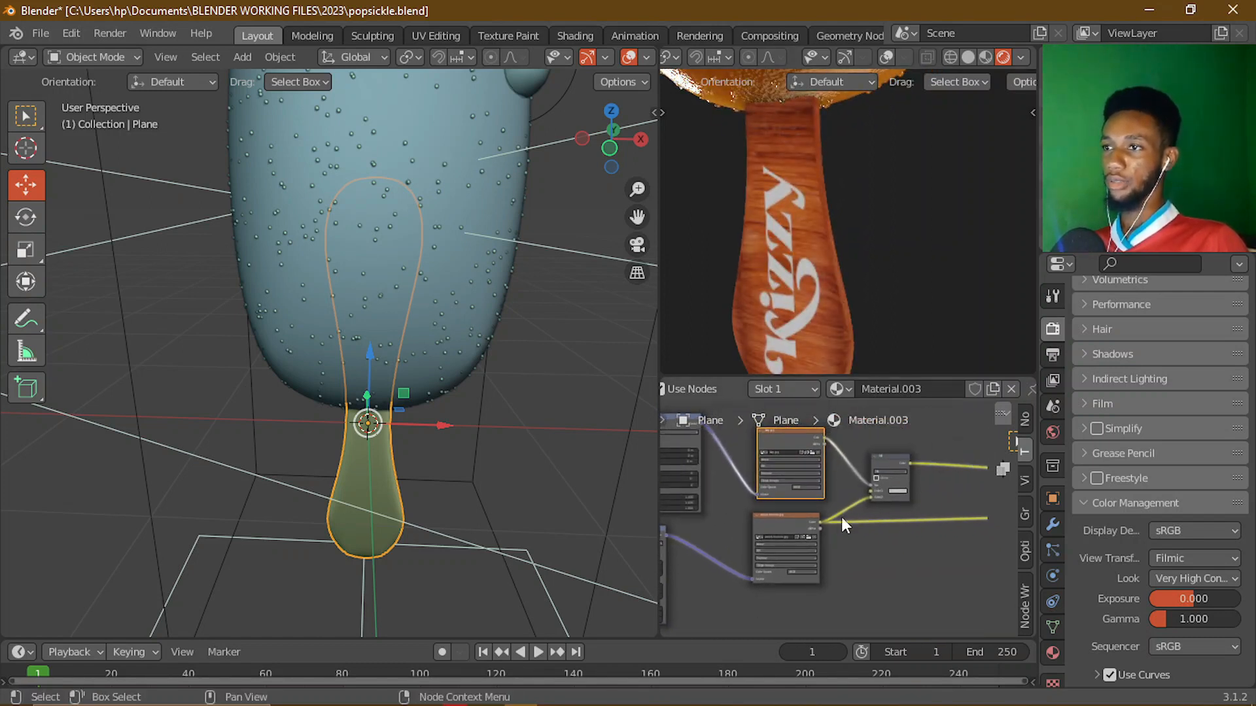
- Set the Z rotation of the wood texture's Mapping node to 24.8° to slant the grain on the stick
scroll(823, 504, up, 4)
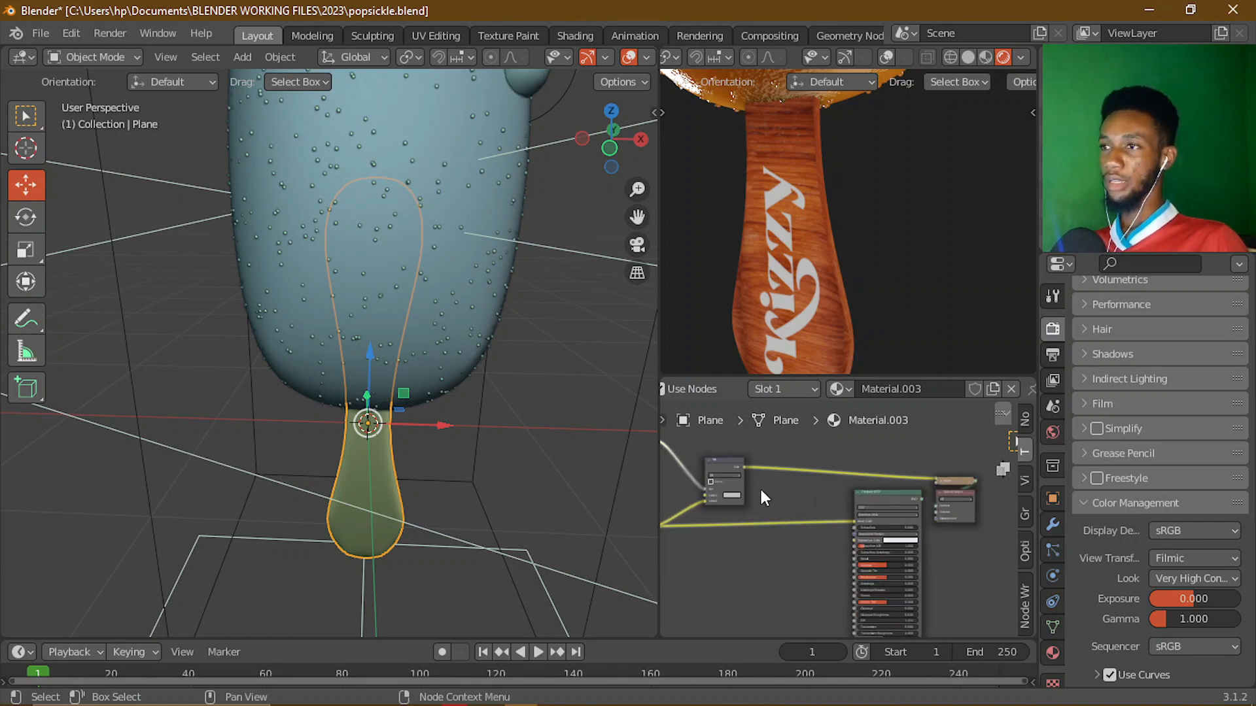
middle_drag(761, 491, 889, 507)
scroll(737, 532, up, 2)
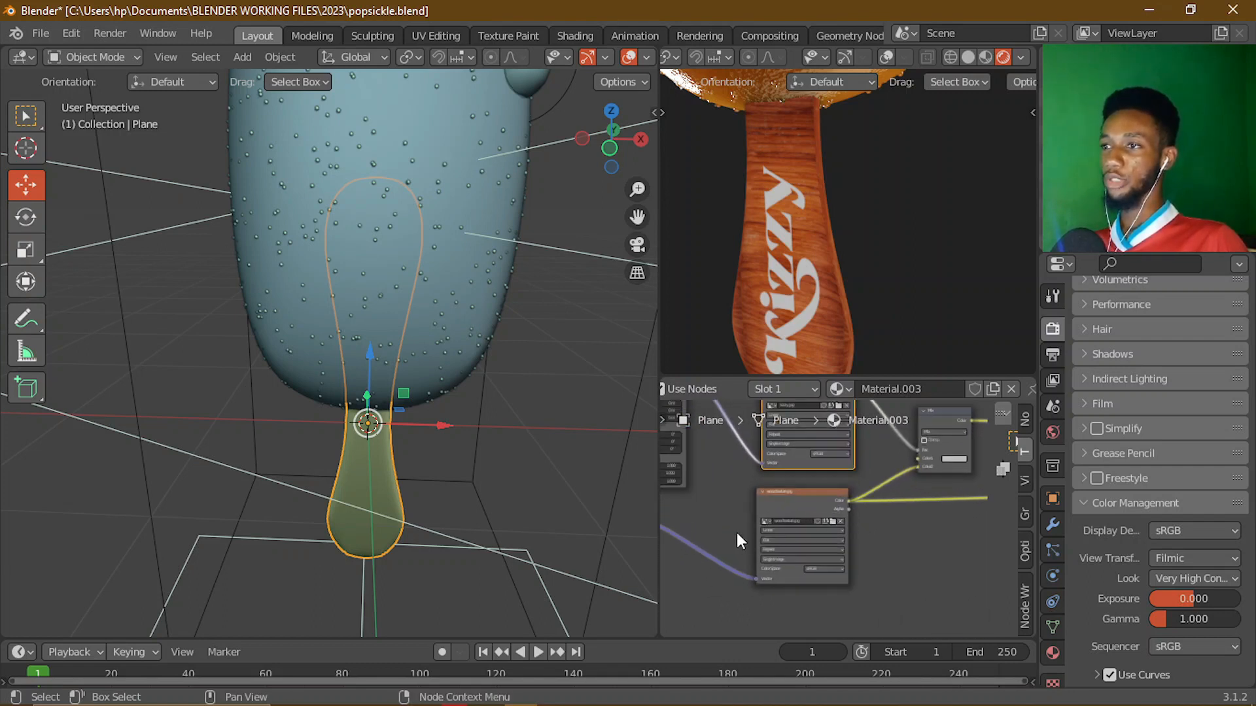
middle_drag(737, 532, 861, 510)
click(917, 479)
scroll(888, 521, up, 3)
middle_drag(747, 566, 790, 488)
scroll(765, 497, up, 5)
scroll(818, 537, up, 3)
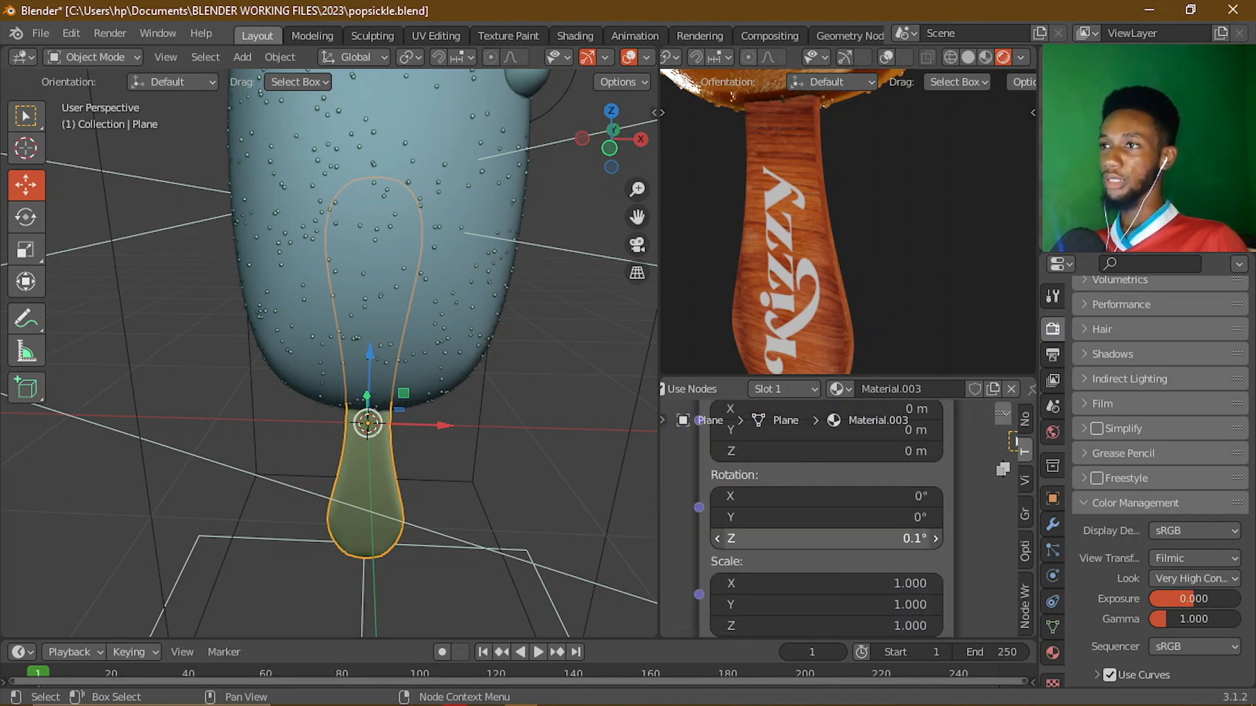
drag(840, 538, 922, 538)
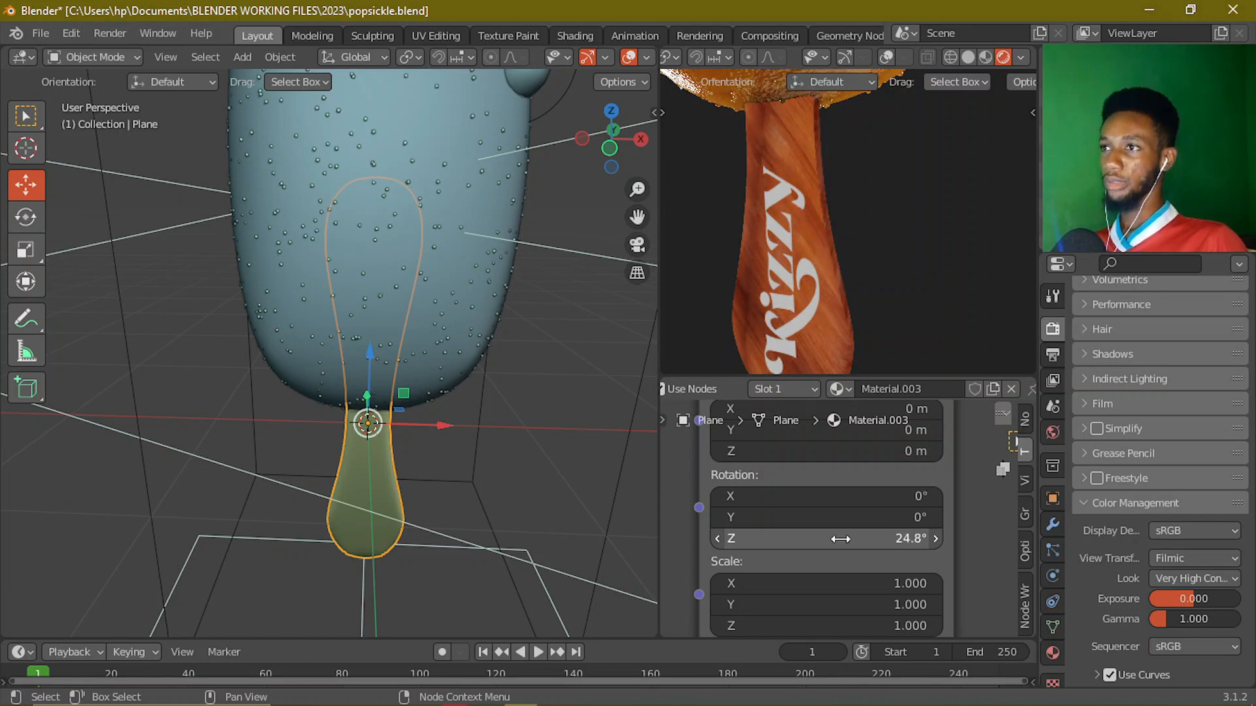
- Connect the stick material's Principled BSDF to the Material Output in place of the preview, and check the stick's shading
scroll(863, 310, down, 4)
scroll(904, 481, down, 5)
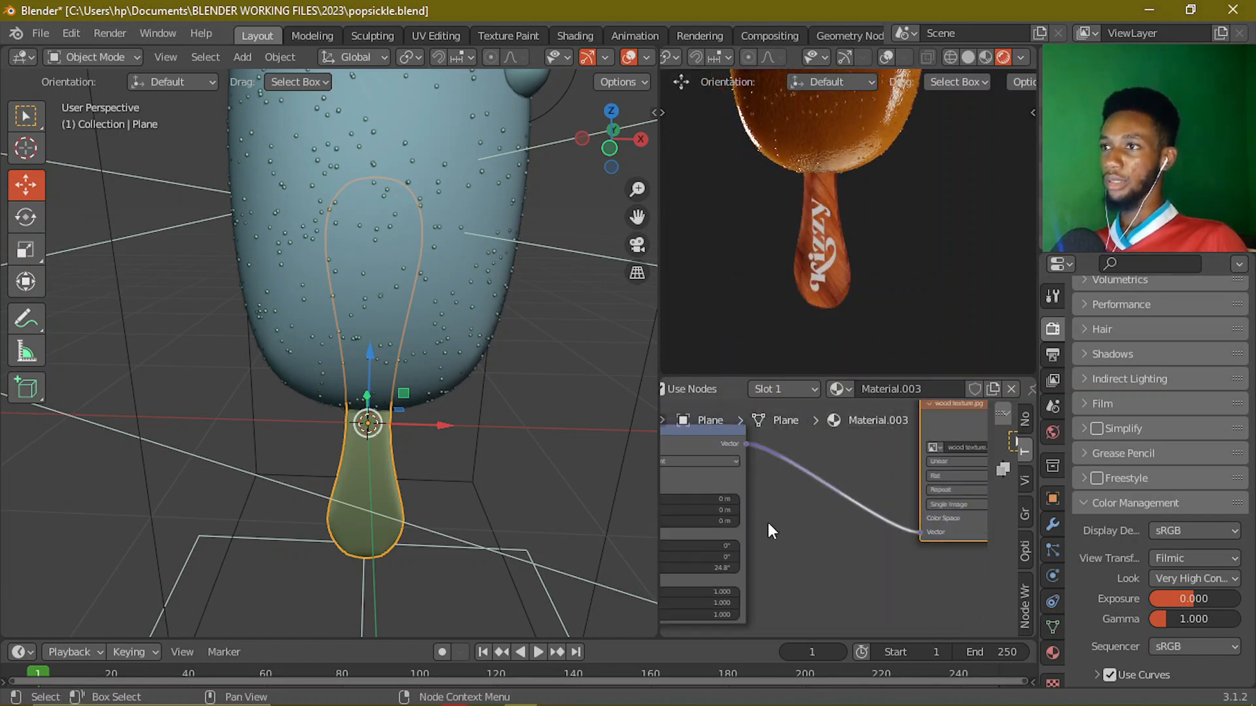
scroll(785, 523, down, 4)
middle_drag(838, 504, 662, 554)
scroll(962, 508, down, 3)
middle_drag(961, 507, 683, 541)
scroll(781, 493, up, 3)
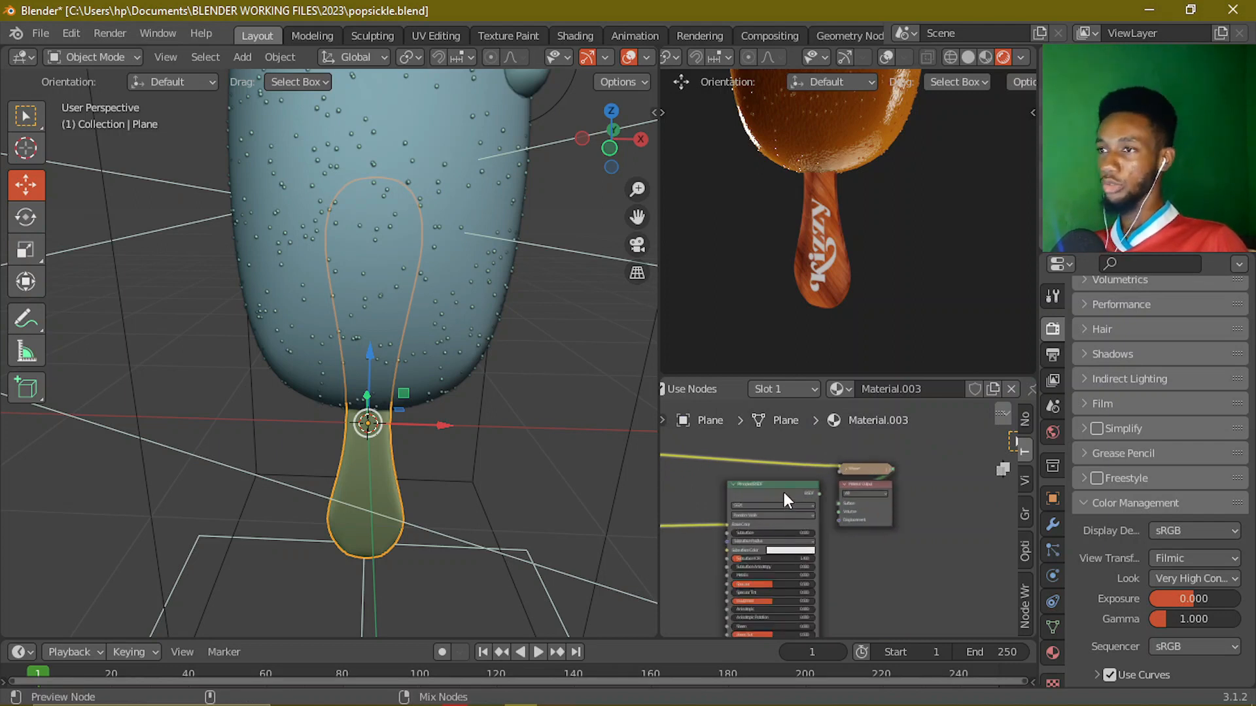
ctrl+shift+click(782, 481)
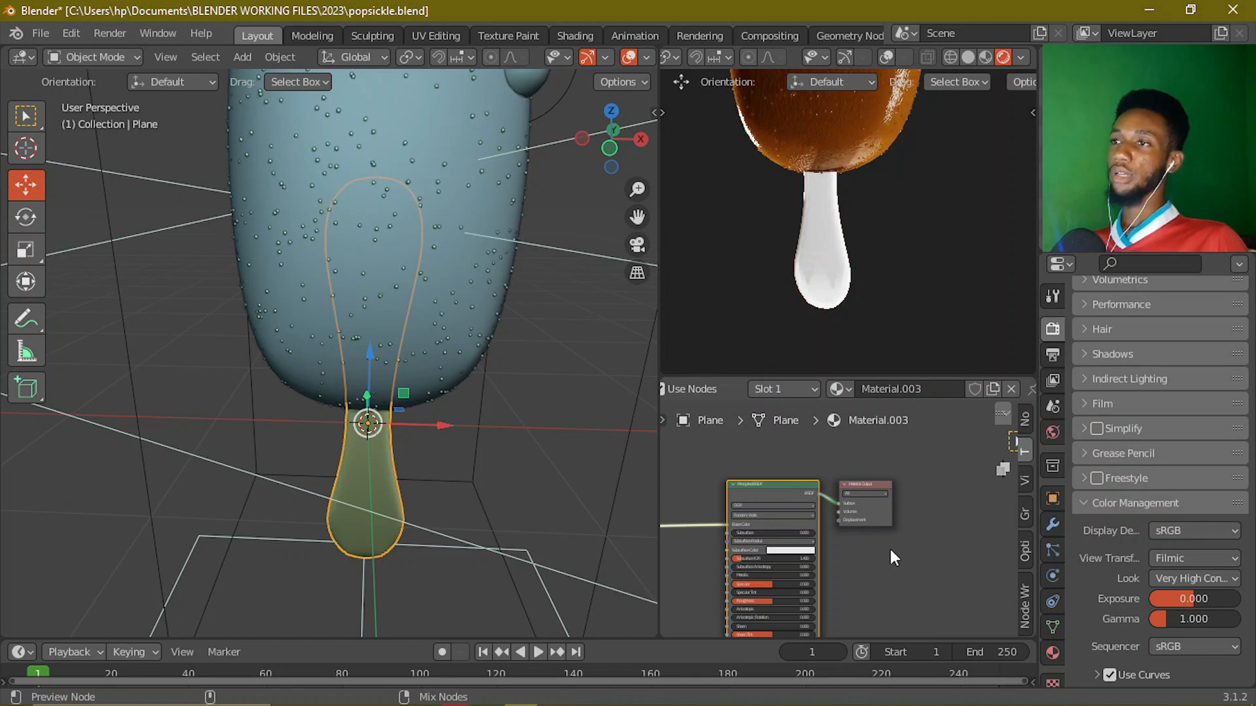
scroll(852, 264, up, 5)
middle_drag(854, 261, 705, 271)
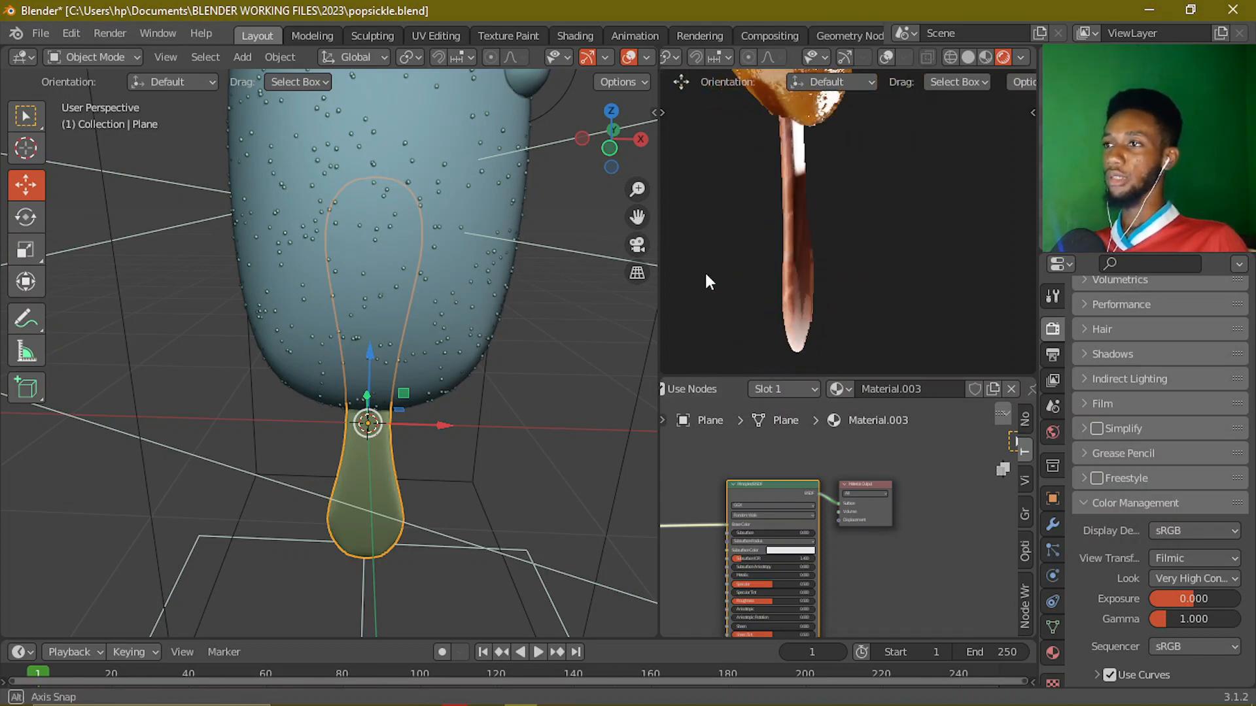
middle_drag(844, 229, 936, 262)
- Connect the Mix node's Color output to the Principled BSDF's Base Color and check the logo on the shaded stick
scroll(747, 485, down, 4)
middle_drag(788, 485, 955, 470)
scroll(766, 487, up, 3)
middle_drag(769, 456, 792, 491)
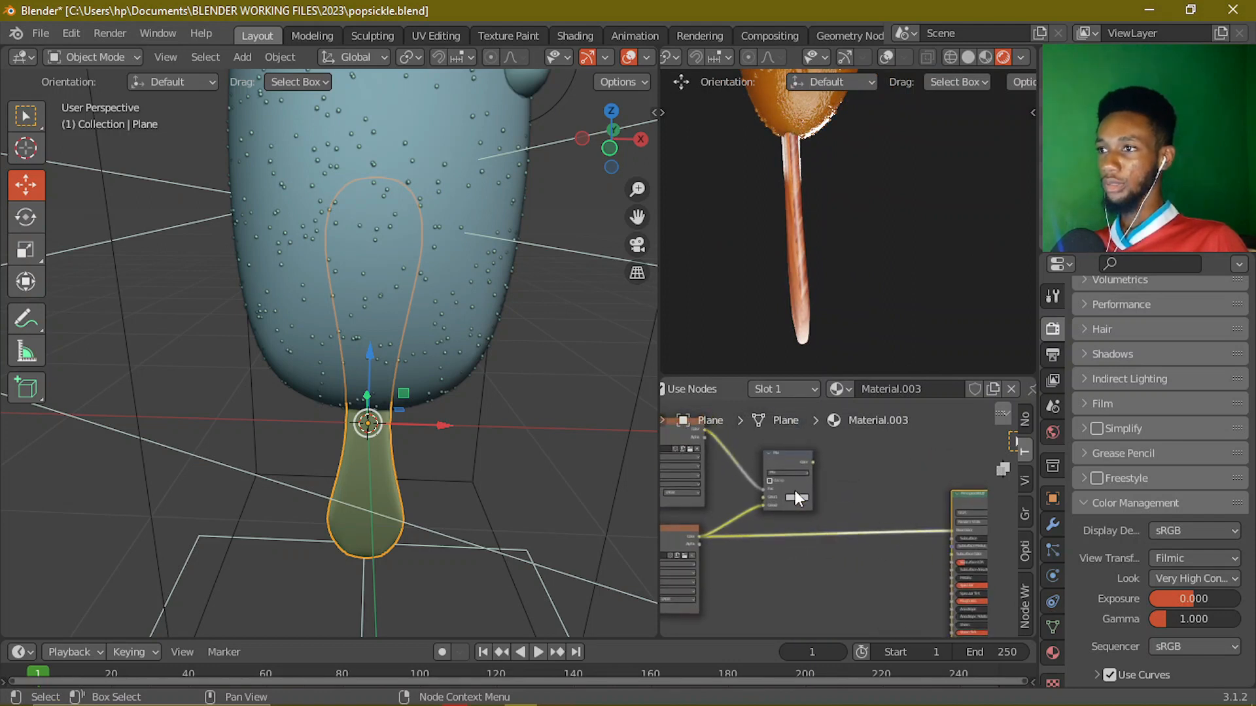
drag(814, 462, 952, 531)
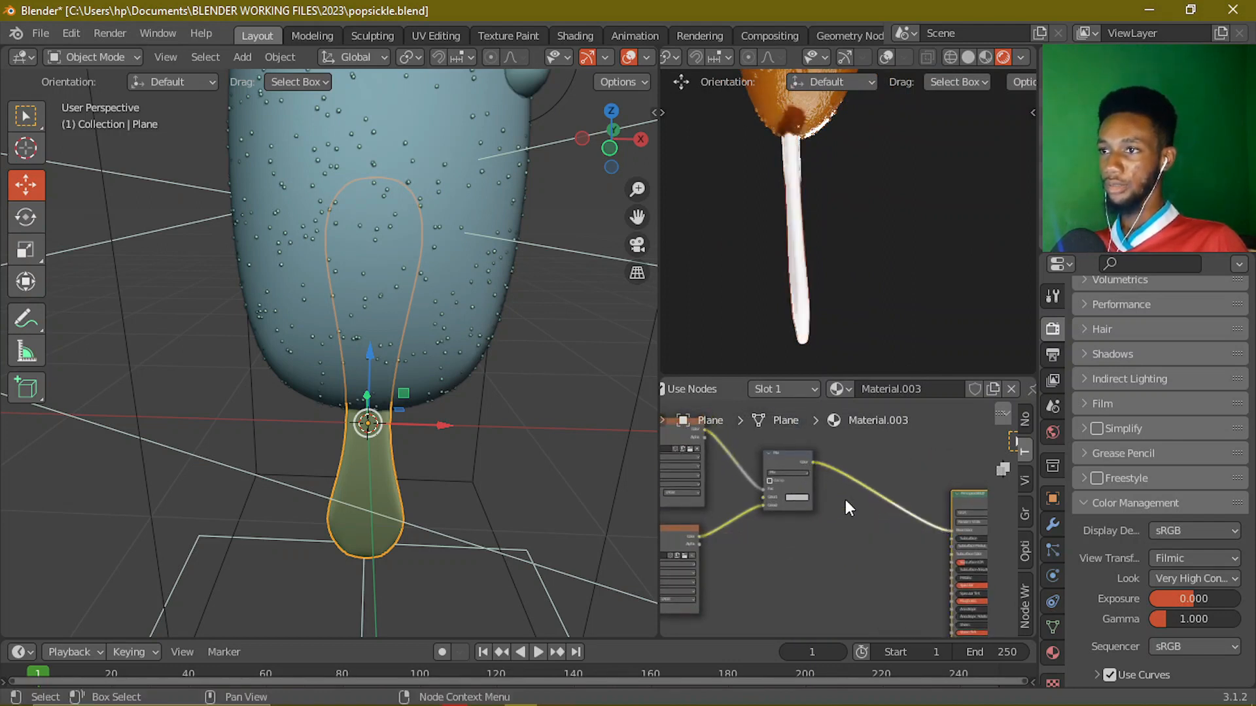
click(809, 473)
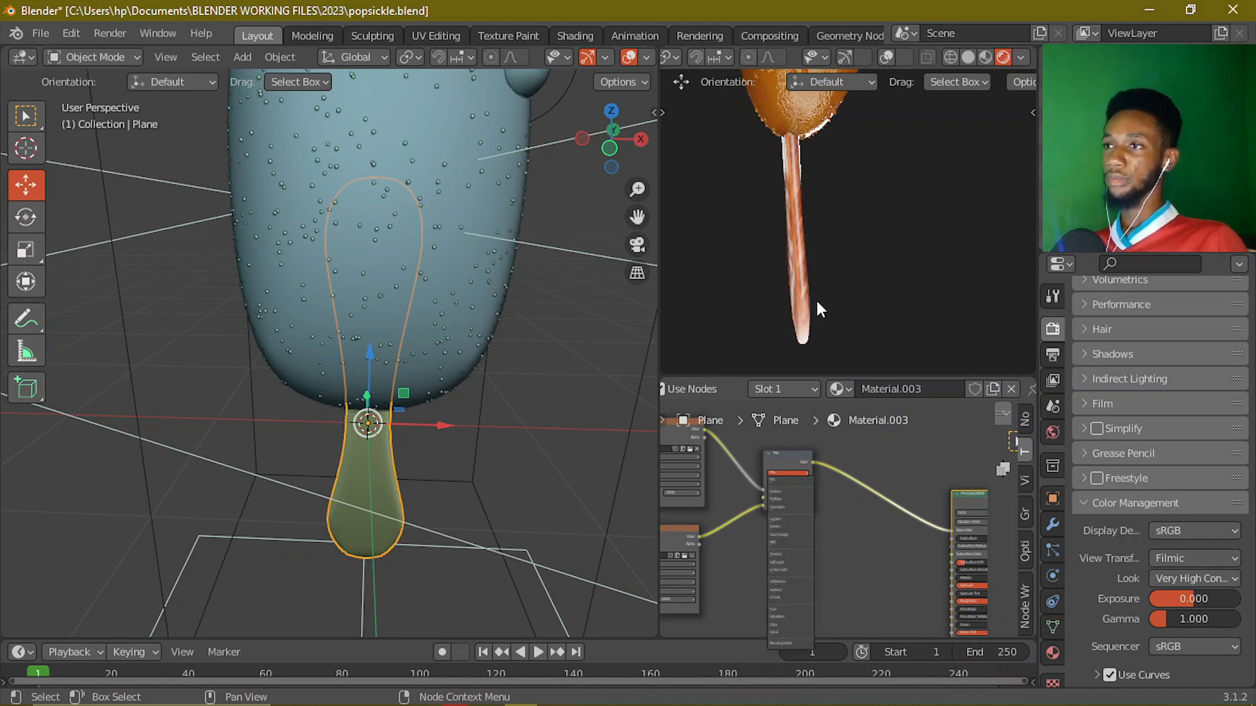
mouse_move(813, 275)
middle_down()
mouse_move(803, 226)
mouse_move(855, 227)
mouse_move(810, 218)
mouse_move(955, 206)
mouse_move(943, 225)
mouse_move(821, 251)
mouse_move(829, 263)
middle_up()
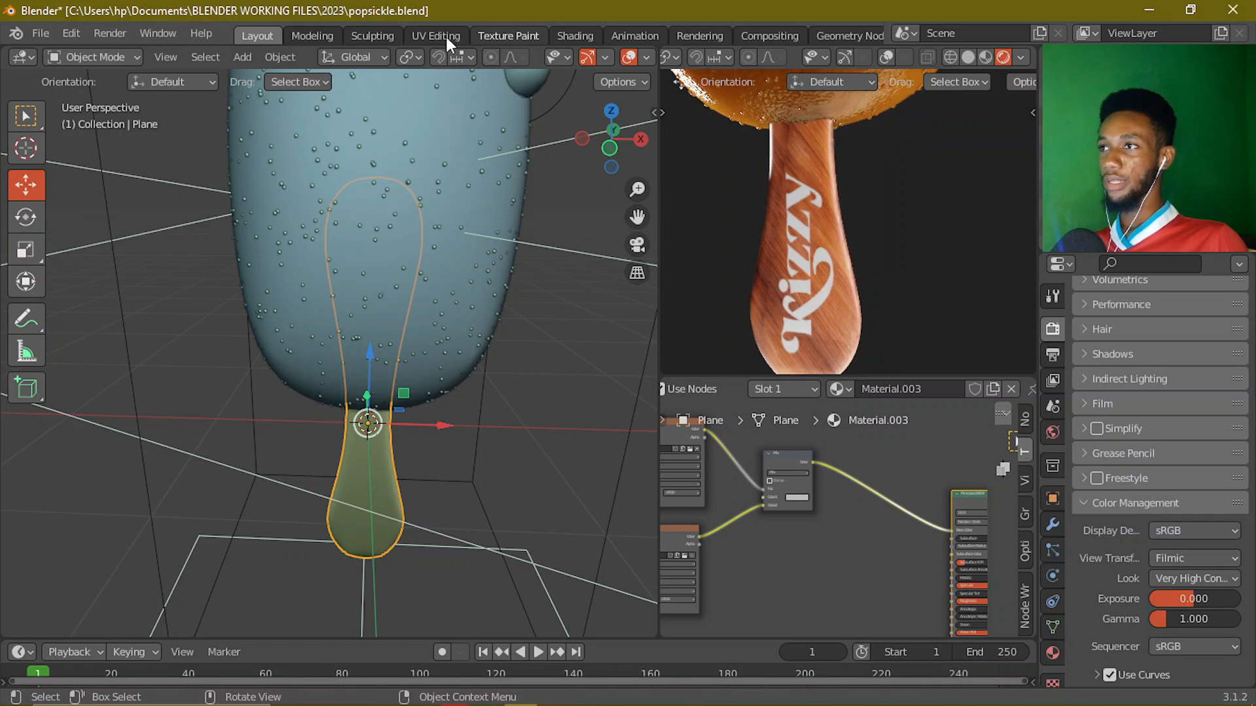
scroll(818, 199, down, 2)
middle_drag(818, 199, 850, 257)
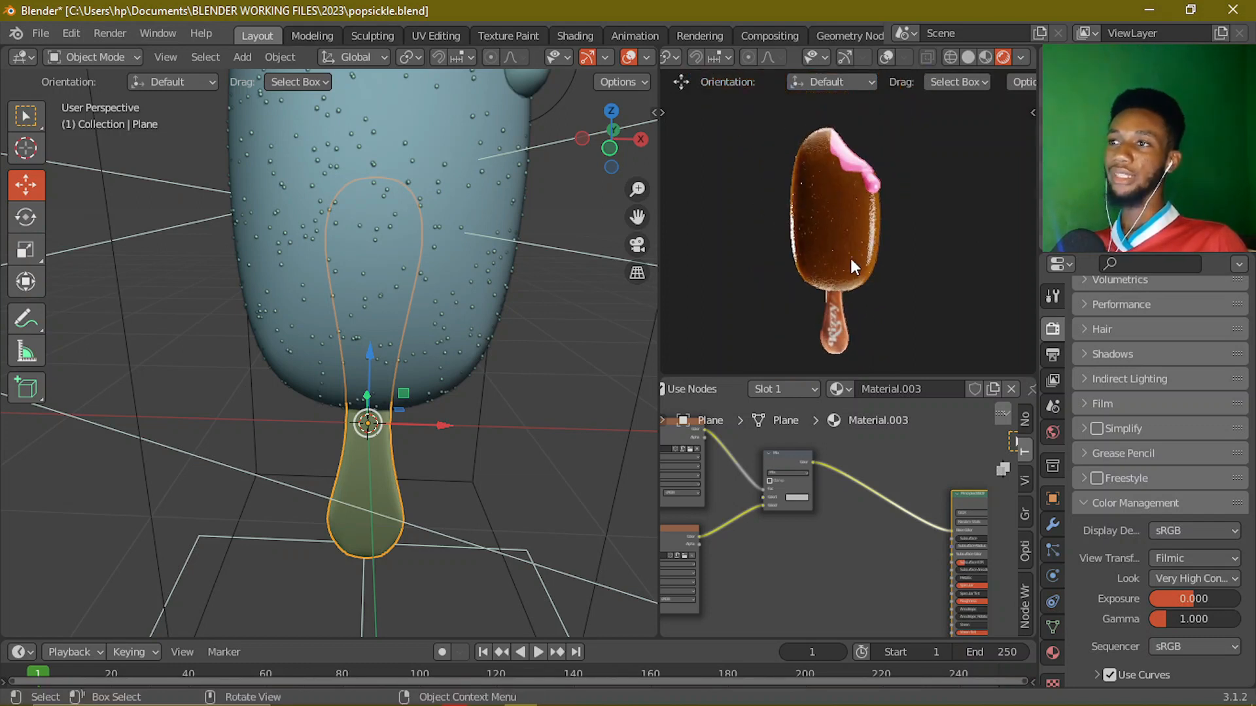
- Show the camera view in the main viewport with Rendered shading
middle_drag(450, 380, 435, 343)
key(KP_0)
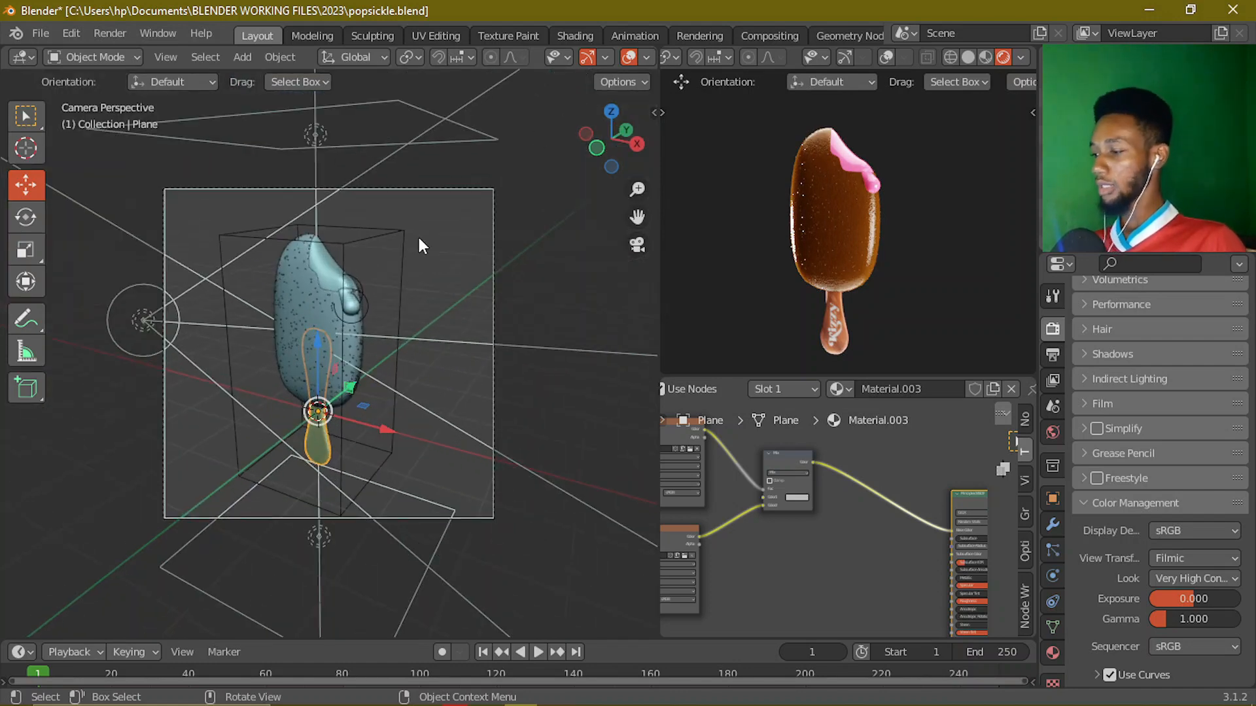
key(z)
click(397, 161)
scroll(299, 336, up, 3)
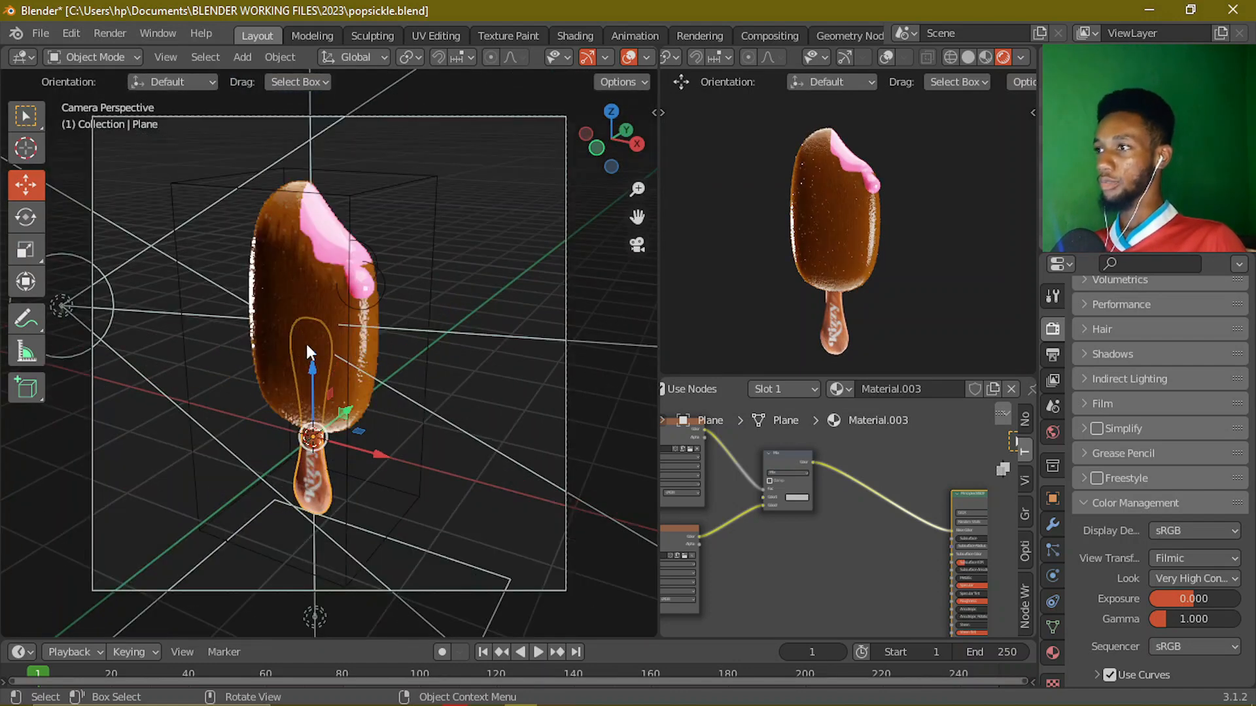
scroll(610, 55, down, 3)
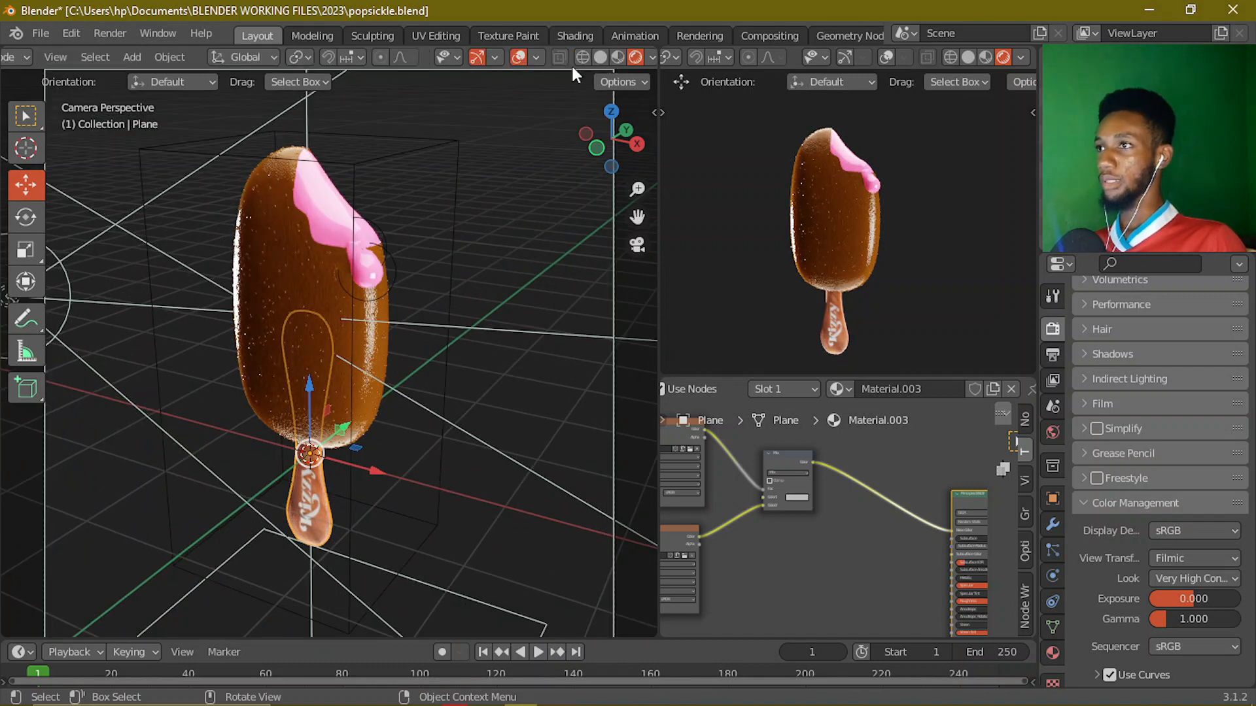
- Hide the overlays and gizmos in the main viewport and frame the popsicle in the camera view
click(516, 57)
click(477, 57)
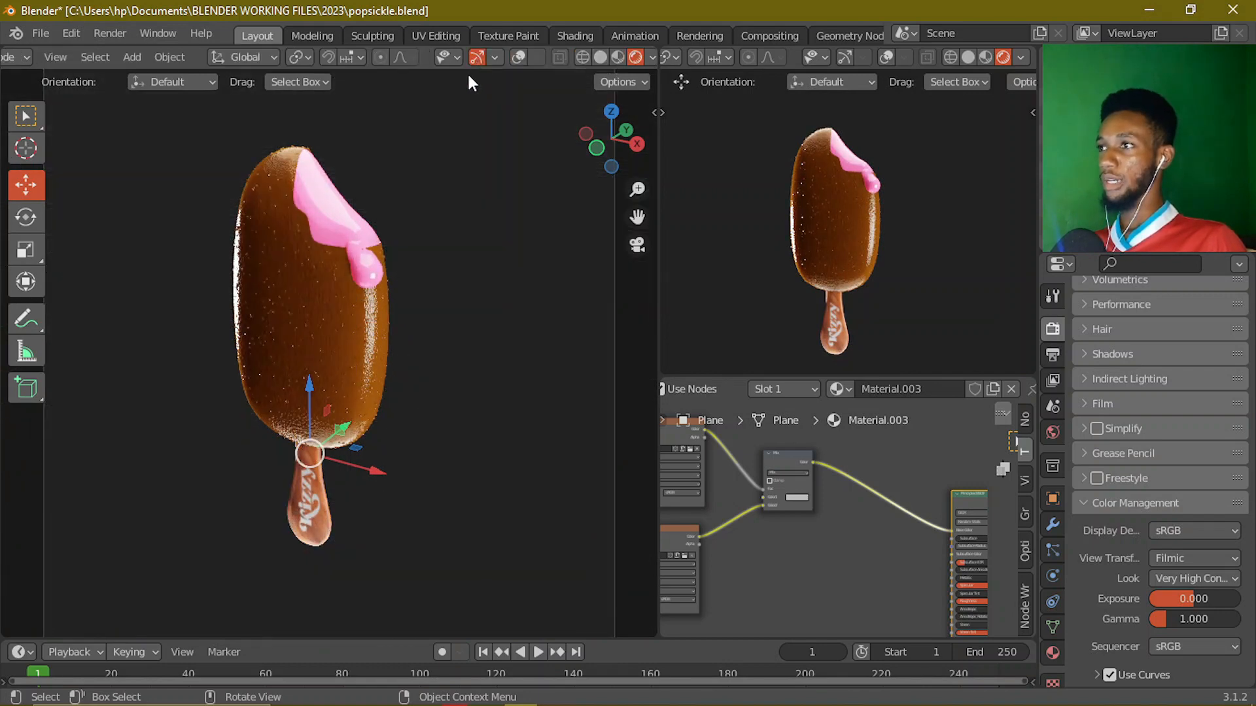
key(KP_0)
scroll(374, 402, up, 2)
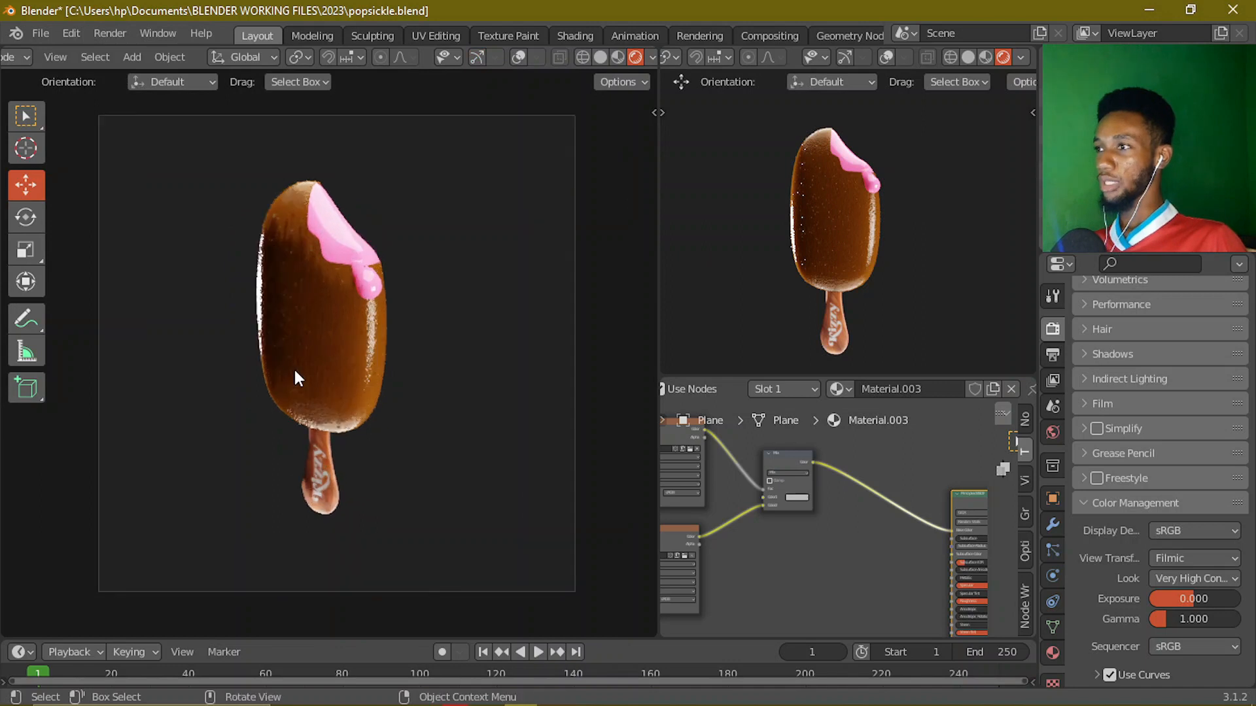